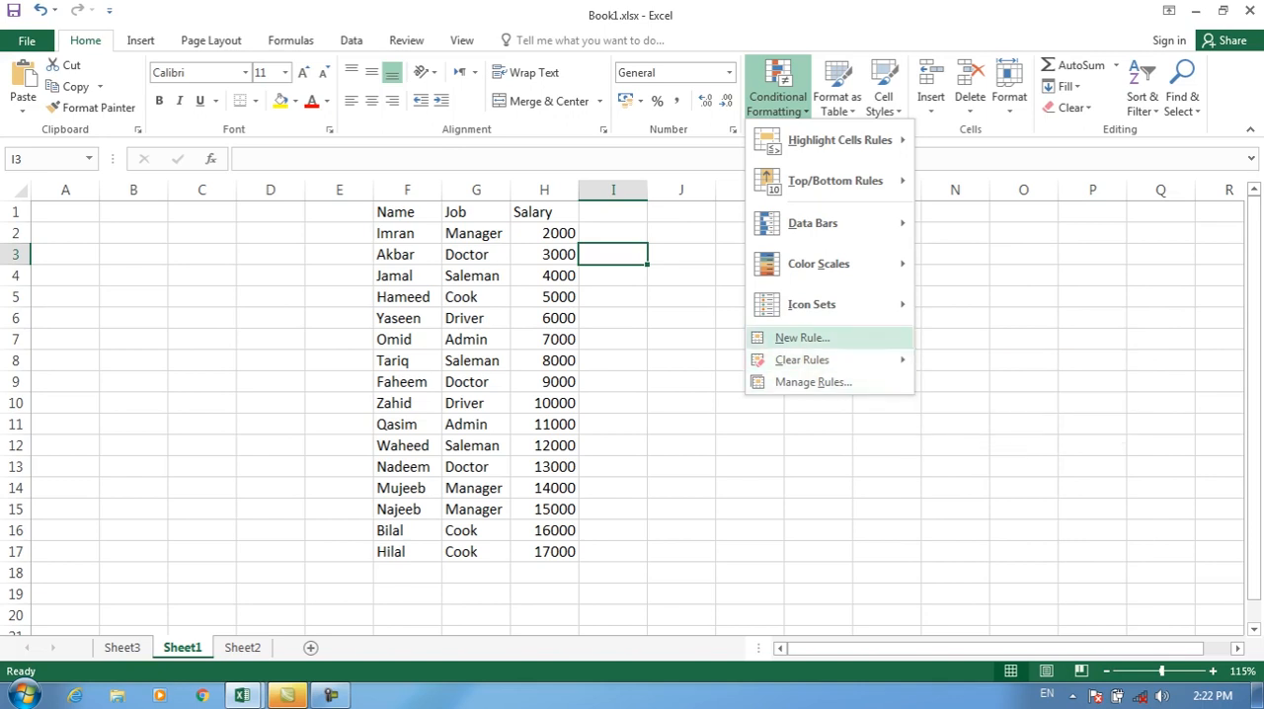
Step: Start a new two-color scale rule for cell I3, with its minimum set to Number 5000 and colored red
{"action": "left_click", "coordinate": [802, 338]}
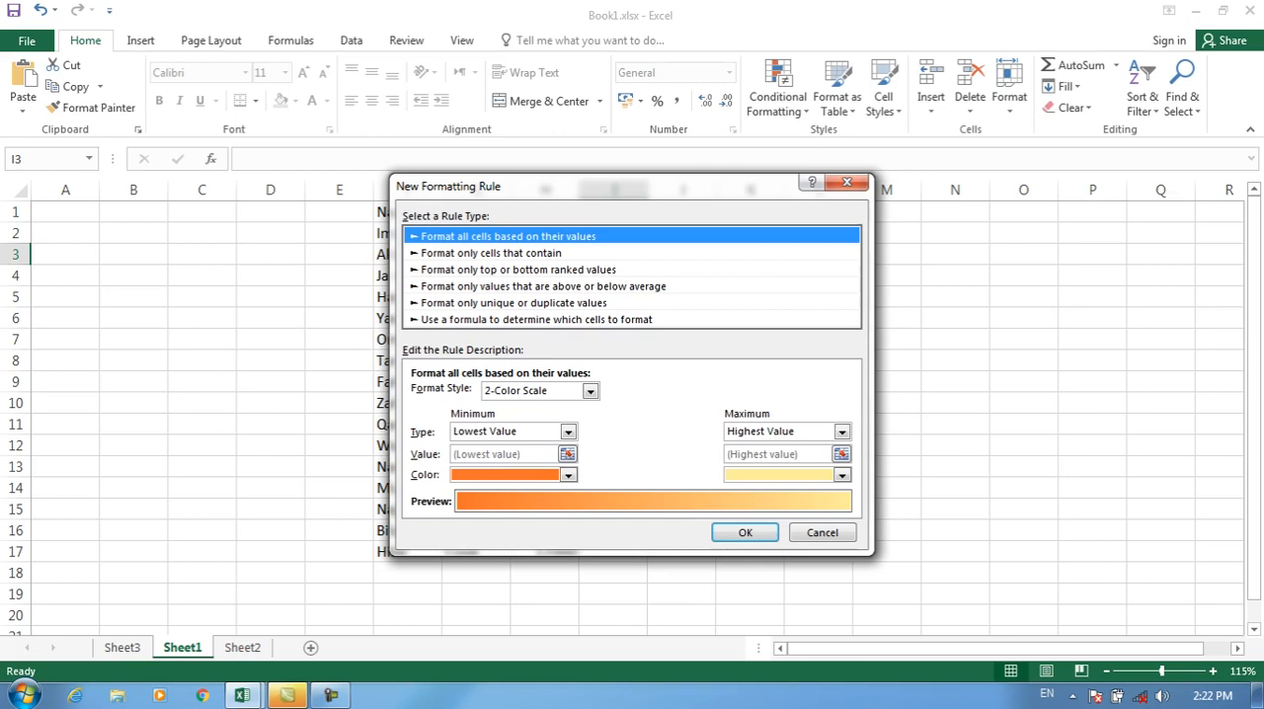
{"action": "left_click_drag", "start_coordinate": [612, 185], "coordinate": [734, 111]}
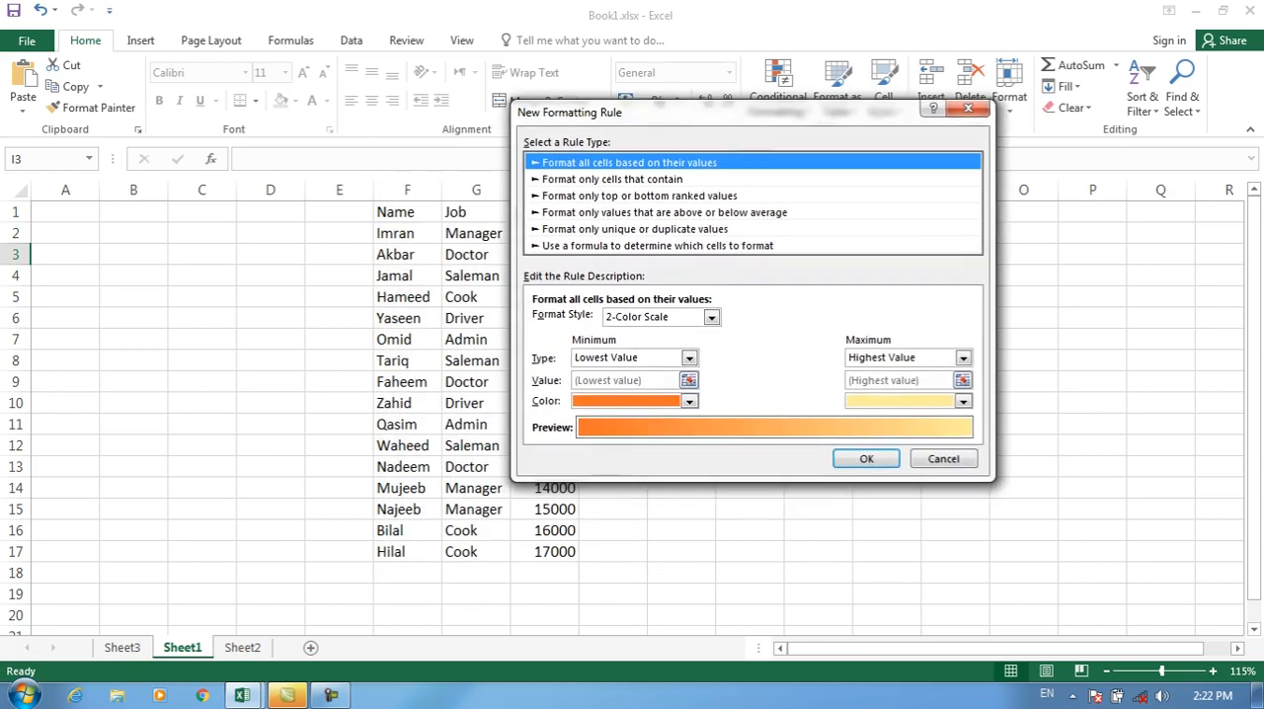
{"action": "left_click_drag", "start_coordinate": [642, 112], "coordinate": [751, 86]}
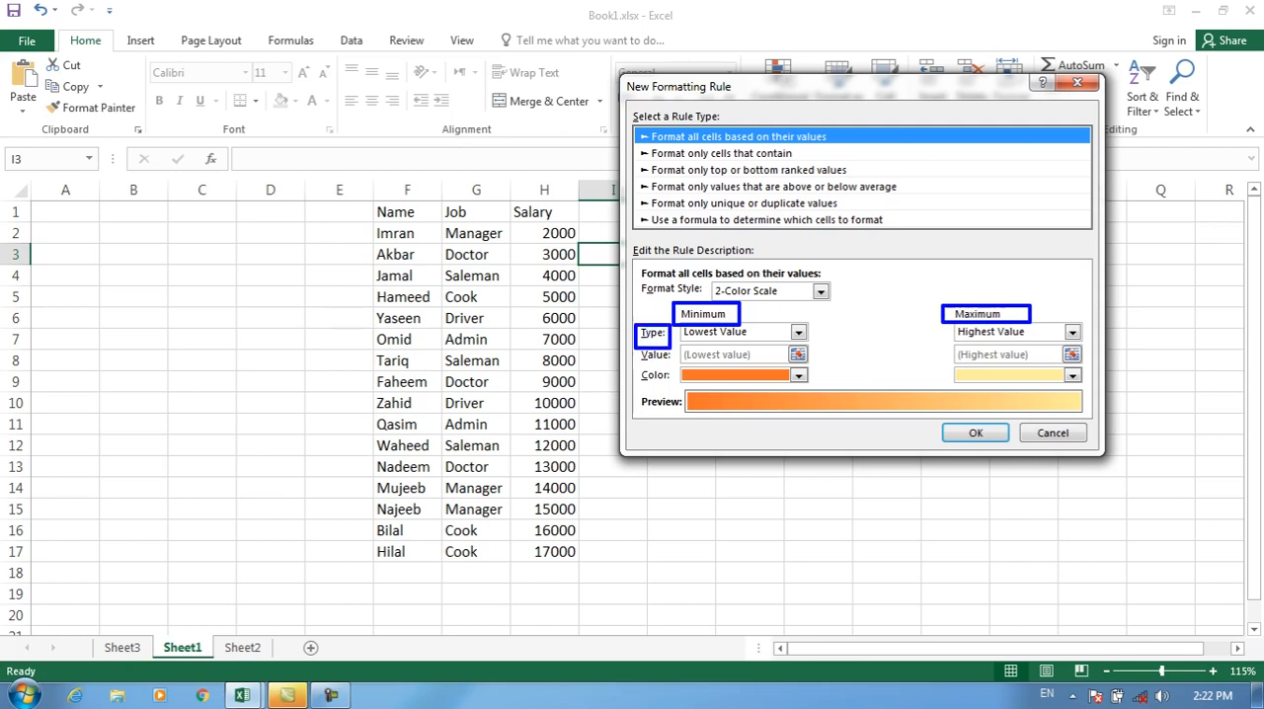
{"action": "left_click", "coordinate": [799, 333]}
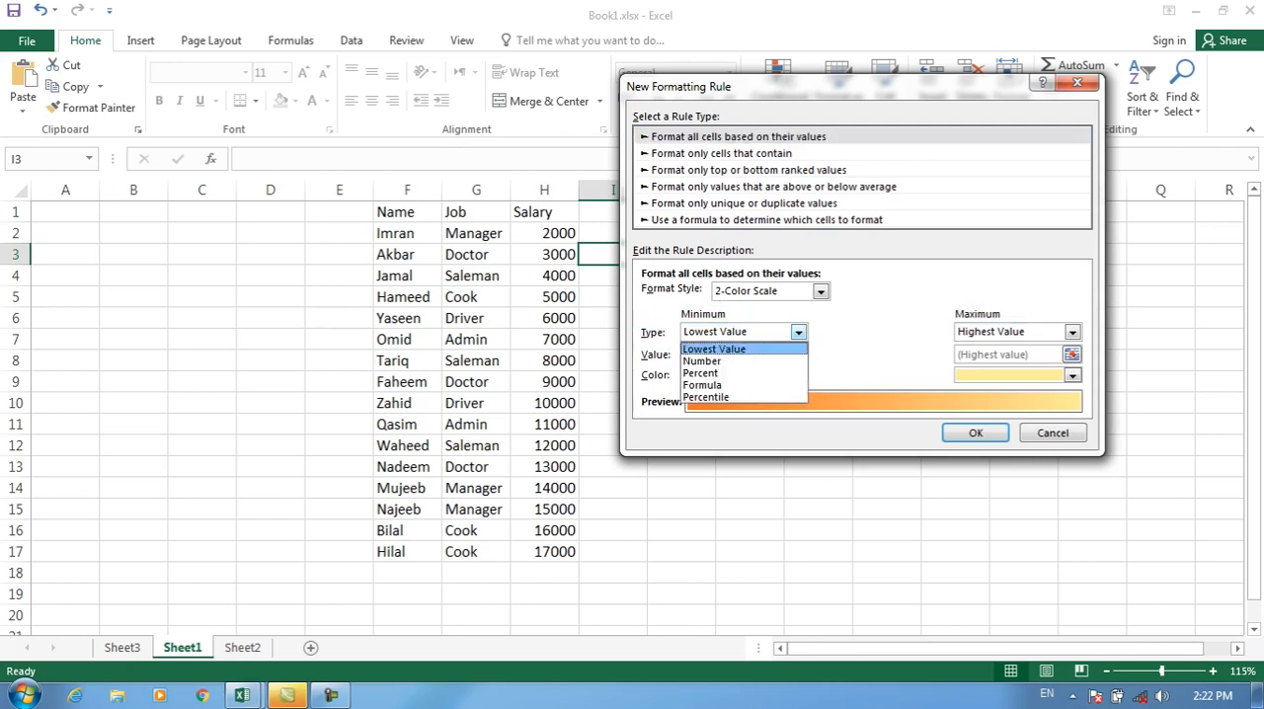
{"action": "left_click", "coordinate": [799, 333]}
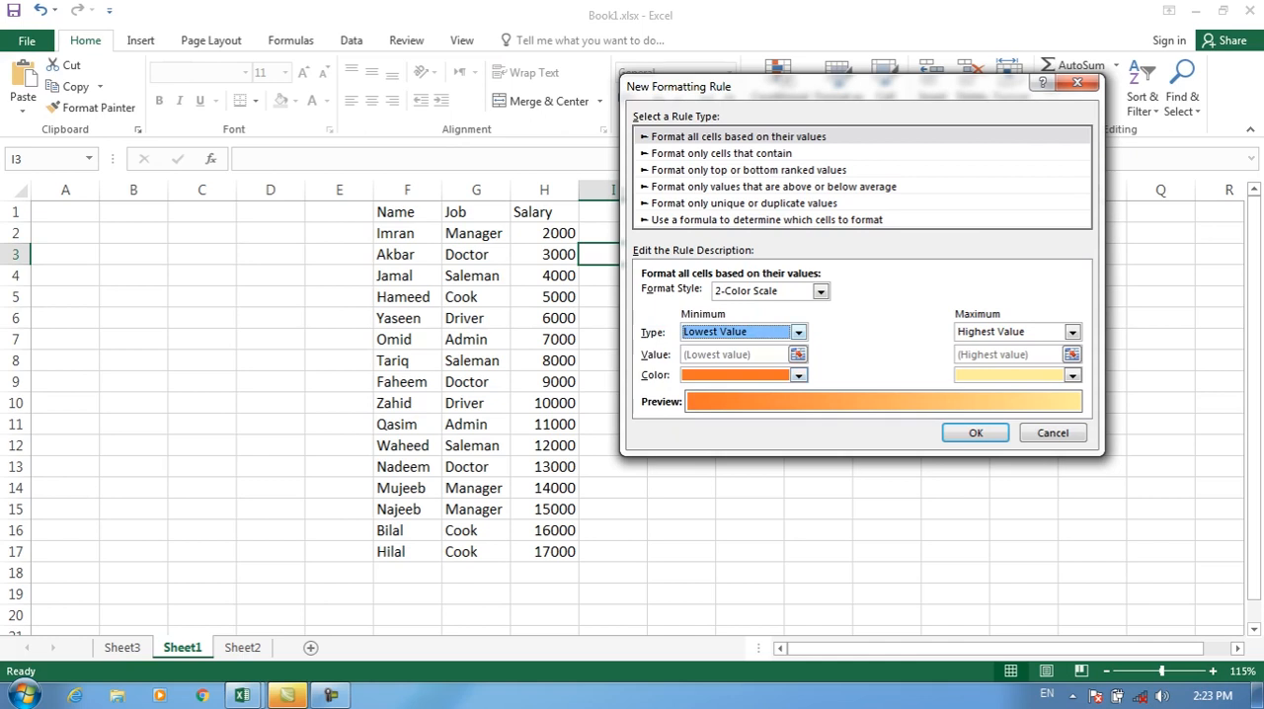
{"action": "left_click", "coordinate": [799, 333]}
{"action": "left_click", "coordinate": [705, 361]}
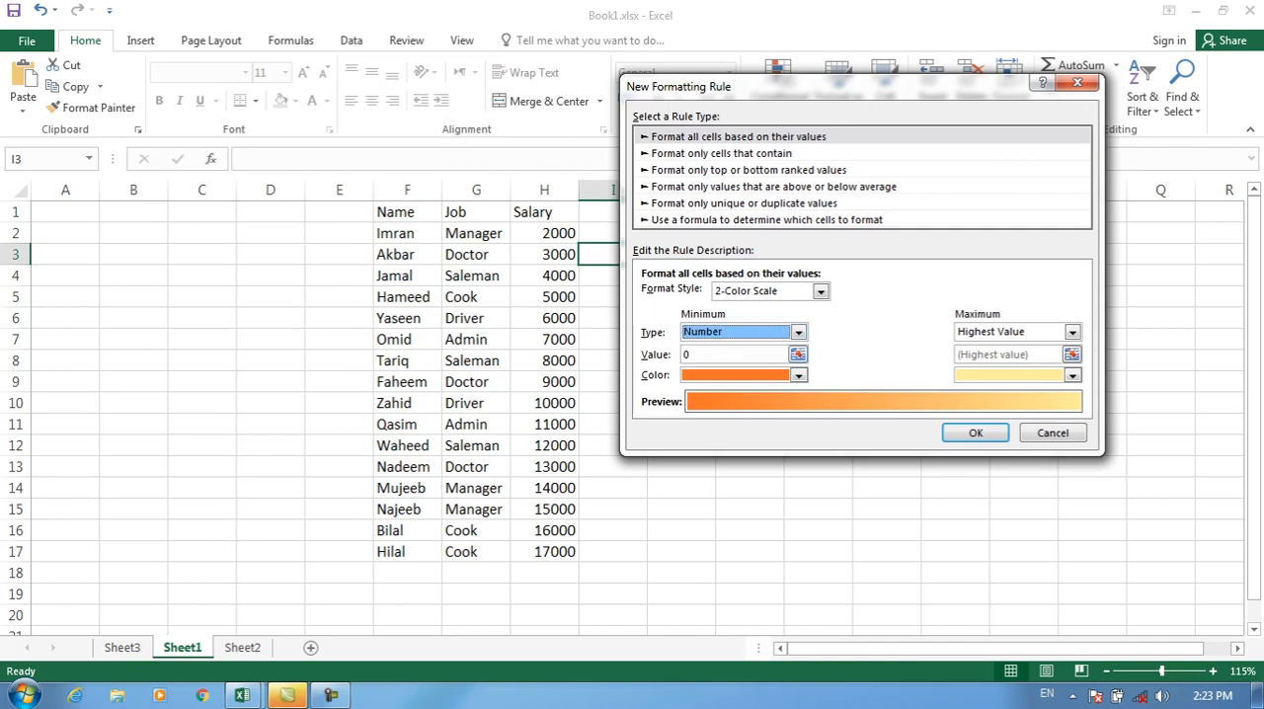
{"action": "left_click", "coordinate": [730, 354]}
{"action": "key", "text": "BackSpace"}
{"action": "type", "text": "5000"}
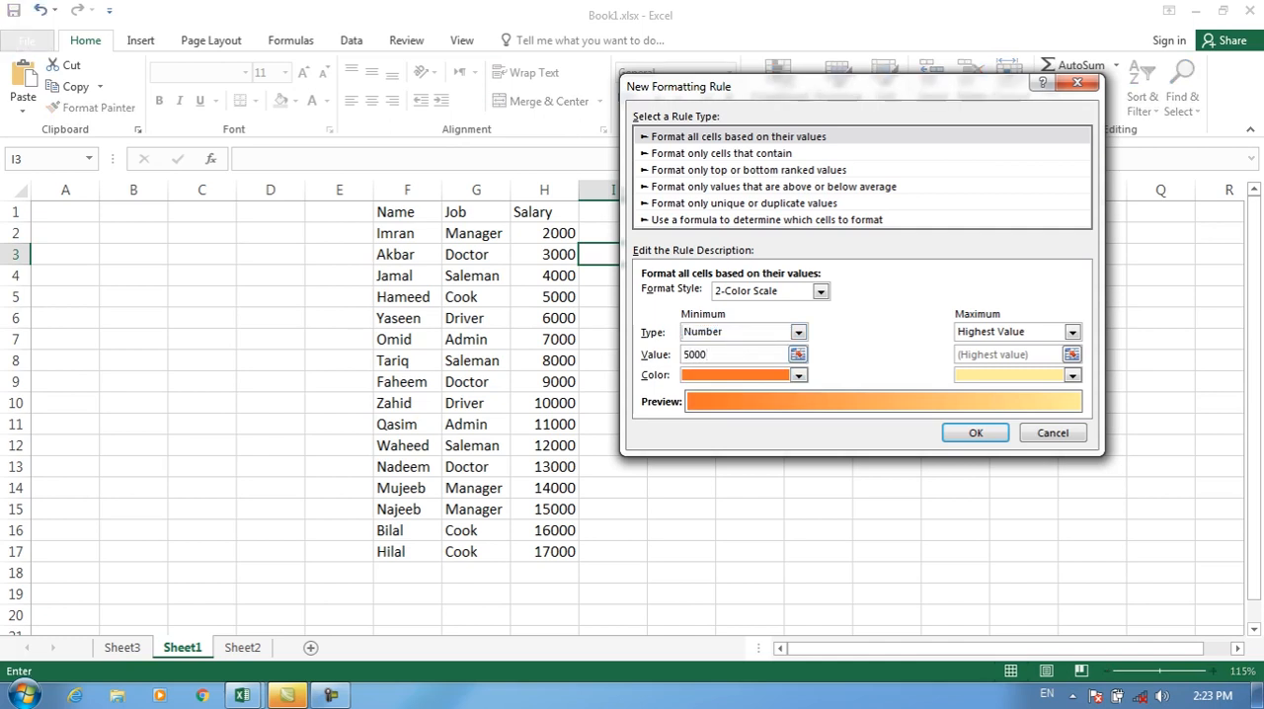
{"action": "left_click", "coordinate": [798, 375]}
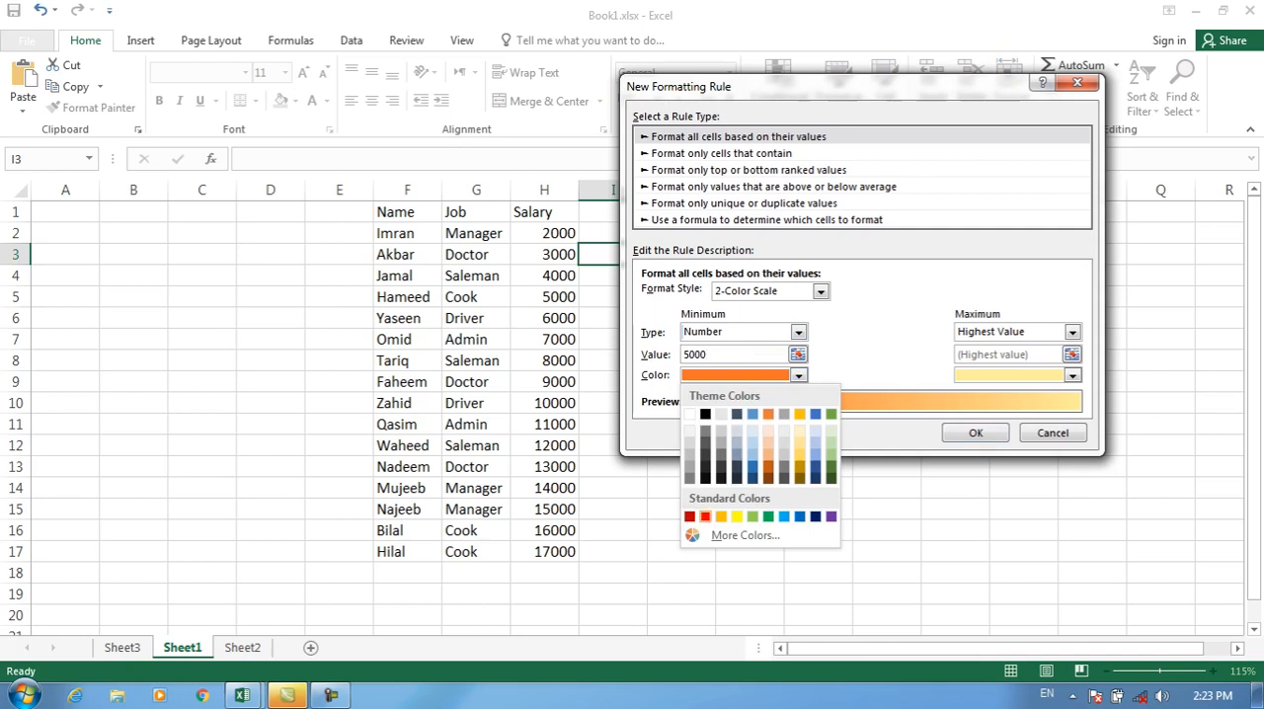
{"action": "left_click", "coordinate": [704, 515]}
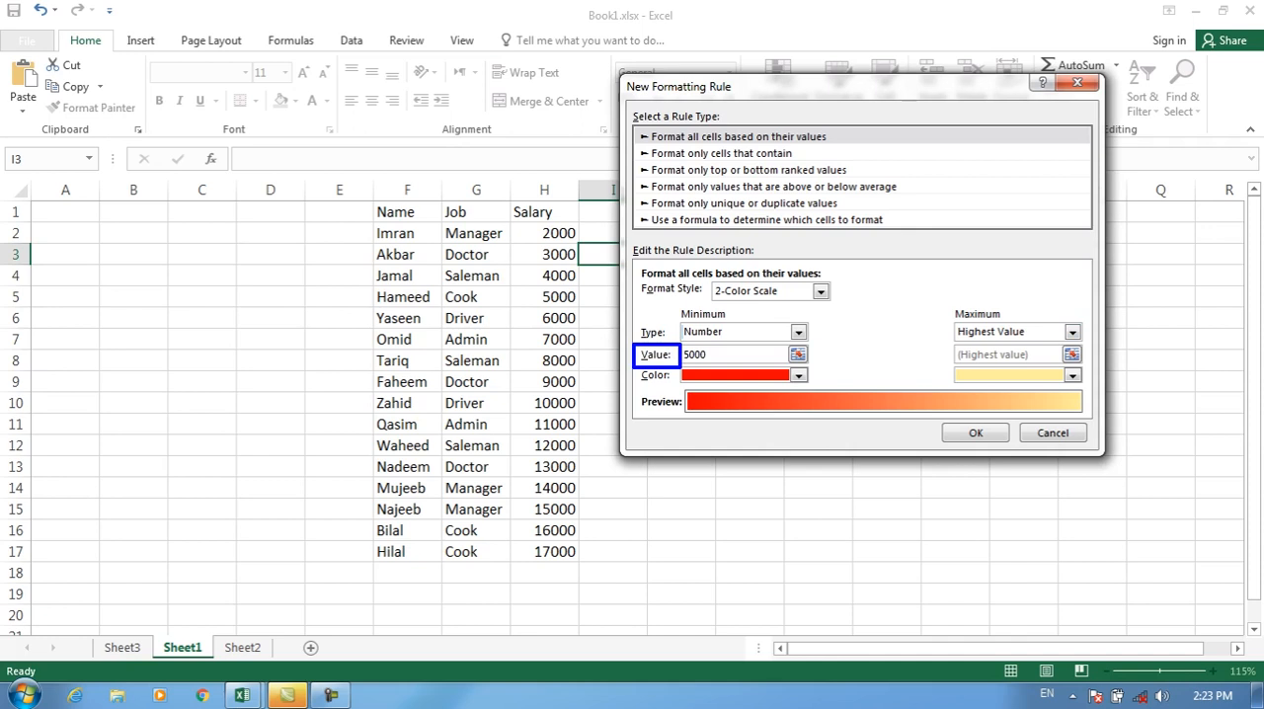
Step: Set the color scale's maximum to Number 5000 in green and apply the rule to cell I3
{"action": "left_click", "coordinate": [1073, 332]}
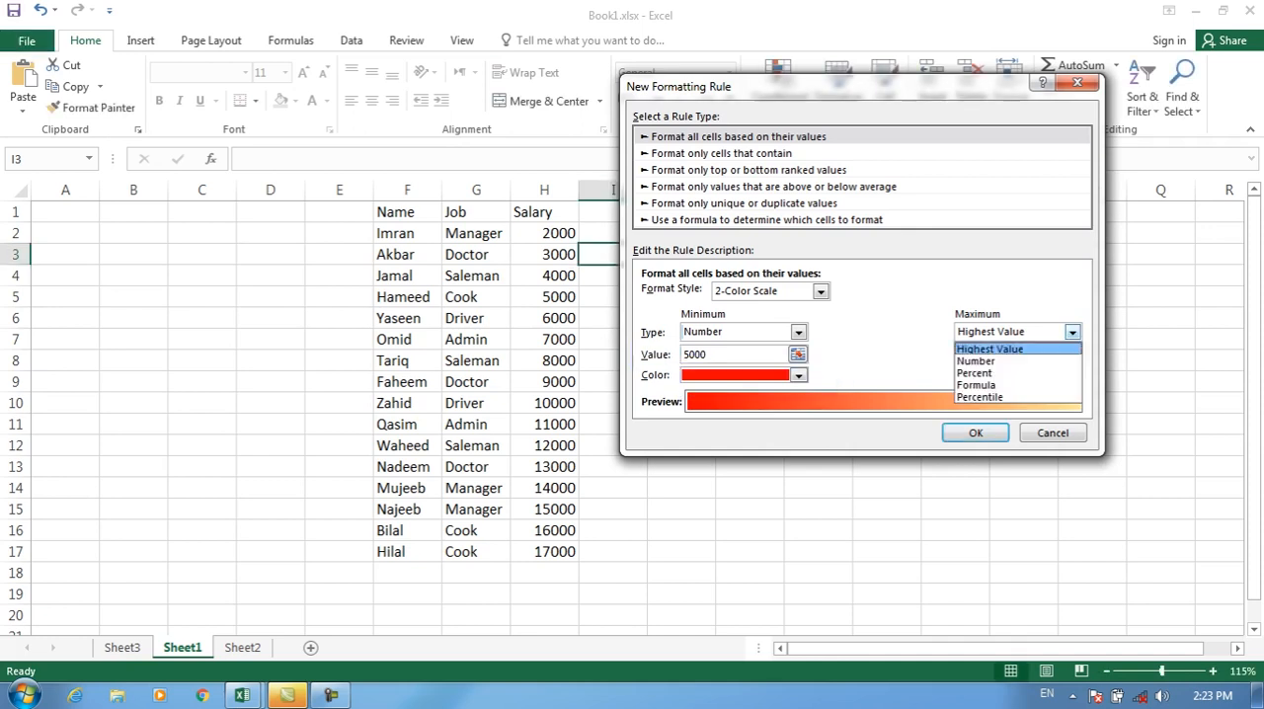
{"action": "left_click", "coordinate": [978, 360]}
{"action": "key", "text": "Tab"}
{"action": "type", "text": "5000"}
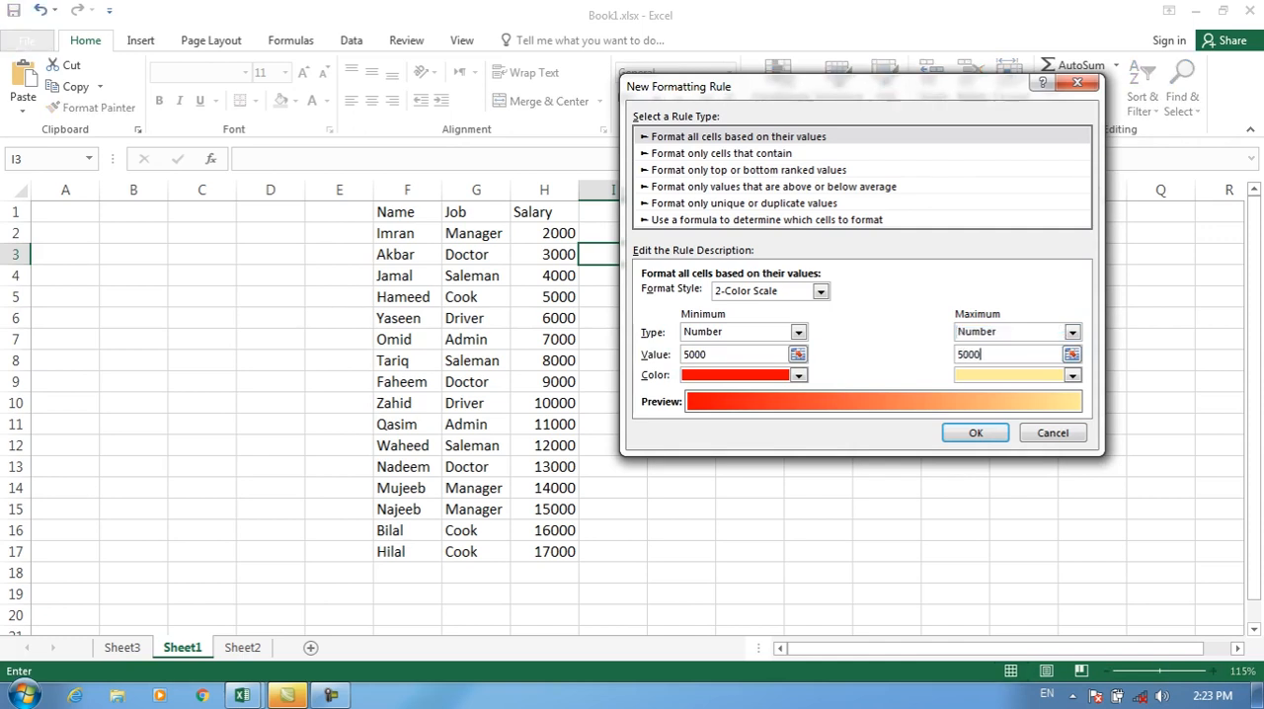
{"action": "left_click", "coordinate": [1073, 375]}
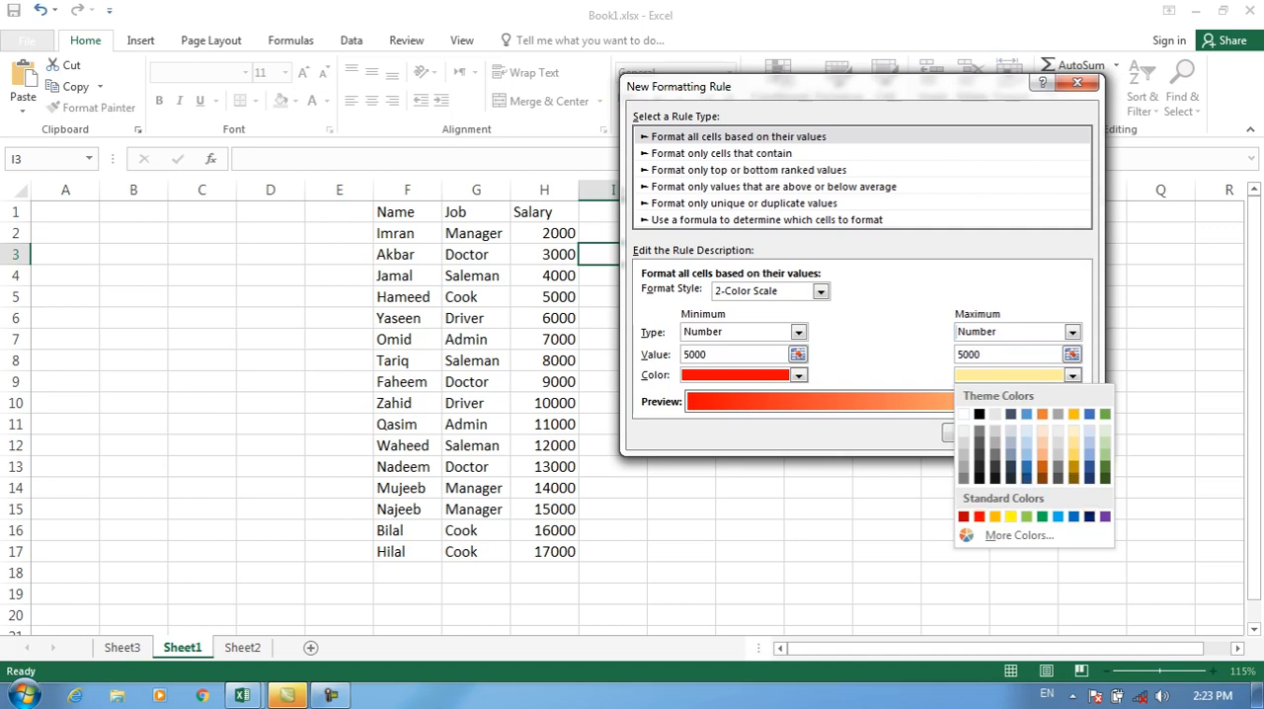
{"action": "left_click", "coordinate": [1042, 515]}
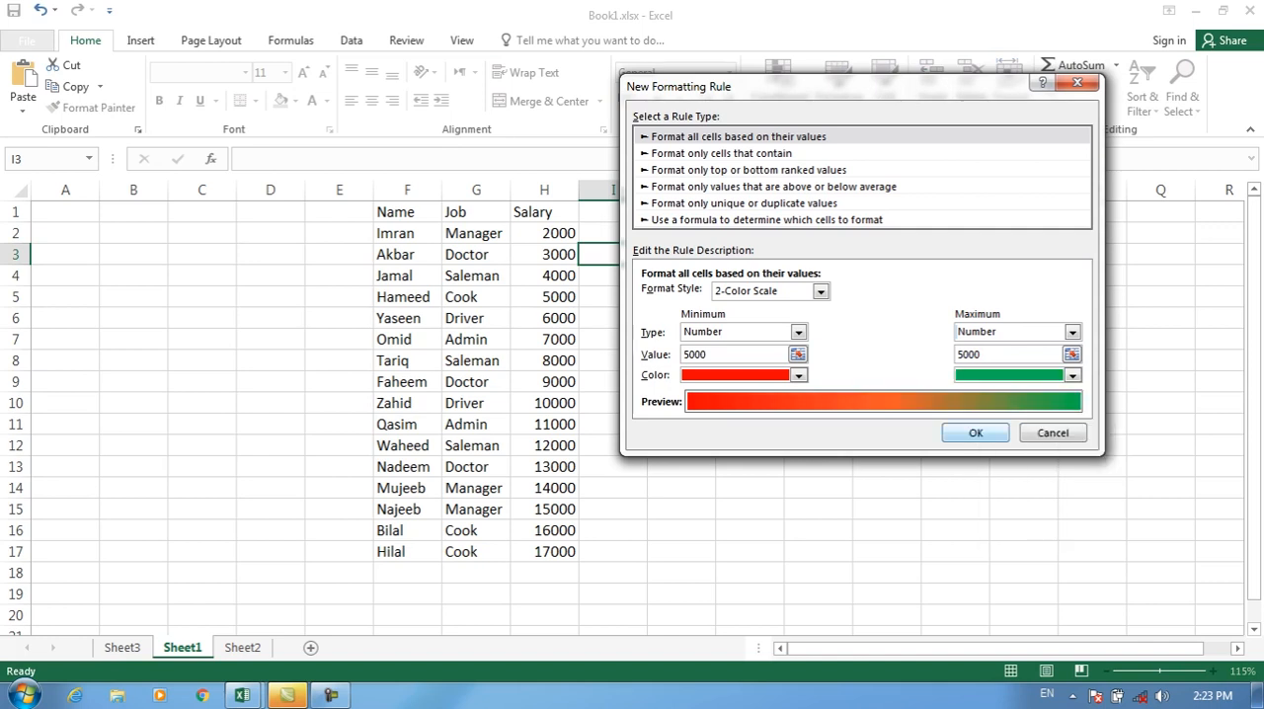
{"action": "left_click", "coordinate": [976, 433]}
Step: Start a two-color scale rule for the salaries in H2:H17, with its minimum set to Number 5000 and colored red
{"action": "left_click_drag", "start_coordinate": [544, 233], "coordinate": [544, 553]}
{"action": "left_click", "coordinate": [778, 95]}
{"action": "left_click", "coordinate": [802, 338]}
{"action": "left_click", "coordinate": [1053, 433]}
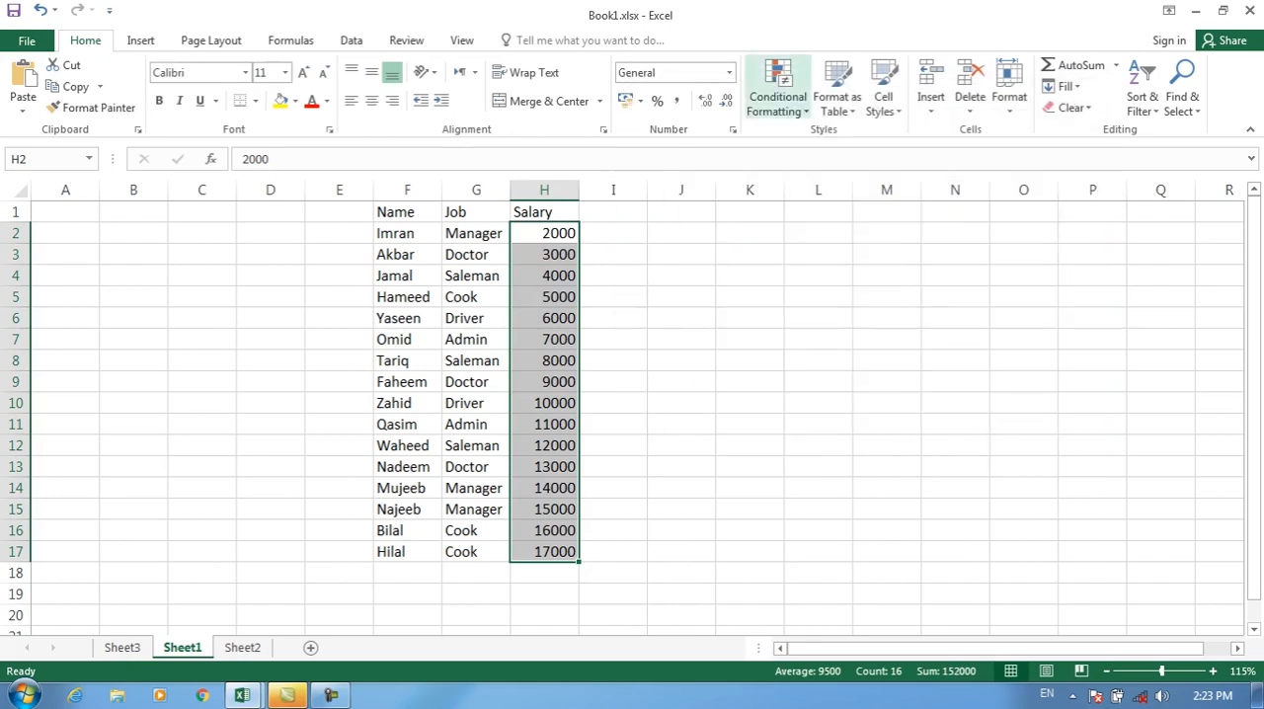
{"action": "left_click", "coordinate": [778, 96]}
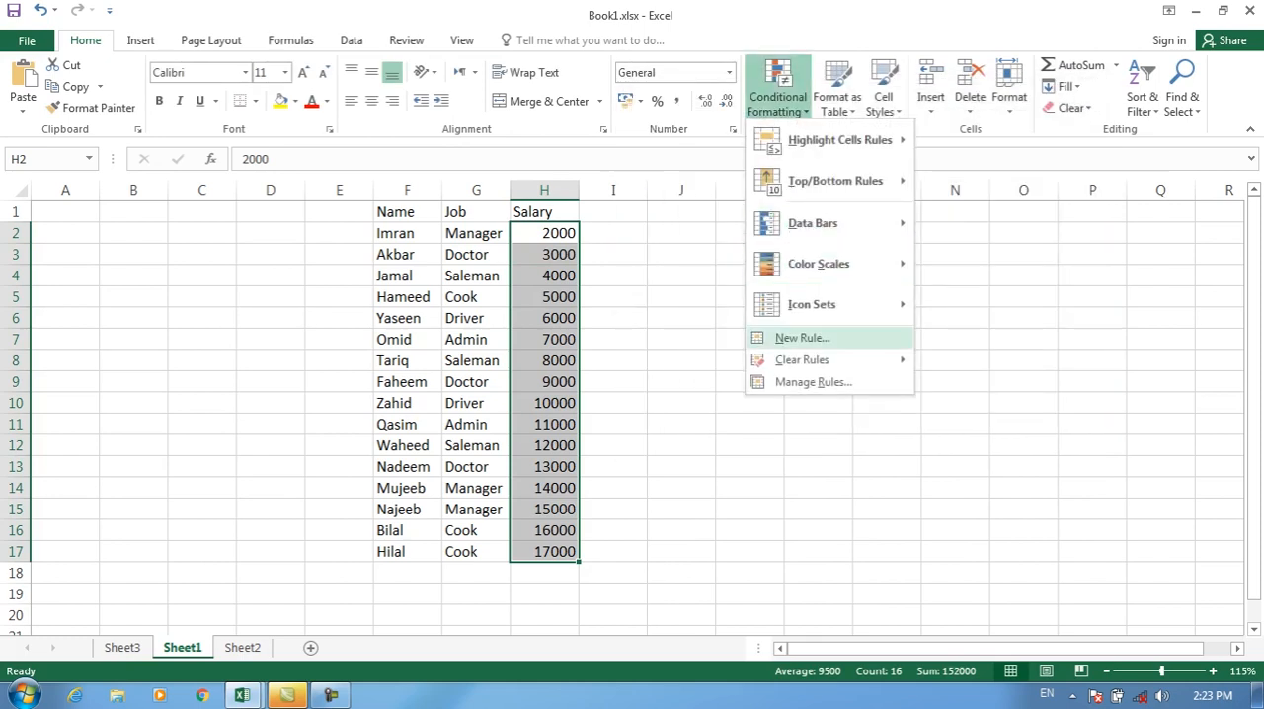
{"action": "left_click", "coordinate": [802, 338]}
{"action": "left_click", "coordinate": [799, 332]}
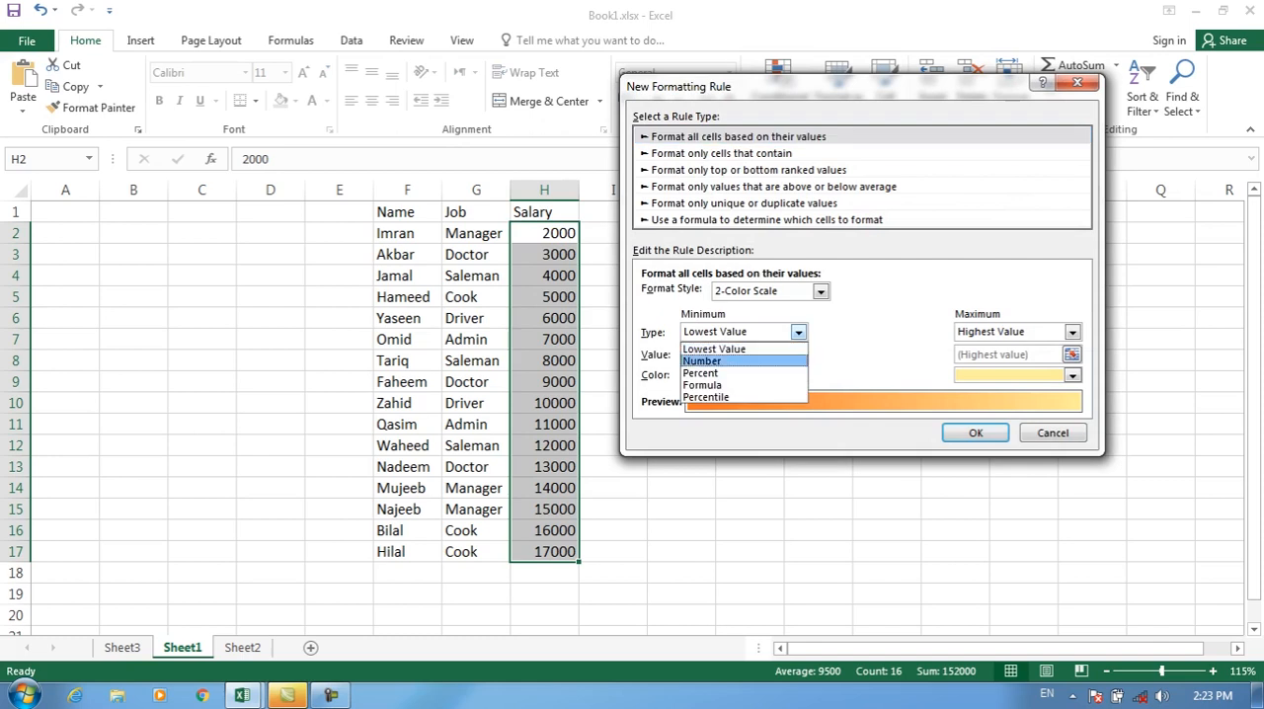
{"action": "left_click", "coordinate": [731, 355]}
{"action": "left_click", "coordinate": [686, 353]}
{"action": "type", "text": "5000"}
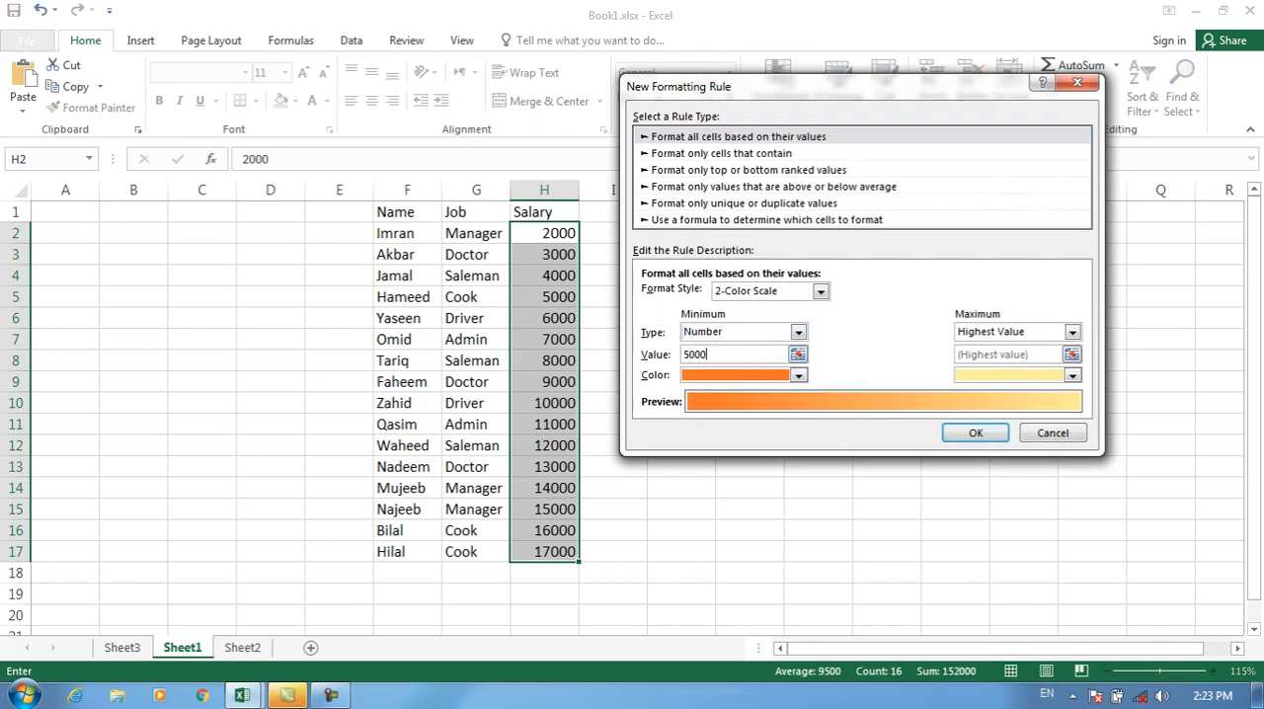
{"action": "left_click", "coordinate": [798, 375]}
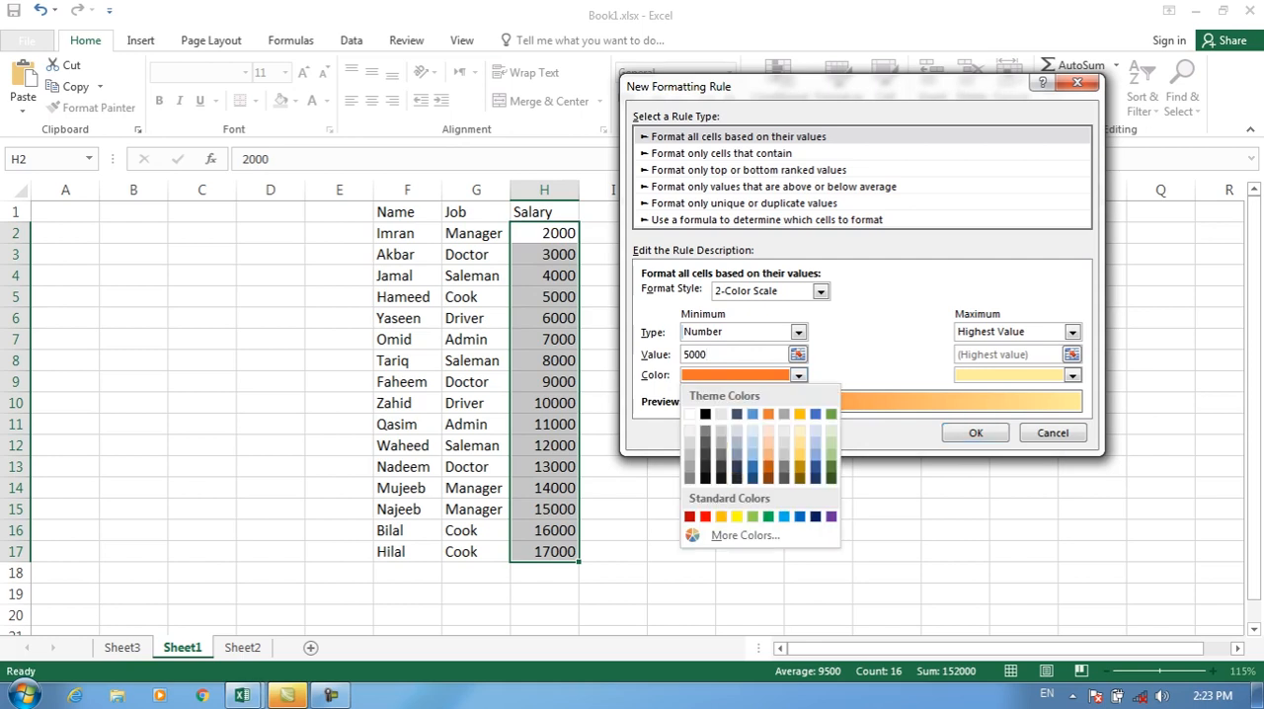
{"action": "left_click", "coordinate": [705, 516]}
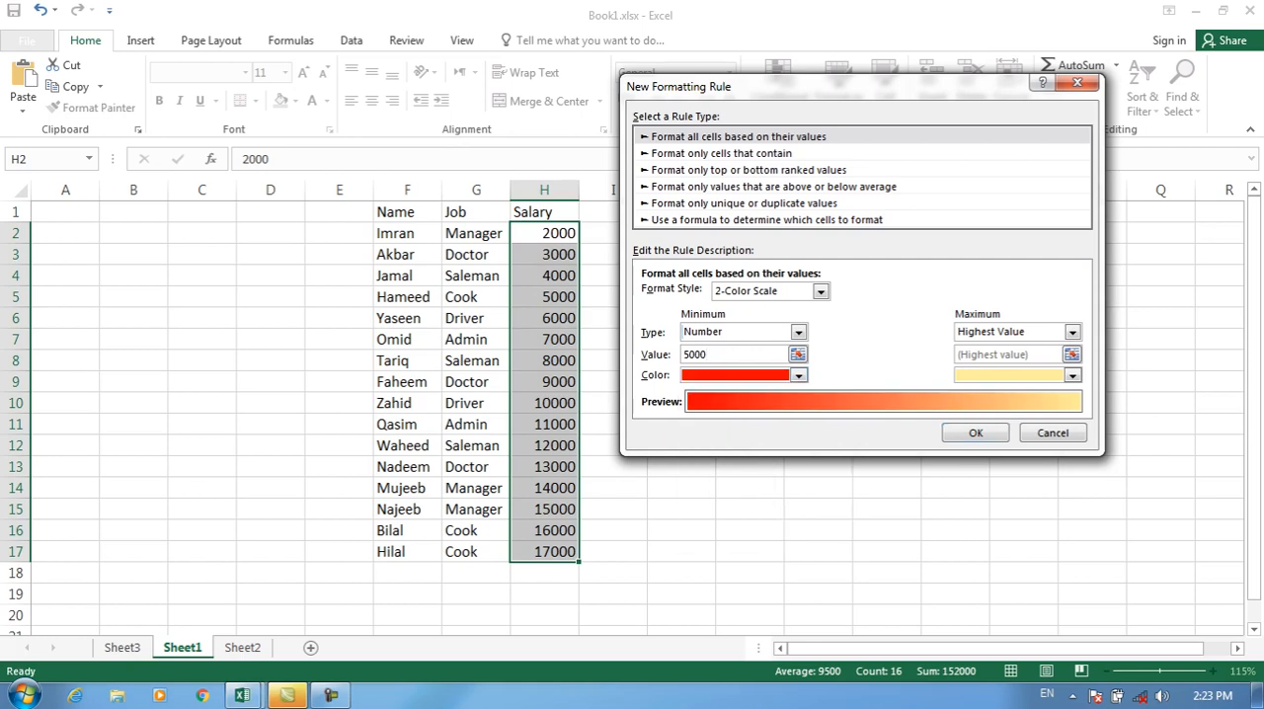
Step: Set the maximum to Number 5000 in green and apply the color scale rule to the salaries in H2:H17
{"action": "left_click", "coordinate": [1073, 331]}
{"action": "left_click", "coordinate": [988, 360]}
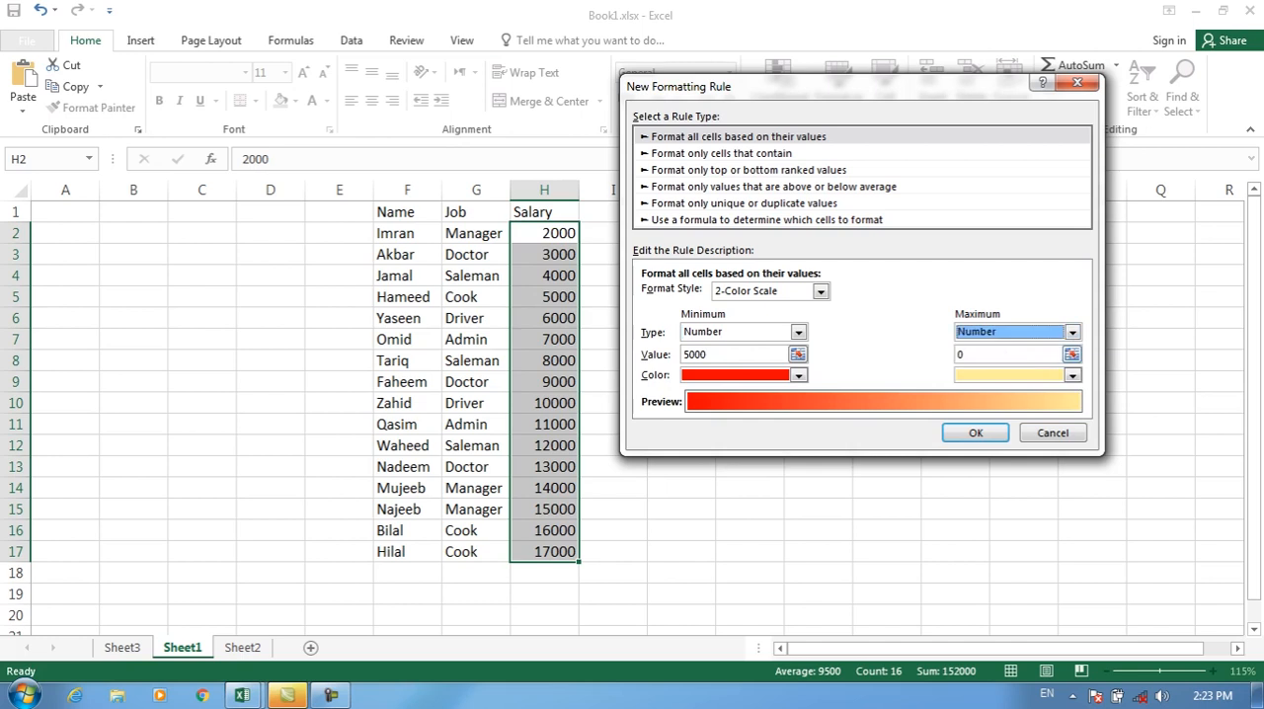
{"action": "key", "text": "Tab"}
{"action": "type", "text": "50000"}
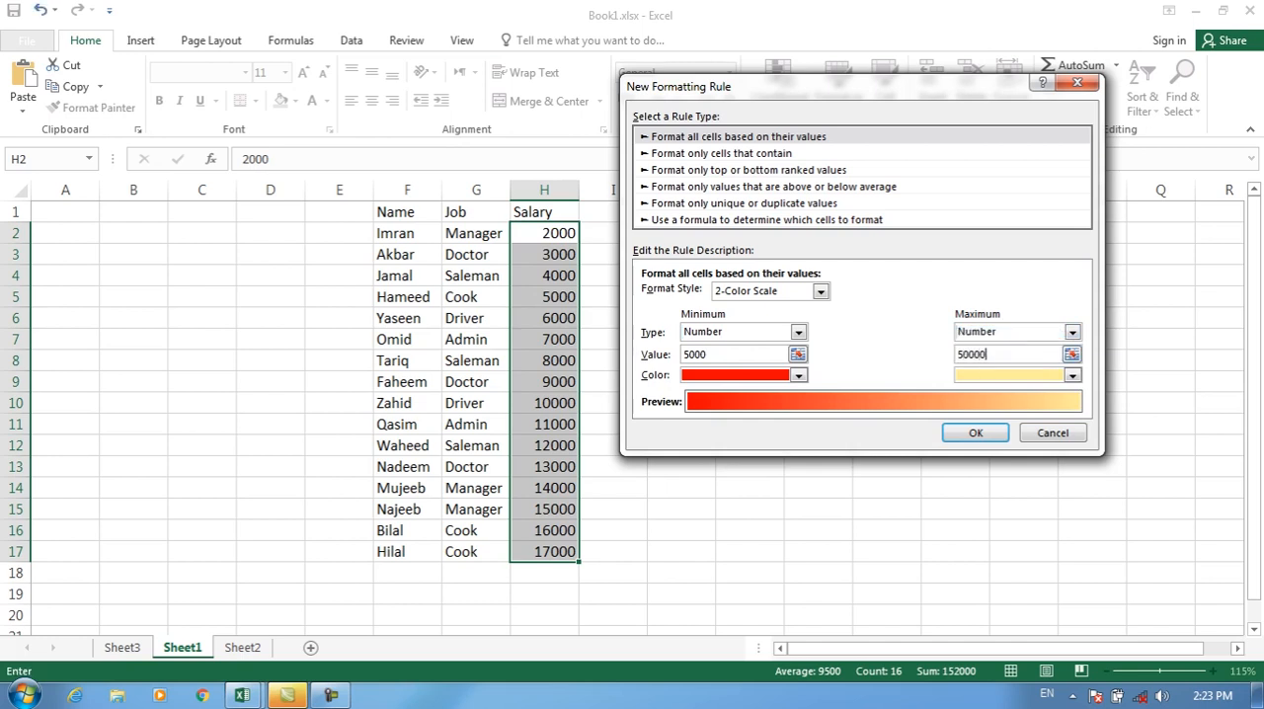
{"action": "key", "text": "BackSpace"}
{"action": "left_click", "coordinate": [1073, 376]}
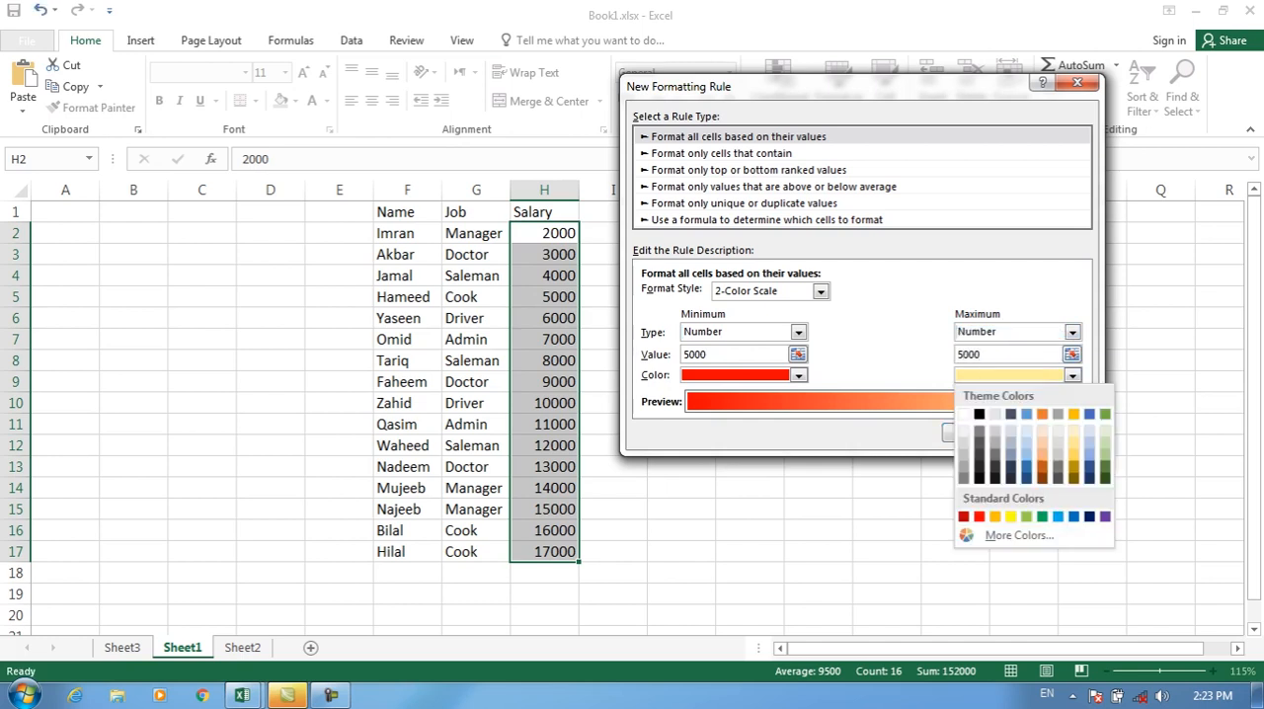
{"action": "left_click", "coordinate": [1042, 517]}
{"action": "left_click", "coordinate": [976, 433]}
{"action": "left_click", "coordinate": [1023, 445]}
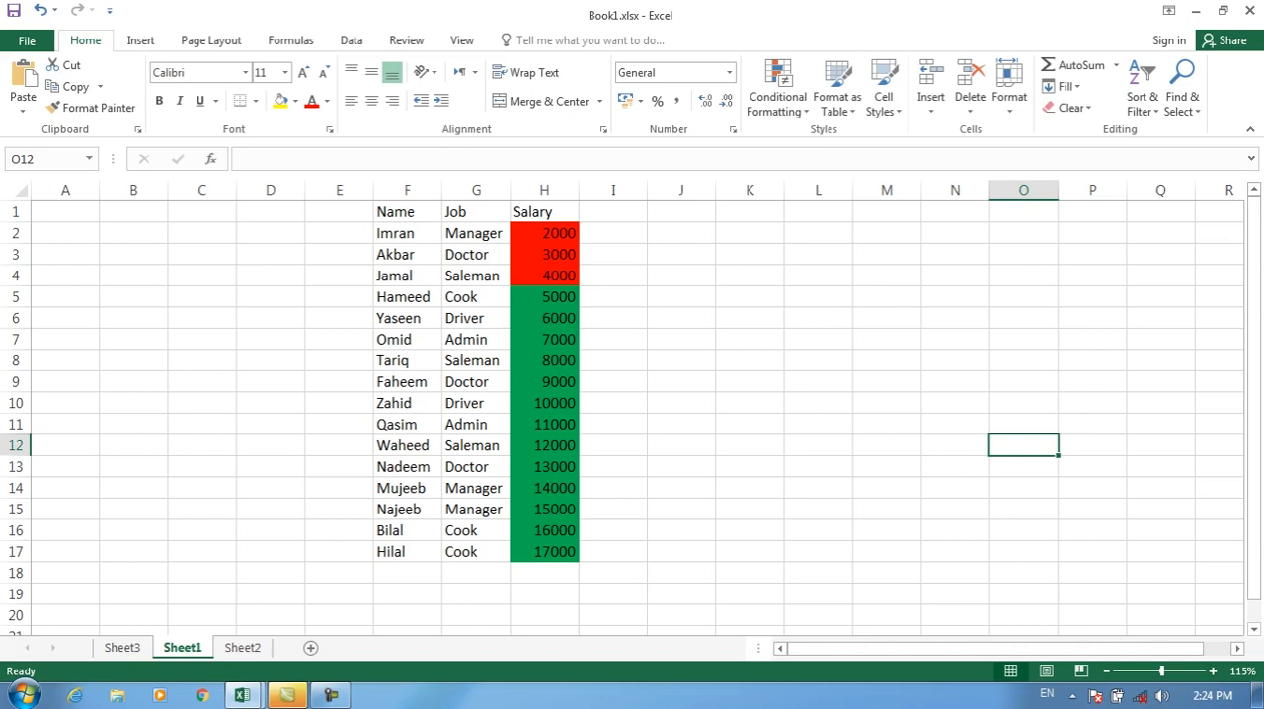
Step: Clear the conditional formatting rules from the salary cells H2:H17 only
{"action": "left_click_drag", "start_coordinate": [544, 234], "coordinate": [544, 554]}
{"action": "left_click", "coordinate": [778, 91]}
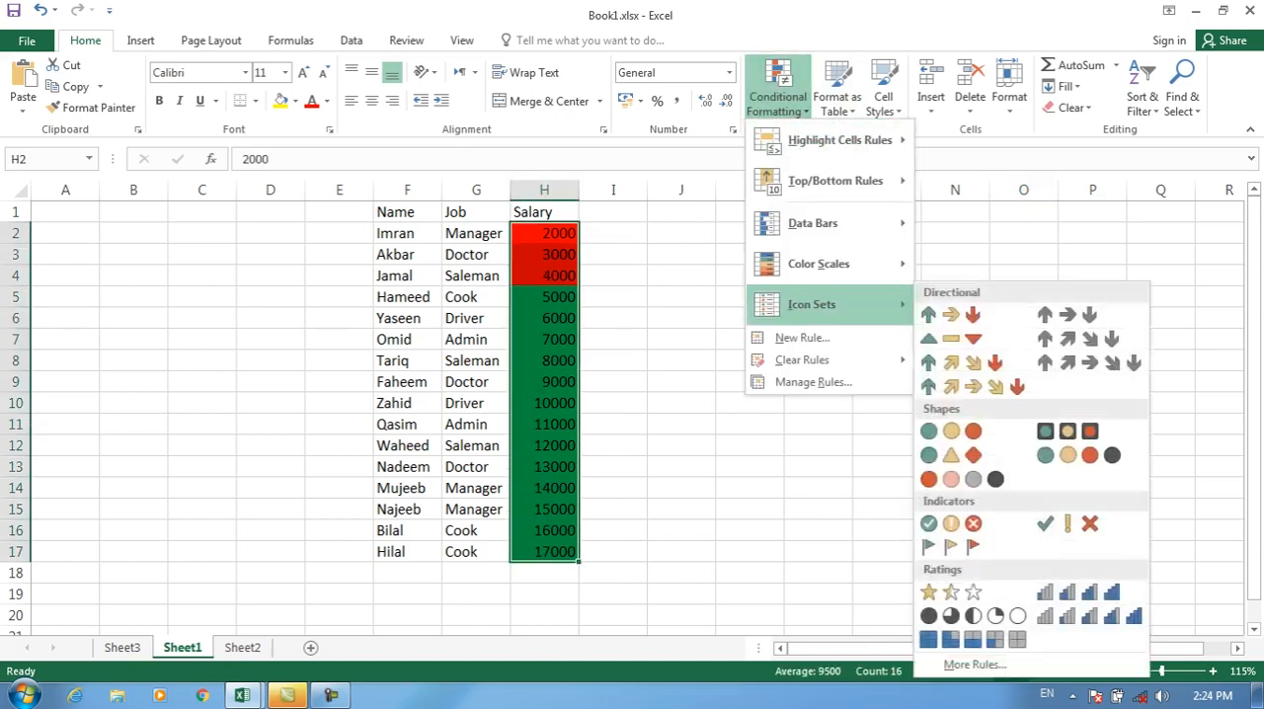
{"action": "left_click", "coordinate": [802, 337]}
{"action": "left_click", "coordinate": [1053, 432]}
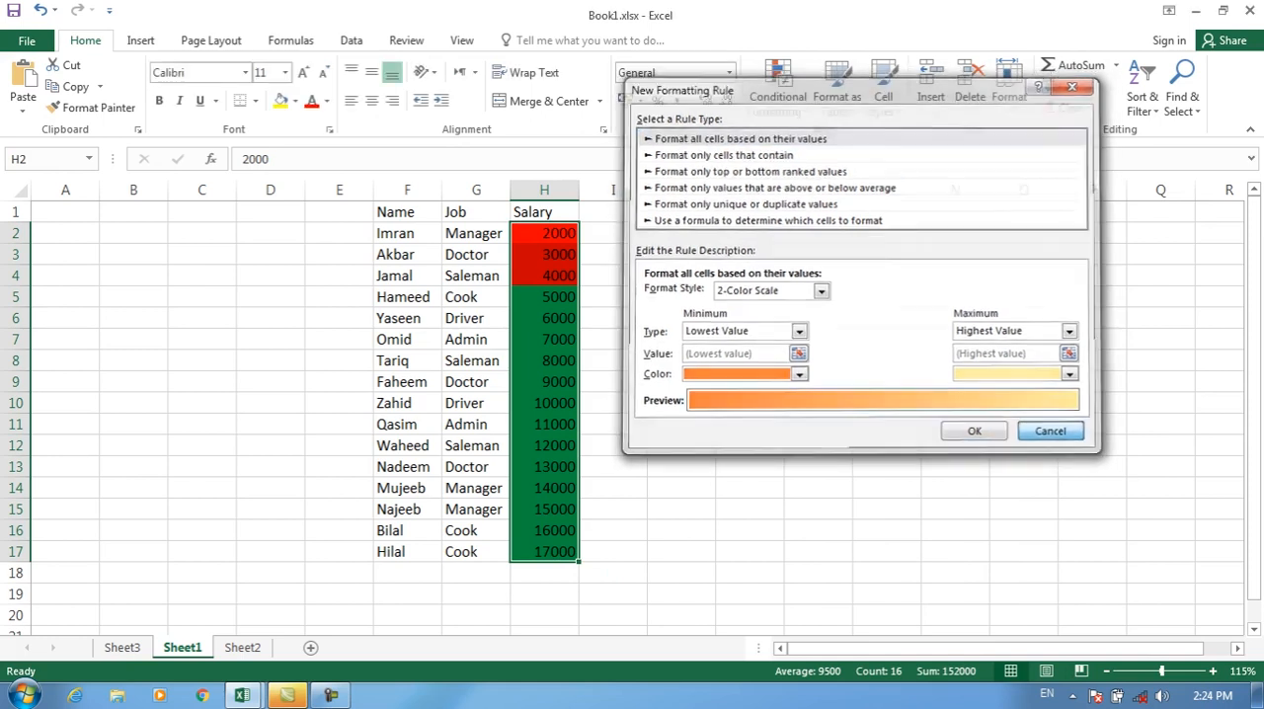
{"action": "left_click", "coordinate": [779, 91]}
{"action": "mouse_move", "coordinate": [830, 361]}
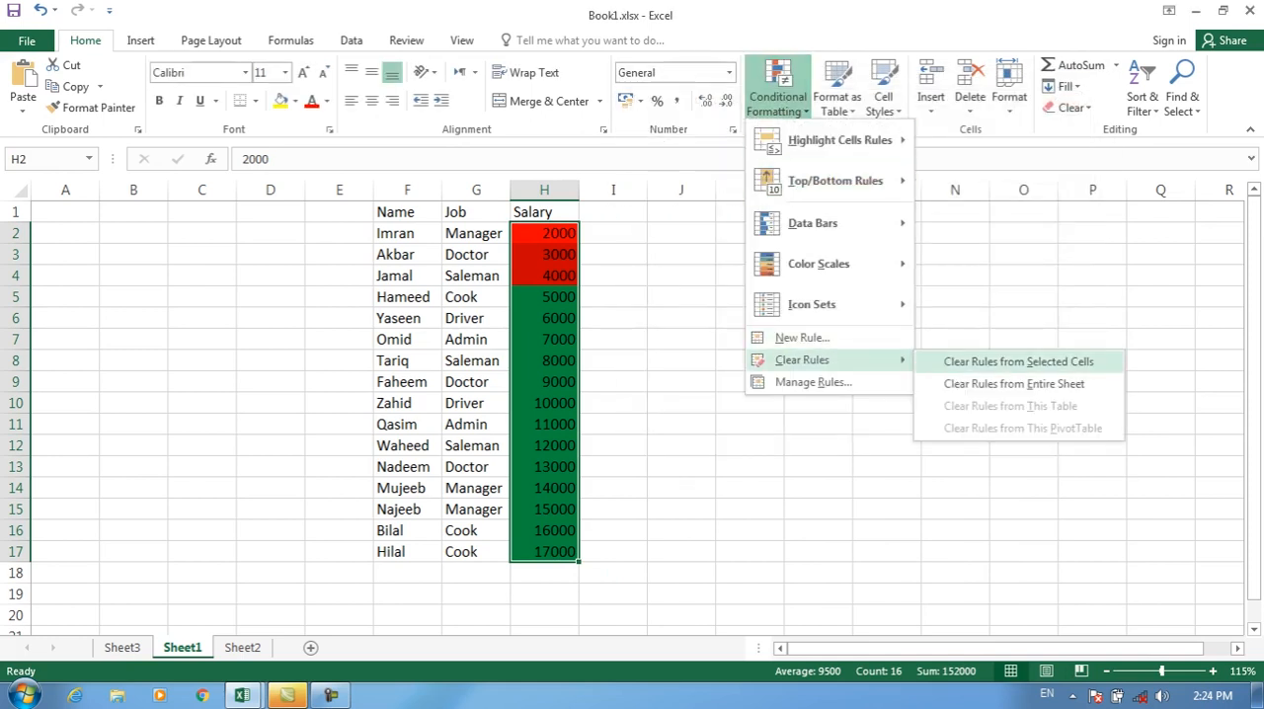
{"action": "left_click", "coordinate": [1018, 361]}
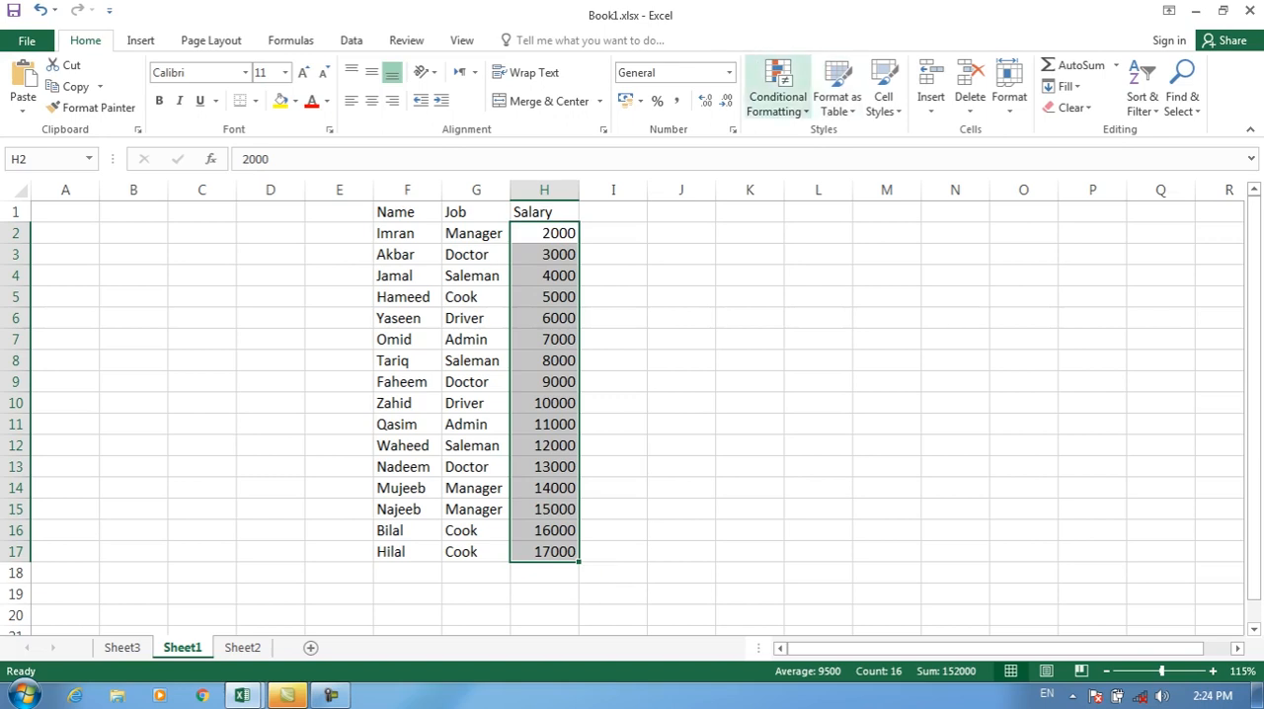
Step: Start a new formatting rule for H2:H17 of type "Format only cells that contain", based on Cell Value
{"action": "left_click", "coordinate": [779, 90]}
{"action": "left_click", "coordinate": [802, 338]}
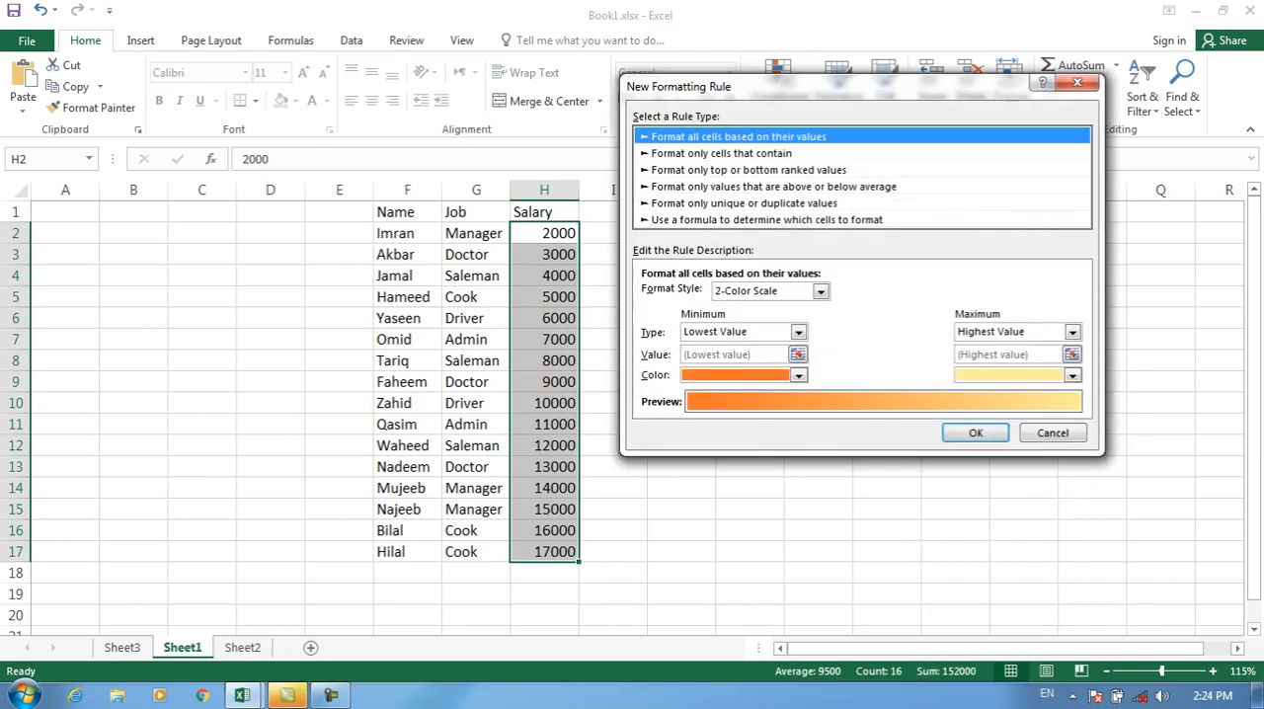
{"action": "left_click", "coordinate": [722, 153]}
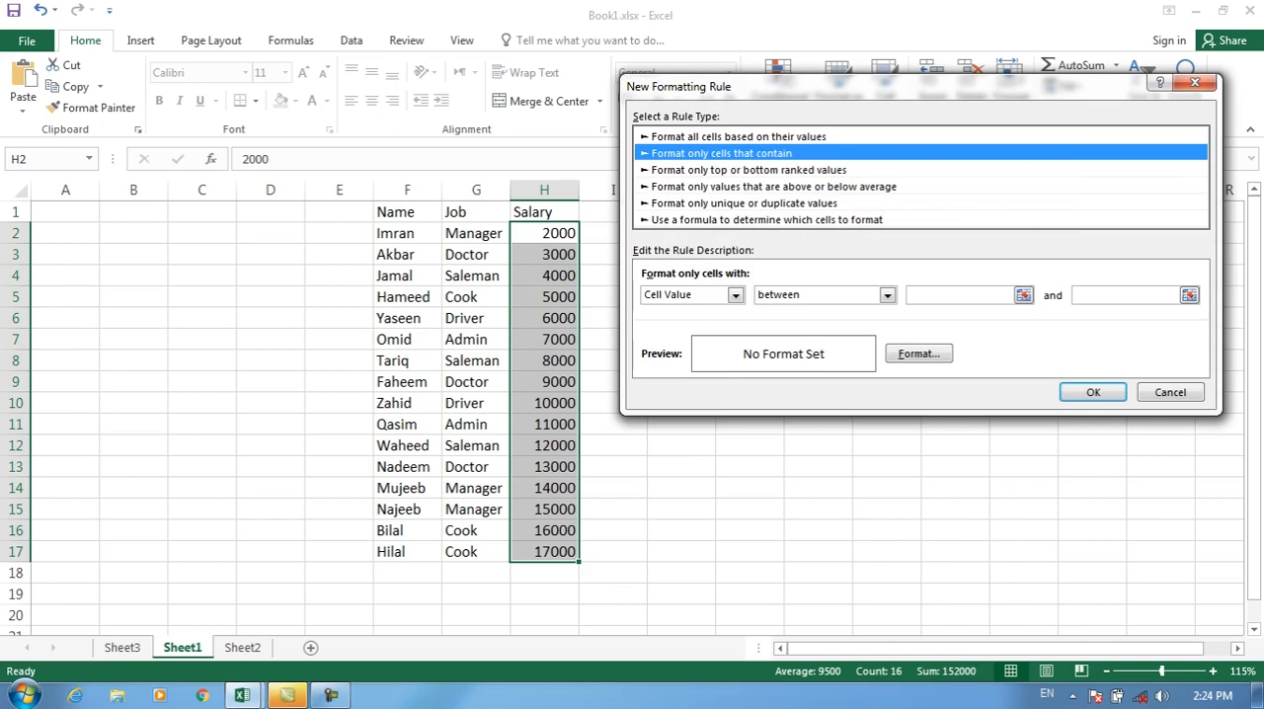
{"action": "left_click", "coordinate": [888, 295]}
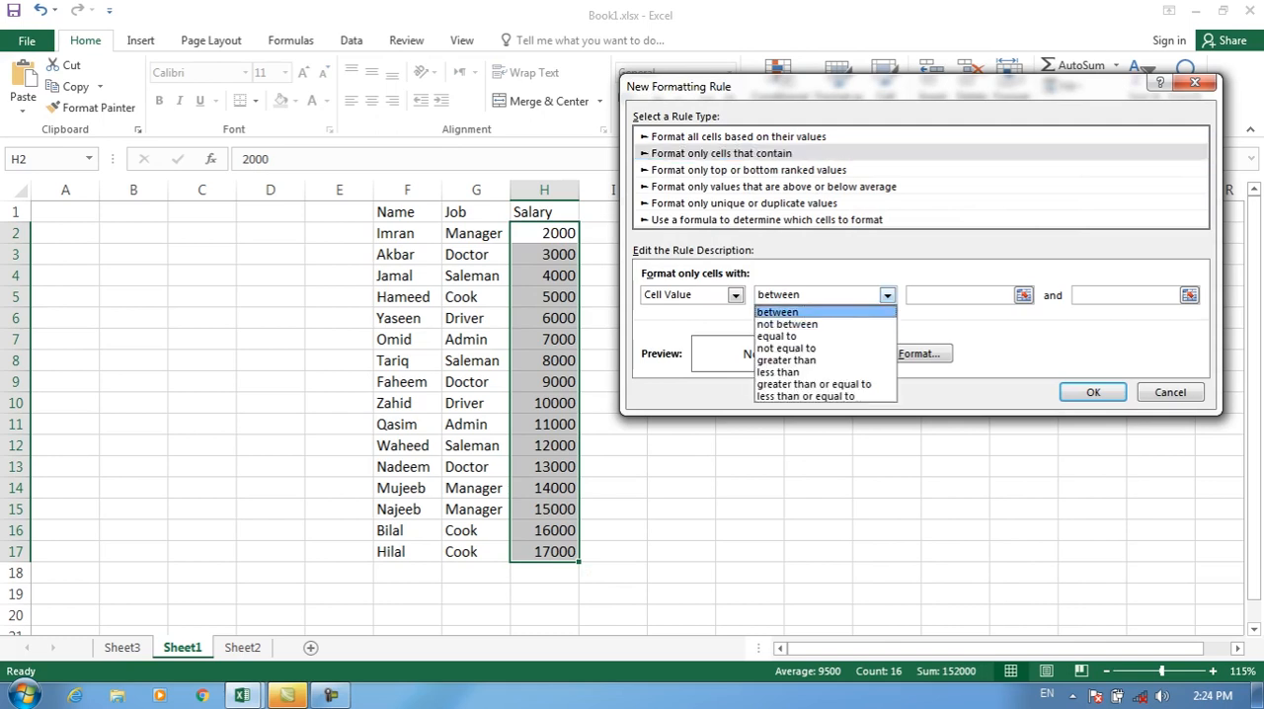
{"action": "left_click", "coordinate": [736, 296]}
{"action": "left_click", "coordinate": [736, 295]}
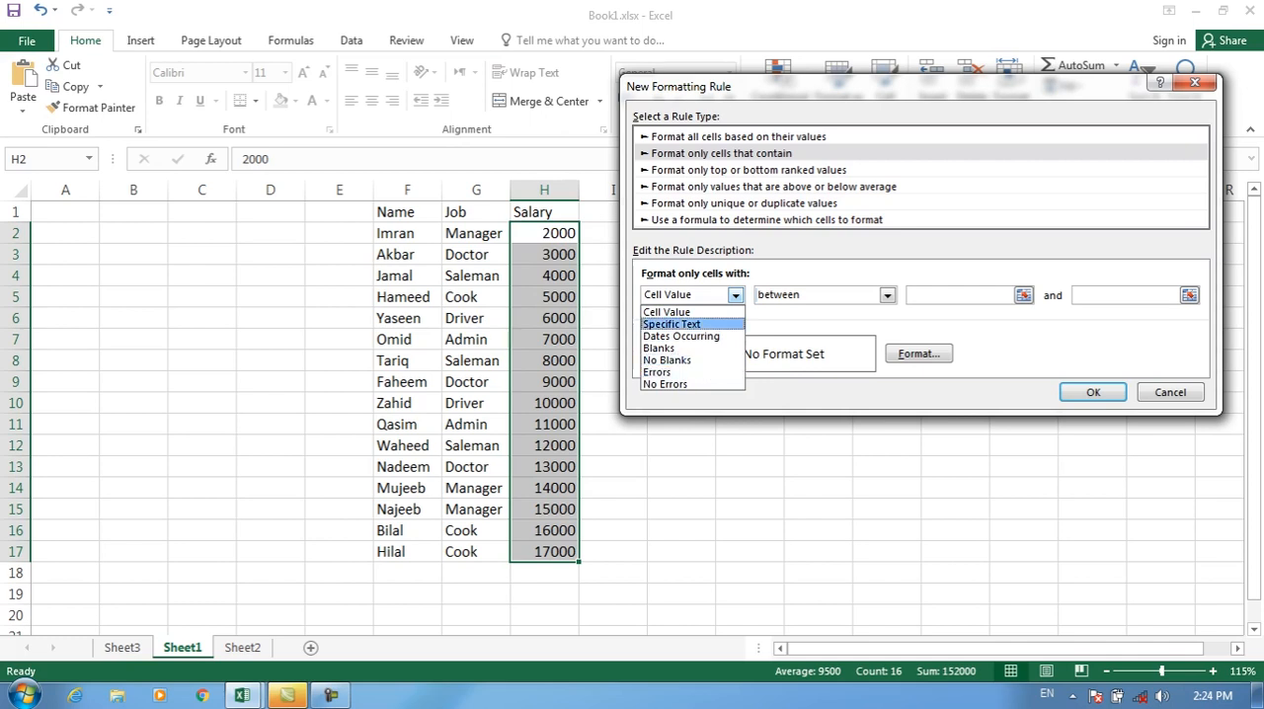
{"action": "left_click", "coordinate": [682, 313]}
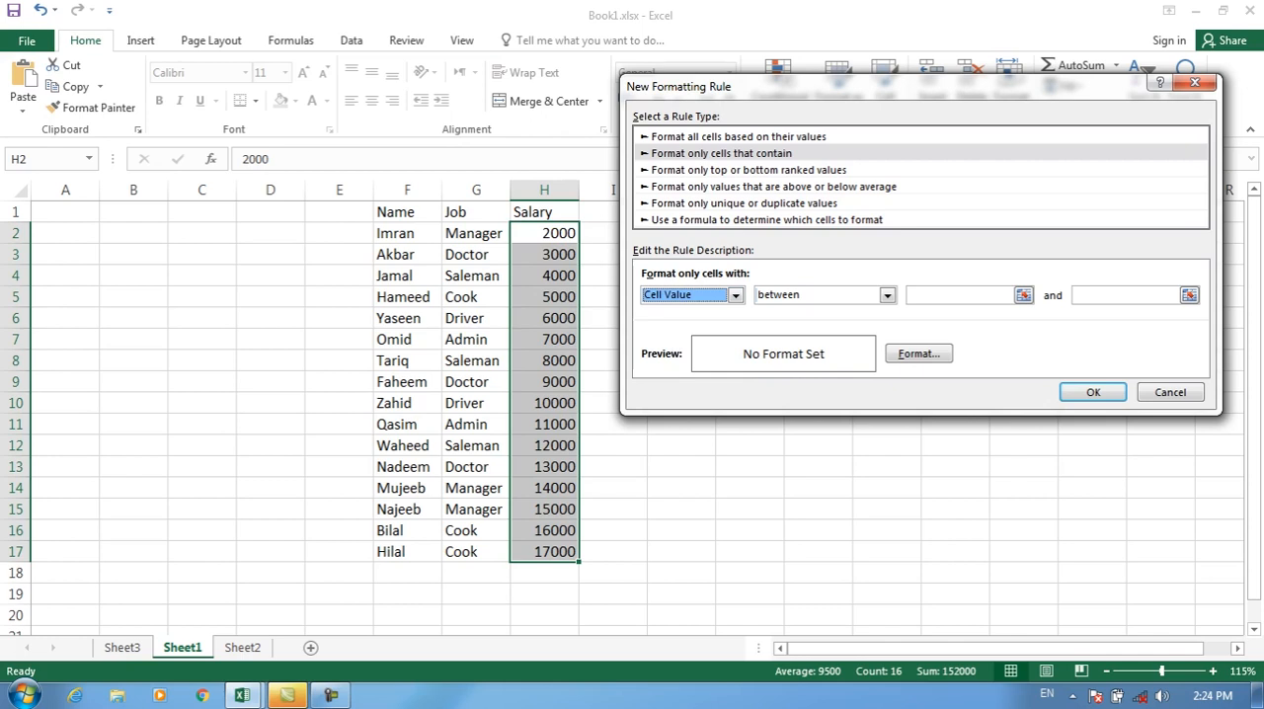
Step: Examine the cell criteria and comparison conditions offered for the "Format only cells that contain" rule, keeping Cell Value and between
{"action": "left_click", "coordinate": [735, 295]}
{"action": "left_click", "coordinate": [736, 295]}
{"action": "left_click", "coordinate": [888, 295]}
{"action": "left_click", "coordinate": [826, 312]}
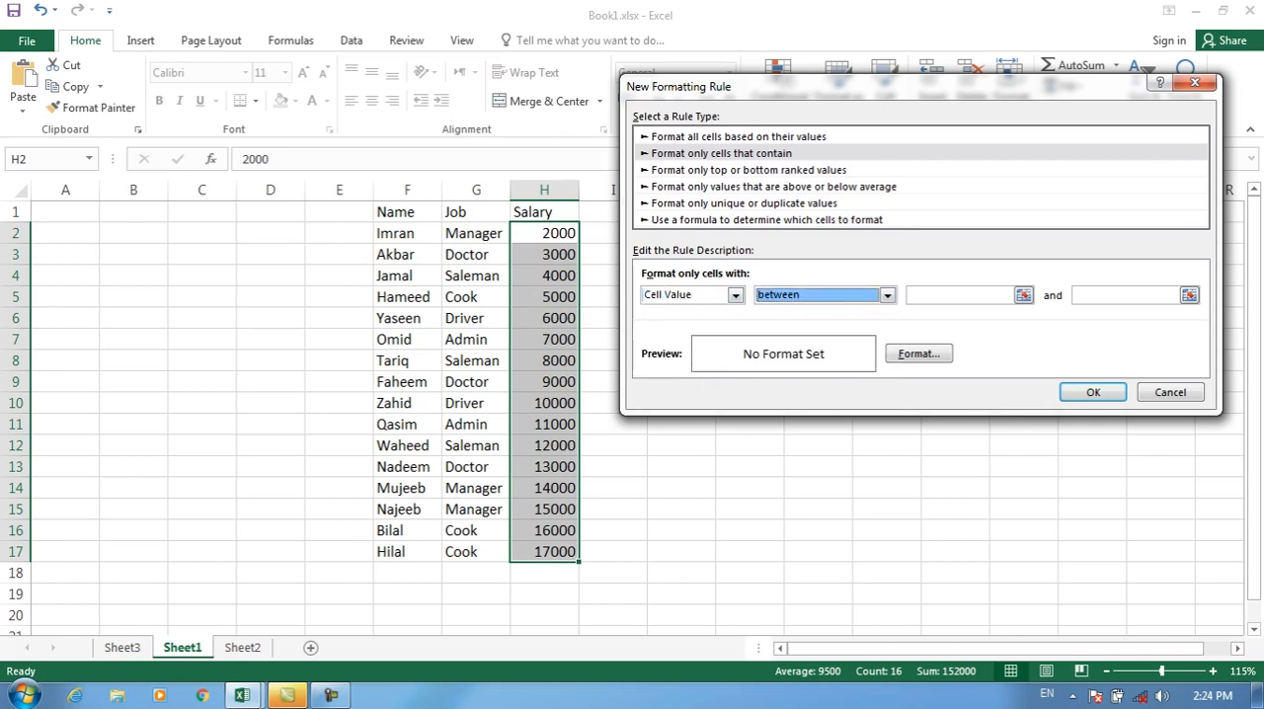
{"action": "left_click_drag", "start_coordinate": [889, 87], "coordinate": [820, 38]}
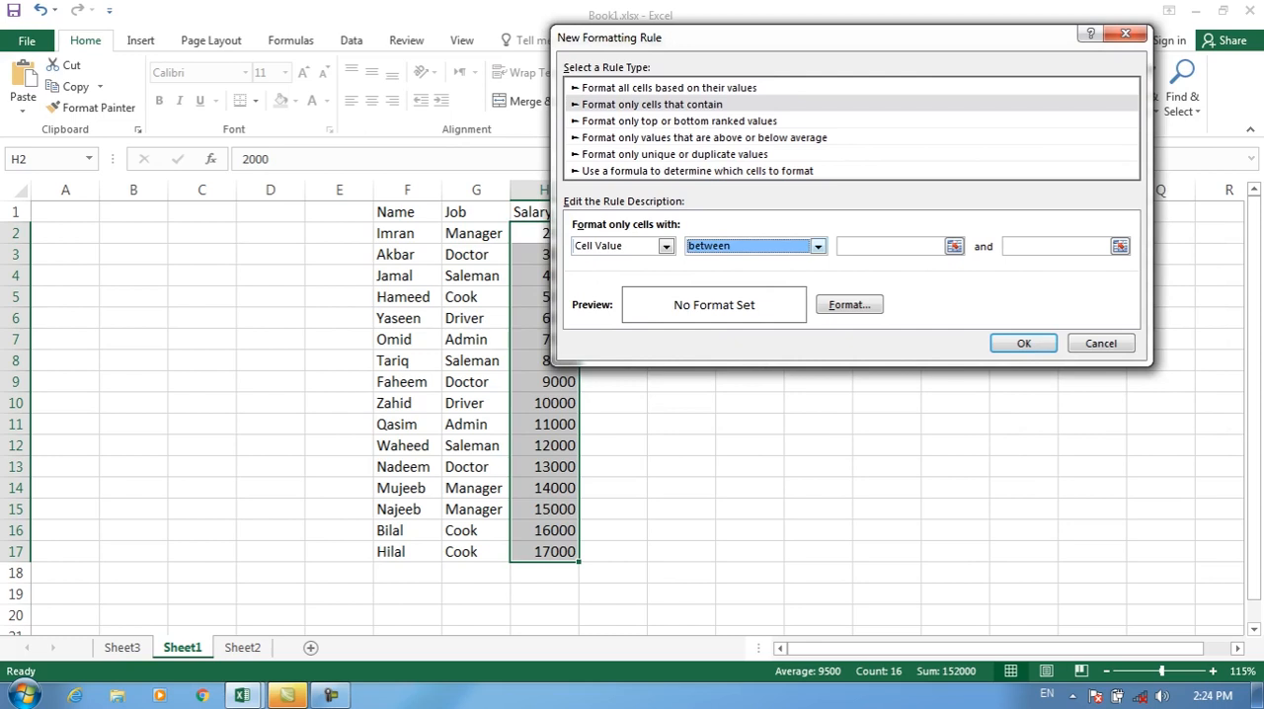
{"action": "left_click", "coordinate": [882, 246]}
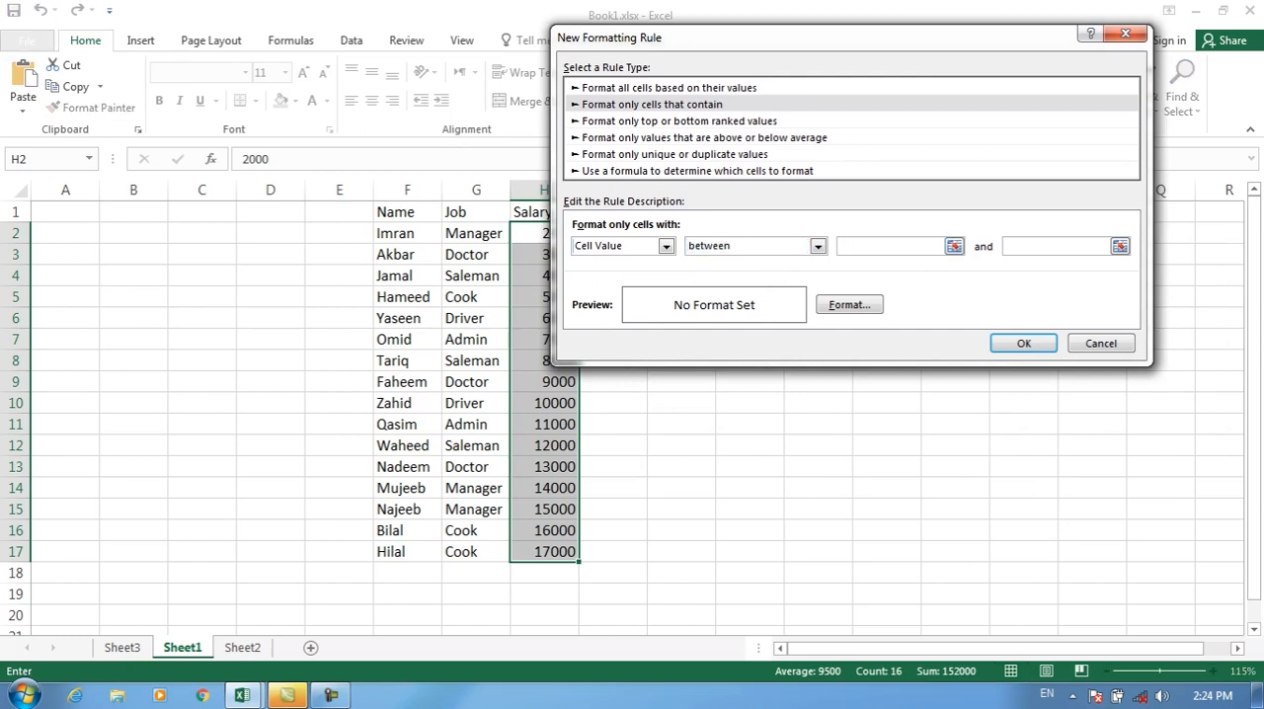
{"action": "left_click", "coordinate": [653, 105]}
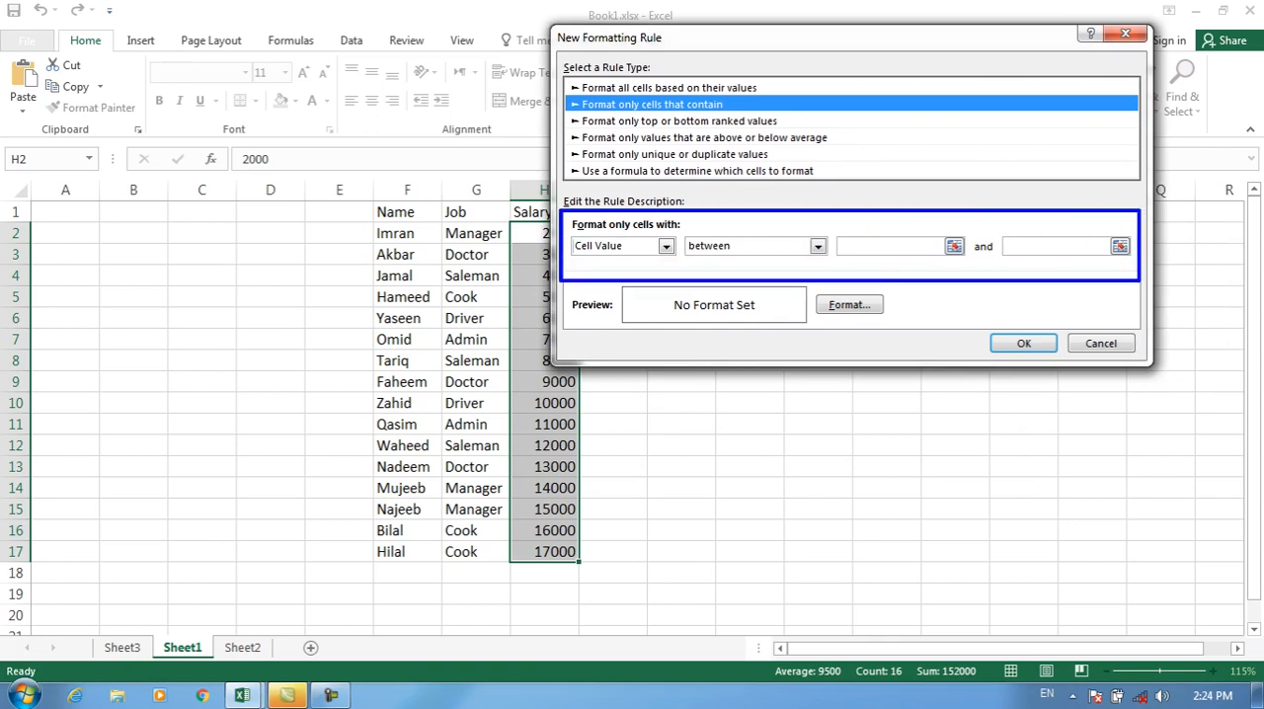
{"action": "left_click", "coordinate": [667, 247]}
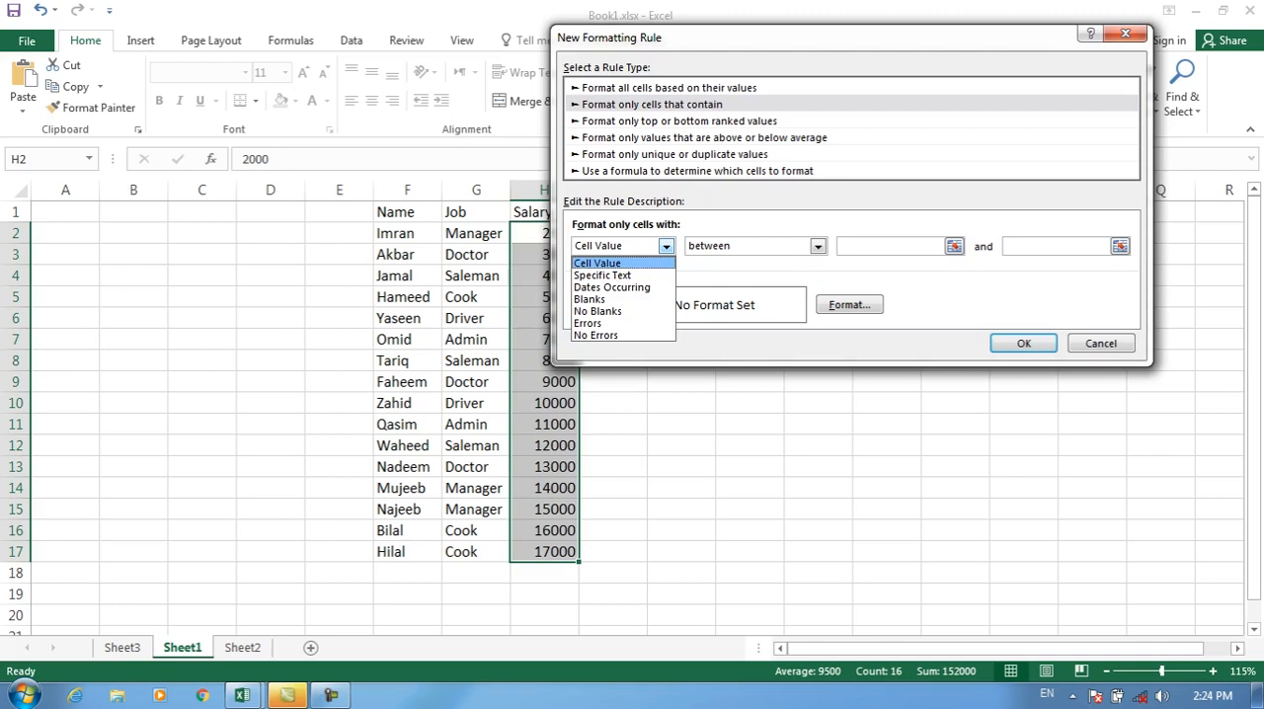
{"action": "left_click", "coordinate": [667, 247]}
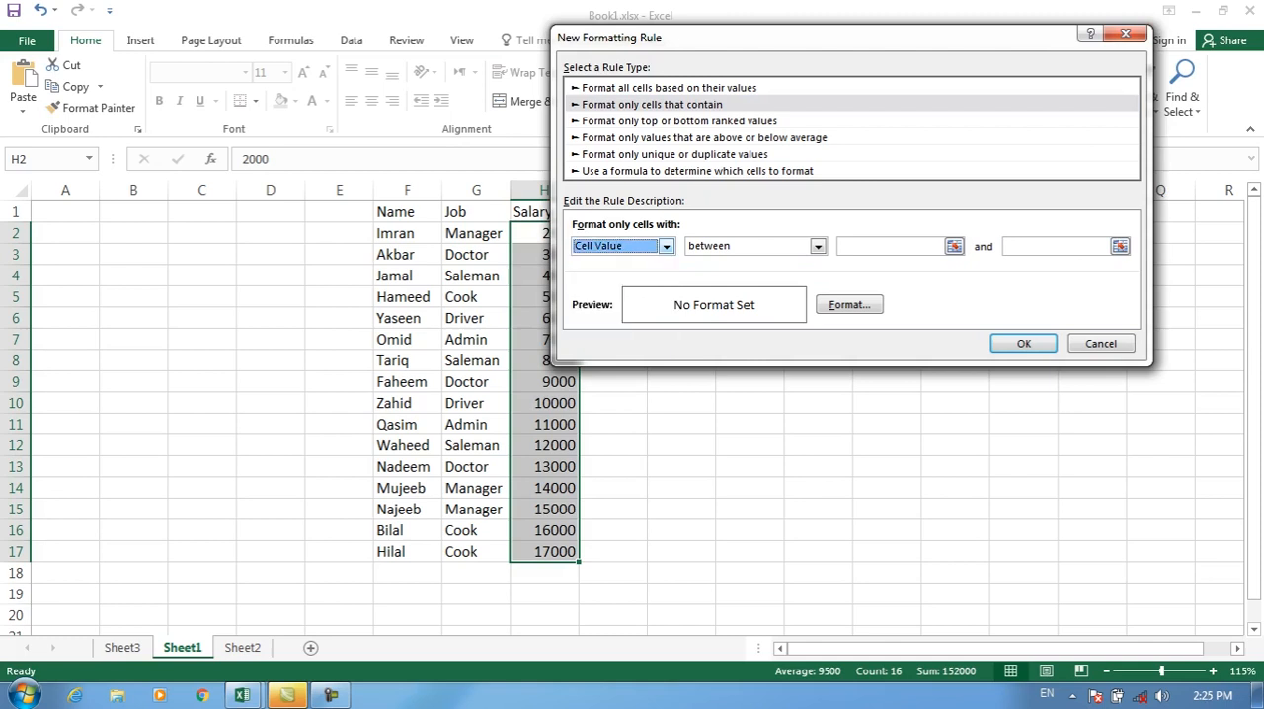
{"action": "left_click", "coordinate": [666, 247]}
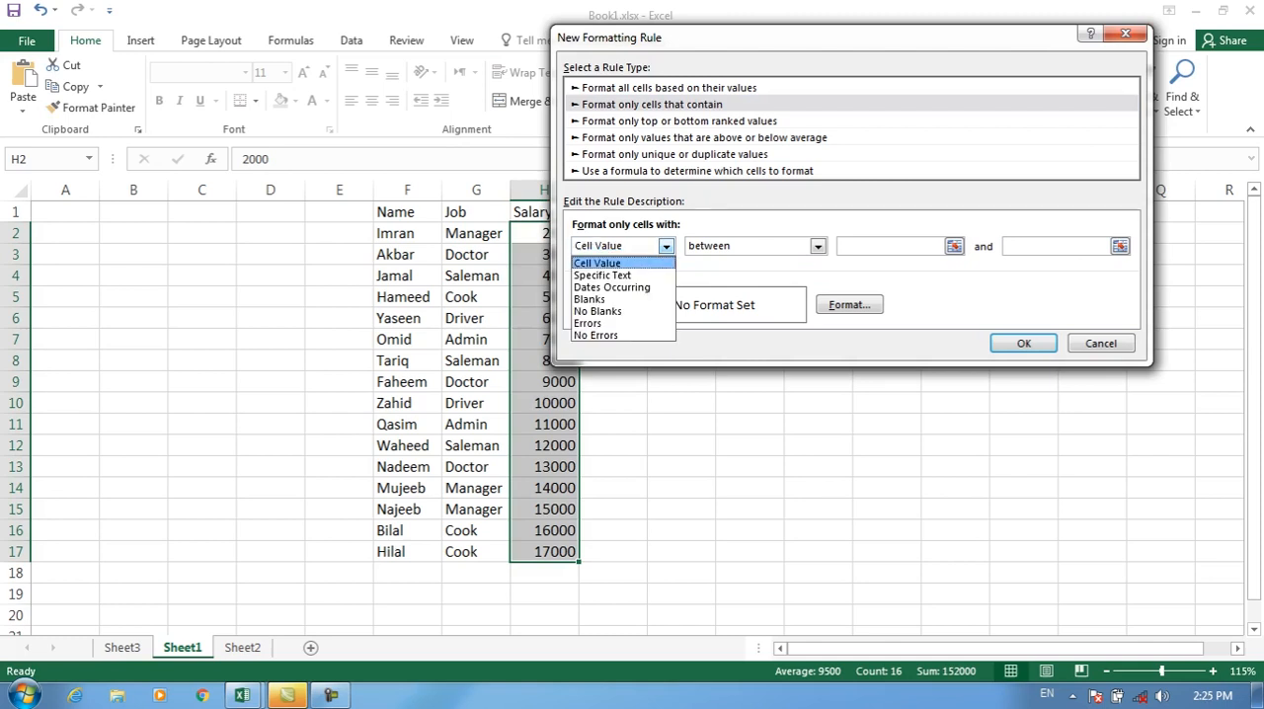
{"action": "left_click", "coordinate": [667, 247]}
{"action": "left_click", "coordinate": [818, 246]}
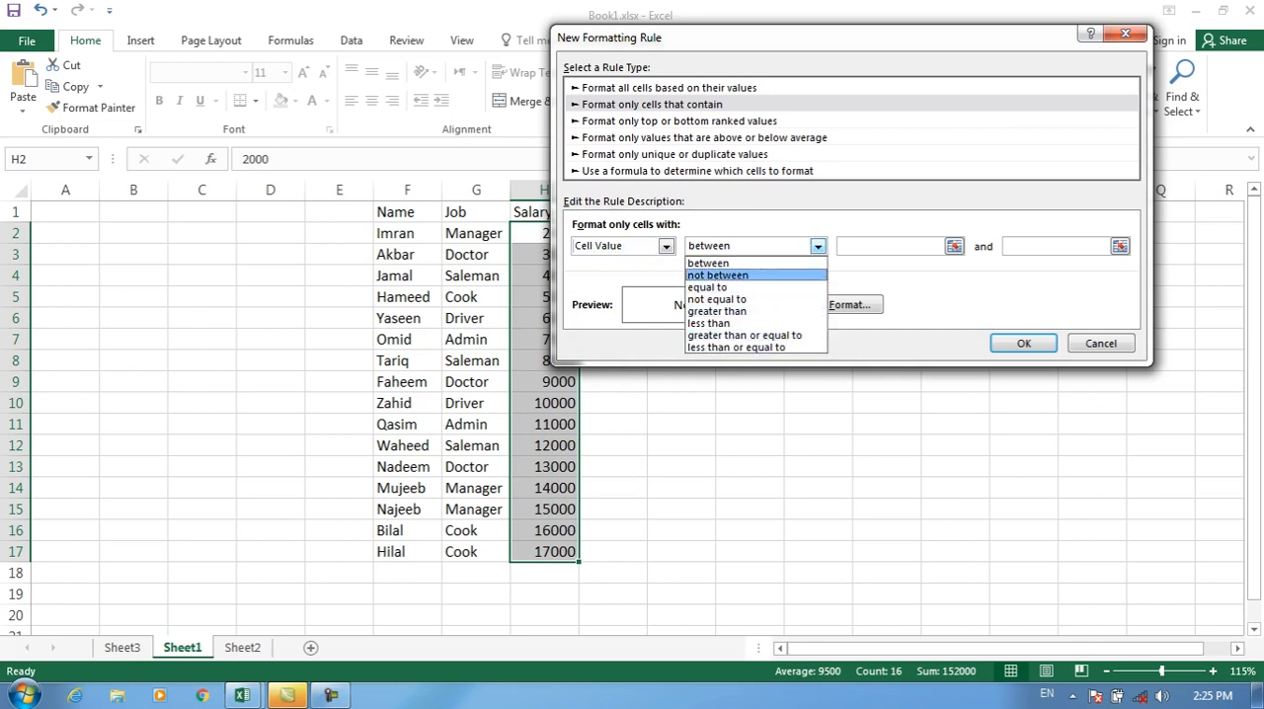
{"action": "left_click", "coordinate": [756, 263]}
Step: Open Notepad and write the condition names "Between" and "Not between" on separate lines
{"action": "key", "text": "super+r"}
{"action": "type", "text": "notepad"}
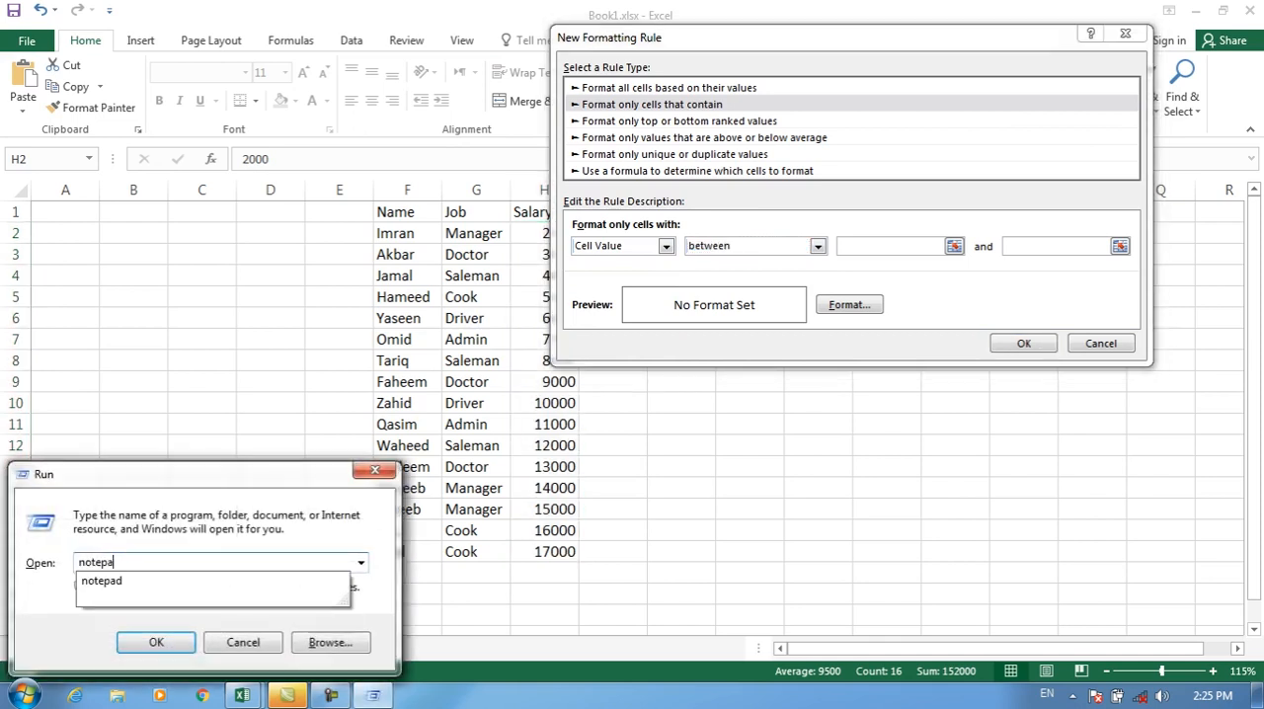
{"action": "key", "text": "Return"}
{"action": "type", "text": "Between"}
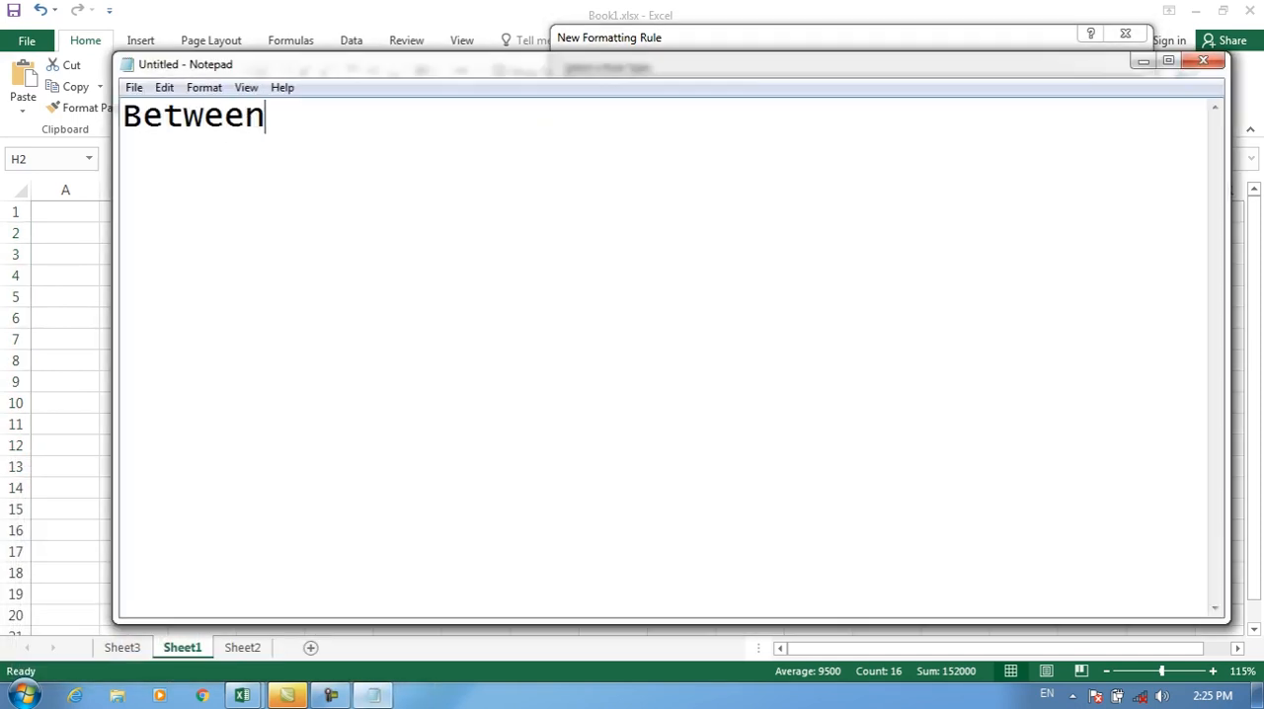
{"action": "key", "text": "Return"}
{"action": "type", "text": "Not between"}
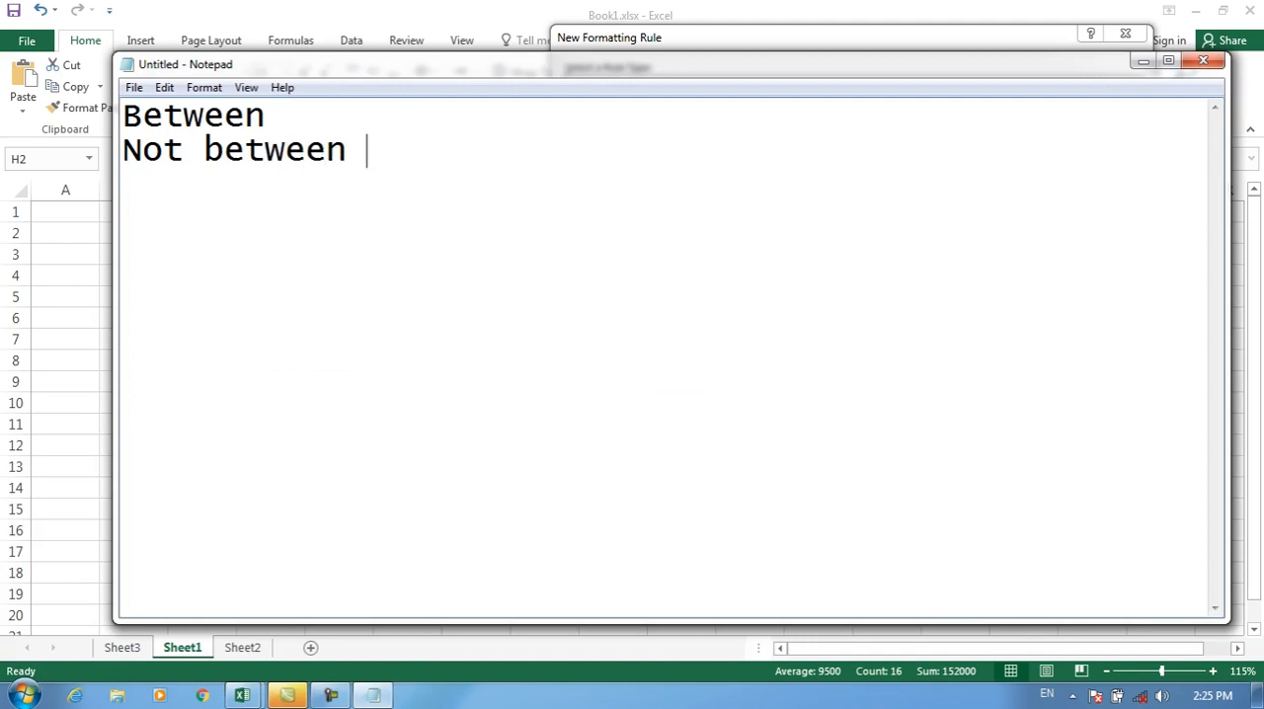
{"action": "key", "text": "Return"}
{"action": "key", "text": "Up"}
Step: Add the range (5000-10000) after both the "Between" and "Not between" lines in the note
{"action": "key", "text": "Left"}
{"action": "type", "text": "(50"}
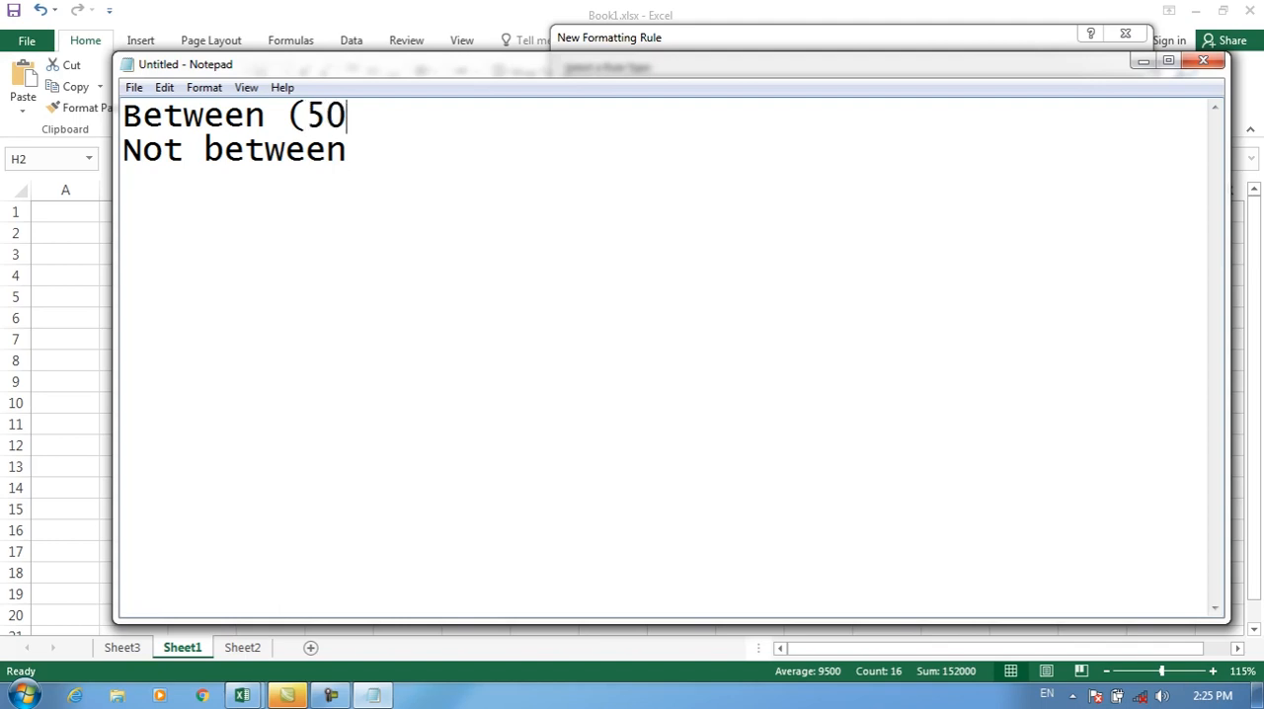
{"action": "type", "text": "00-10000)"}
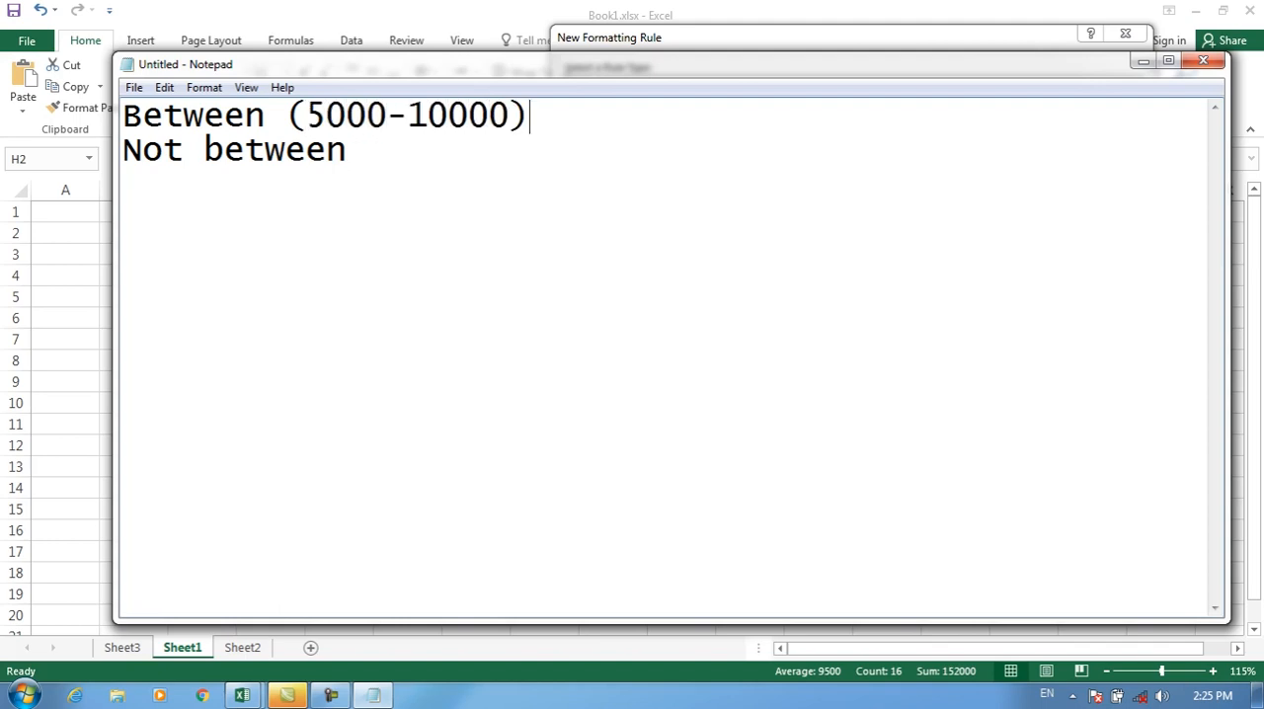
{"action": "key", "text": "Down"}
{"action": "type", "text": "(5000-10"}
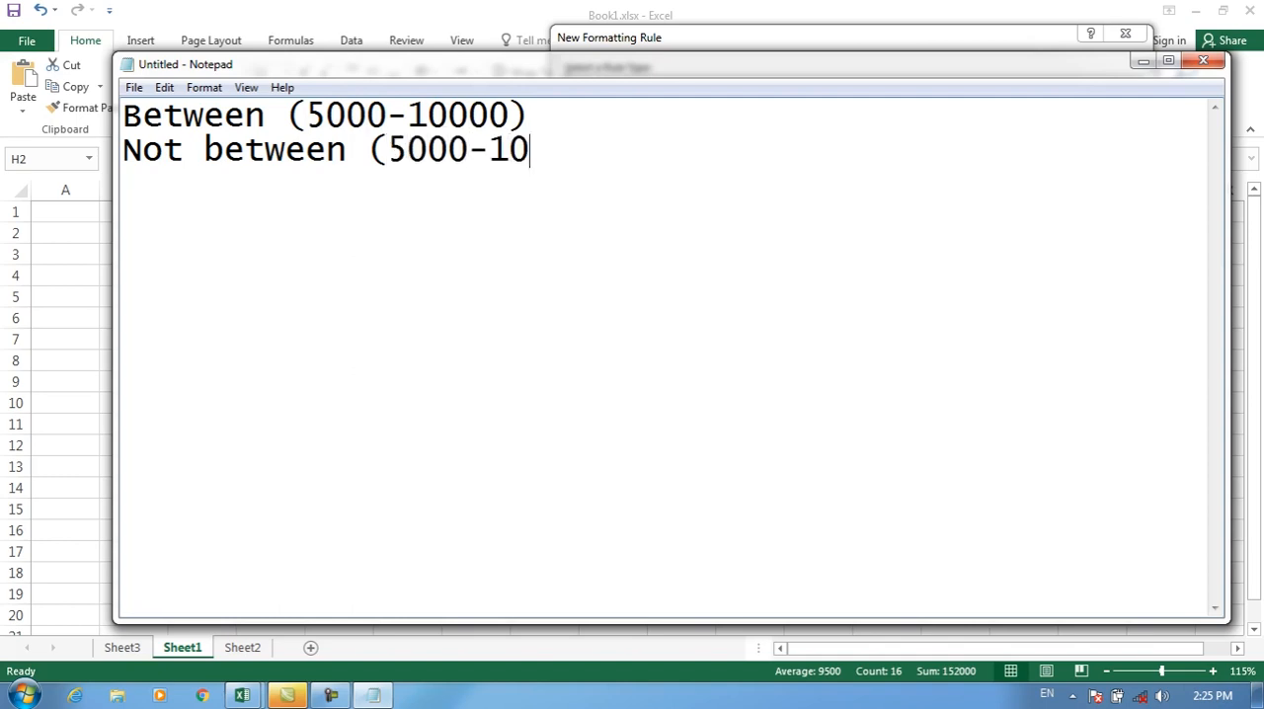
{"action": "type", "text": "000)"}
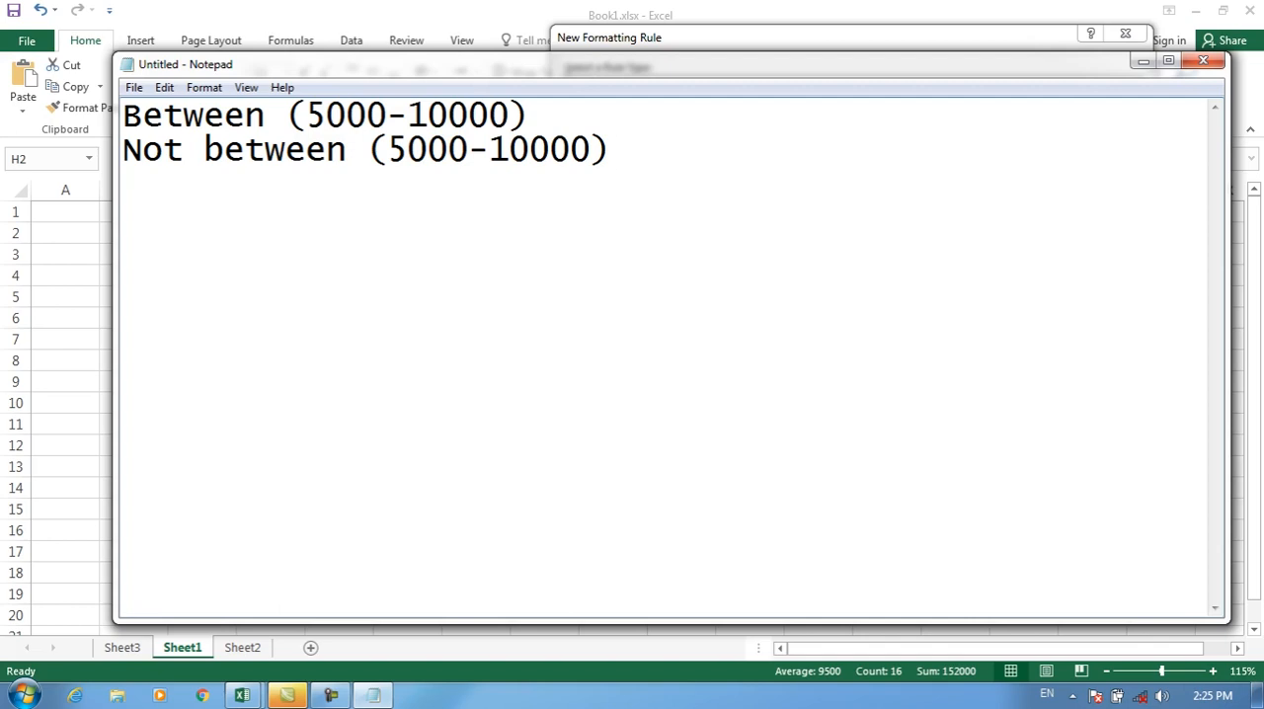
Step: Return to the New Formatting Rule dialog in Excel and set the between condition's limits to 5000 and 10000
{"action": "key", "text": "super+Down"}
{"action": "left_click", "coordinate": [890, 246]}
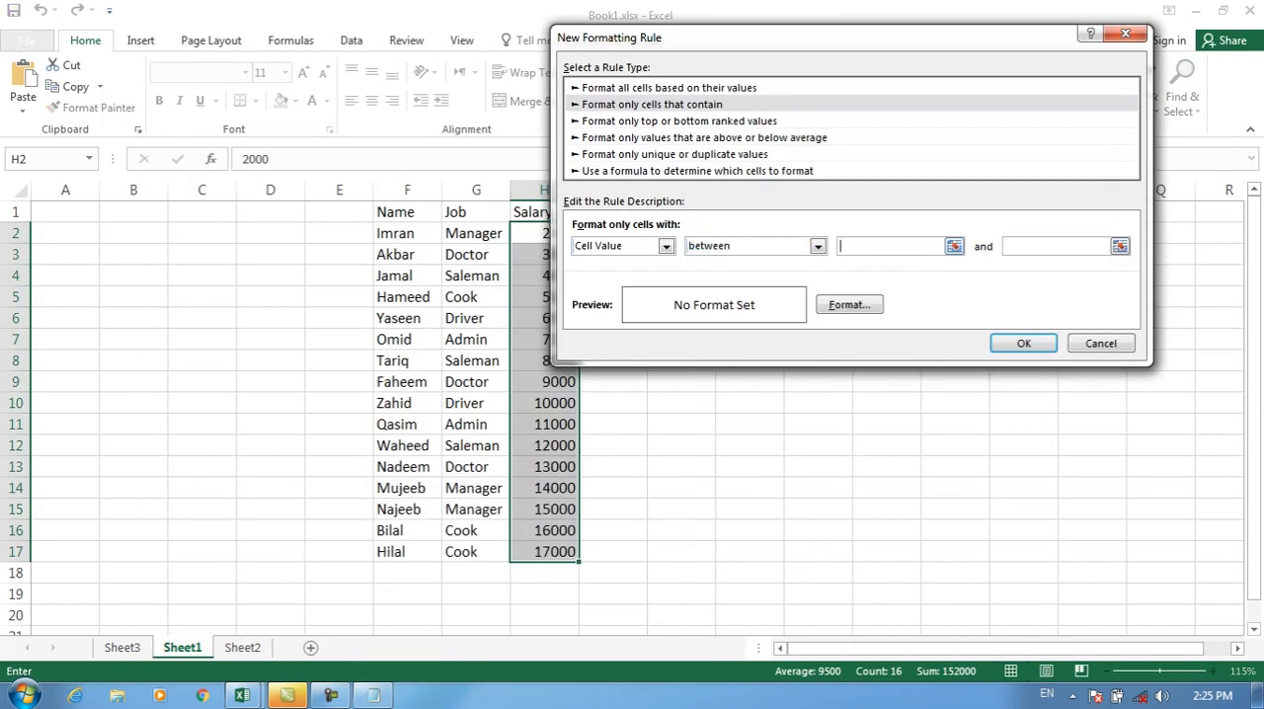
{"action": "type", "text": "5000"}
{"action": "key", "text": "Tab"}
{"action": "type", "text": "10000"}
Step: Give the between rule a yellow fill and apply it to the salaries in H2:H17
{"action": "left_click", "coordinate": [850, 305]}
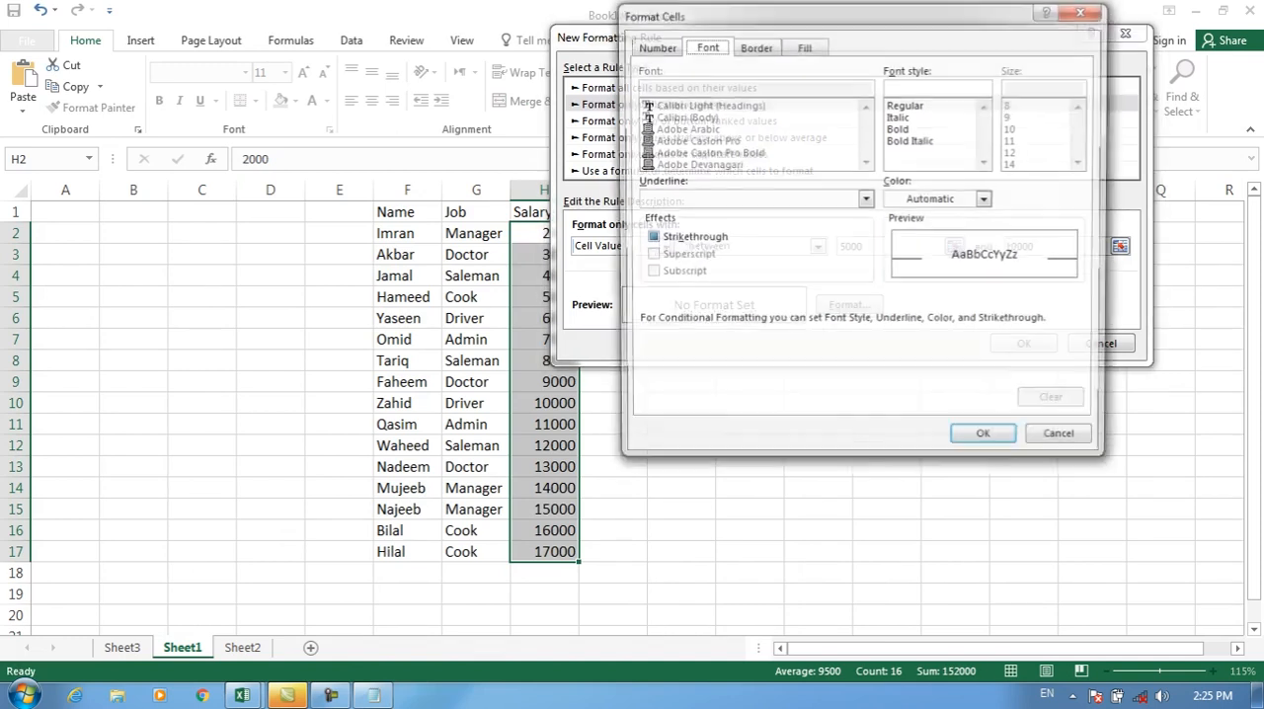
{"action": "left_click", "coordinate": [804, 46]}
{"action": "left_click", "coordinate": [702, 227]}
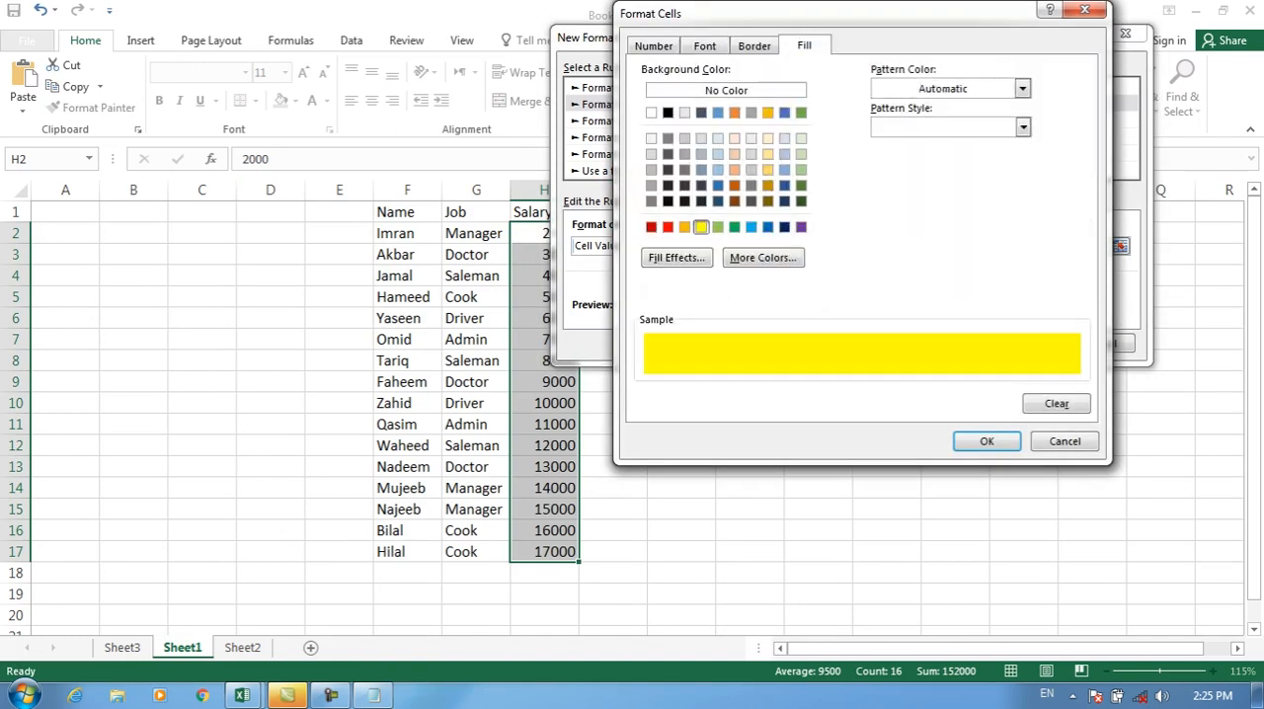
{"action": "left_click", "coordinate": [987, 441]}
{"action": "key", "text": "Return"}
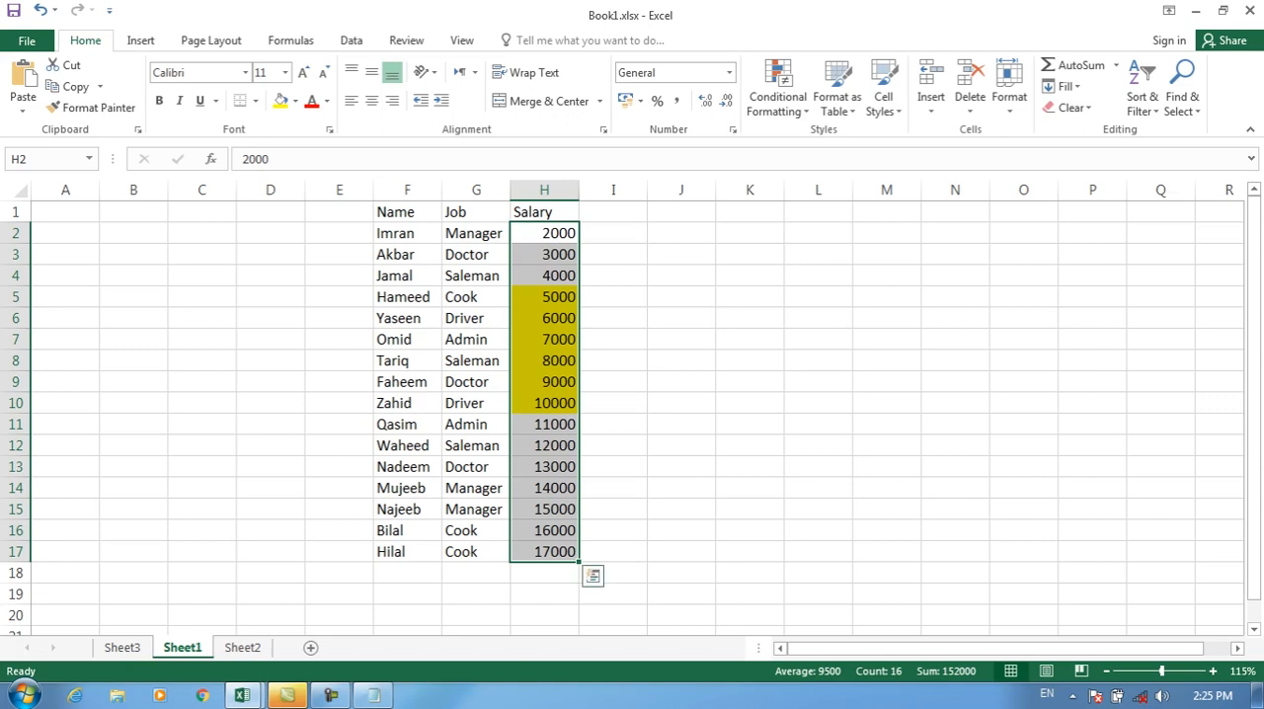
Step: Clear the yellow between rule from the selected salary cells H2:H17
{"action": "left_click", "coordinate": [779, 89]}
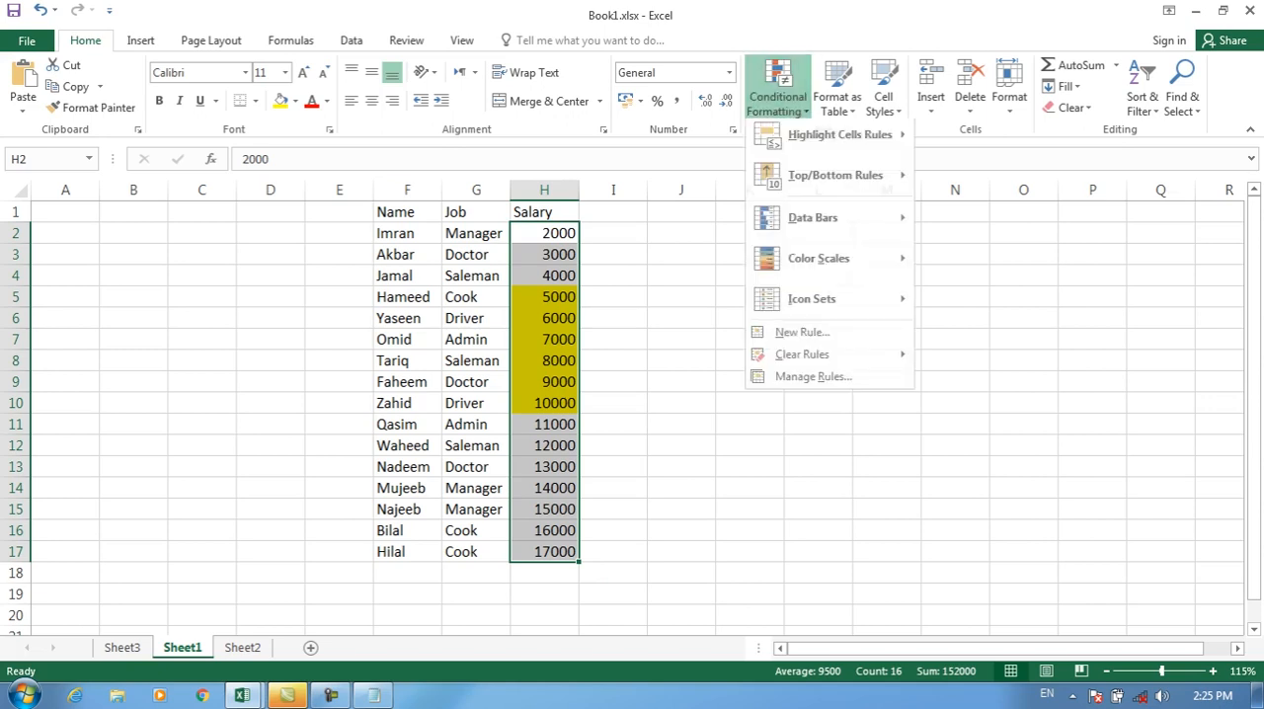
{"action": "mouse_move", "coordinate": [805, 360]}
{"action": "left_click", "coordinate": [1018, 362]}
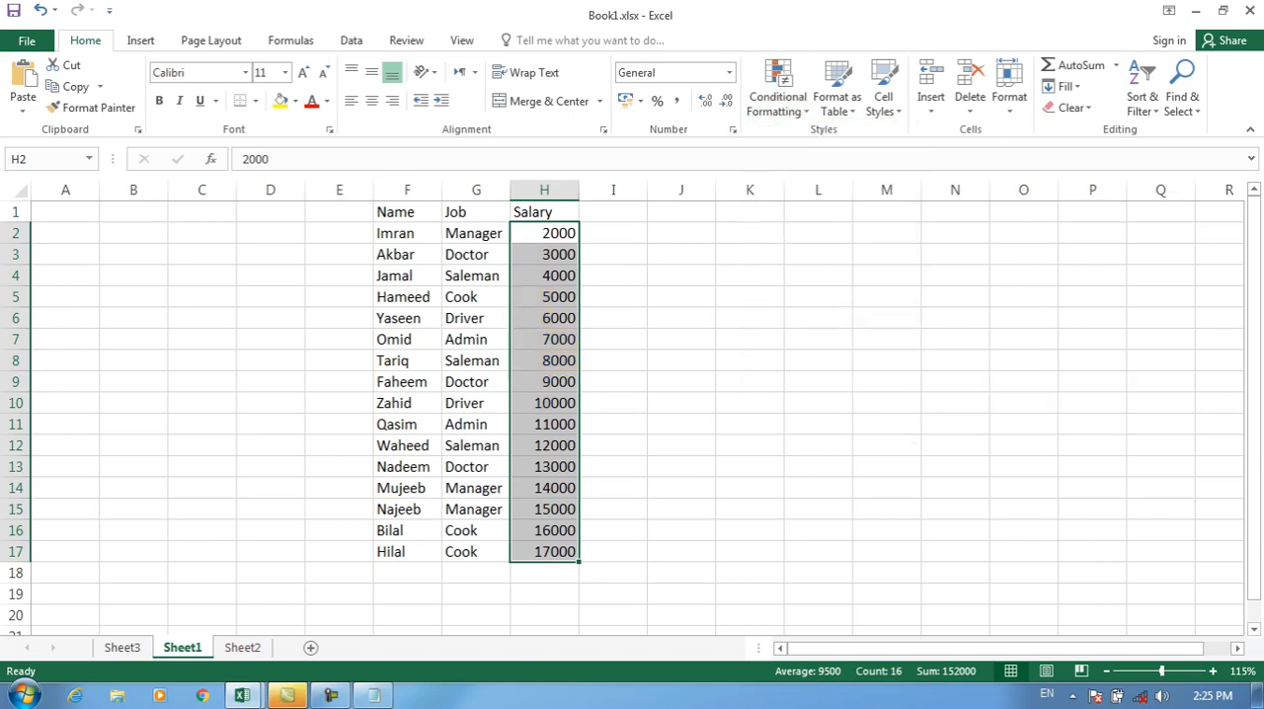
Step: Create a "Format only cells that contain" rule for H2:H17 with Cell Value not between 5000 and 10000
{"action": "left_click", "coordinate": [778, 89]}
{"action": "left_click", "coordinate": [802, 338]}
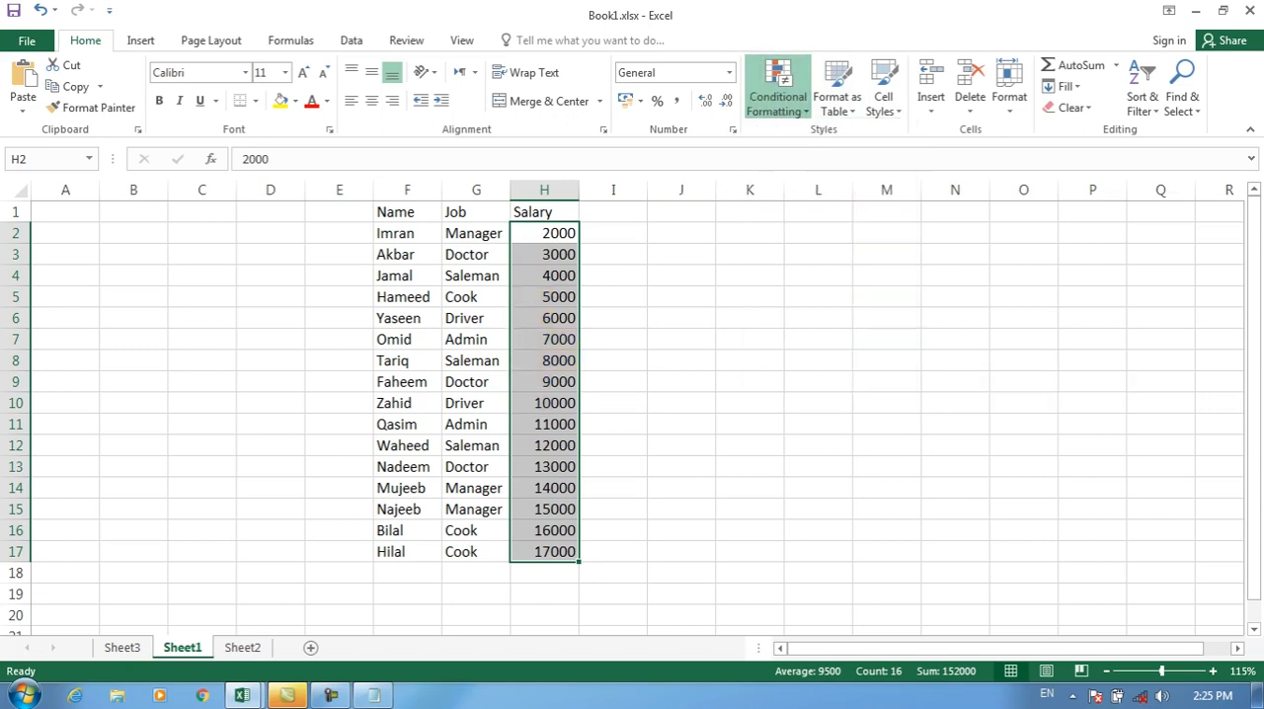
{"action": "left_click", "coordinate": [711, 84]}
{"action": "left_click", "coordinate": [876, 225]}
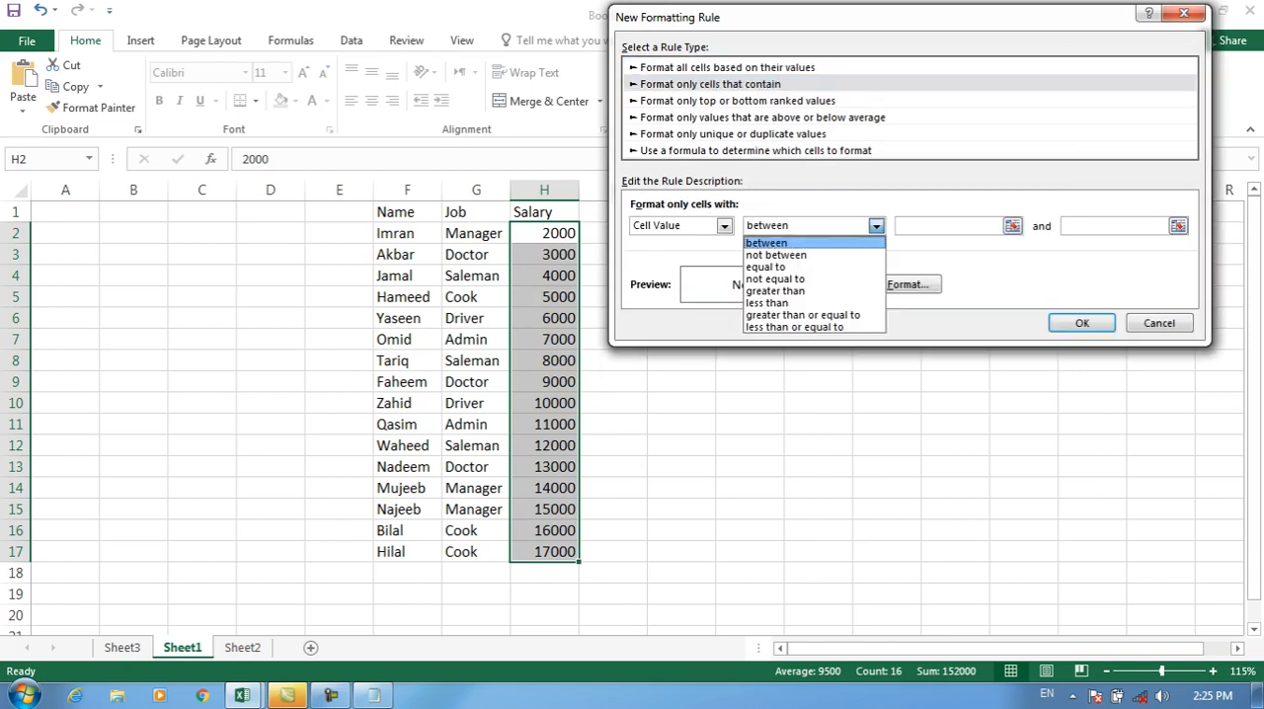
{"action": "left_click", "coordinate": [780, 251]}
{"action": "left_click", "coordinate": [946, 226]}
{"action": "type", "text": "5000"}
{"action": "key", "text": "Tab"}
{"action": "type", "text": "100"}
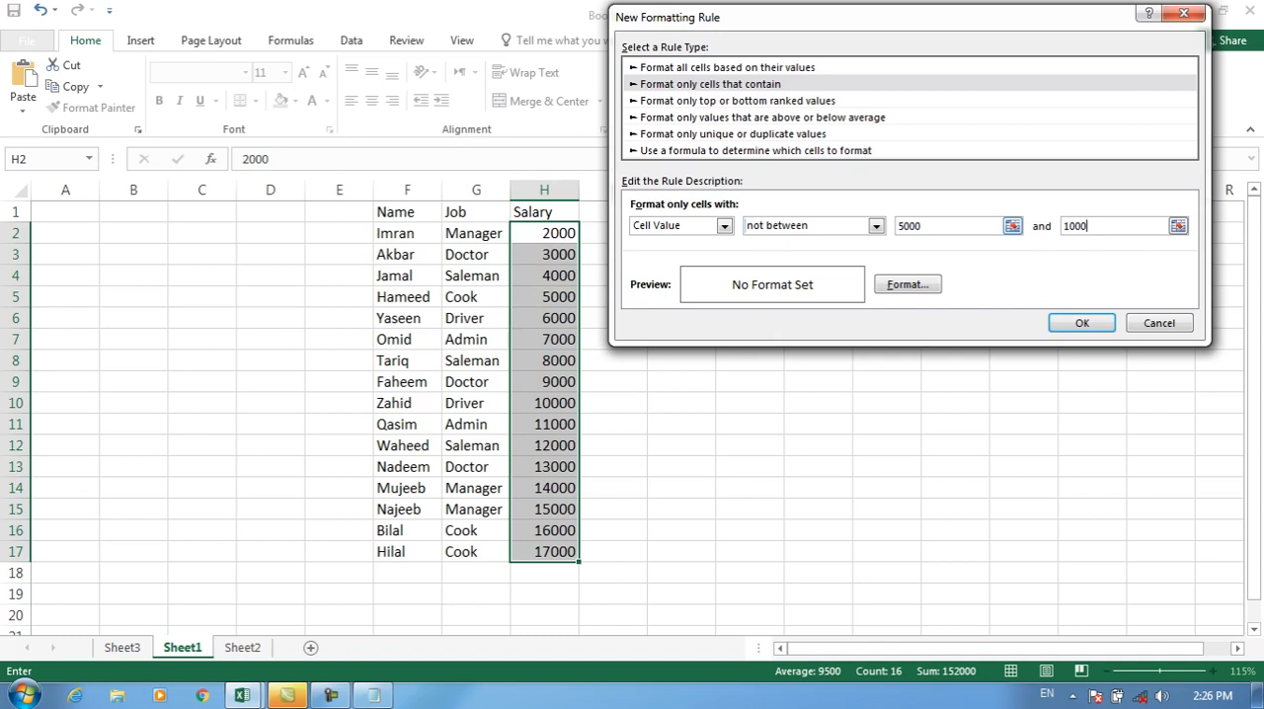
Step: Give the not between rule a dark gold fill and apply it to the salaries in H2:H17
{"action": "left_click", "coordinate": [908, 284]}
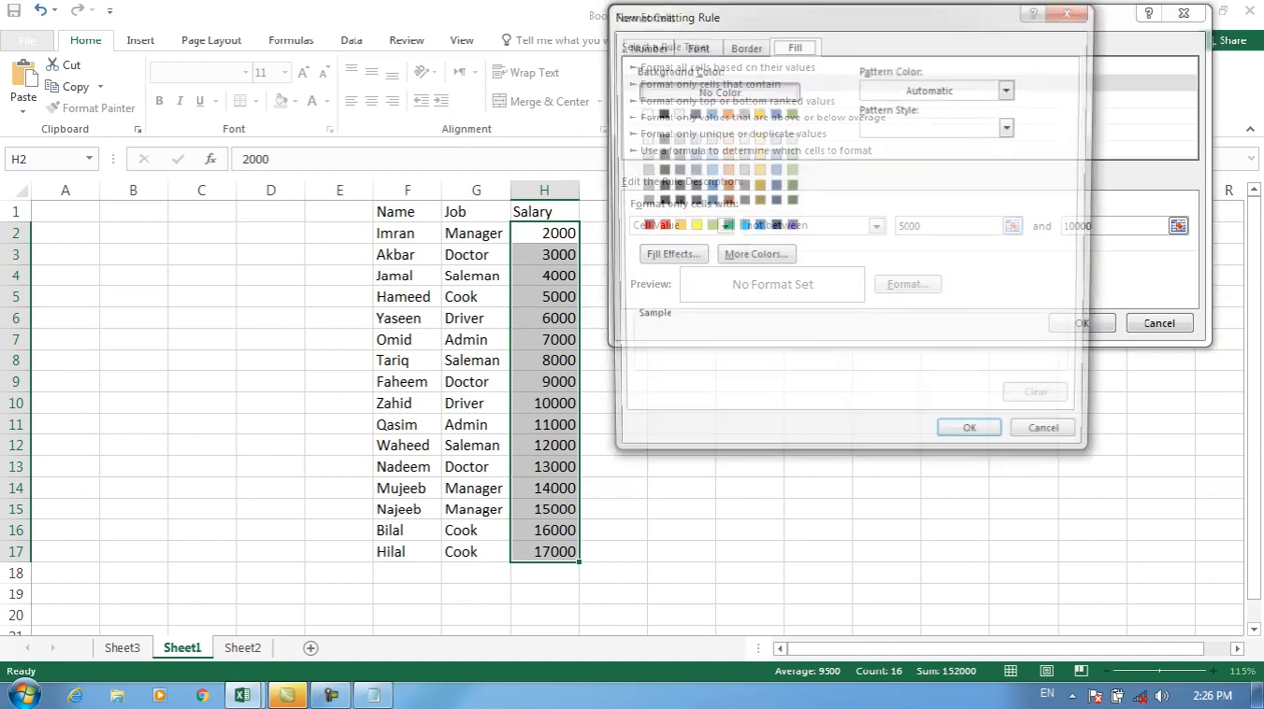
{"action": "left_click", "coordinate": [773, 226]}
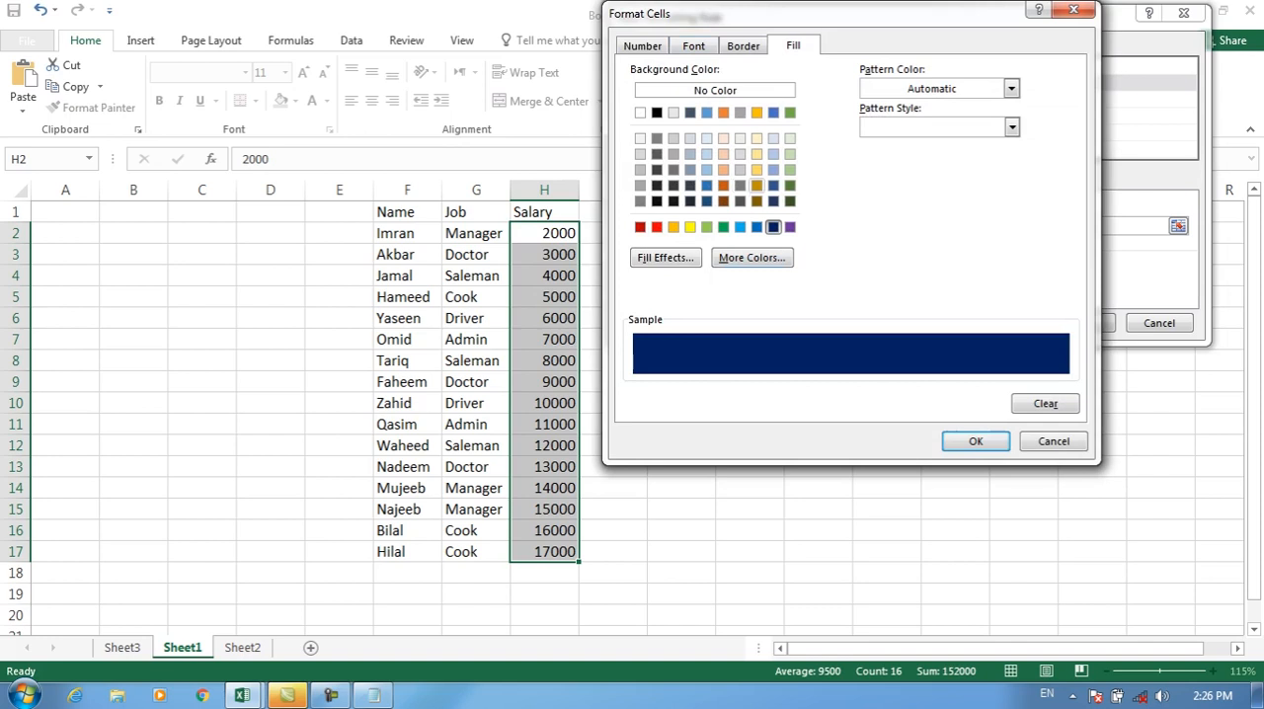
{"action": "left_click", "coordinate": [757, 186]}
{"action": "left_click", "coordinate": [976, 441]}
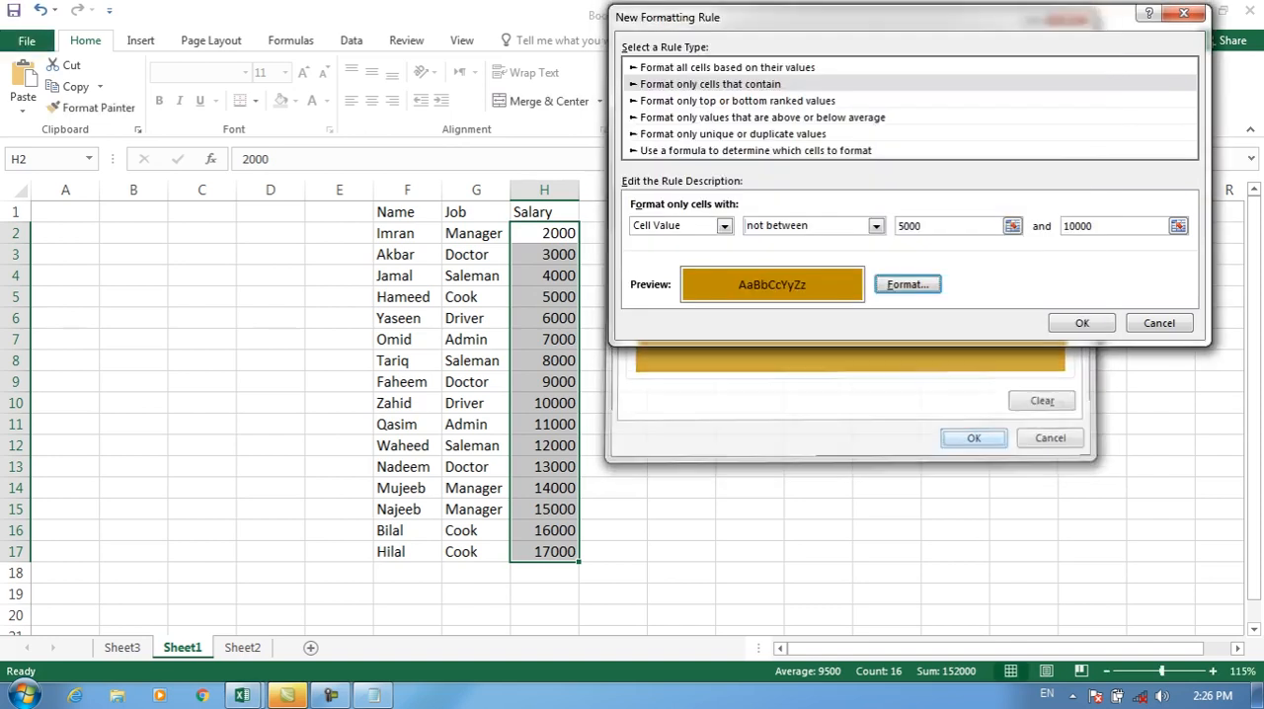
{"action": "left_click", "coordinate": [1076, 322]}
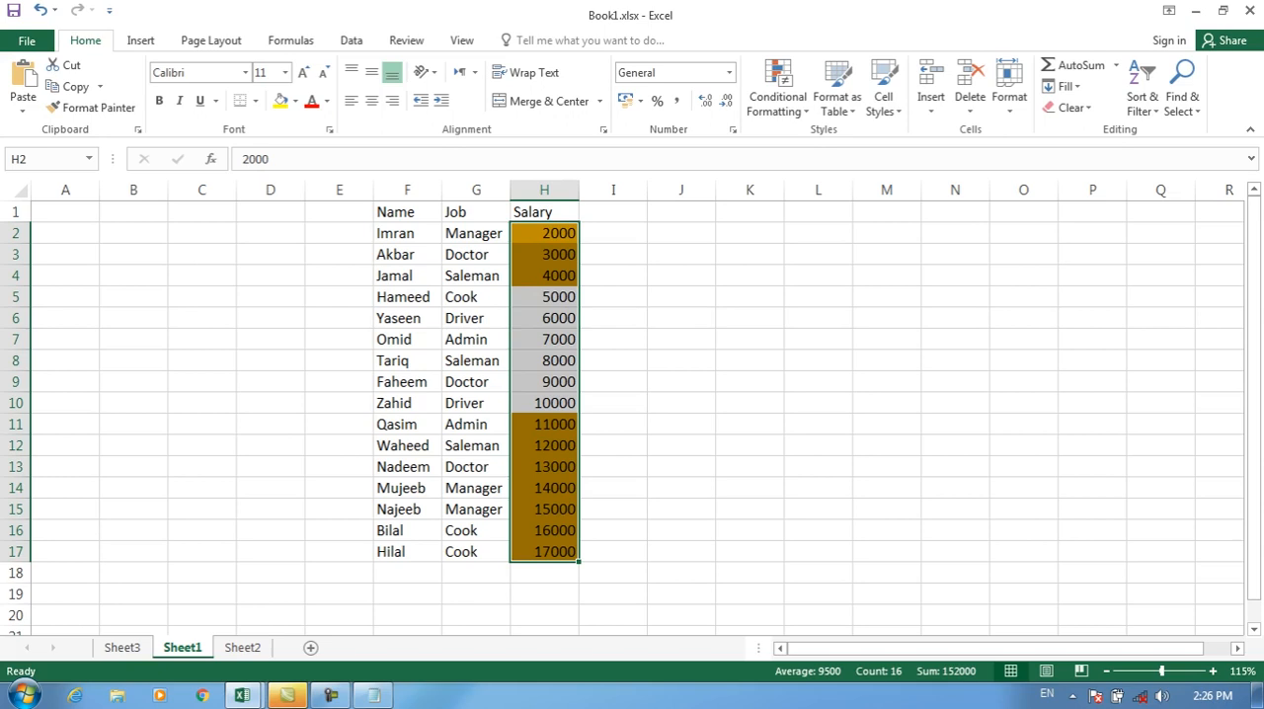
Step: Clear the dark gold not between rule from the selected salary cells H2:H17
{"action": "left_click", "coordinate": [778, 97]}
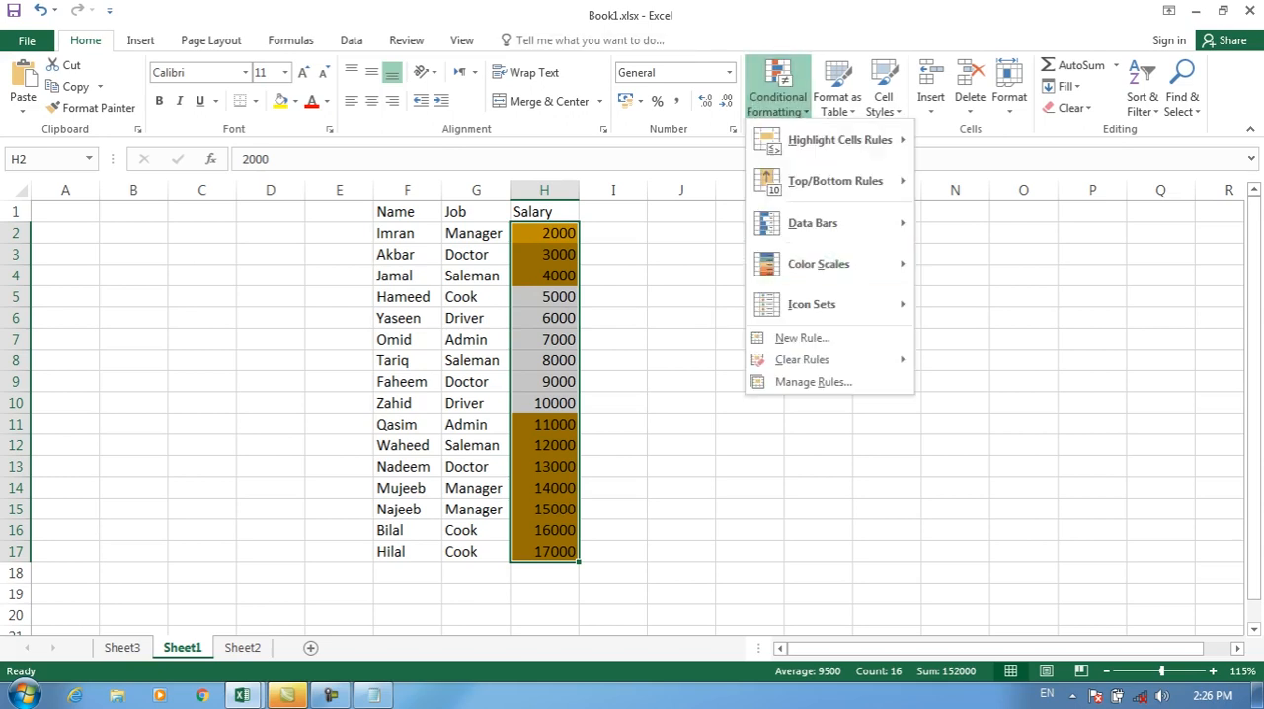
{"action": "mouse_move", "coordinate": [802, 360]}
{"action": "left_click", "coordinate": [1018, 361]}
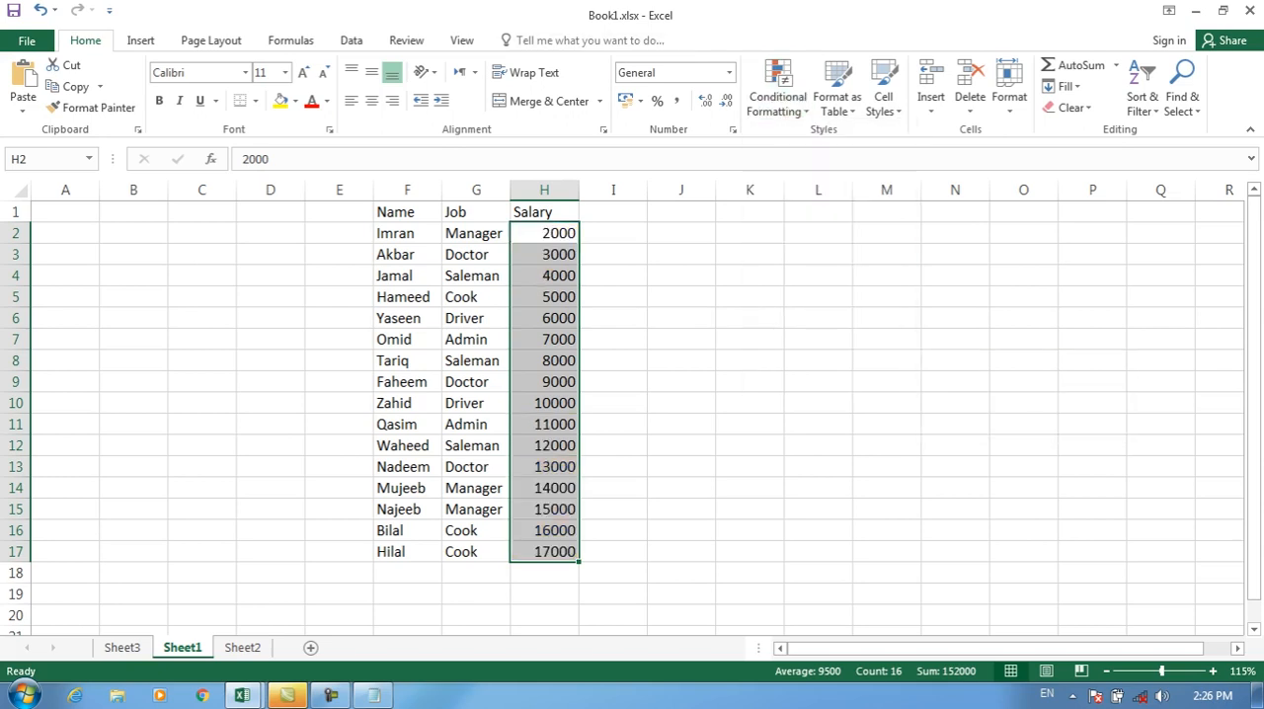
Step: Start another "Format only cells that contain" rule for H2:H17 and view its comparison conditions
{"action": "left_click", "coordinate": [778, 97]}
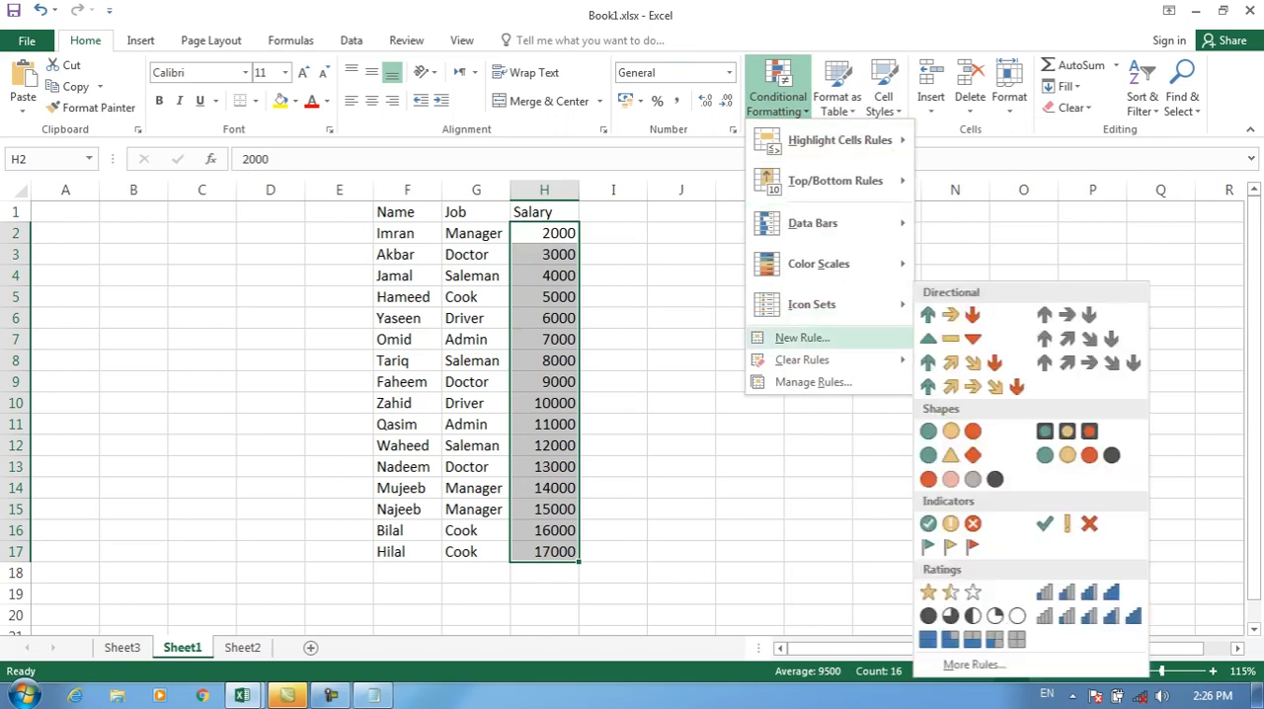
{"action": "left_click", "coordinate": [802, 338]}
{"action": "left_click", "coordinate": [768, 80]}
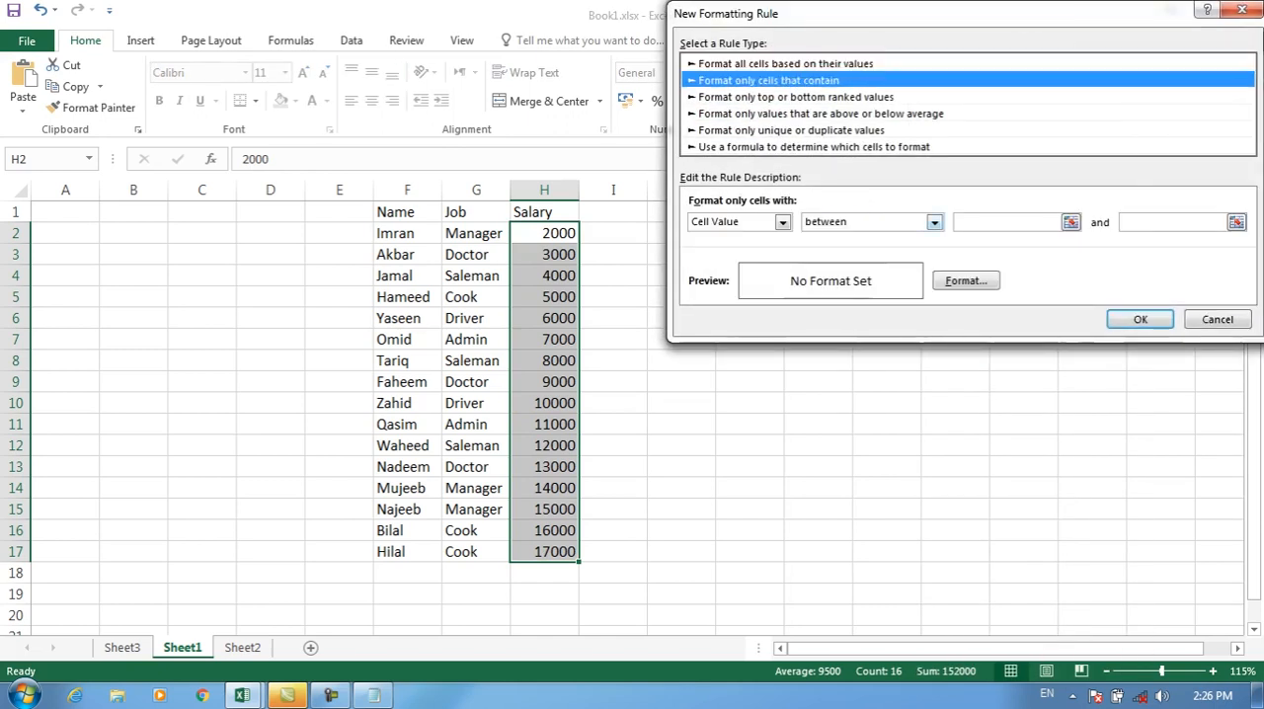
{"action": "left_click", "coordinate": [934, 223]}
Step: Switch to Notepad, add the line "Equal to" below the "Not between" note, and return to the Excel rule dialog
{"action": "left_click", "coordinate": [373, 696]}
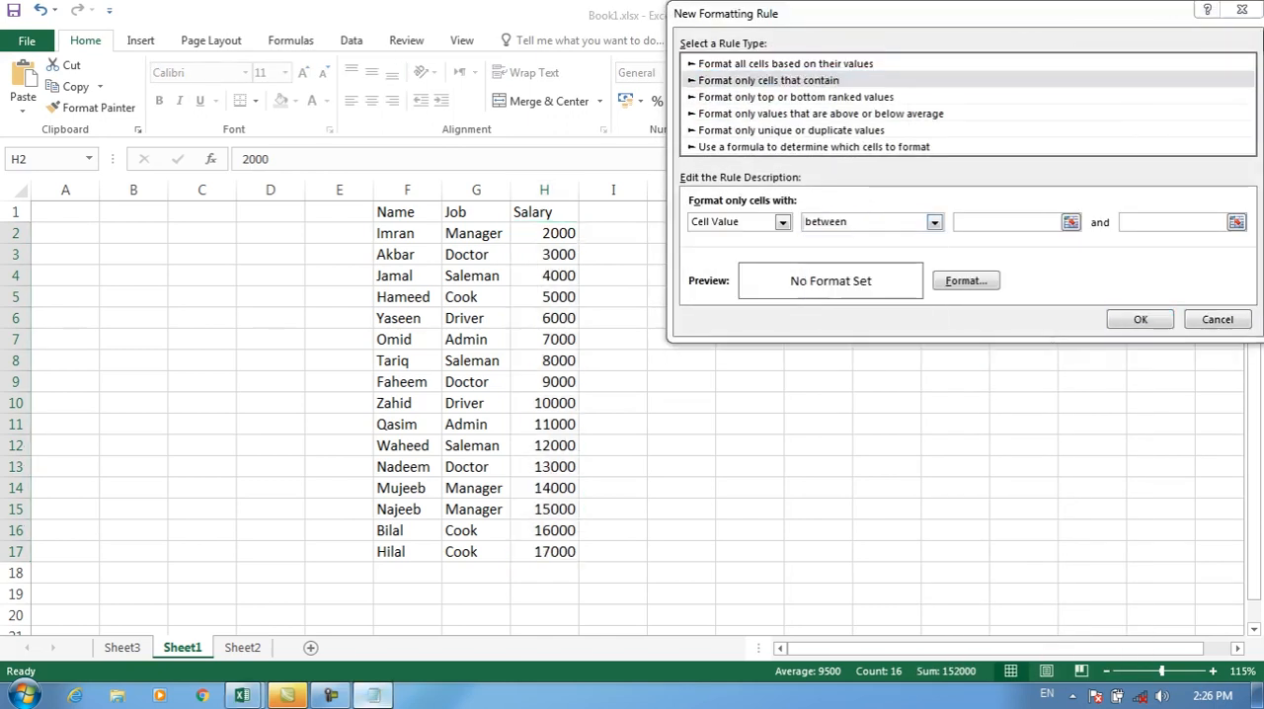
{"action": "type", "text": "R"}
{"action": "key", "text": "BackSpace"}
{"action": "type", "text": "Equal to"}
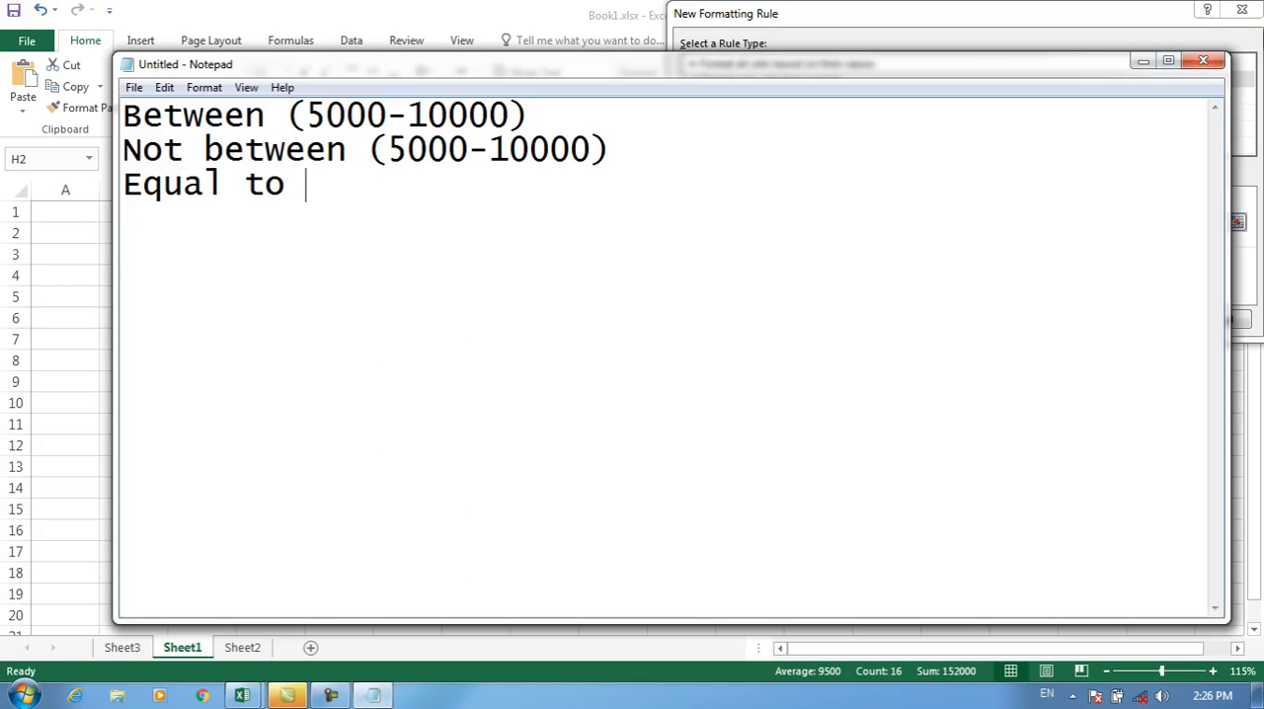
{"action": "left_click", "coordinate": [1168, 61]}
{"action": "left_click", "coordinate": [1179, 8]}
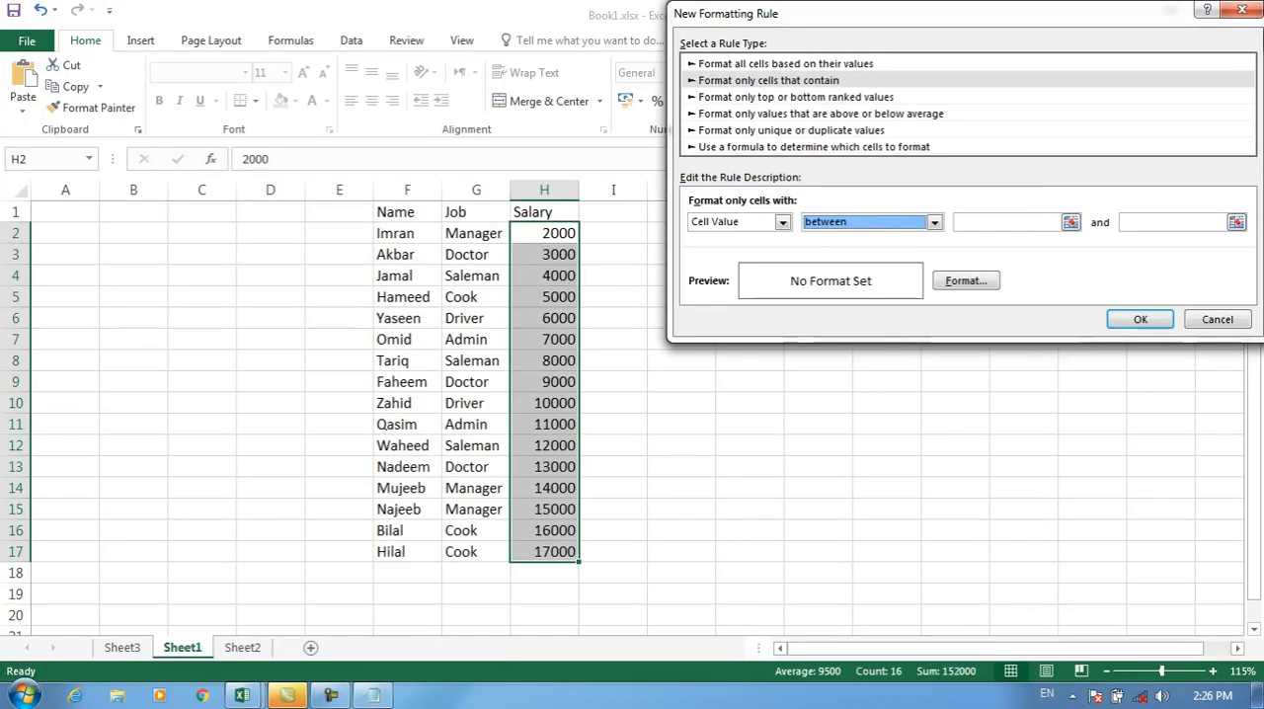
Step: Cancel the unfinished formatting rule and change the salaries in H12 and H15 to 6000
{"action": "left_click", "coordinate": [1218, 319]}
{"action": "left_click", "coordinate": [544, 446]}
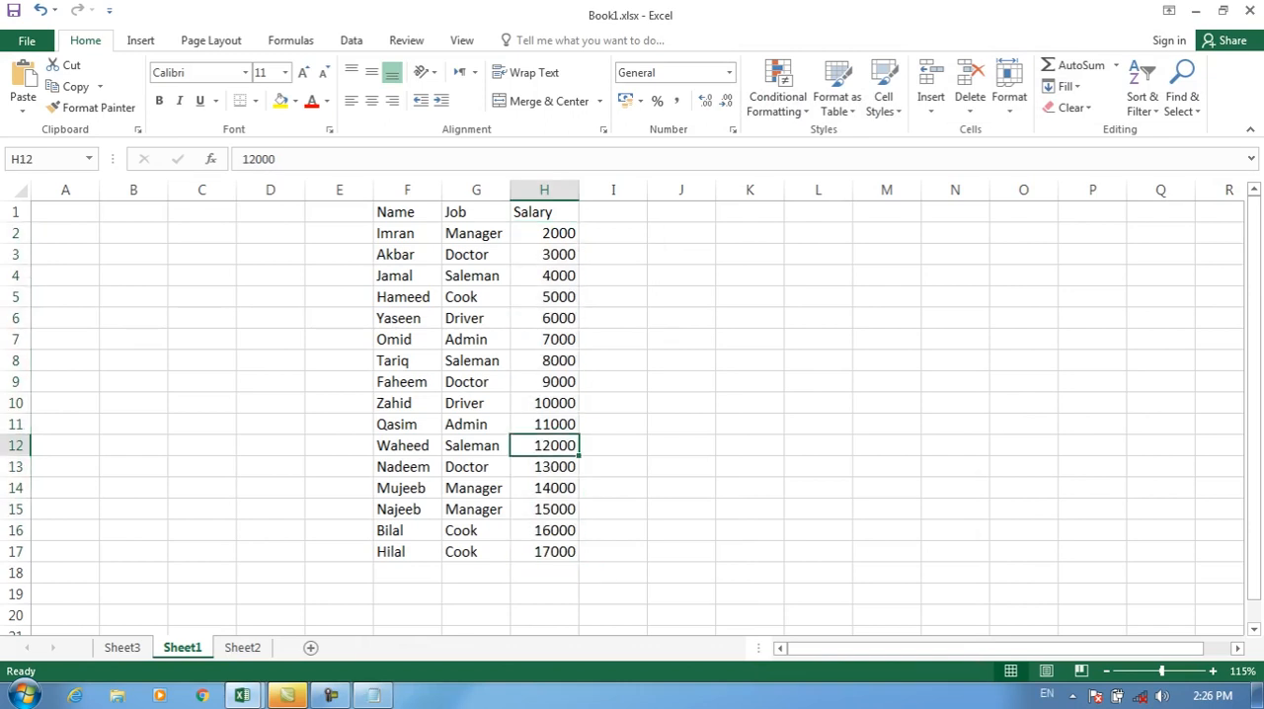
{"action": "type", "text": "6000"}
{"action": "key", "text": "Return"}
{"action": "key", "text": "Down"}
{"action": "key", "text": "Down"}
{"action": "type", "text": "6000"}
{"action": "key", "text": "Return"}
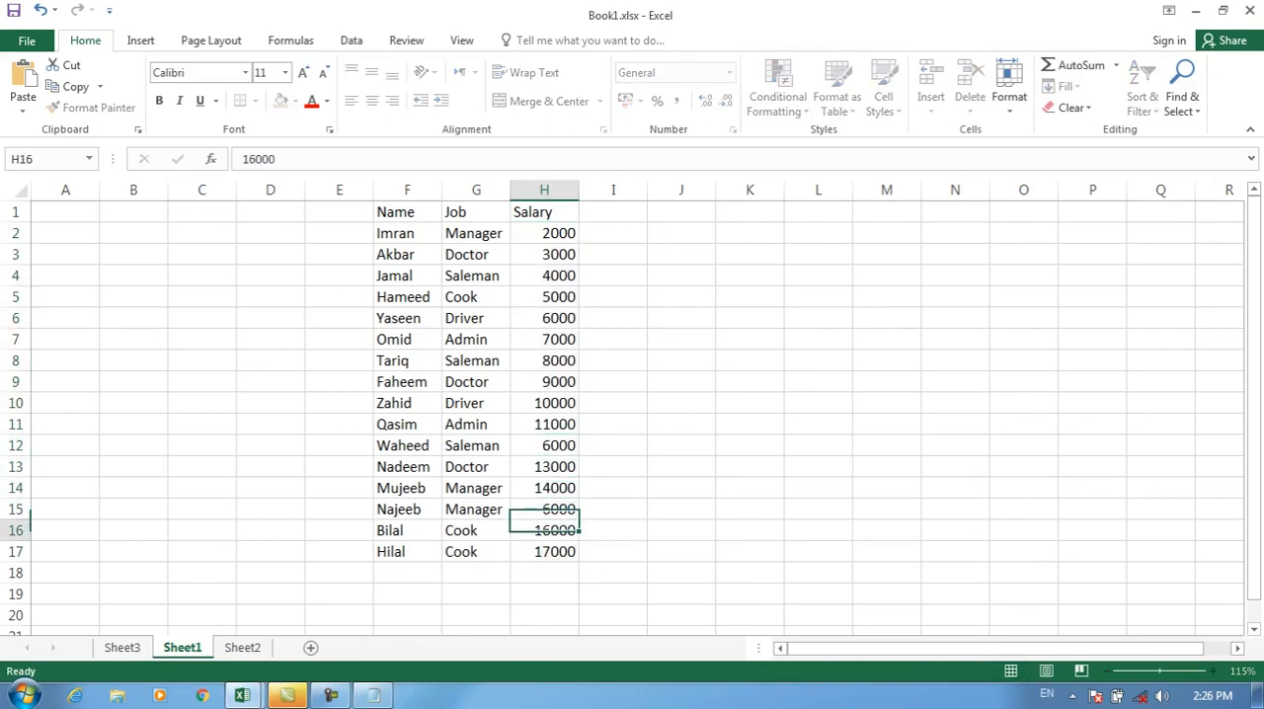
Step: Start a "Format only cells that contain" rule for H2:H17 with Cell Value equal to 6000
{"action": "left_click_drag", "start_coordinate": [545, 233], "coordinate": [544, 551]}
{"action": "left_click", "coordinate": [778, 95]}
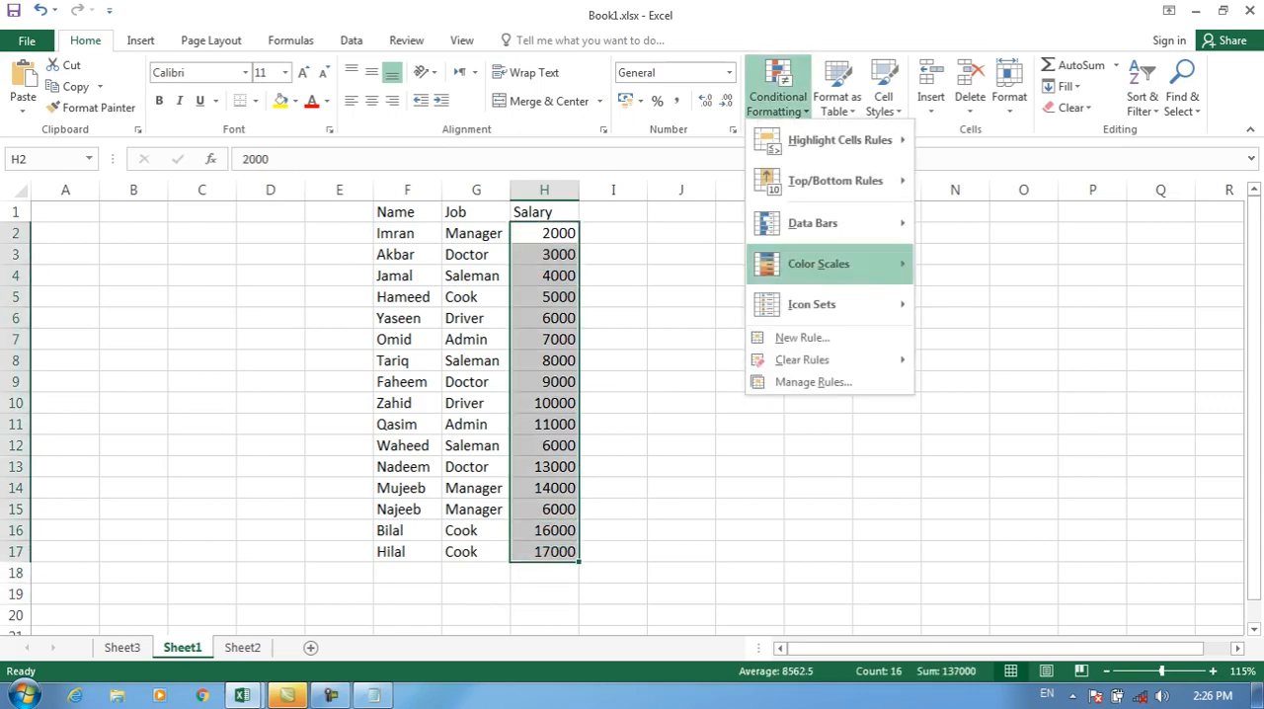
{"action": "left_click", "coordinate": [800, 335]}
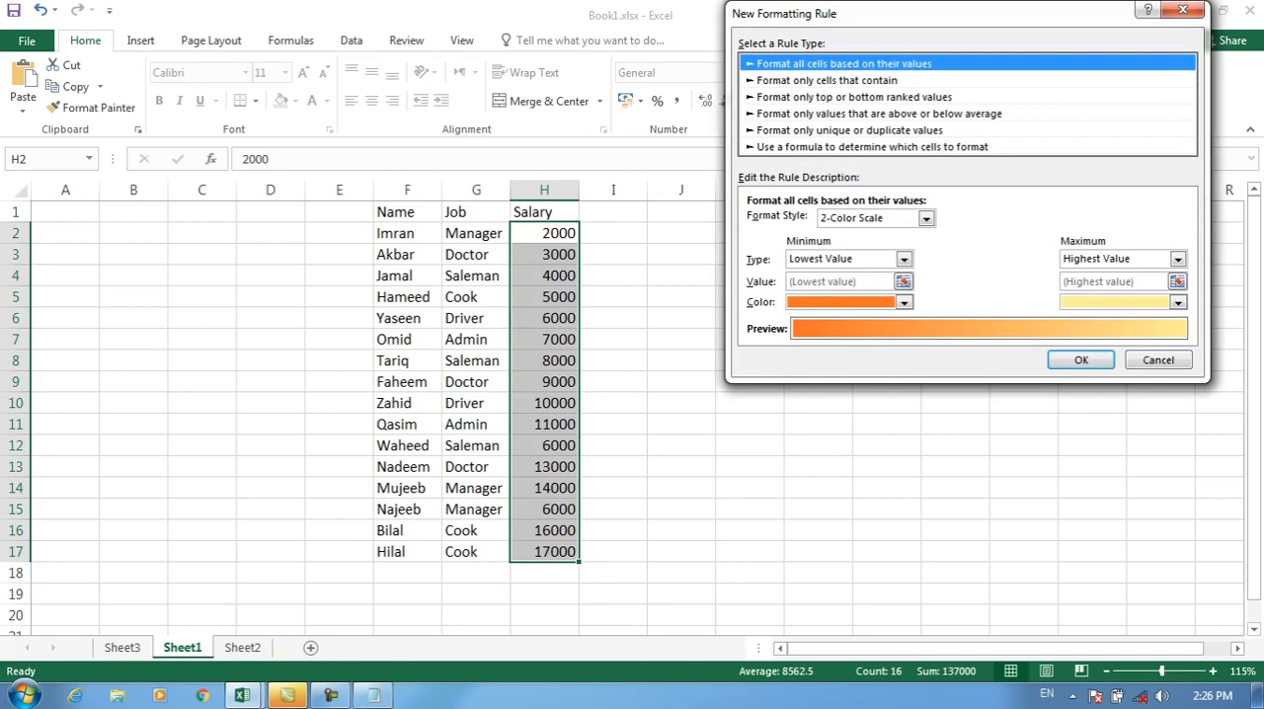
{"action": "left_click", "coordinate": [828, 80]}
{"action": "left_click", "coordinate": [993, 222]}
{"action": "left_click", "coordinate": [919, 263]}
{"action": "left_click", "coordinate": [1077, 222]}
{"action": "type", "text": "6000"}
Step: Give the equal to rule a red fill and apply it to the salaries in H2:H17
{"action": "left_click", "coordinate": [1024, 282]}
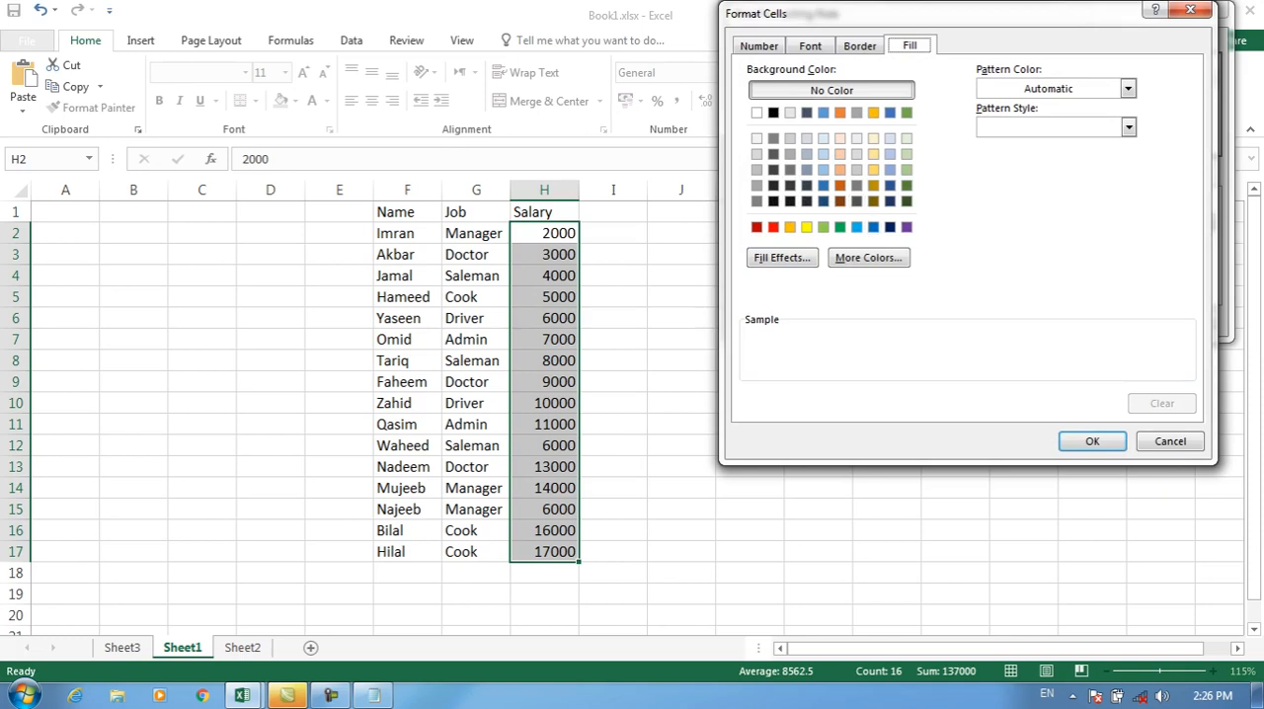
{"action": "left_click", "coordinate": [774, 228]}
{"action": "left_click", "coordinate": [1091, 440]}
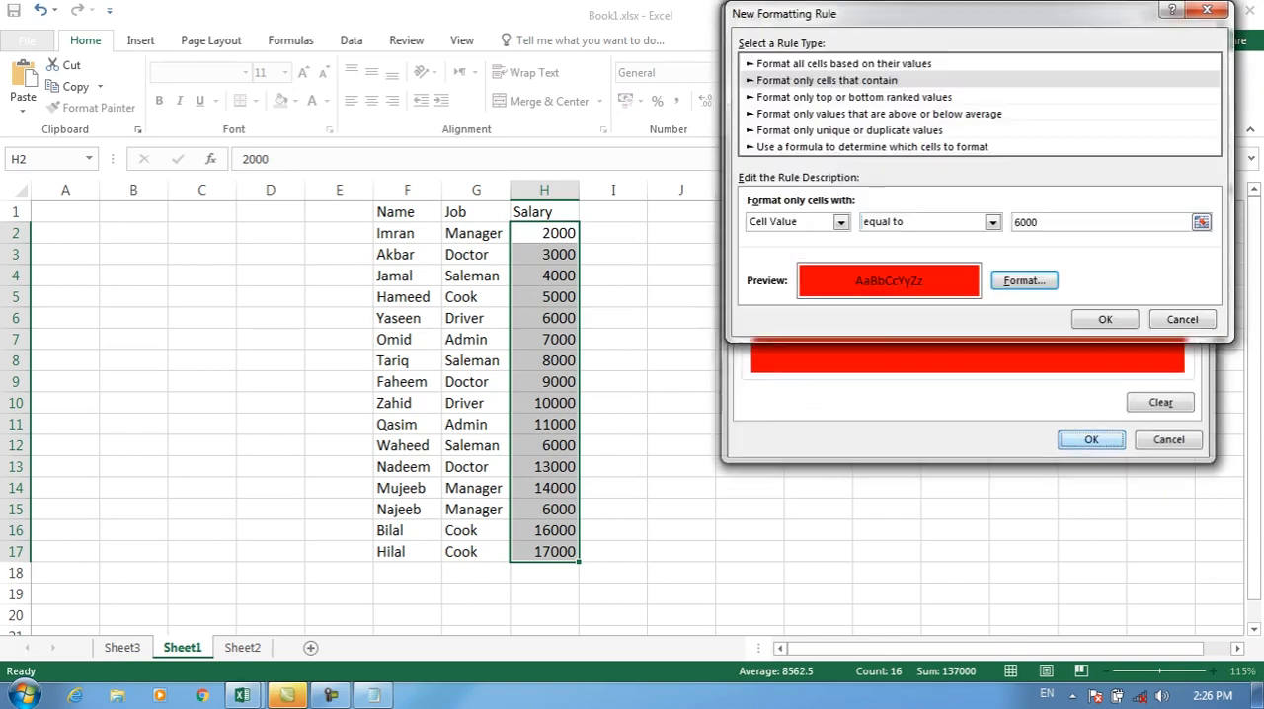
{"action": "left_click", "coordinate": [1106, 319]}
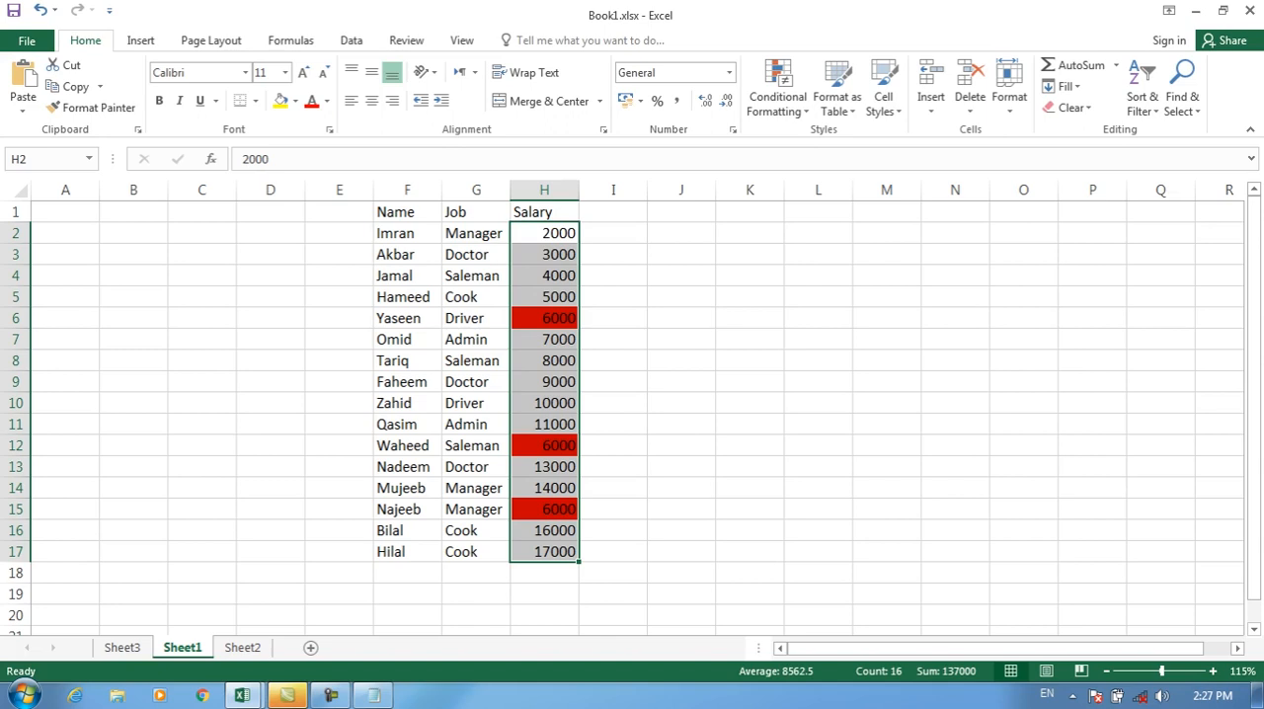
Step: Clear the red equal to rule from the selected salary cells H2:H17
{"action": "left_click", "coordinate": [778, 90]}
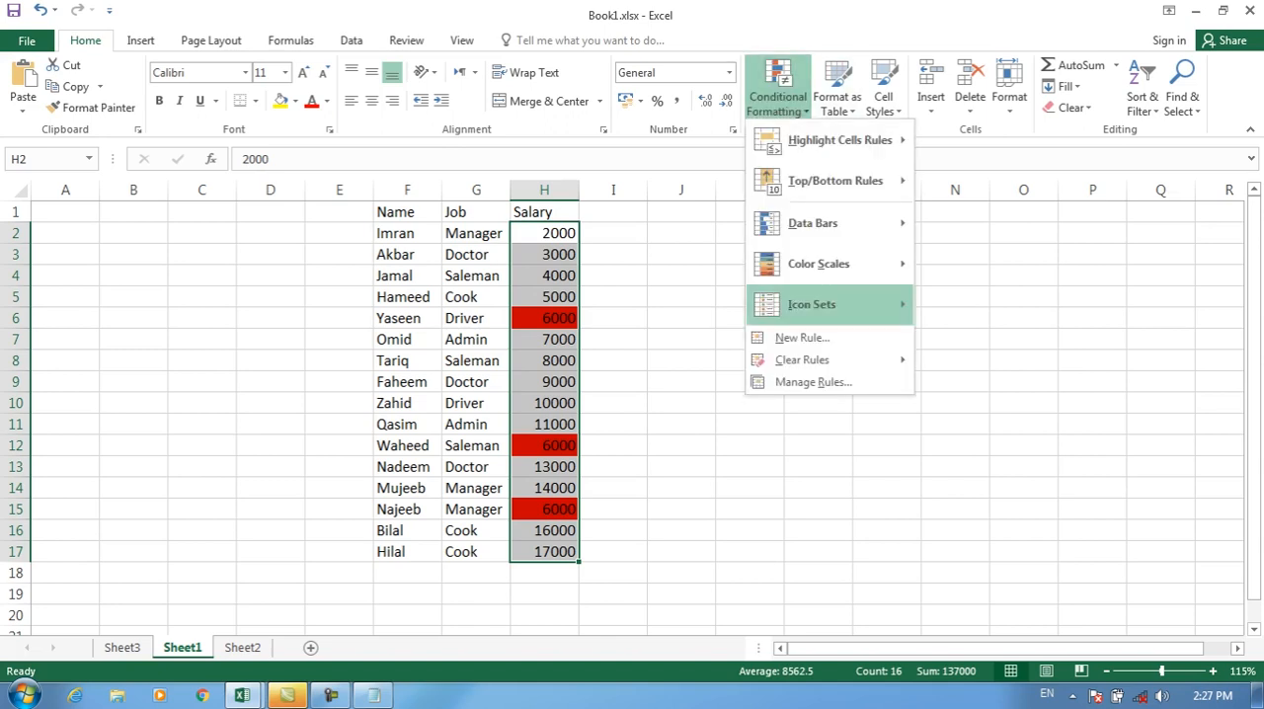
{"action": "mouse_move", "coordinate": [829, 360]}
{"action": "left_click", "coordinate": [1018, 362]}
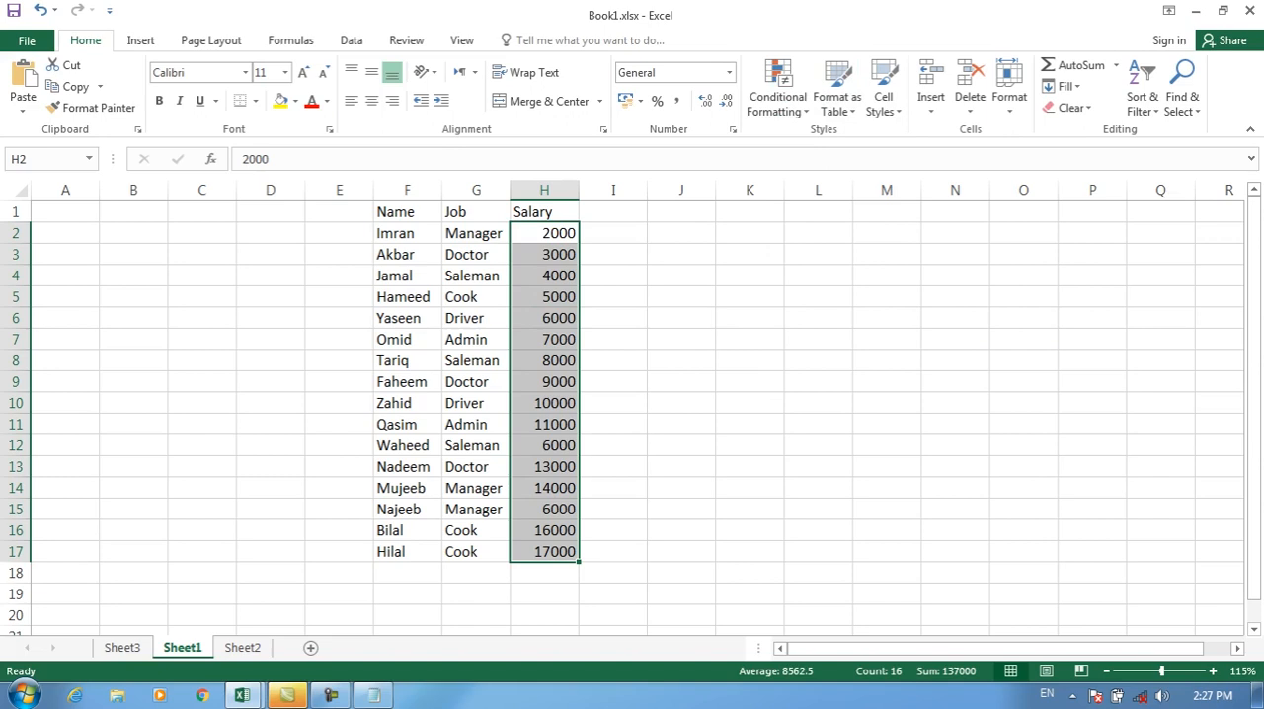
Step: Start a "Format only cells that contain" rule for H2:H17 using the not equal to condition
{"action": "left_click", "coordinate": [779, 90]}
{"action": "left_click", "coordinate": [805, 337]}
{"action": "left_click", "coordinate": [840, 80]}
{"action": "left_click", "coordinate": [1005, 223]}
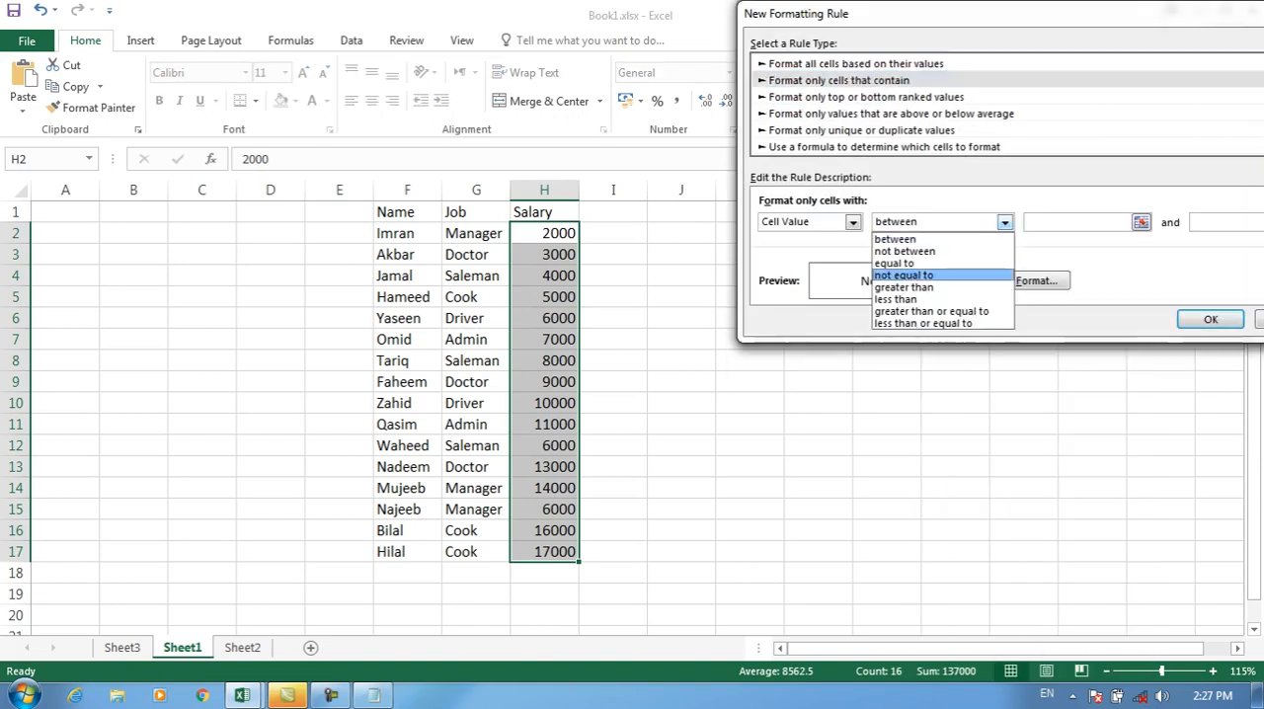
{"action": "left_click", "coordinate": [905, 276]}
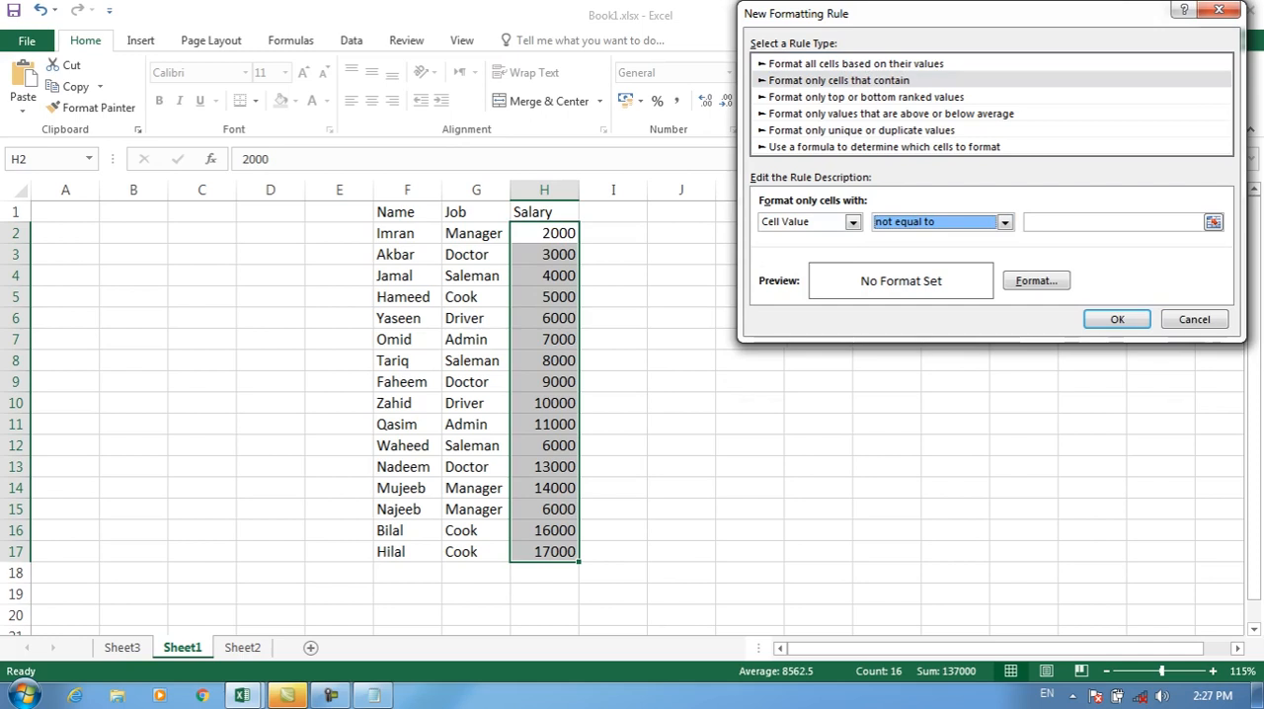
Step: Switch to Notepad, add the line "not equal to (6000)" below "Equal to", and return to the Excel rule dialog
{"action": "left_click", "coordinate": [375, 697]}
{"action": "key", "text": "Return"}
{"action": "type", "text": "not equal to (6000("}
{"action": "key", "text": "BackSpace"}
{"action": "type", "text": ")"}
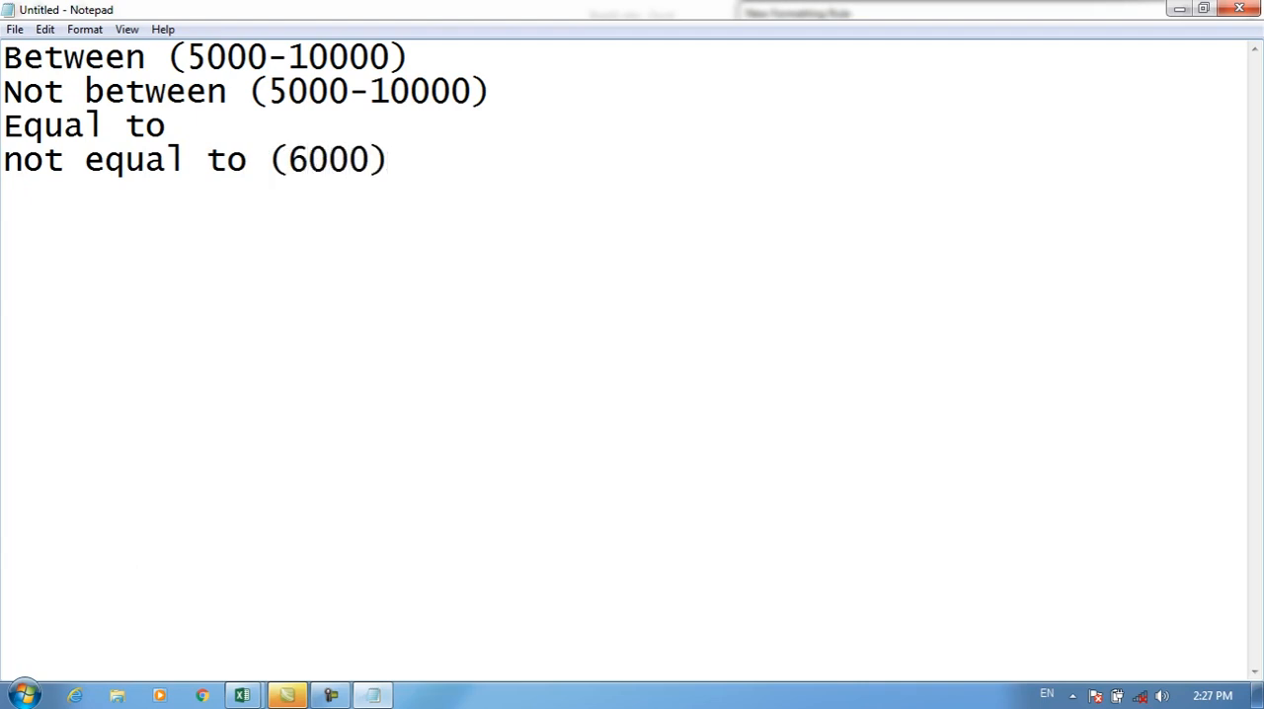
{"action": "key", "text": "alt+Tab"}
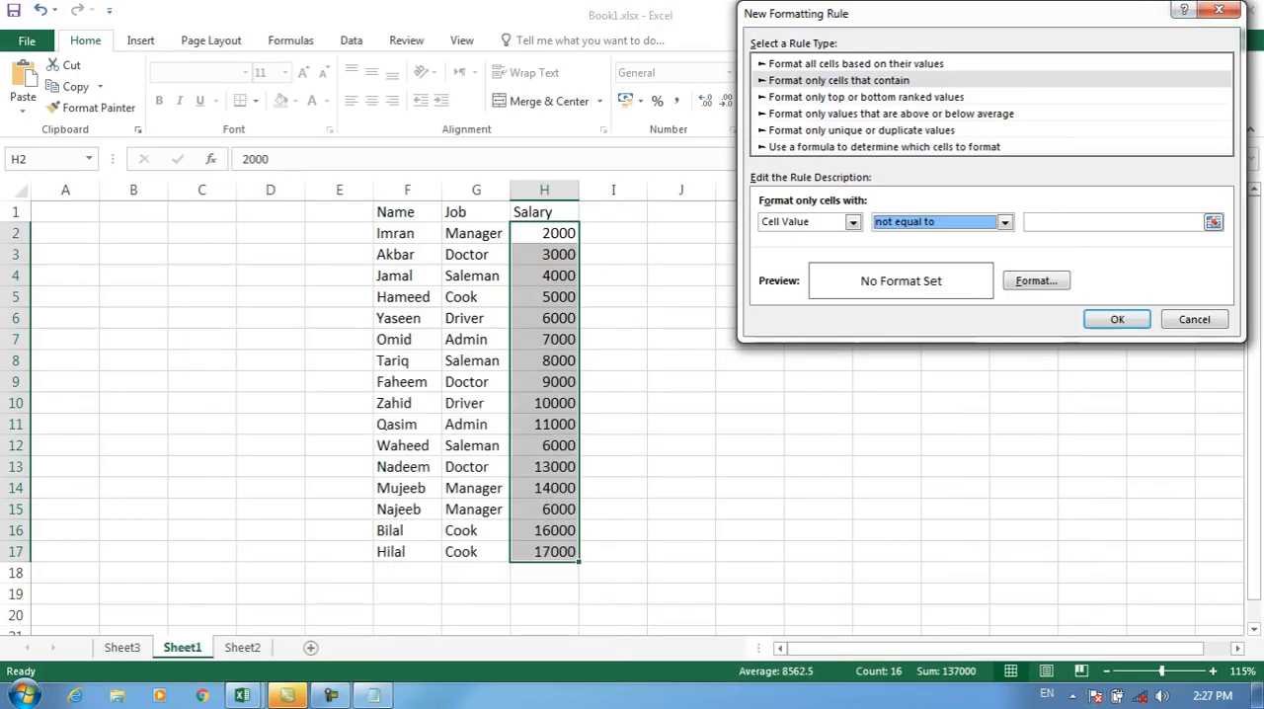
Step: Set the rule's condition to Cell Value not equal to 6000
{"action": "left_click", "coordinate": [1005, 222]}
{"action": "left_click", "coordinate": [906, 276]}
{"action": "key", "text": "Tab"}
{"action": "type", "text": "600"}
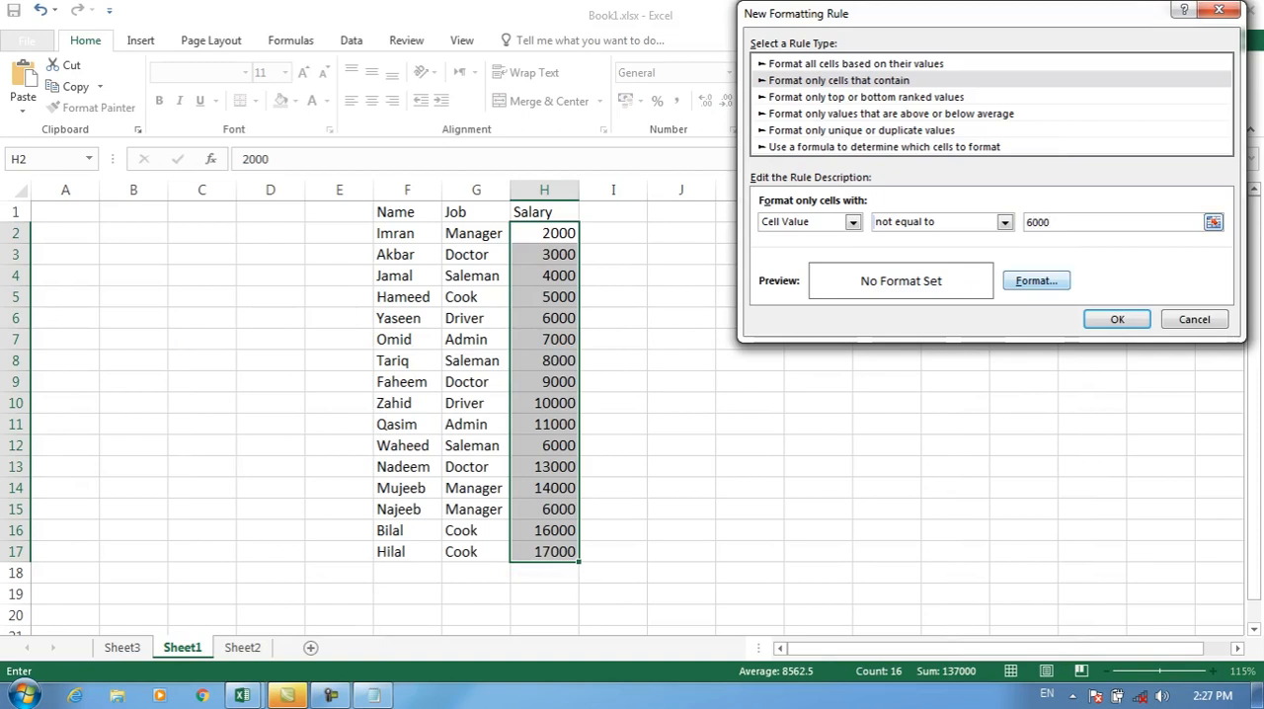
Step: Give the not equal to rule a yellow fill, apply it to H2:H17, and check the cells containing 6000
{"action": "left_click", "coordinate": [1036, 280]}
{"action": "left_click", "coordinate": [819, 227]}
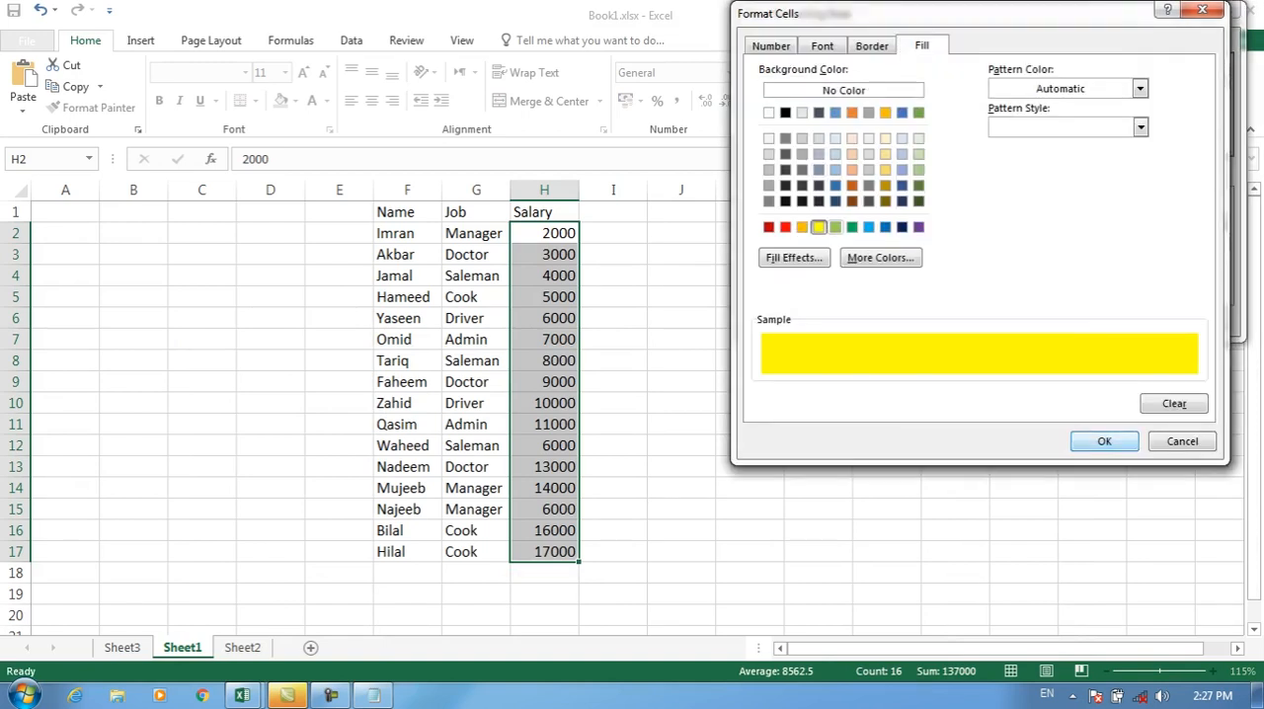
{"action": "left_click", "coordinate": [1104, 441]}
{"action": "left_click", "coordinate": [1121, 317]}
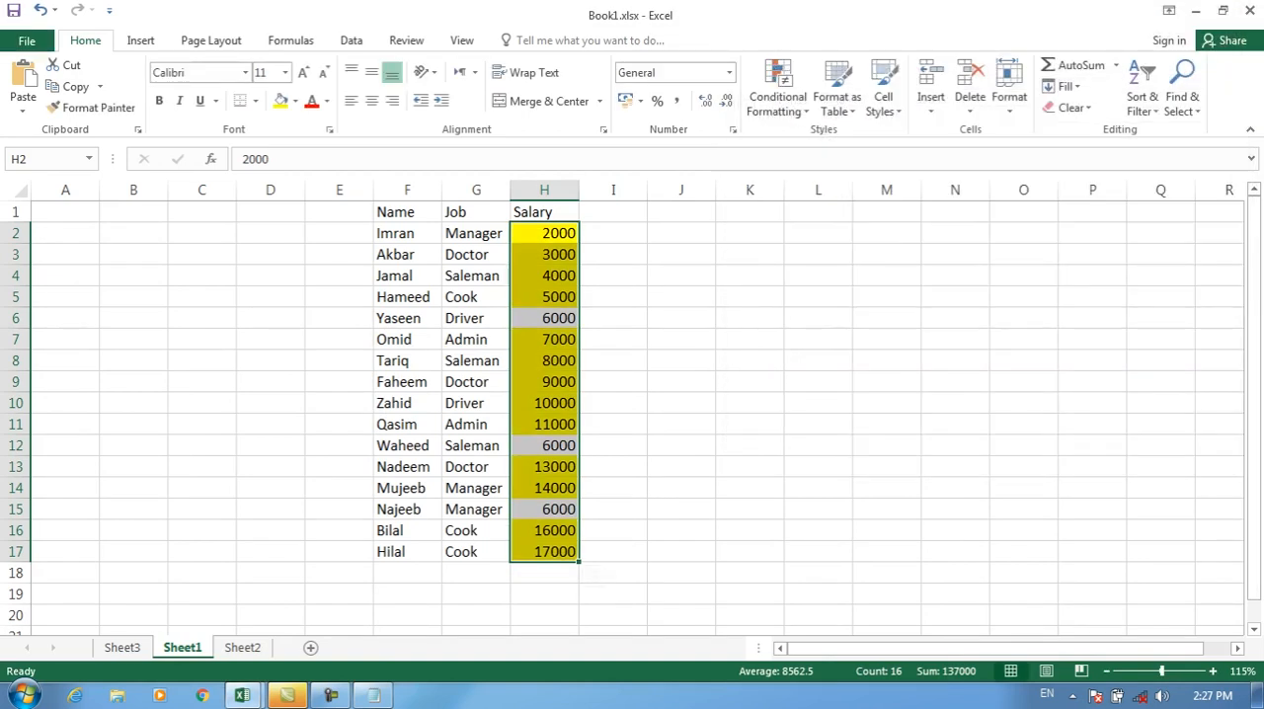
{"action": "left_click_drag", "start_coordinate": [605, 340], "coordinate": [567, 339]}
{"action": "left_click", "coordinate": [545, 255]}
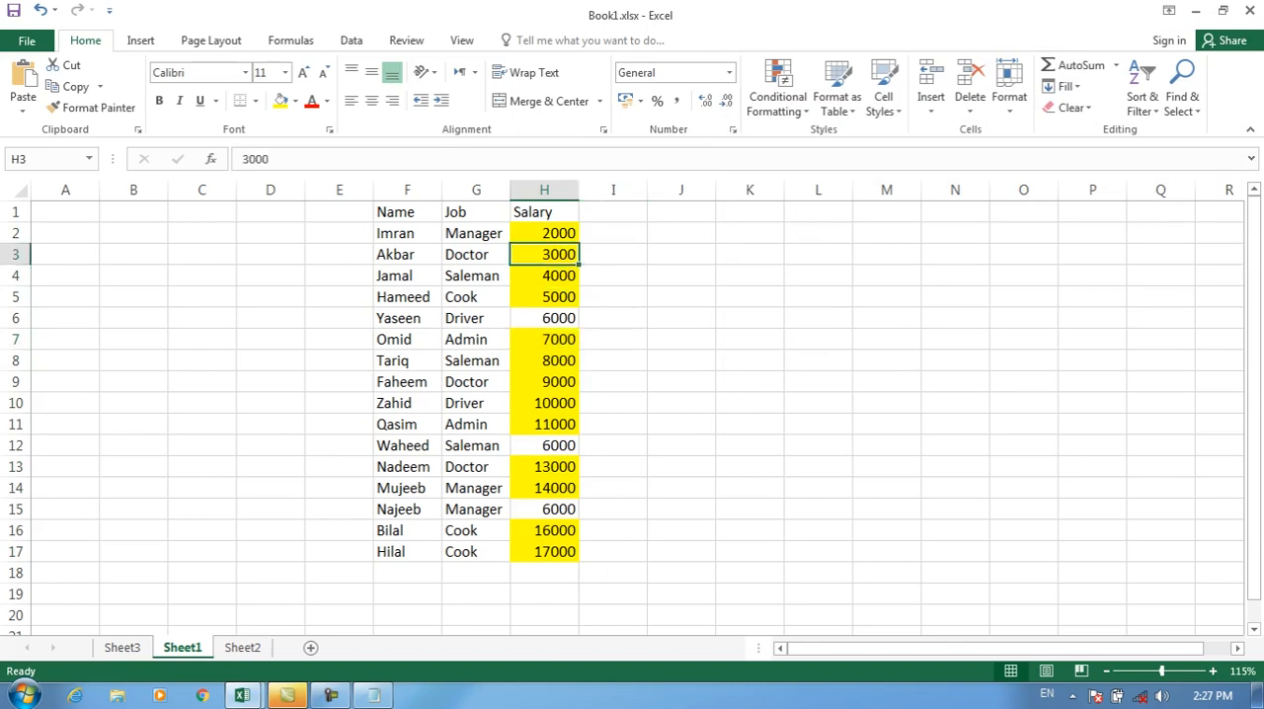
{"action": "left_click", "coordinate": [544, 318]}
{"action": "left_click", "coordinate": [544, 445]}
{"action": "left_click", "coordinate": [544, 510]}
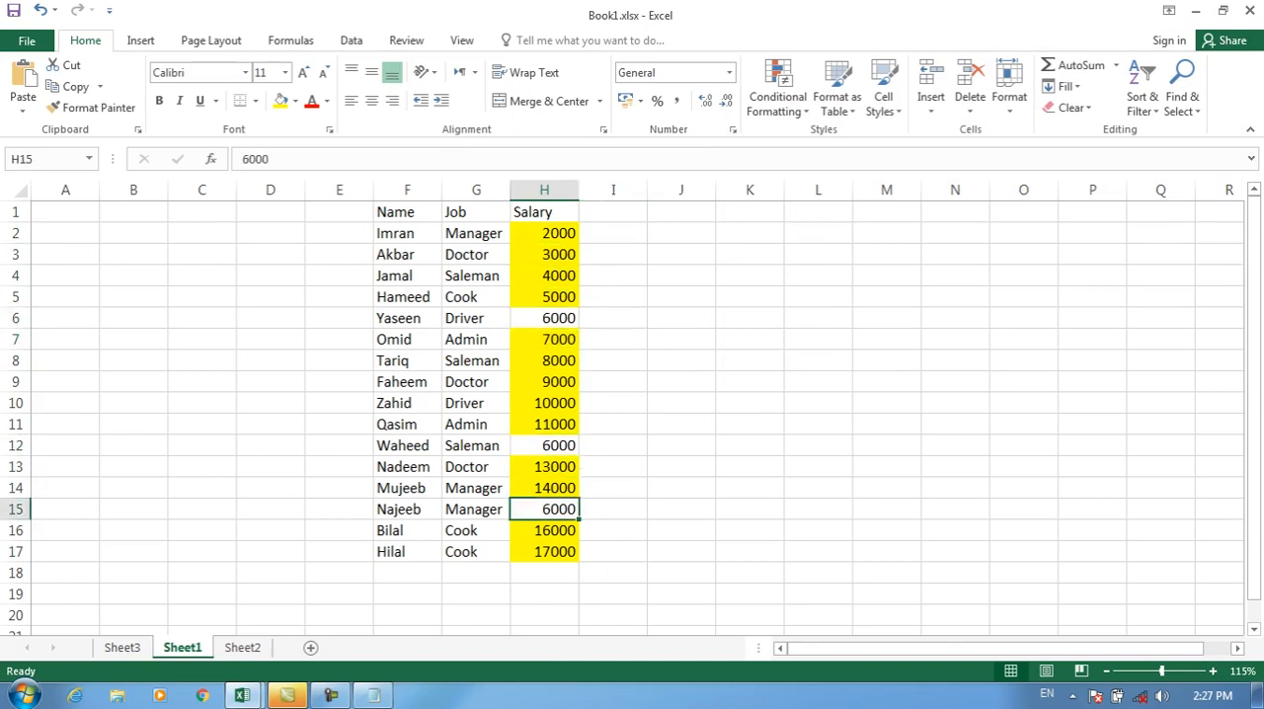
Step: Select the salaries in H2:H17 and clear the yellow not equal to rule from them
{"action": "left_click_drag", "start_coordinate": [545, 233], "coordinate": [545, 553]}
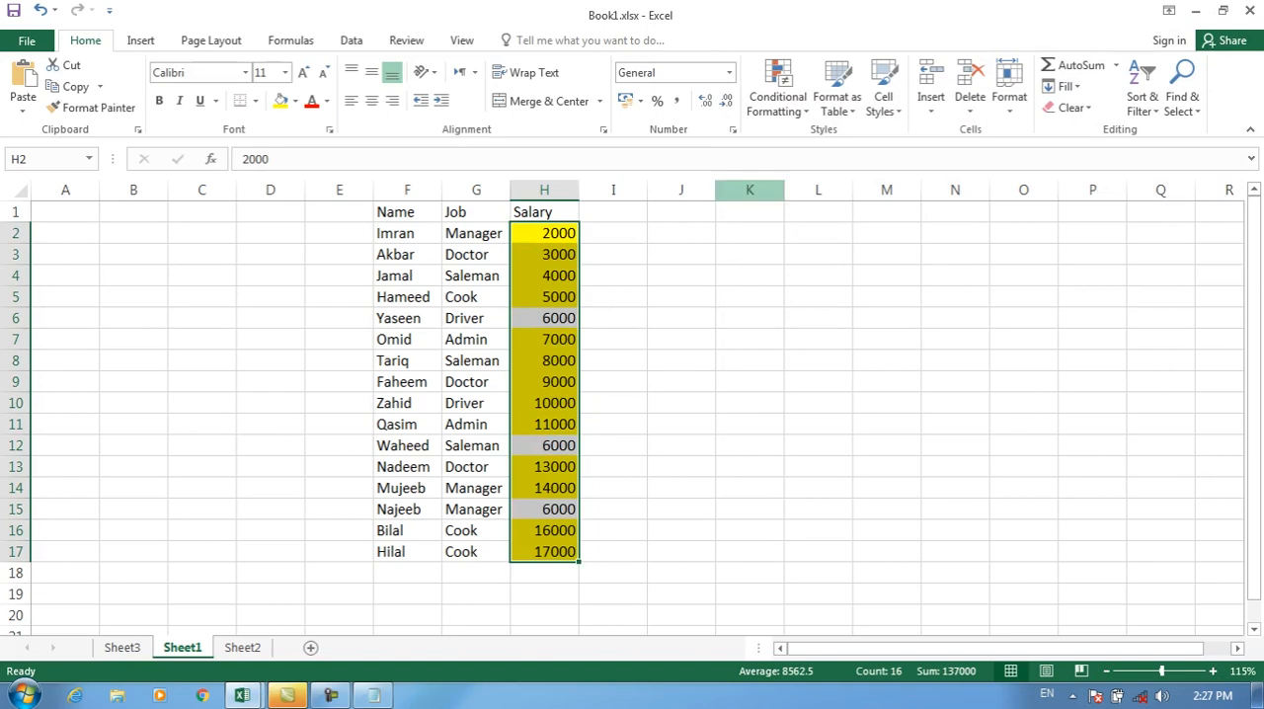
{"action": "left_click", "coordinate": [777, 95]}
{"action": "mouse_move", "coordinate": [802, 360]}
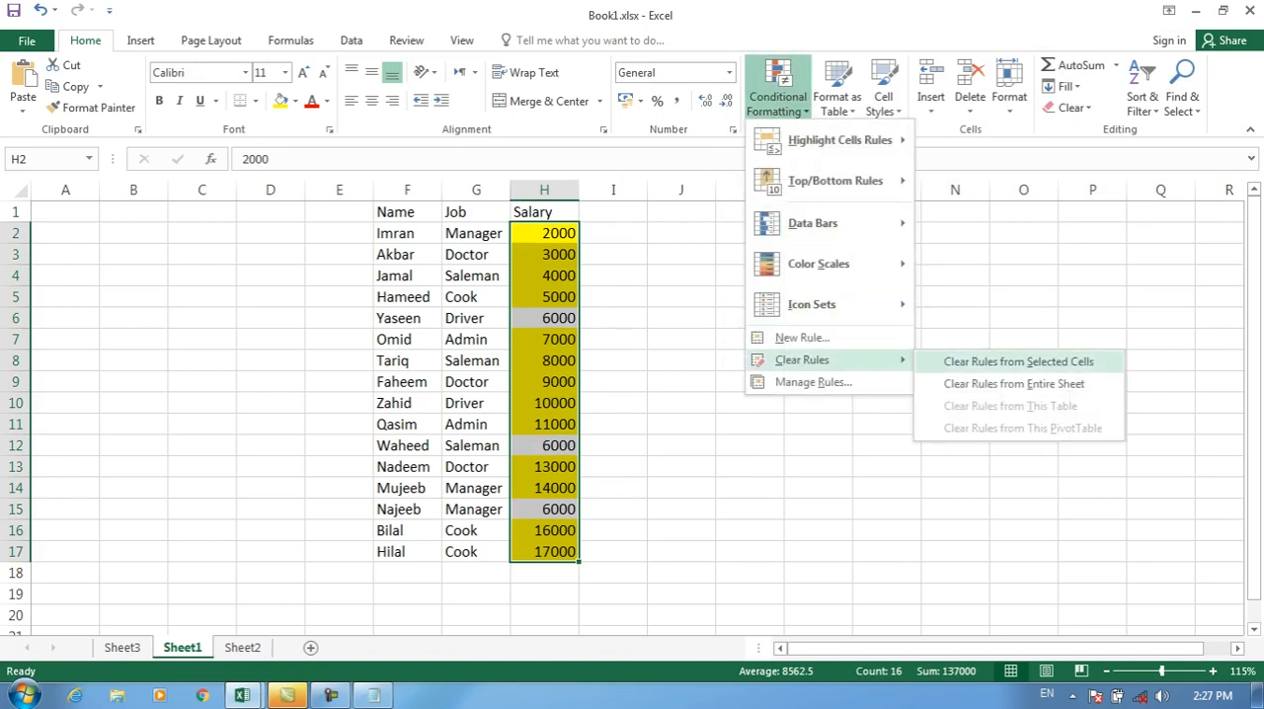
{"action": "left_click", "coordinate": [998, 360]}
Step: Start a "Format only cells that contain" rule for H2:H17 using the greater than condition
{"action": "left_click", "coordinate": [777, 96]}
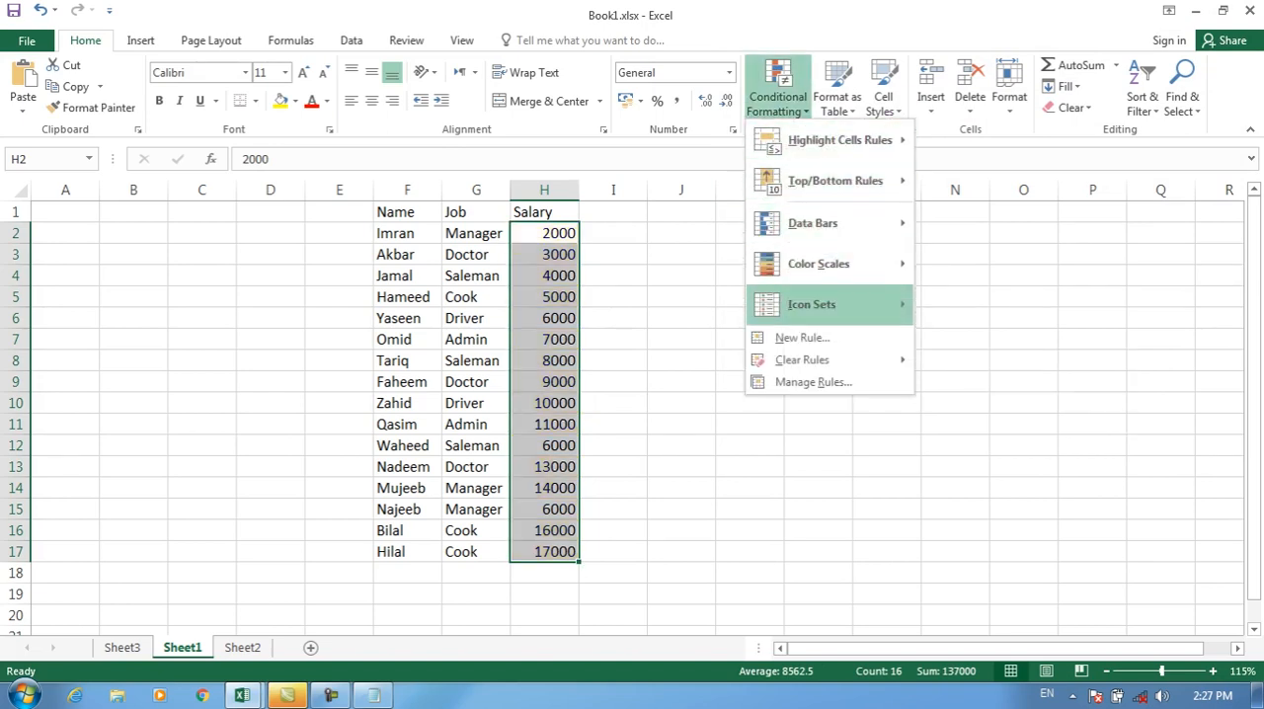
{"action": "left_click", "coordinate": [802, 337]}
{"action": "left_click", "coordinate": [851, 80]}
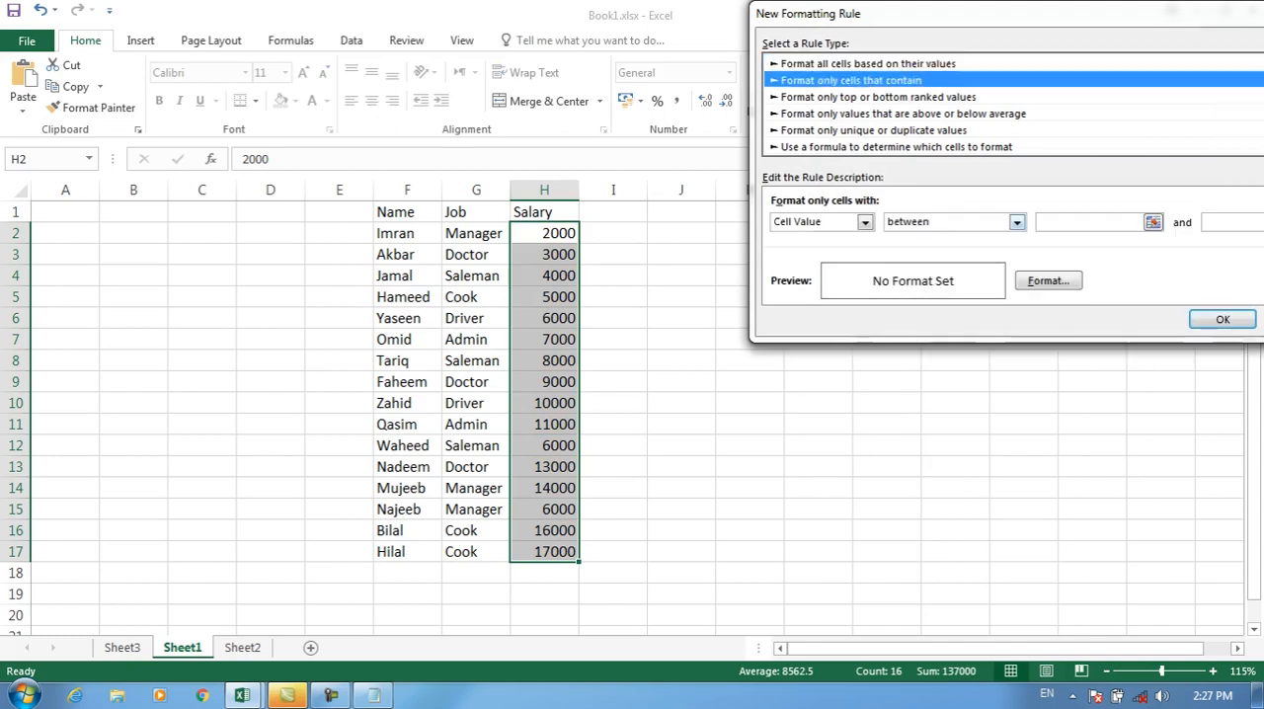
{"action": "left_click", "coordinate": [1017, 221]}
{"action": "left_click", "coordinate": [917, 287]}
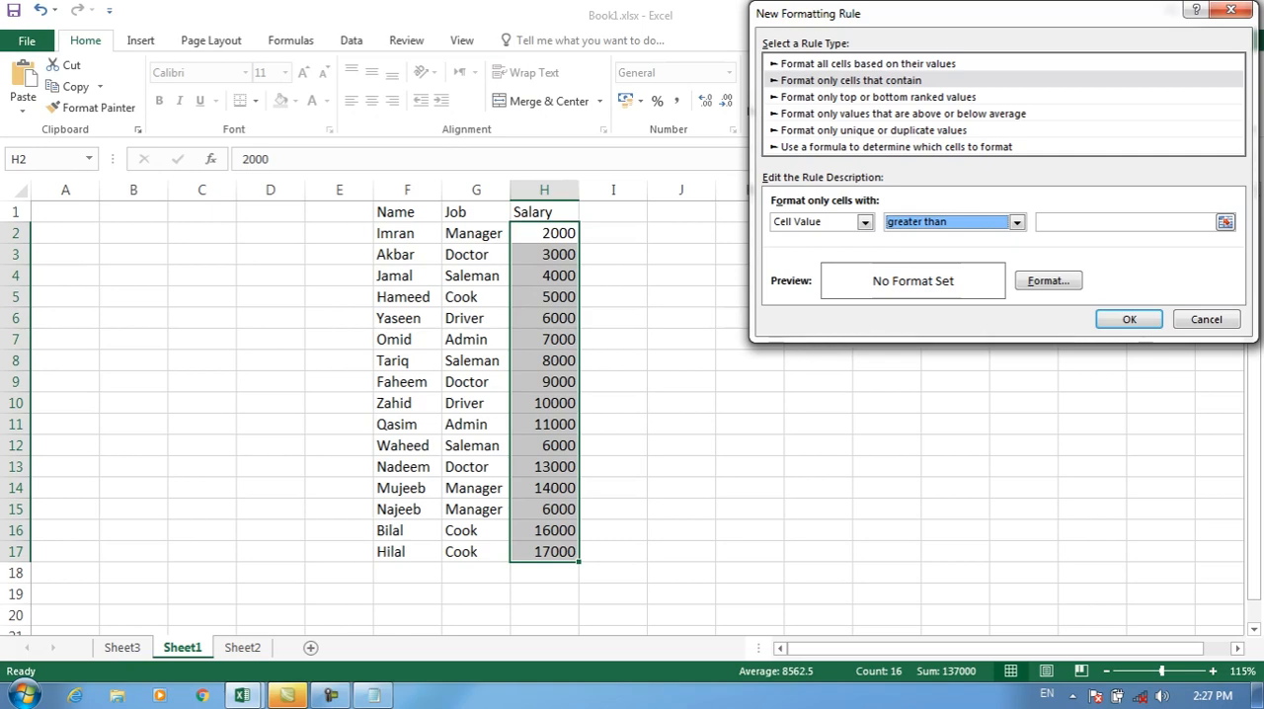
Step: Switch to Notepad, shrink its window beside the rule dialog, add the line "Greater than", and minimize it again
{"action": "left_click", "coordinate": [373, 695]}
{"action": "left_click", "coordinate": [1205, 7]}
{"action": "left_click_drag", "start_coordinate": [692, 218], "coordinate": [770, 367]}
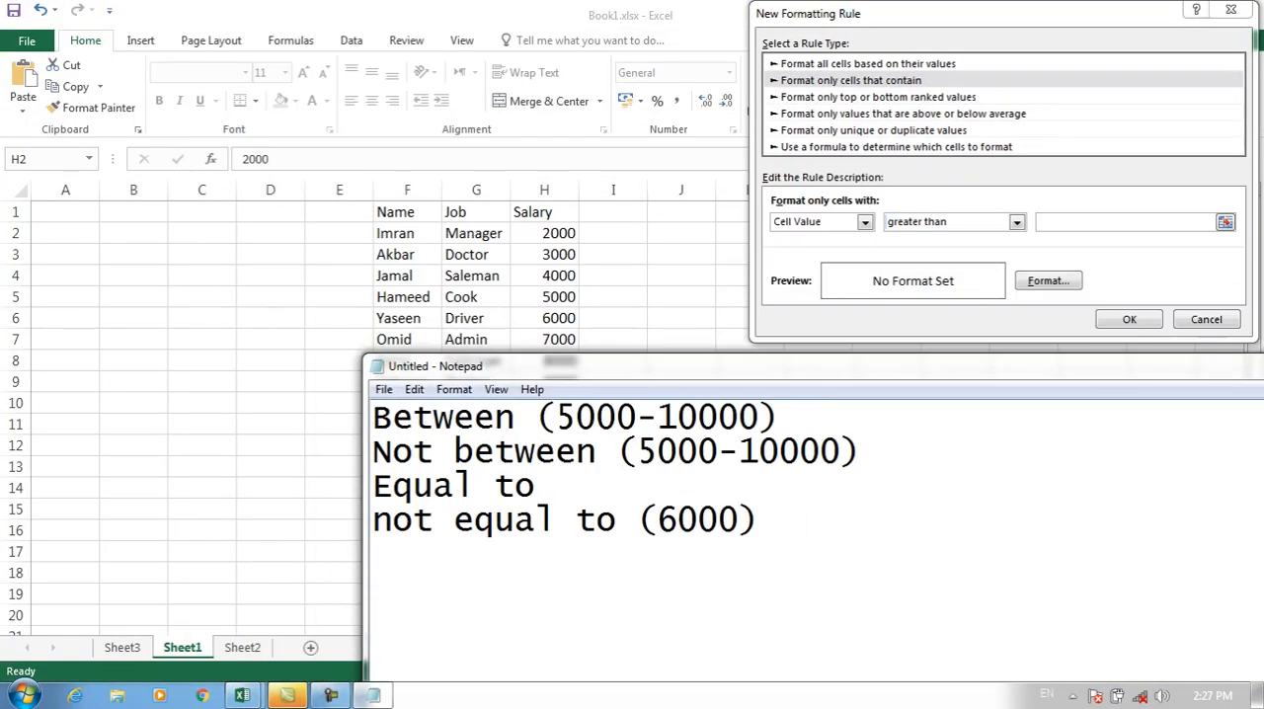
{"action": "type", "text": "Greater than"}
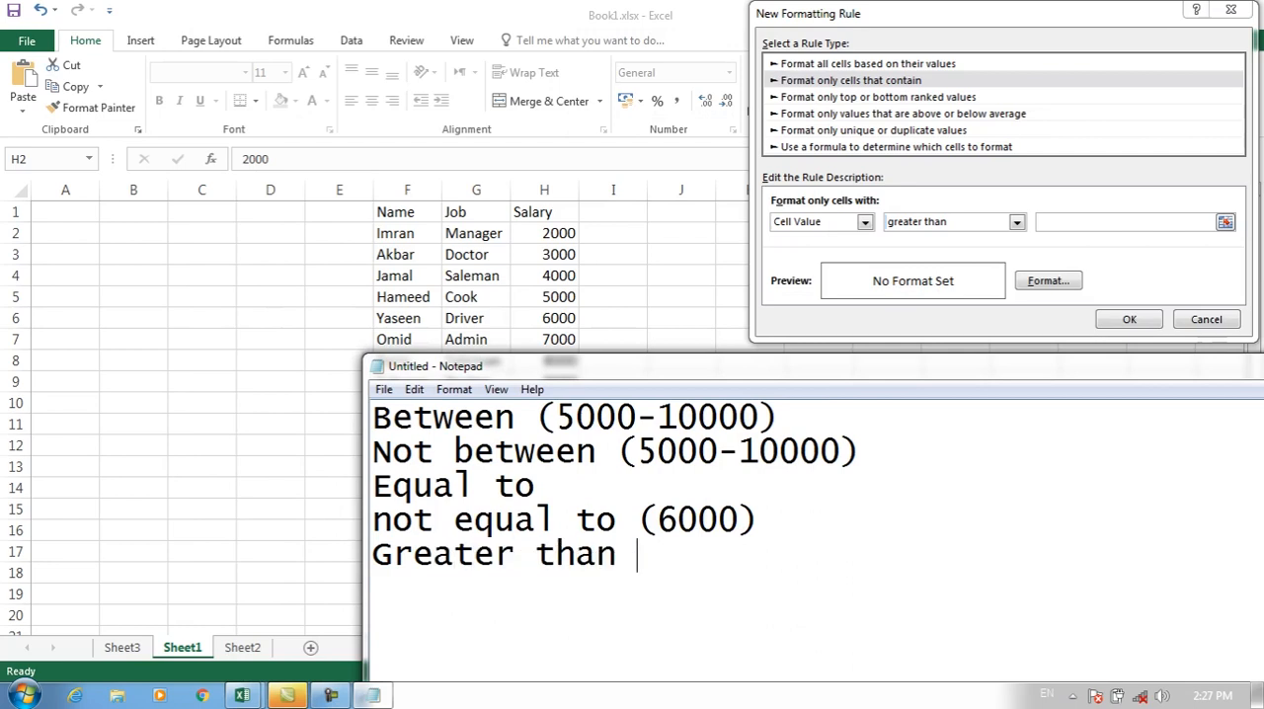
{"action": "left_click_drag", "start_coordinate": [770, 367], "coordinate": [408, 327]}
{"action": "left_click", "coordinate": [1030, 323]}
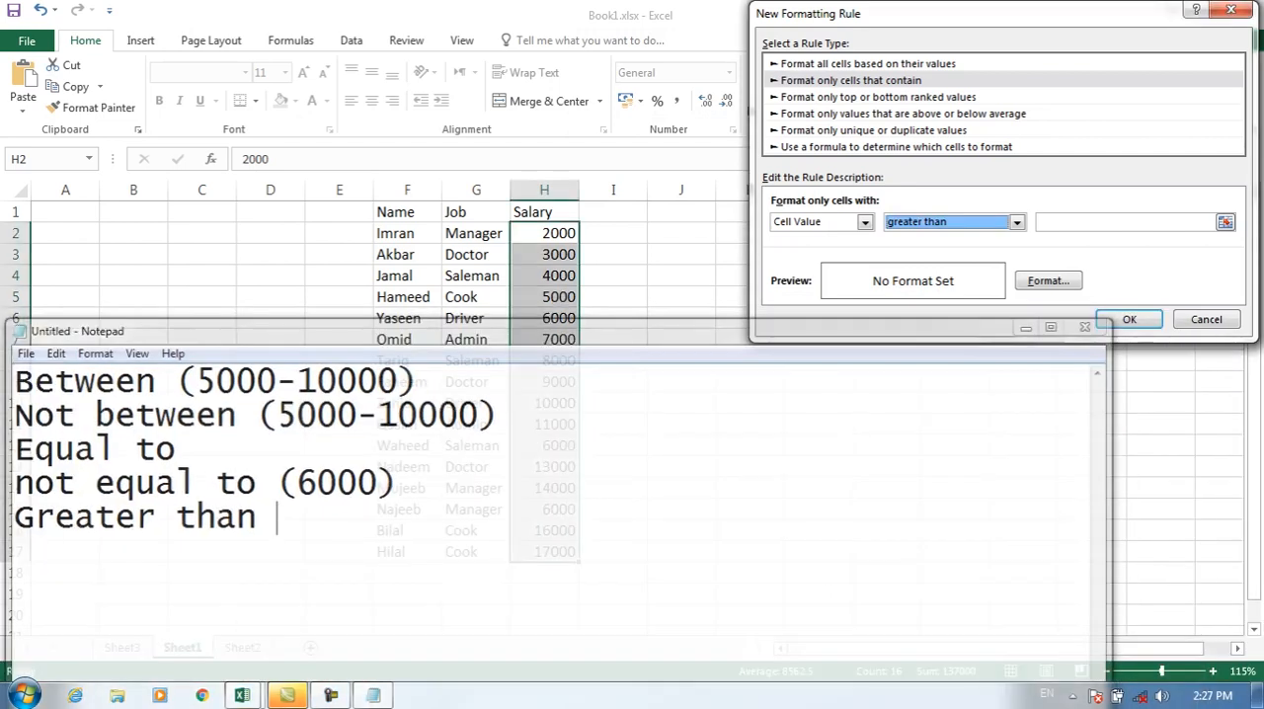
Step: Set the greater than rule's value to 7000 with a red fill and apply it to H2:H17
{"action": "left_click", "coordinate": [1086, 222]}
{"action": "type", "text": "7"}
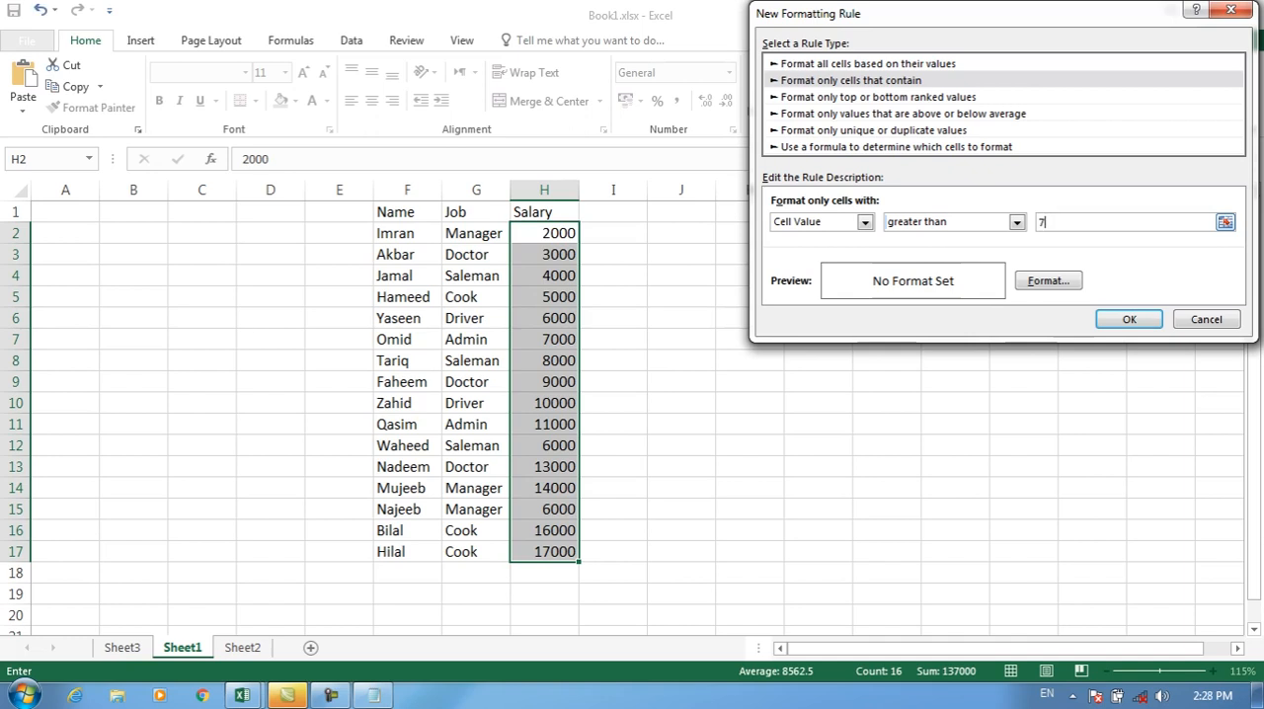
{"action": "key", "text": "BackSpace"}
{"action": "left_click", "coordinate": [1048, 281]}
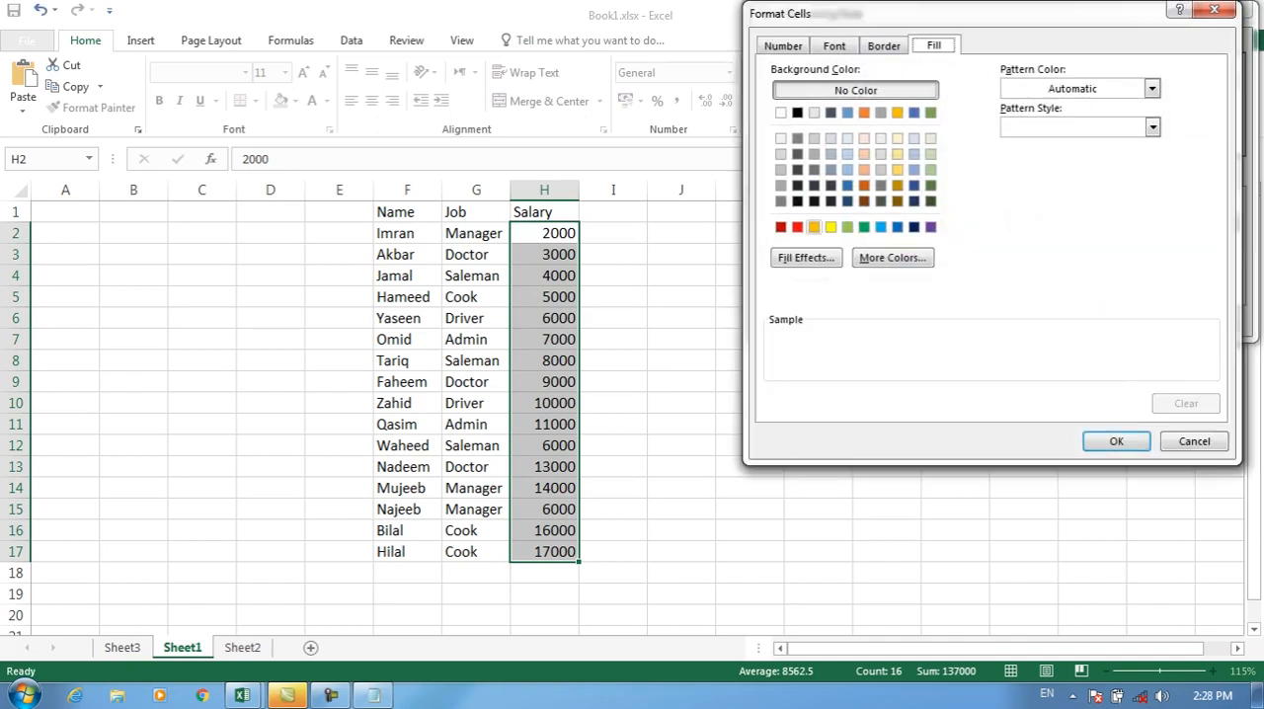
{"action": "left_click", "coordinate": [798, 227]}
{"action": "left_click", "coordinate": [1116, 442]}
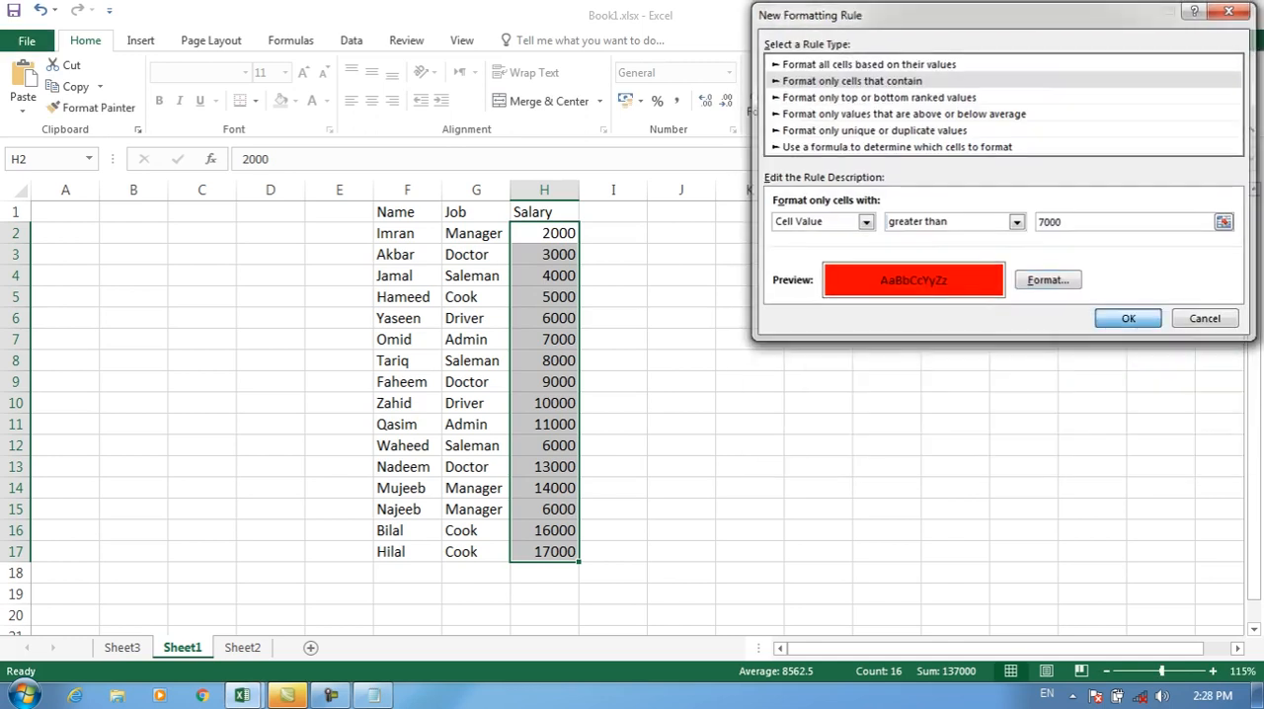
{"action": "left_click", "coordinate": [1124, 318]}
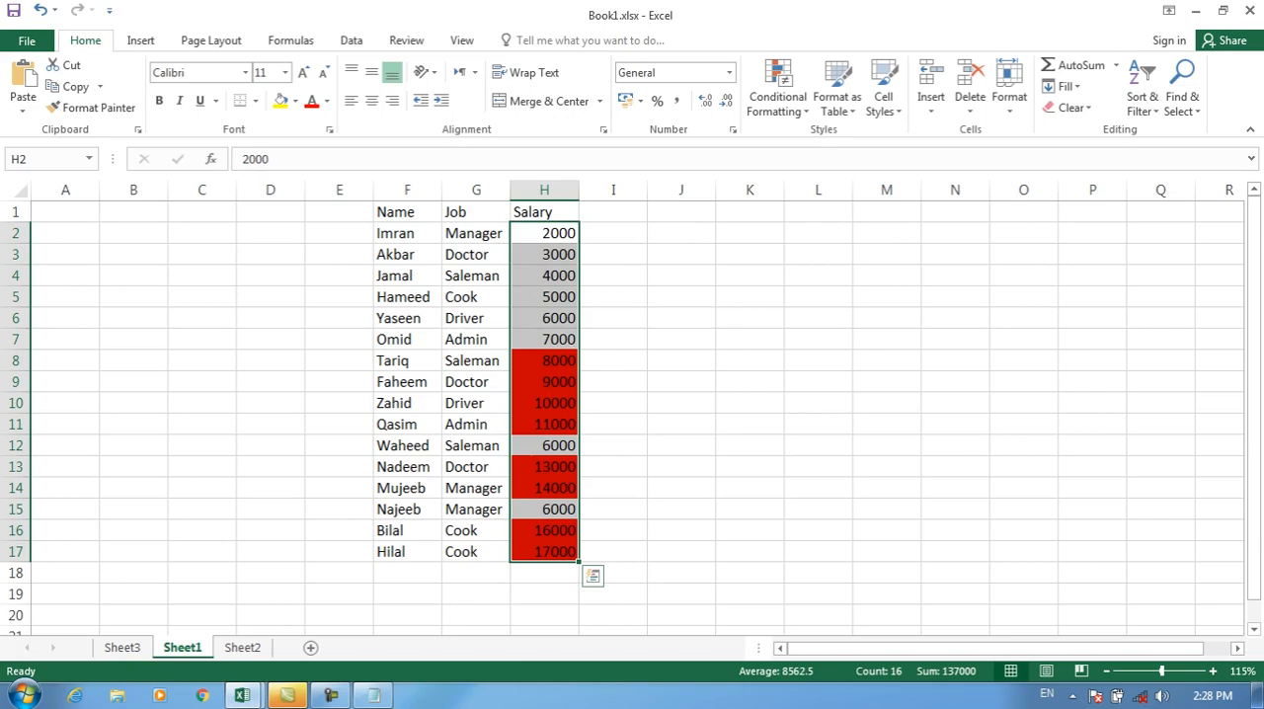
Step: Clear the red greater than rule from the selected salary cells H2:H17
{"action": "left_click", "coordinate": [777, 96]}
{"action": "mouse_move", "coordinate": [802, 359]}
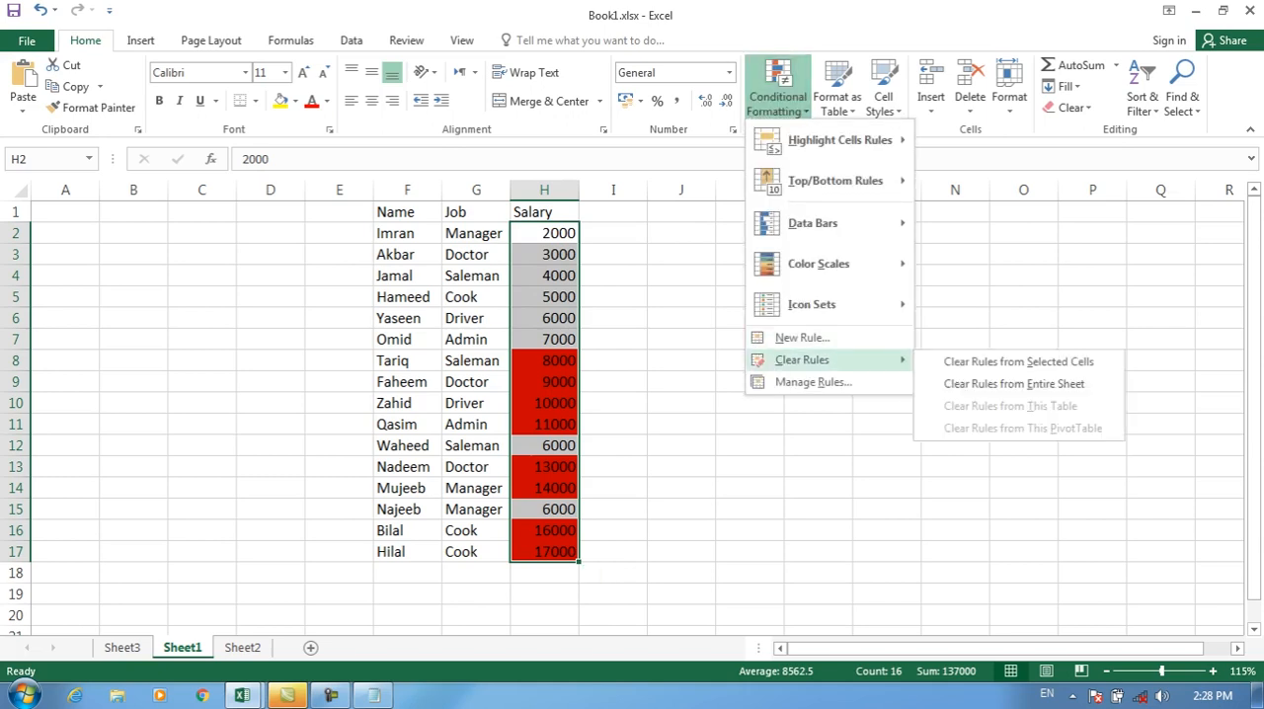
{"action": "left_click", "coordinate": [1018, 361]}
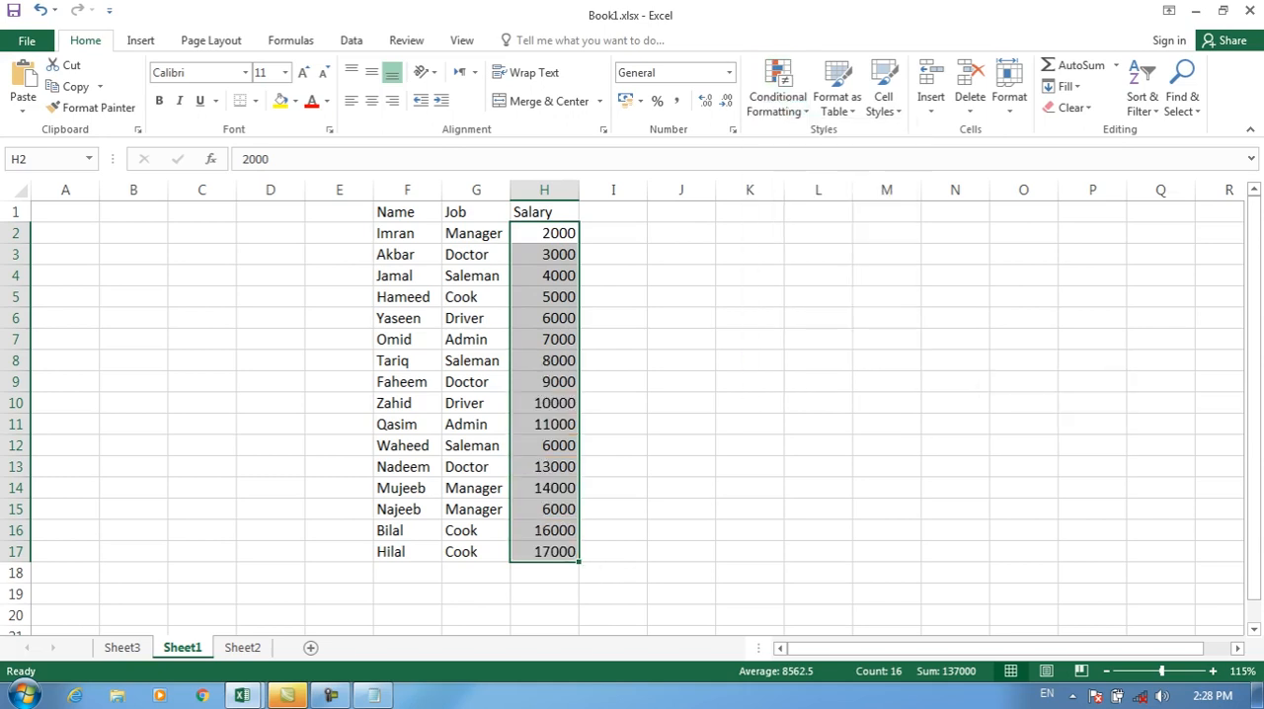
Step: Start a "Format only cells that contain" rule for H2:H17 using the less than condition
{"action": "left_click", "coordinate": [777, 96]}
{"action": "left_click", "coordinate": [800, 336]}
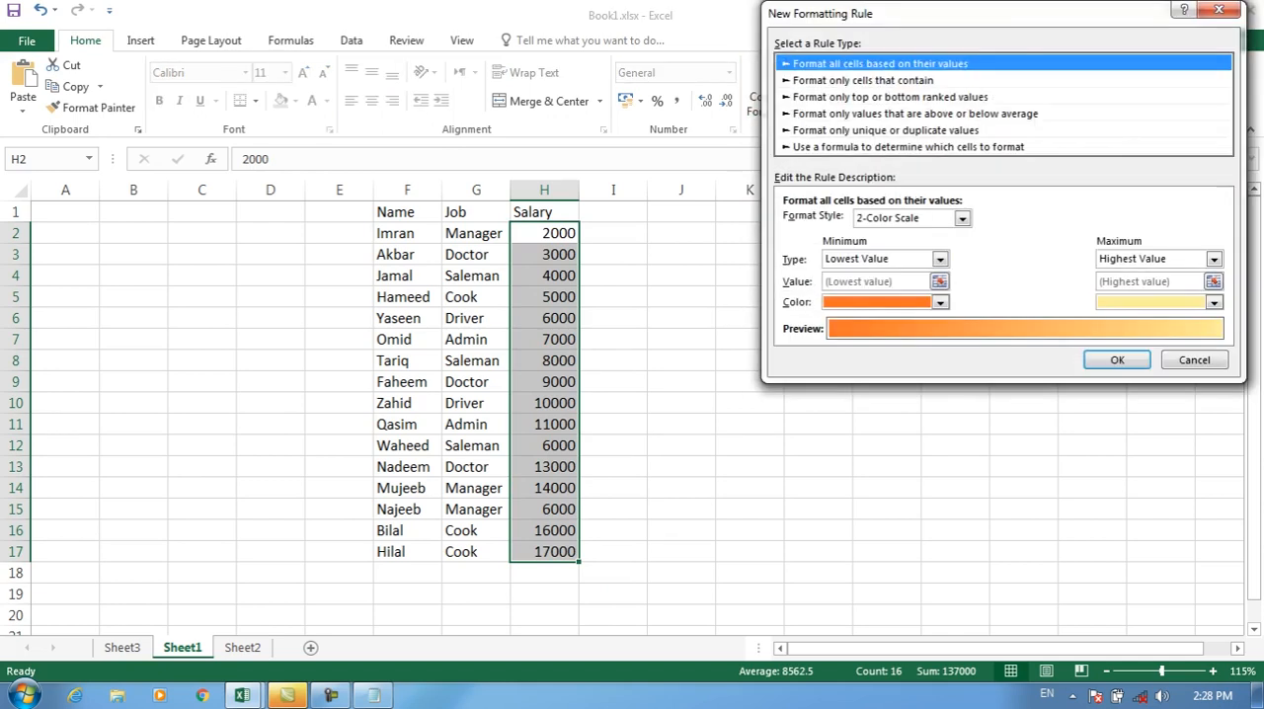
{"action": "left_click", "coordinate": [863, 81]}
{"action": "left_click", "coordinate": [1029, 223]}
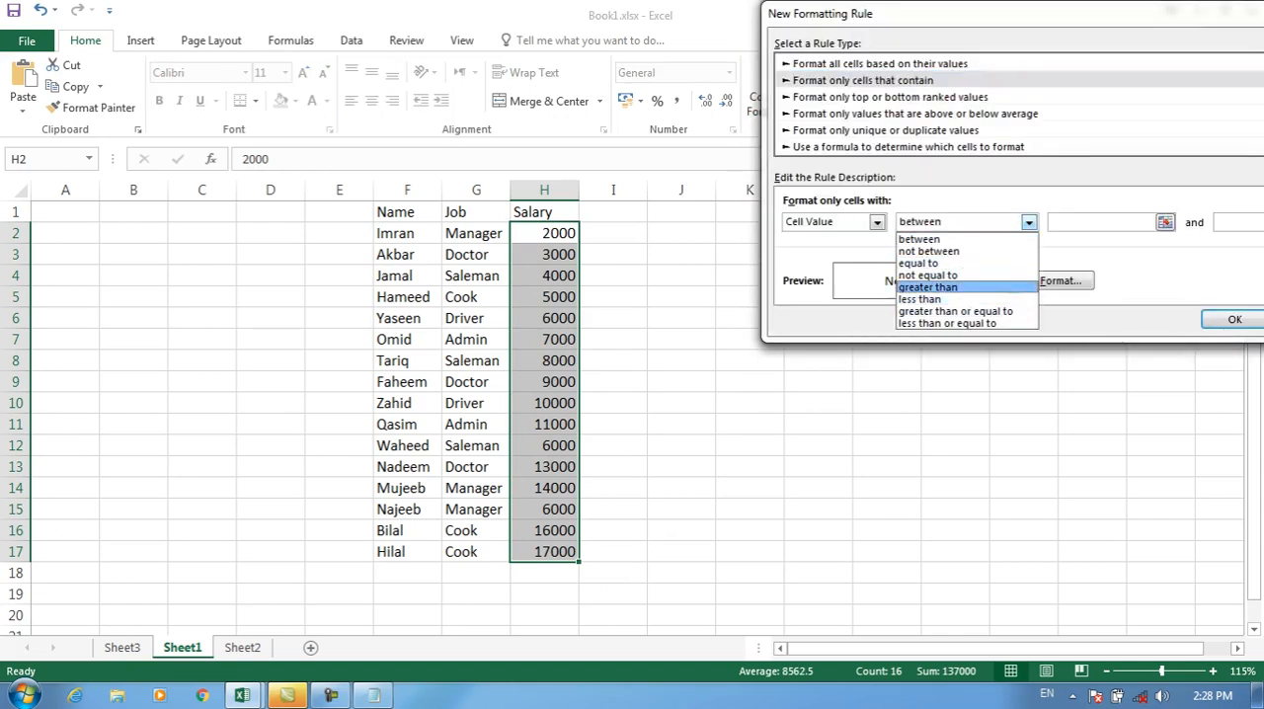
{"action": "key", "text": "Return"}
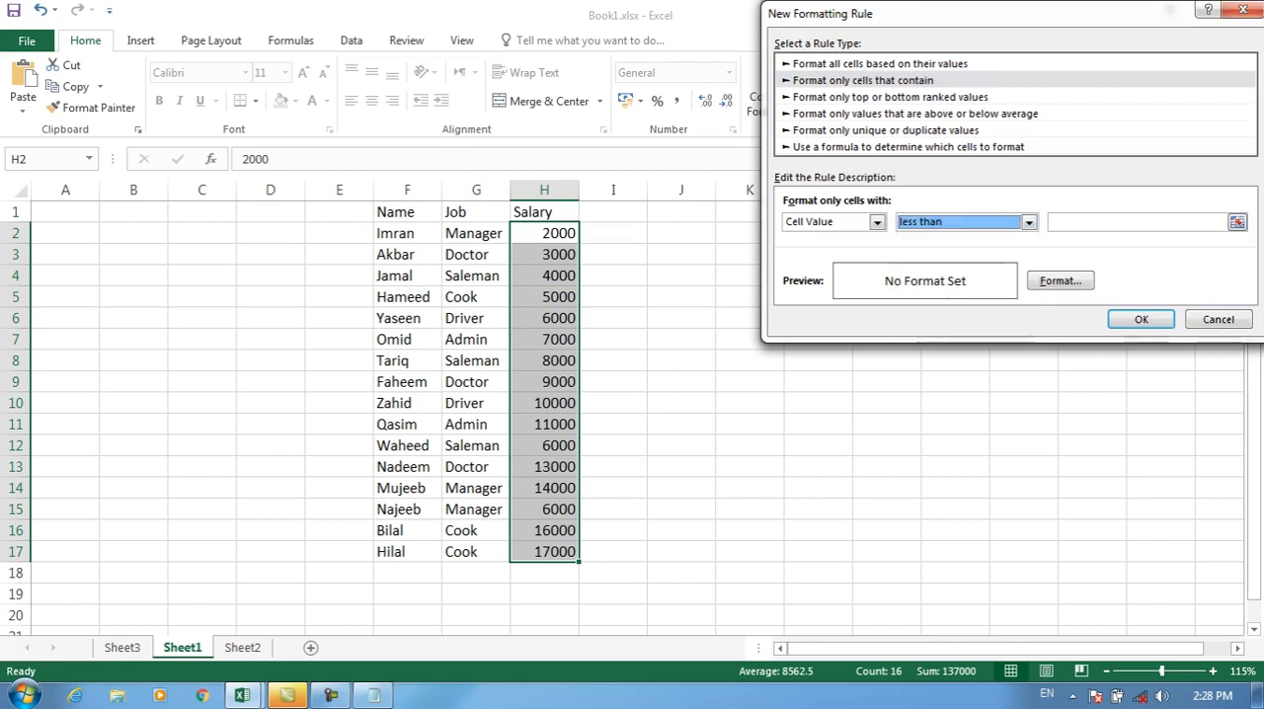
Step: Switch to Notepad, add the line "less than" below "Greater than", and minimize the window again
{"action": "left_click", "coordinate": [374, 697]}
{"action": "key", "text": "Return"}
{"action": "type", "text": "l"}
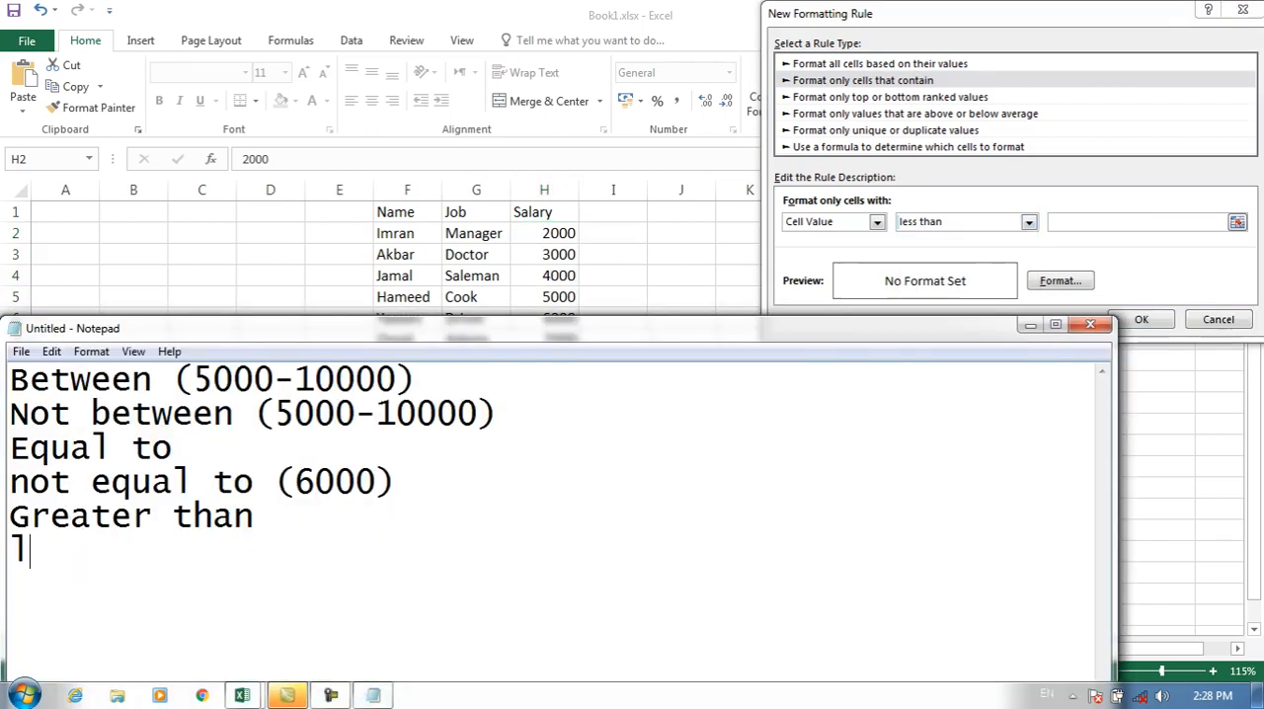
{"action": "type", "text": "ess then"}
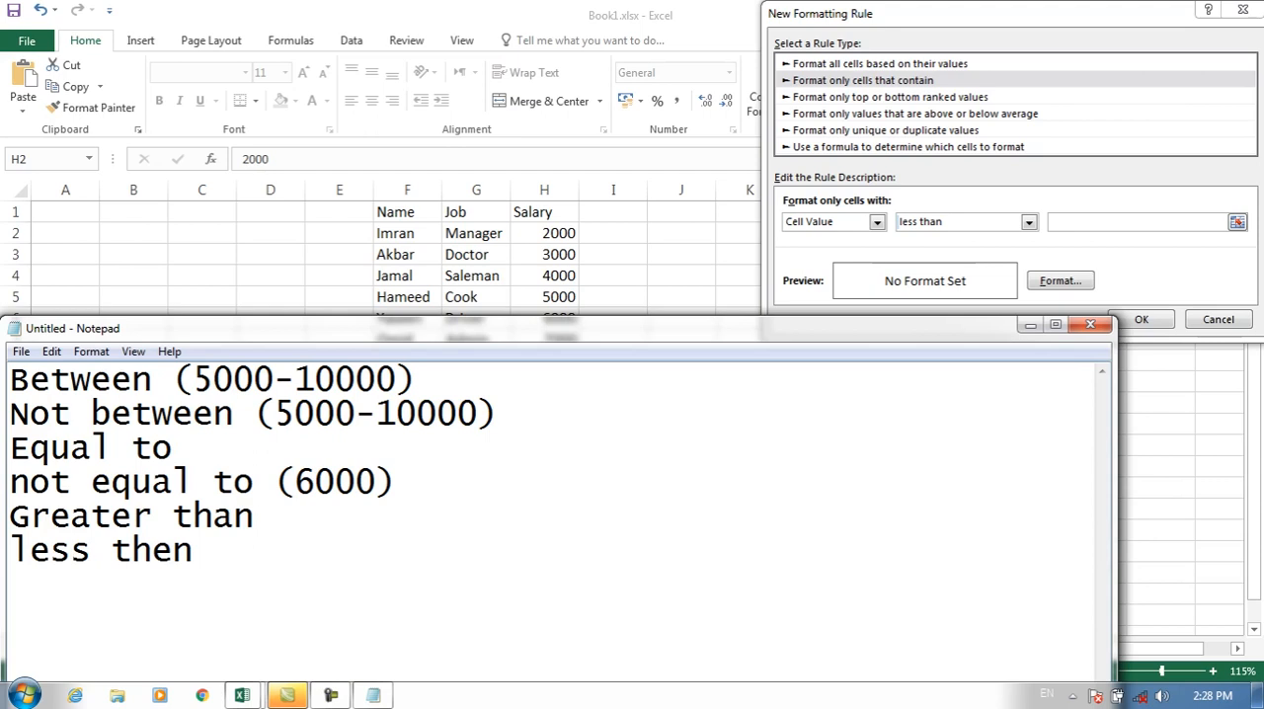
{"action": "key", "text": "BackSpace"}
{"action": "key", "text": "BackSpace"}
{"action": "key", "text": "BackSpace"}
{"action": "type", "text": "an"}
{"action": "left_click", "coordinate": [1031, 324]}
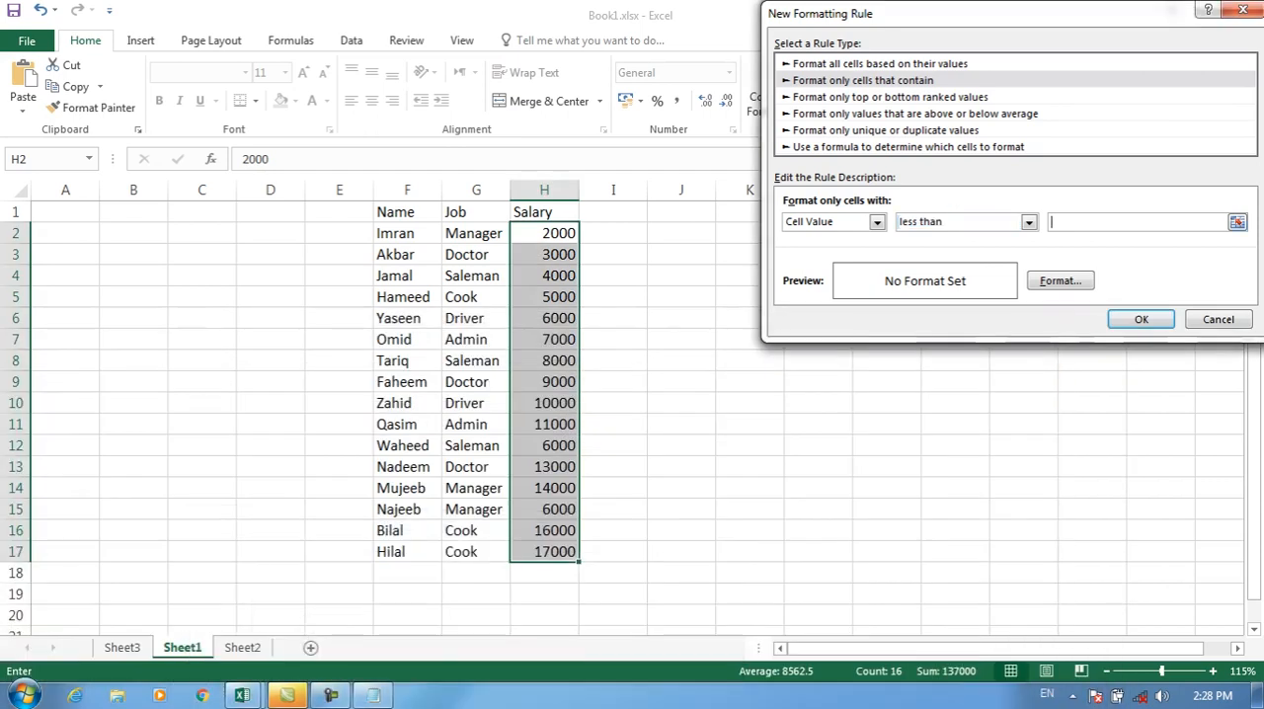
Step: Set the less than rule's value to 6000 with a green fill and apply it to H2:H17
{"action": "type", "text": "6000"}
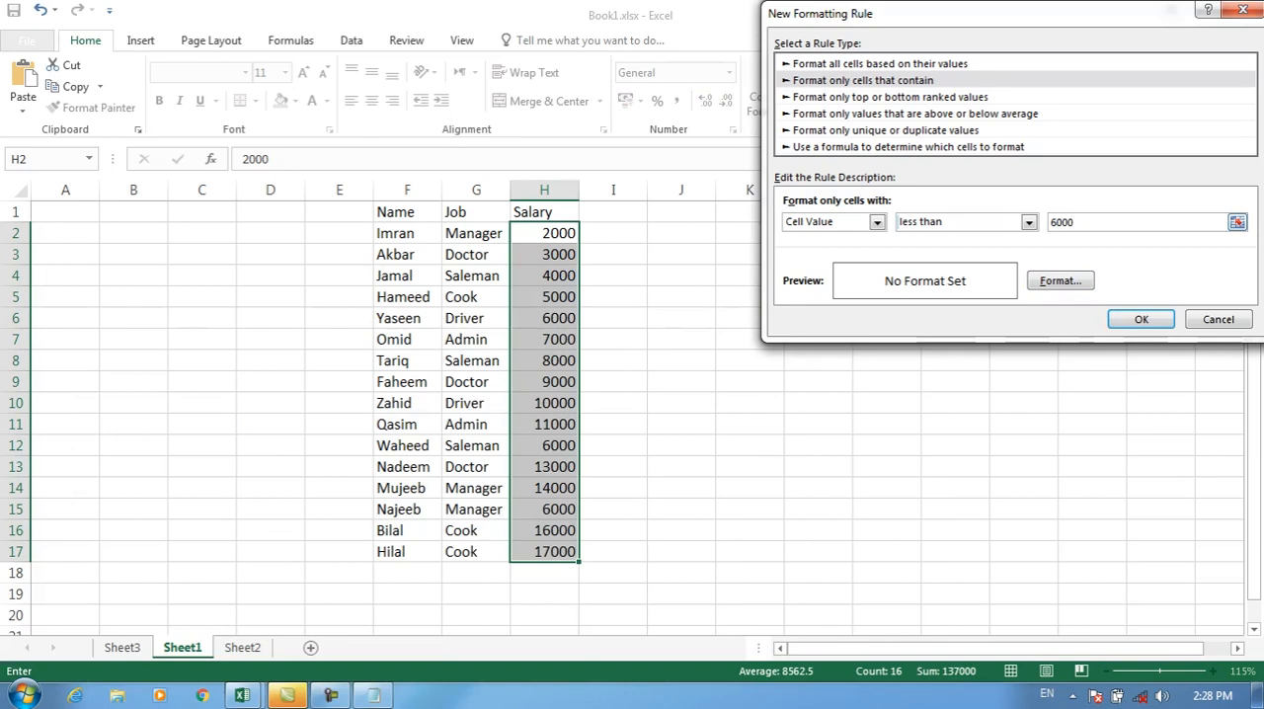
{"action": "left_click", "coordinate": [1060, 280]}
{"action": "left_click", "coordinate": [876, 227]}
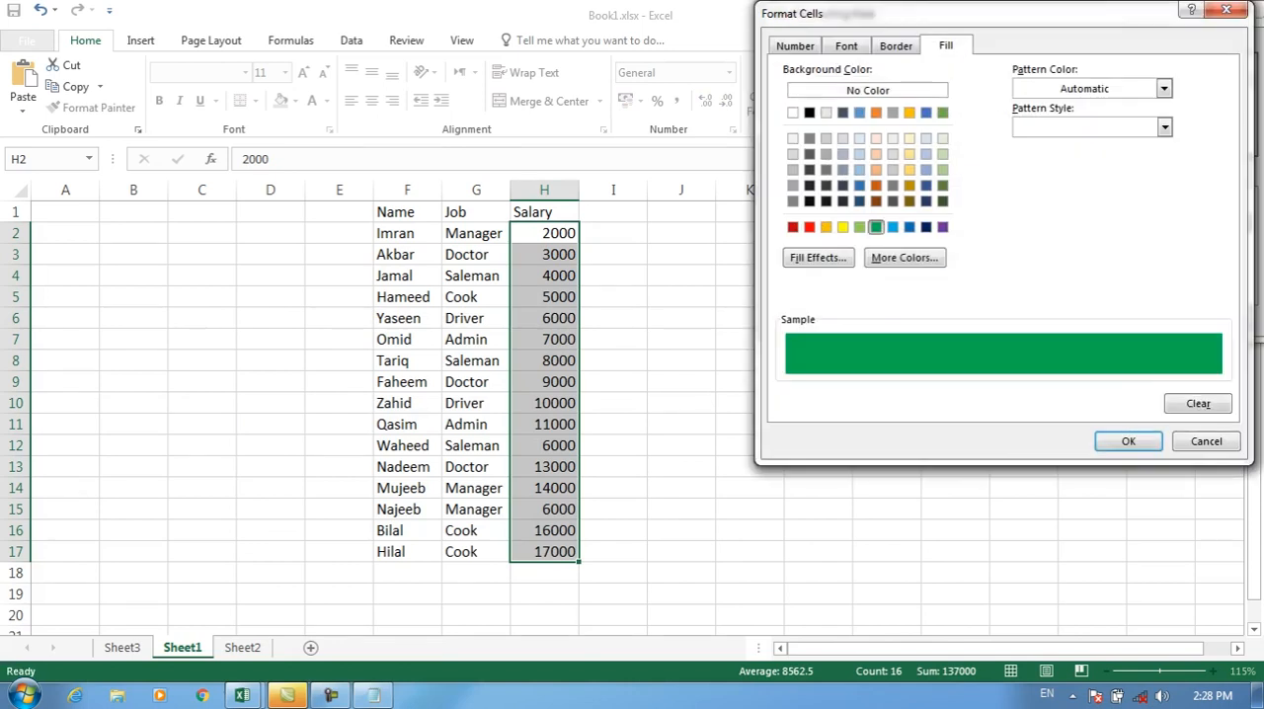
{"action": "left_click", "coordinate": [1129, 442]}
{"action": "left_click", "coordinate": [1143, 319]}
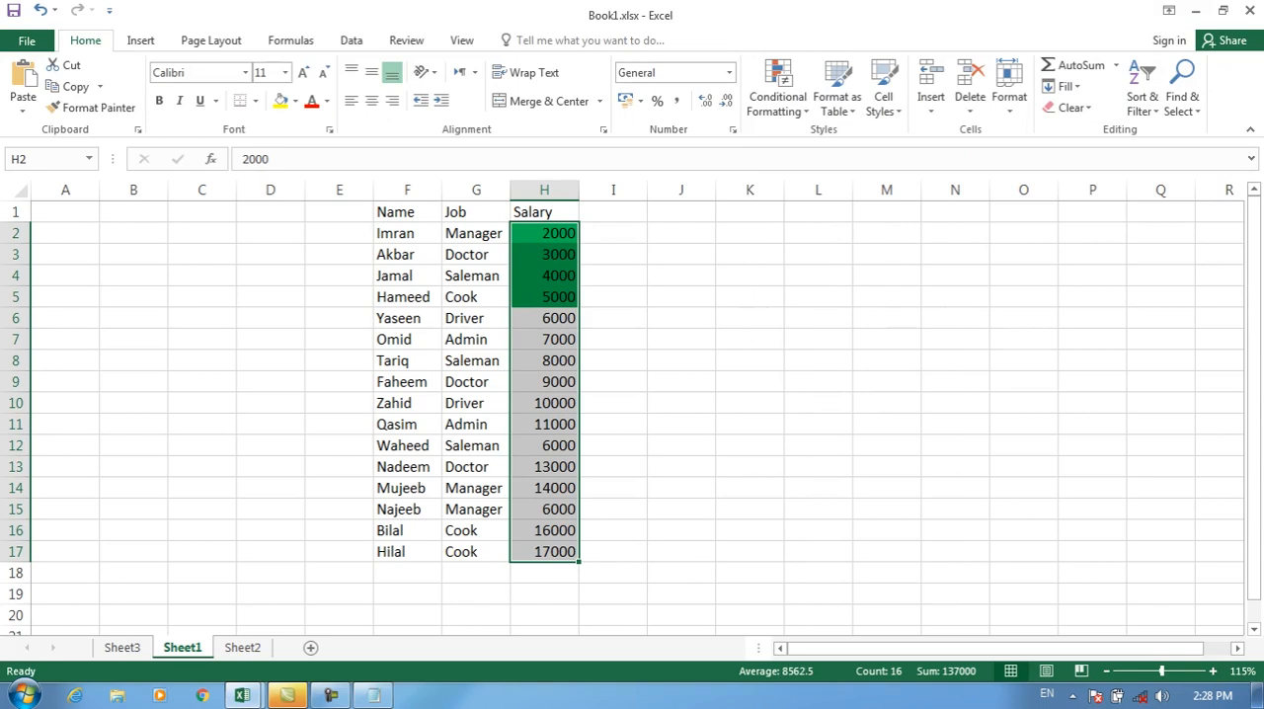
Step: Clear the green less than rule from the selected salary cells H2:H17
{"action": "left_click", "coordinate": [779, 96]}
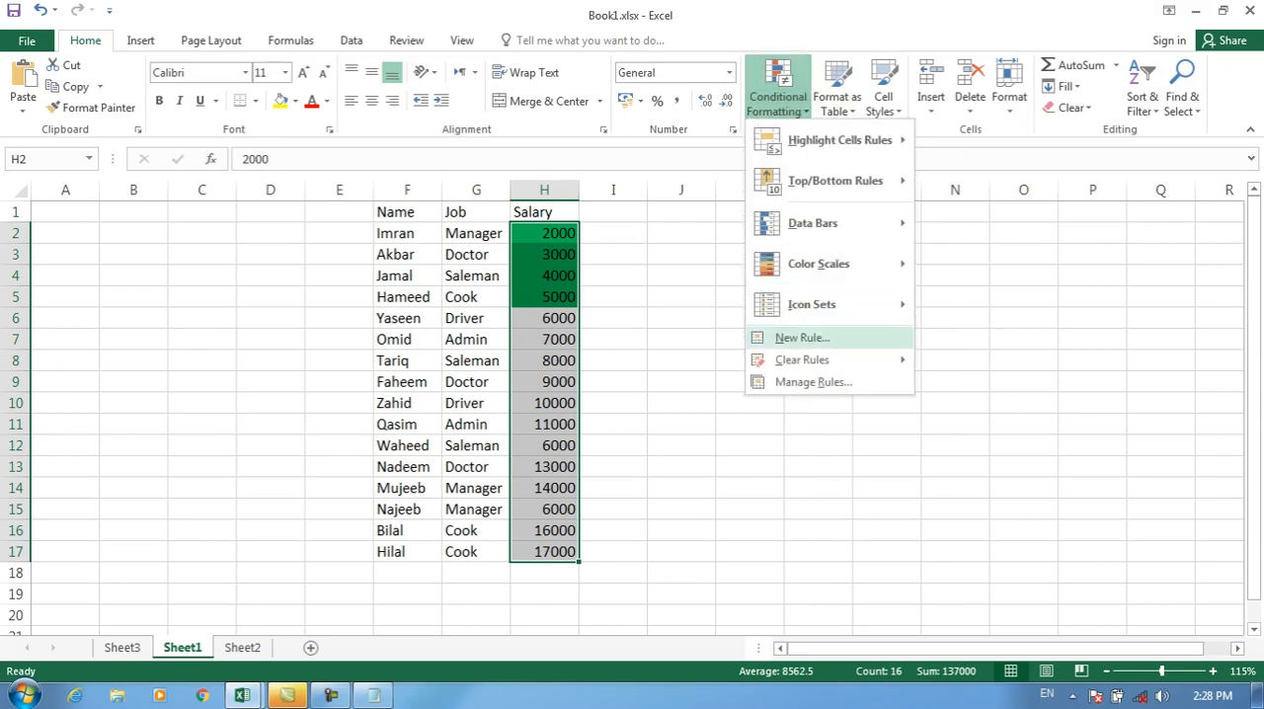
{"action": "mouse_move", "coordinate": [829, 359]}
{"action": "left_click", "coordinate": [998, 360]}
Step: Start a "Format only cells that contain" rule for H2:H17 using the greater than or equal to condition
{"action": "left_click", "coordinate": [778, 96]}
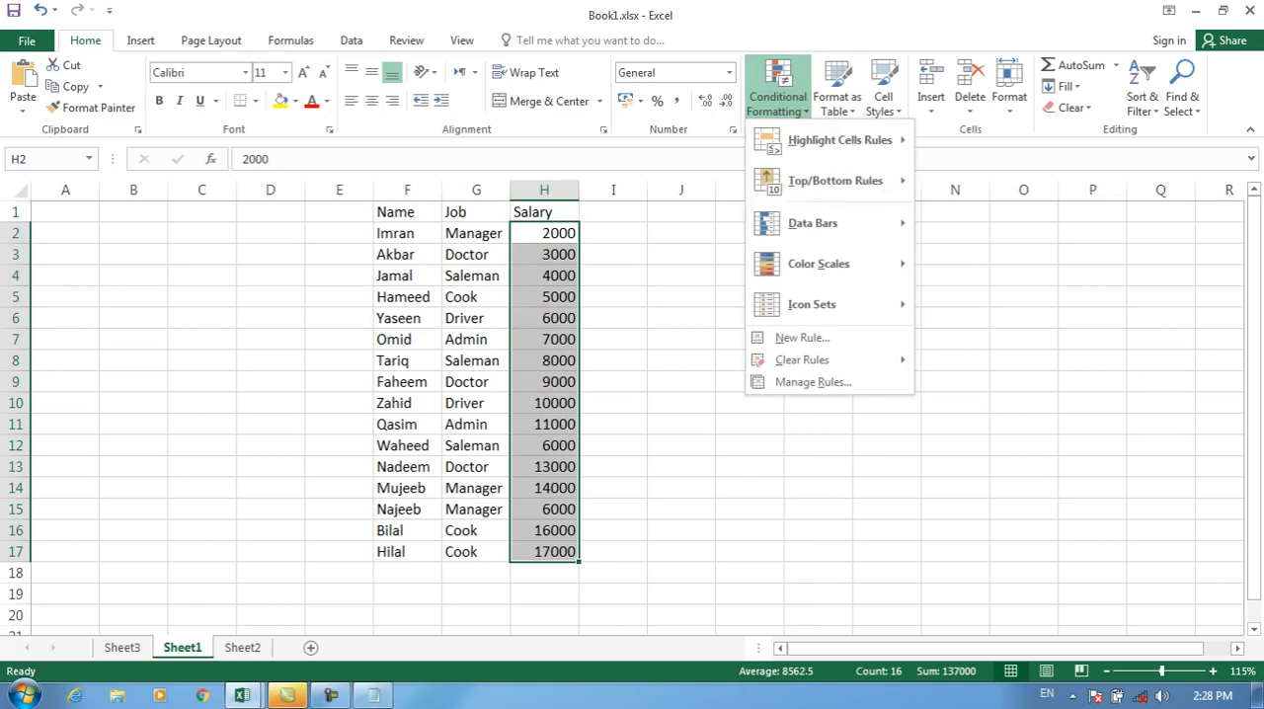
{"action": "left_click", "coordinate": [802, 337]}
{"action": "left_click", "coordinate": [875, 80]}
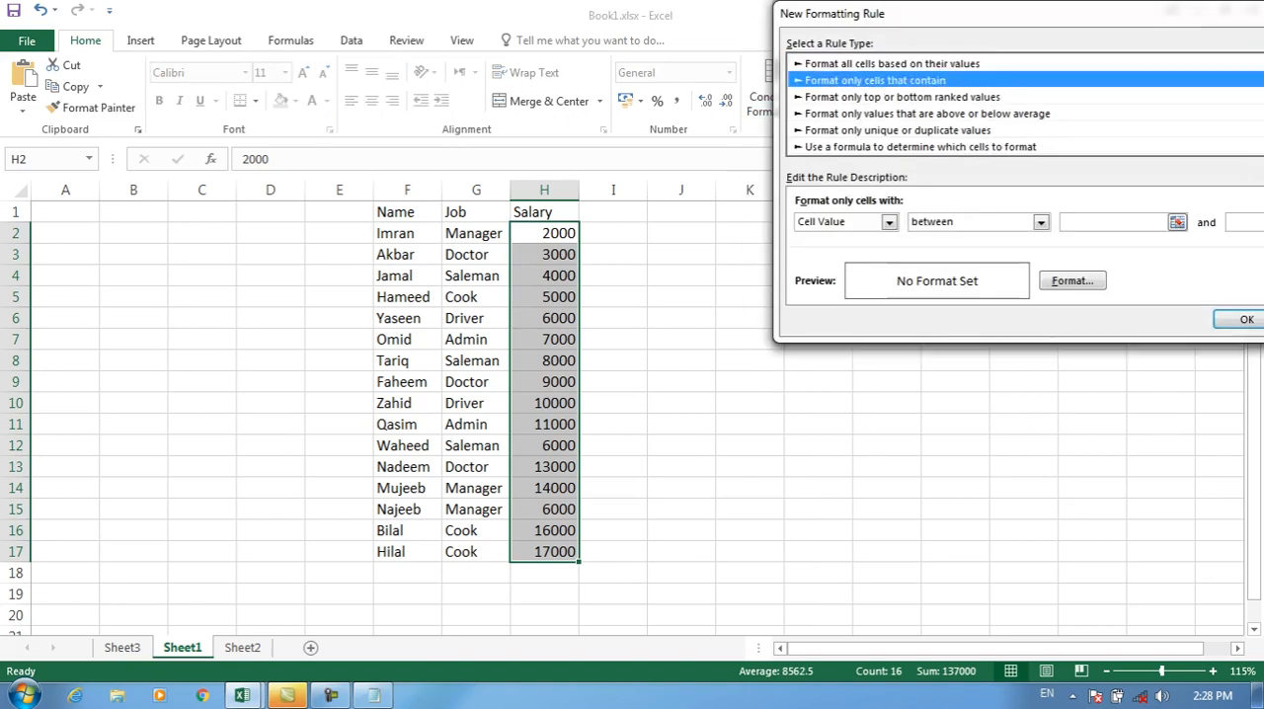
{"action": "left_click", "coordinate": [1040, 221]}
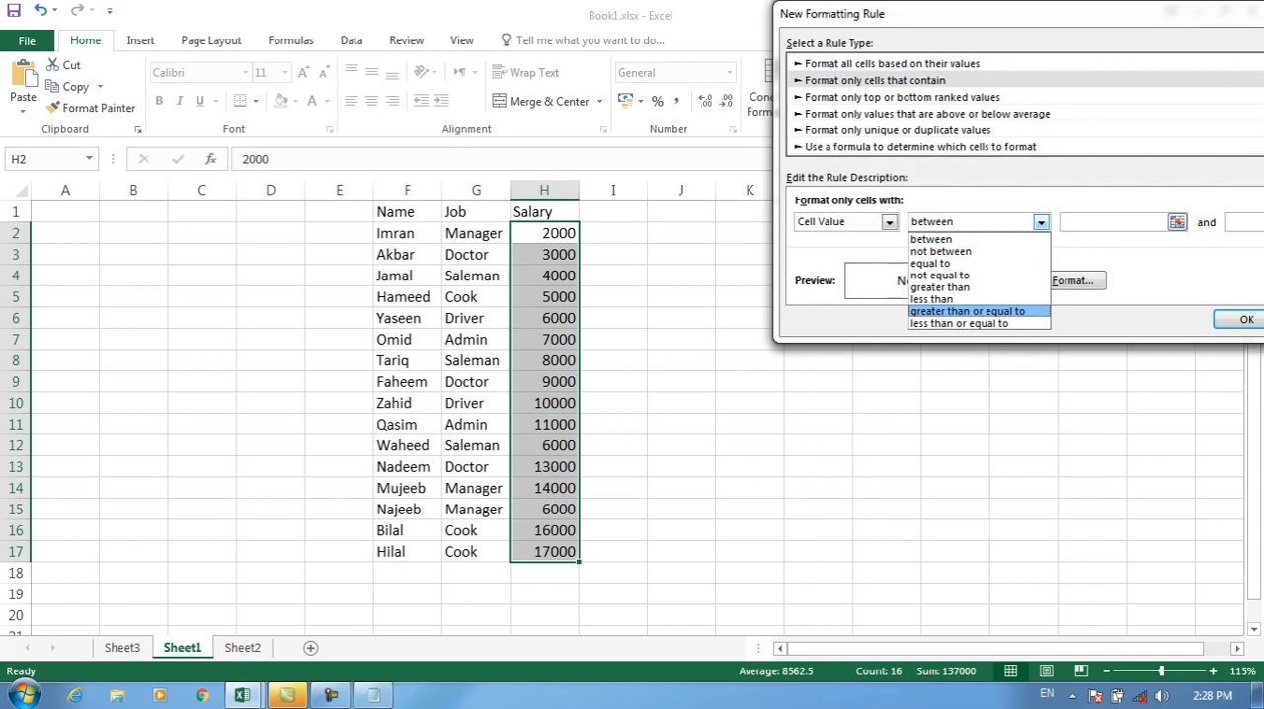
{"action": "left_click", "coordinate": [968, 312]}
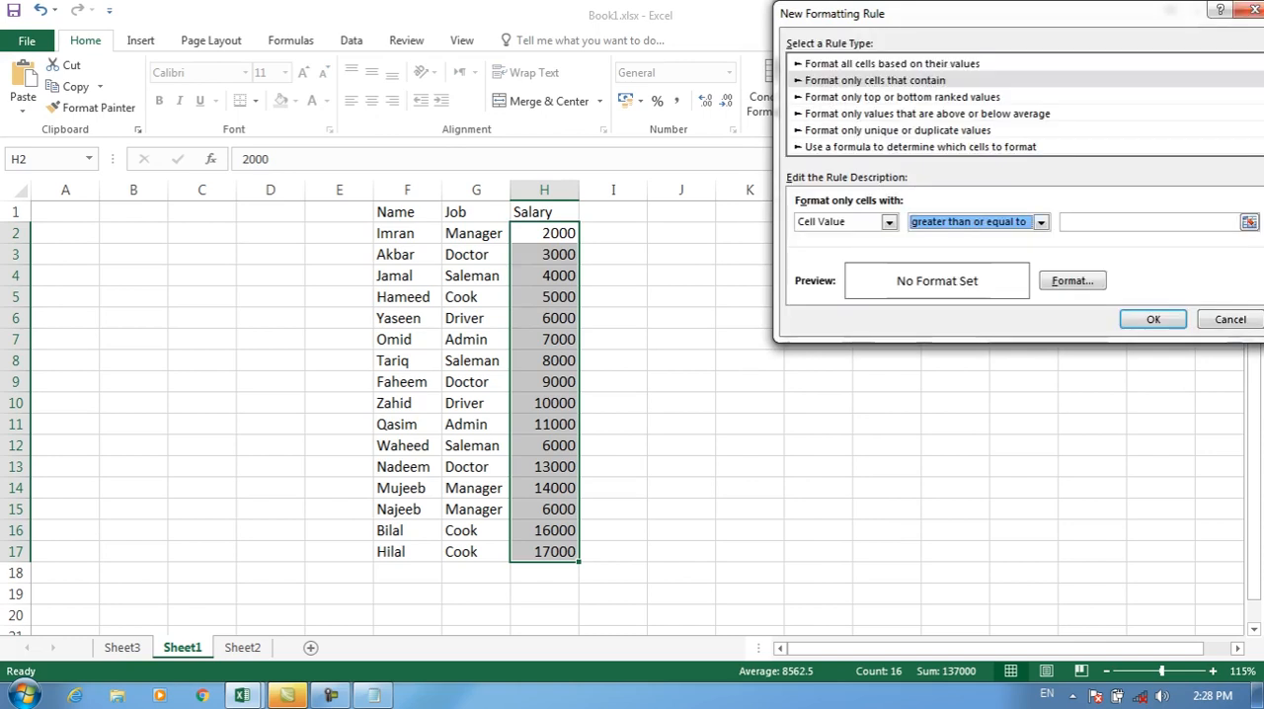
Step: Switch to Notepad, move its window clear of the rule dialog, and add the line "Greater than or equal (6000)"
{"action": "left_click", "coordinate": [373, 696]}
{"action": "left_click_drag", "start_coordinate": [553, 327], "coordinate": [789, 406]}
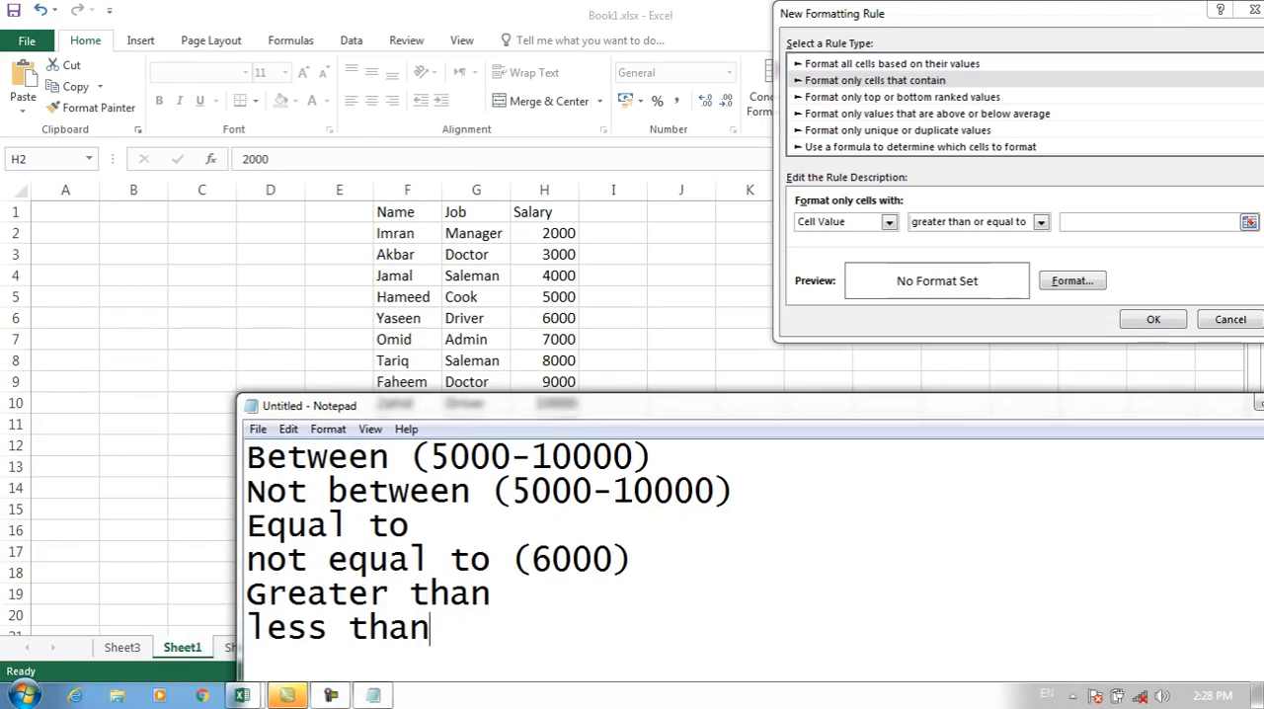
{"action": "key", "text": "Return"}
{"action": "type", "text": "Greathth"}
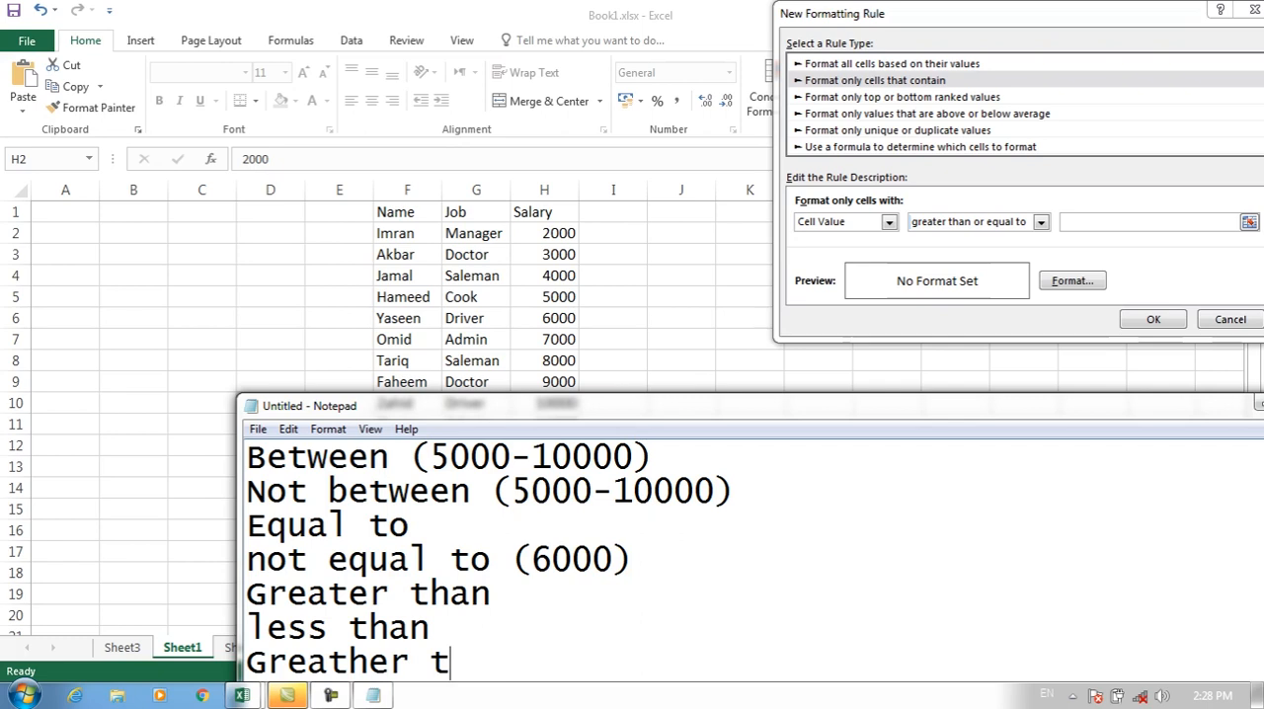
{"action": "key", "text": "BackSpace"}
{"action": "key", "text": "BackSpace"}
{"action": "key", "text": "BackSpace"}
{"action": "key", "text": "BackSpace"}
{"action": "key", "text": "BackSpace"}
{"action": "key", "text": "BackSpace"}
{"action": "type", "text": "er "}
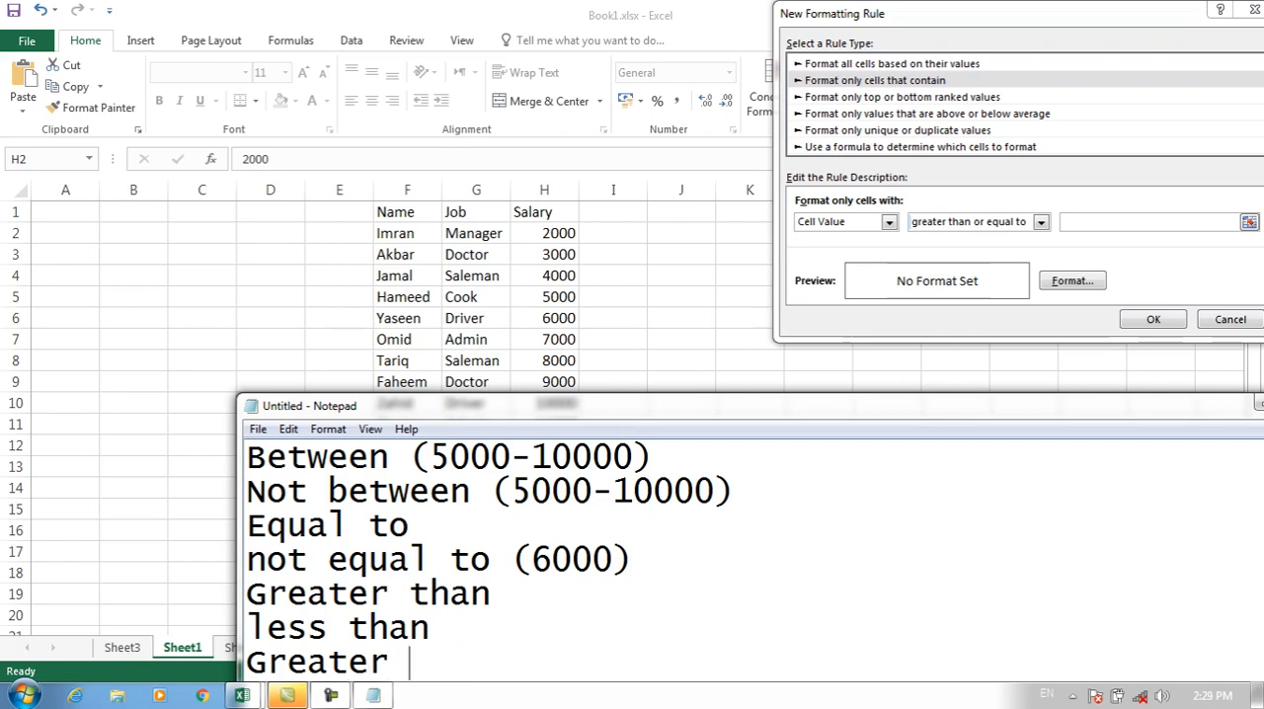
{"action": "type", "text": "than or equal ("}
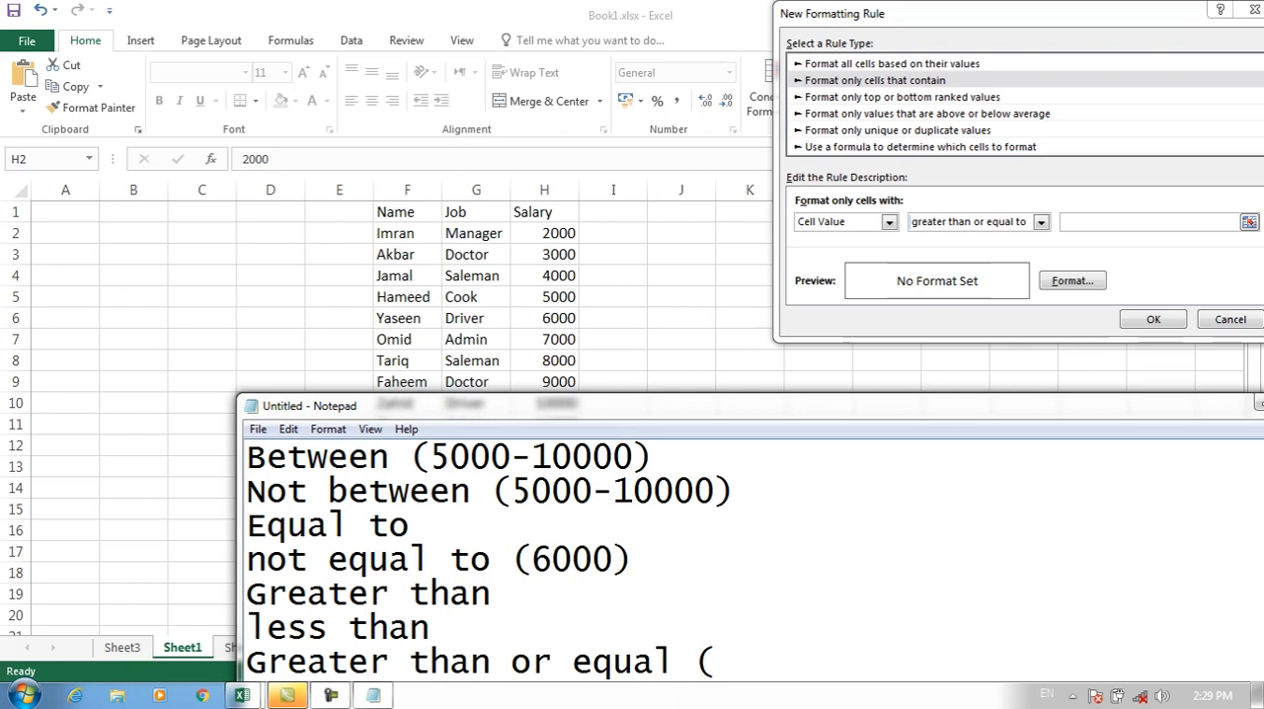
{"action": "type", "text": "6000)"}
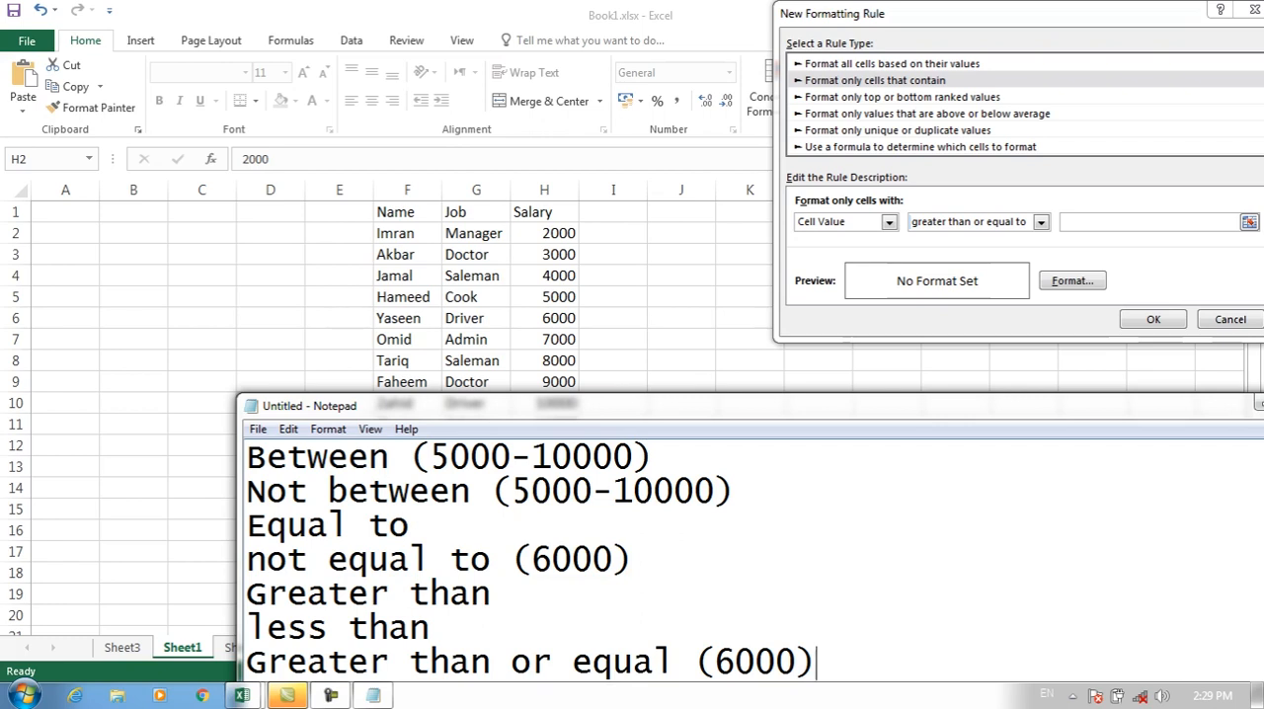
Step: Reposition the Notepad window, correct the last line to "Greater than or equal to (6000)", and return to Excel's rule dialog
{"action": "left_click_drag", "start_coordinate": [612, 406], "coordinate": [646, 308]}
{"action": "left_click_drag", "start_coordinate": [524, 565], "coordinate": [281, 565]}
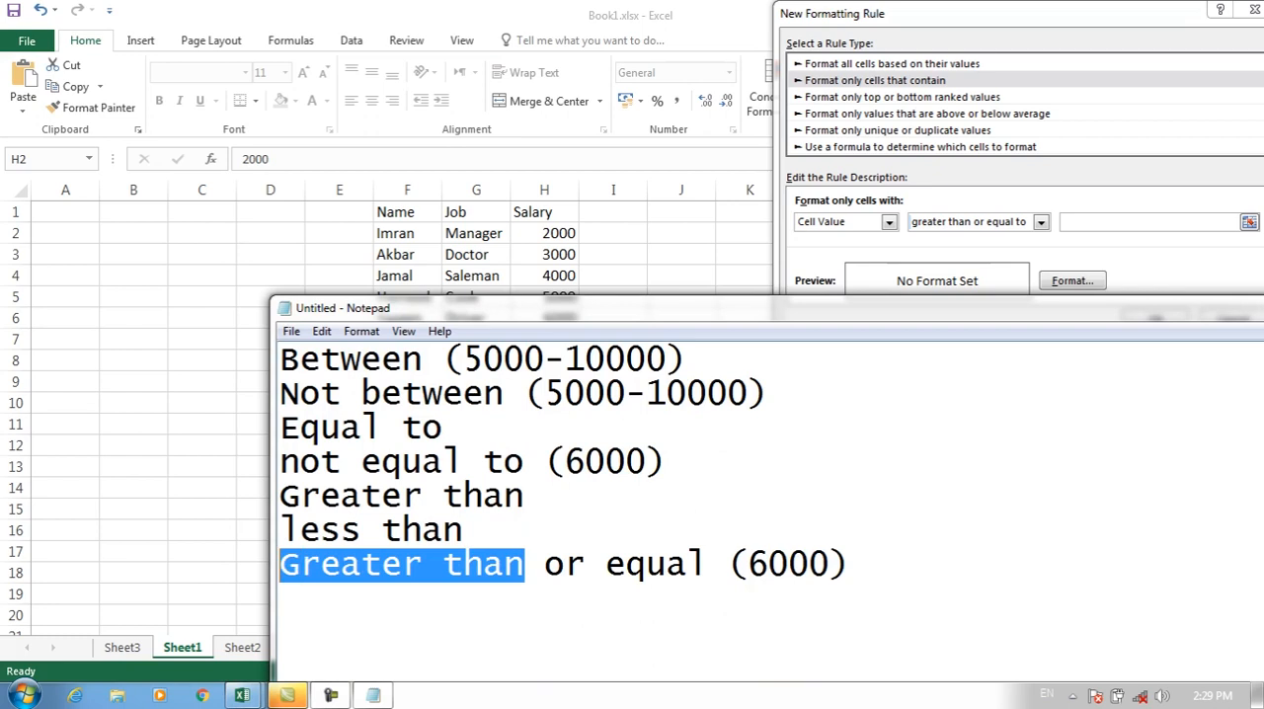
{"action": "left_click", "coordinate": [707, 565]}
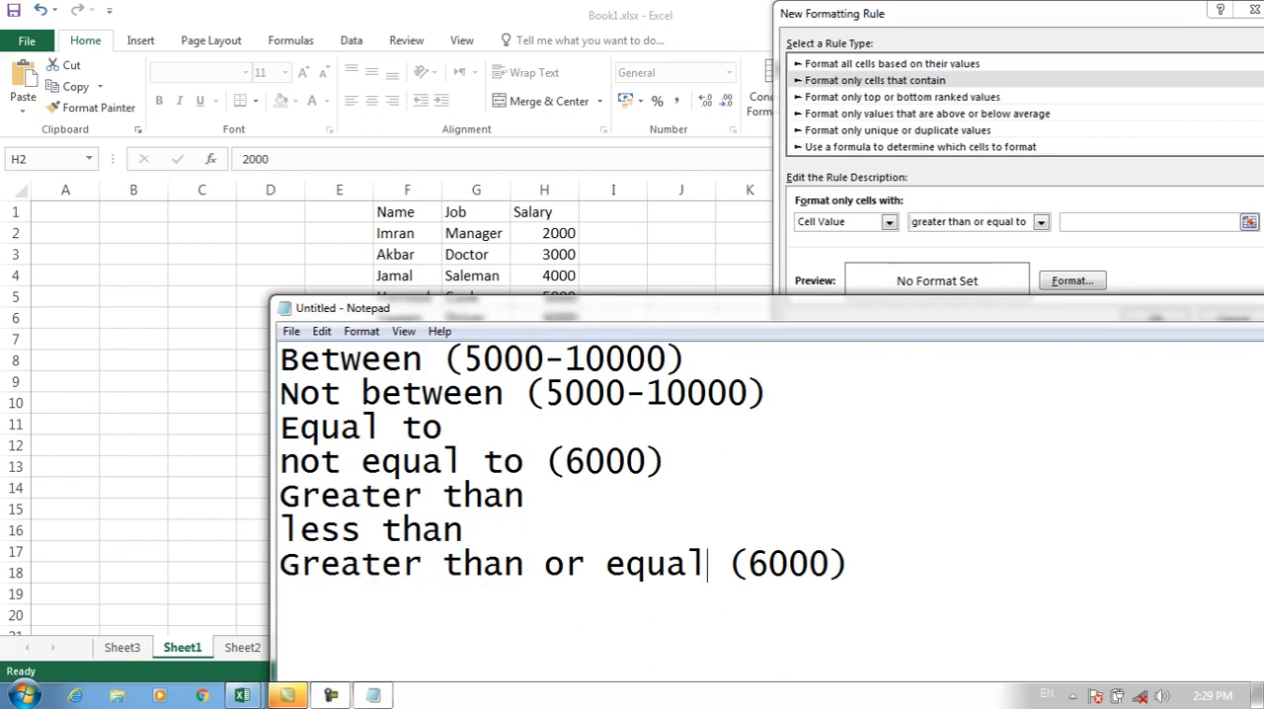
{"action": "type", "text": "to"}
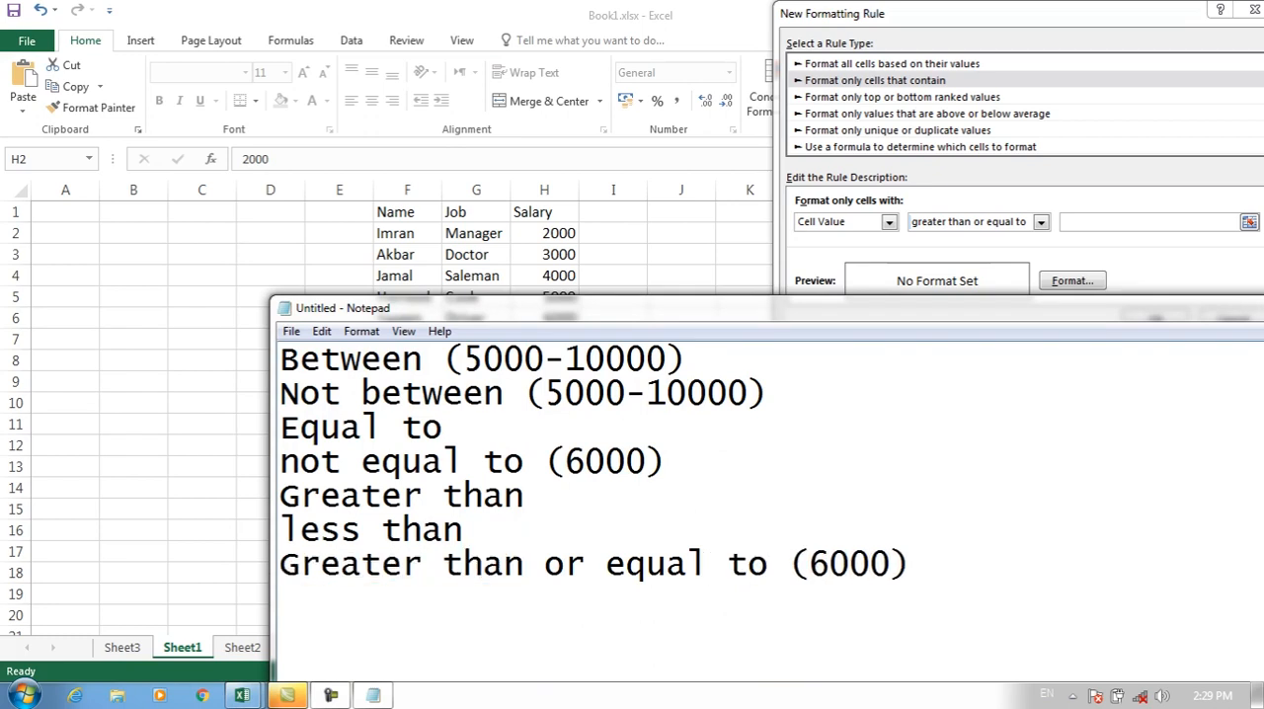
{"action": "left_click_drag", "start_coordinate": [911, 565], "coordinate": [606, 565]}
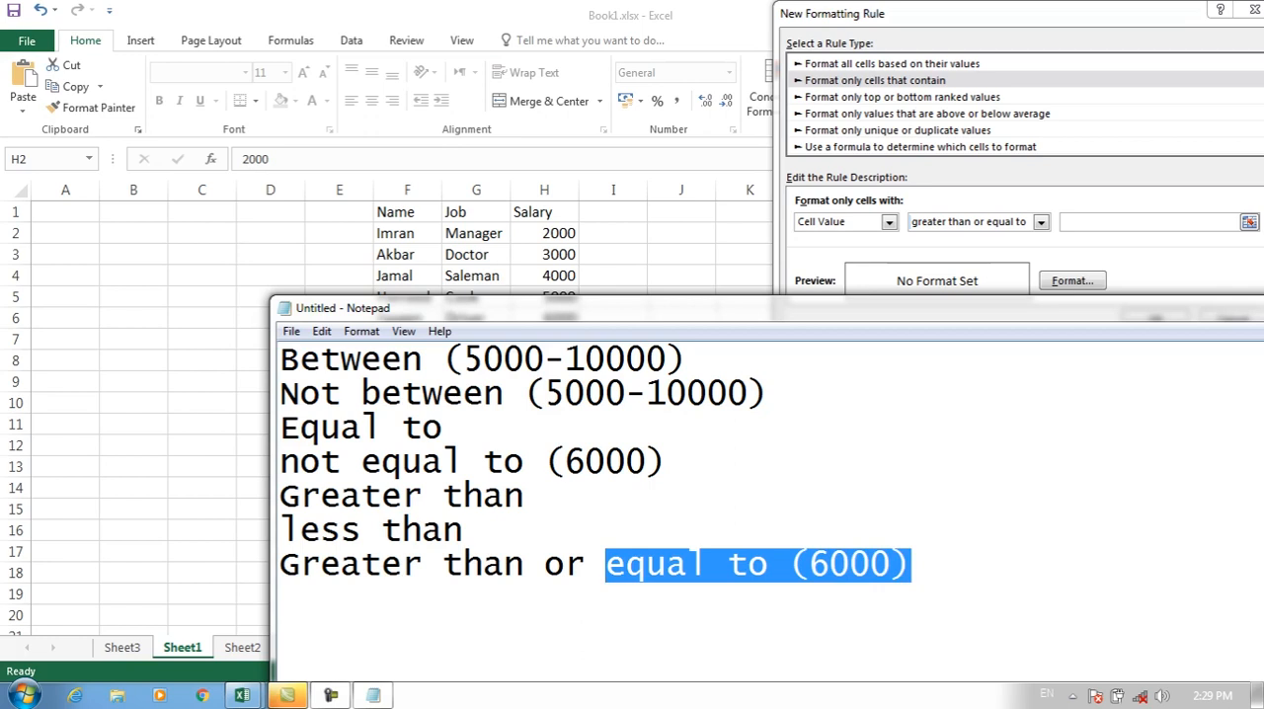
{"action": "key", "text": "alt+Tab"}
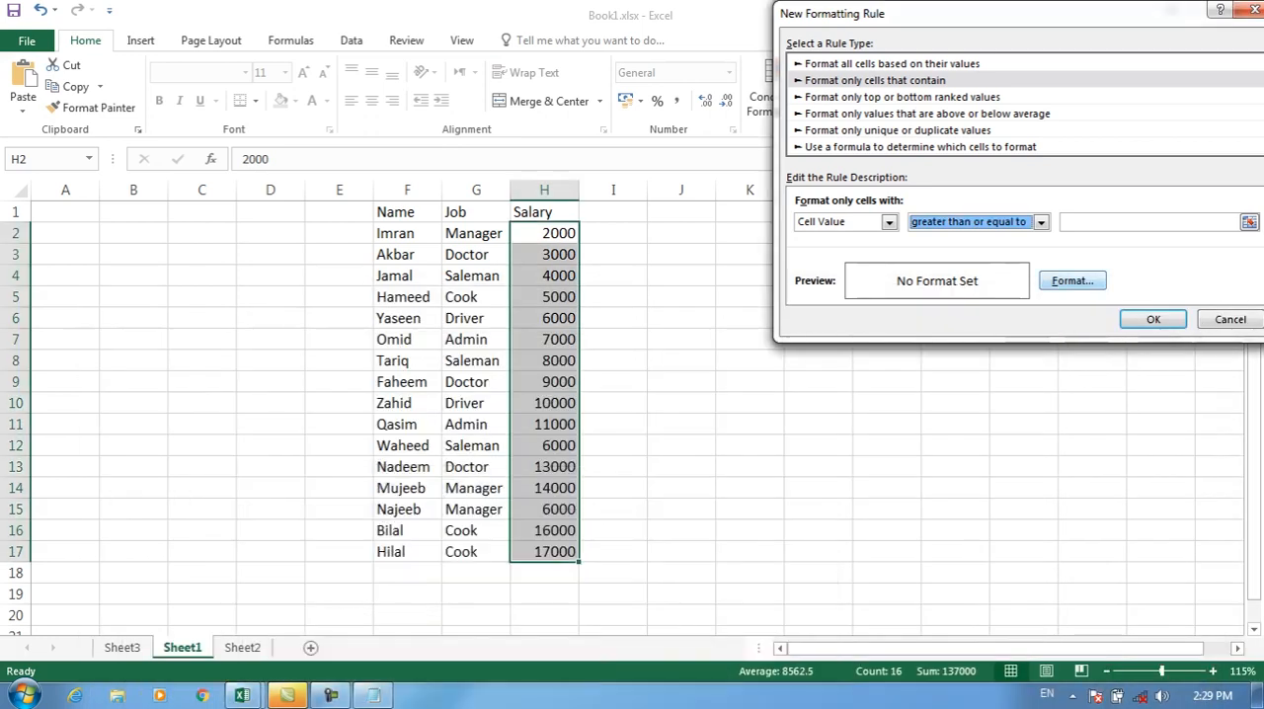
Step: Set the greater than or equal to rule's value to 6000 with a yellow fill and apply it to H2:H17
{"action": "left_click", "coordinate": [1116, 223]}
{"action": "type", "text": "6000"}
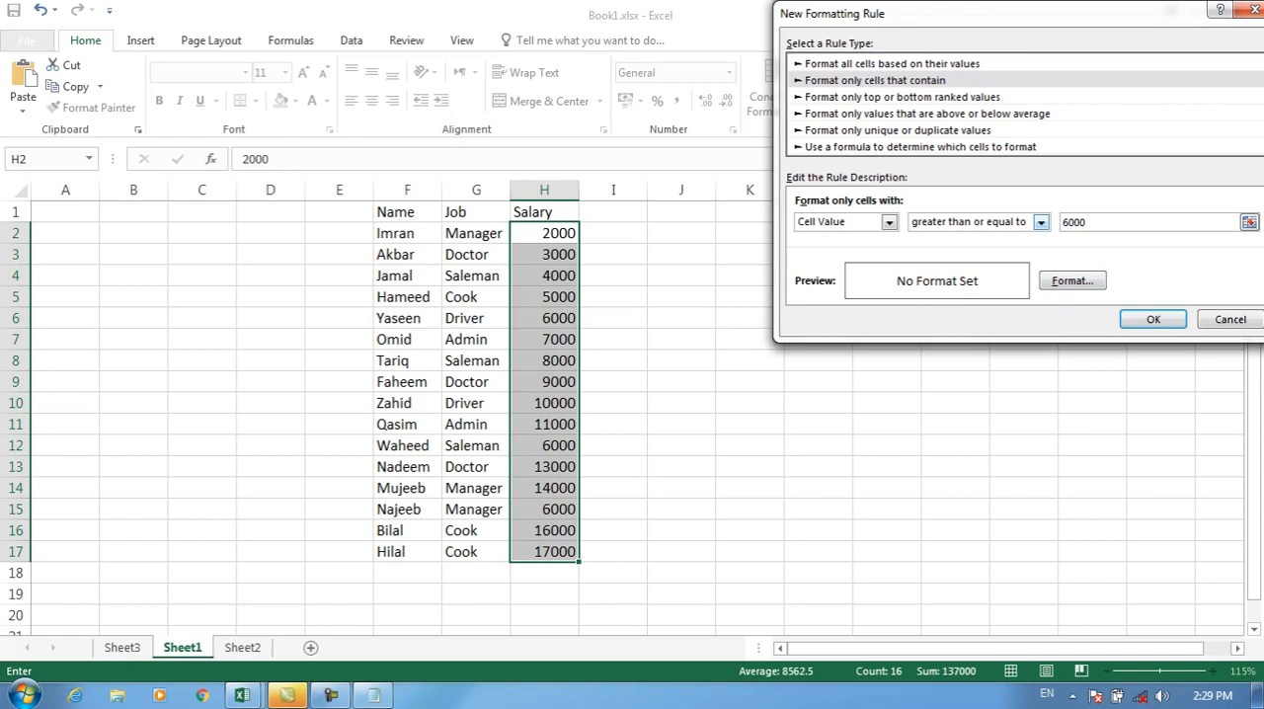
{"action": "left_click", "coordinate": [1073, 281]}
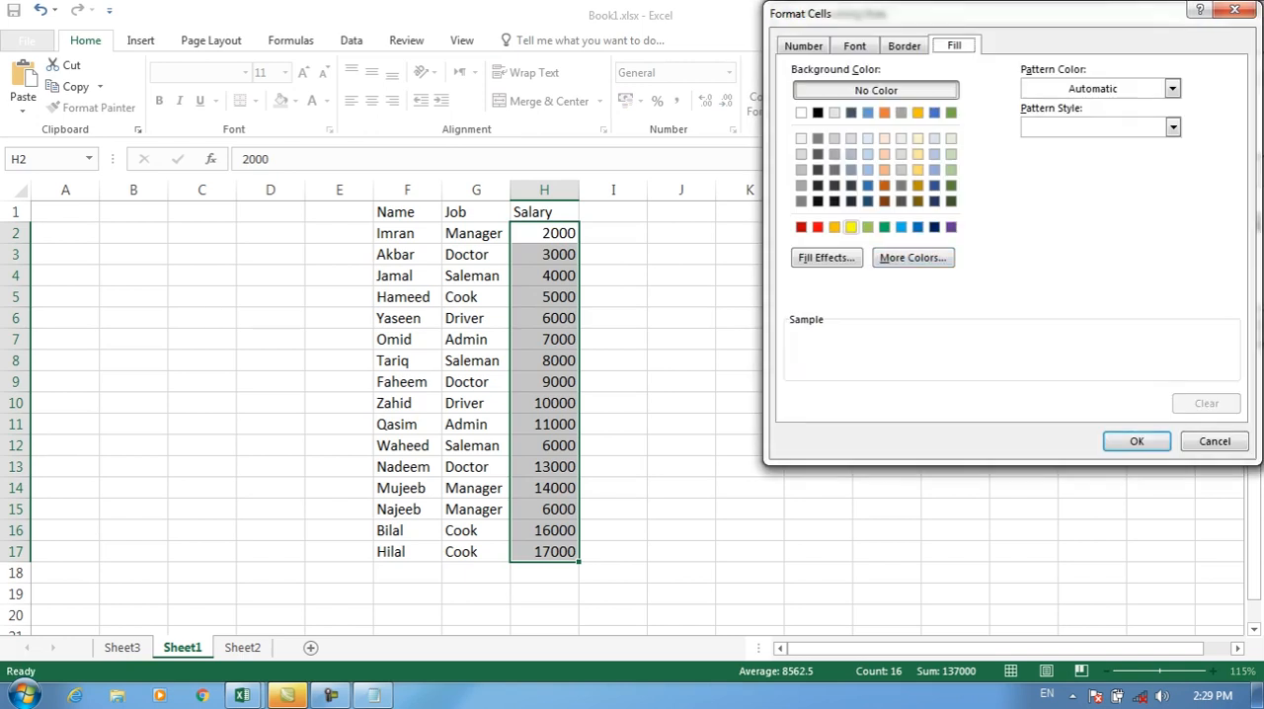
{"action": "left_click", "coordinate": [851, 227]}
{"action": "left_click", "coordinate": [1137, 441]}
{"action": "key", "text": "Return"}
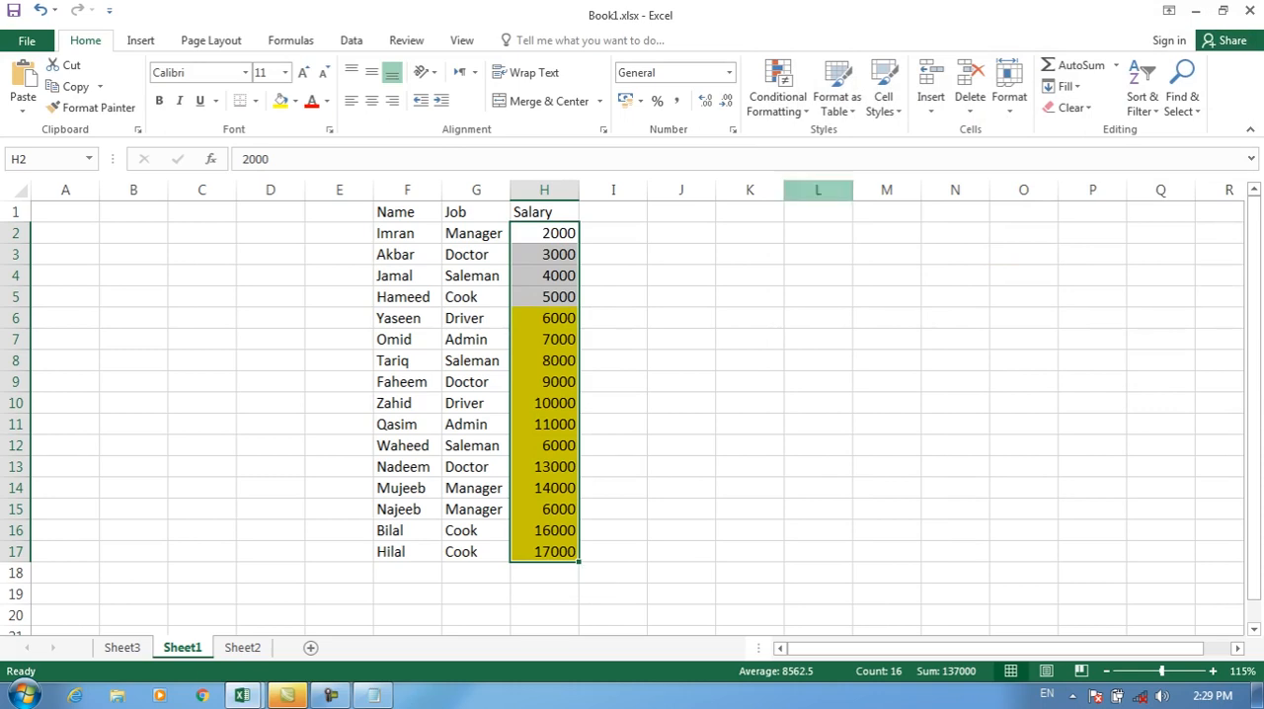
Step: Clear the yellow greater than or equal to rule from the selected salary cells H2:H17
{"action": "left_click", "coordinate": [778, 96]}
{"action": "mouse_move", "coordinate": [802, 359]}
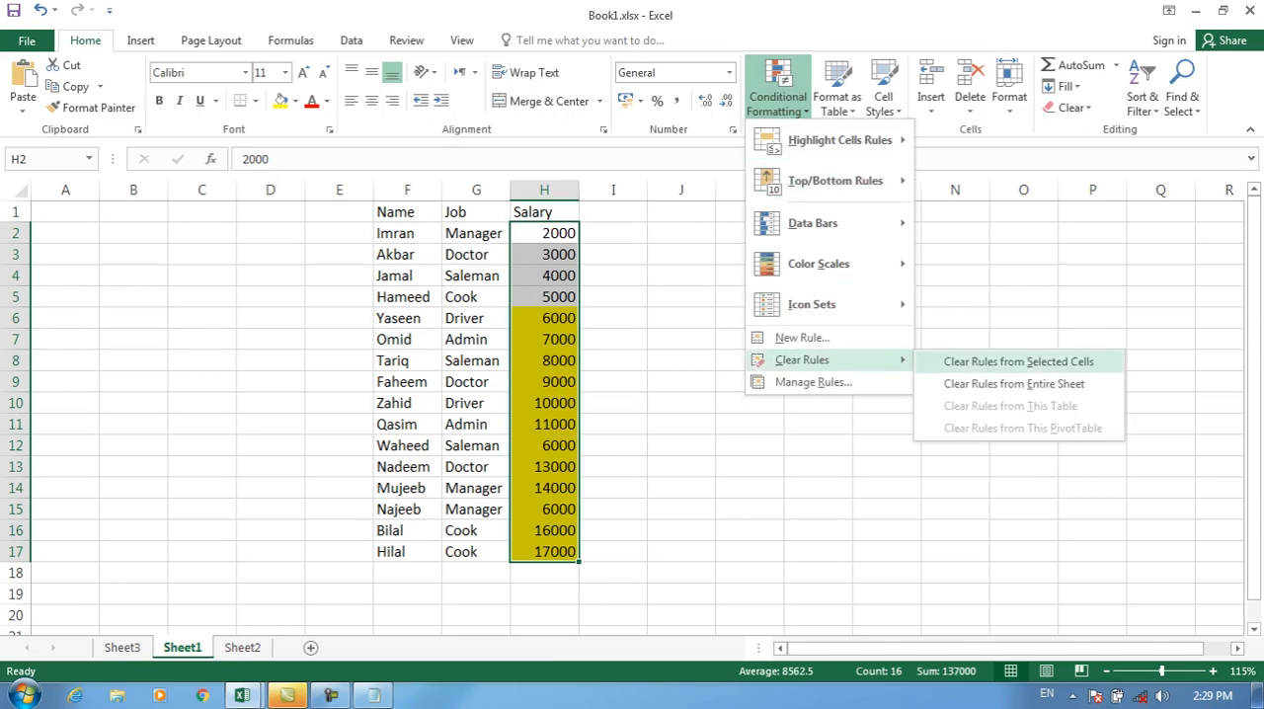
{"action": "left_click", "coordinate": [1018, 362]}
Step: Start a "Format only cells that contain" rule for H2:H17 using the less than or equal to condition
{"action": "left_click", "coordinate": [778, 96]}
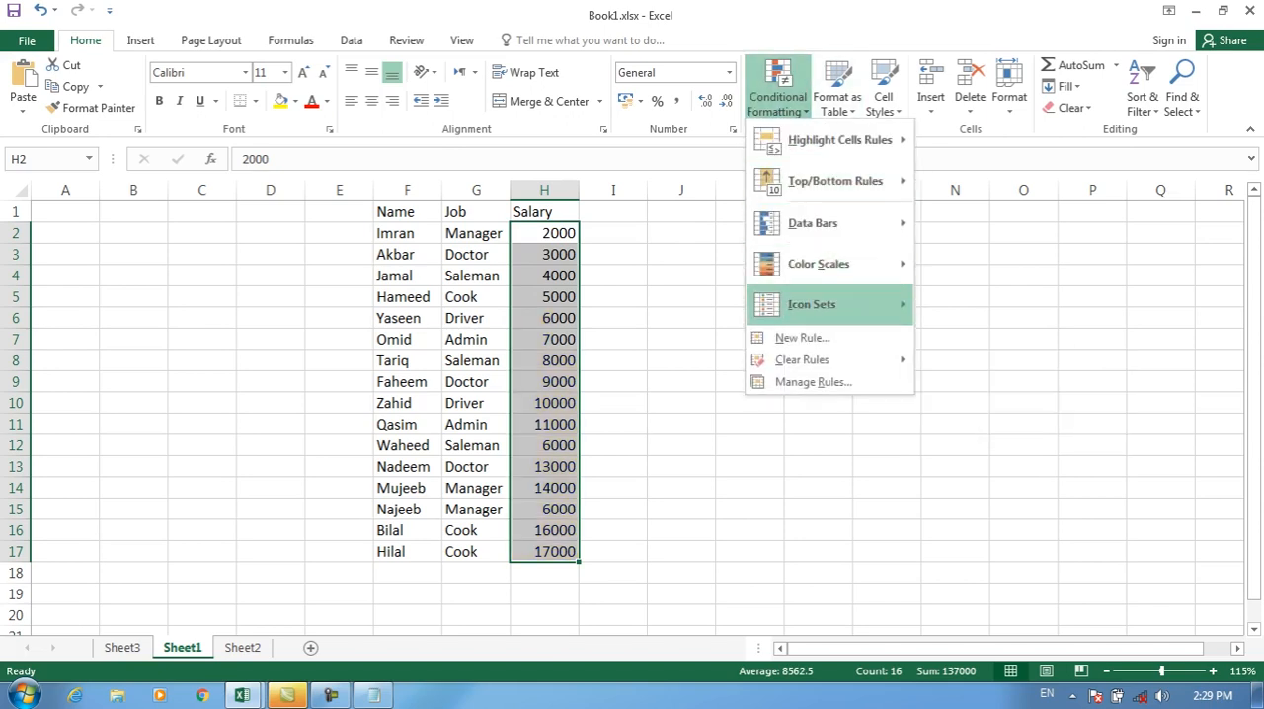
{"action": "left_click", "coordinate": [802, 338]}
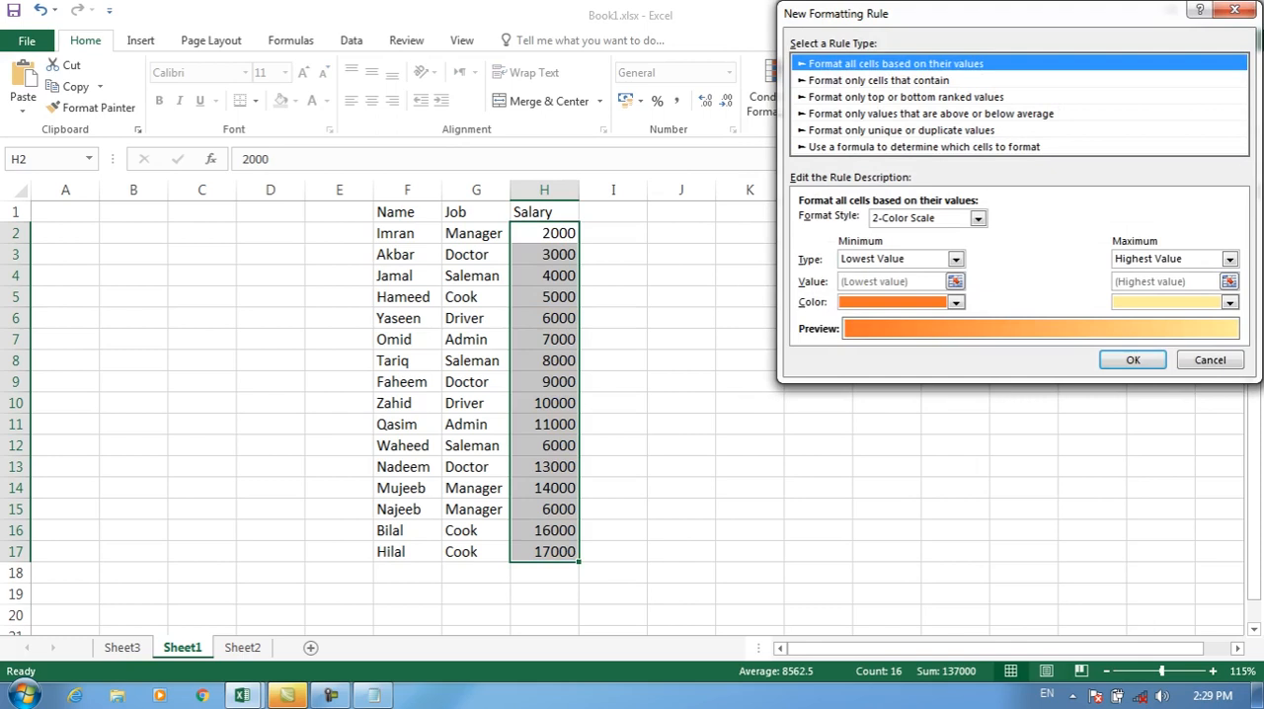
{"action": "left_click", "coordinate": [879, 81]}
{"action": "left_click", "coordinate": [1044, 222]}
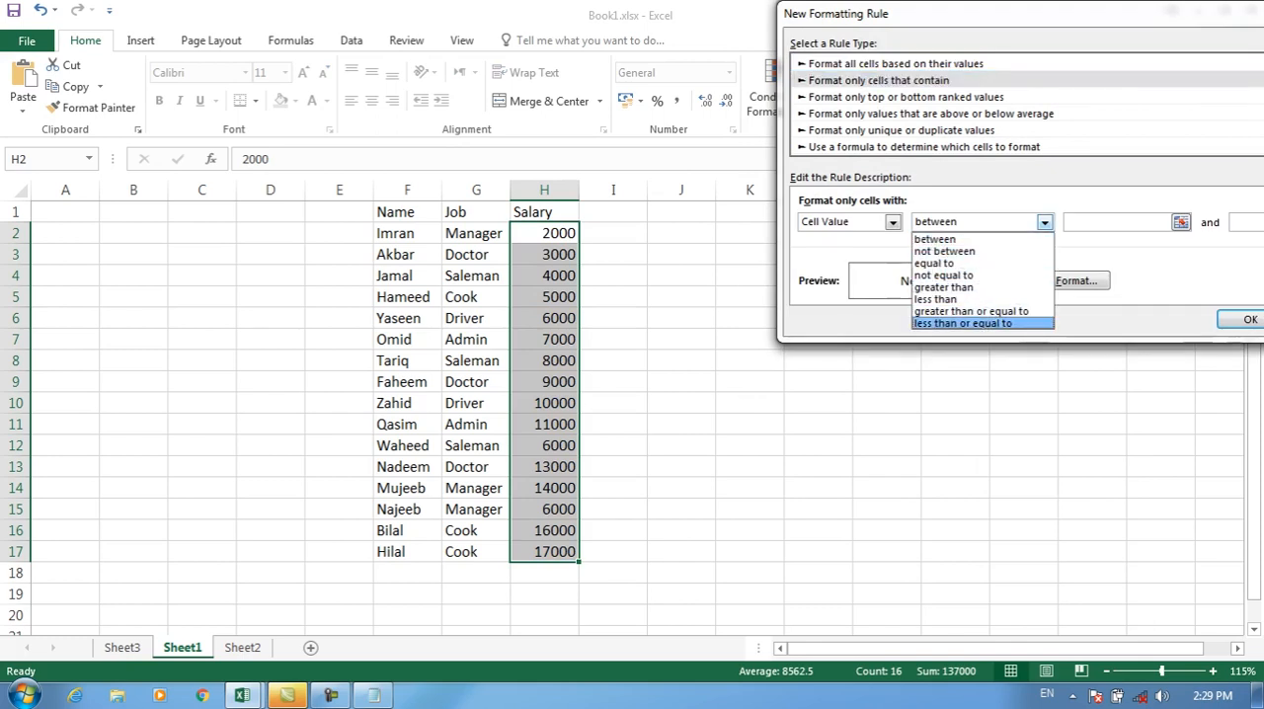
{"action": "key", "text": "Return"}
{"action": "key", "text": "Tab"}
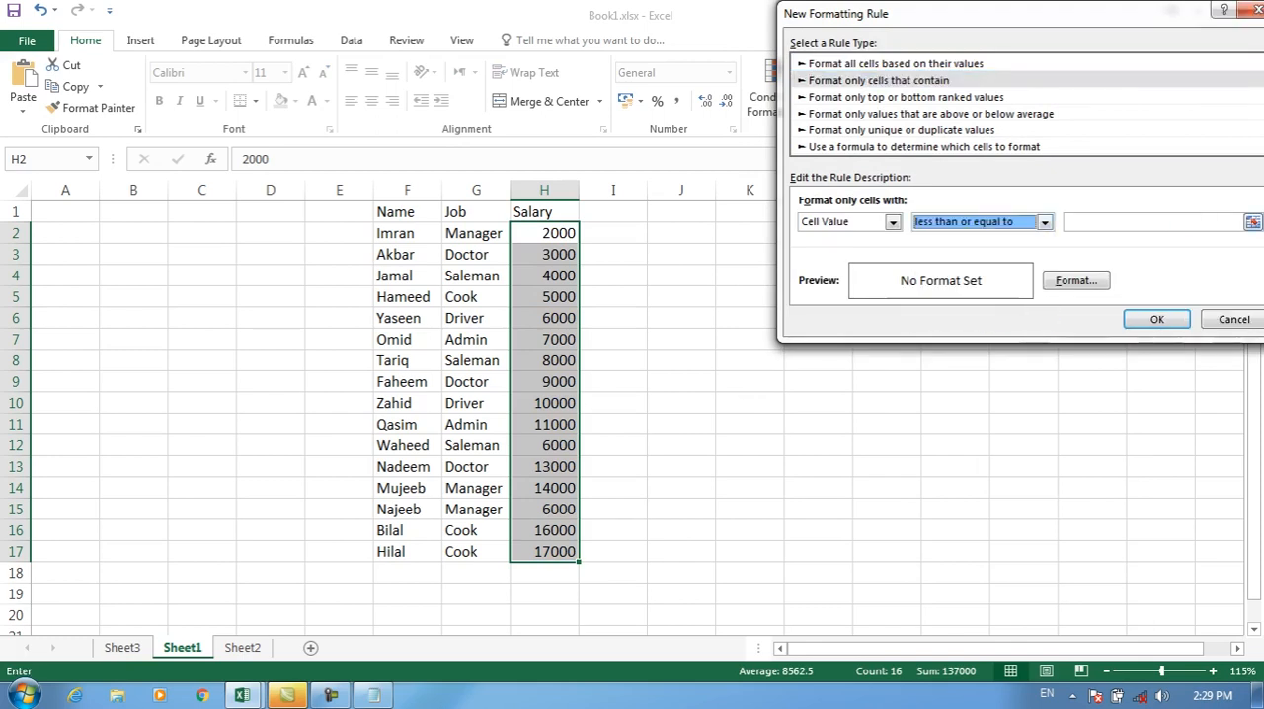
Step: Set the less than or equal to rule's value to 6000 with a light green fill and apply it to H2:H17
{"action": "type", "text": "6000"}
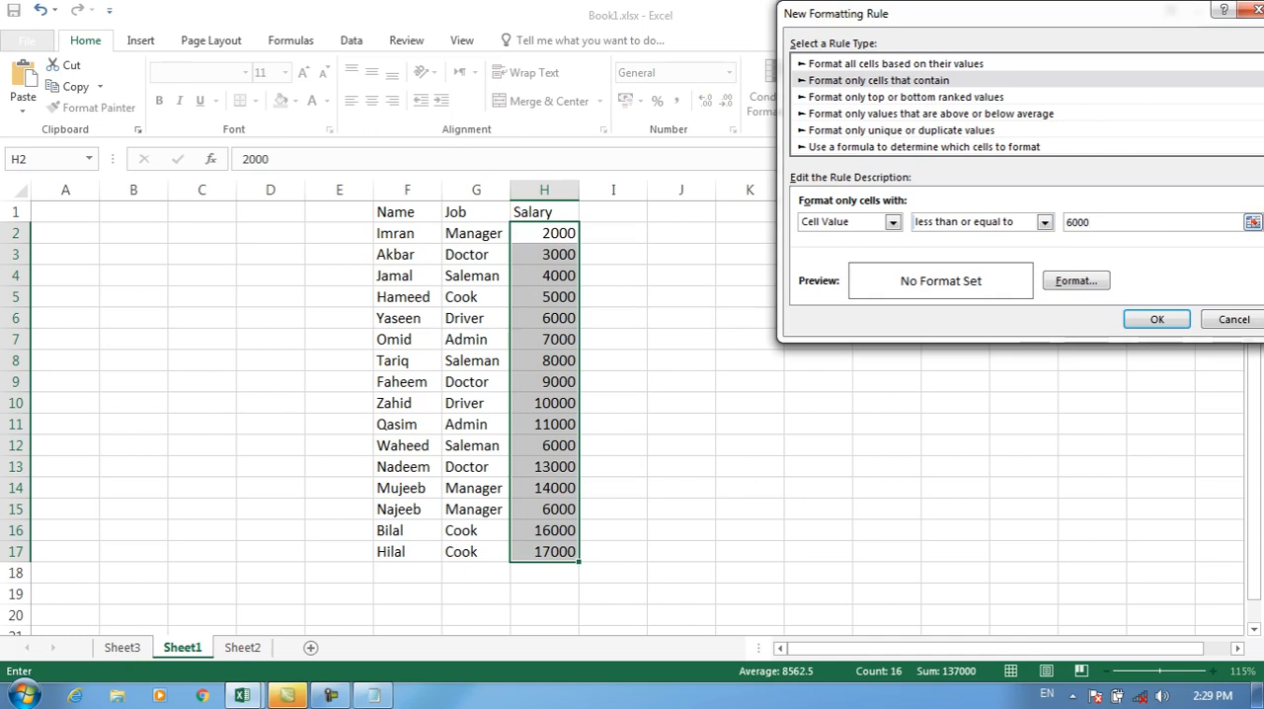
{"action": "left_click", "coordinate": [1077, 281]}
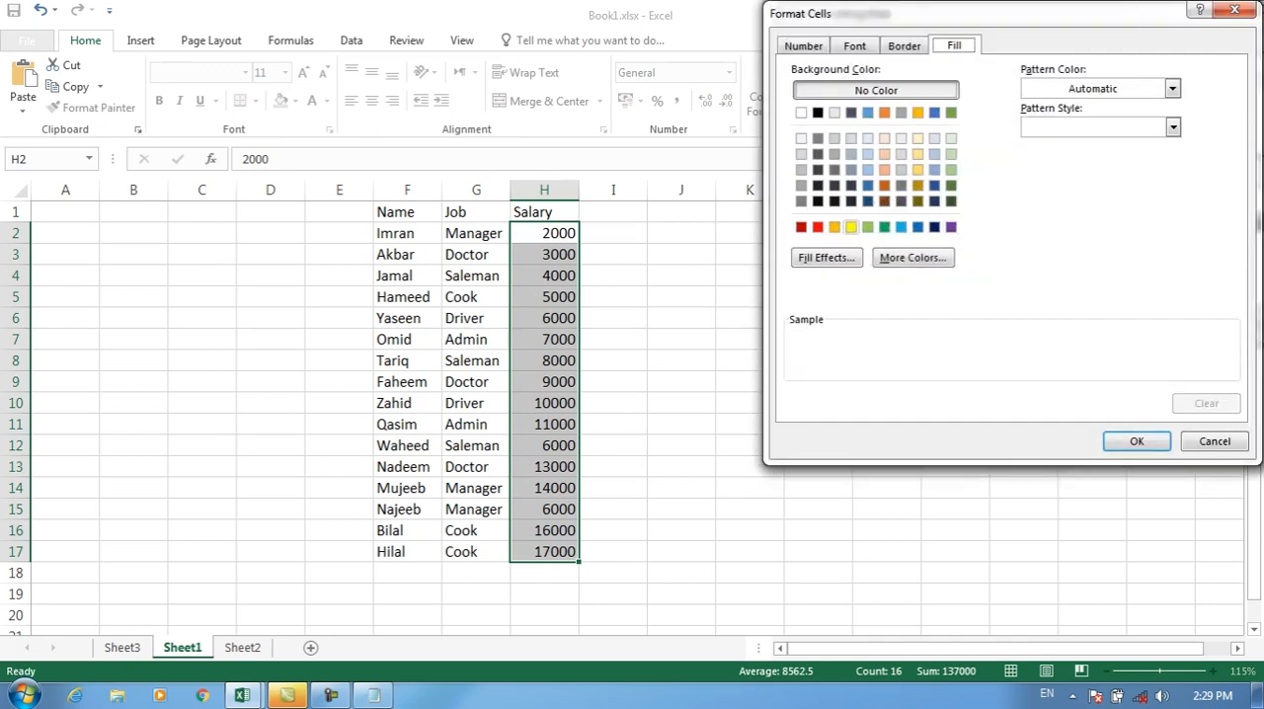
{"action": "left_click", "coordinate": [868, 227]}
{"action": "key", "text": "Return"}
{"action": "key", "text": "Return"}
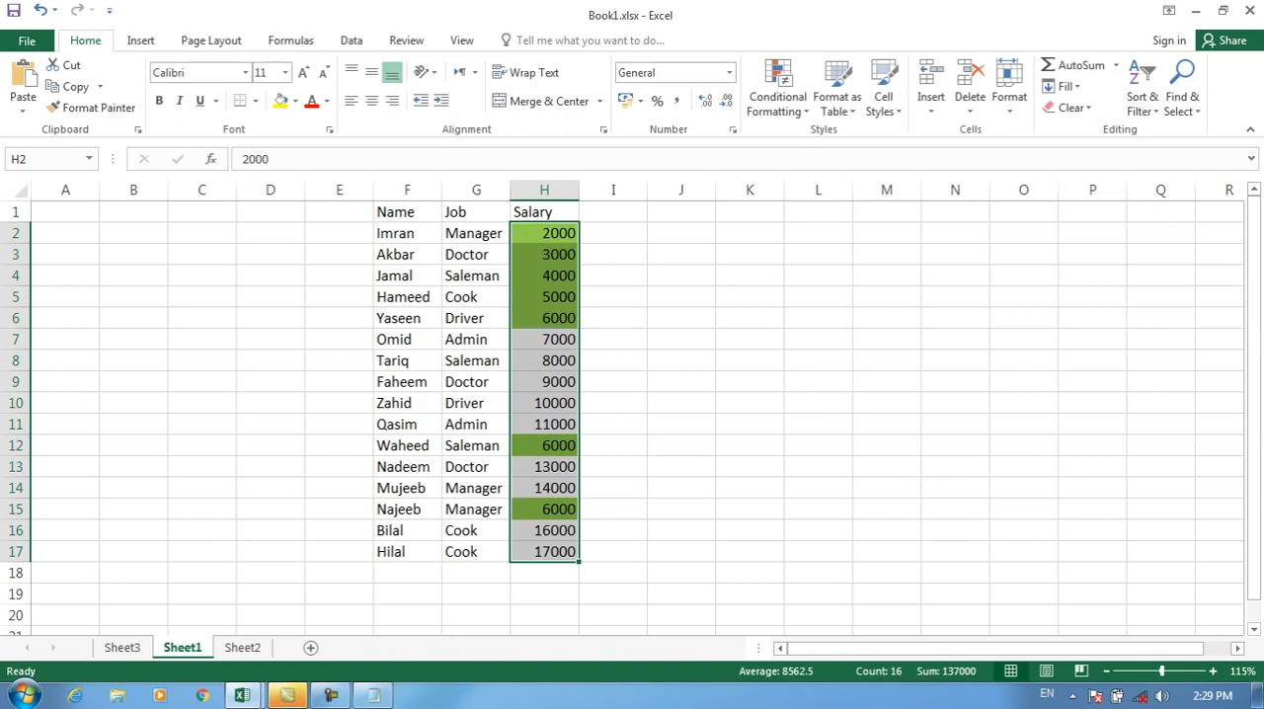
Step: Clear the green less than or equal to rule from the selected salary cells H2:H17
{"action": "left_click", "coordinate": [777, 96]}
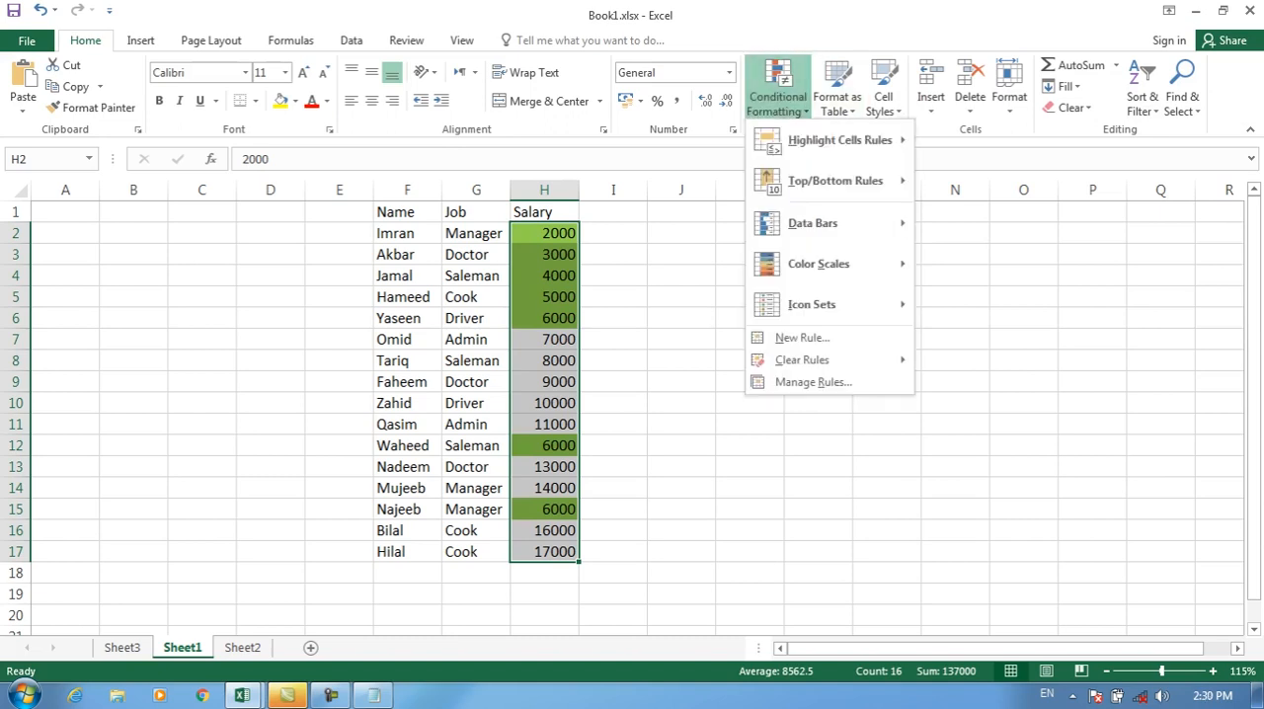
{"action": "mouse_move", "coordinate": [820, 360]}
{"action": "left_click", "coordinate": [1018, 362]}
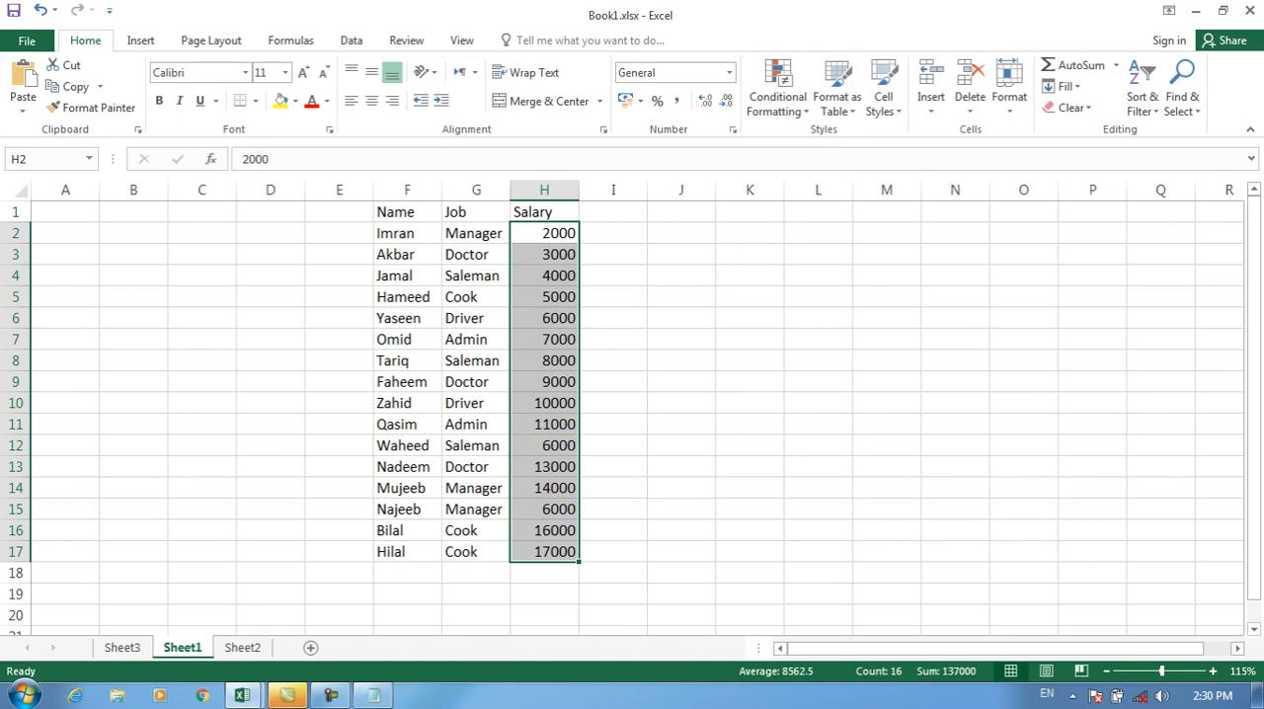
{"action": "left_click", "coordinate": [777, 96]}
{"action": "left_click", "coordinate": [802, 338]}
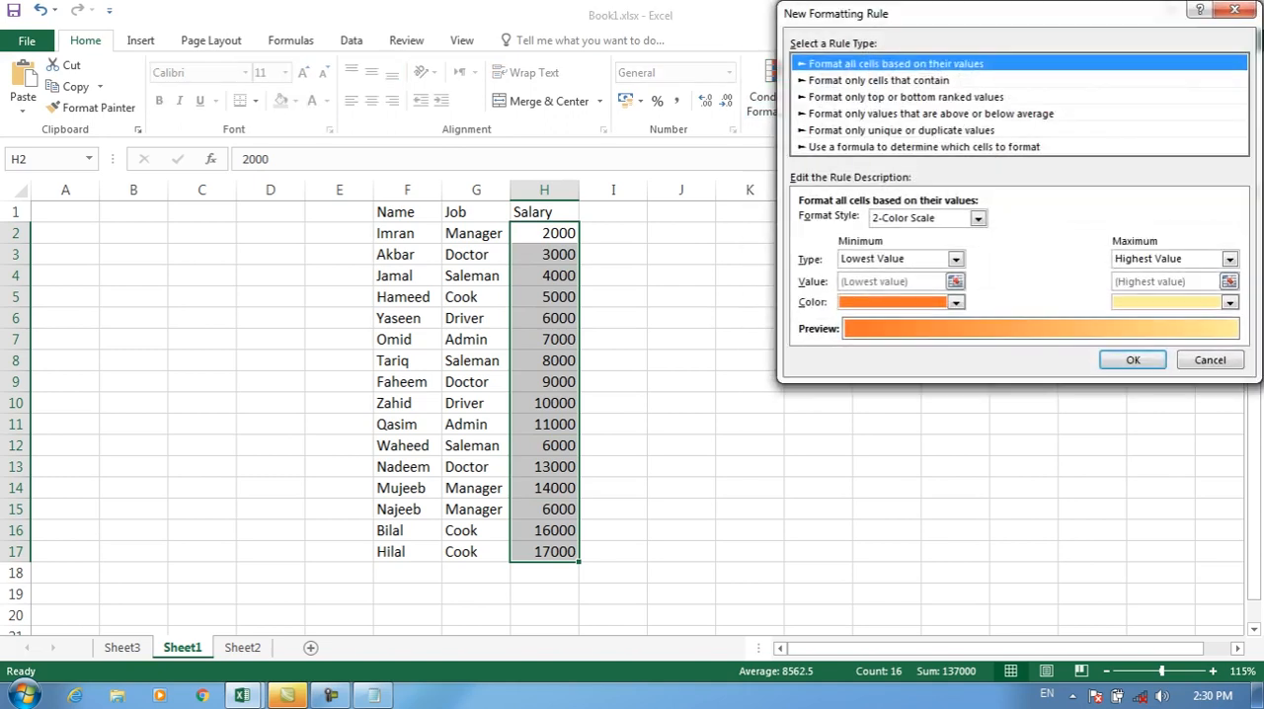
{"action": "left_click", "coordinate": [879, 80]}
{"action": "left_click", "coordinate": [893, 222]}
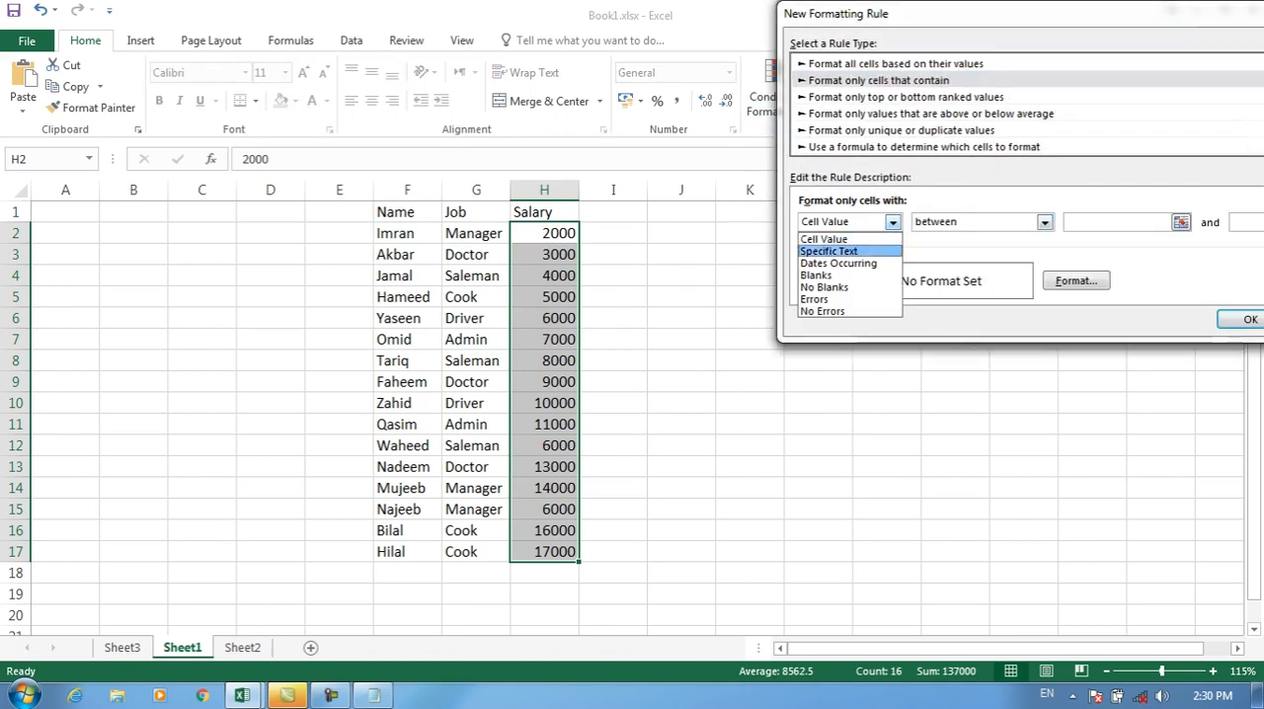
{"action": "left_click", "coordinate": [831, 251]}
{"action": "left_click", "coordinate": [1004, 222]}
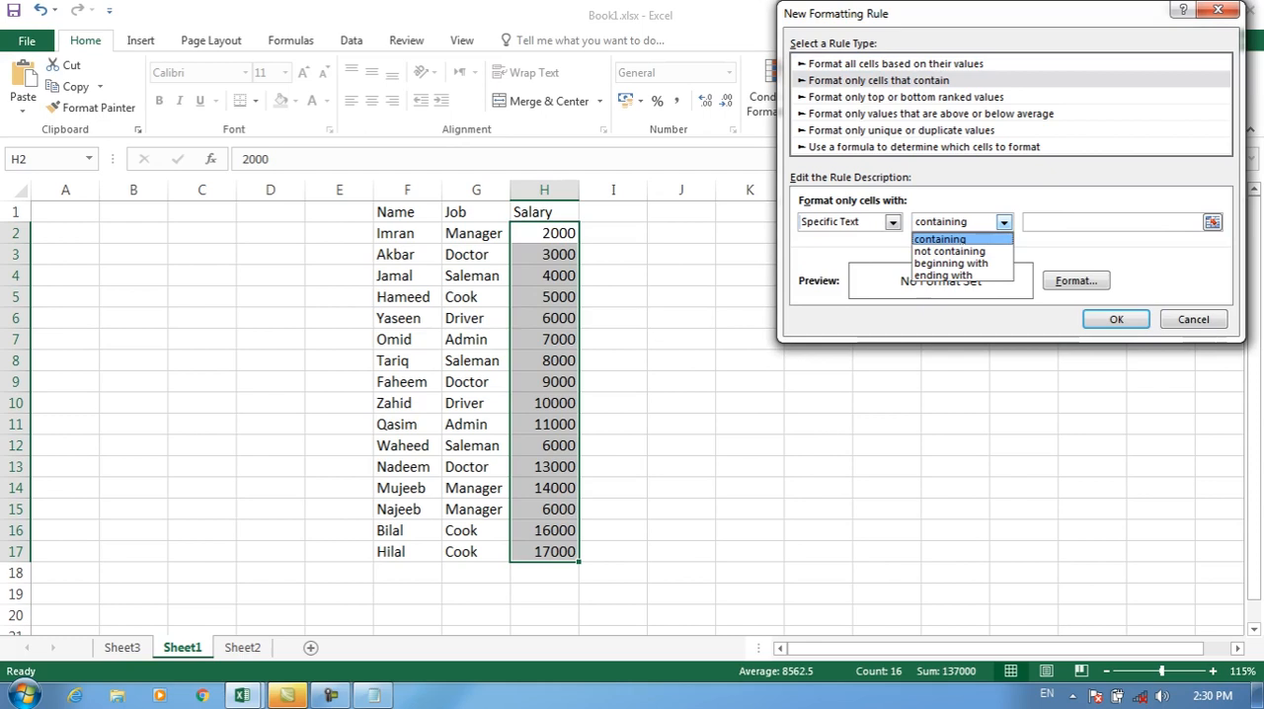
{"action": "left_click", "coordinate": [939, 239]}
{"action": "left_click", "coordinate": [893, 222]}
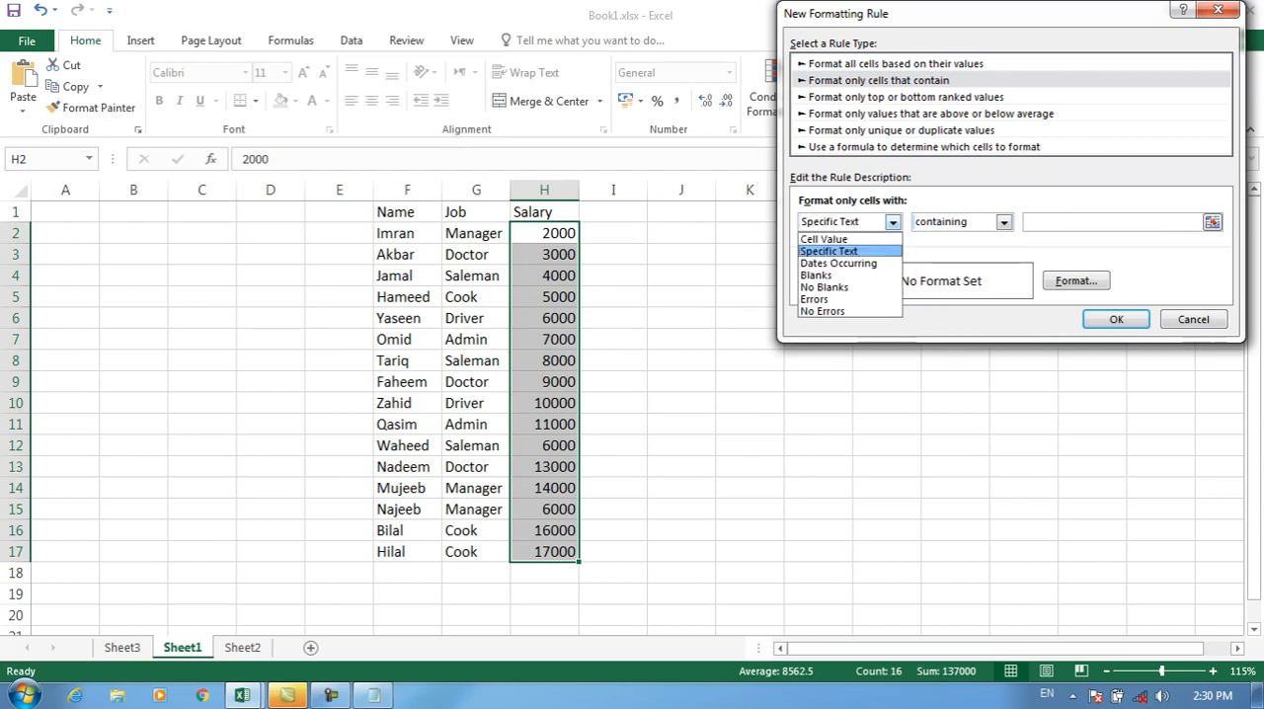
{"action": "left_click", "coordinate": [832, 251]}
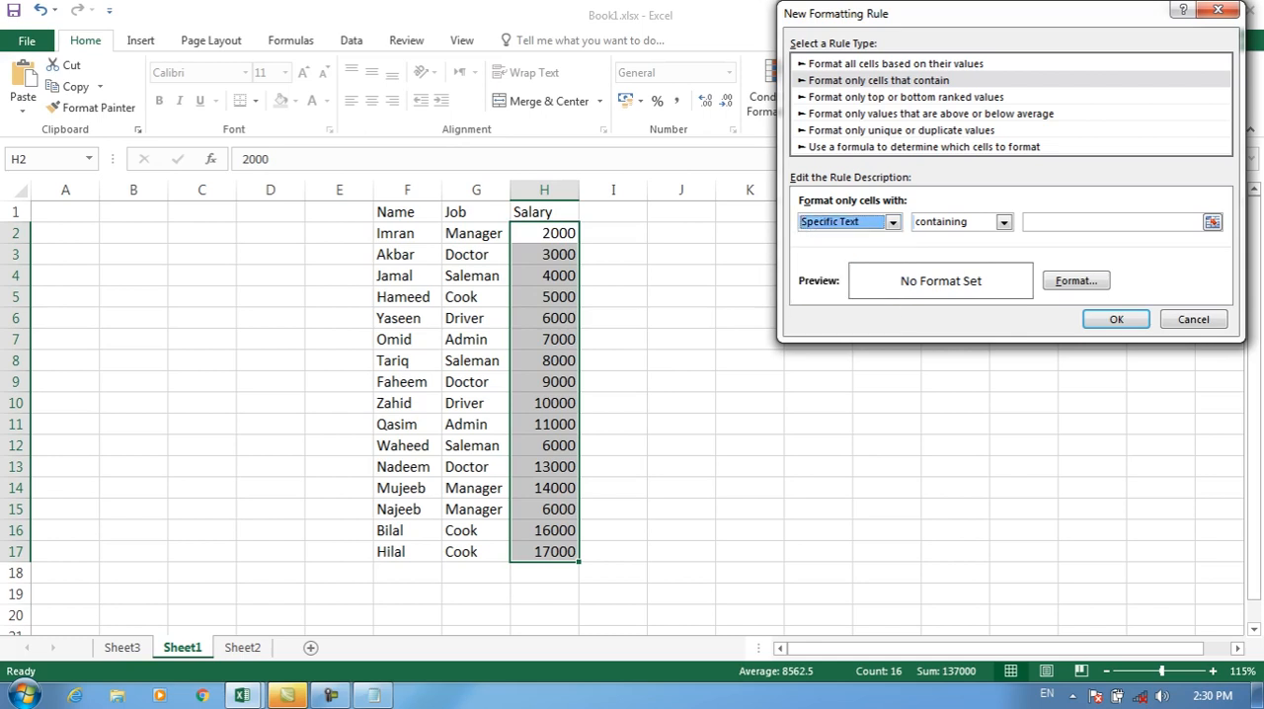
{"action": "left_click_drag", "start_coordinate": [949, 15], "coordinate": [817, 8]}
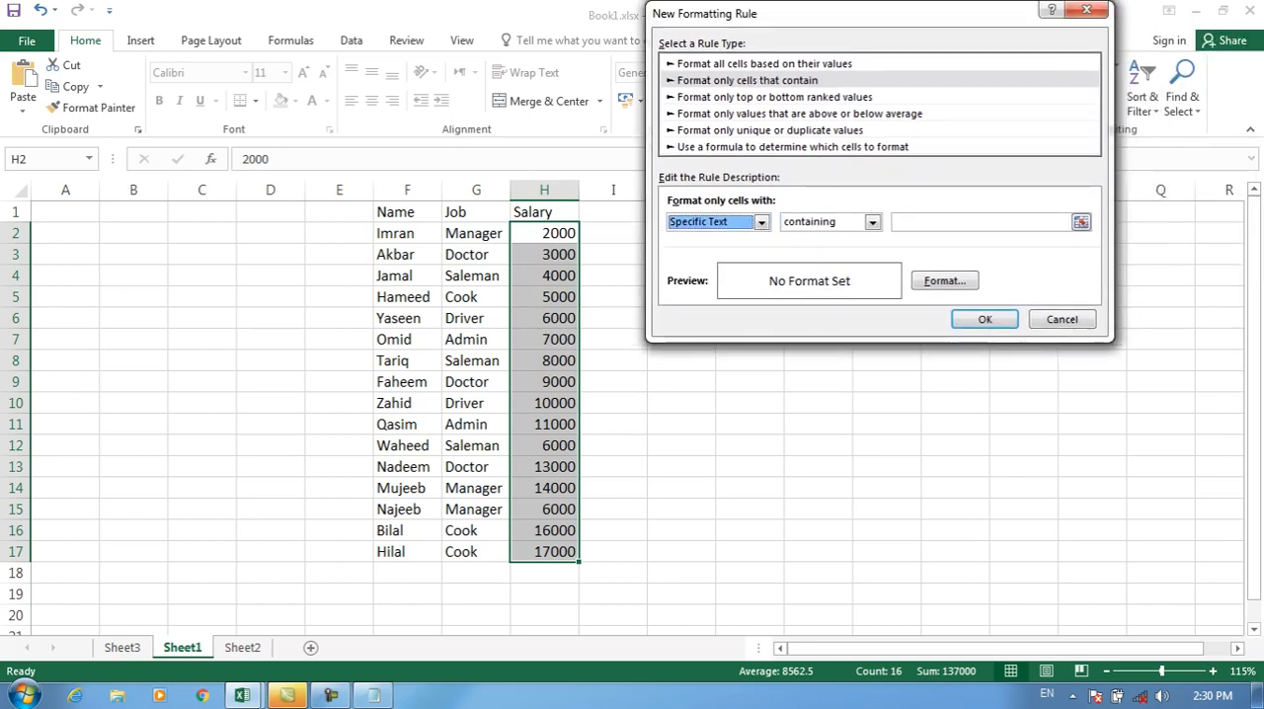
{"action": "left_click", "coordinate": [1063, 319]}
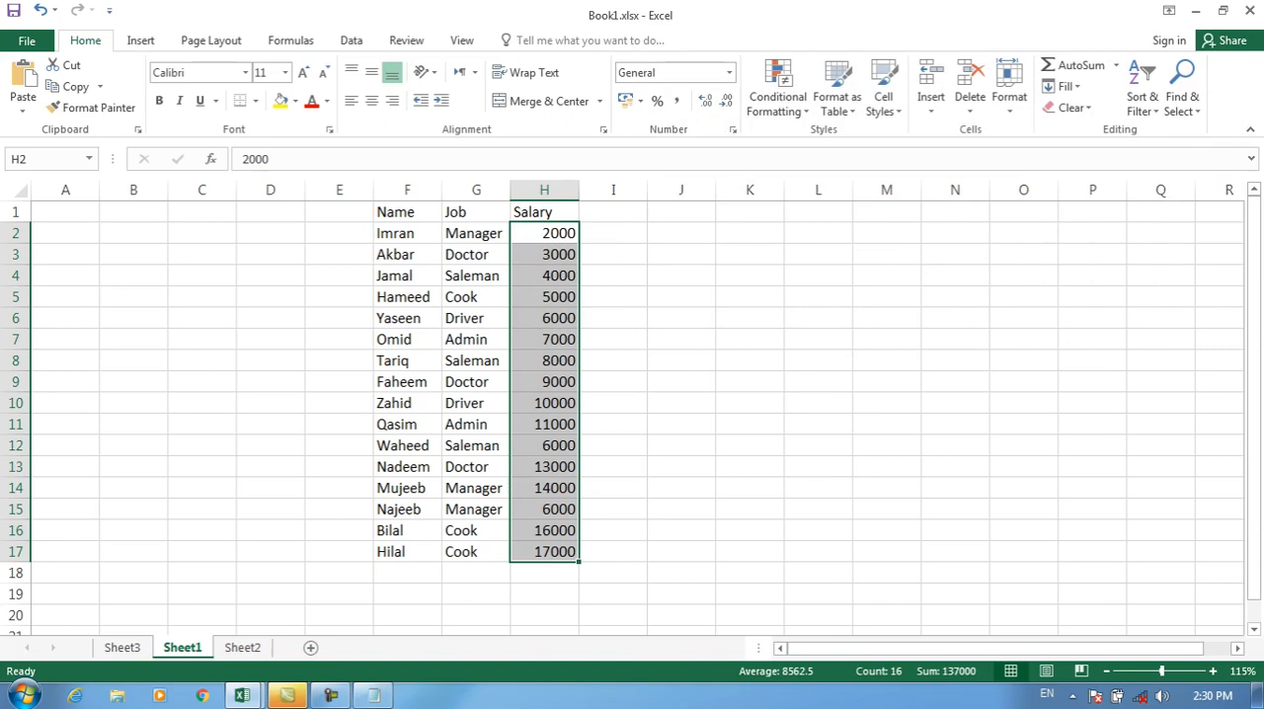
Step: Start a "Format only cells that contain" rule for the Job cells G2:G17 using Specific Text with the containing condition
{"action": "left_click", "coordinate": [476, 276]}
{"action": "left_click_drag", "start_coordinate": [476, 233], "coordinate": [476, 551]}
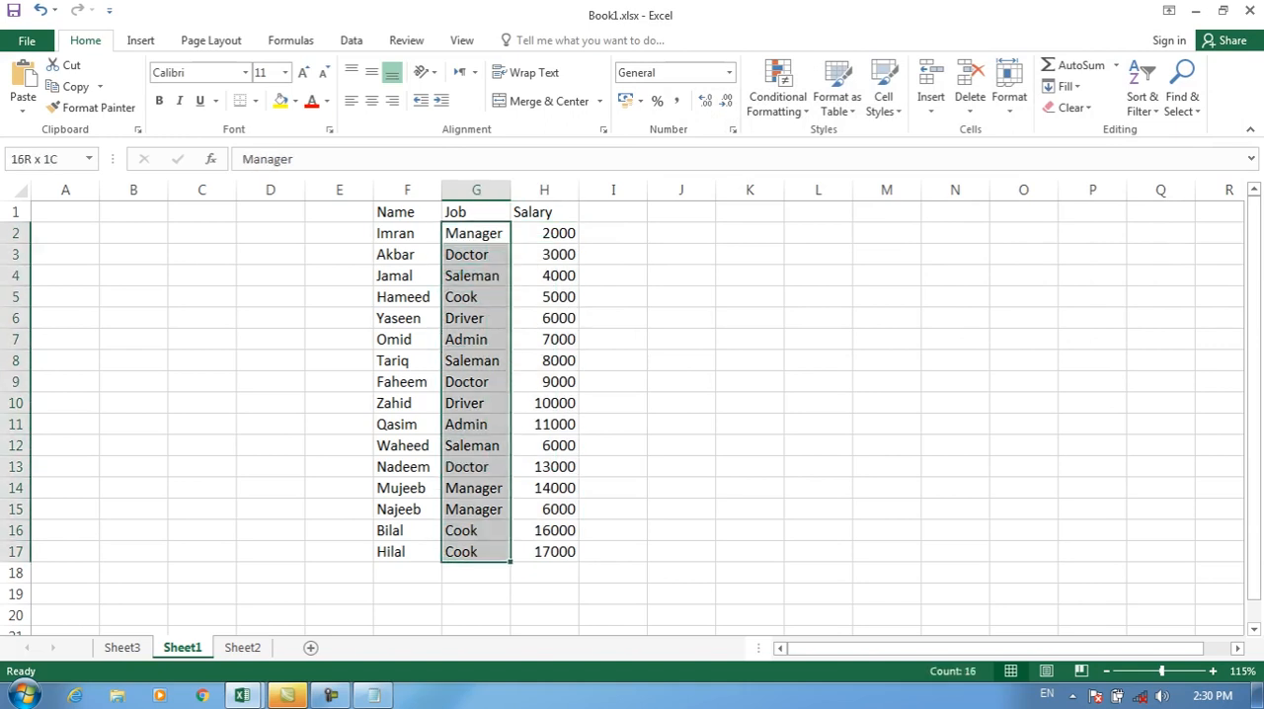
{"action": "left_click", "coordinate": [777, 96]}
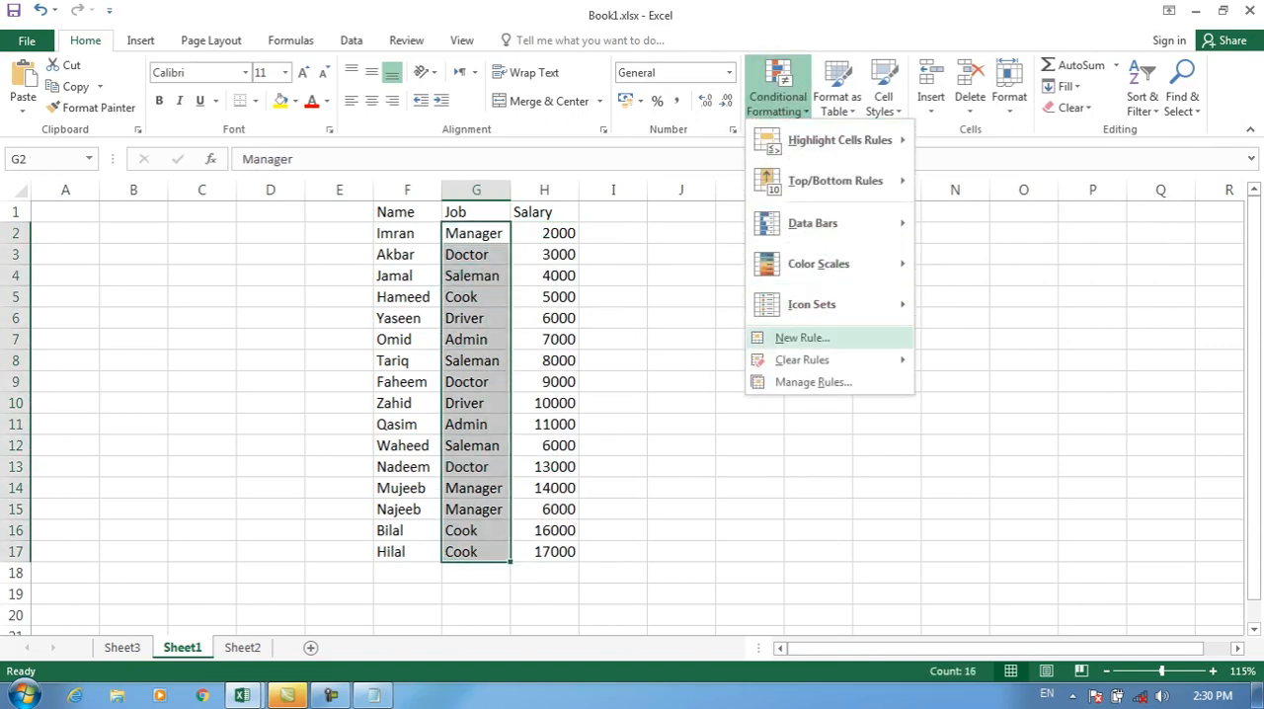
{"action": "left_click", "coordinate": [795, 336]}
{"action": "left_click", "coordinate": [739, 80]}
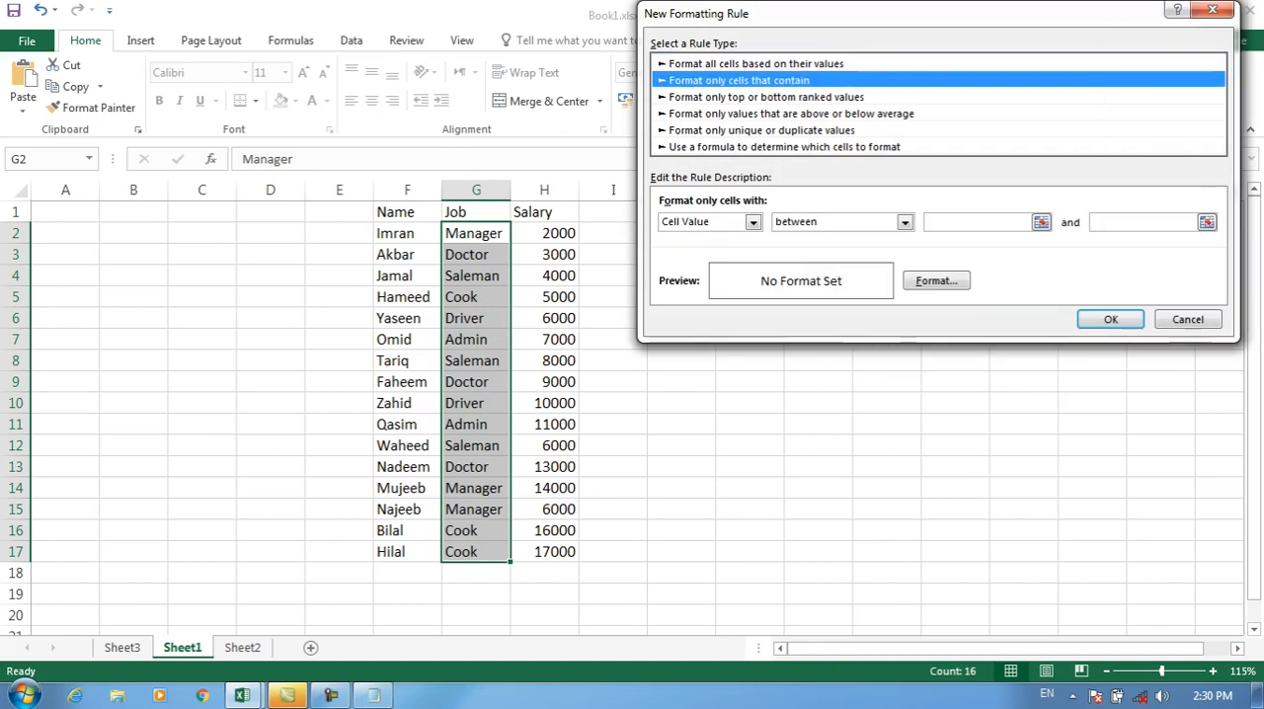
{"action": "left_click", "coordinate": [753, 221]}
{"action": "left_click", "coordinate": [692, 250]}
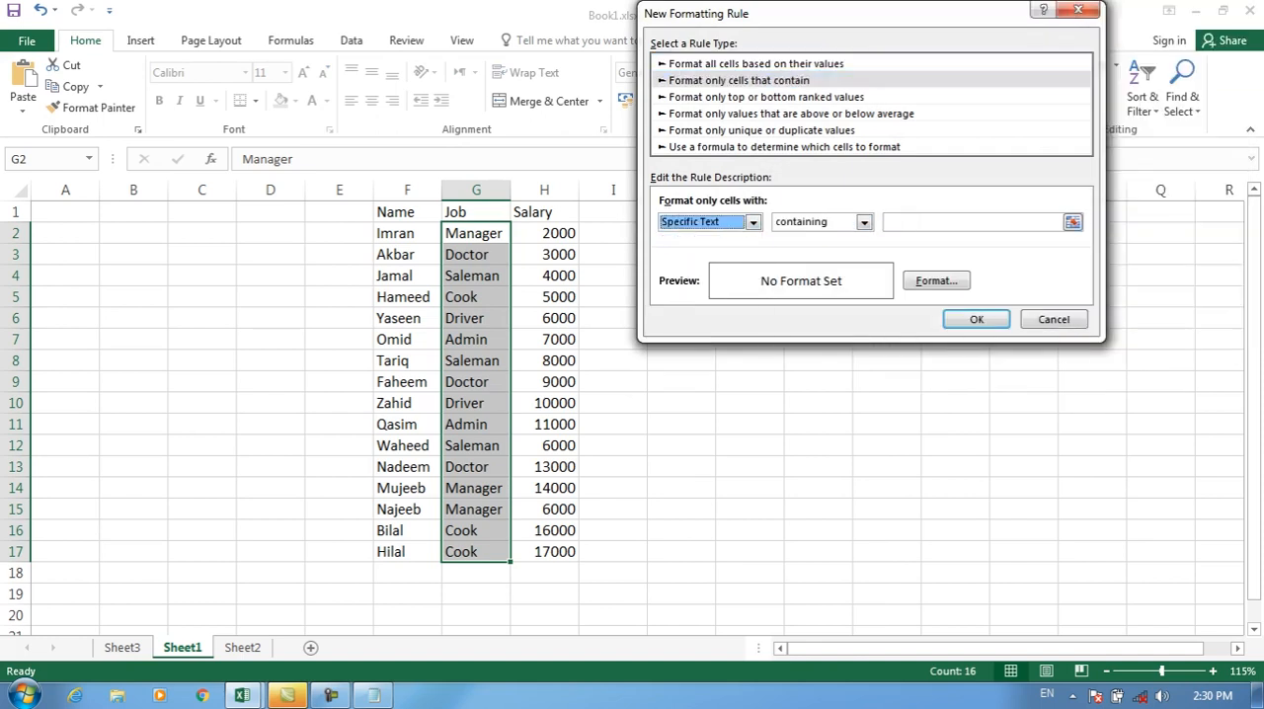
Step: Set the containing rule's text to Manager with a yellow fill and apply it to G2:G17
{"action": "left_click", "coordinate": [938, 222]}
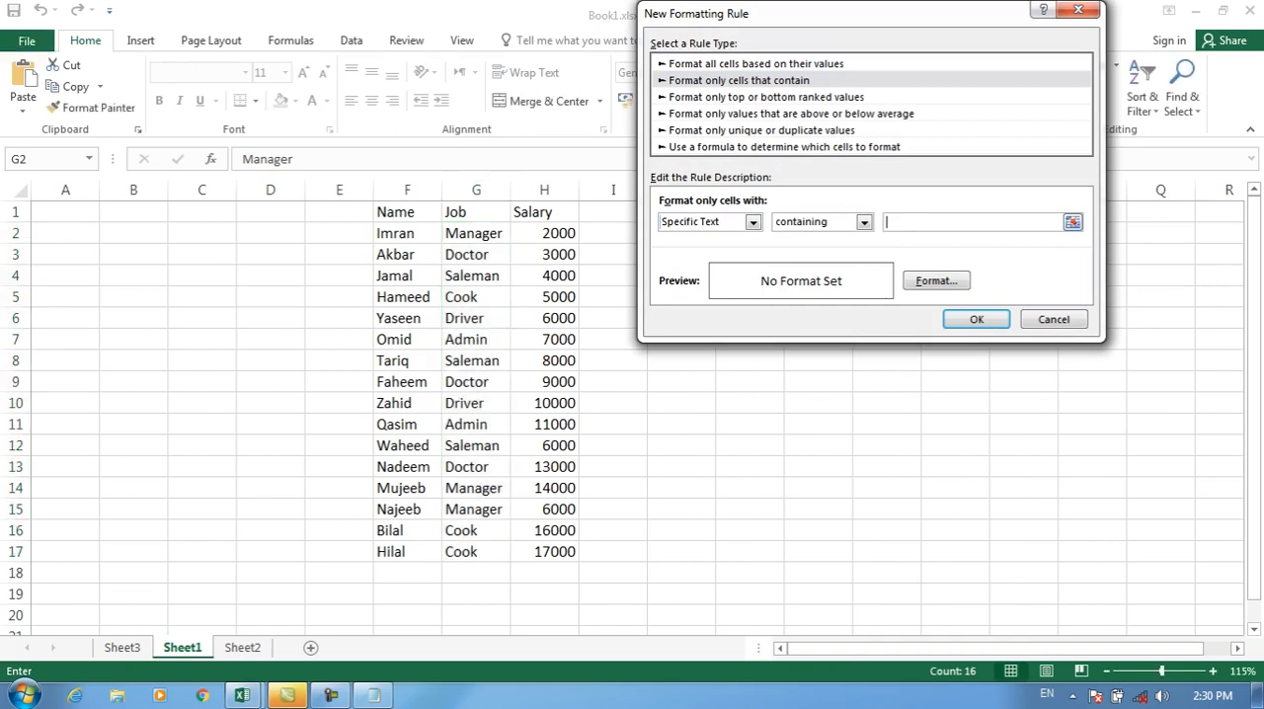
{"action": "type", "text": "Manager"}
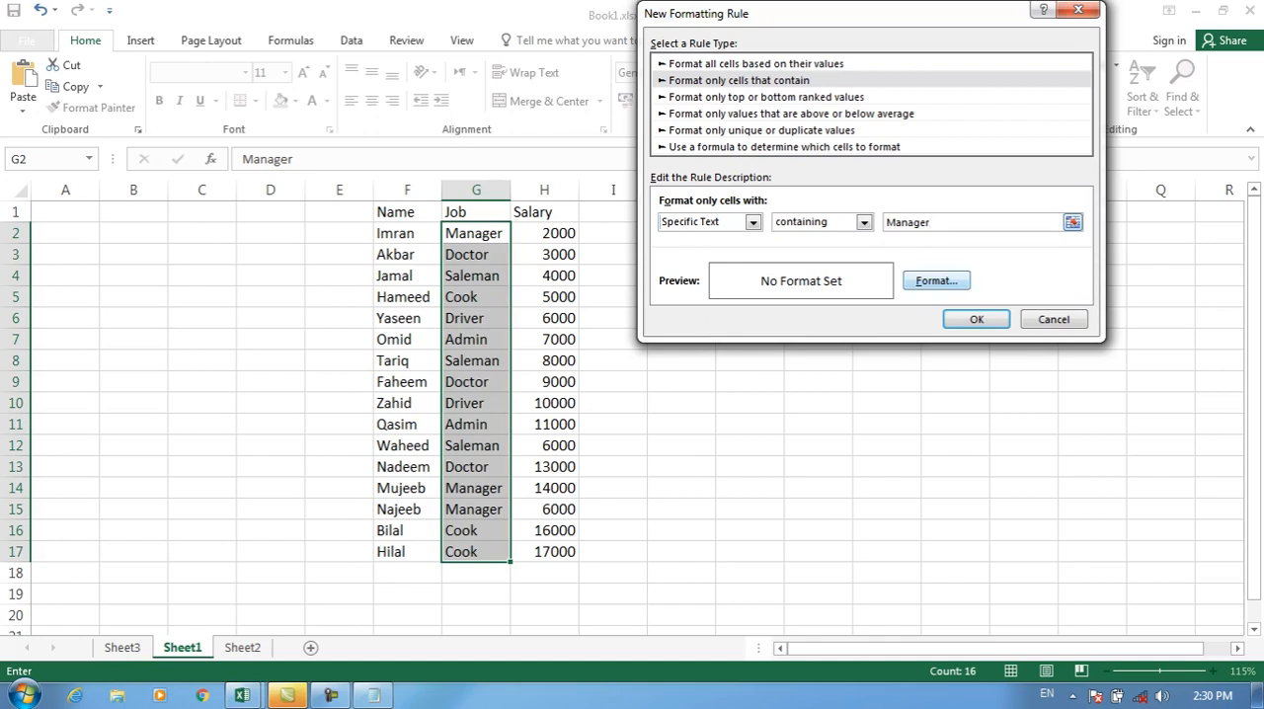
{"action": "left_click", "coordinate": [937, 281]}
{"action": "left_click", "coordinate": [719, 227]}
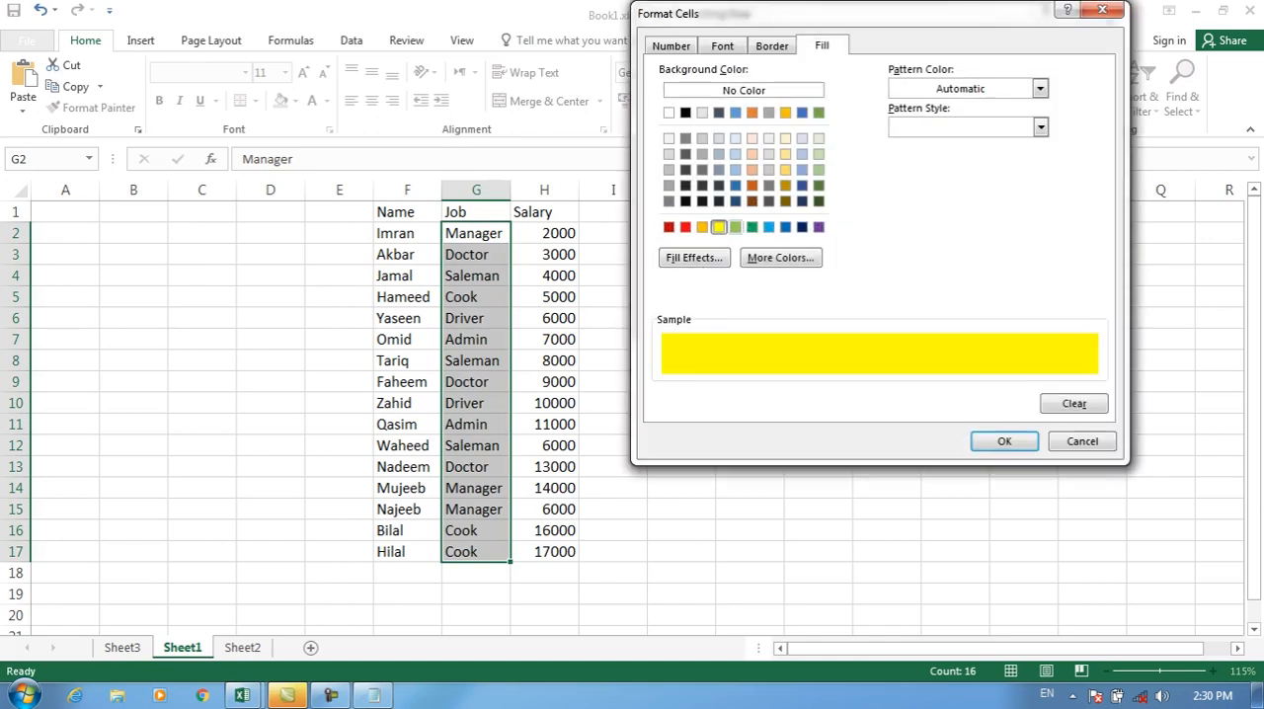
{"action": "left_click", "coordinate": [1003, 441]}
{"action": "left_click", "coordinate": [971, 317]}
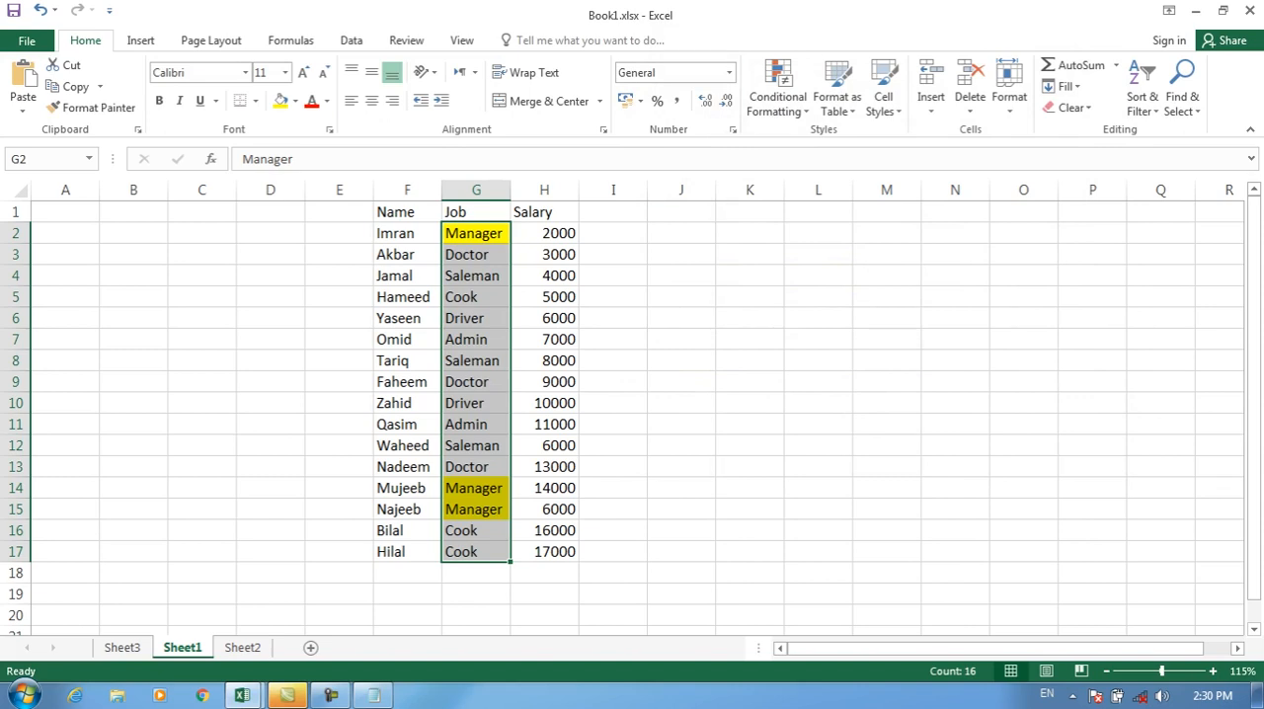
Step: Clear the yellow containing rule from the selected job cells G2:G17
{"action": "left_click", "coordinate": [779, 91]}
{"action": "mouse_move", "coordinate": [802, 359]}
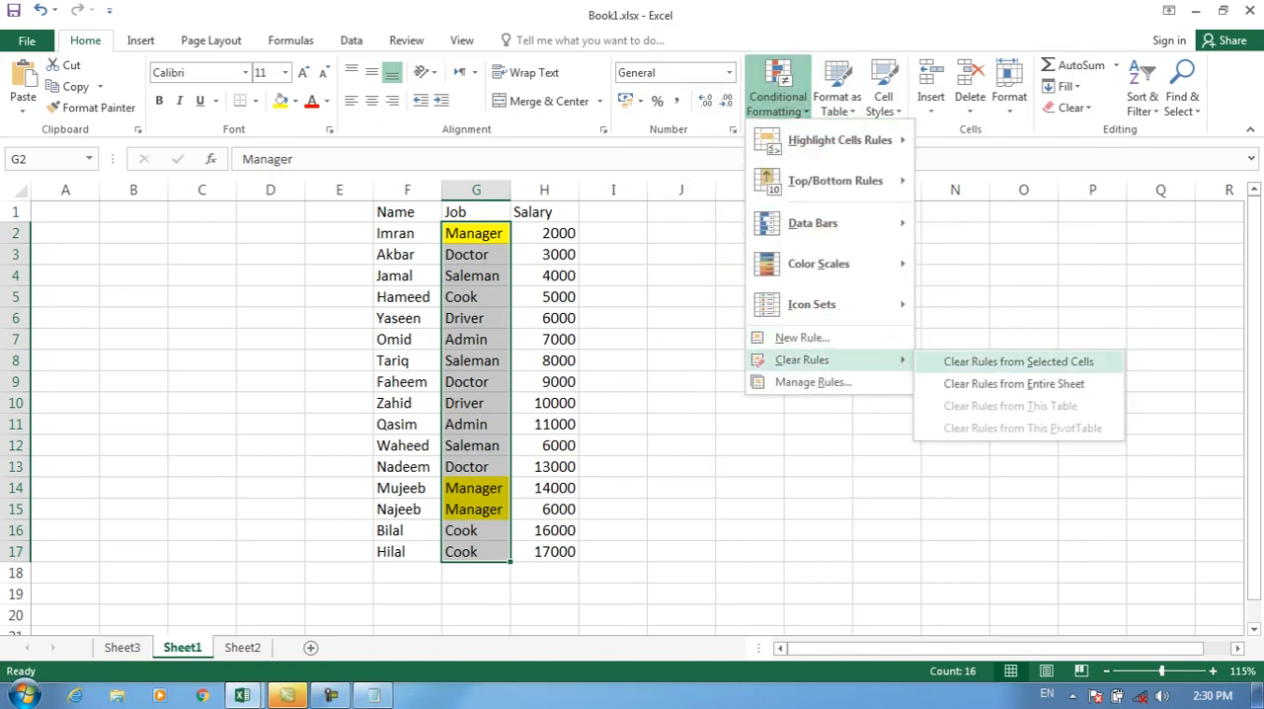
{"action": "left_click", "coordinate": [1017, 360]}
Step: Start a "Format only cells that contain" rule for G2:G17 using Specific Text with the not containing condition
{"action": "left_click", "coordinate": [778, 91]}
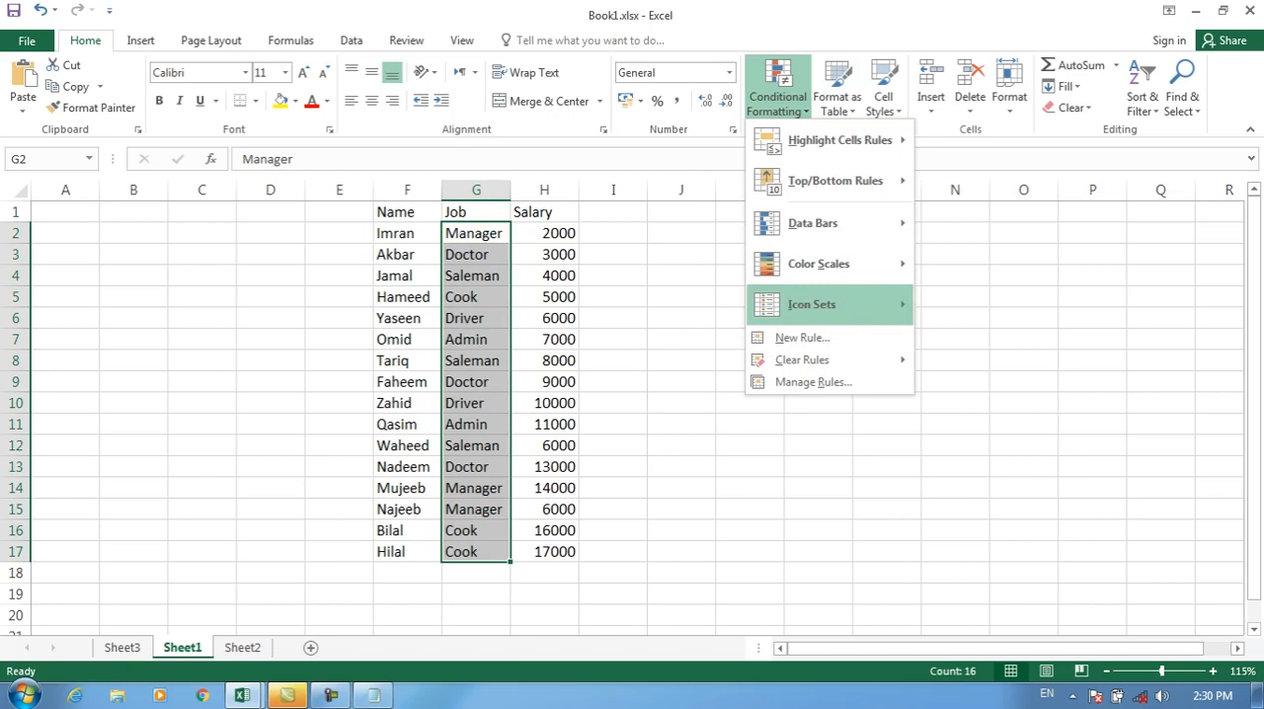
{"action": "left_click", "coordinate": [791, 338]}
{"action": "left_click", "coordinate": [731, 80]}
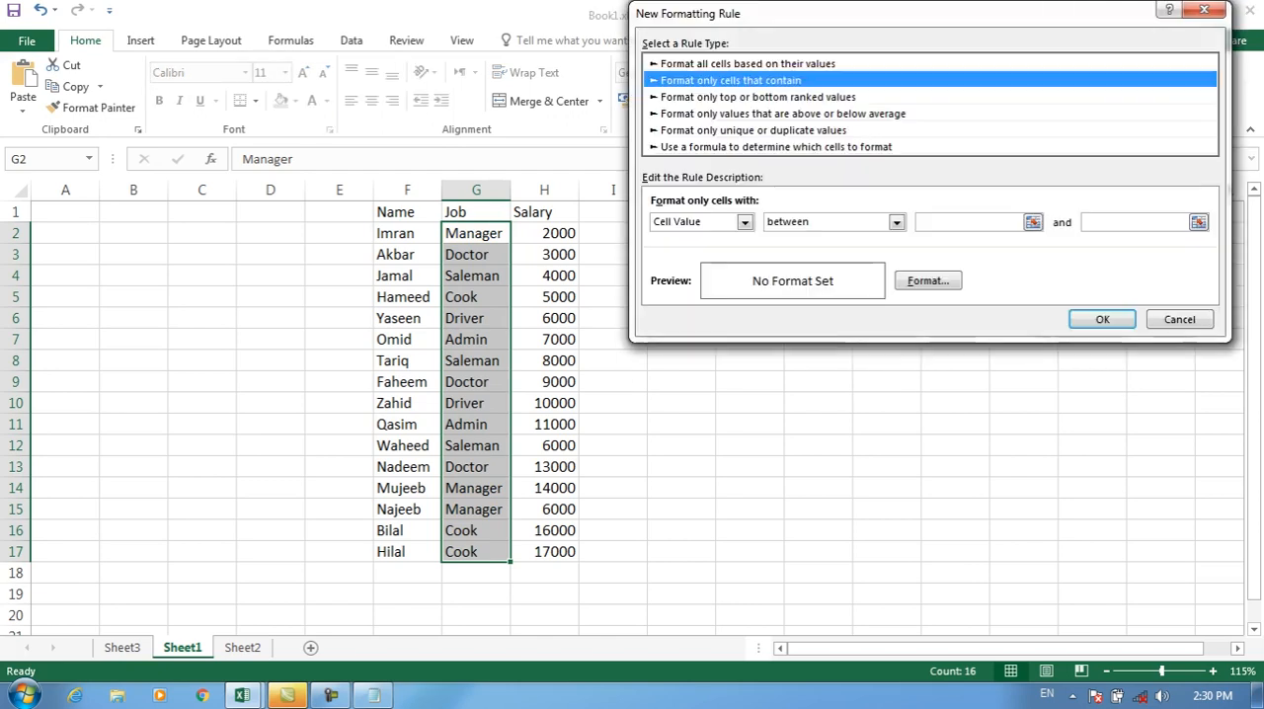
{"action": "left_click", "coordinate": [745, 222]}
{"action": "left_click", "coordinate": [681, 251]}
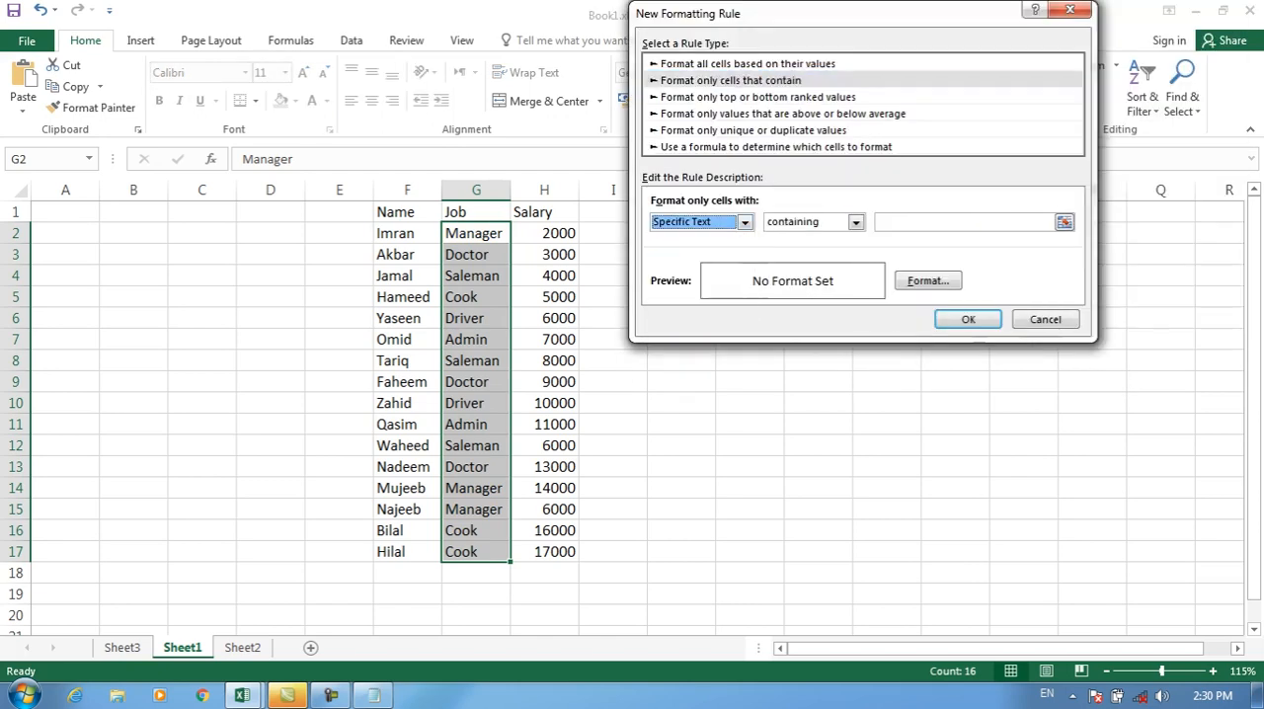
{"action": "left_click", "coordinate": [855, 222]}
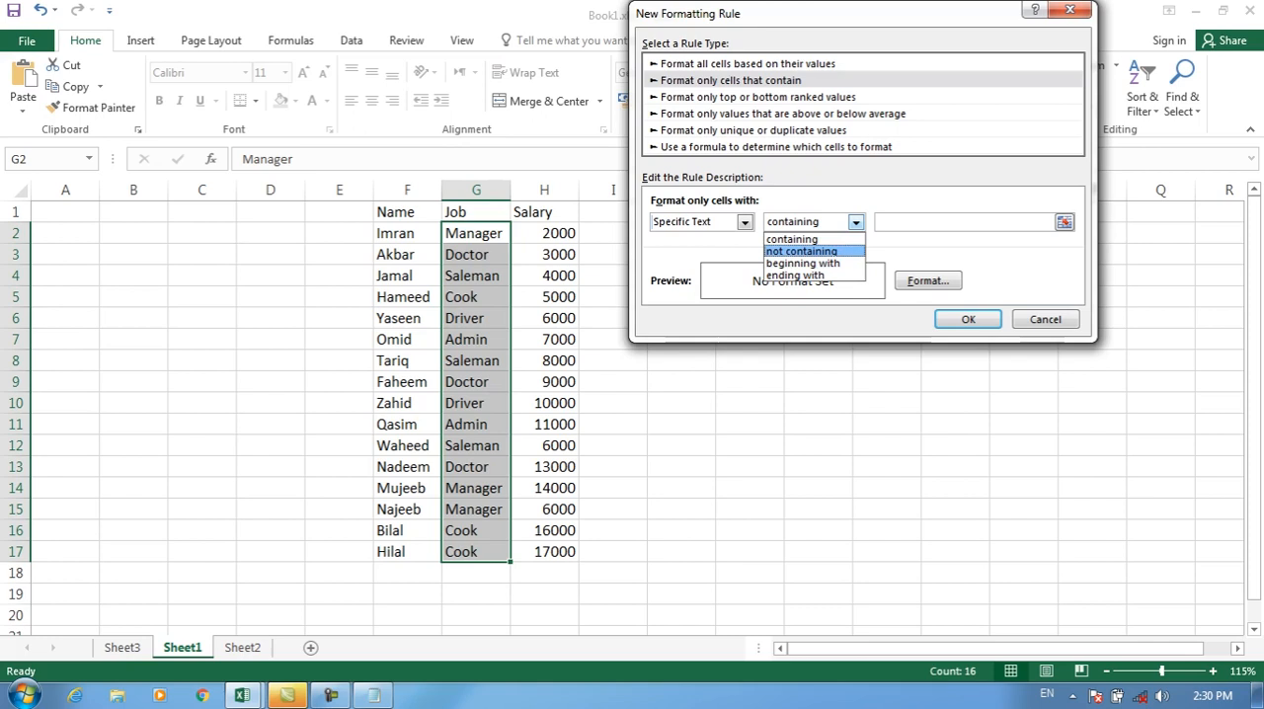
{"action": "left_click", "coordinate": [802, 250]}
Step: Set the not containing rule's text to Manager with a yellow fill and apply it to G2:G17
{"action": "left_click", "coordinate": [962, 222]}
{"action": "type", "text": "Manager"}
{"action": "key", "text": "alt+f"}
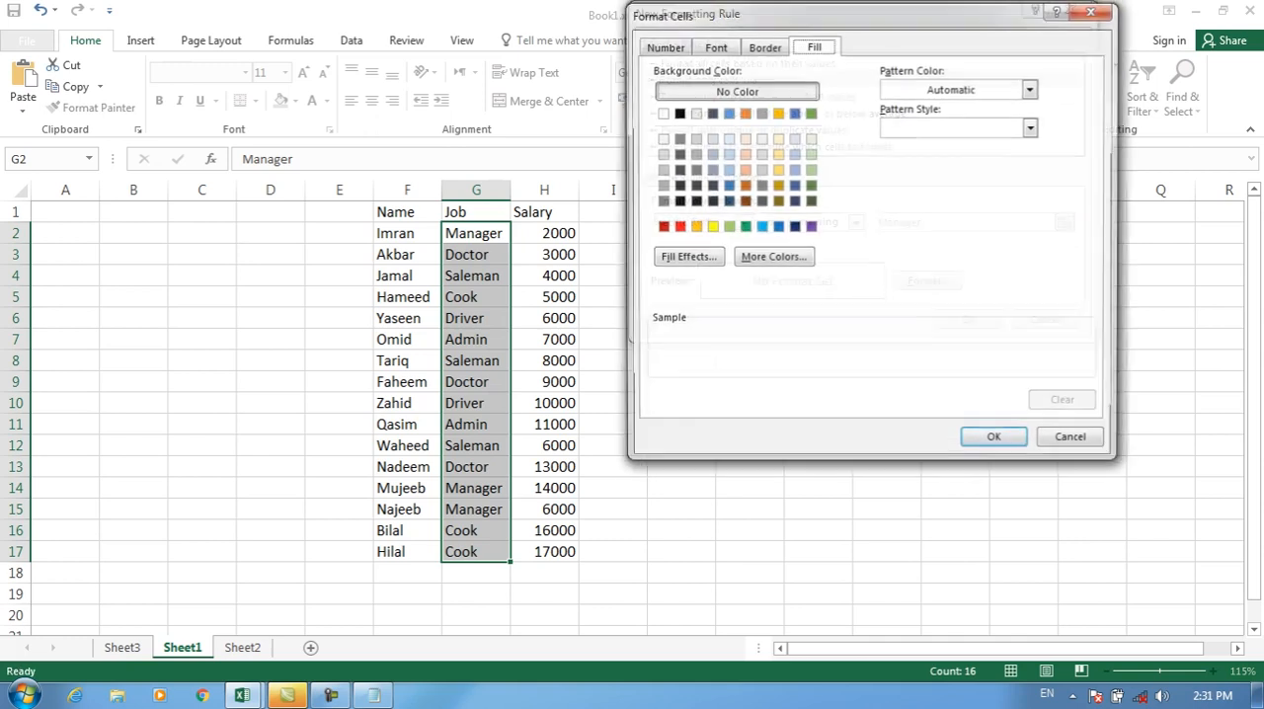
{"action": "left_click", "coordinate": [711, 227]}
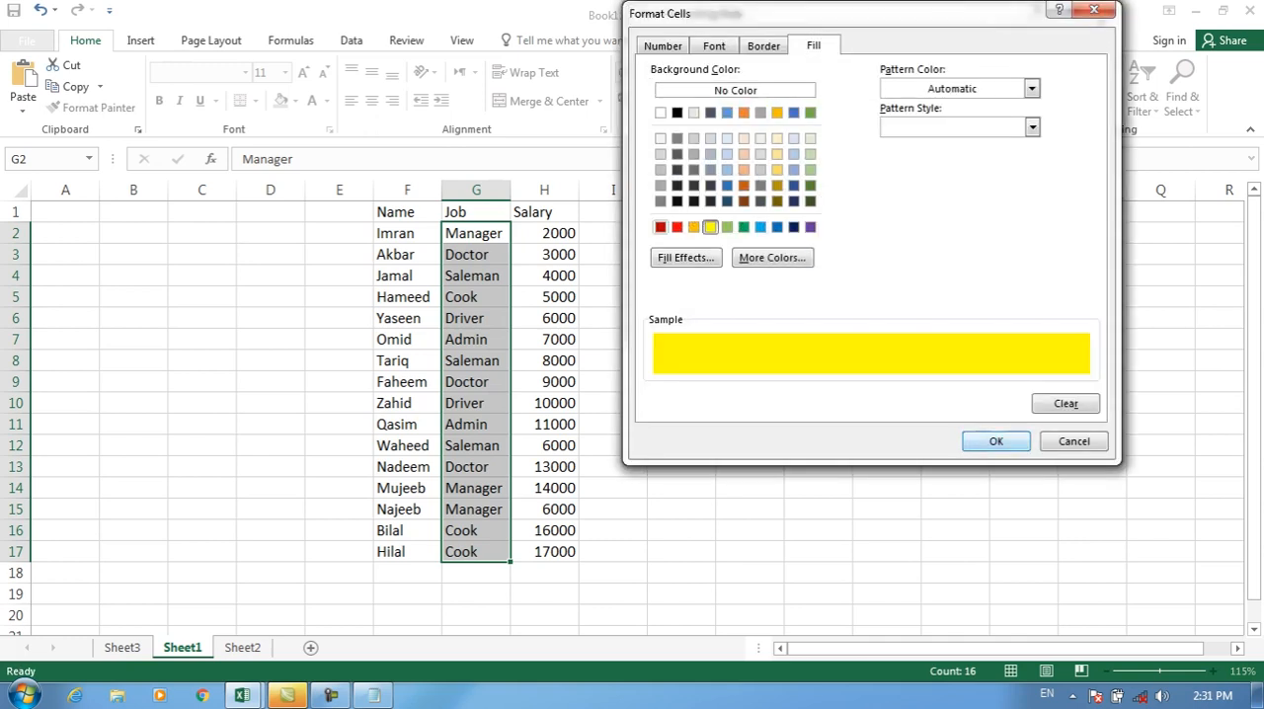
{"action": "key", "text": "Return"}
{"action": "key", "text": "Return"}
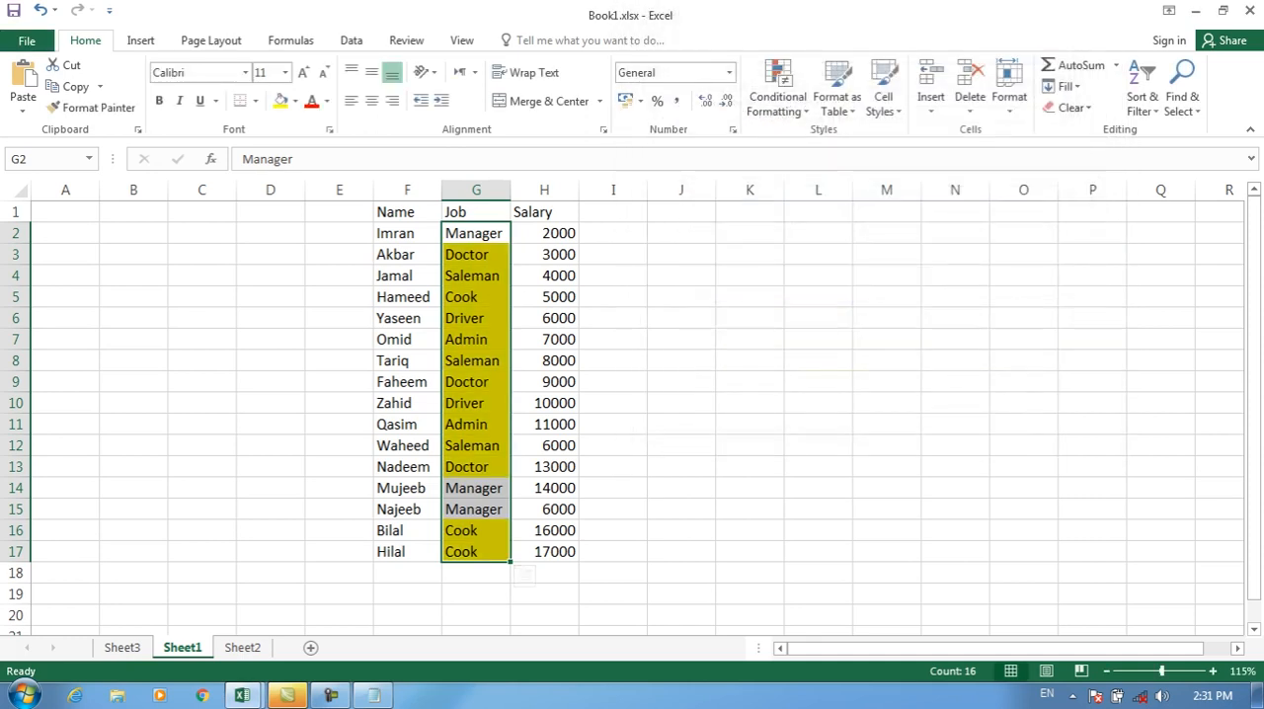
Step: Select the job cells G2:G17 again and clear the yellow not containing rule from them
{"action": "left_click", "coordinate": [472, 339]}
{"action": "left_click_drag", "start_coordinate": [474, 233], "coordinate": [474, 551]}
{"action": "left_click", "coordinate": [778, 90]}
{"action": "mouse_move", "coordinate": [803, 360]}
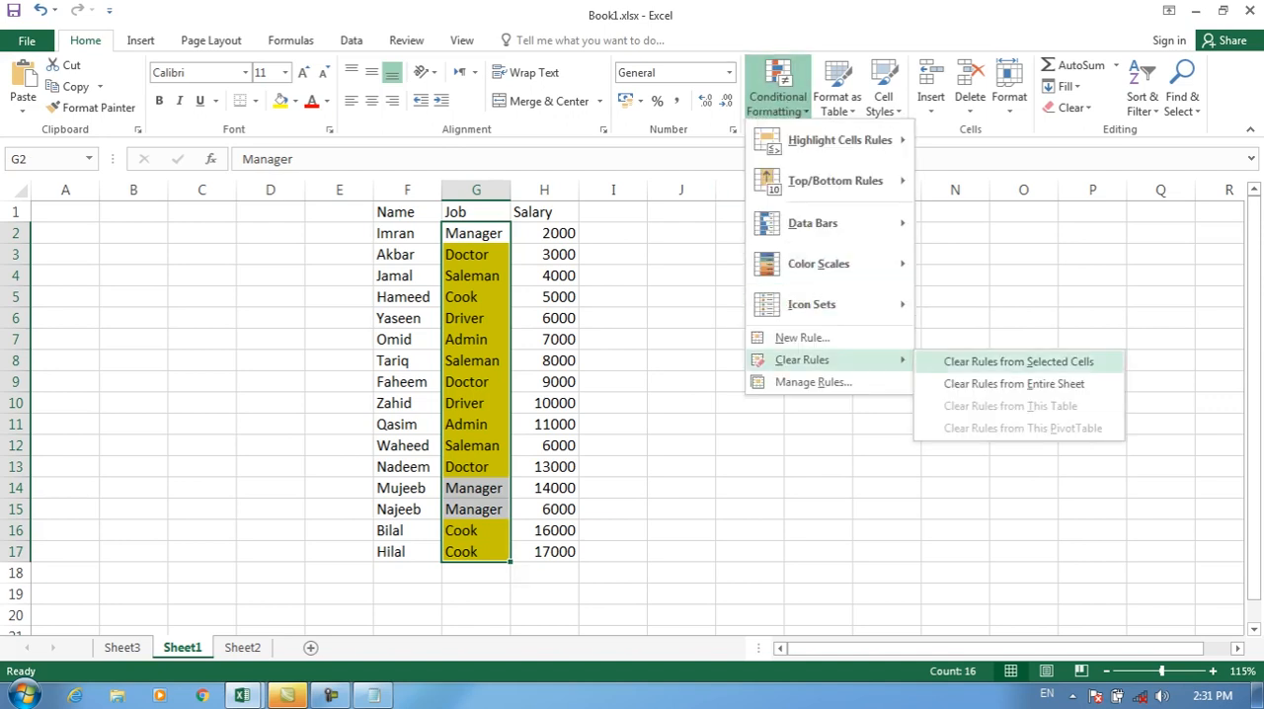
{"action": "left_click", "coordinate": [1017, 361]}
{"action": "left_click", "coordinate": [779, 91]}
{"action": "left_click", "coordinate": [803, 338]}
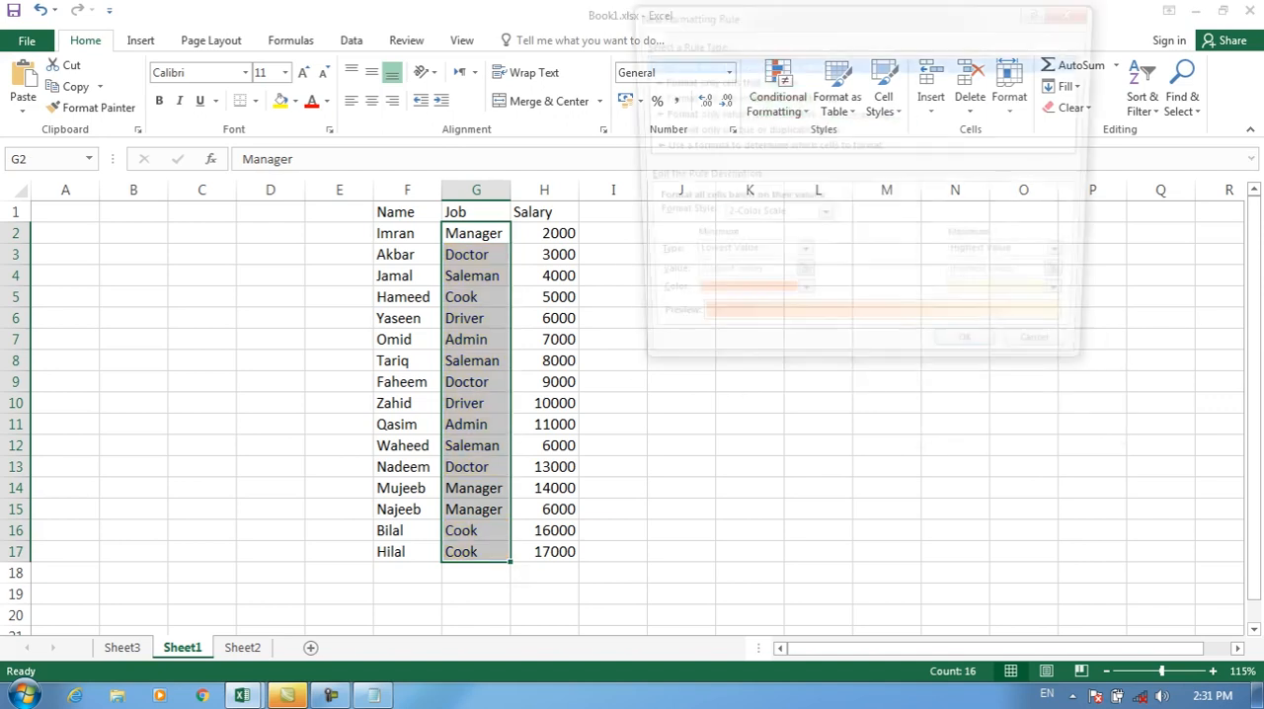
{"action": "left_click", "coordinate": [750, 97]}
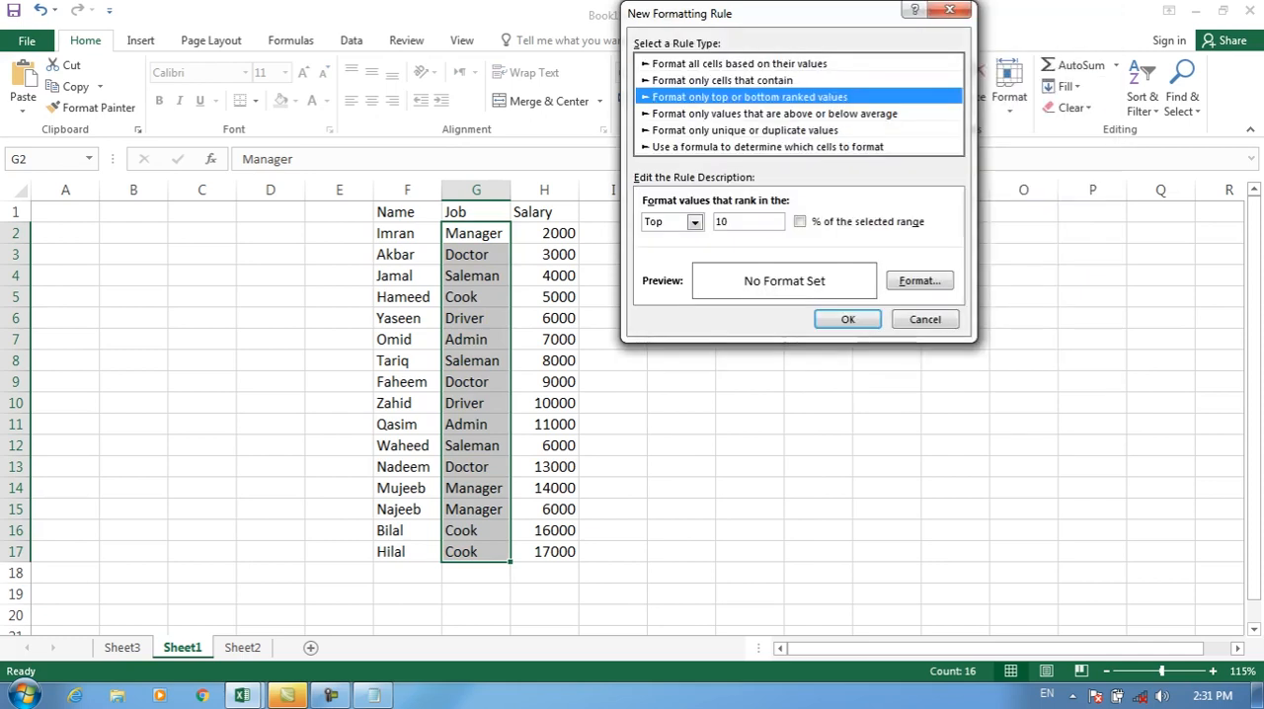
{"action": "left_click", "coordinate": [723, 80]}
{"action": "left_click", "coordinate": [736, 221]}
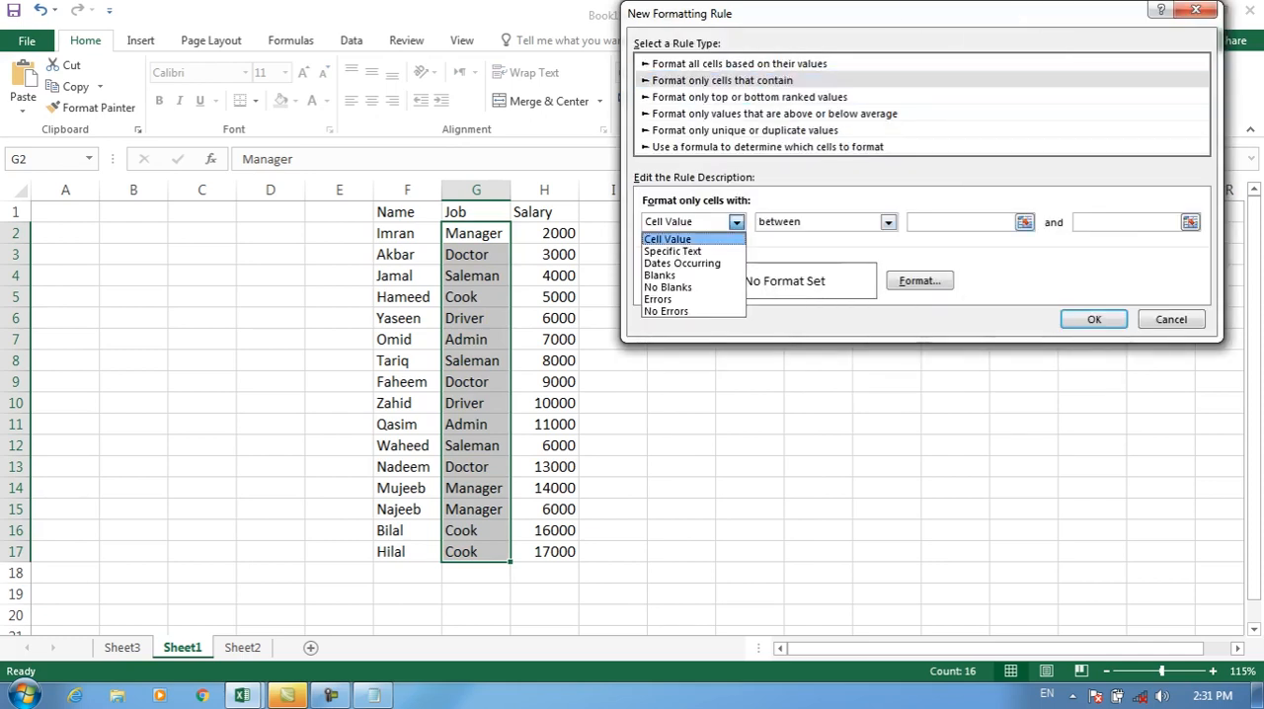
{"action": "left_click", "coordinate": [682, 250]}
{"action": "left_click", "coordinate": [847, 221]}
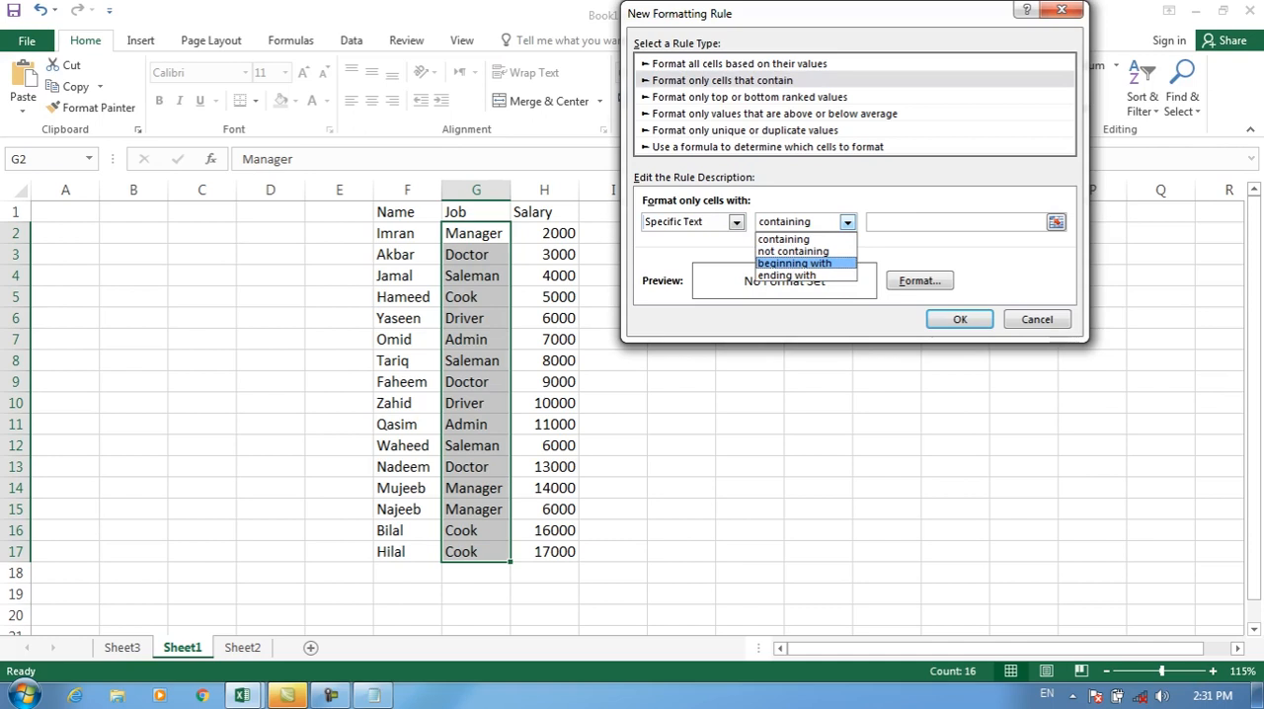
{"action": "left_click", "coordinate": [1037, 319]}
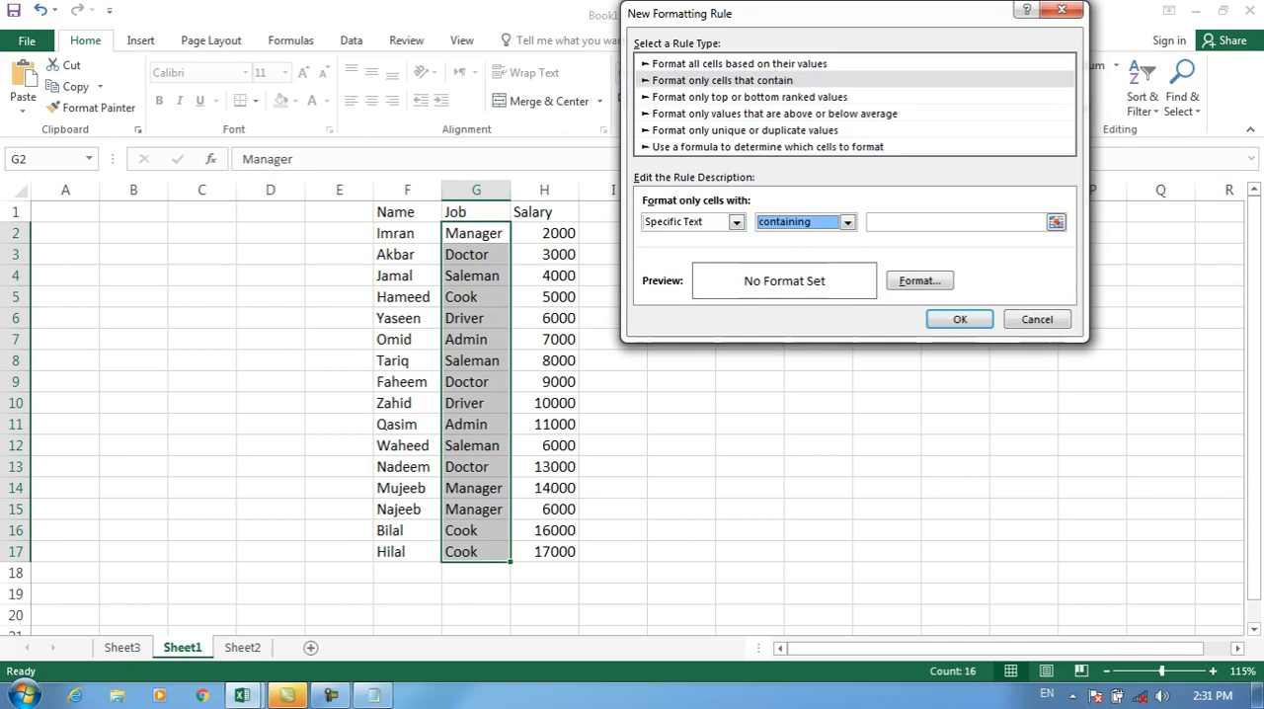
{"action": "left_click", "coordinate": [1037, 319]}
Step: Start a "Format only cells that contain" rule for the Name cells F2:F17 using Specific Text with the beginning with condition
{"action": "left_click_drag", "start_coordinate": [396, 233], "coordinate": [395, 551]}
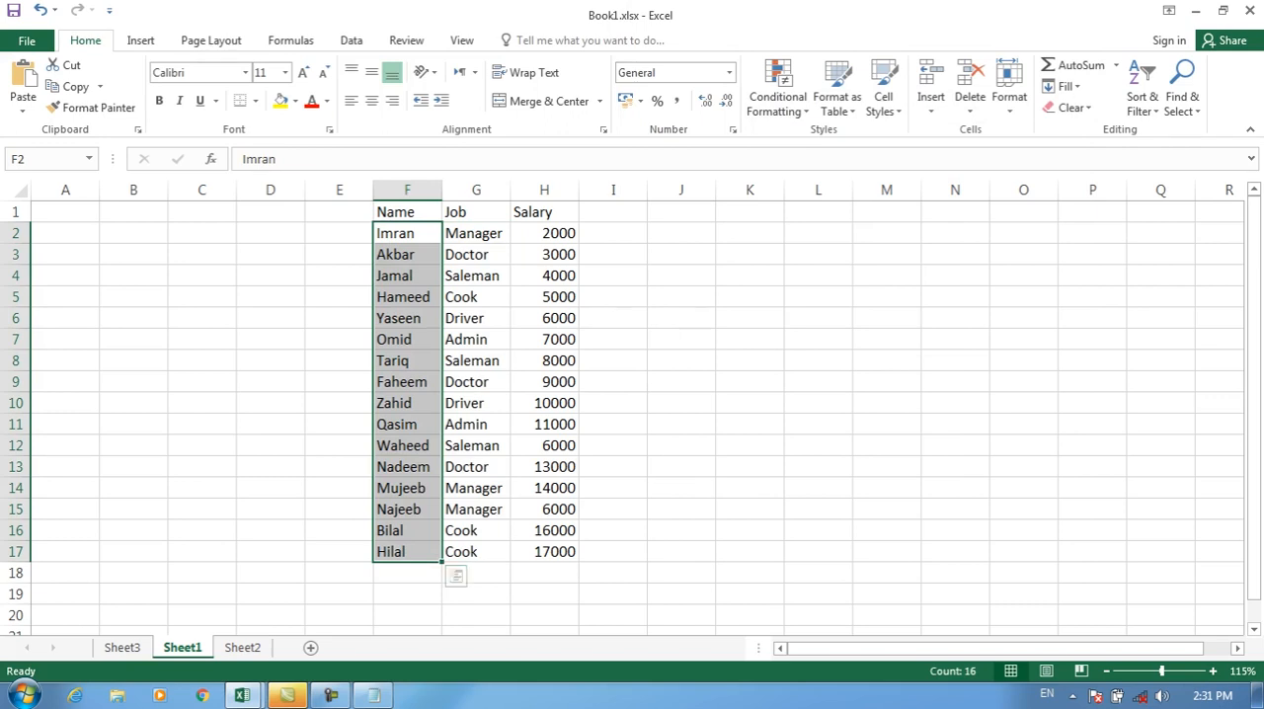
{"action": "left_click", "coordinate": [778, 97]}
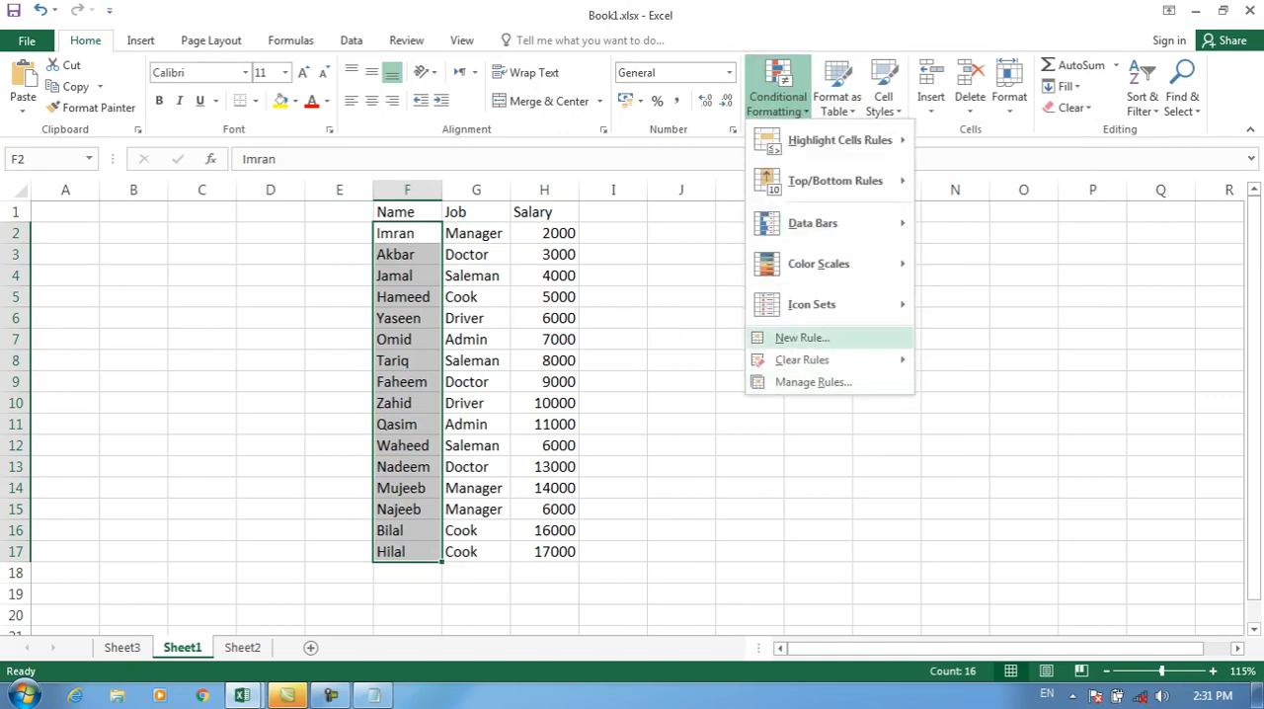
{"action": "left_click", "coordinate": [802, 338]}
{"action": "left_click", "coordinate": [716, 80]}
{"action": "left_click", "coordinate": [728, 221]}
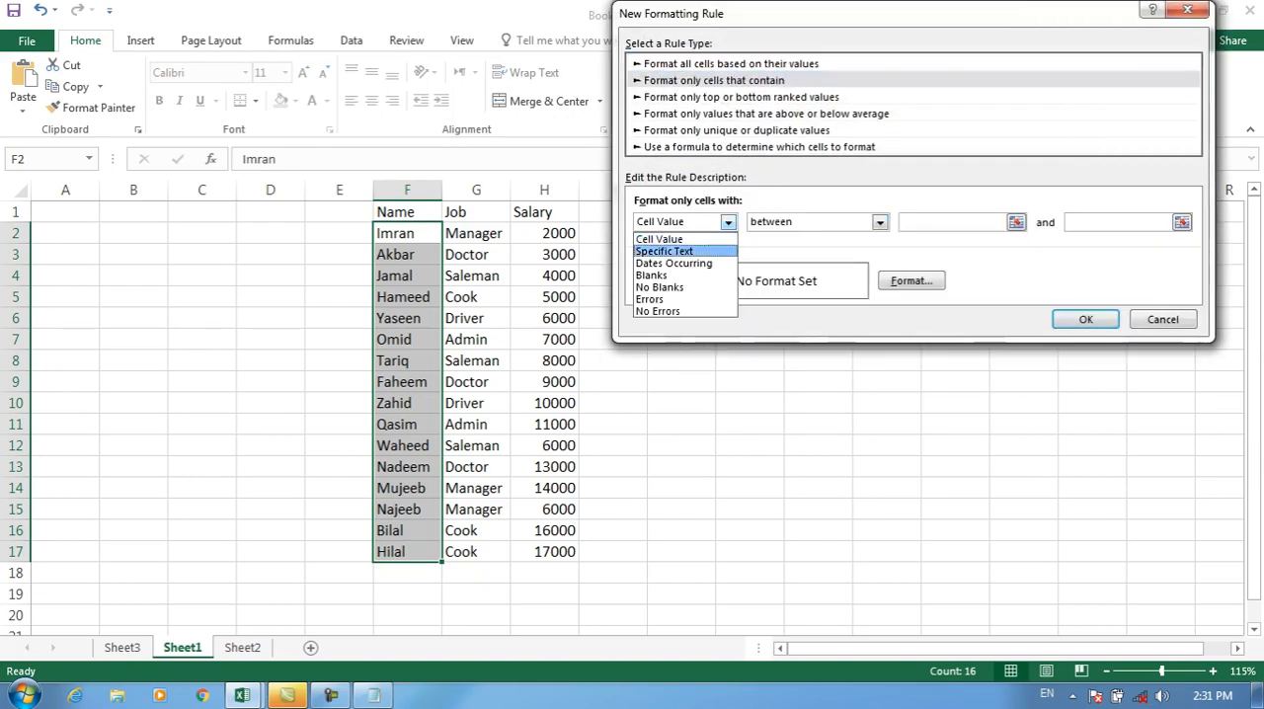
{"action": "left_click", "coordinate": [672, 252]}
{"action": "left_click", "coordinate": [839, 221]}
{"action": "left_click", "coordinate": [787, 263]}
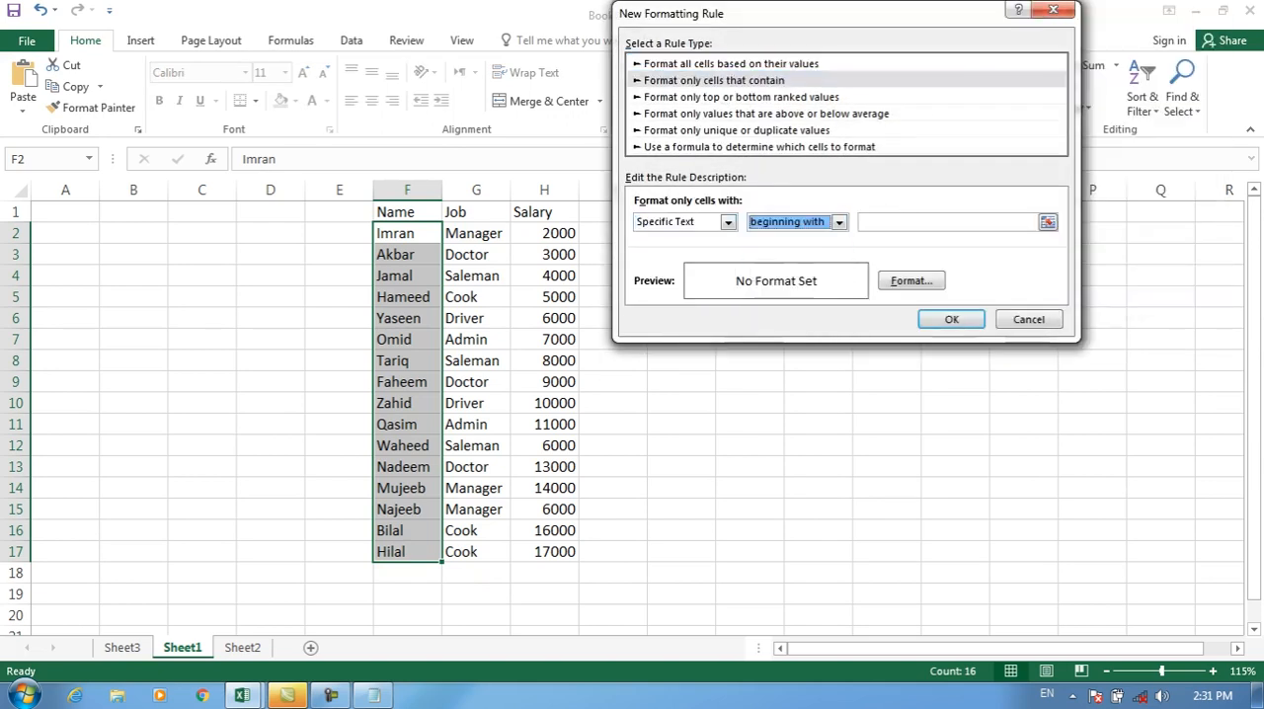
Step: Set the beginning with rule's text to A with a dark blue fill, apply it to F2:F17, and undo it
{"action": "left_click", "coordinate": [946, 223]}
{"action": "type", "text": "A"}
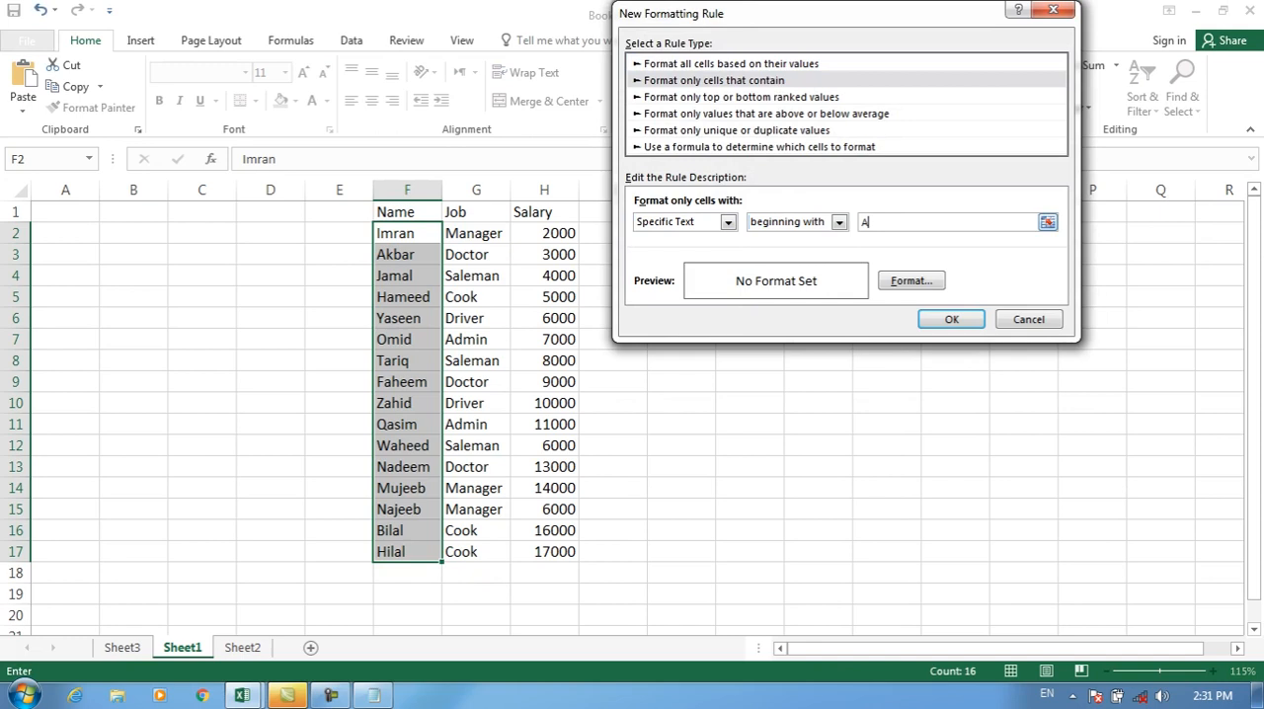
{"action": "left_click", "coordinate": [910, 281]}
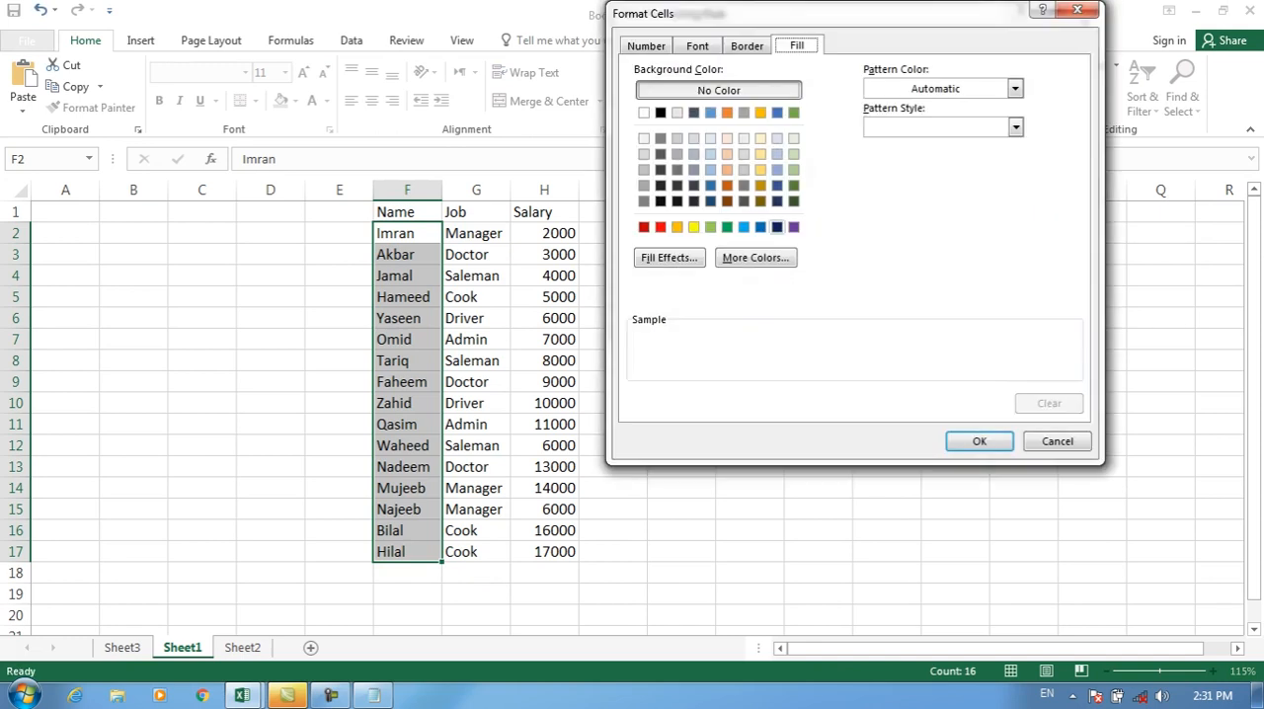
{"action": "left_click", "coordinate": [777, 227]}
{"action": "left_click", "coordinate": [978, 440]}
{"action": "left_click", "coordinate": [951, 319]}
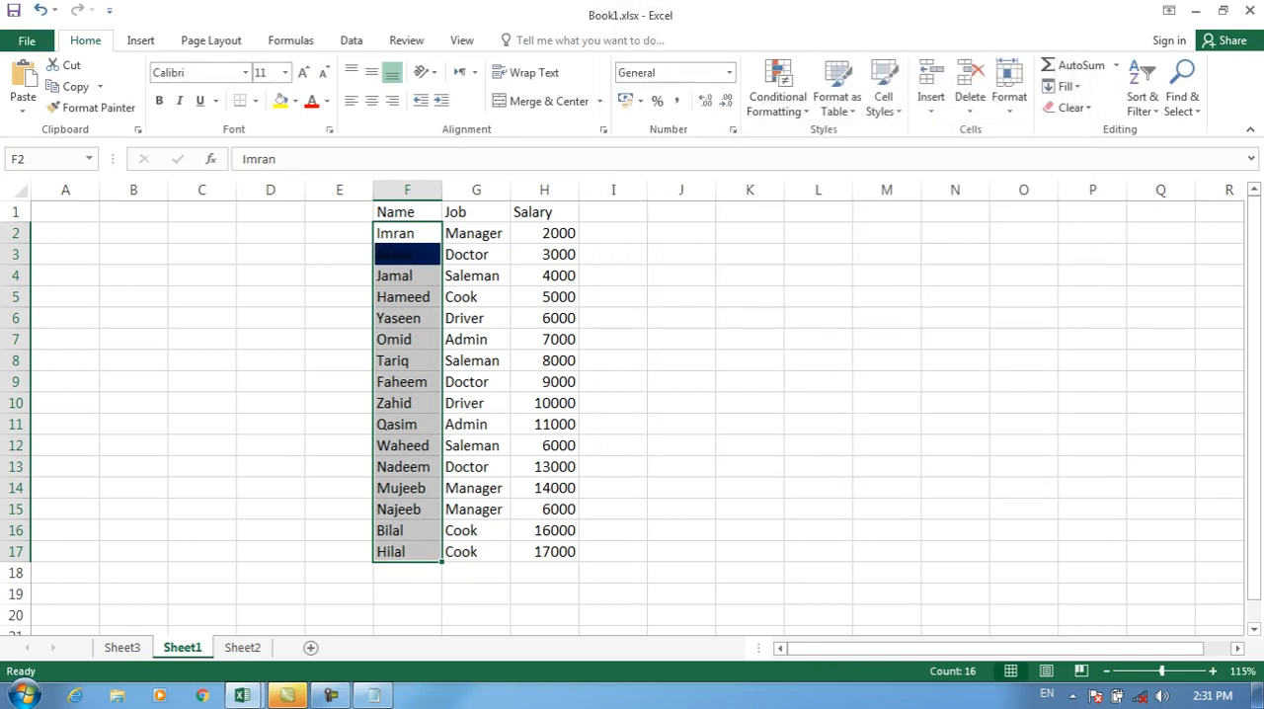
{"action": "key", "text": "ctrl+z"}
Step: Add a record in row 18 with a person's name starting with A, job Driver and salary 4000
{"action": "left_click", "coordinate": [407, 573]}
{"action": "type", "text": "Ali"}
{"action": "key", "text": "Tab"}
{"action": "type", "text": "Driver"}
{"action": "key", "text": "Tab"}
{"action": "type", "text": "4000"}
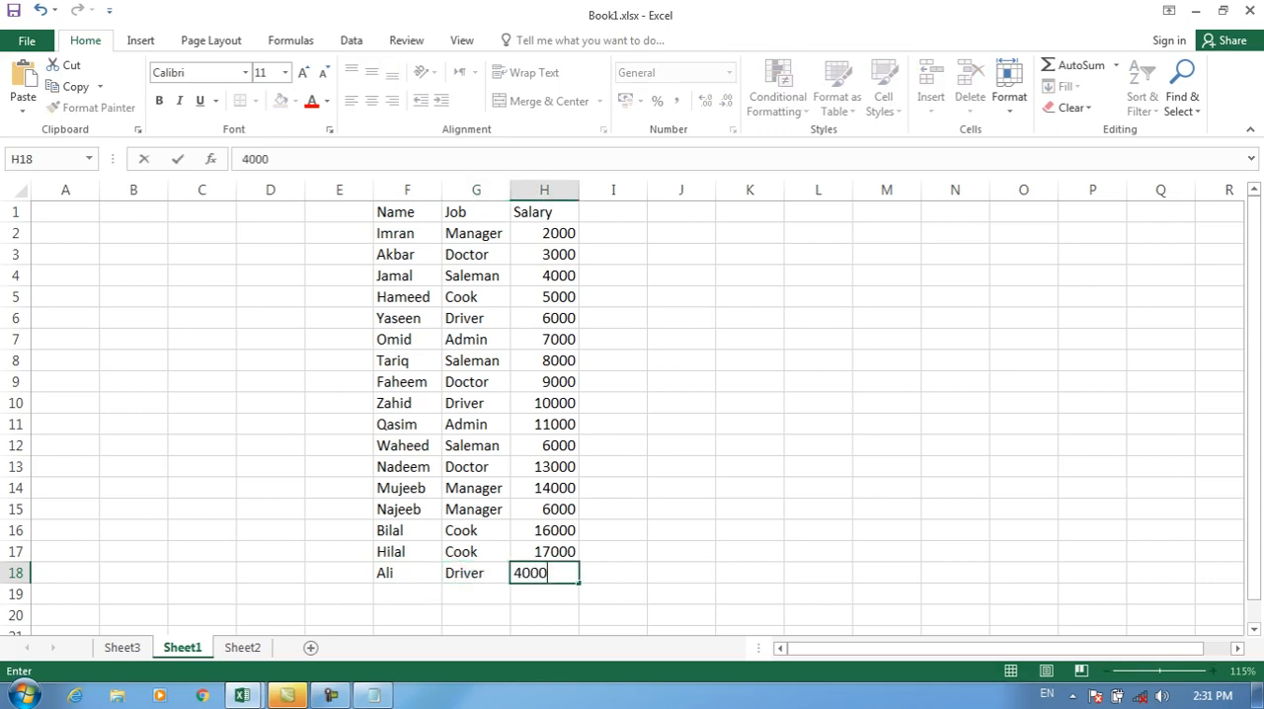
{"action": "key", "text": "Return"}
Step: Add a record in row 19 with another name starting with A, job Cook and salary 4000
{"action": "type", "text": "Abid"}
{"action": "key", "text": "Tab"}
{"action": "type", "text": "Cook"}
{"action": "key", "text": "Tab"}
{"action": "type", "text": "4000"}
{"action": "key", "text": "Tab"}
Step: Add a record in row 20 with a third name starting with A, job Manager and salary 45000
{"action": "key", "text": "Down"}
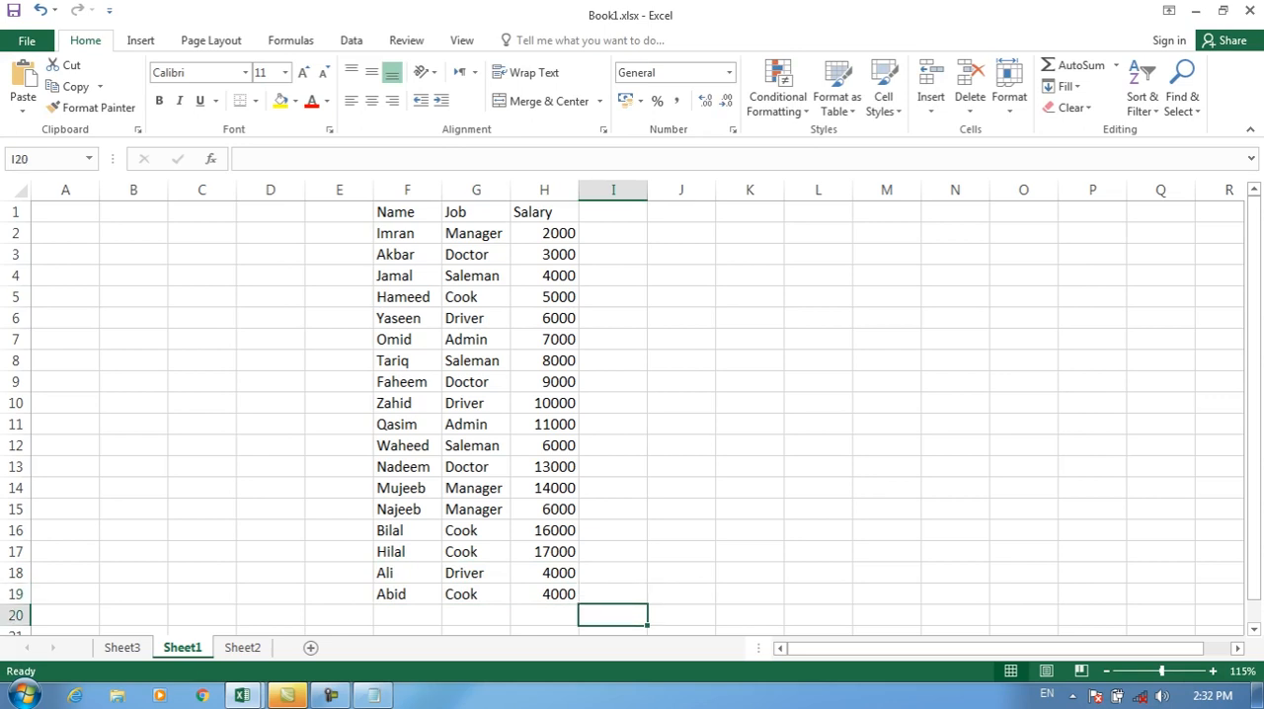
{"action": "key", "text": "Left"}
{"action": "key", "text": "Left"}
{"action": "key", "text": "Left"}
{"action": "type", "text": "Aslam"}
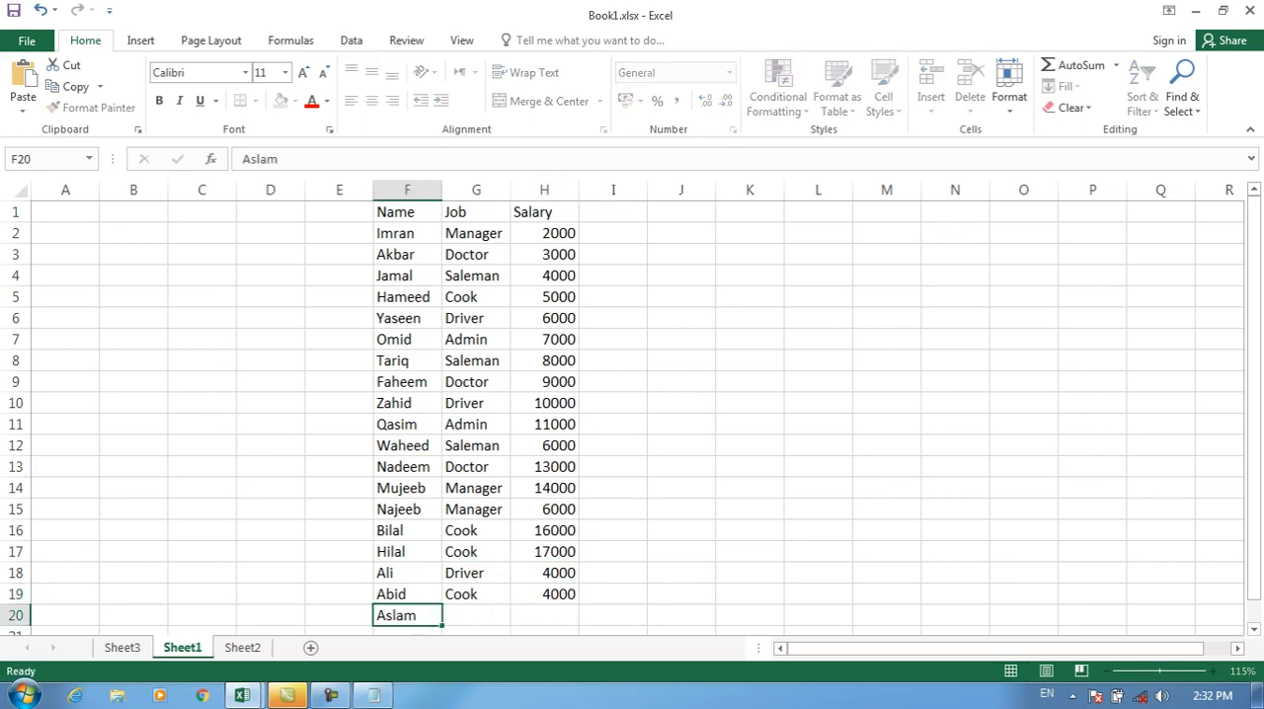
{"action": "key", "text": "Tab"}
{"action": "type", "text": "Mana"}
{"action": "key", "text": "Tab"}
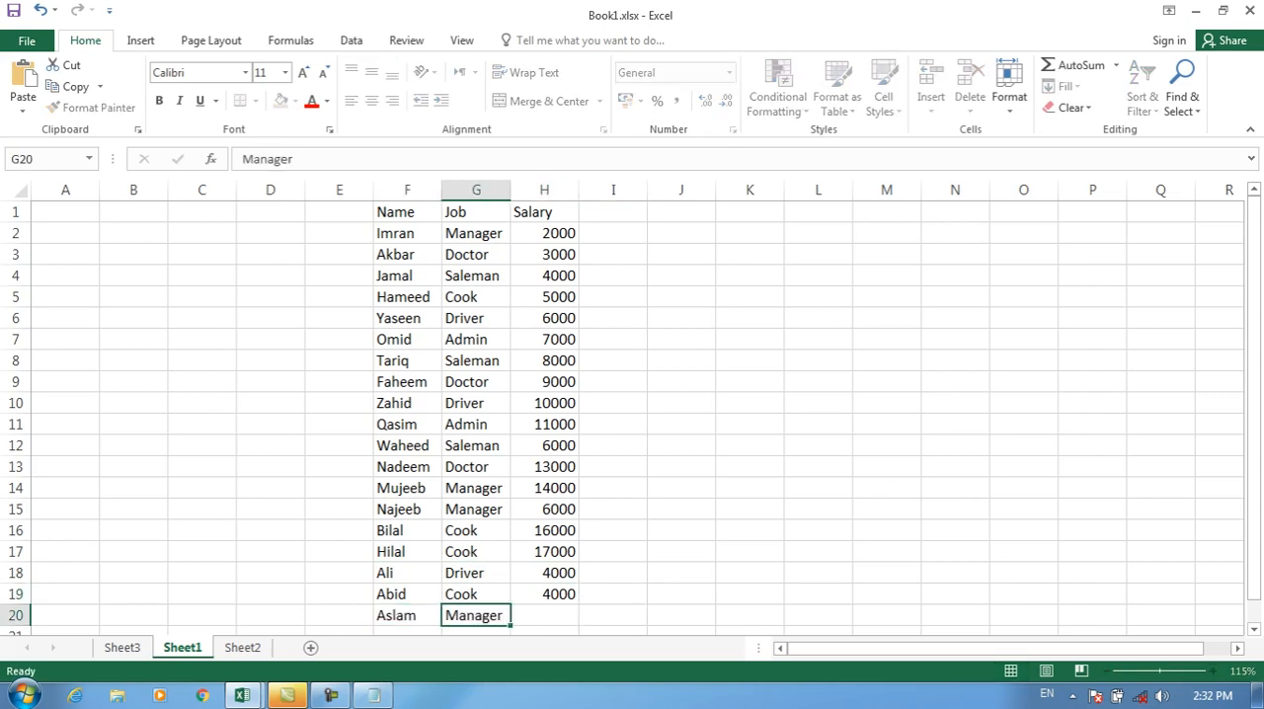
{"action": "type", "text": "45000"}
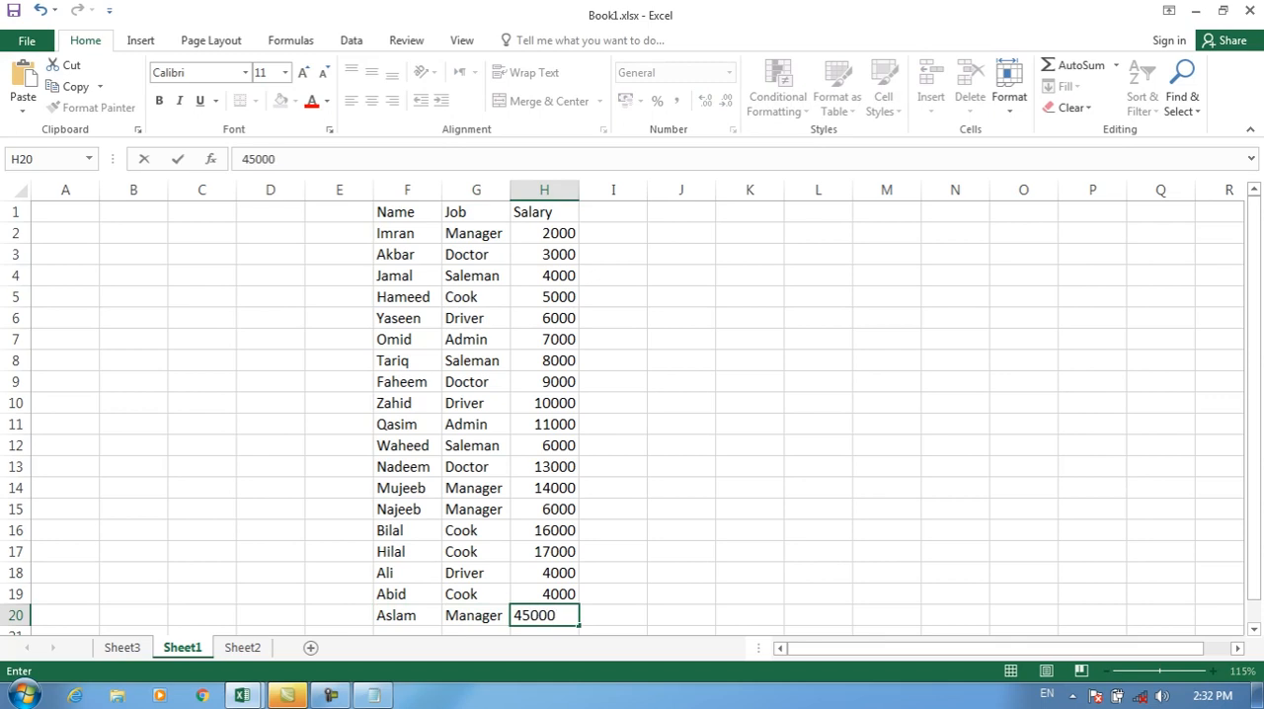
Step: Start a "Format only cells that contain" rule for the extended Name range F2:F20 using Specific Text with the beginning with condition
{"action": "left_click_drag", "start_coordinate": [395, 234], "coordinate": [405, 616]}
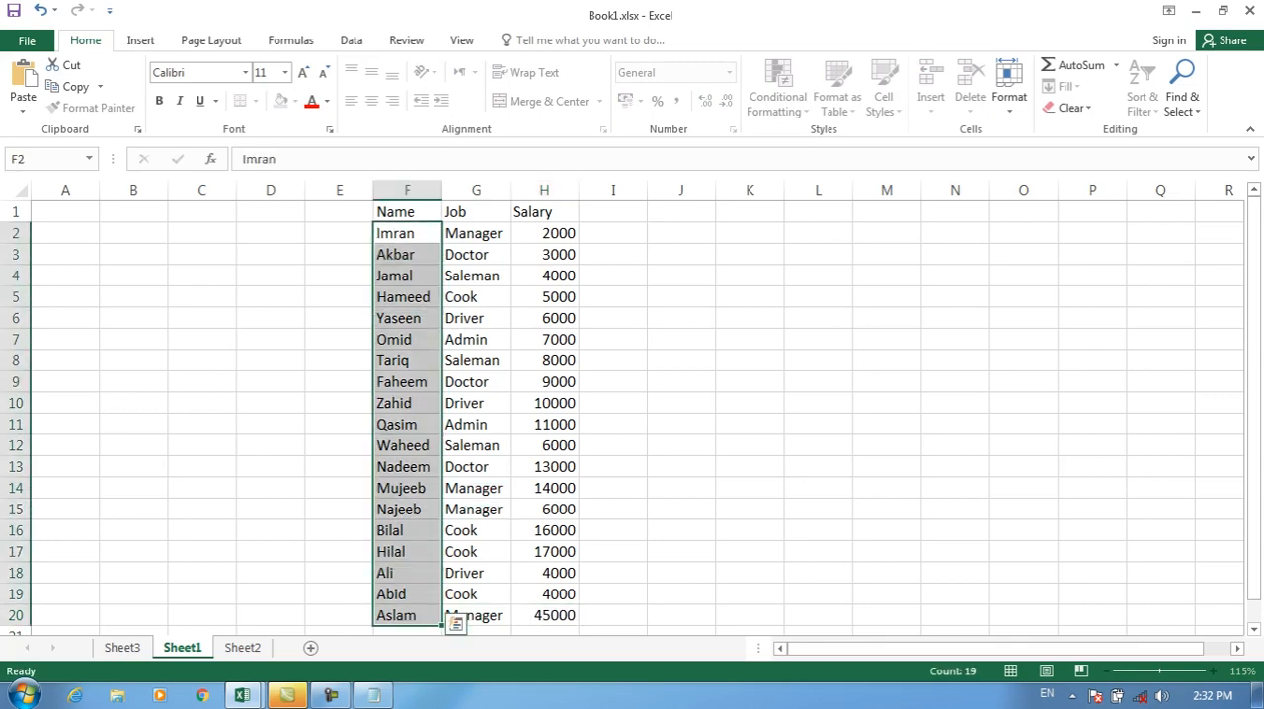
{"action": "left_click", "coordinate": [778, 96]}
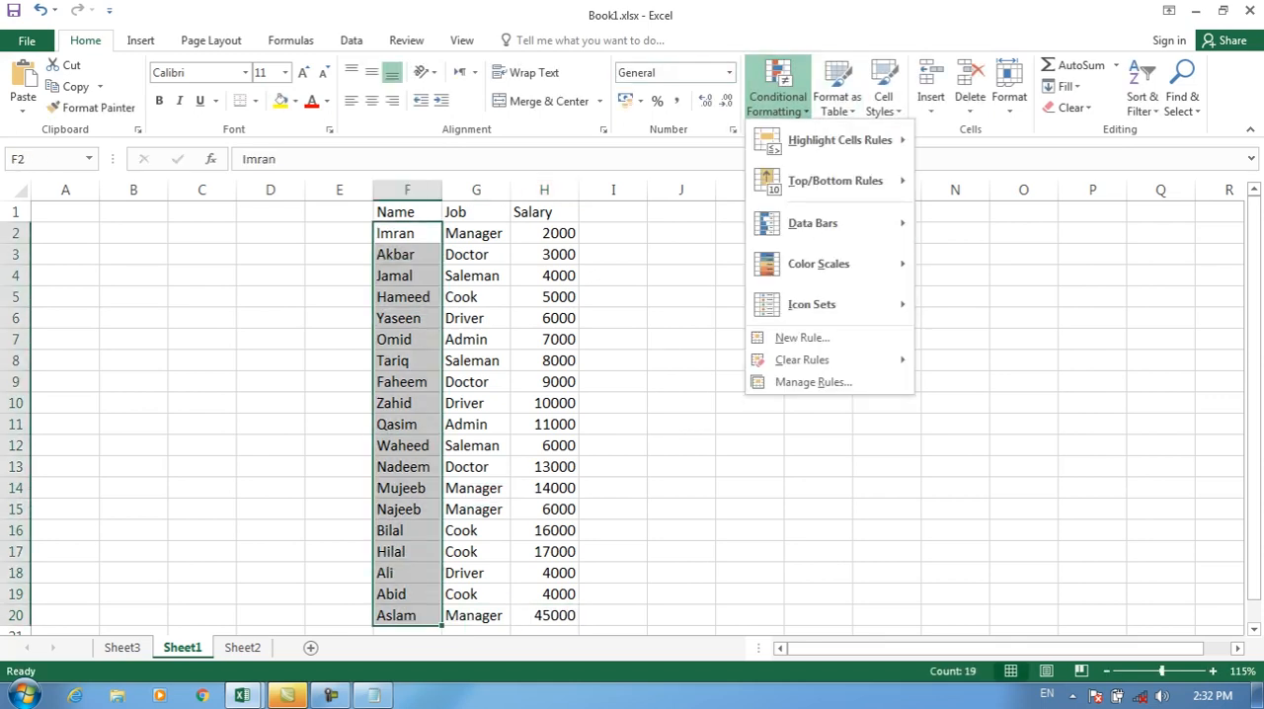
{"action": "left_click", "coordinate": [802, 338]}
{"action": "left_click", "coordinate": [706, 80]}
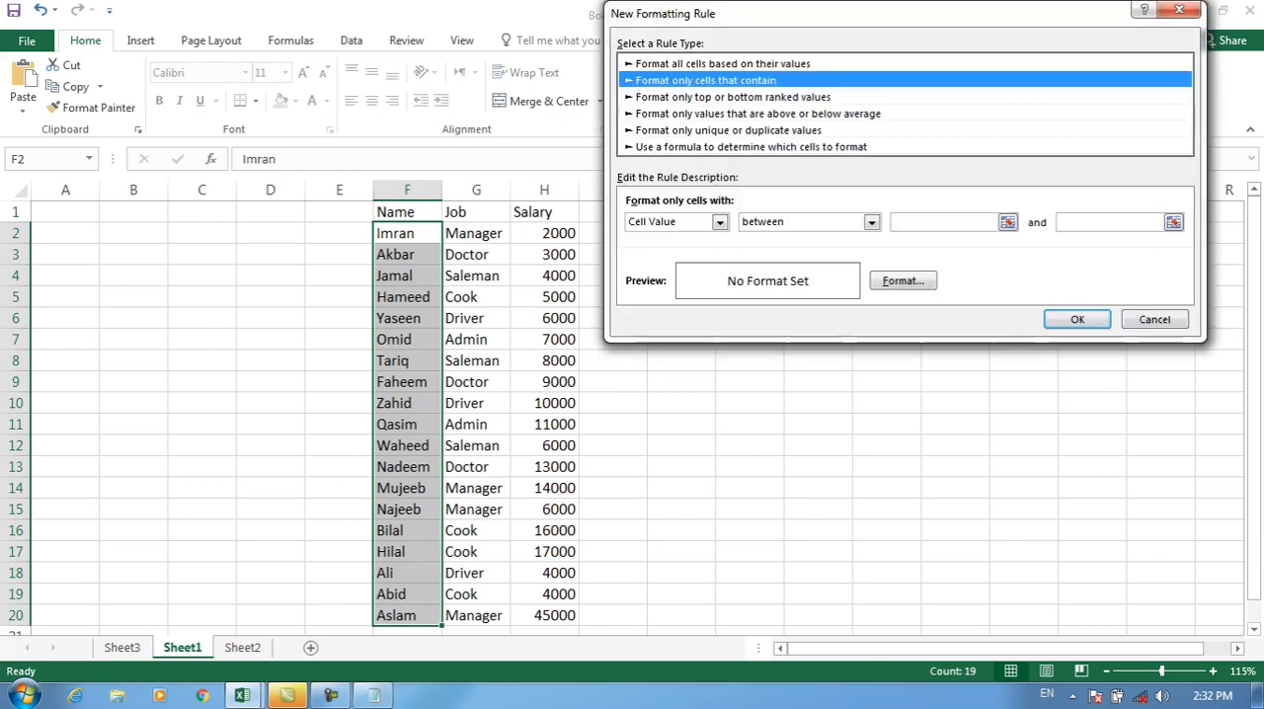
{"action": "left_click", "coordinate": [719, 221]}
{"action": "left_click", "coordinate": [660, 251]}
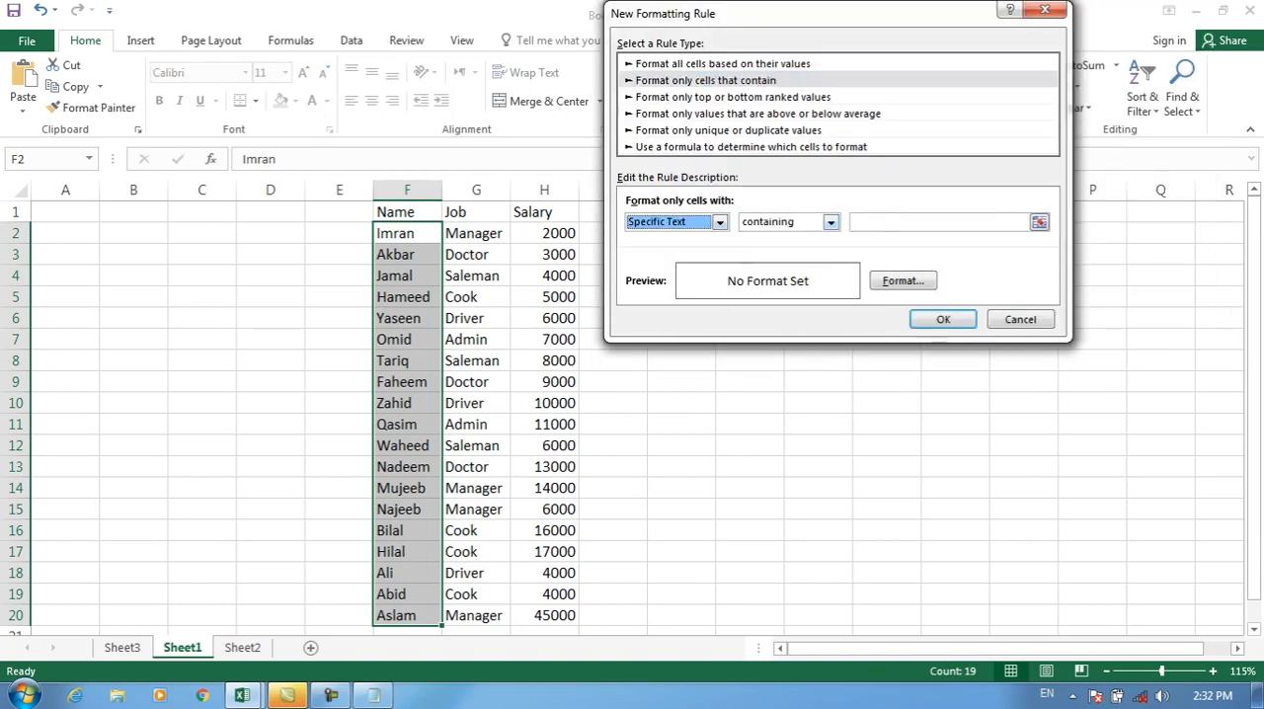
{"action": "left_click", "coordinate": [830, 221]}
{"action": "left_click", "coordinate": [778, 264]}
Step: Set the rule's text to A with a light blue fill, apply it to F2:F20, and undo it
{"action": "left_click", "coordinate": [938, 223]}
{"action": "type", "text": "A"}
{"action": "left_click", "coordinate": [903, 281]}
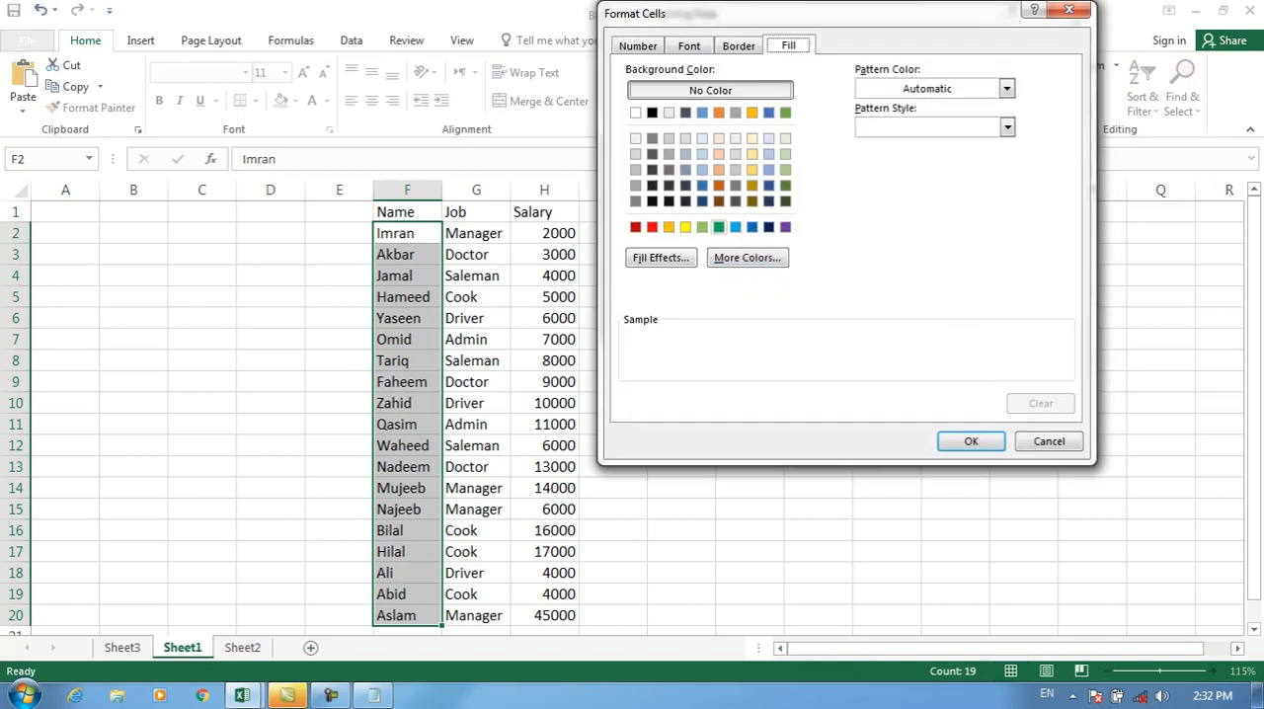
{"action": "left_click", "coordinate": [736, 228]}
{"action": "left_click", "coordinate": [971, 441]}
{"action": "left_click", "coordinate": [943, 318]}
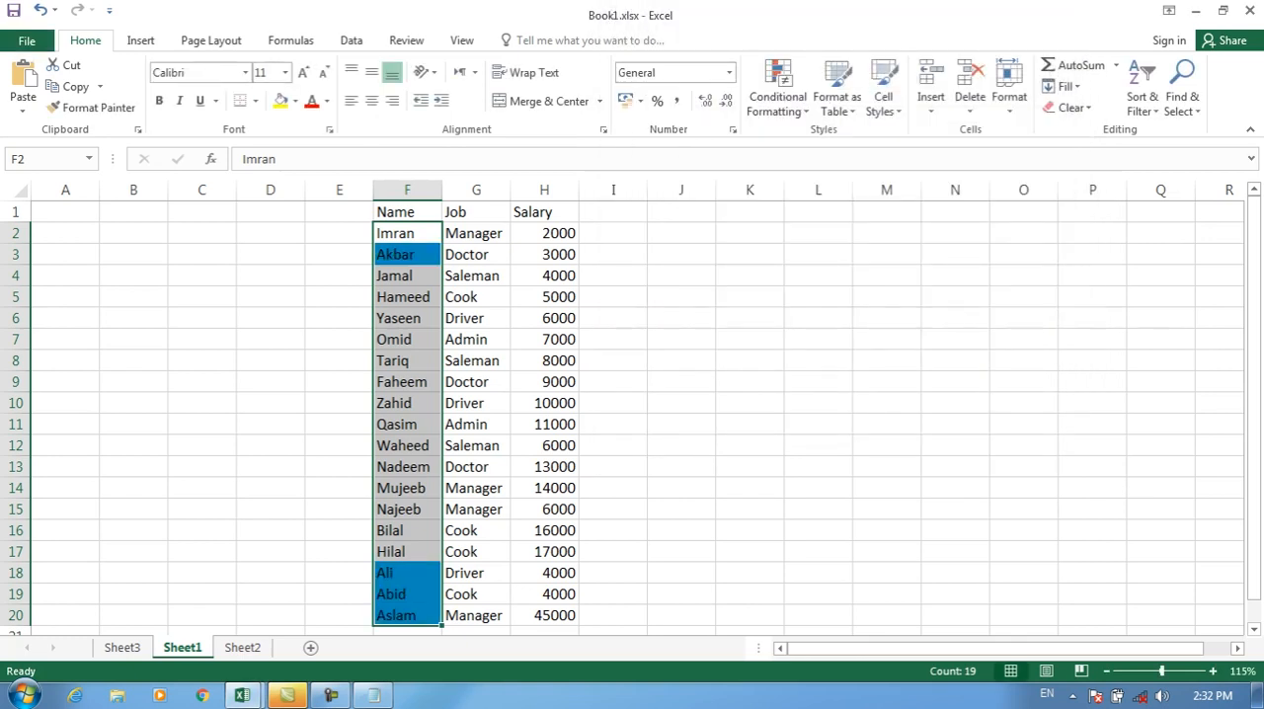
{"action": "key", "text": "ctrl+z"}
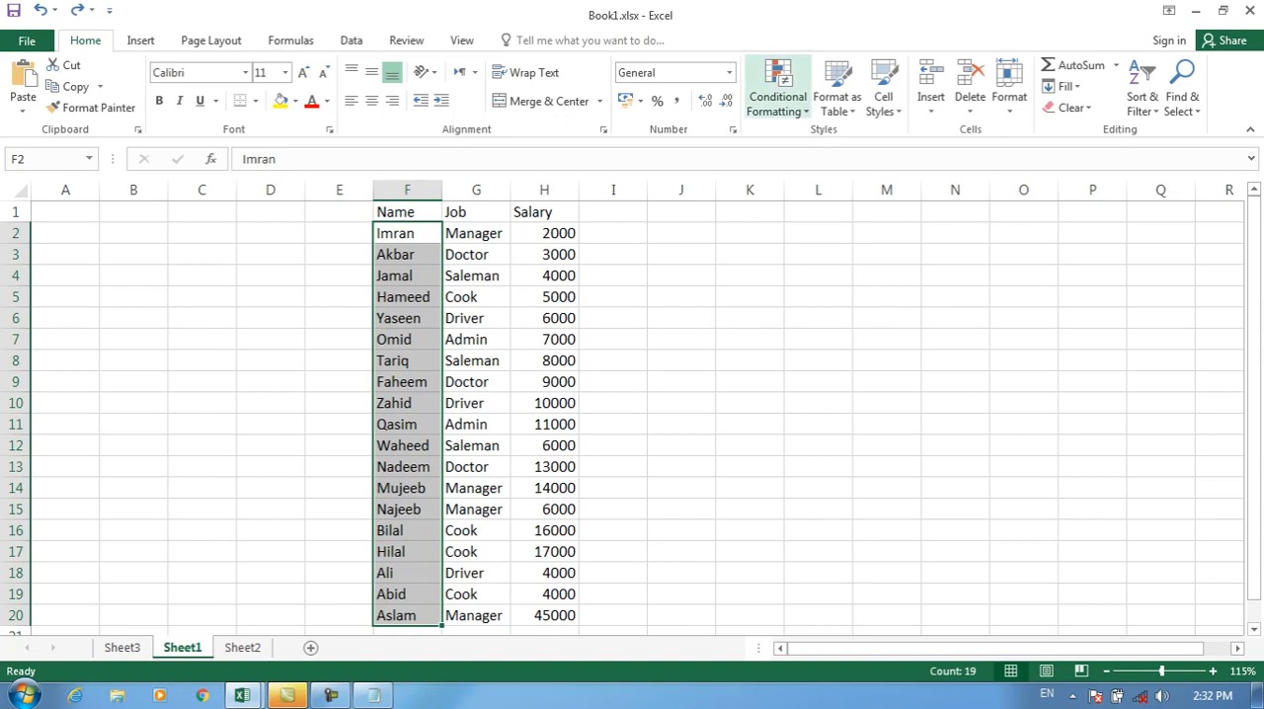
Step: Start a "Format only cells that contain" rule for F2:F20 using Specific Text with the ending with condition
{"action": "left_click", "coordinate": [778, 95]}
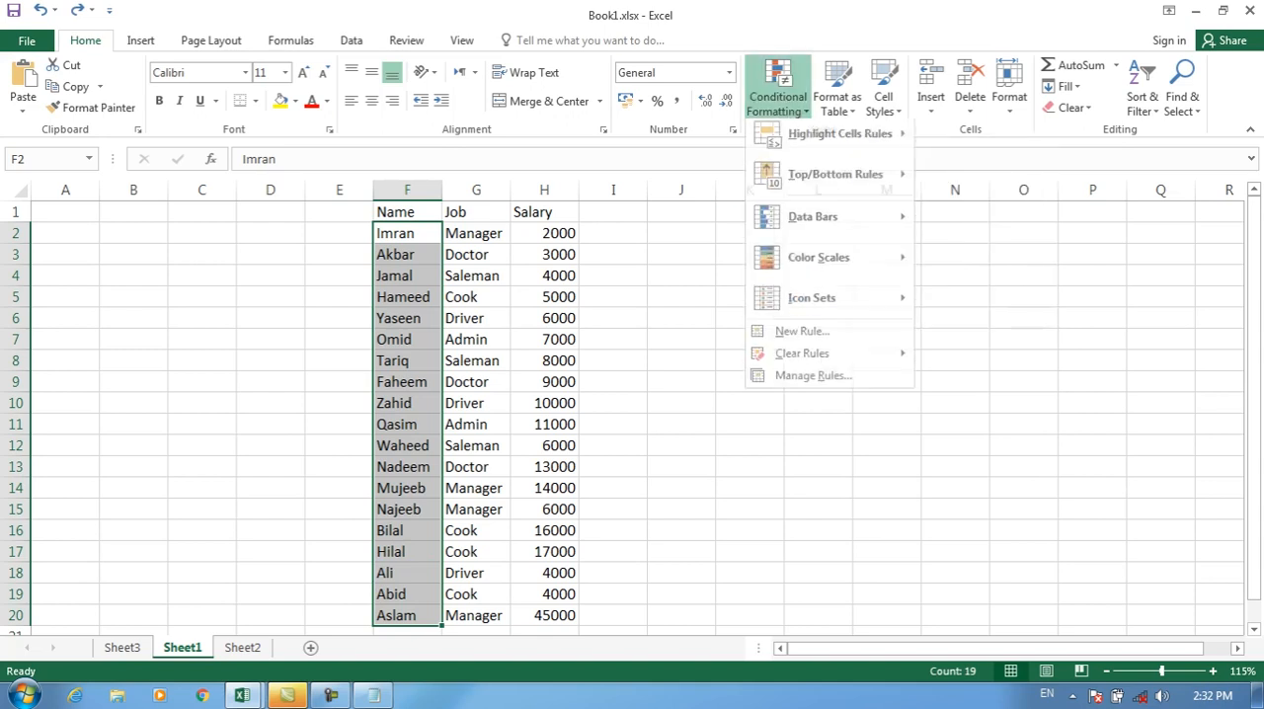
{"action": "left_click", "coordinate": [799, 335]}
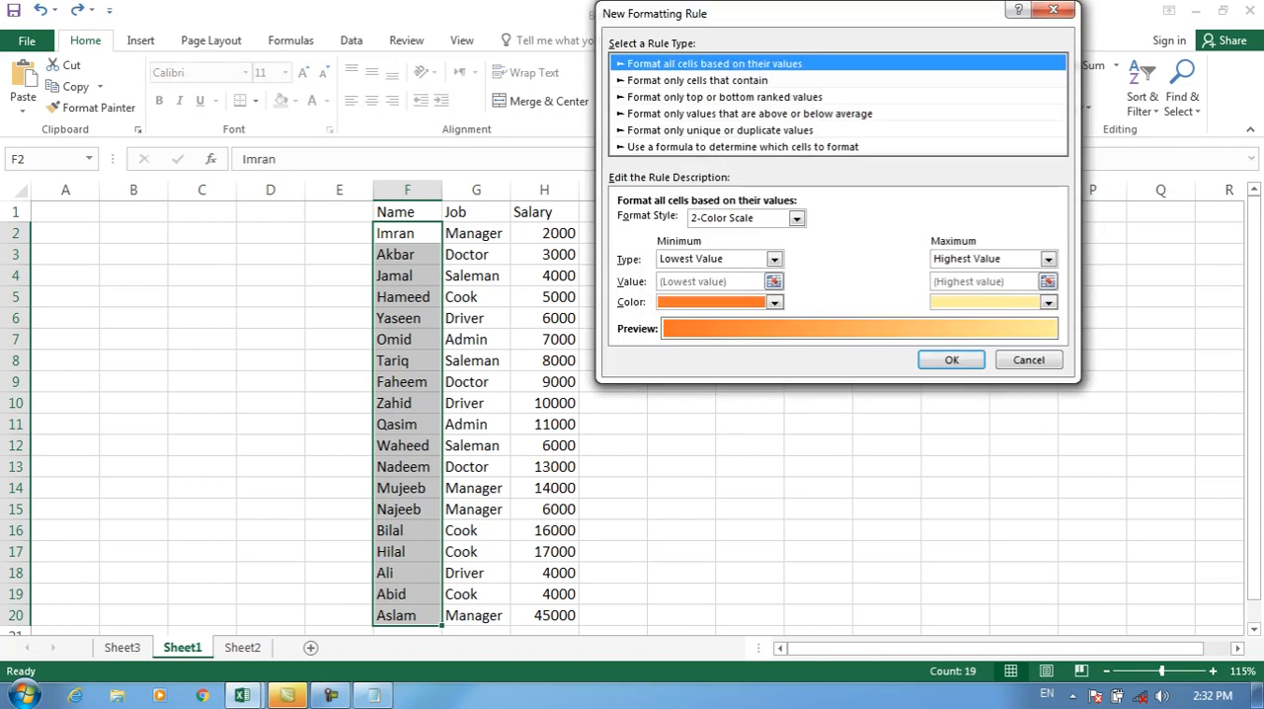
{"action": "left_click", "coordinate": [698, 81]}
{"action": "left_click", "coordinate": [711, 222]}
{"action": "left_click", "coordinate": [650, 251]}
{"action": "left_click", "coordinate": [822, 223]}
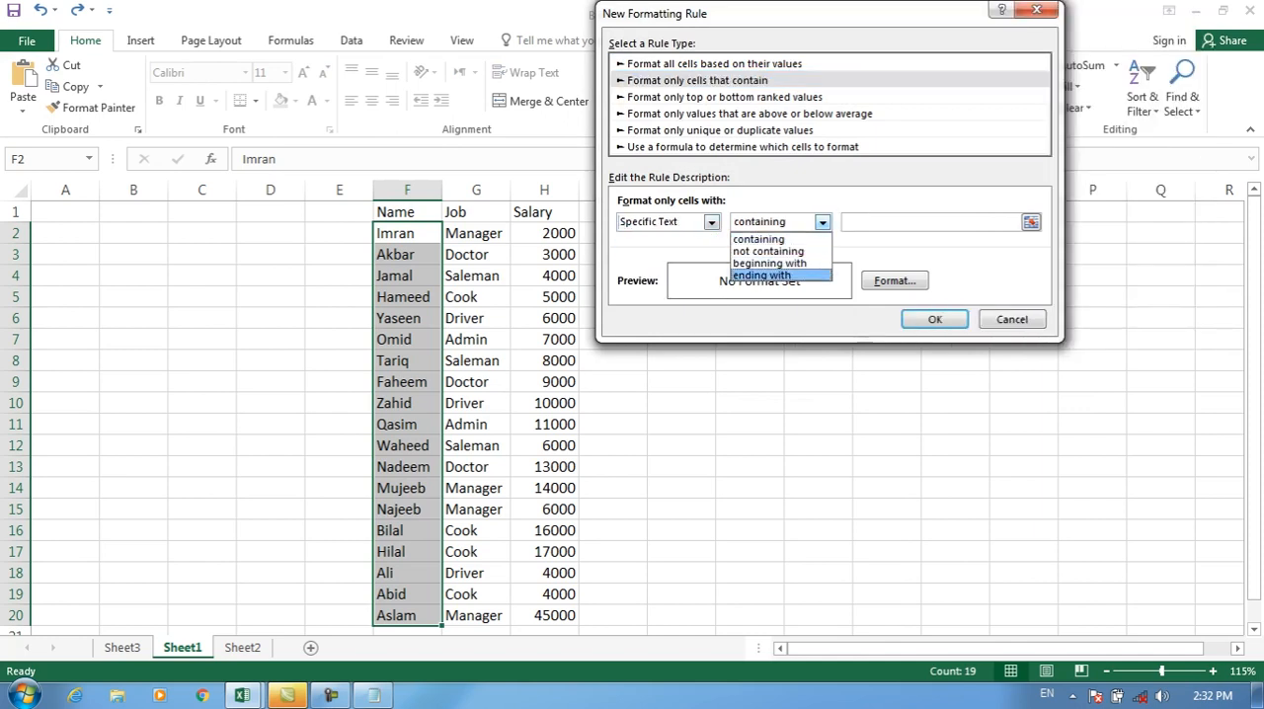
{"action": "left_click", "coordinate": [762, 275]}
Step: Set the ending with rule's text to d with a dark blue fill and apply it to F2:F20
{"action": "left_click", "coordinate": [928, 222]}
{"action": "type", "text": "d"}
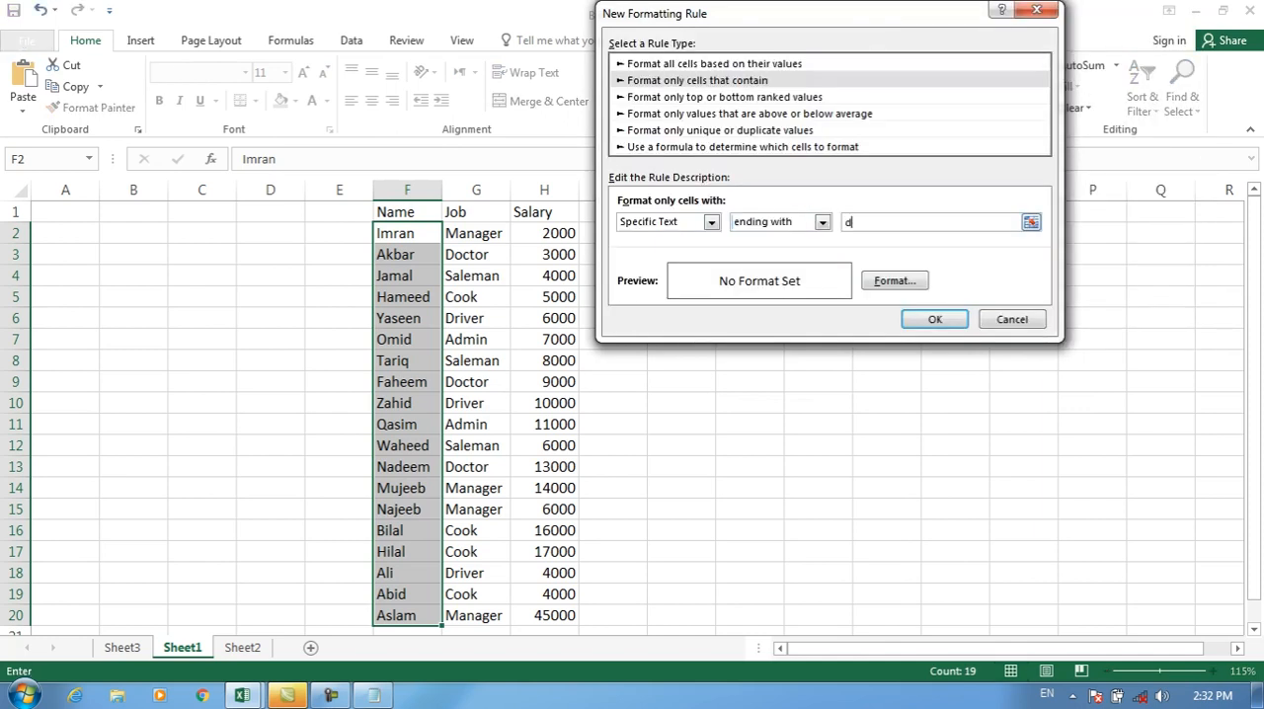
{"action": "left_click", "coordinate": [895, 282]}
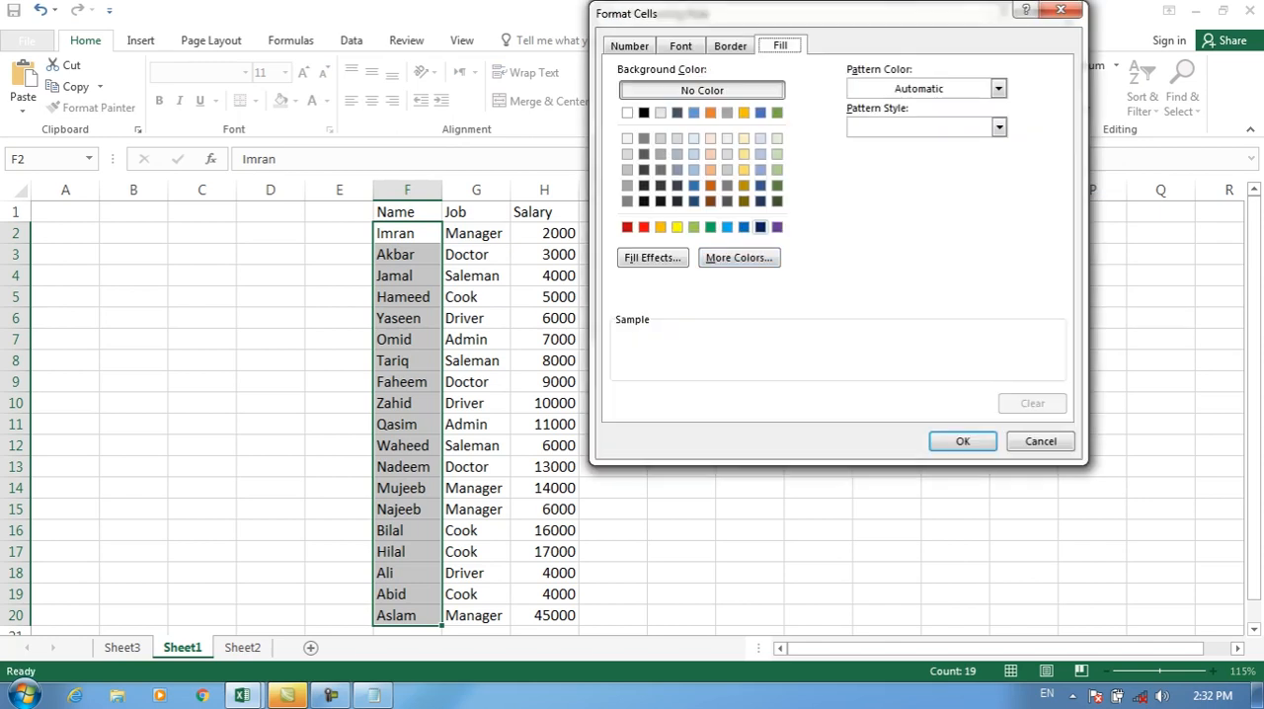
{"action": "left_click", "coordinate": [761, 186]}
{"action": "left_click", "coordinate": [963, 441]}
{"action": "left_click", "coordinate": [935, 319]}
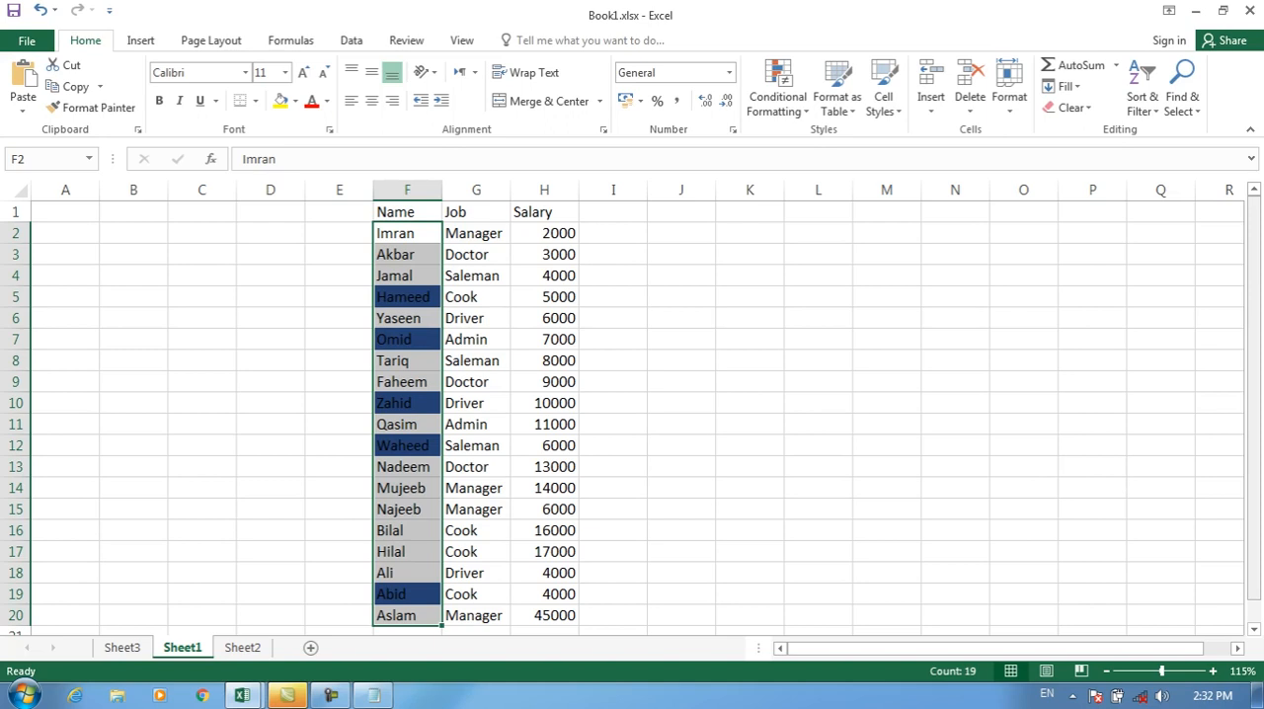
Step: Clear the ending with rule from the selected Name cells F2:F20
{"action": "left_click", "coordinate": [778, 89]}
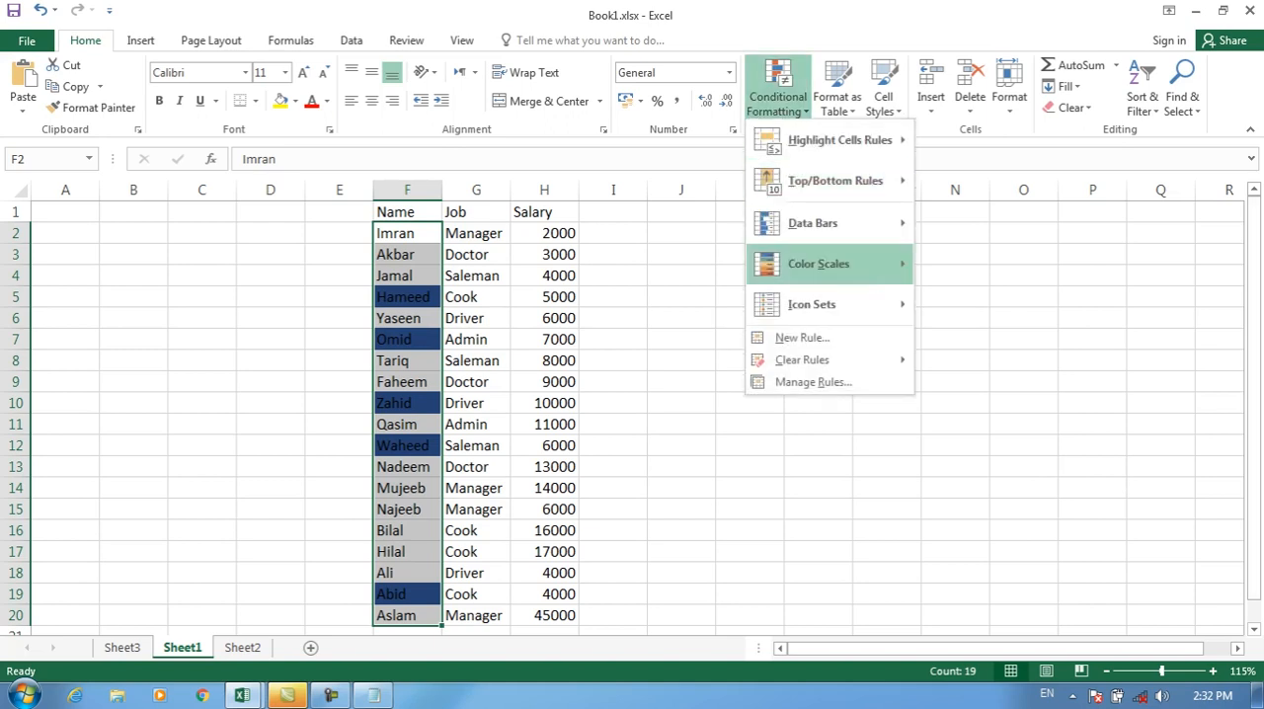
{"action": "mouse_move", "coordinate": [830, 361]}
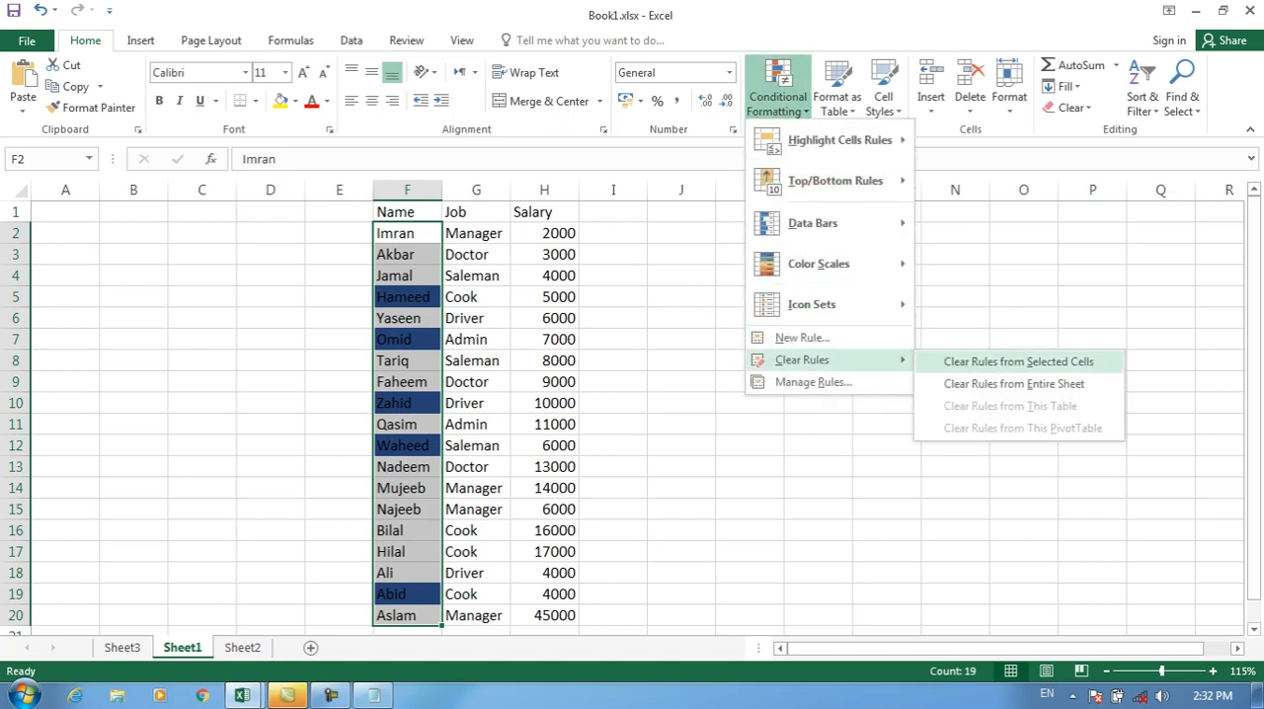
{"action": "left_click", "coordinate": [1018, 362]}
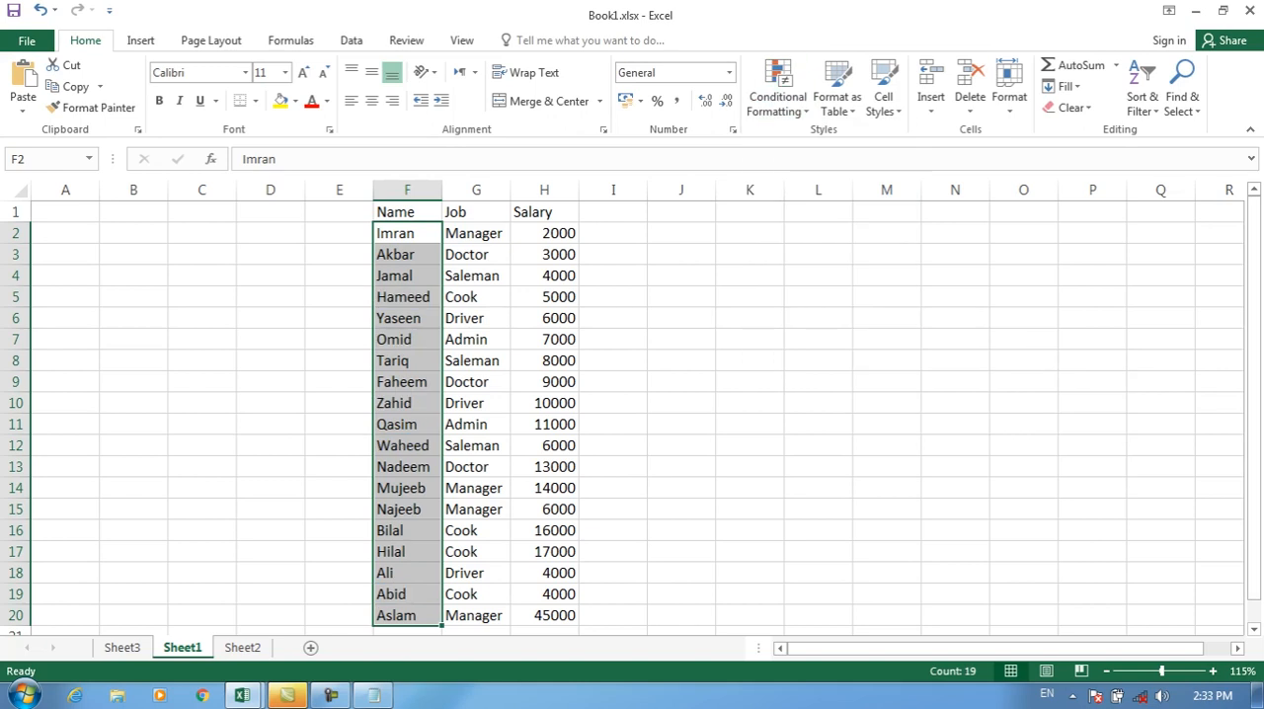
{"action": "left_click", "coordinate": [407, 234]}
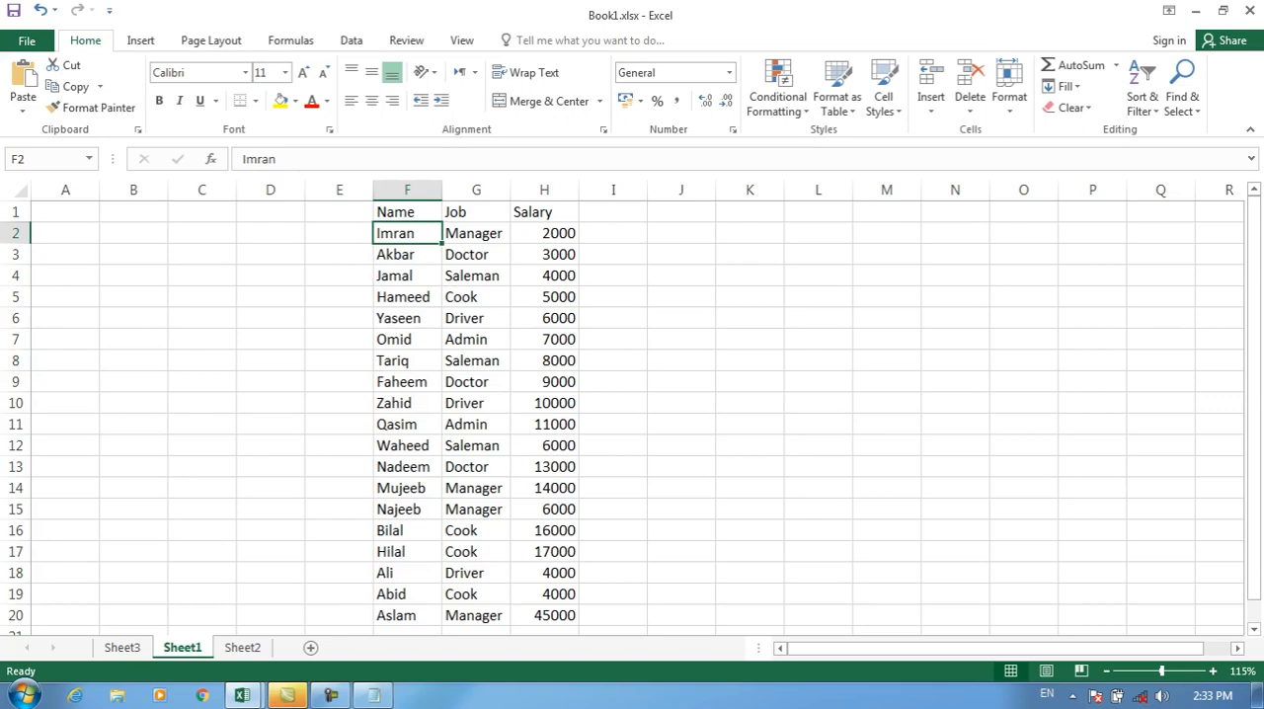
{"action": "left_click_drag", "start_coordinate": [407, 233], "coordinate": [407, 594]}
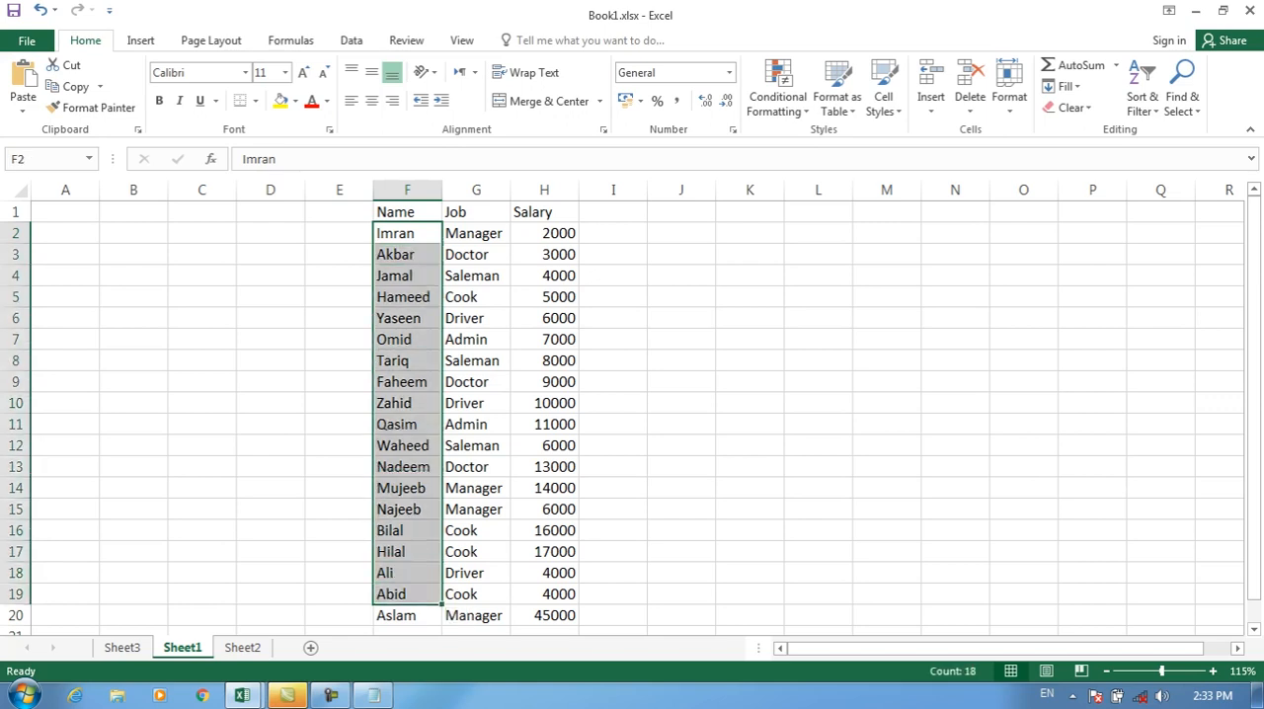
{"action": "key", "text": "shift+BackSpace"}
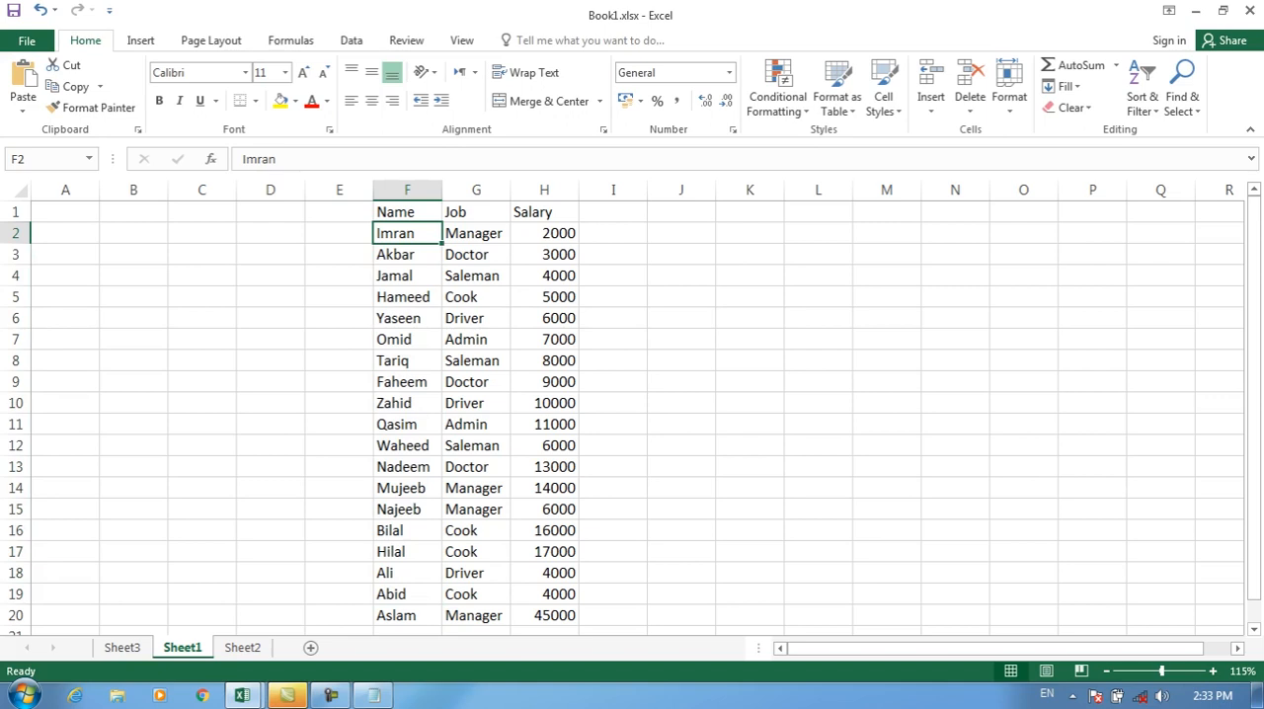
{"action": "key", "text": "Down"}
{"action": "key", "text": "Down"}
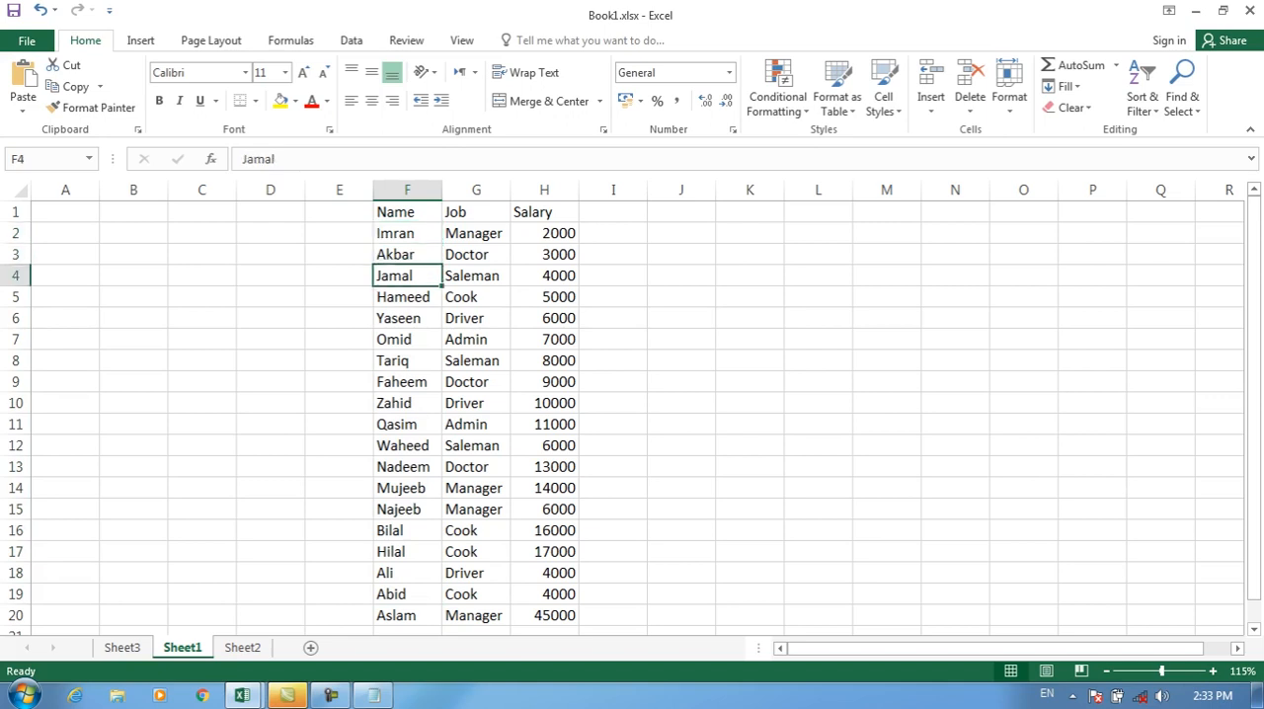
Step: Start a "Format only cells that contain" rule for the Salary cells H2:H20 using Specific Text with the beginning with condition
{"action": "left_click_drag", "start_coordinate": [553, 233], "coordinate": [553, 615]}
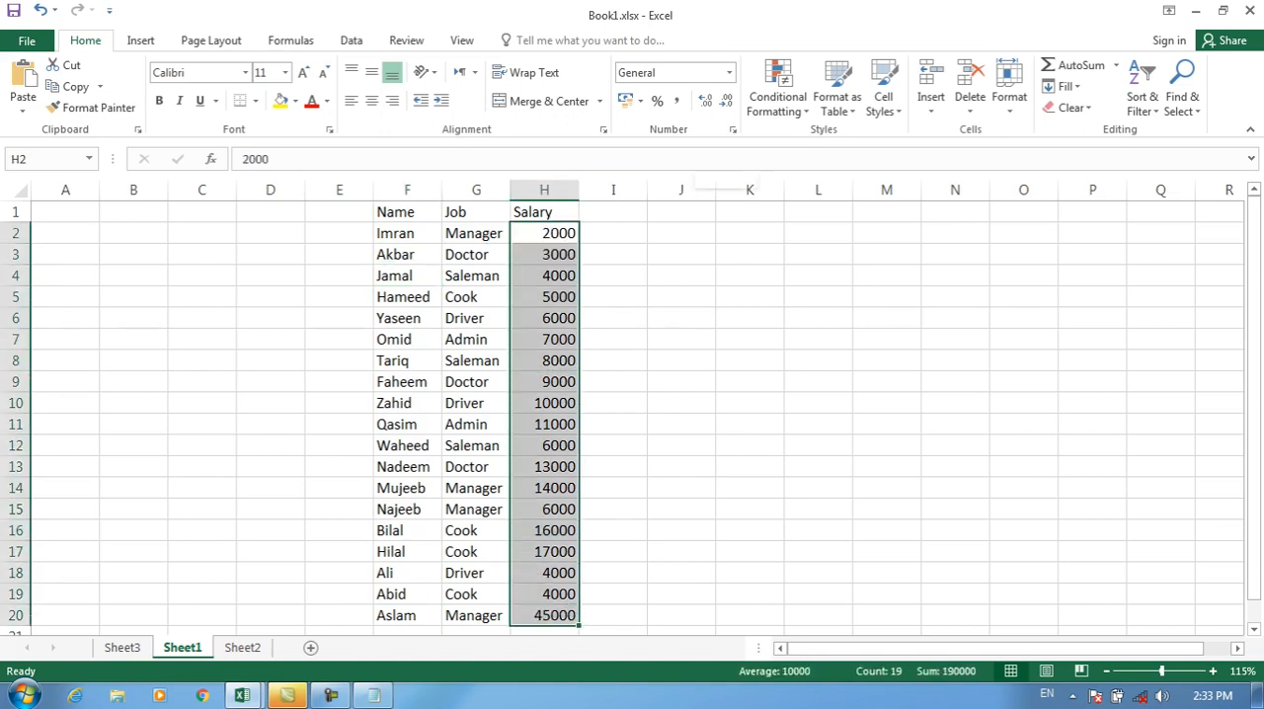
{"action": "left_click", "coordinate": [779, 96]}
{"action": "mouse_move", "coordinate": [802, 360]}
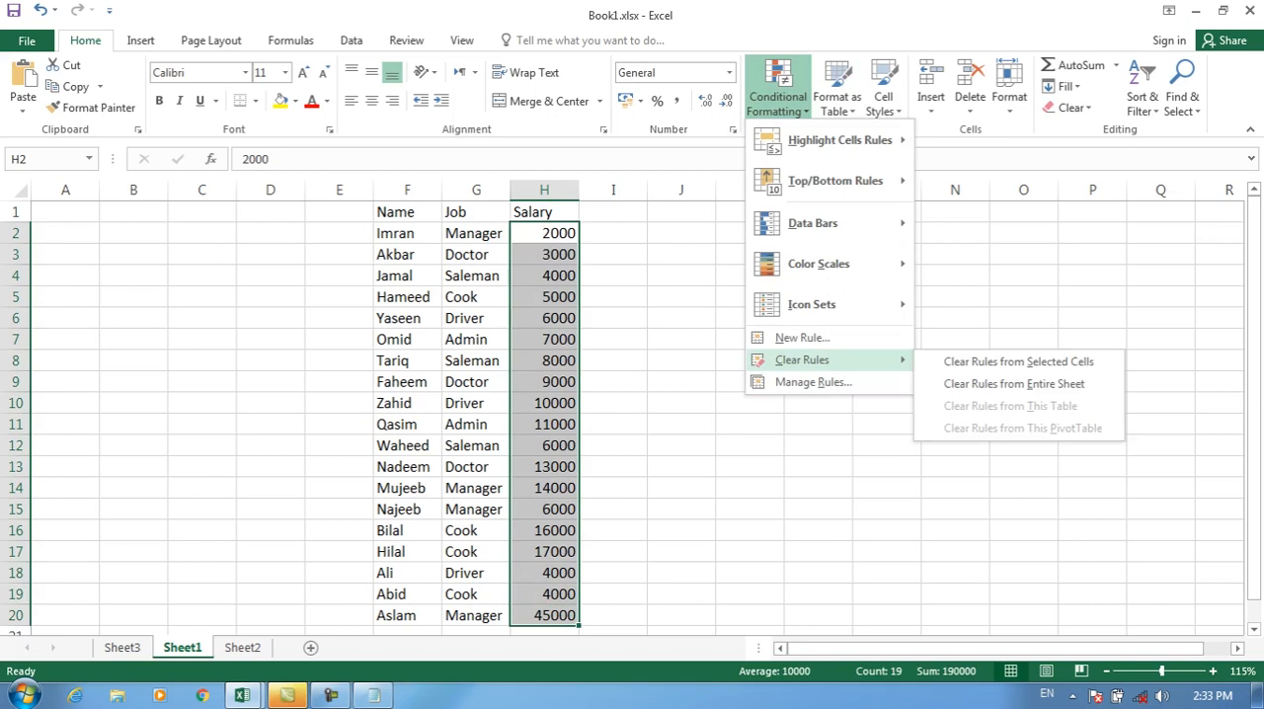
{"action": "left_click", "coordinate": [802, 337]}
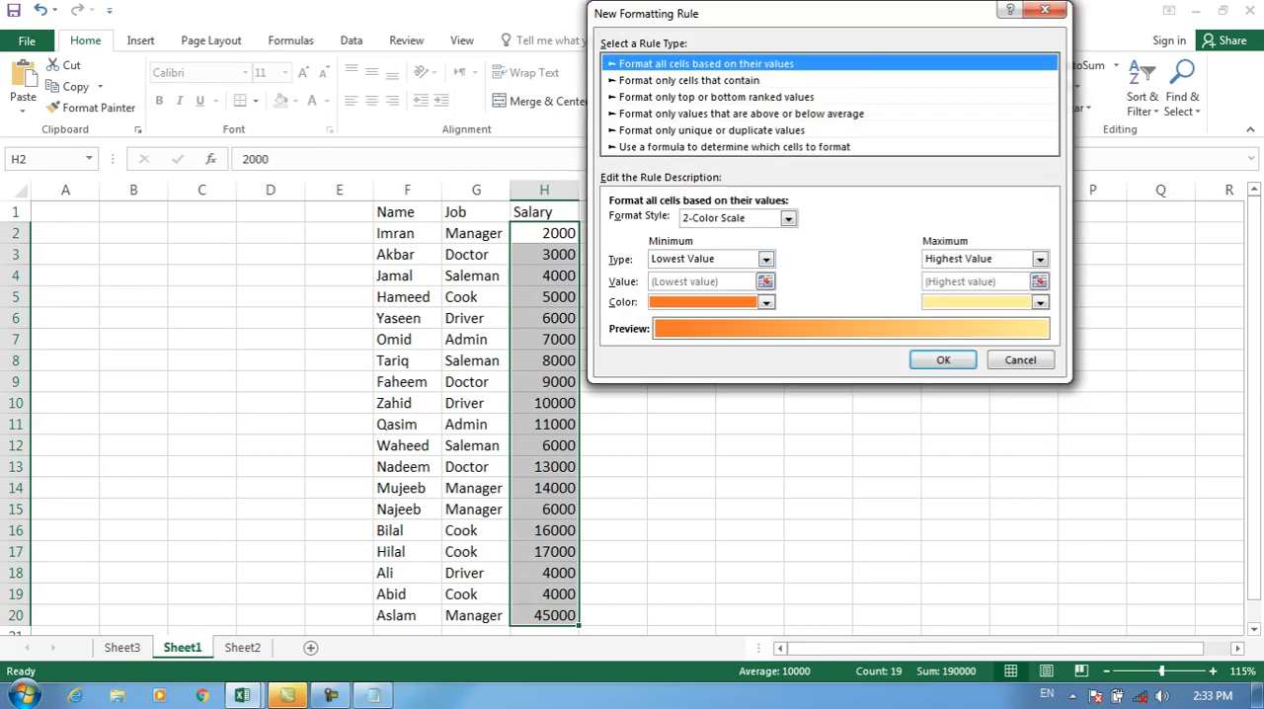
{"action": "left_click", "coordinate": [689, 80]}
{"action": "left_click", "coordinate": [703, 222]}
{"action": "left_click", "coordinate": [642, 251]}
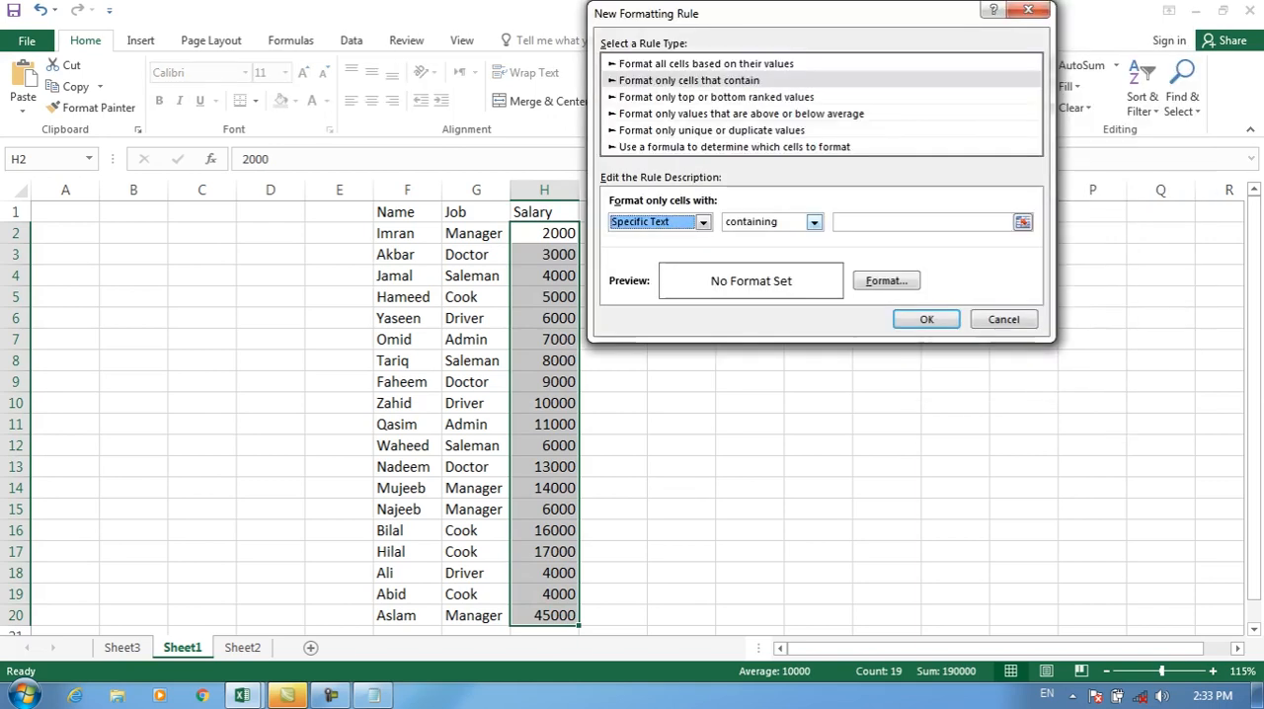
{"action": "left_click", "coordinate": [814, 222]}
{"action": "left_click", "coordinate": [755, 263]}
Step: Set the beginning with rule's text to 5 with a purple fill and apply it to H2:H20
{"action": "left_click", "coordinate": [910, 222]}
{"action": "type", "text": "5"}
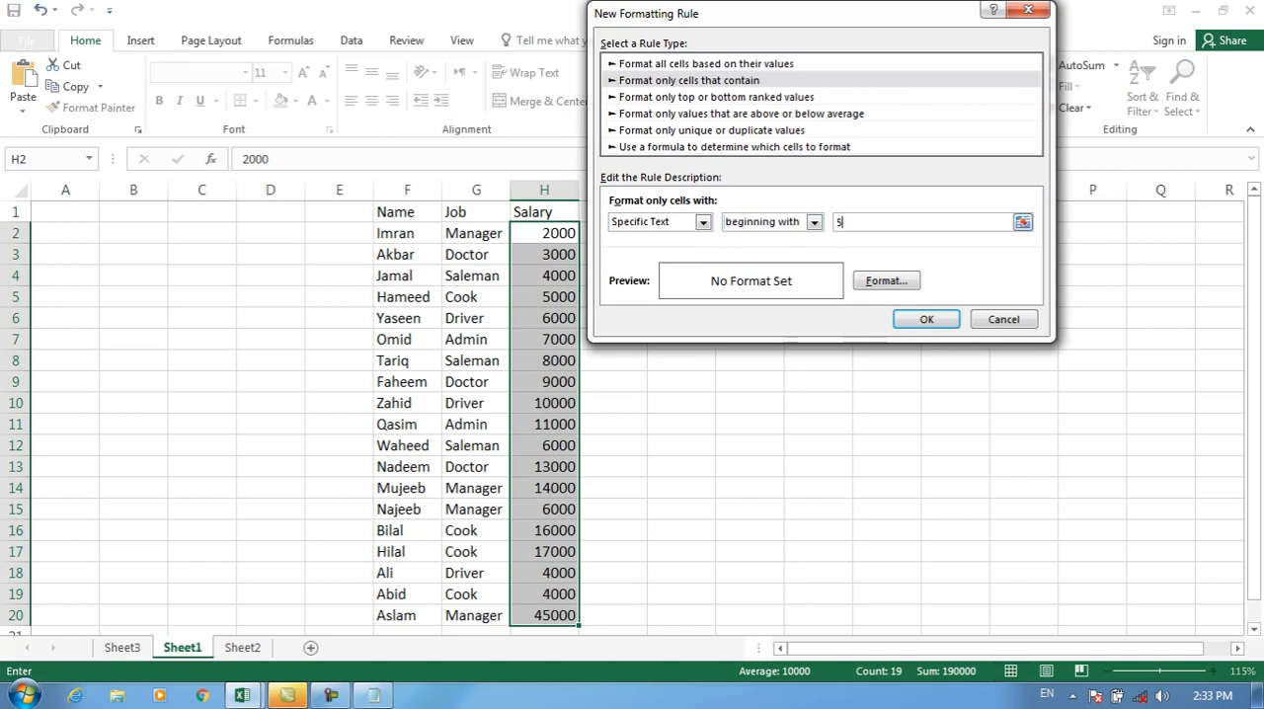
{"action": "left_click", "coordinate": [886, 280]}
{"action": "left_click", "coordinate": [765, 227]}
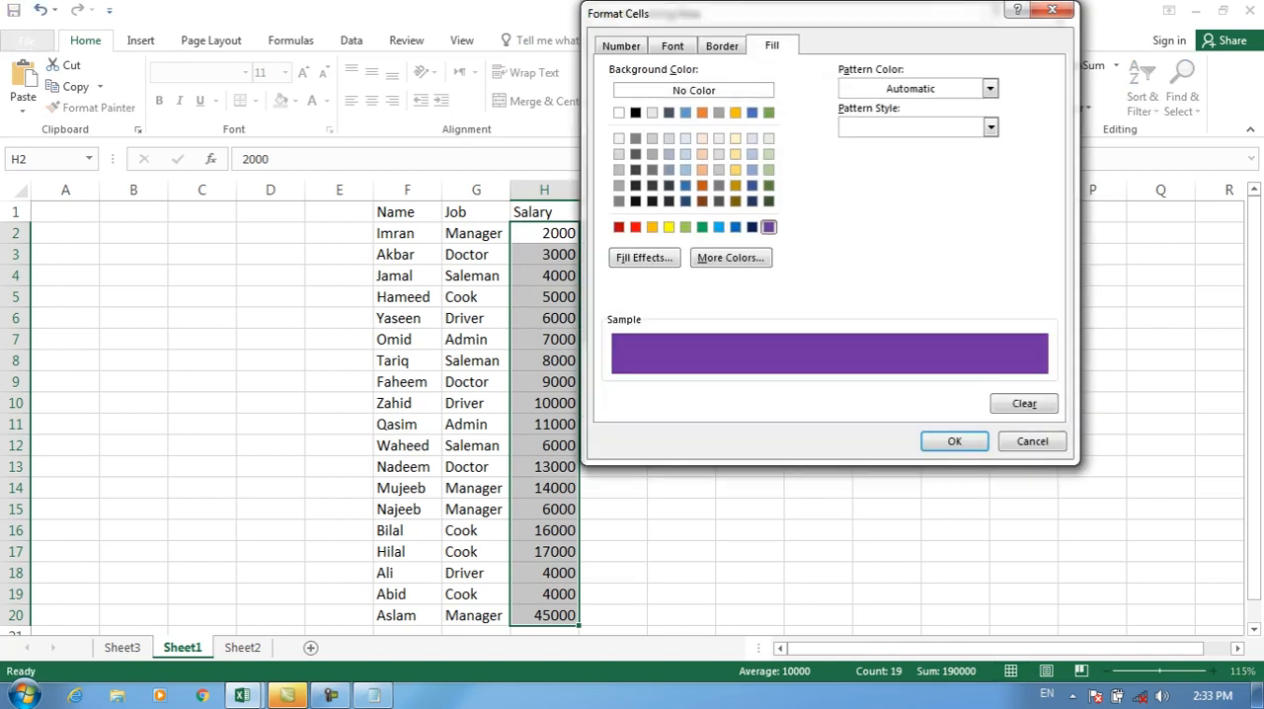
{"action": "left_click", "coordinate": [953, 440]}
{"action": "left_click", "coordinate": [926, 319]}
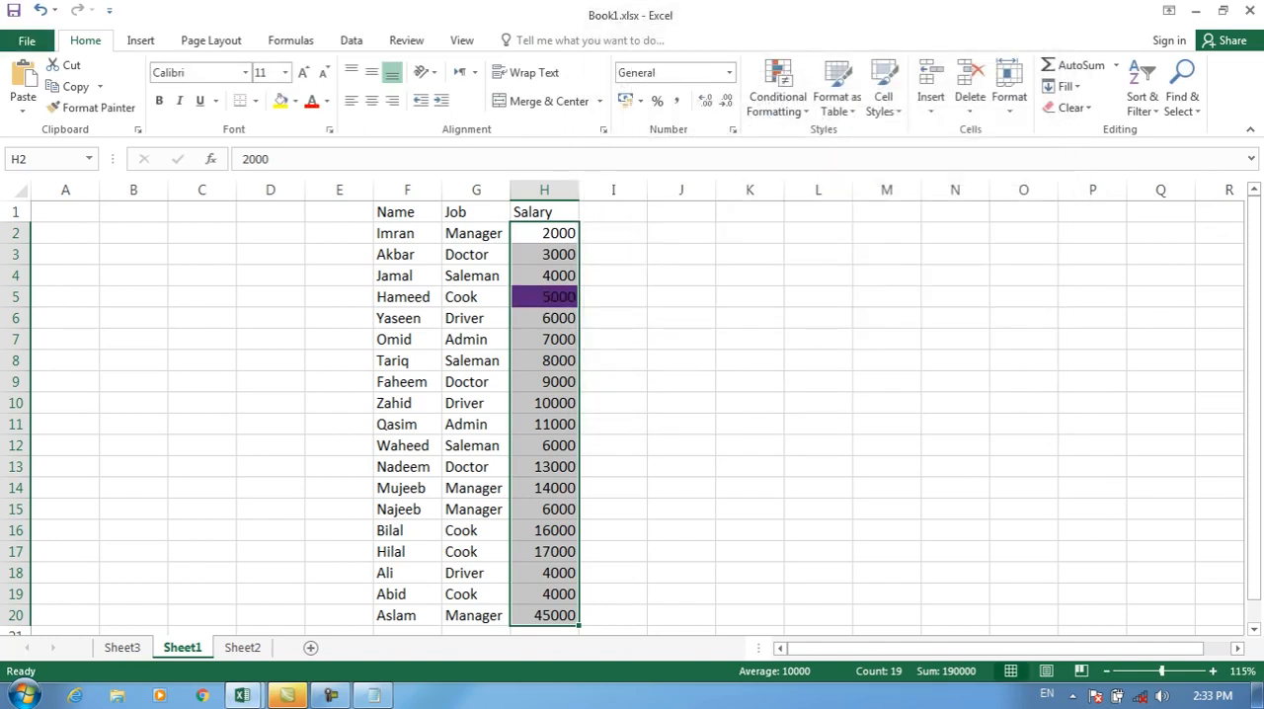
Step: Undo the beginning with rule on the Salary cells H2:H20
{"action": "key", "text": "ctrl+z"}
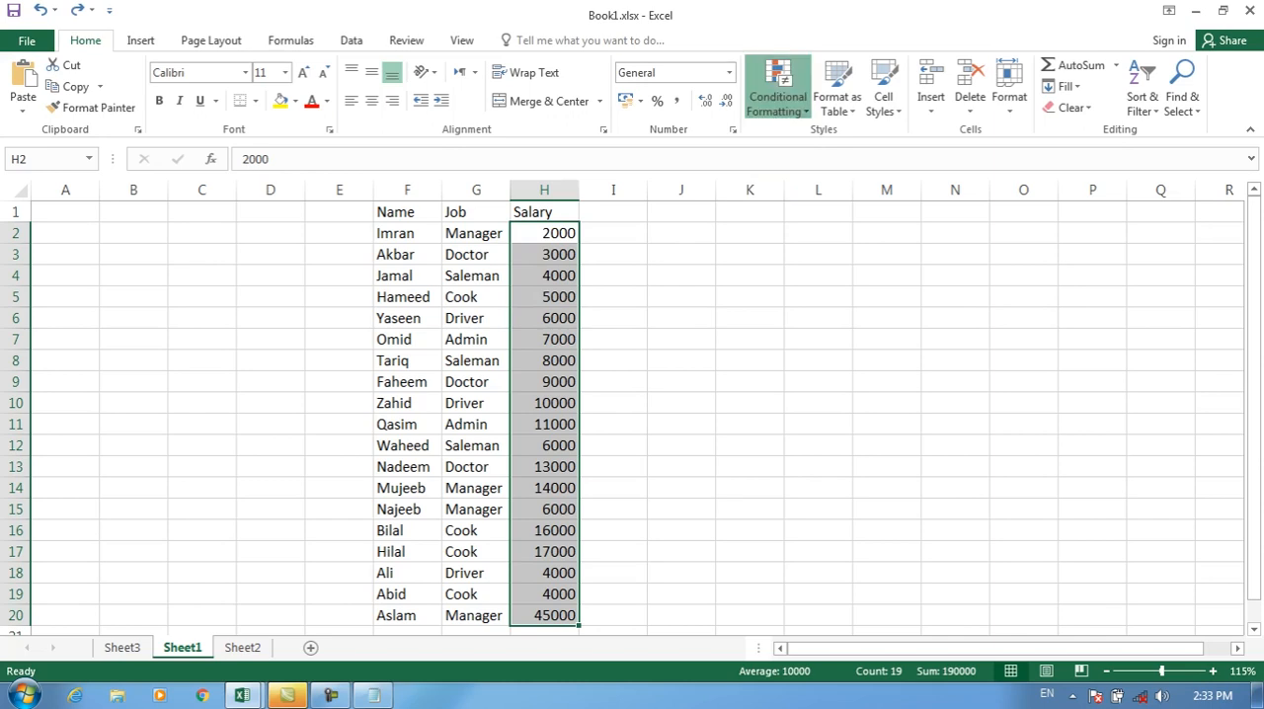
Step: Examine the Dates Occurring condition and its periods in a "Format only cells that contain" rule, and cancel the rule
{"action": "left_click", "coordinate": [779, 96]}
{"action": "left_click", "coordinate": [802, 338]}
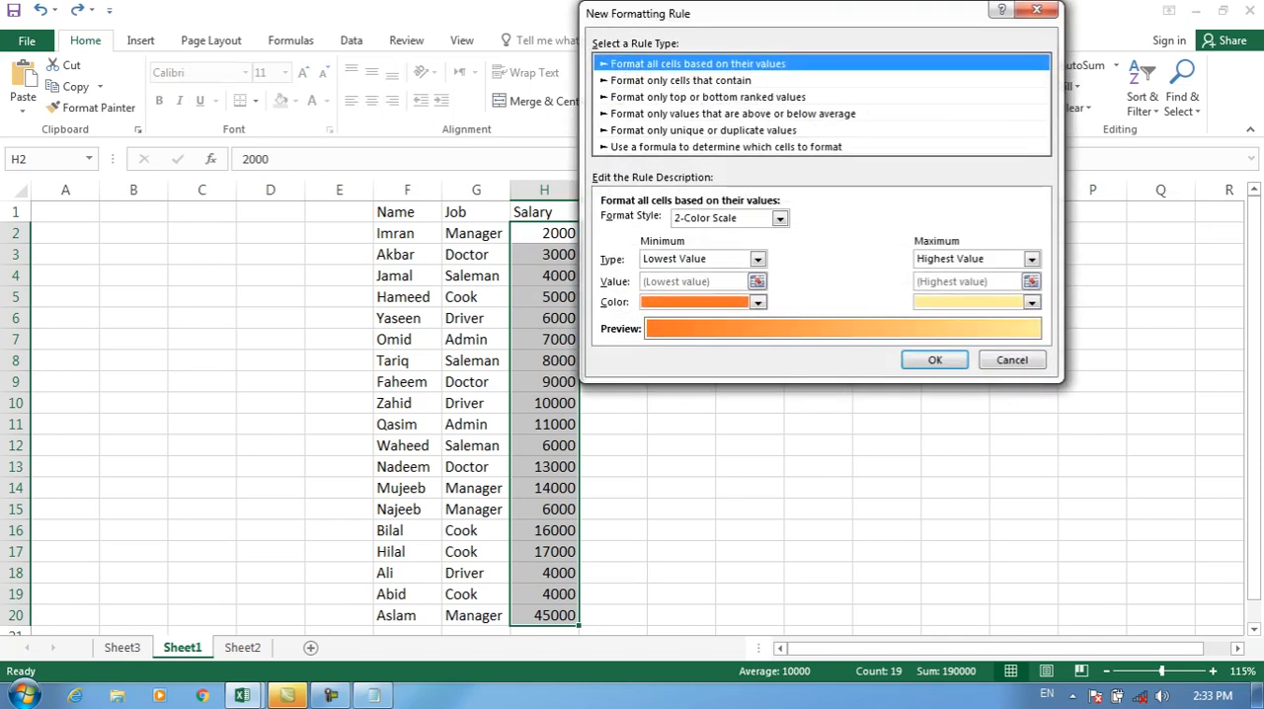
{"action": "left_click", "coordinate": [682, 80]}
{"action": "left_click", "coordinate": [695, 222]}
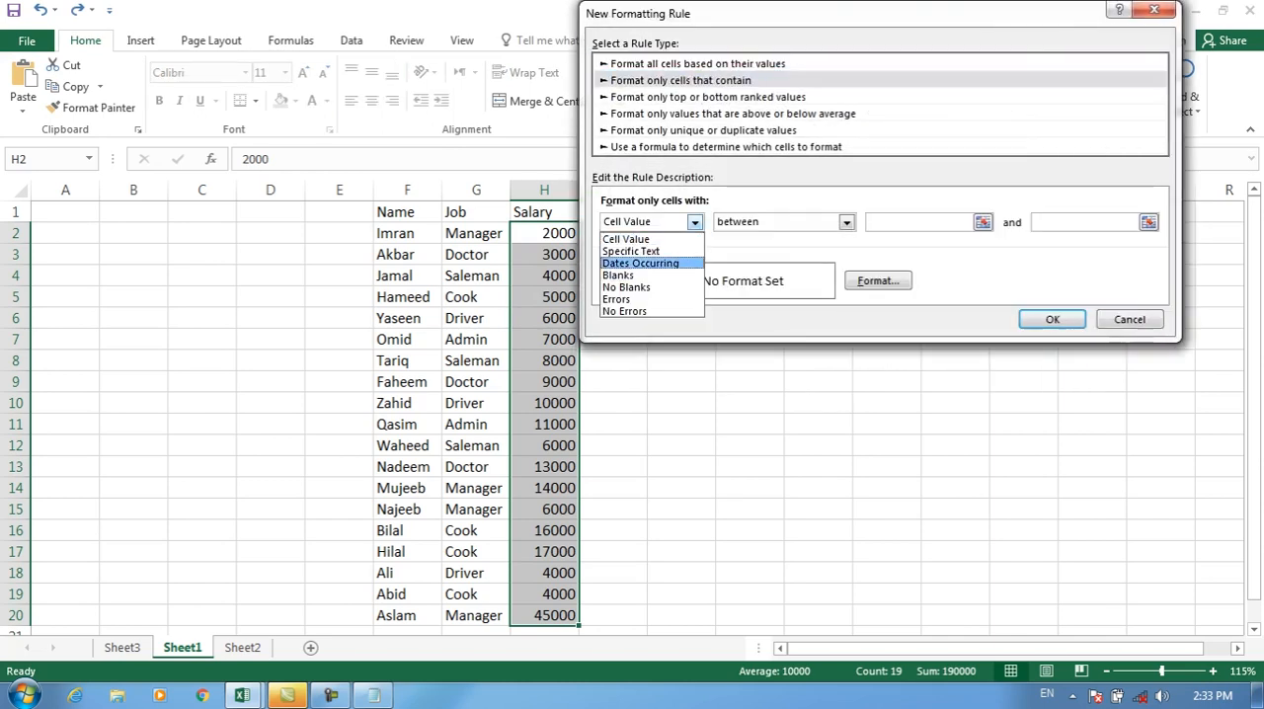
{"action": "left_click", "coordinate": [642, 263]}
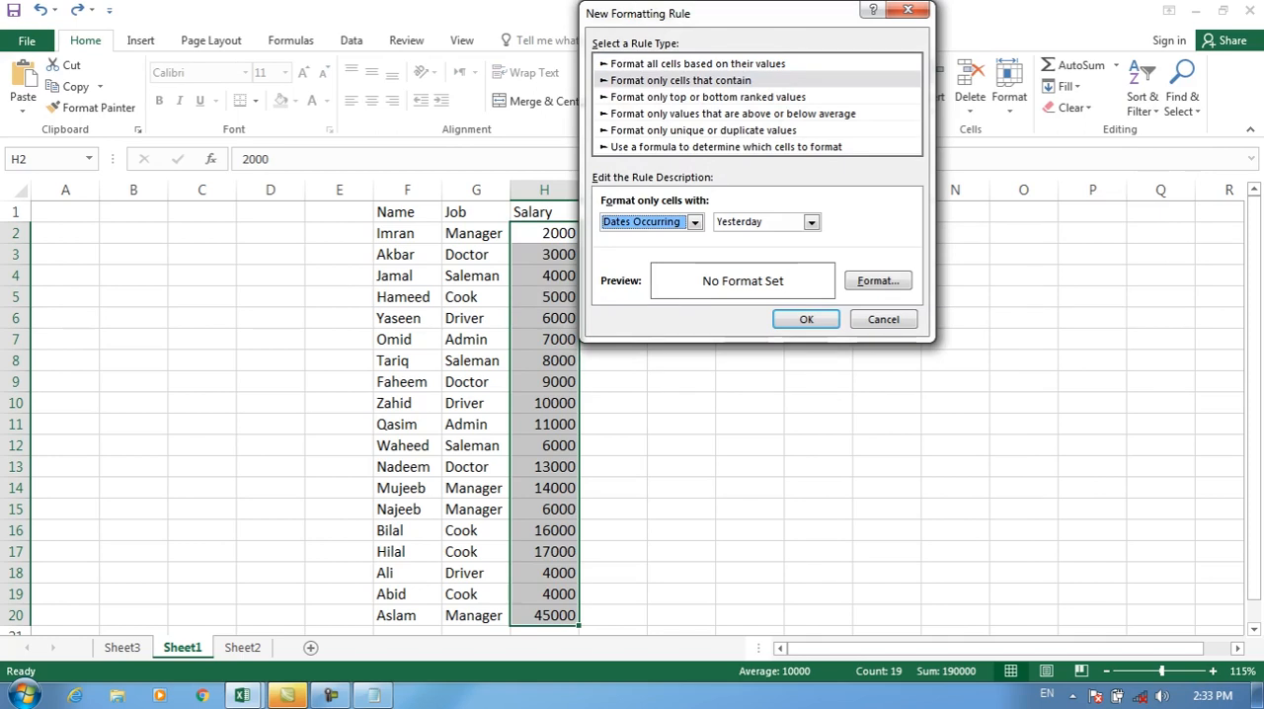
{"action": "left_click", "coordinate": [811, 222]}
{"action": "left_click", "coordinate": [738, 239]}
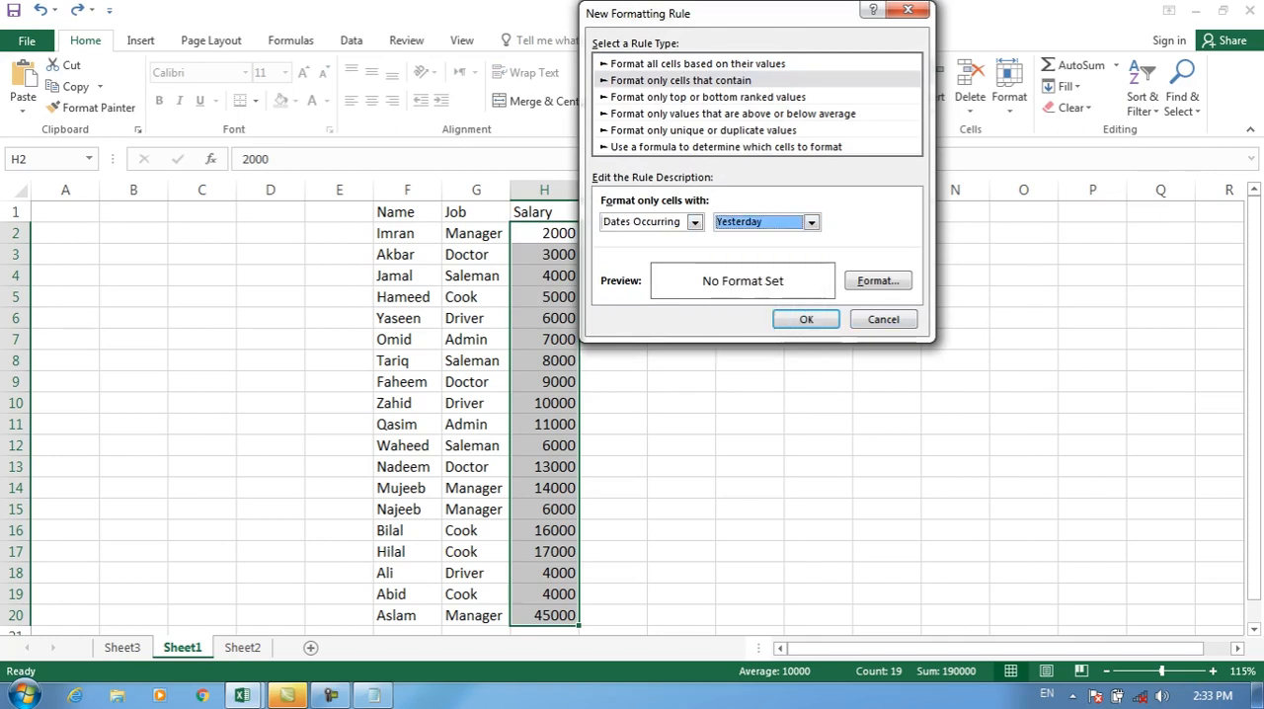
{"action": "left_click", "coordinate": [883, 319]}
Step: Examine the date periods offered by the A Date Occurring highlight rule, and close it without applying
{"action": "left_click", "coordinate": [778, 91]}
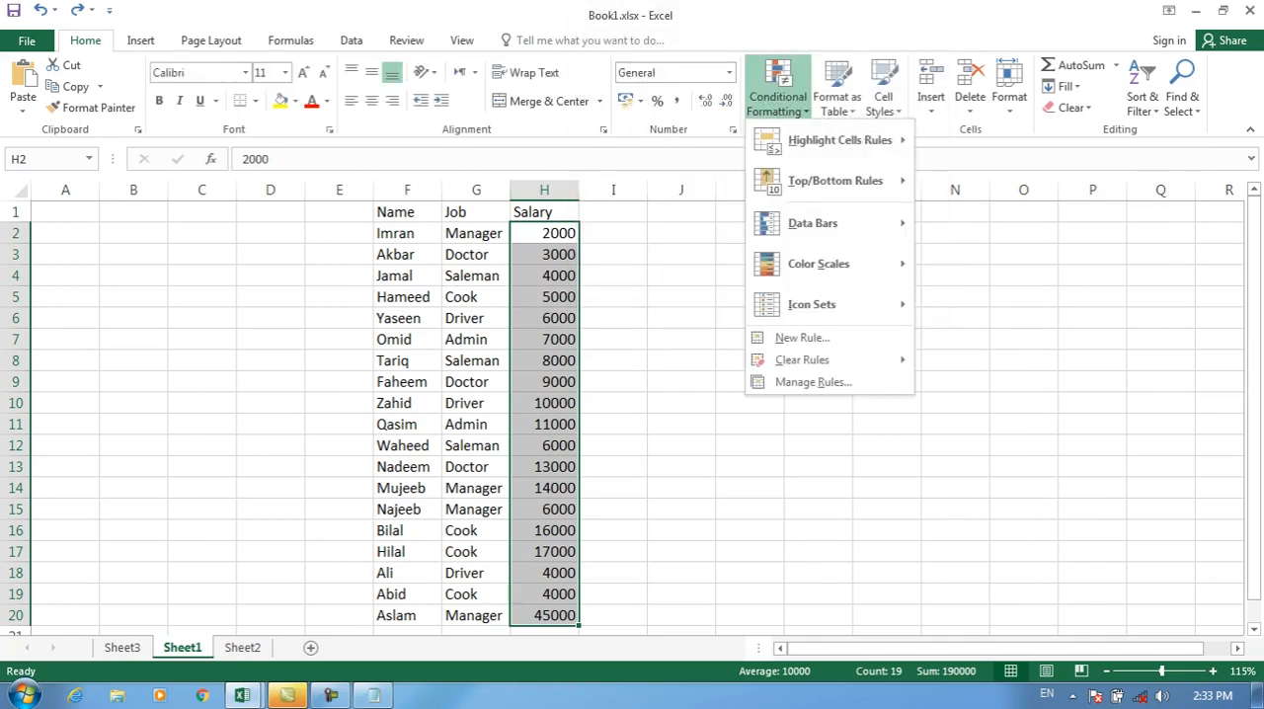
{"action": "mouse_move", "coordinate": [839, 141]}
{"action": "left_click", "coordinate": [1002, 345]}
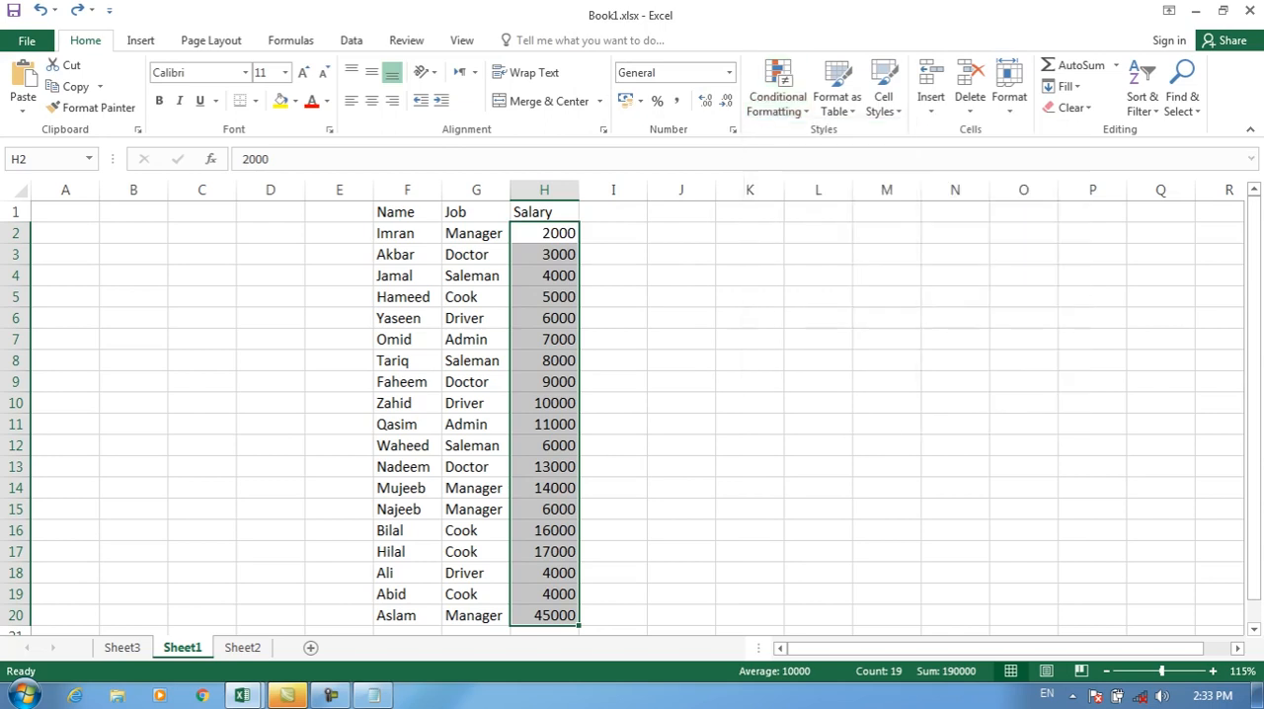
{"action": "left_click", "coordinate": [690, 154]}
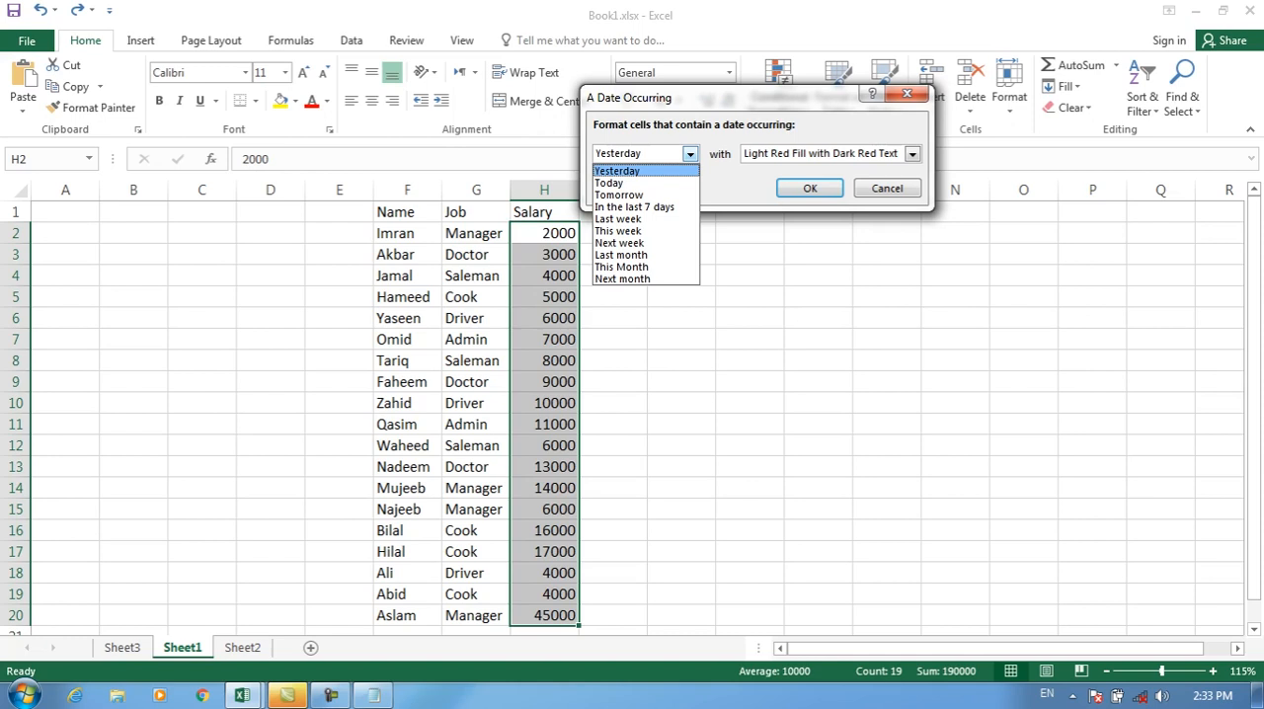
{"action": "left_click", "coordinate": [887, 189]}
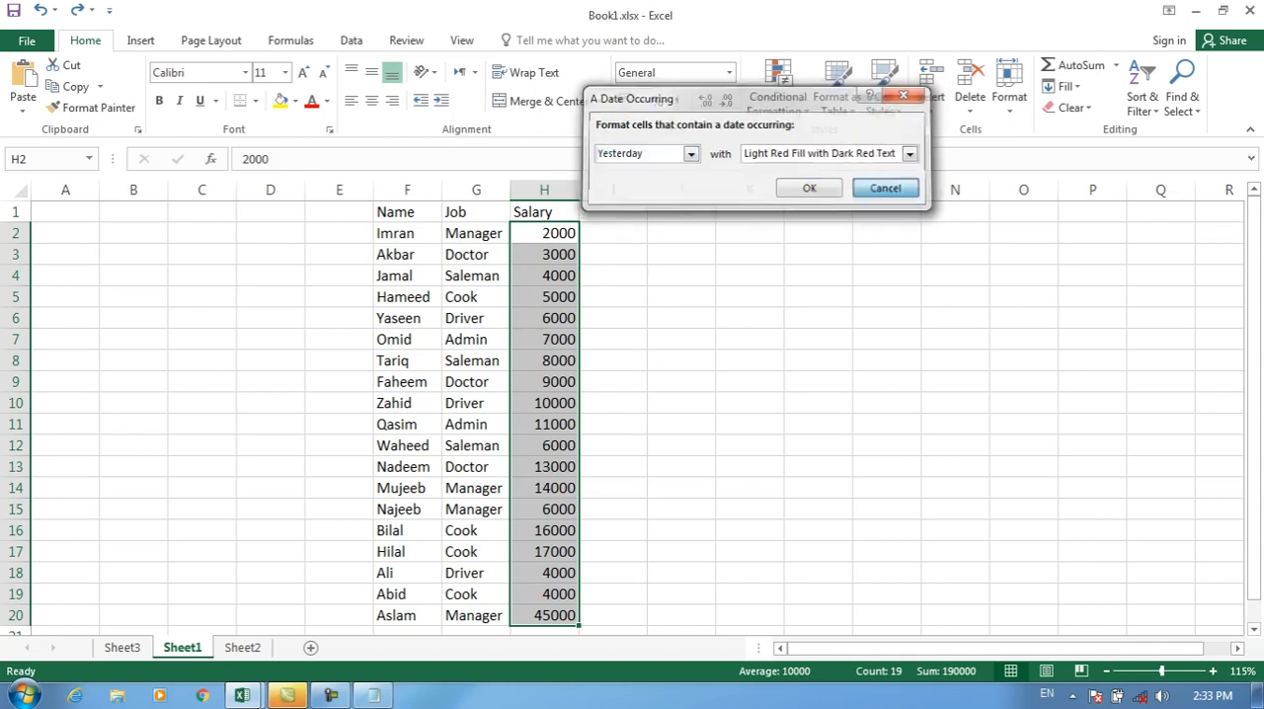
{"action": "left_click", "coordinate": [887, 189]}
Step: Examine the Dates Occurring condition and the other condition types in a new "Format only cells that contain" rule
{"action": "left_click", "coordinate": [780, 84]}
{"action": "left_click", "coordinate": [786, 338]}
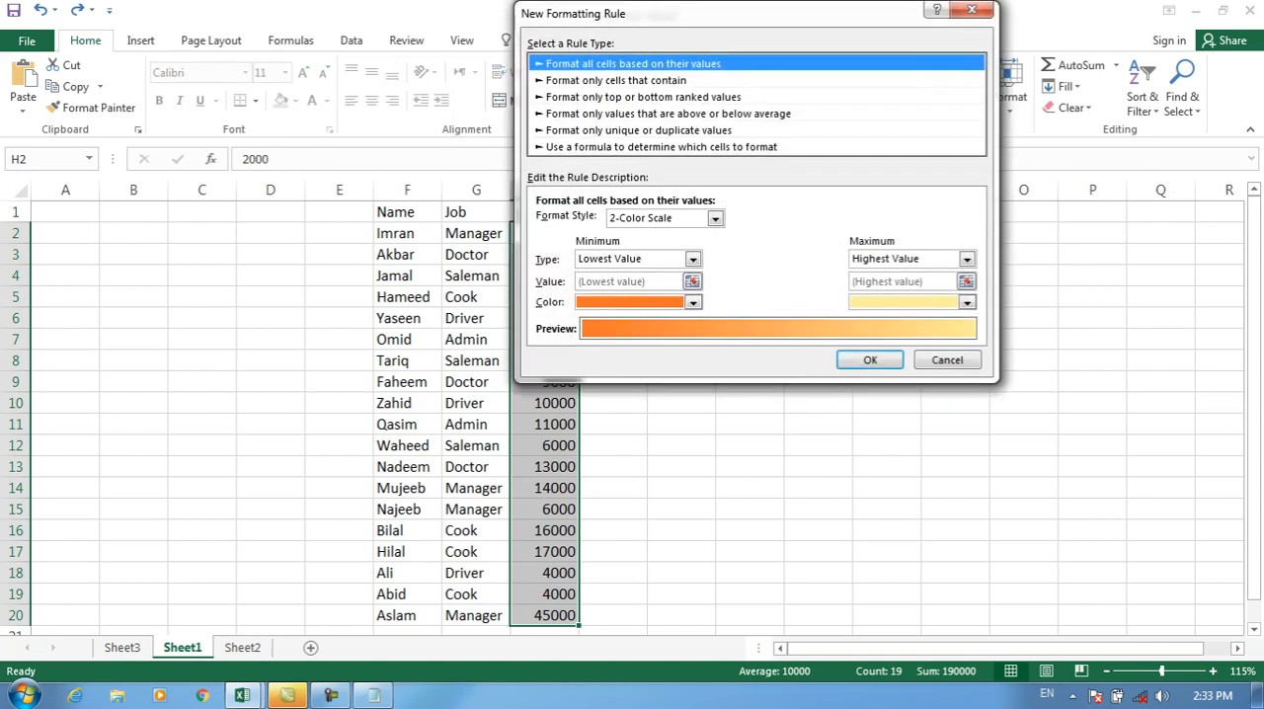
{"action": "left_click", "coordinate": [645, 98]}
{"action": "left_click", "coordinate": [619, 81]}
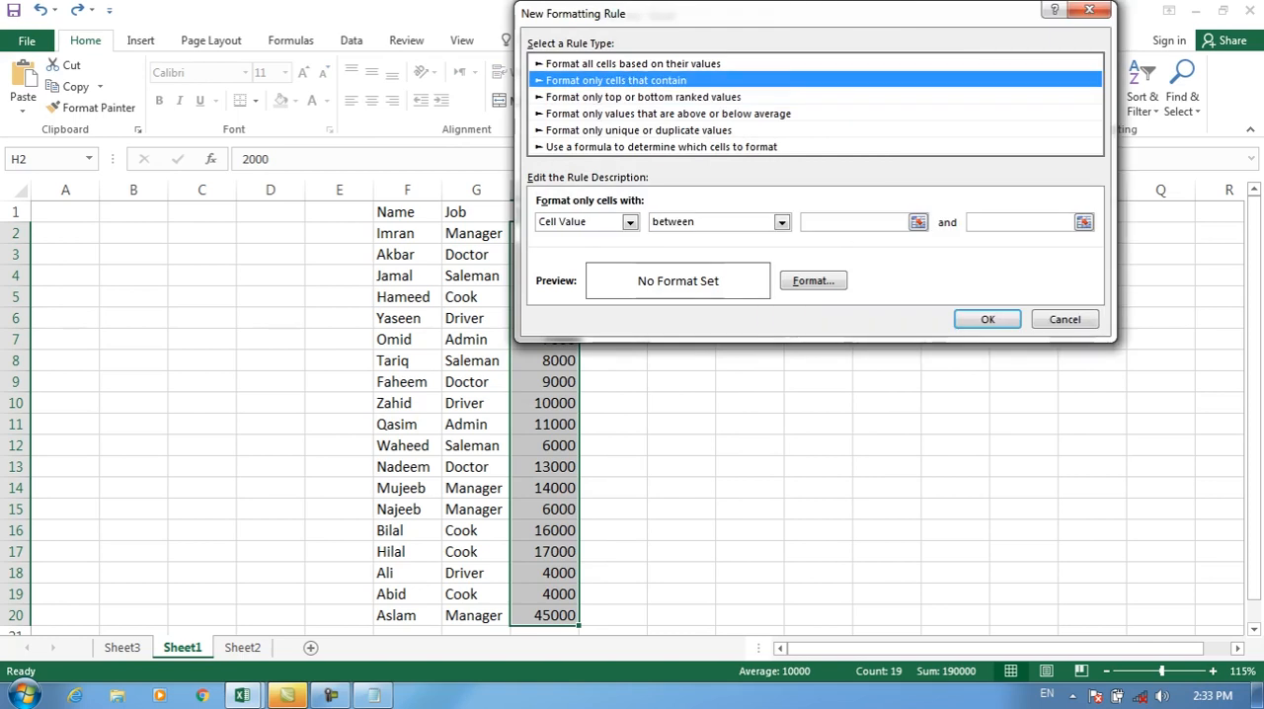
{"action": "left_click", "coordinate": [629, 222]}
{"action": "left_click", "coordinate": [576, 263]}
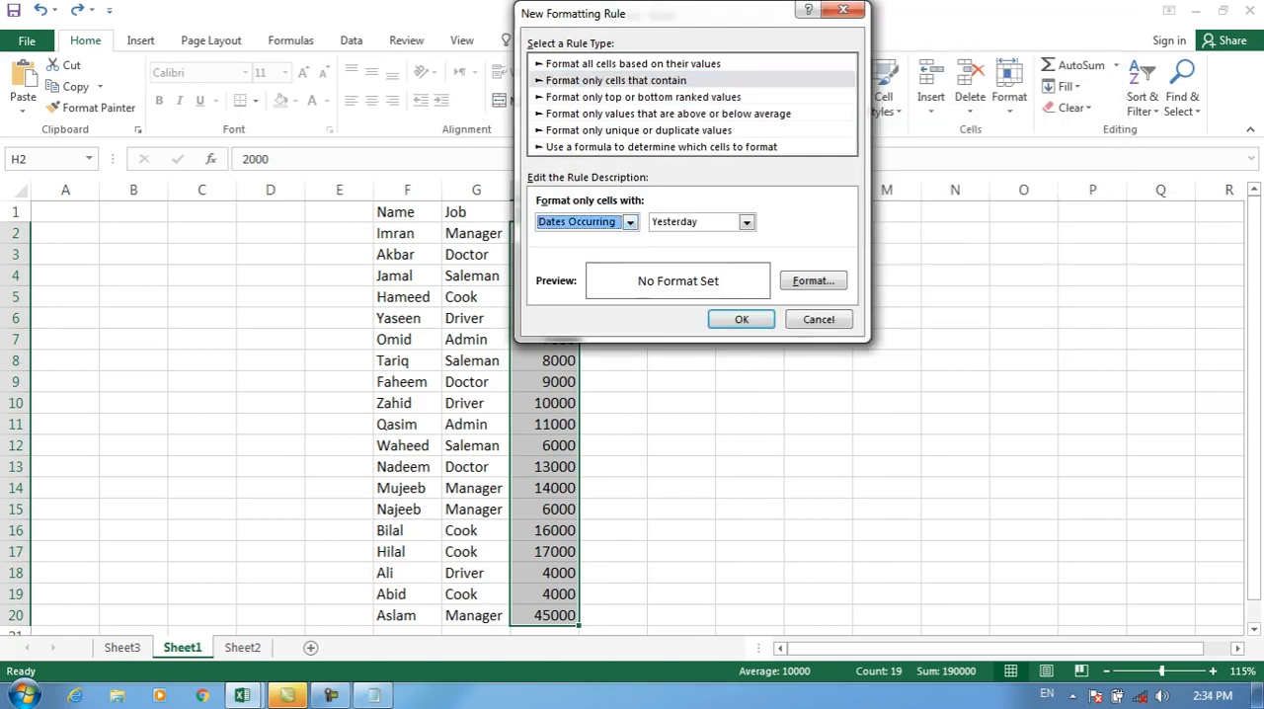
{"action": "left_click", "coordinate": [630, 223]}
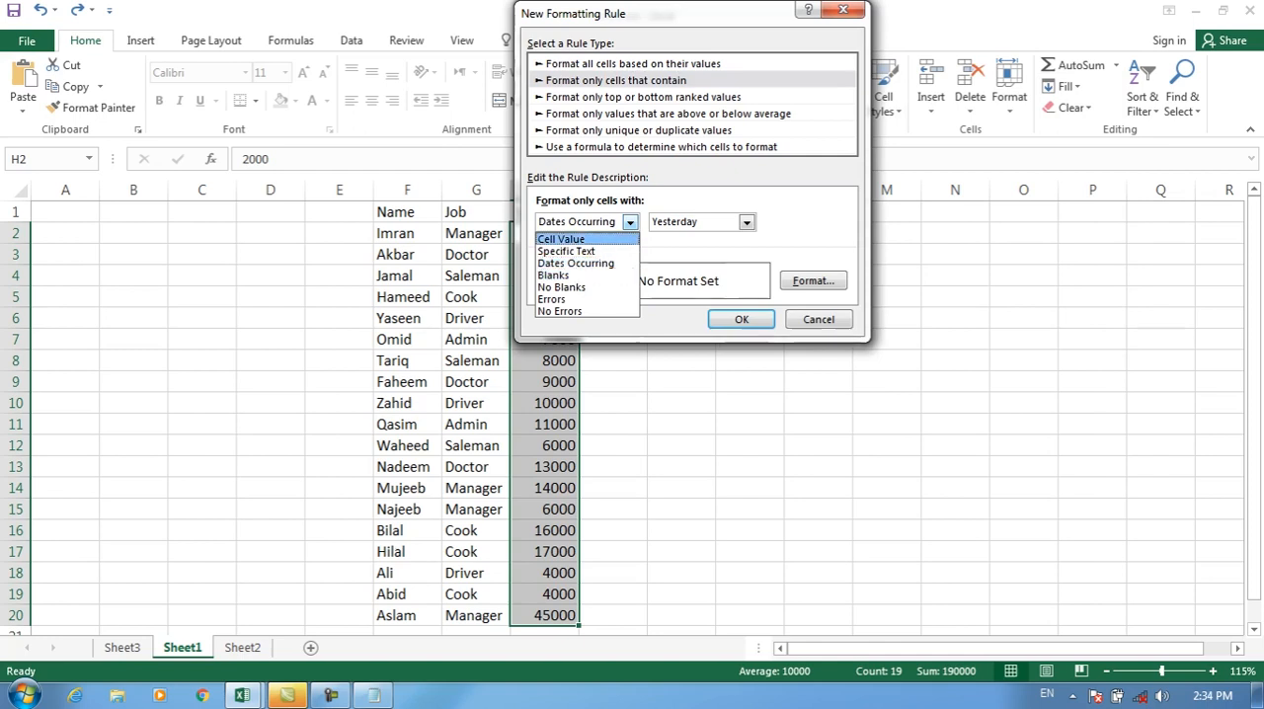
Step: Compare the "Format only top or bottom ranked values" options with the "Format only cells that contain" condition types, and cancel the rule
{"action": "left_click", "coordinate": [643, 97]}
{"action": "left_click", "coordinate": [643, 97]}
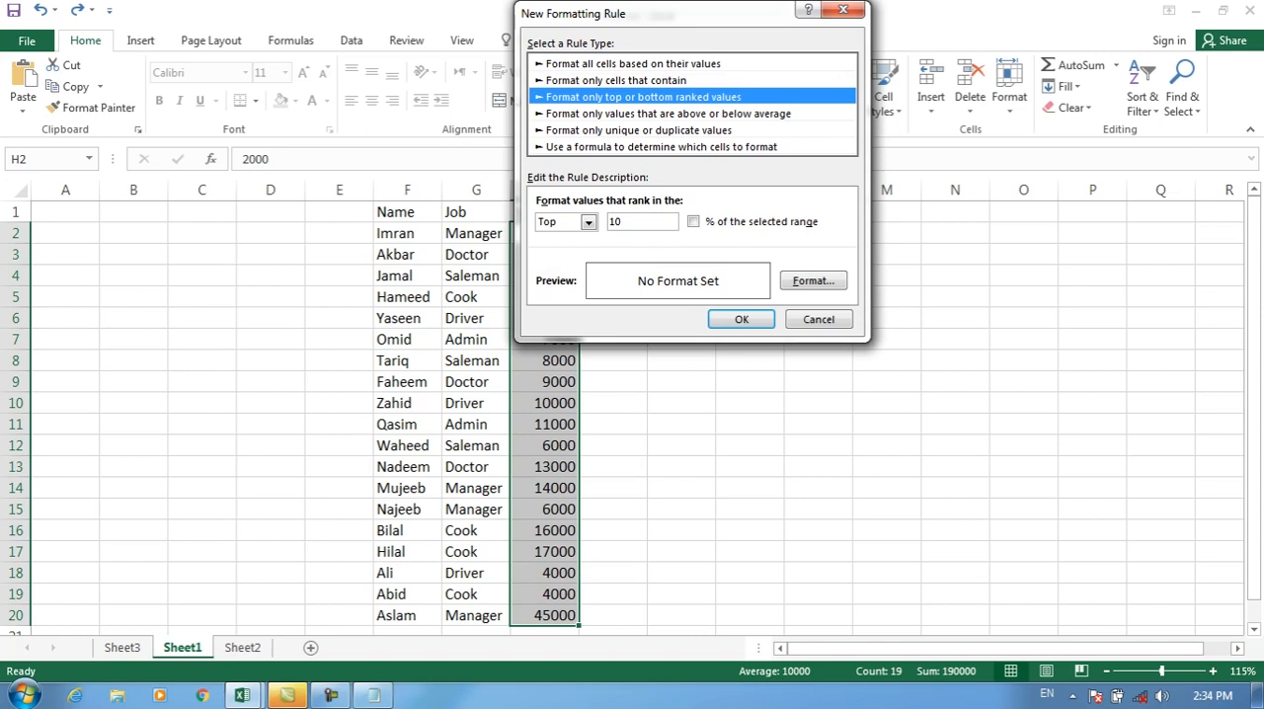
{"action": "left_click", "coordinate": [589, 222]}
{"action": "left_click", "coordinate": [563, 238]}
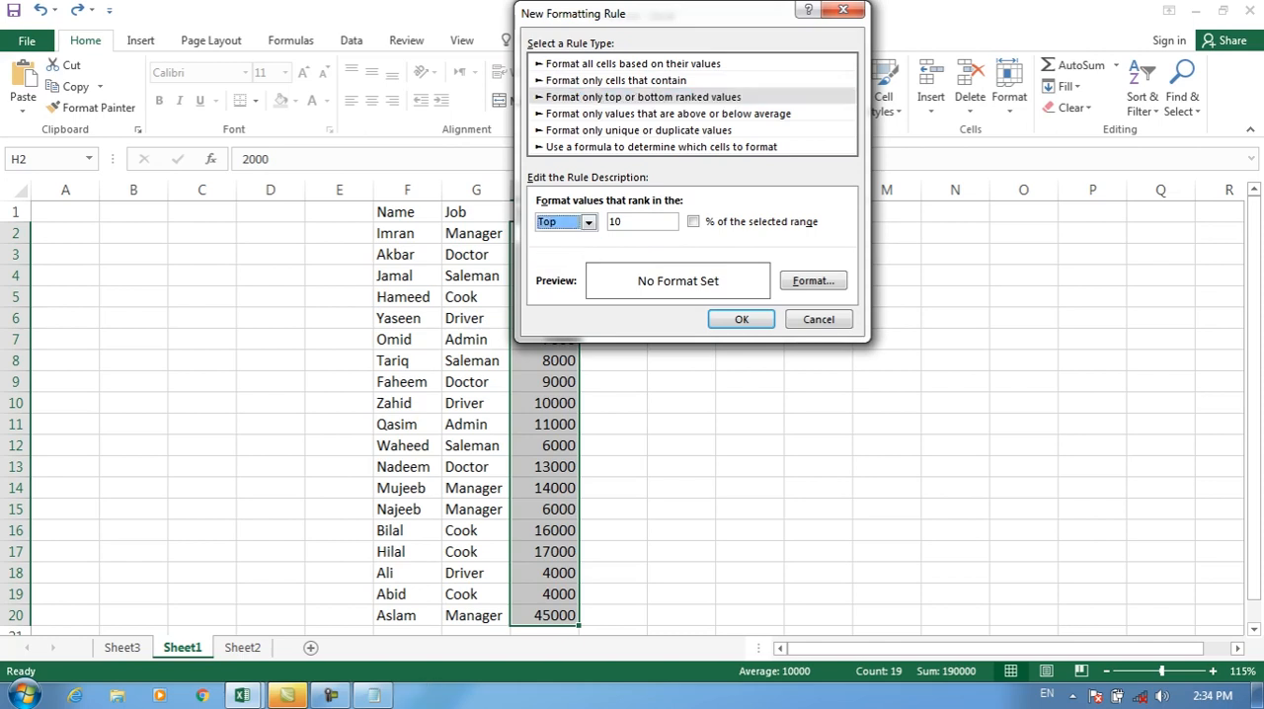
{"action": "left_click", "coordinate": [616, 80]}
{"action": "left_click", "coordinate": [630, 223]}
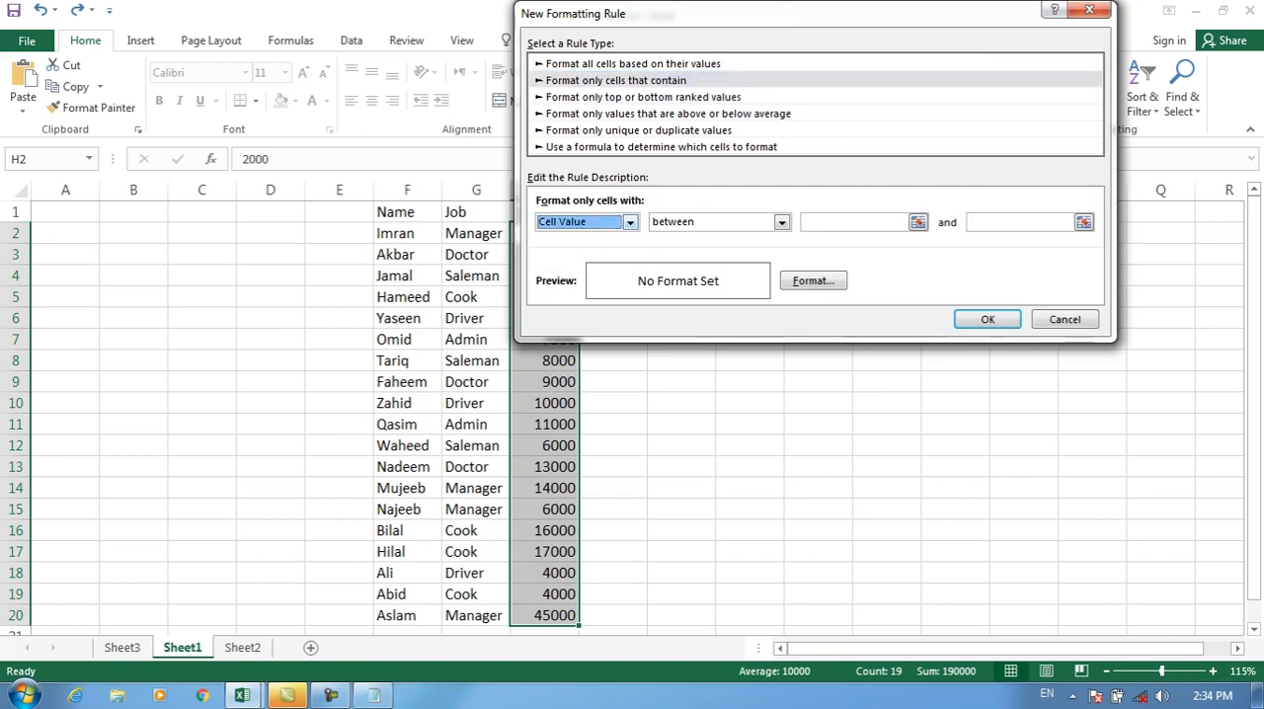
{"action": "left_click", "coordinate": [630, 222]}
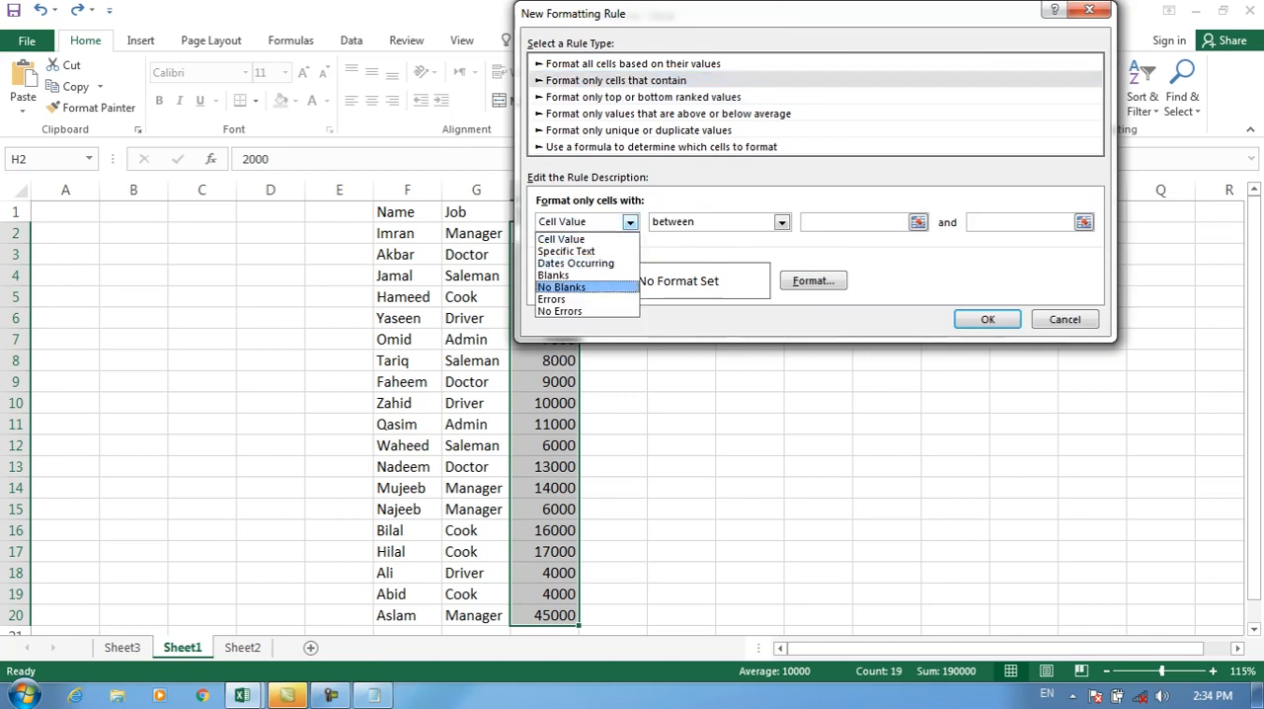
{"action": "left_click", "coordinate": [630, 222]}
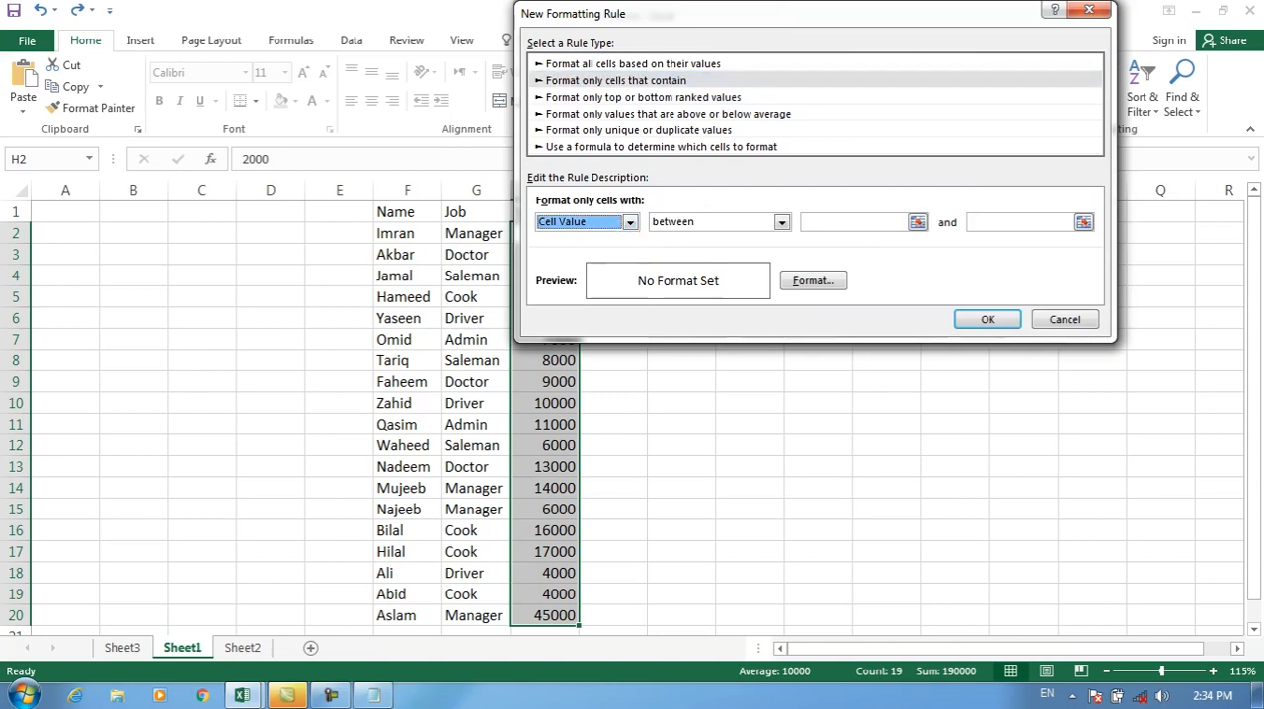
{"action": "left_click", "coordinate": [643, 97]}
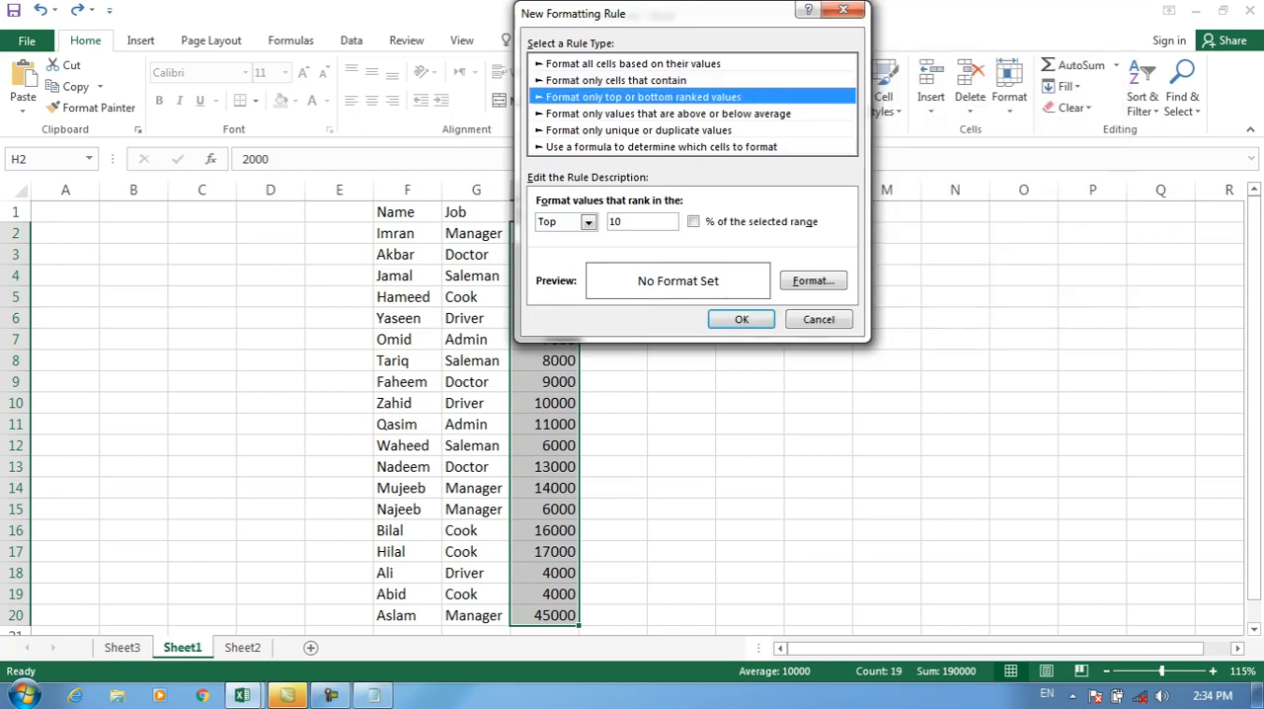
{"action": "left_click", "coordinate": [818, 319]}
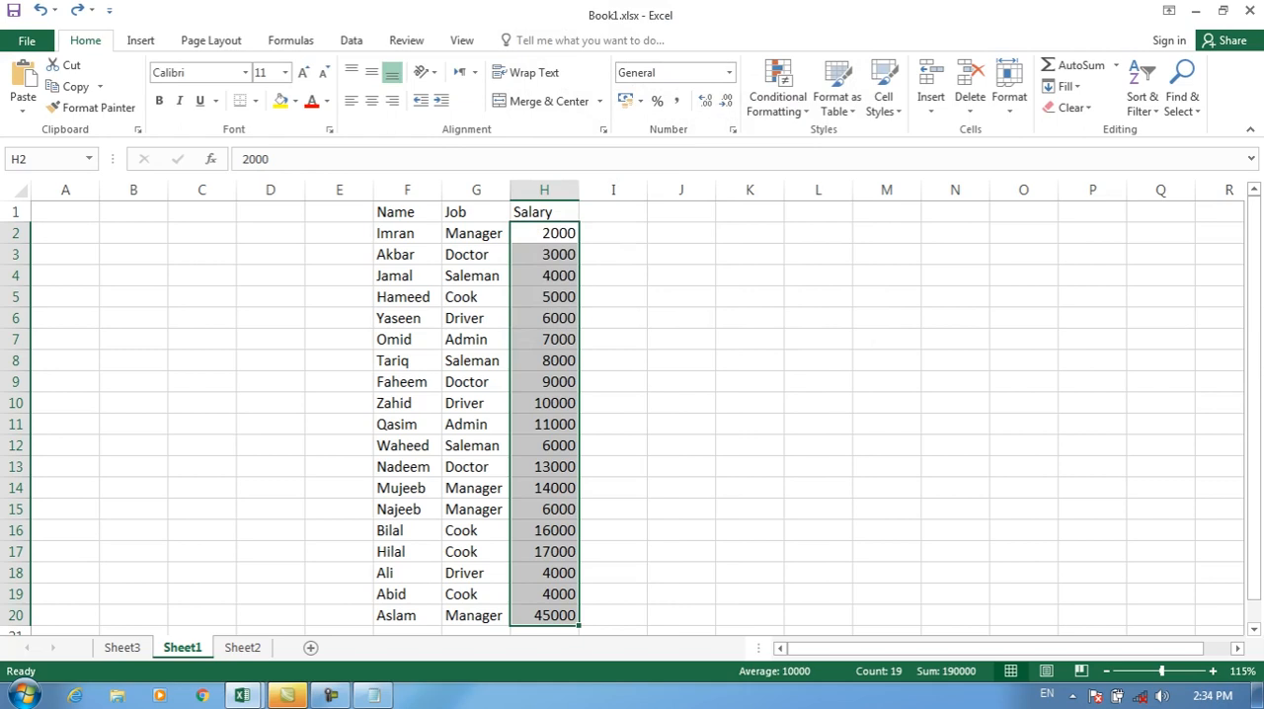
Step: Apply a top 10 ranked values rule with a dark gold fill to the Salary cells H2:H20, and undo it
{"action": "left_click", "coordinate": [778, 96]}
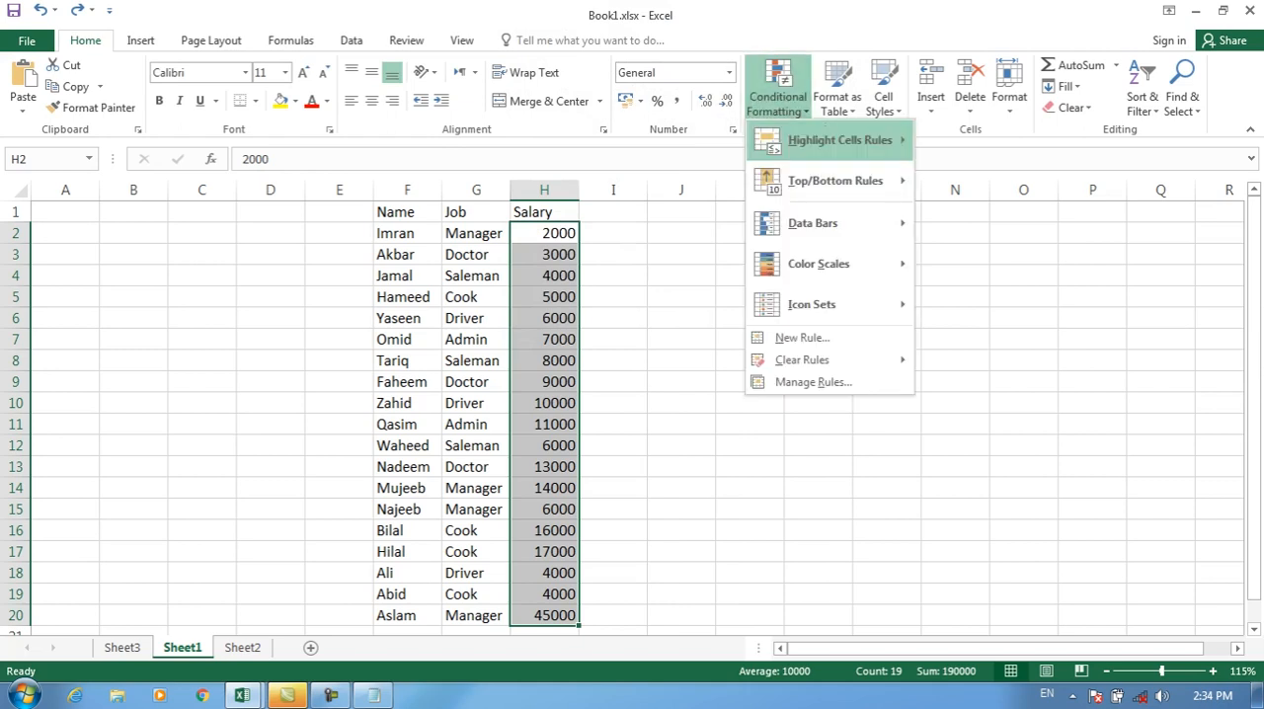
{"action": "mouse_move", "coordinate": [840, 140]}
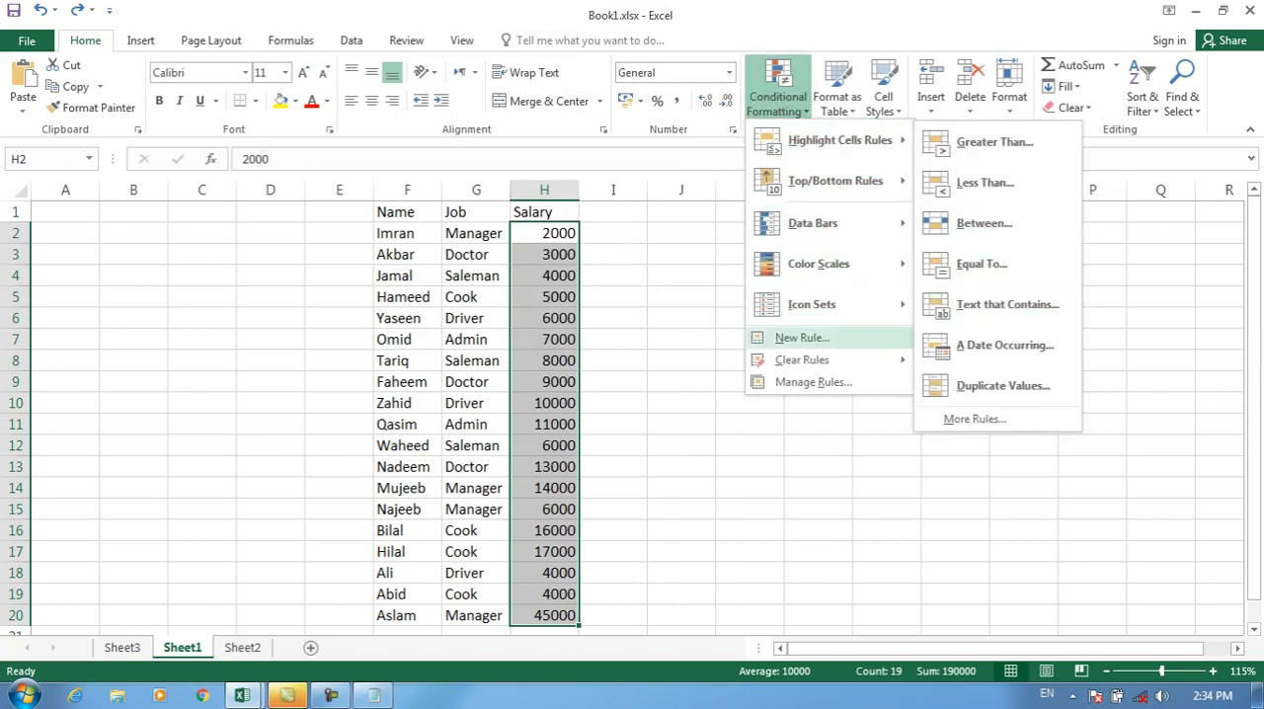
{"action": "left_click", "coordinate": [802, 338]}
{"action": "left_click", "coordinate": [579, 97]}
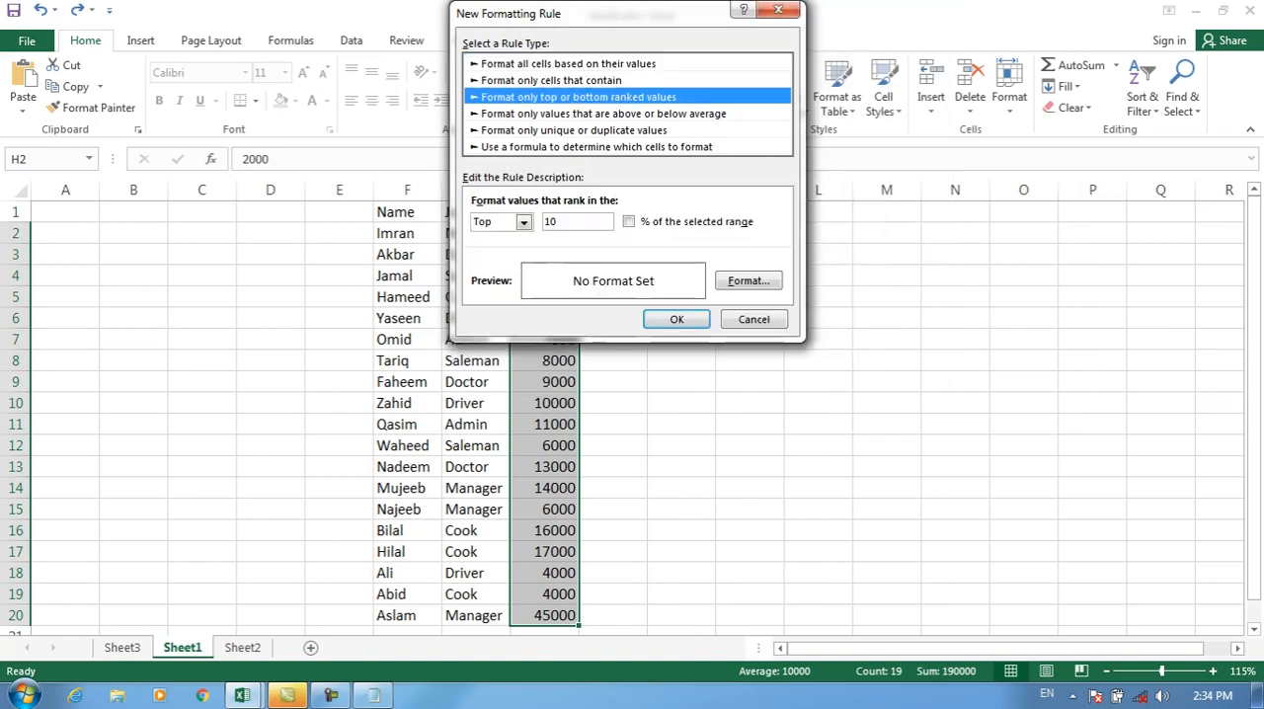
{"action": "left_click", "coordinate": [524, 222]}
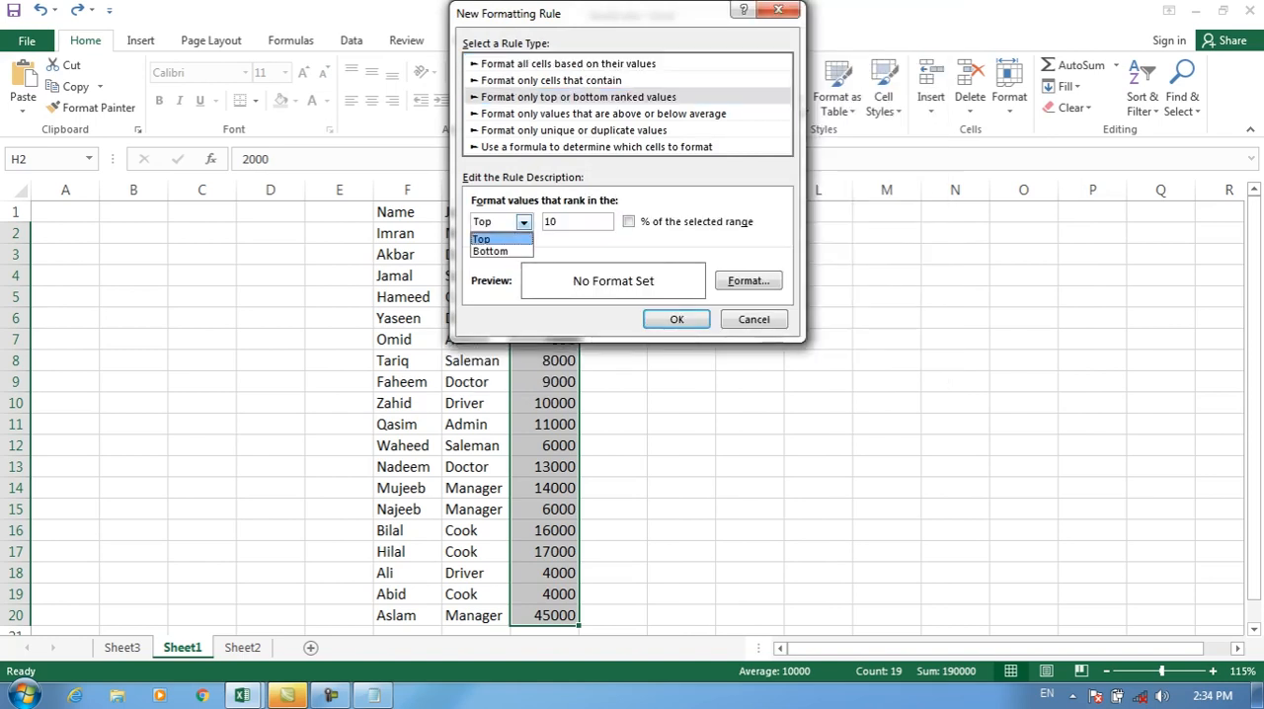
{"action": "left_click", "coordinate": [497, 238]}
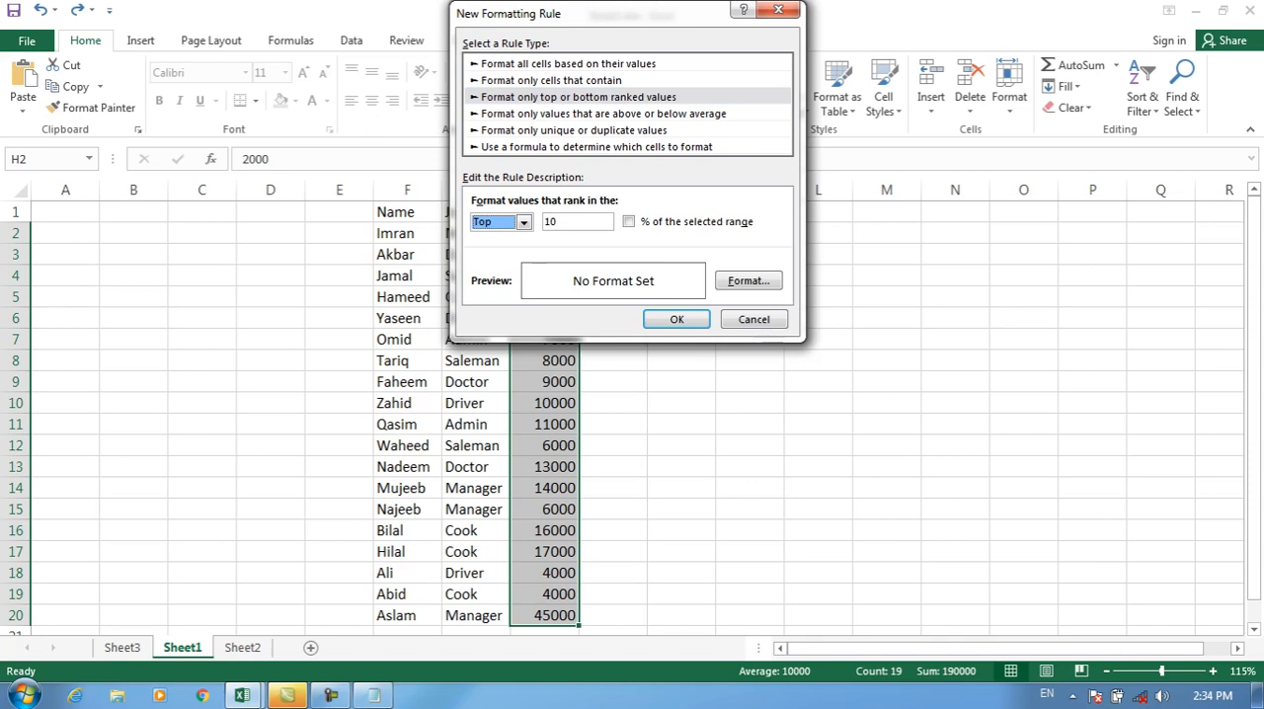
{"action": "left_click", "coordinate": [570, 222]}
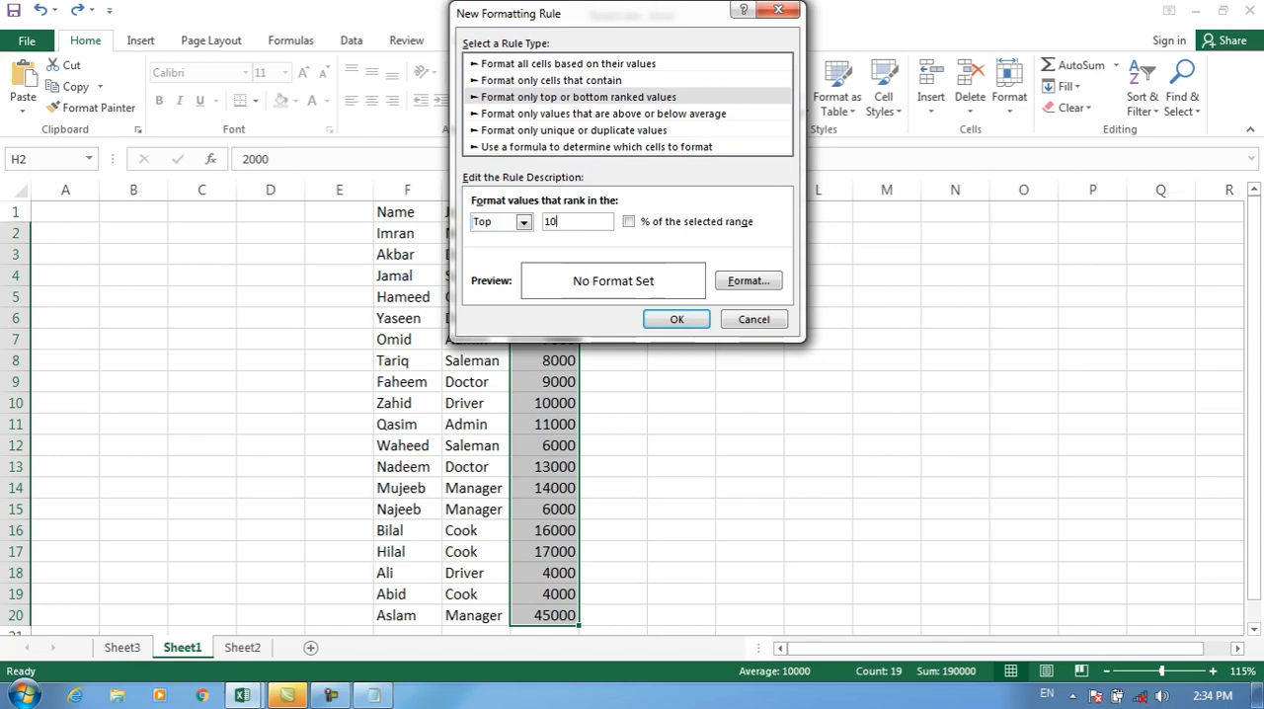
{"action": "left_click", "coordinate": [749, 281]}
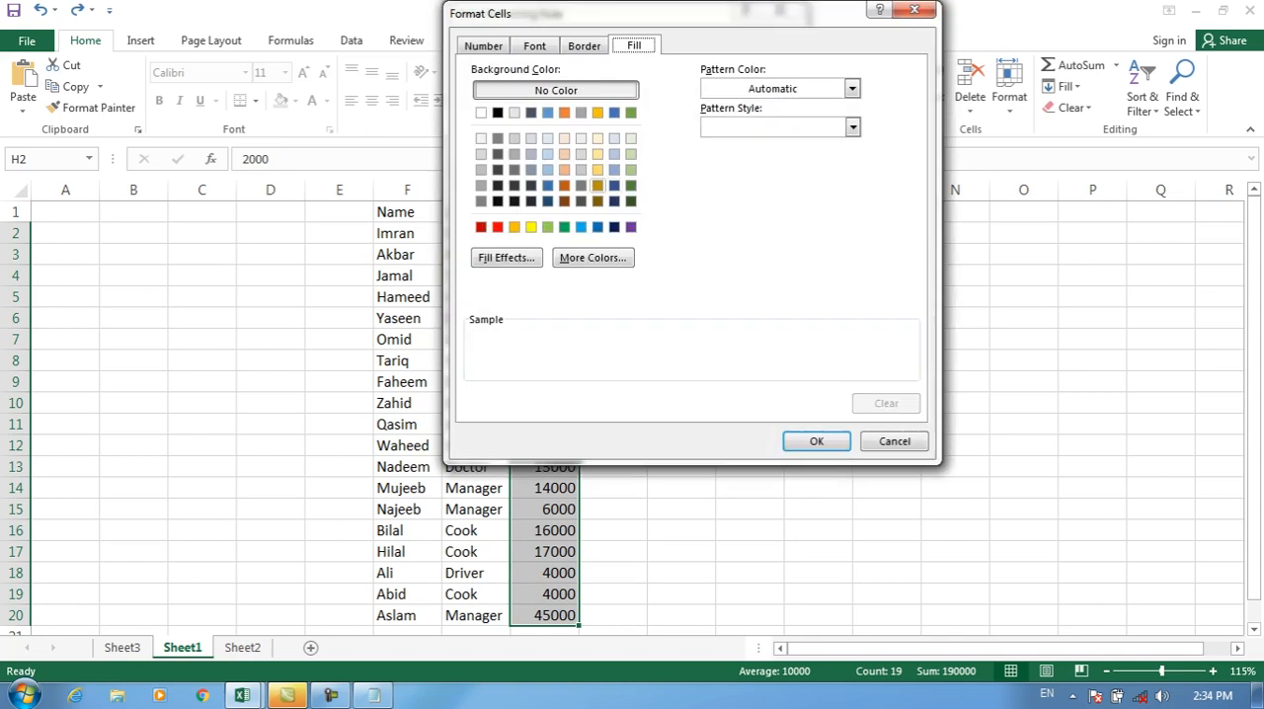
{"action": "left_click", "coordinate": [598, 185]}
{"action": "left_click", "coordinate": [817, 442]}
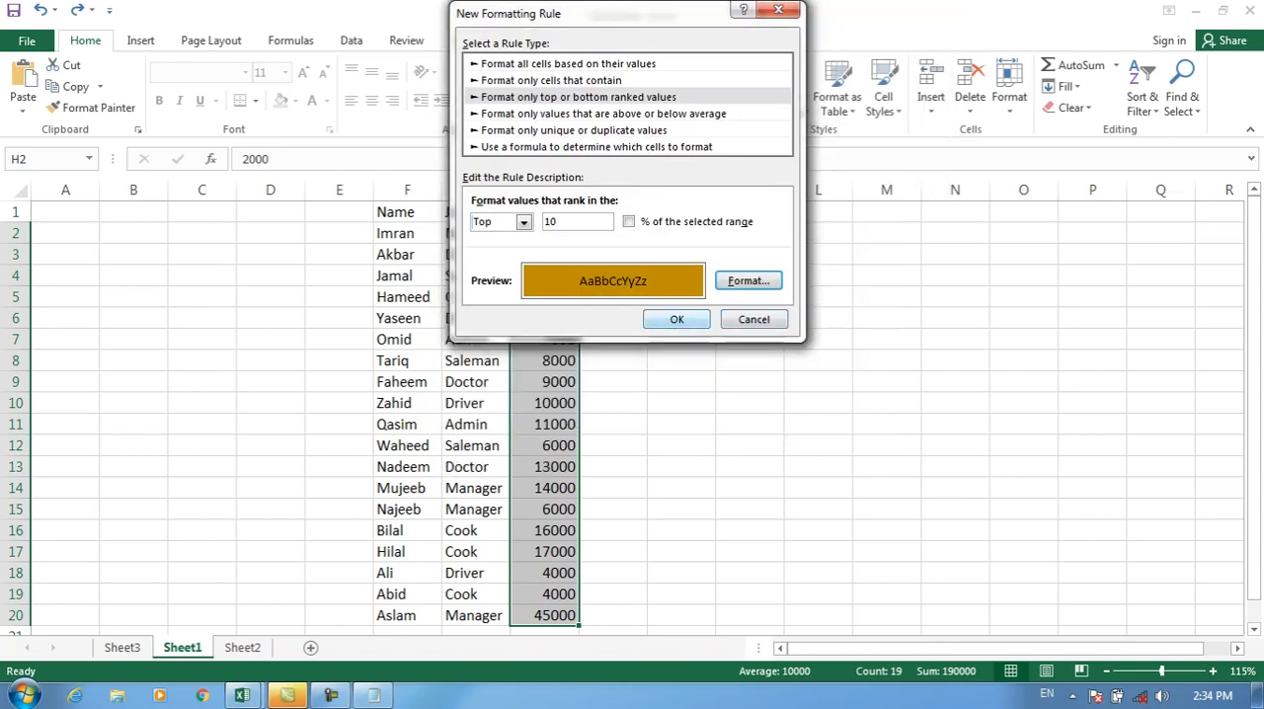
{"action": "key", "text": "Return"}
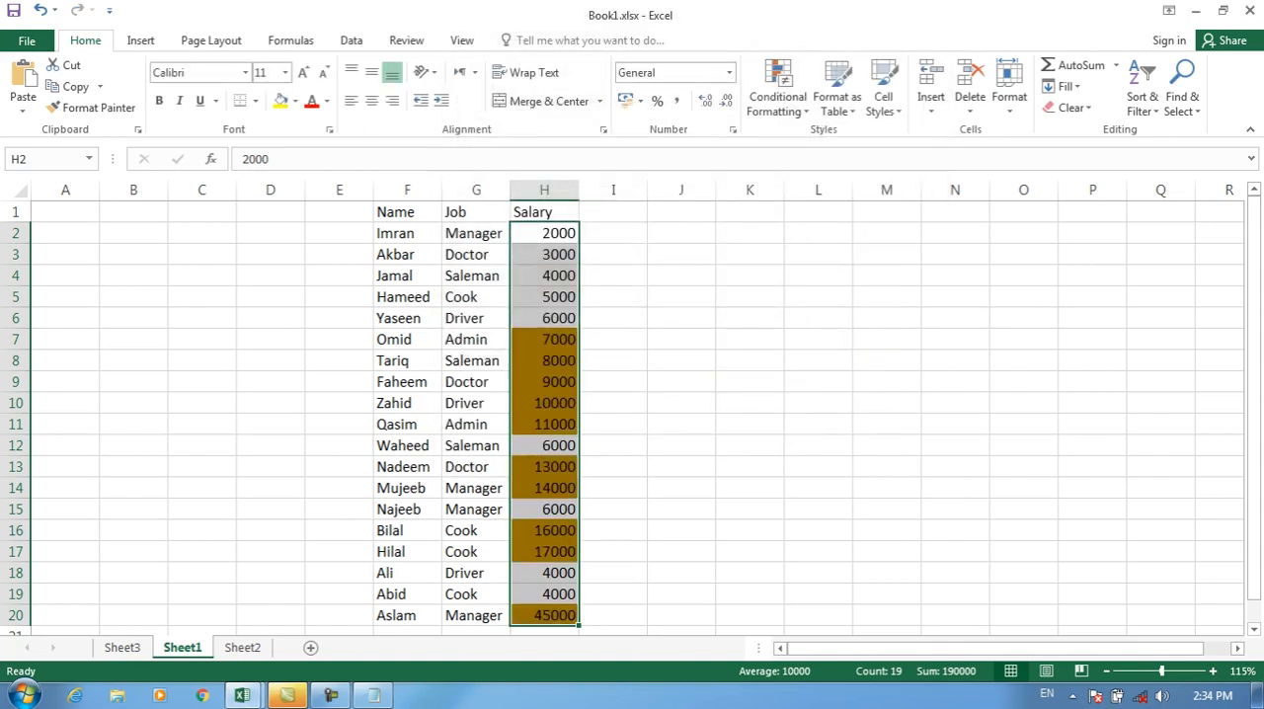
{"action": "key", "text": "ctrl+z"}
Step: Apply a bottom 10 ranked values rule with a light gold fill to the Salary cells H2:H20, and undo it
{"action": "left_click", "coordinate": [777, 96]}
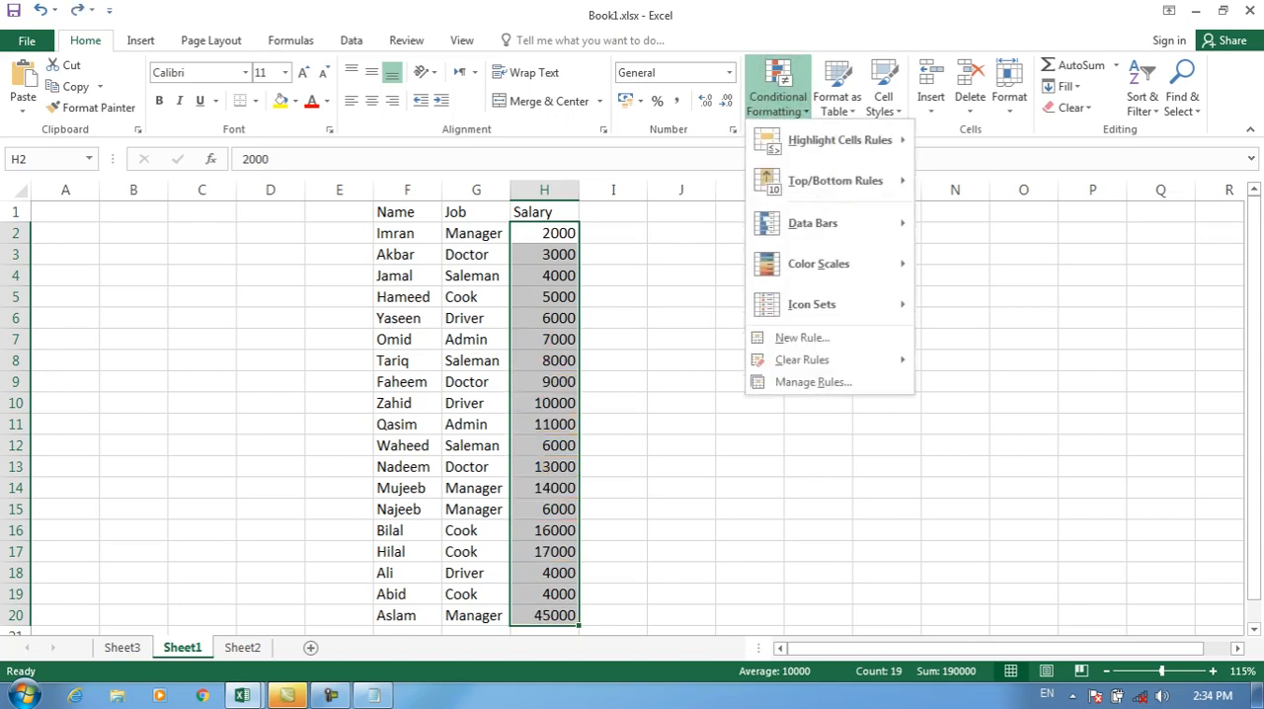
{"action": "left_click", "coordinate": [802, 338]}
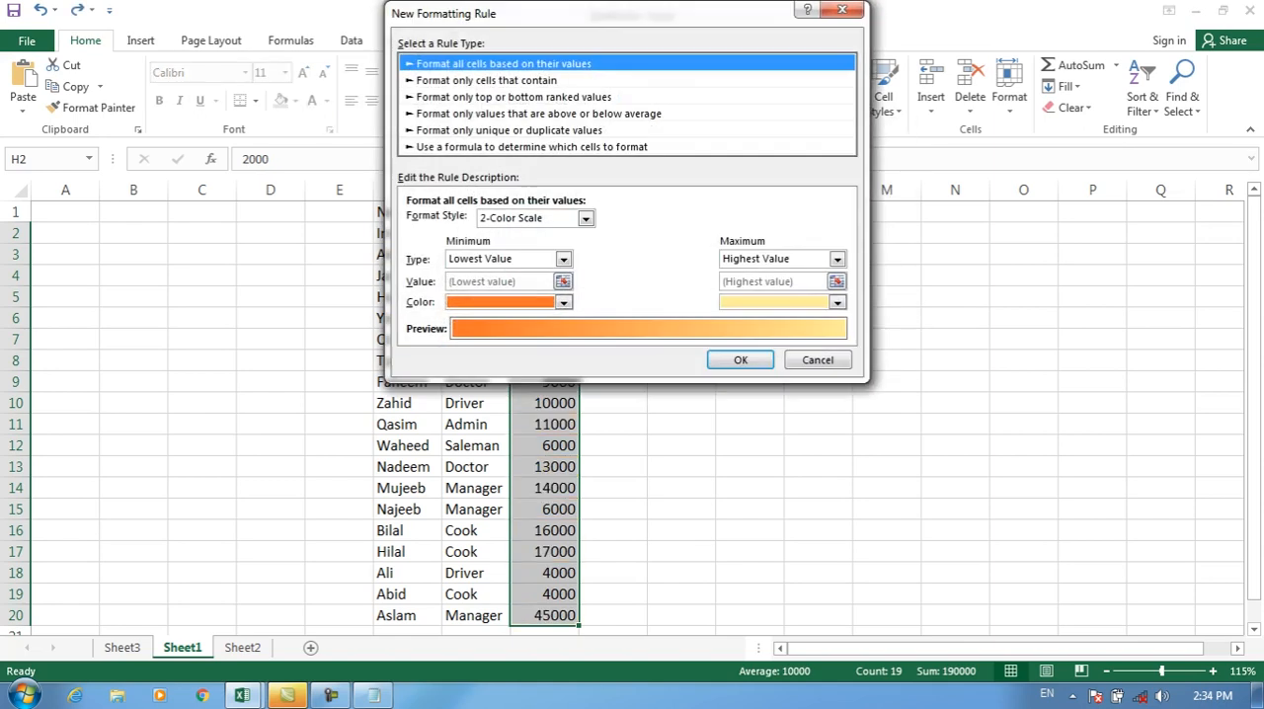
{"action": "left_click", "coordinate": [514, 97]}
{"action": "left_click", "coordinate": [460, 222]}
{"action": "left_click", "coordinate": [427, 251]}
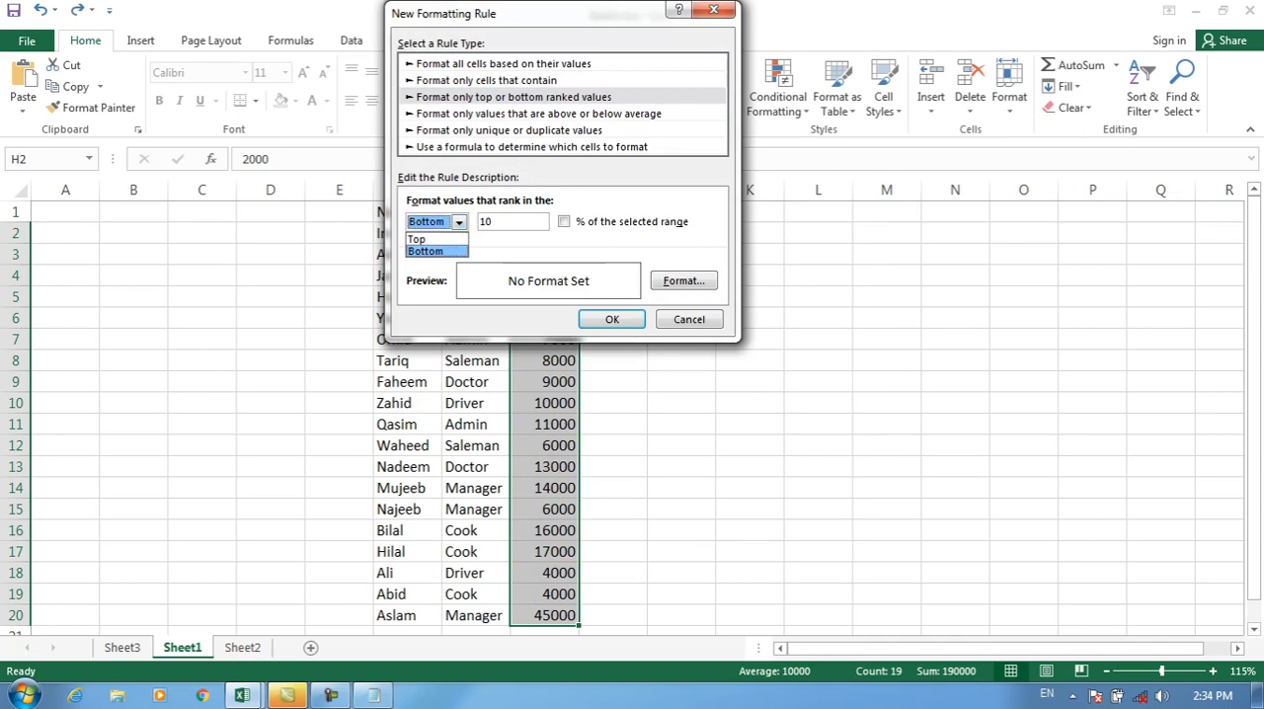
{"action": "left_click", "coordinate": [684, 282]}
{"action": "left_click", "coordinate": [532, 169]}
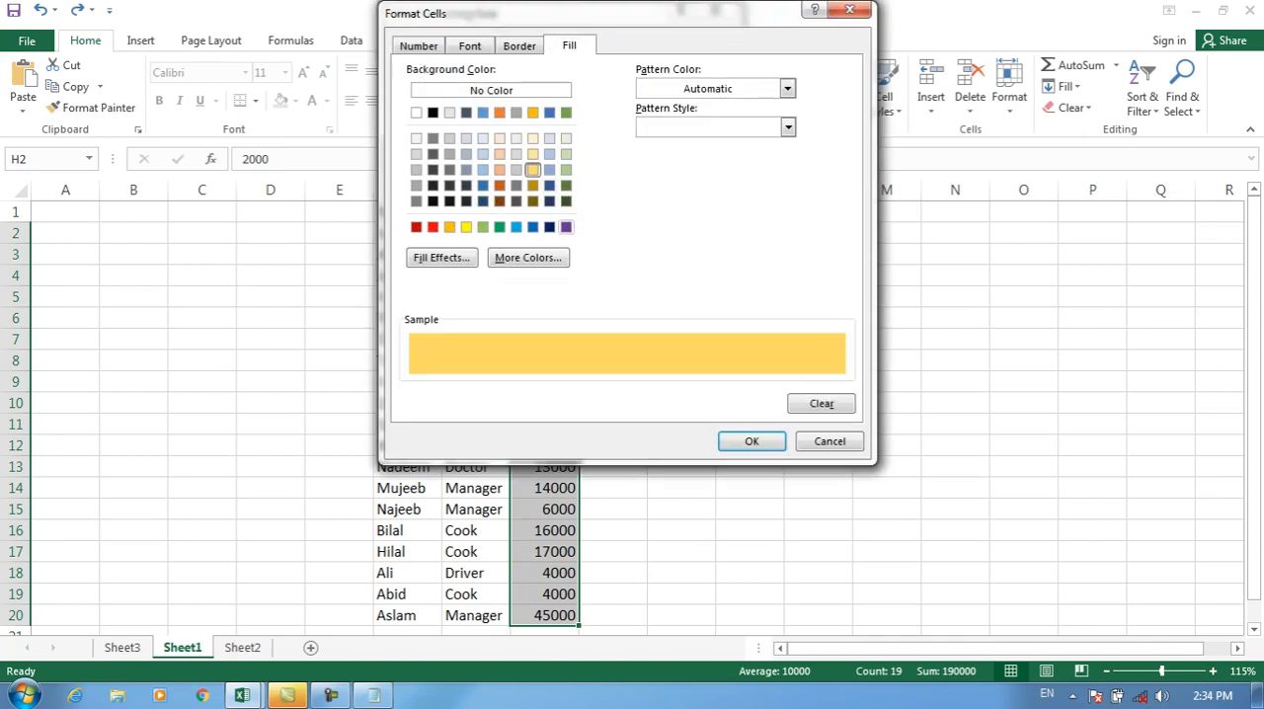
{"action": "left_click", "coordinate": [751, 441]}
{"action": "key", "text": "Return"}
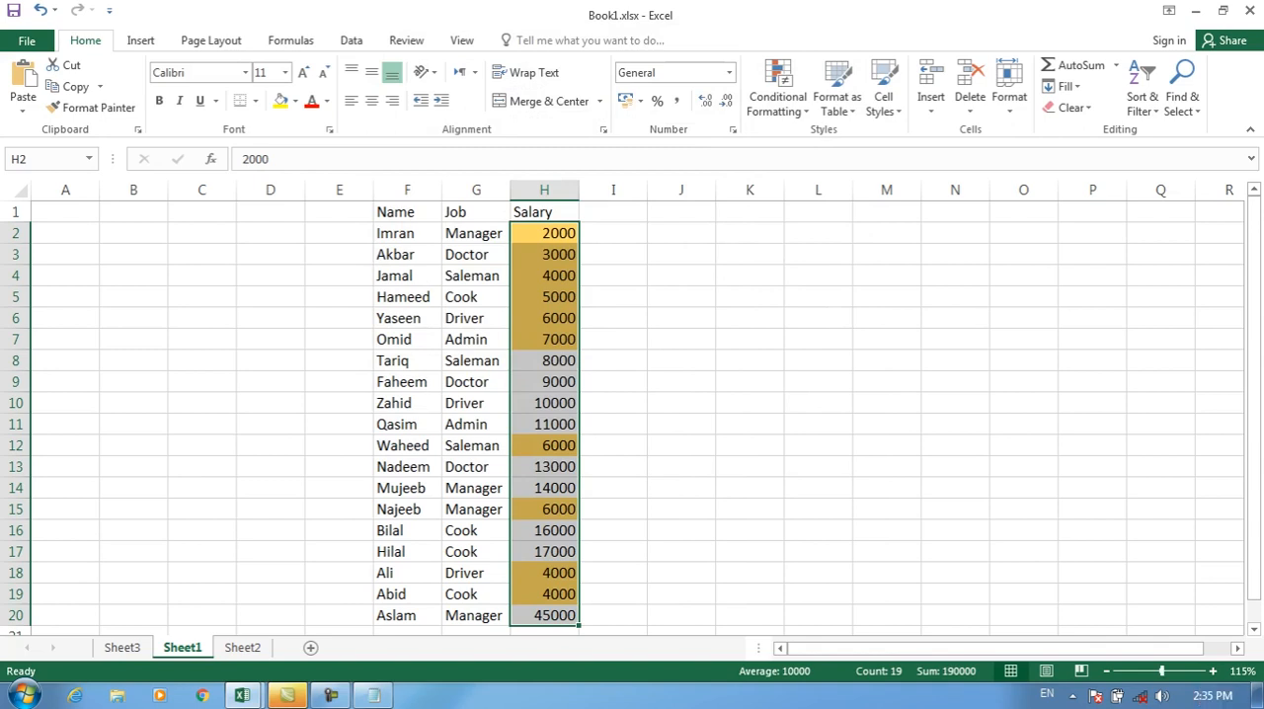
{"action": "key", "text": "ctrl+z"}
Step: Start a "Format only values that are above or below average" rule for H2:H20 and show its comparison options
{"action": "left_click", "coordinate": [778, 97]}
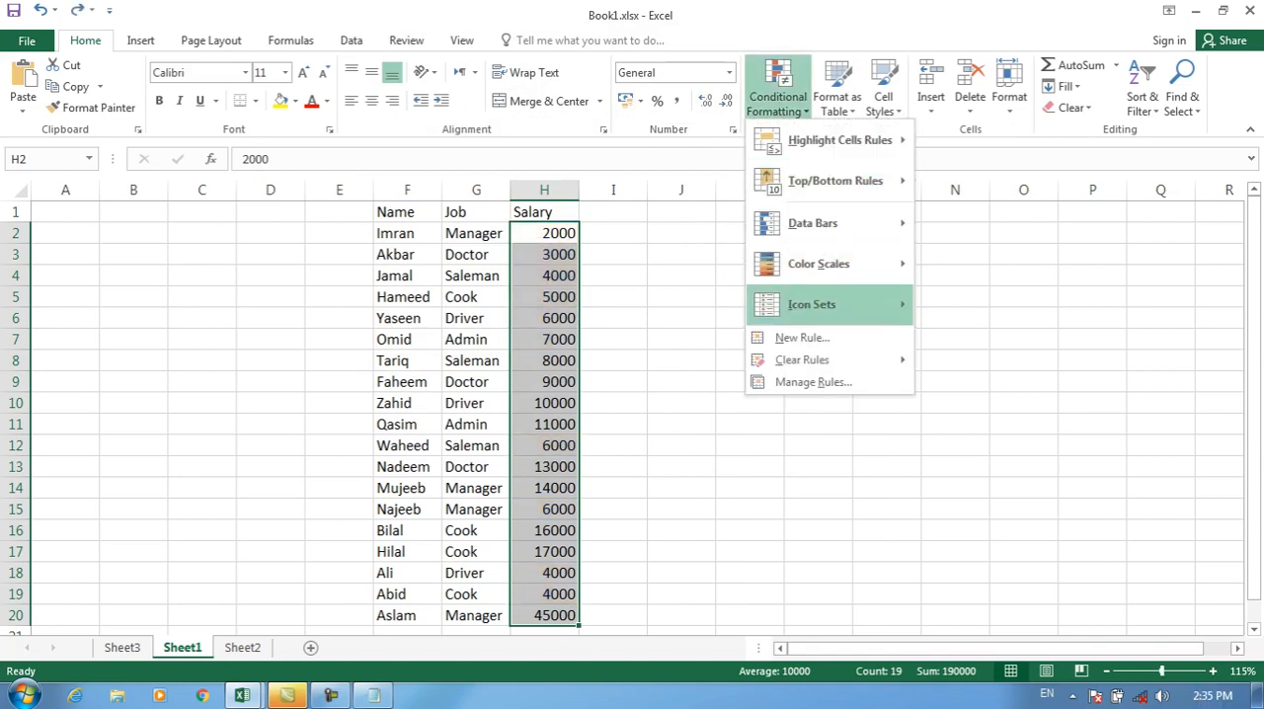
{"action": "left_click", "coordinate": [802, 338]}
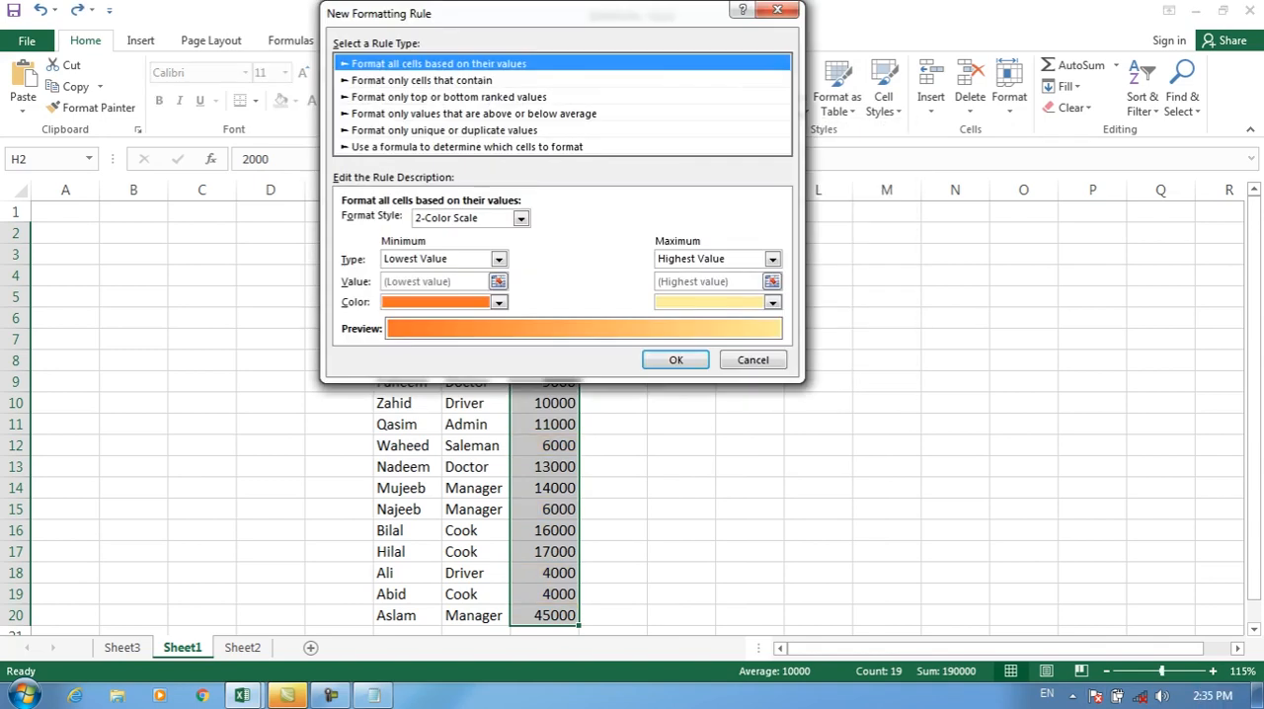
{"action": "left_click", "coordinate": [450, 97]}
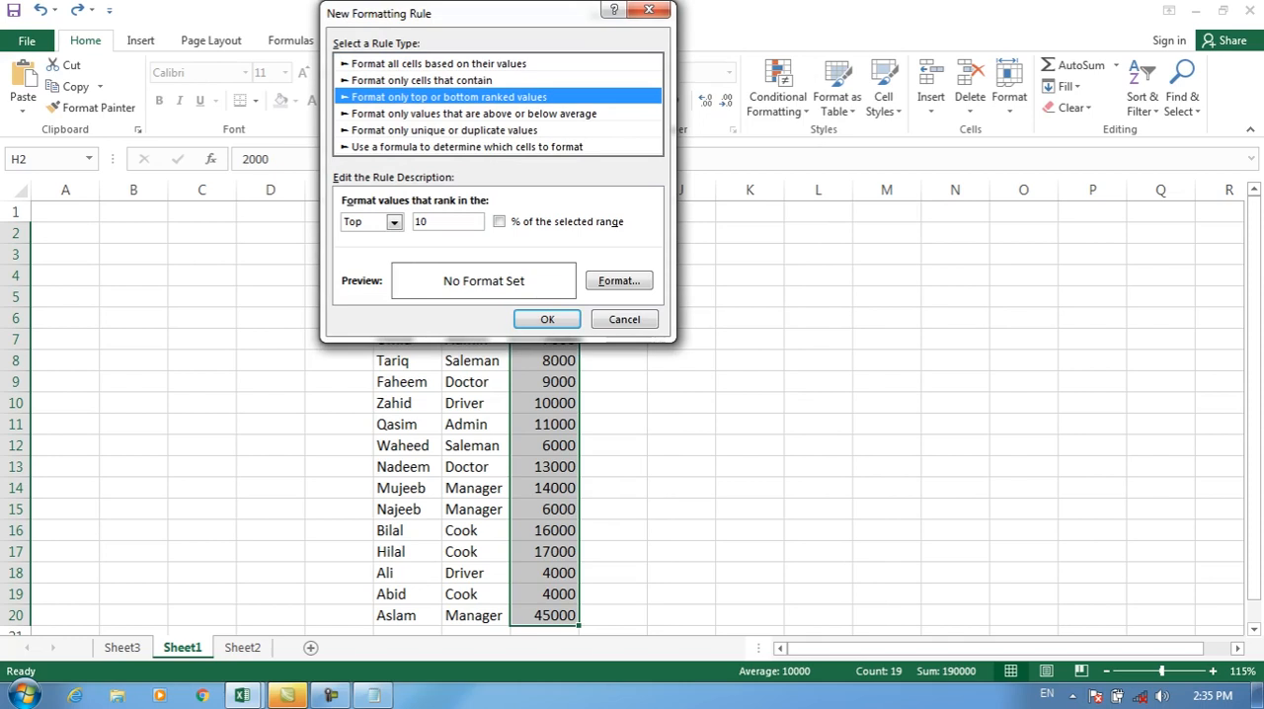
{"action": "left_click", "coordinate": [474, 114]}
{"action": "left_click", "coordinate": [434, 222]}
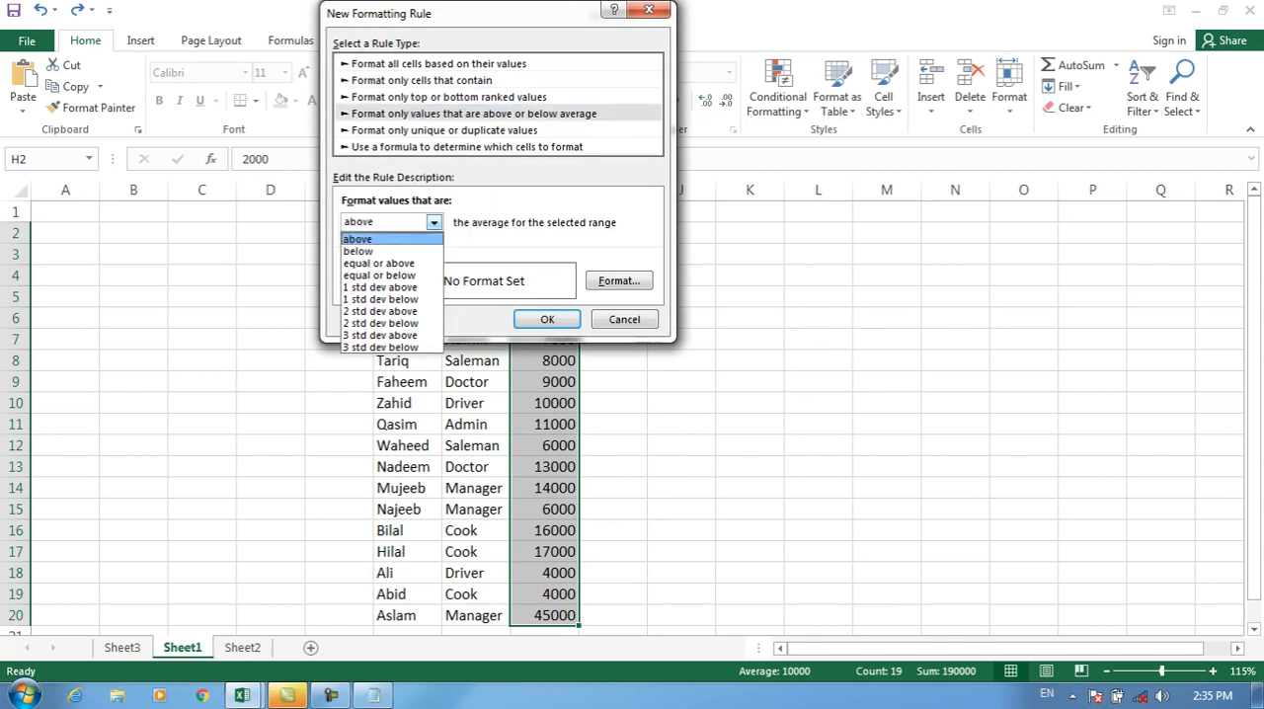
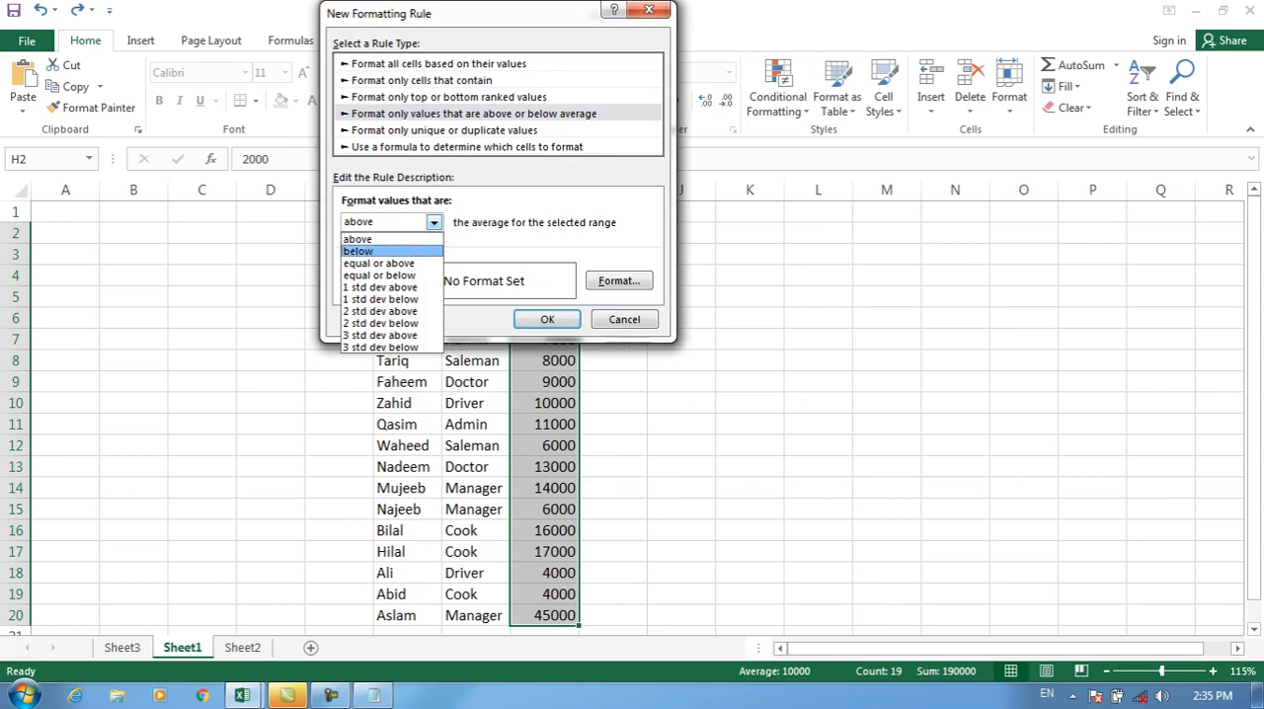
Step: Set the average rule's comparison to "above", cancel the rule, and go to the marks table on Sheet2
{"action": "left_click", "coordinate": [384, 239]}
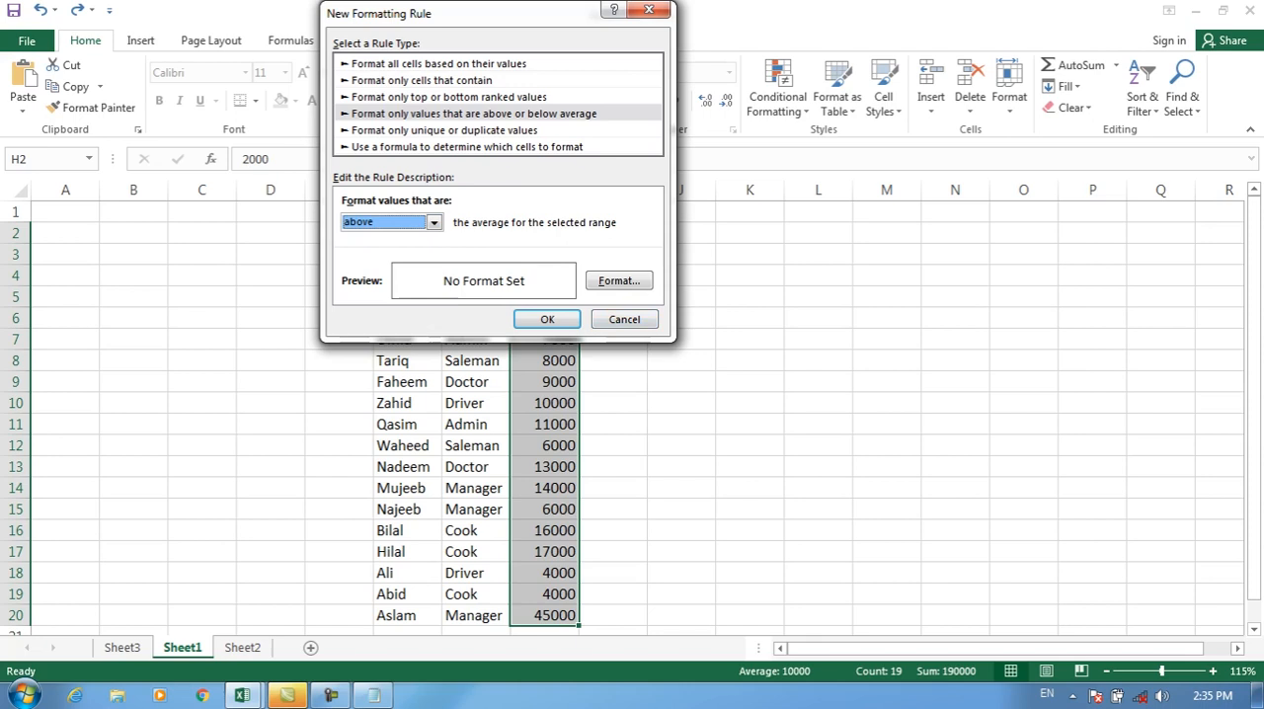
{"action": "left_click", "coordinate": [625, 319]}
{"action": "left_click", "coordinate": [123, 647]}
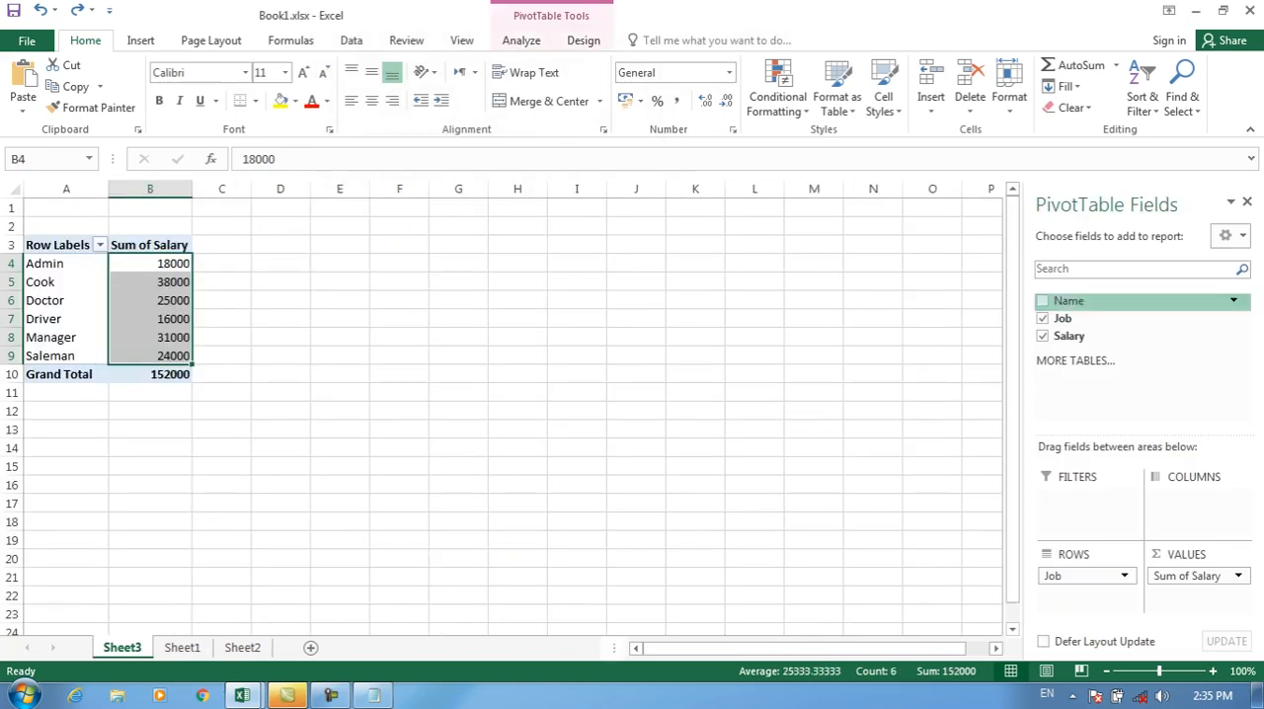
{"action": "left_click", "coordinate": [242, 647]}
{"action": "left_click", "coordinate": [704, 263]}
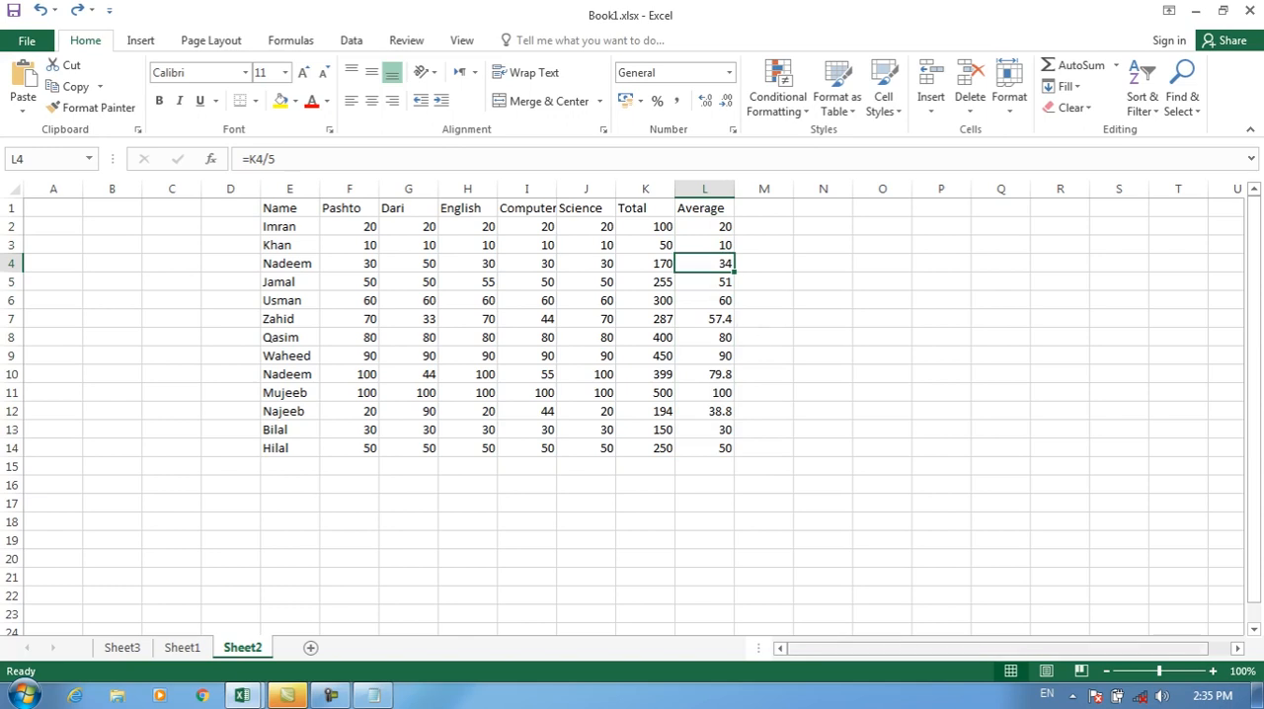
Step: Apply an "above" average rule with a light gold fill to the Average cells L2:L14
{"action": "left_click_drag", "start_coordinate": [1160, 672], "coordinate": [1164, 672]}
{"action": "left_click", "coordinate": [917, 311]}
{"action": "left_click_drag", "start_coordinate": [917, 239], "coordinate": [917, 527]}
{"action": "left_click", "coordinate": [777, 96]}
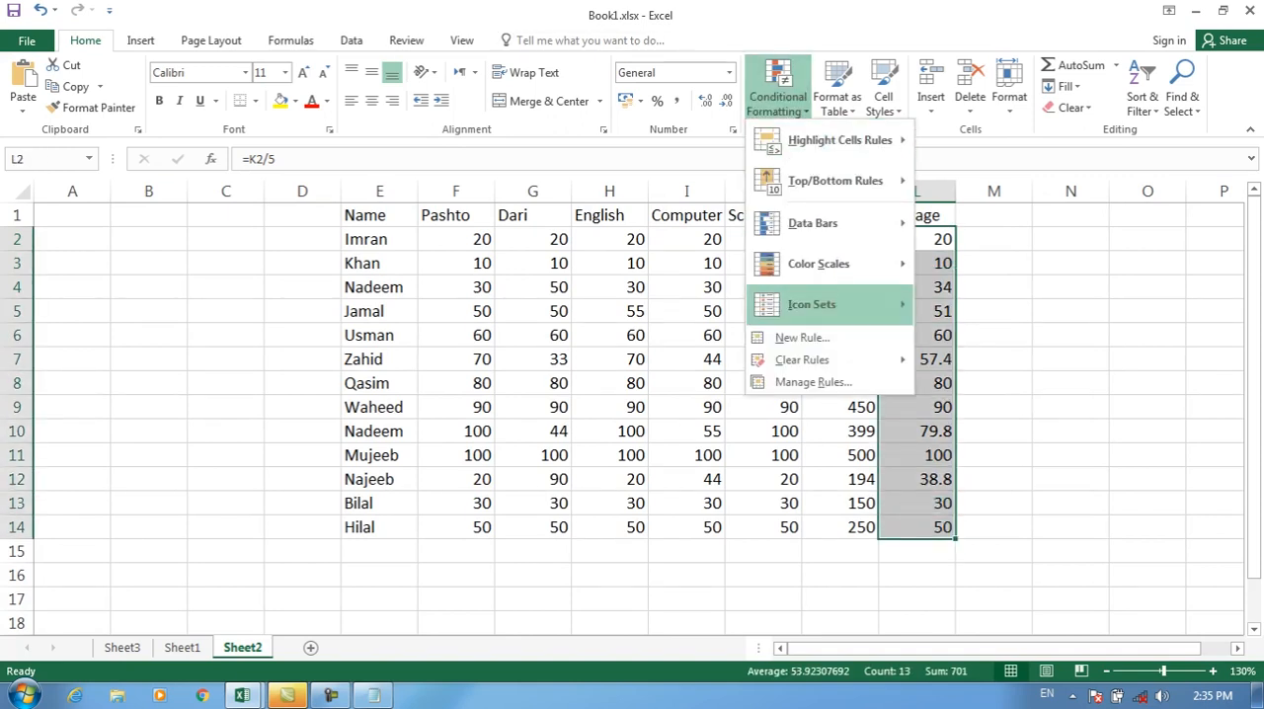
{"action": "left_click", "coordinate": [802, 336]}
{"action": "left_click", "coordinate": [409, 114]}
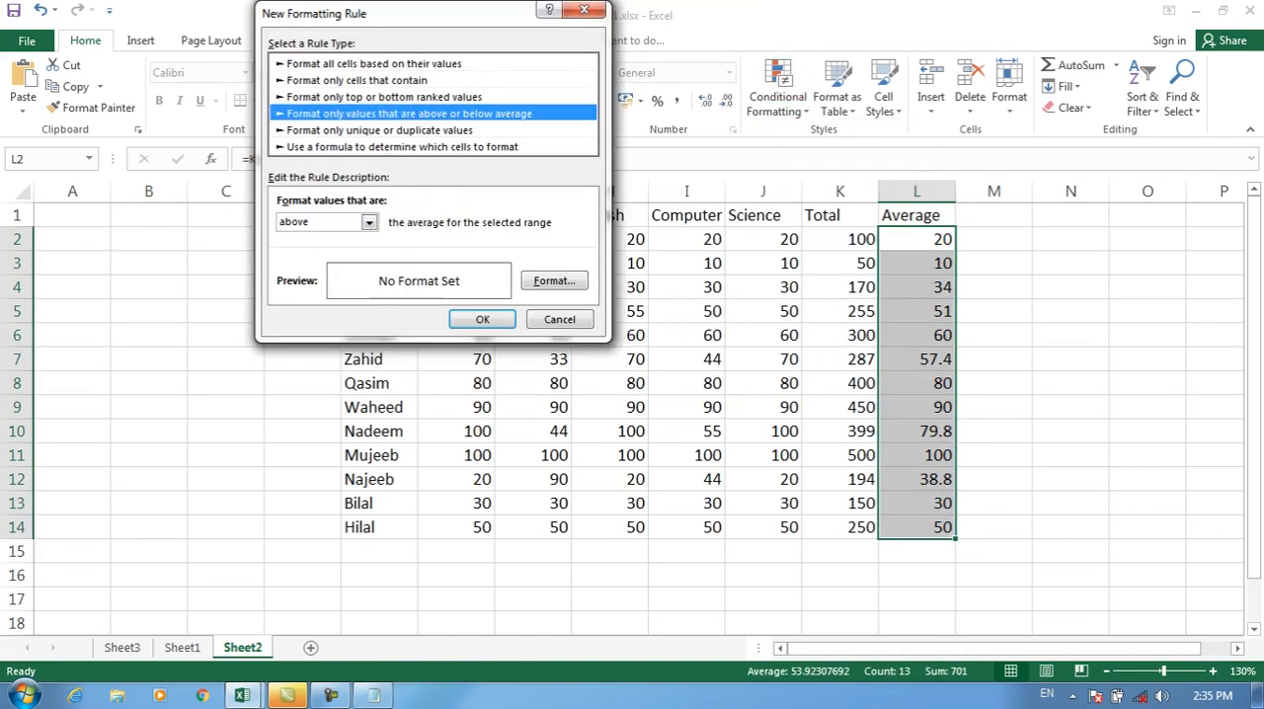
{"action": "left_click", "coordinate": [370, 223]}
{"action": "left_click", "coordinate": [300, 239]}
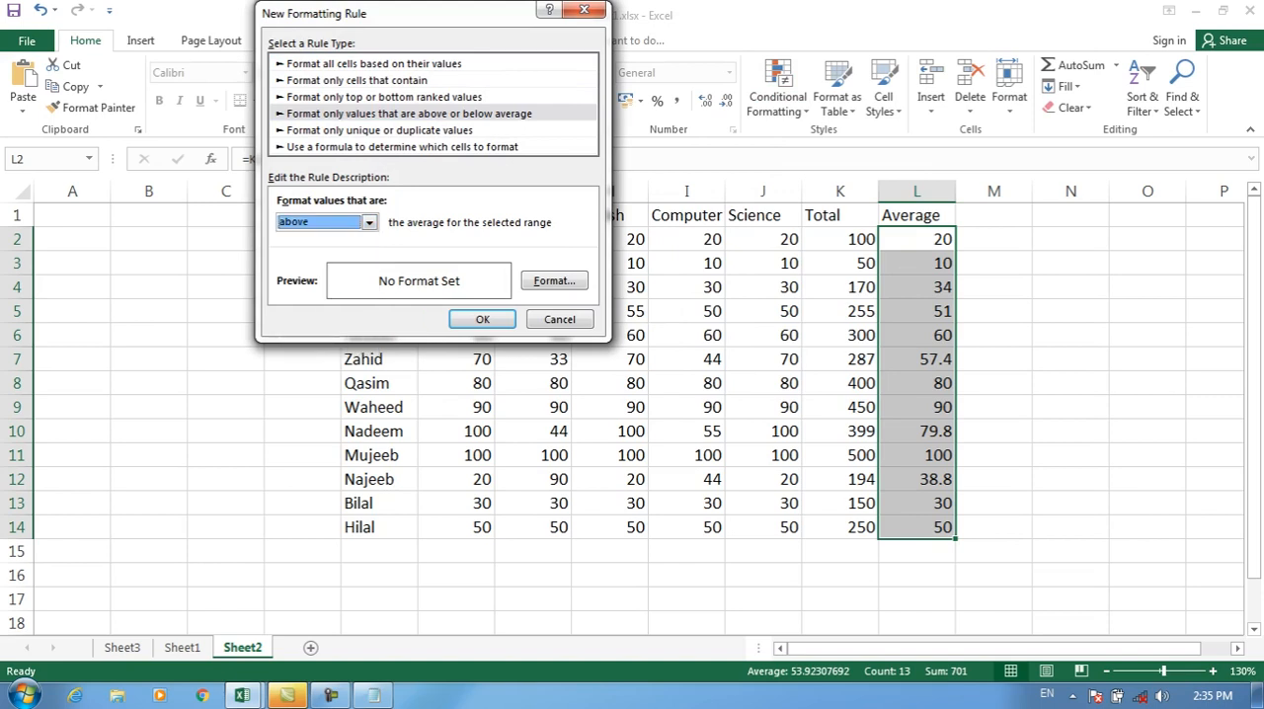
{"action": "left_click", "coordinate": [554, 280]}
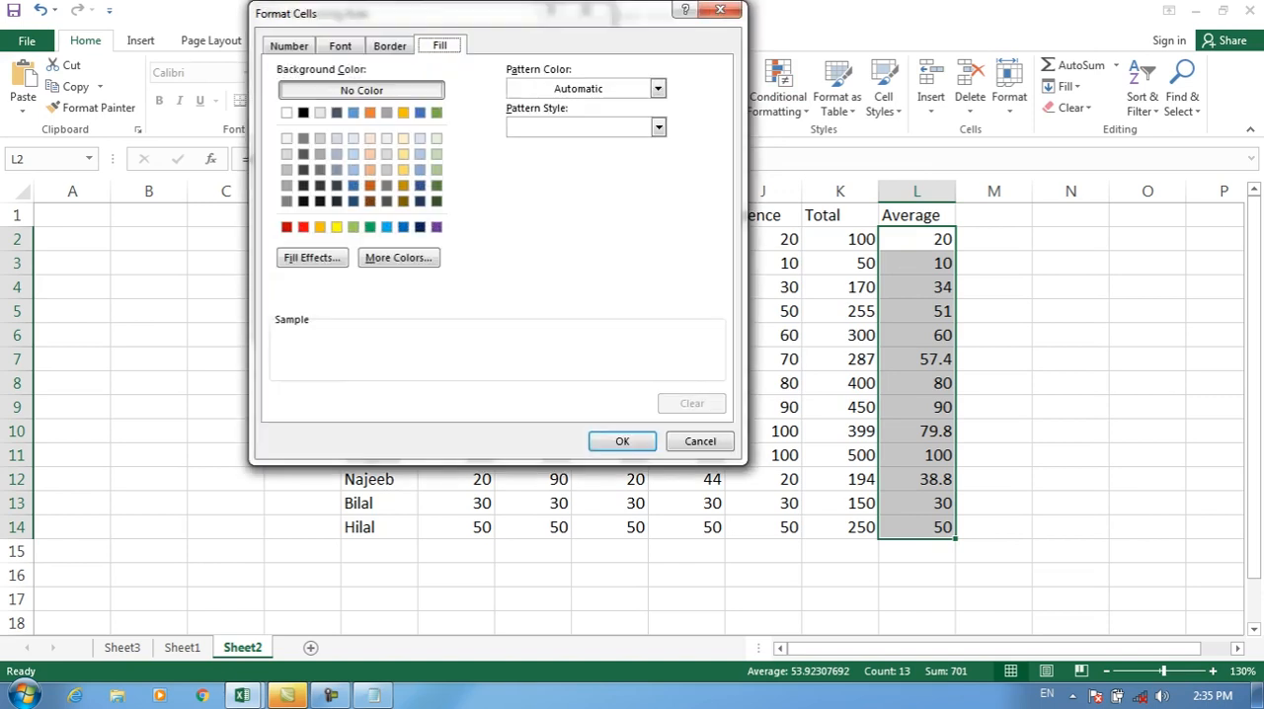
{"action": "left_click", "coordinate": [622, 442]}
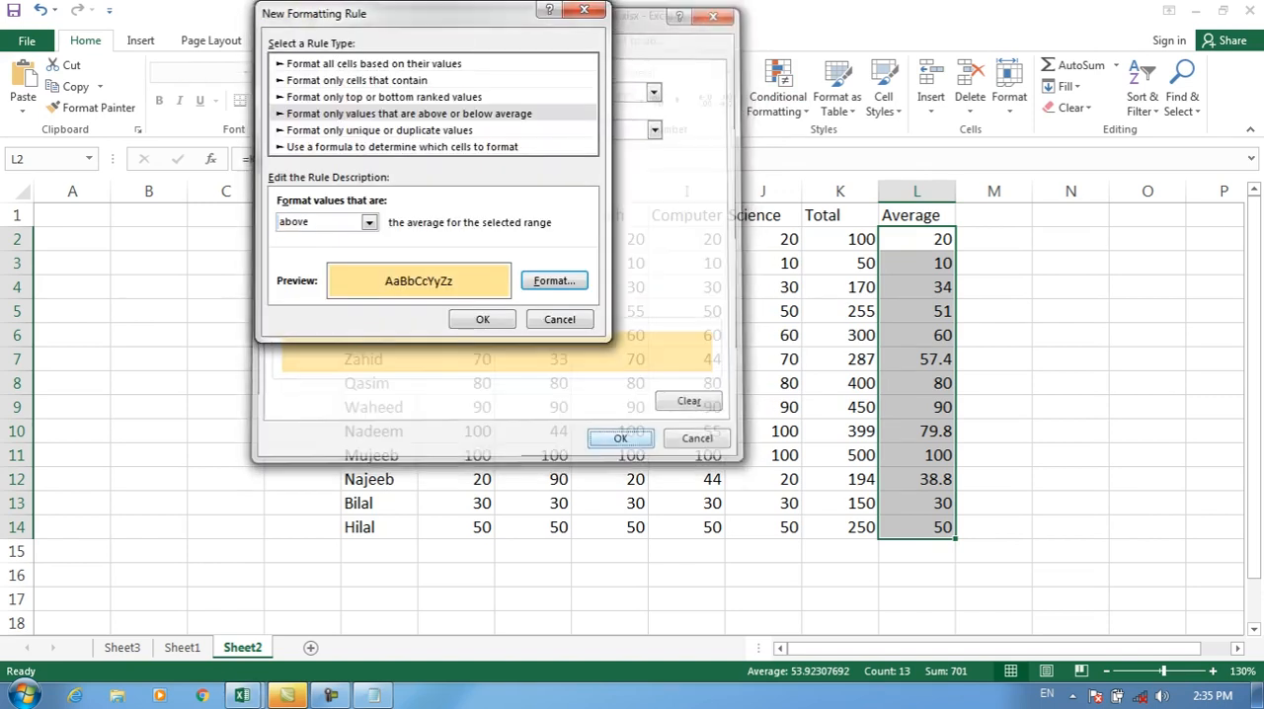
{"action": "left_click", "coordinate": [483, 319]}
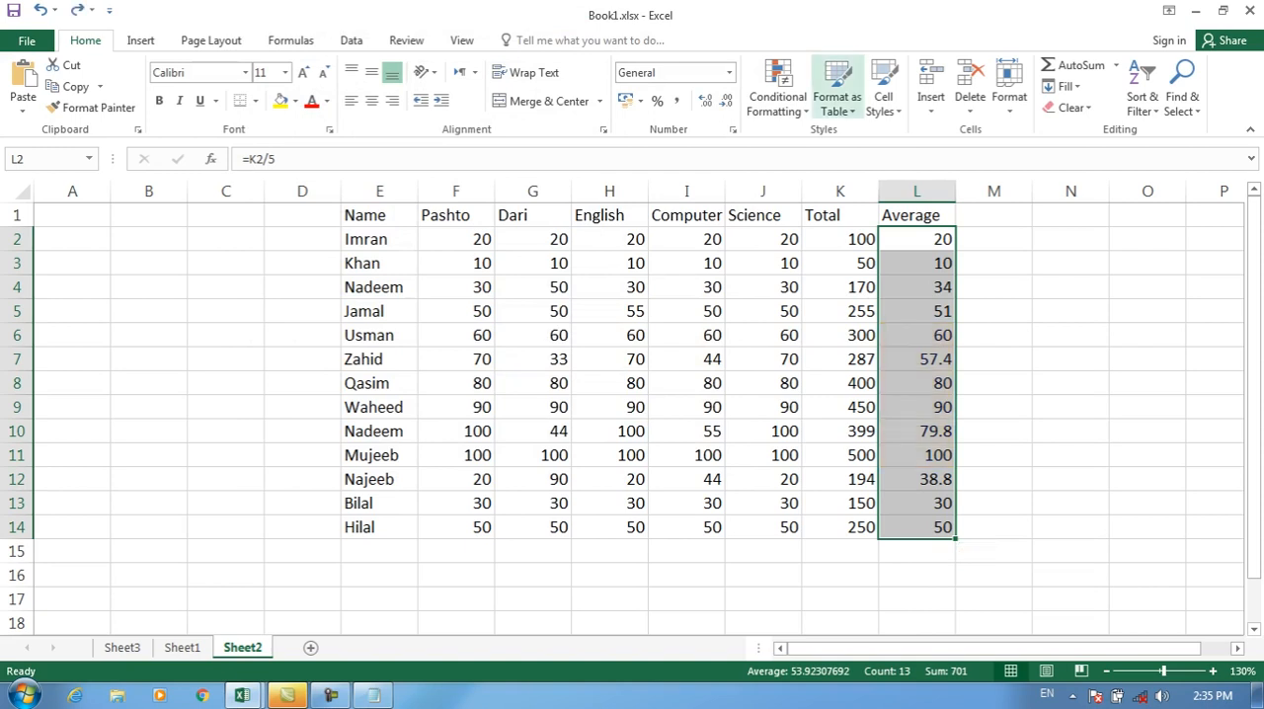
Step: Apply a "below" average rule with a light gray fill to the Average cells L2:L14
{"action": "left_click", "coordinate": [779, 89]}
{"action": "left_click", "coordinate": [802, 338]}
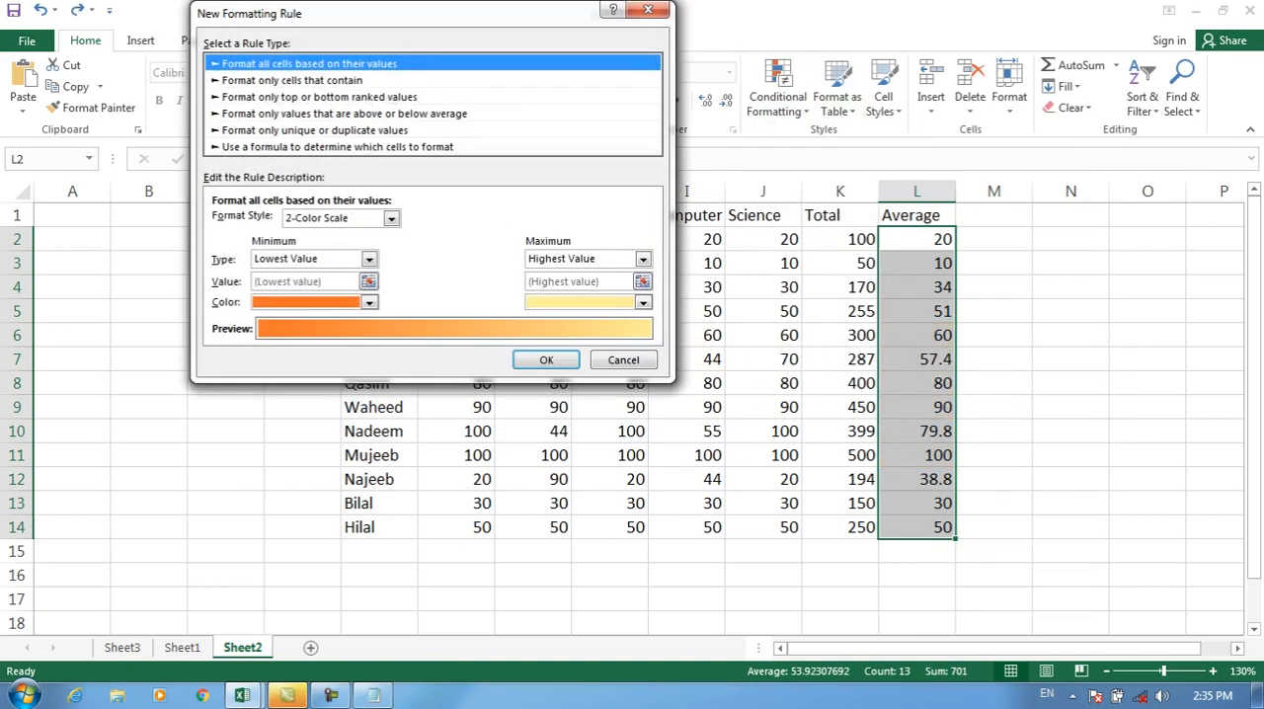
{"action": "left_click", "coordinate": [319, 97]}
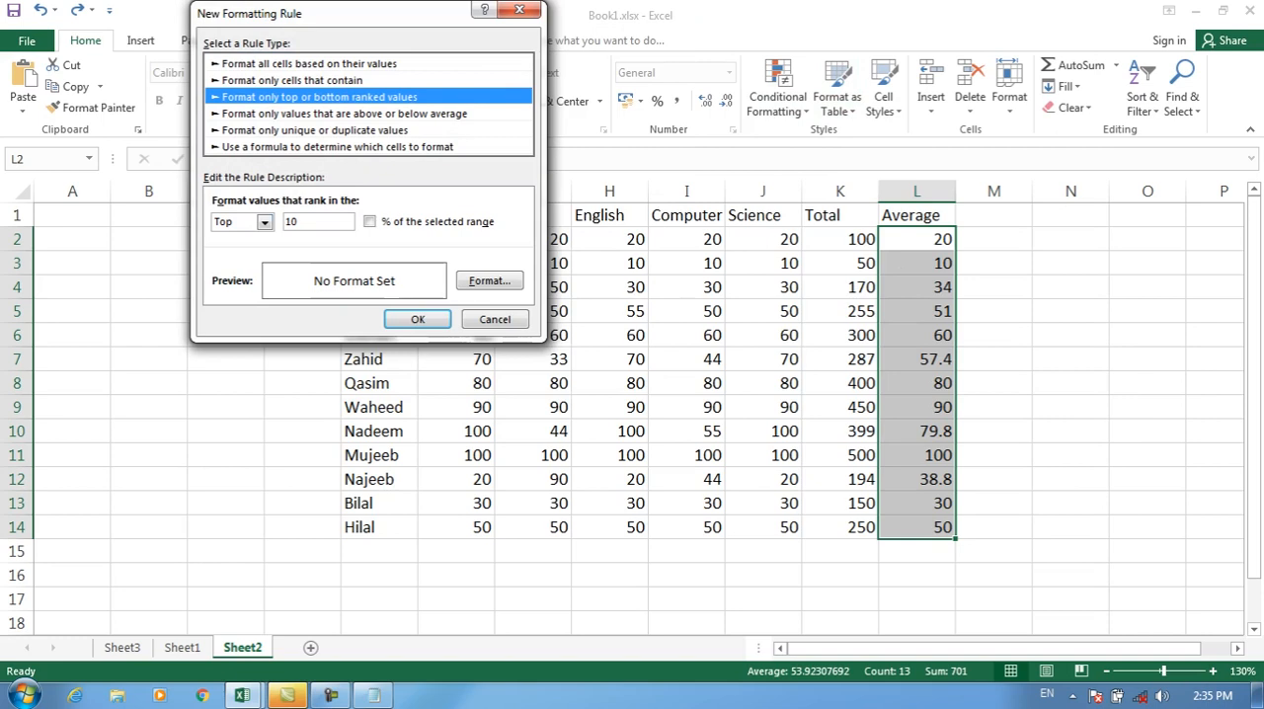
{"action": "left_click", "coordinate": [344, 113]}
{"action": "left_click", "coordinate": [304, 223]}
{"action": "left_click", "coordinate": [229, 251]}
{"action": "left_click", "coordinate": [490, 282]}
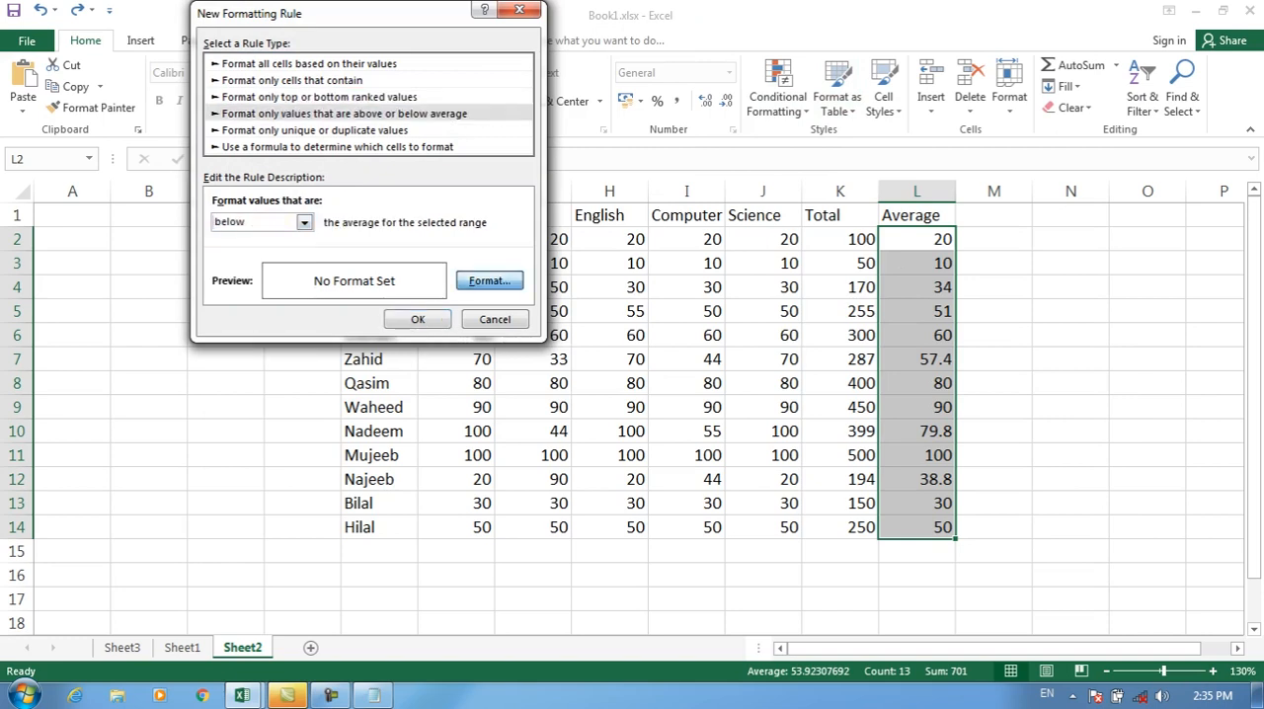
{"action": "left_click", "coordinate": [322, 155]}
{"action": "left_click", "coordinate": [558, 441]}
{"action": "left_click", "coordinate": [418, 318]}
{"action": "left_click", "coordinate": [916, 407]}
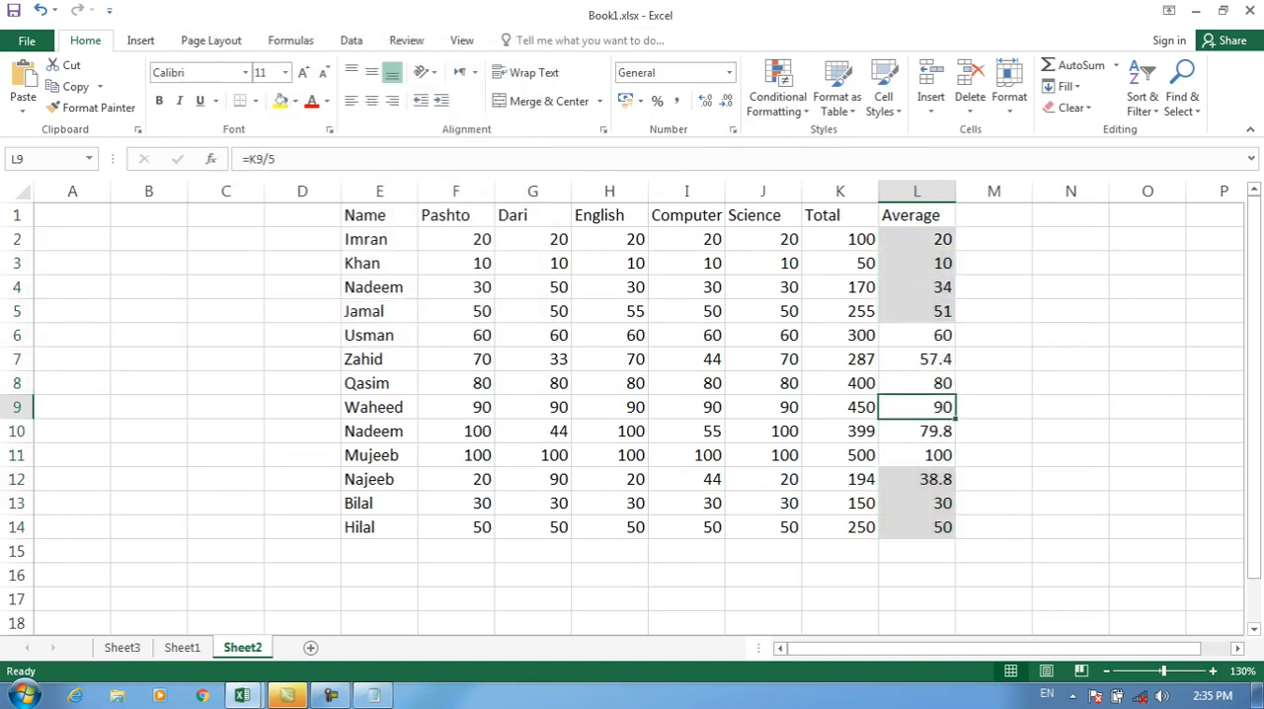
Step: Clear the conditional formatting rules from the selected Average cells L2:L14
{"action": "left_click_drag", "start_coordinate": [917, 239], "coordinate": [917, 526]}
{"action": "left_click", "coordinate": [777, 97]}
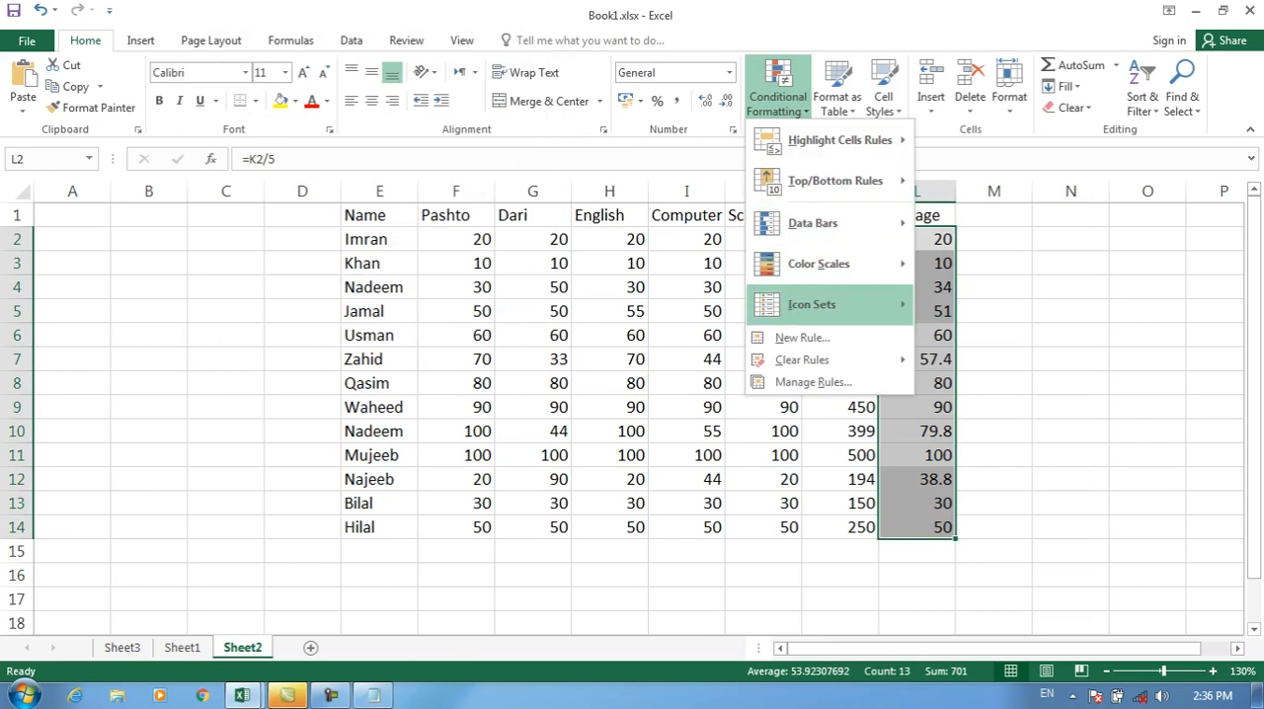
{"action": "mouse_move", "coordinate": [820, 360]}
{"action": "left_click", "coordinate": [1019, 362]}
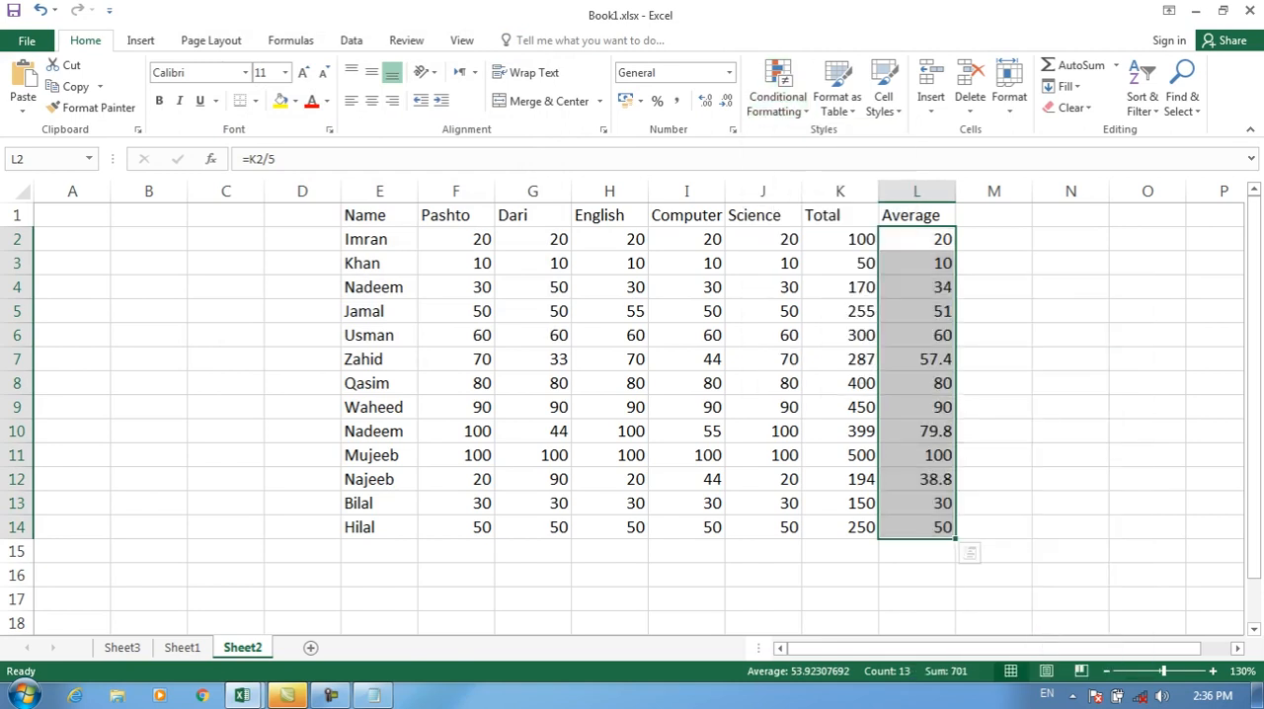
Step: Apply a "1 std dev above" average rule with a dark blue fill to cells L2:L14, and undo it
{"action": "left_click", "coordinate": [777, 97]}
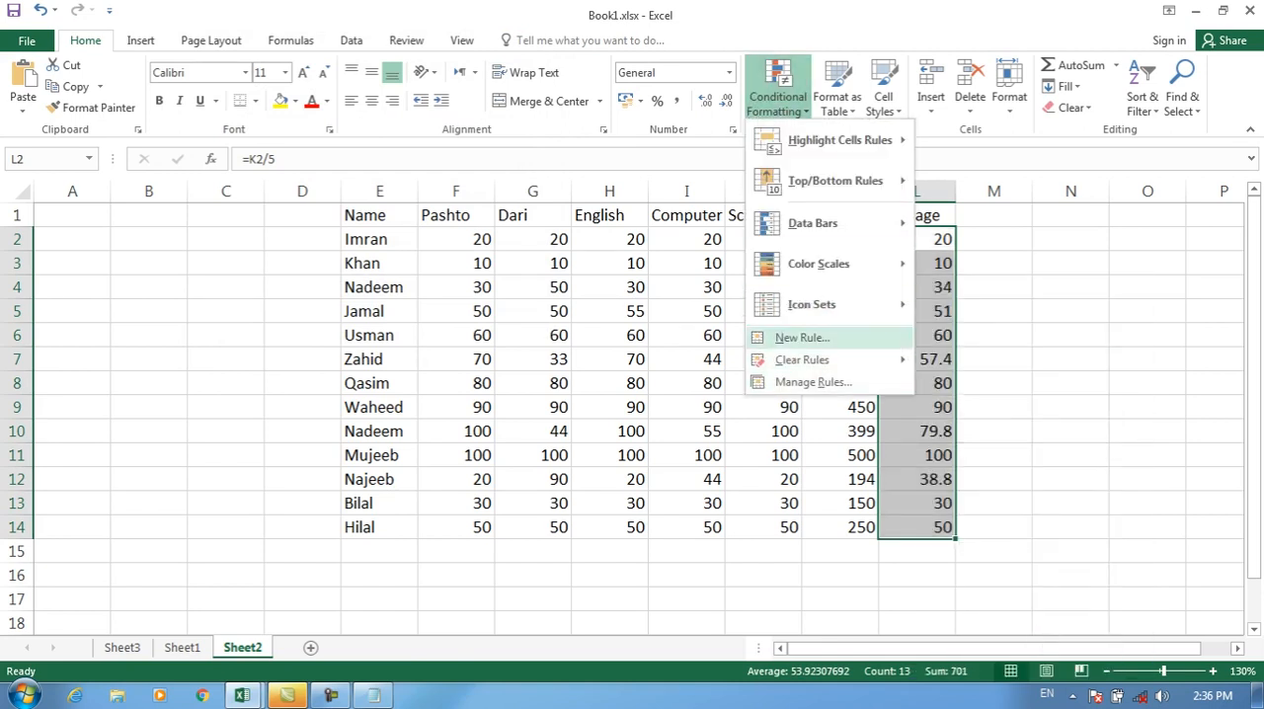
{"action": "left_click", "coordinate": [802, 337]}
{"action": "left_click", "coordinate": [280, 113]}
{"action": "left_click", "coordinate": [240, 223]}
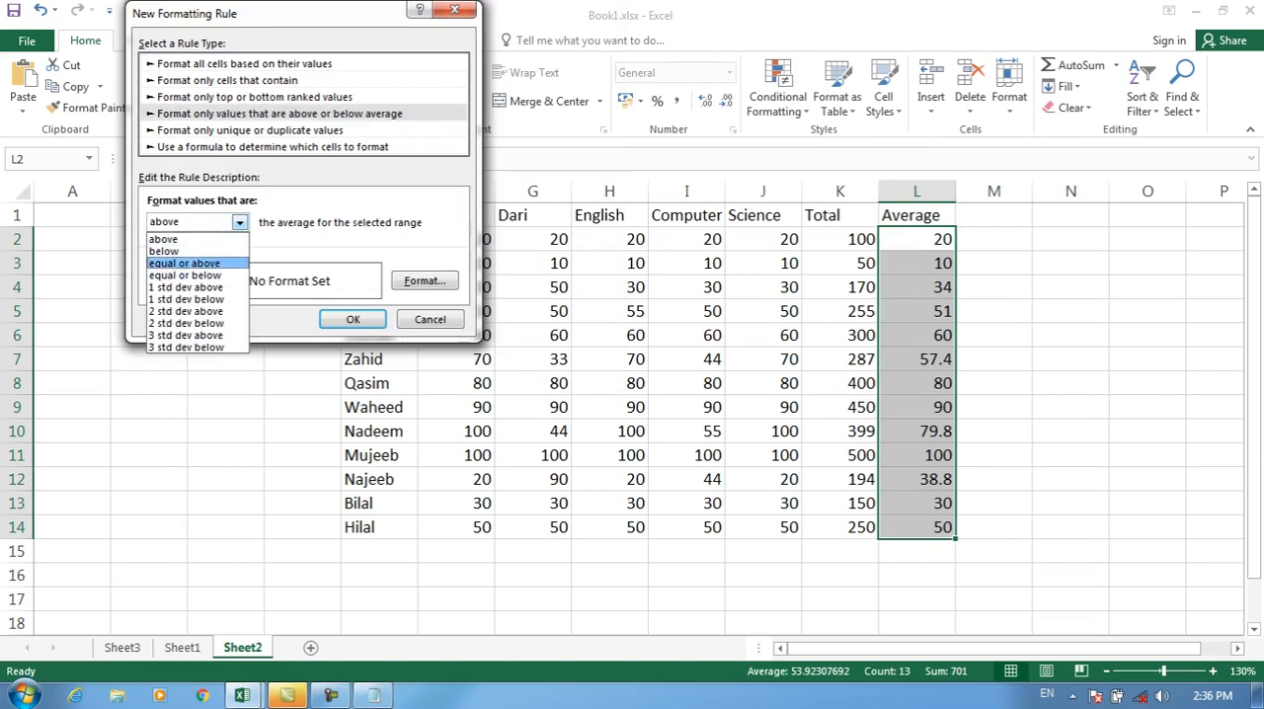
{"action": "left_click", "coordinate": [186, 264]}
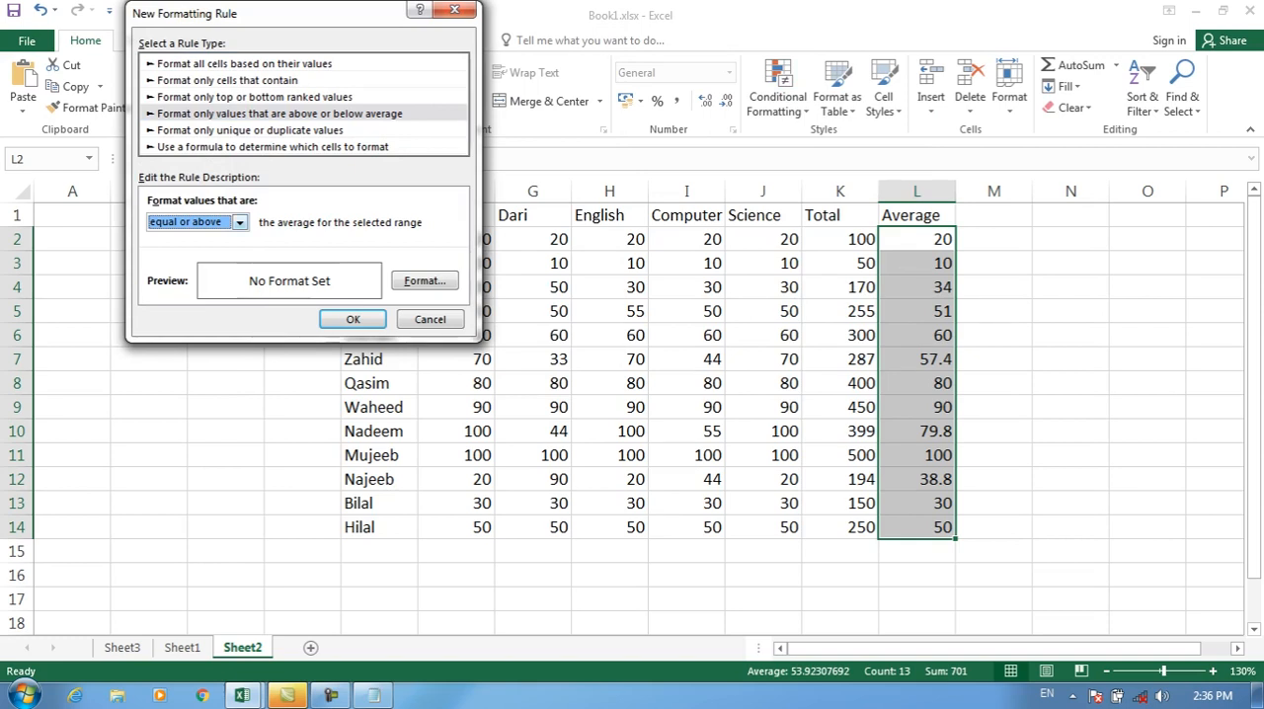
{"action": "left_click", "coordinate": [240, 223]}
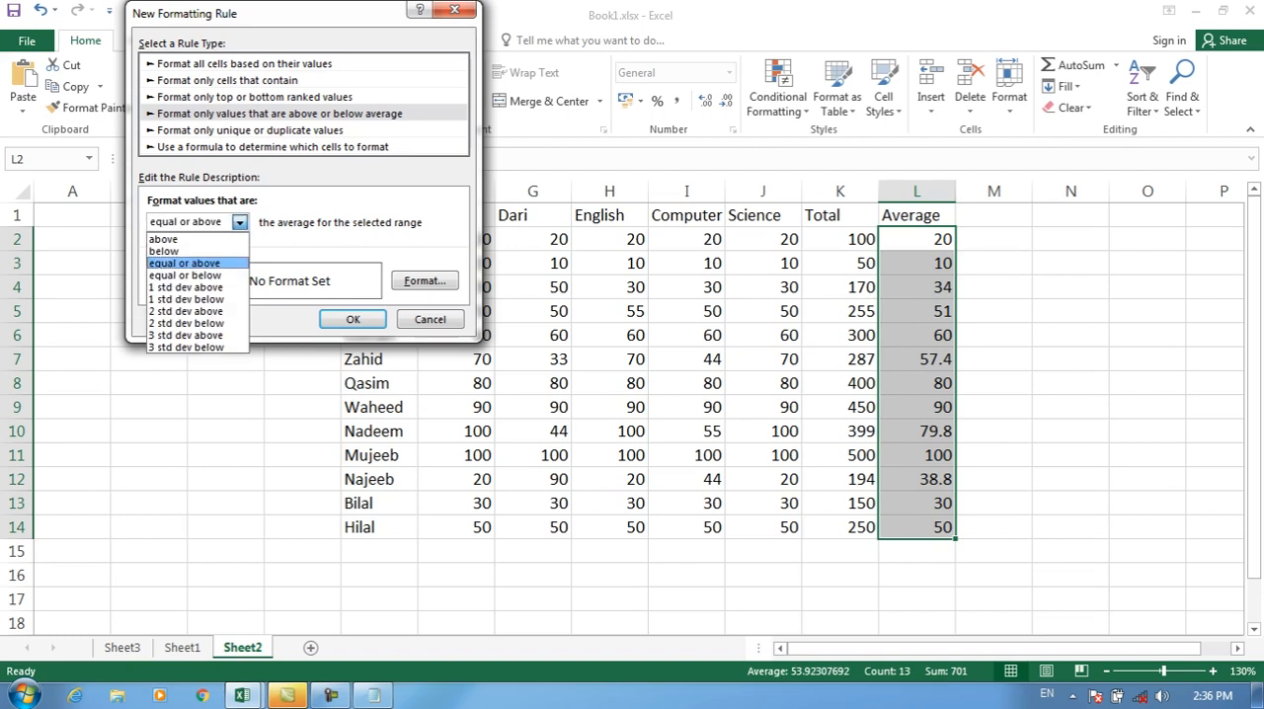
{"action": "key", "text": "Return"}
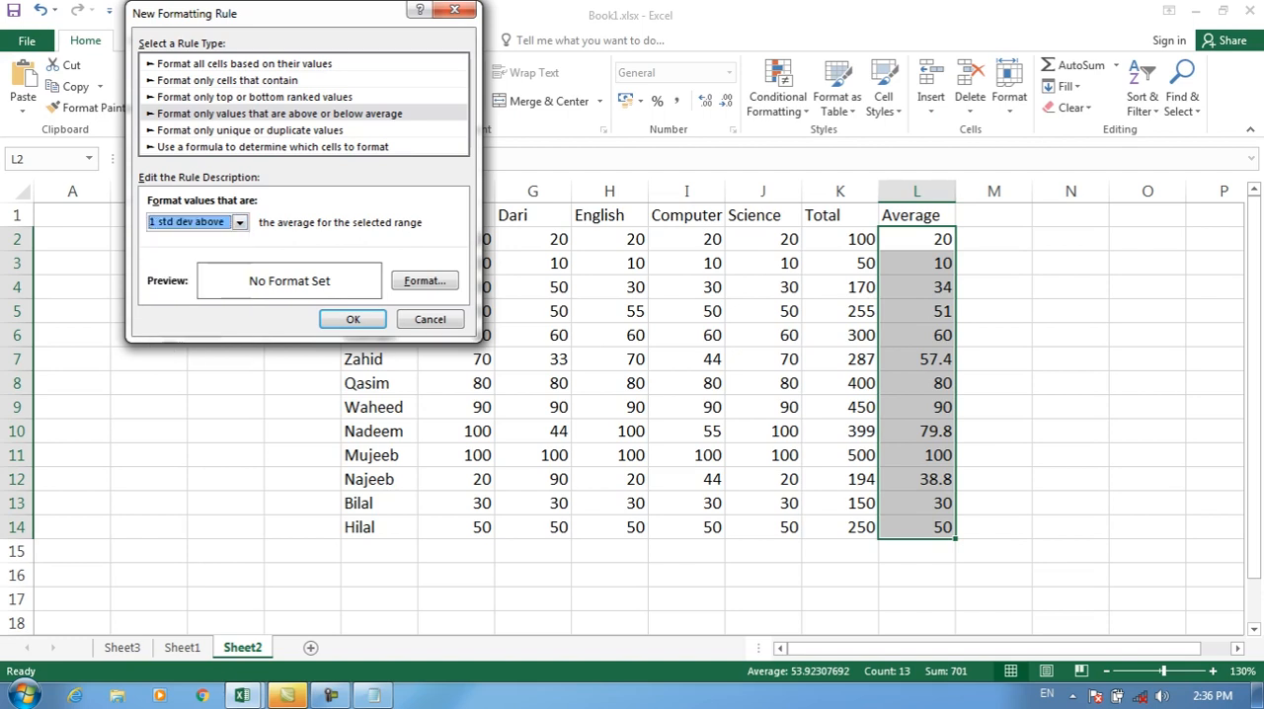
{"action": "left_click", "coordinate": [424, 281]}
{"action": "left_click", "coordinate": [291, 228]}
{"action": "key", "text": "Return"}
{"action": "key", "text": "Return"}
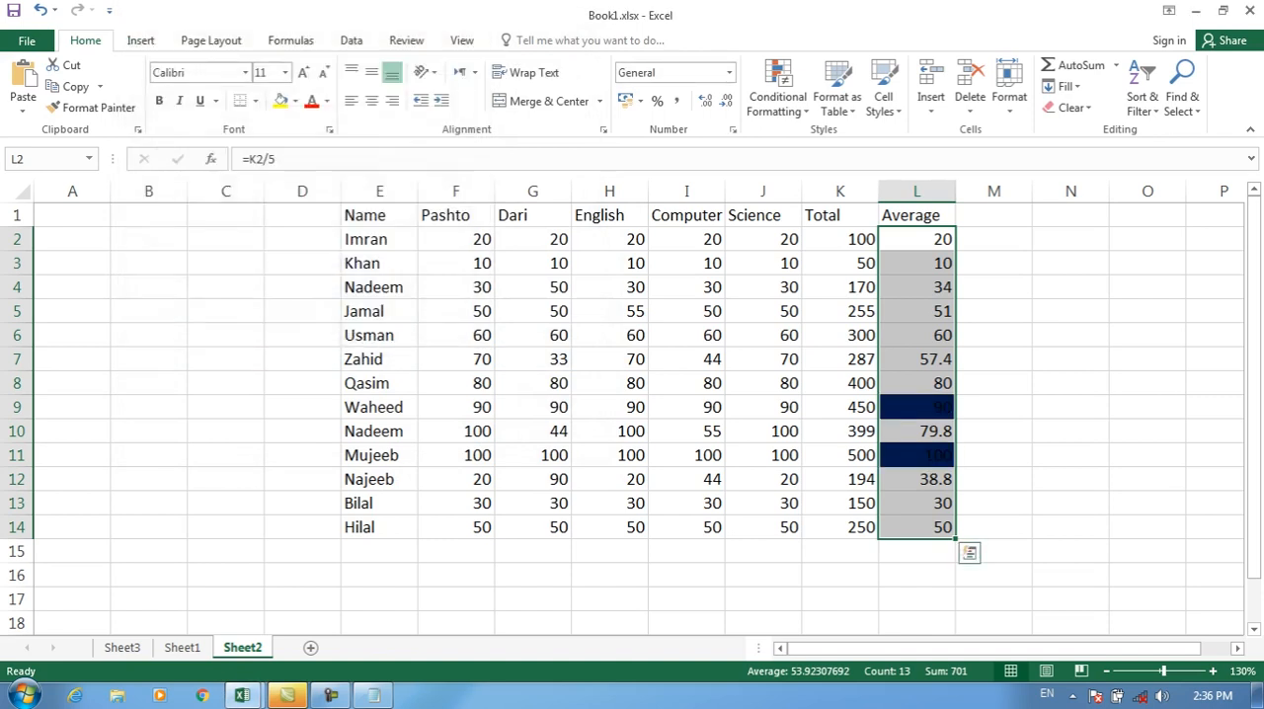
{"action": "key", "text": "ctrl+z"}
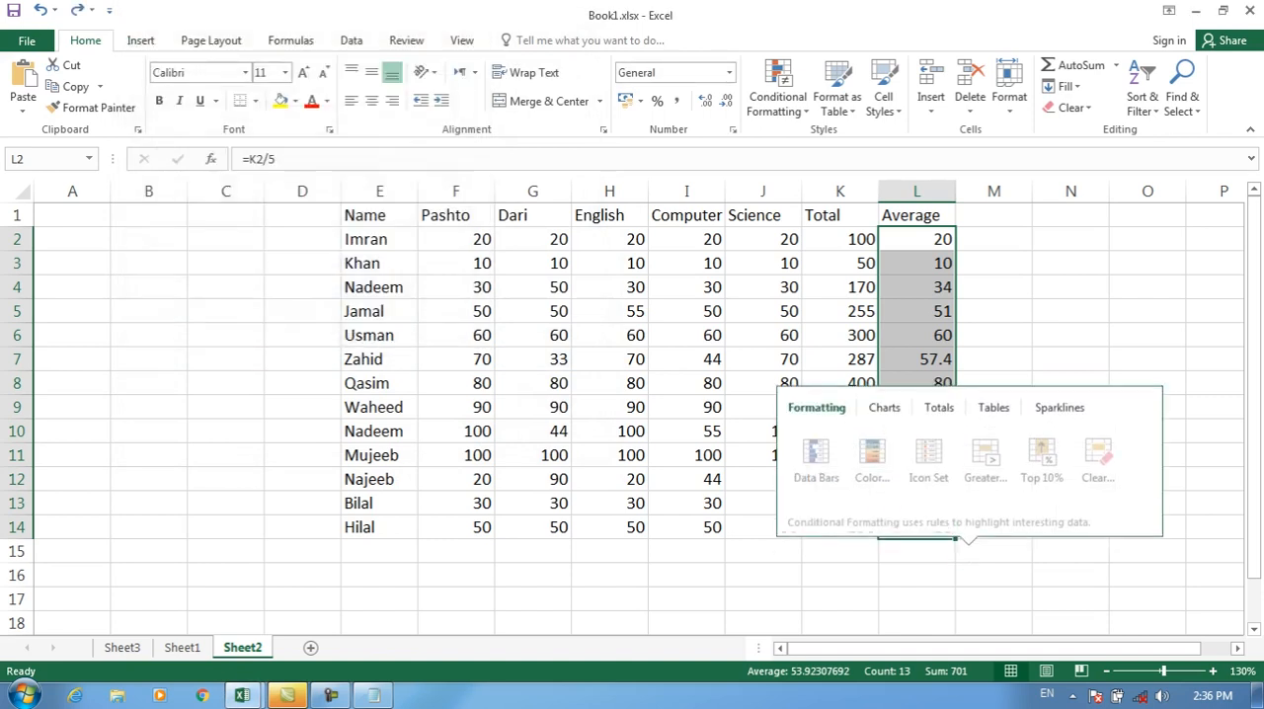
Step: Review the above or below average options and the "Format only unique or duplicate values" options for L2:L14, and cancel the rule
{"action": "left_click", "coordinate": [778, 91]}
{"action": "left_click", "coordinate": [802, 337]}
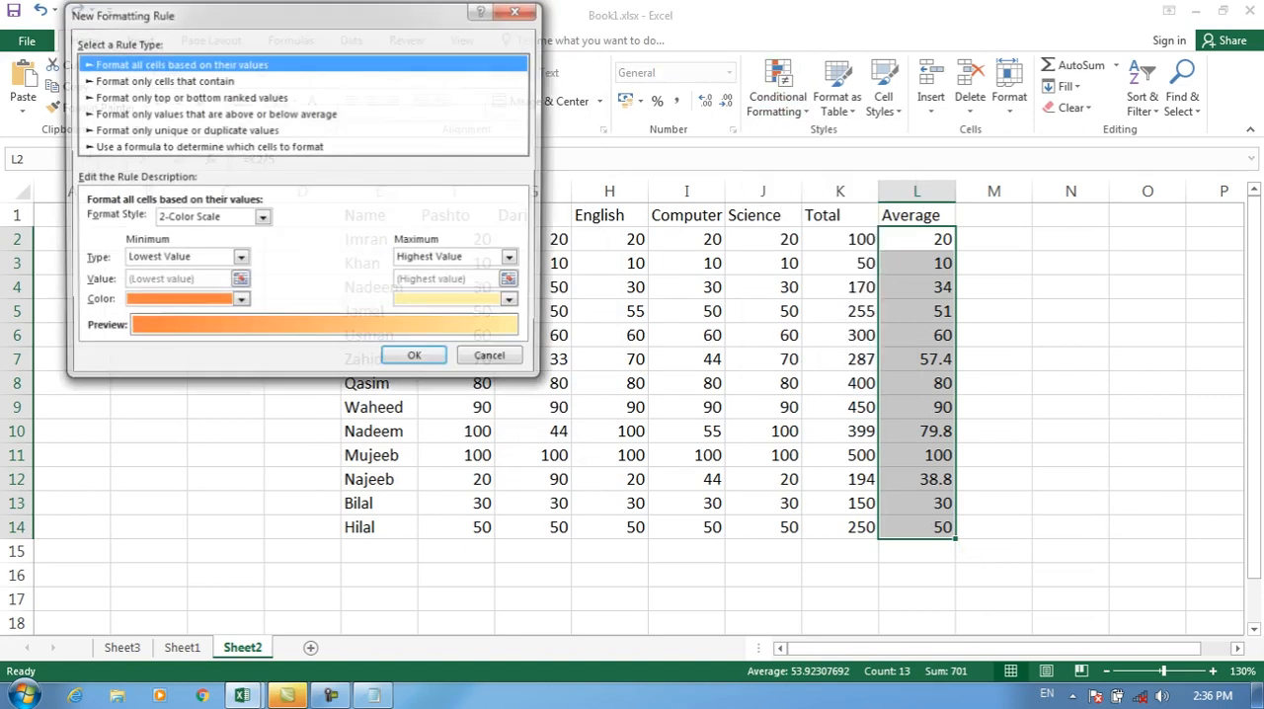
{"action": "left_click", "coordinate": [215, 113]}
{"action": "left_click", "coordinate": [174, 222]}
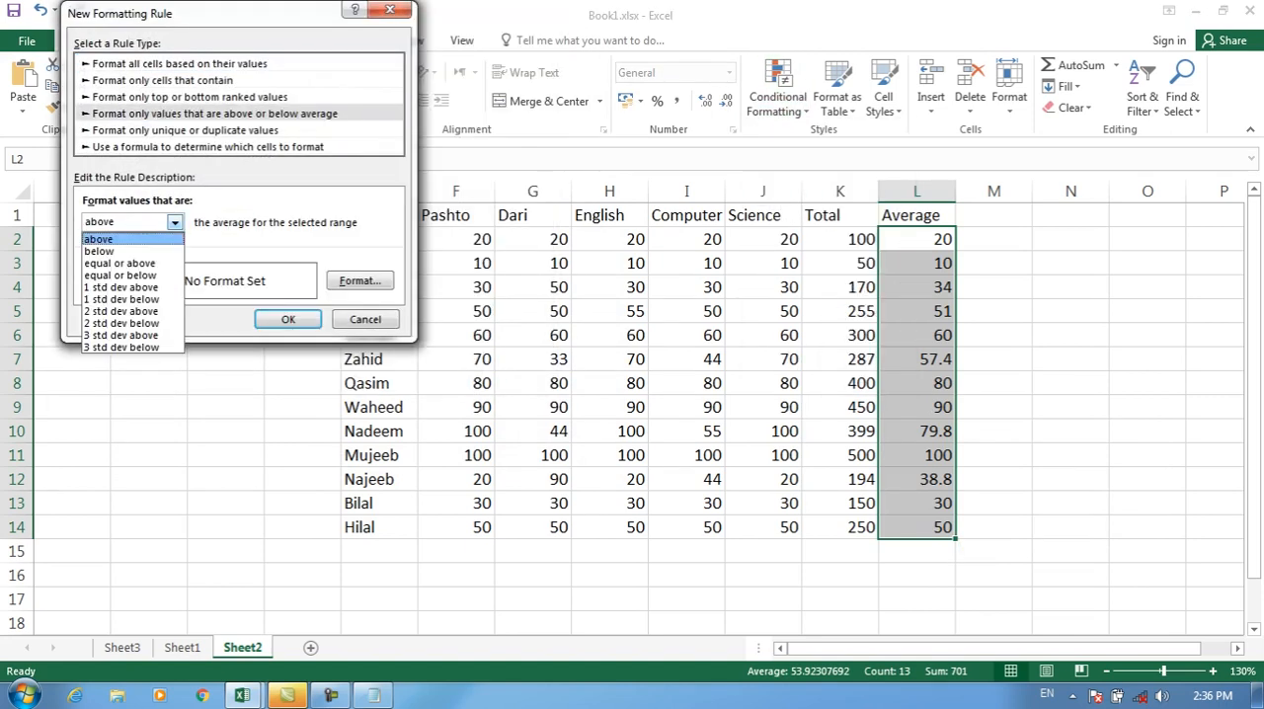
{"action": "key", "text": "Escape"}
{"action": "left_click", "coordinate": [186, 129]}
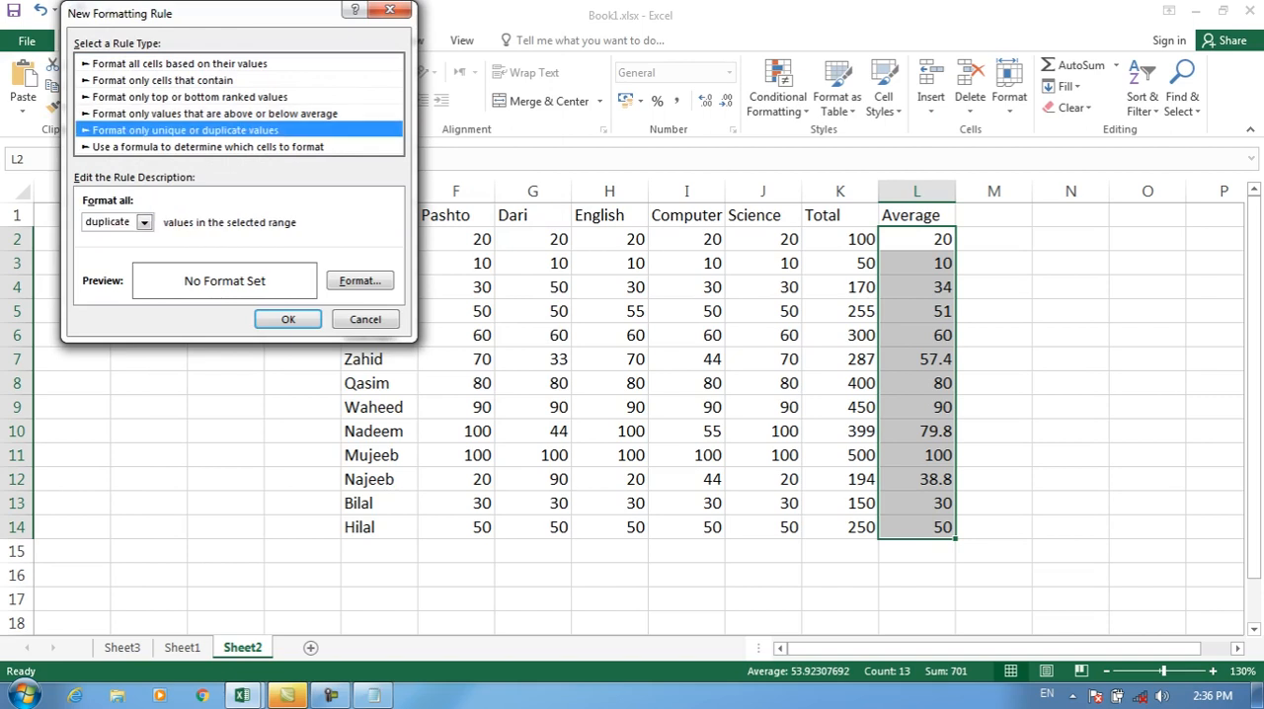
{"action": "left_click", "coordinate": [144, 222]}
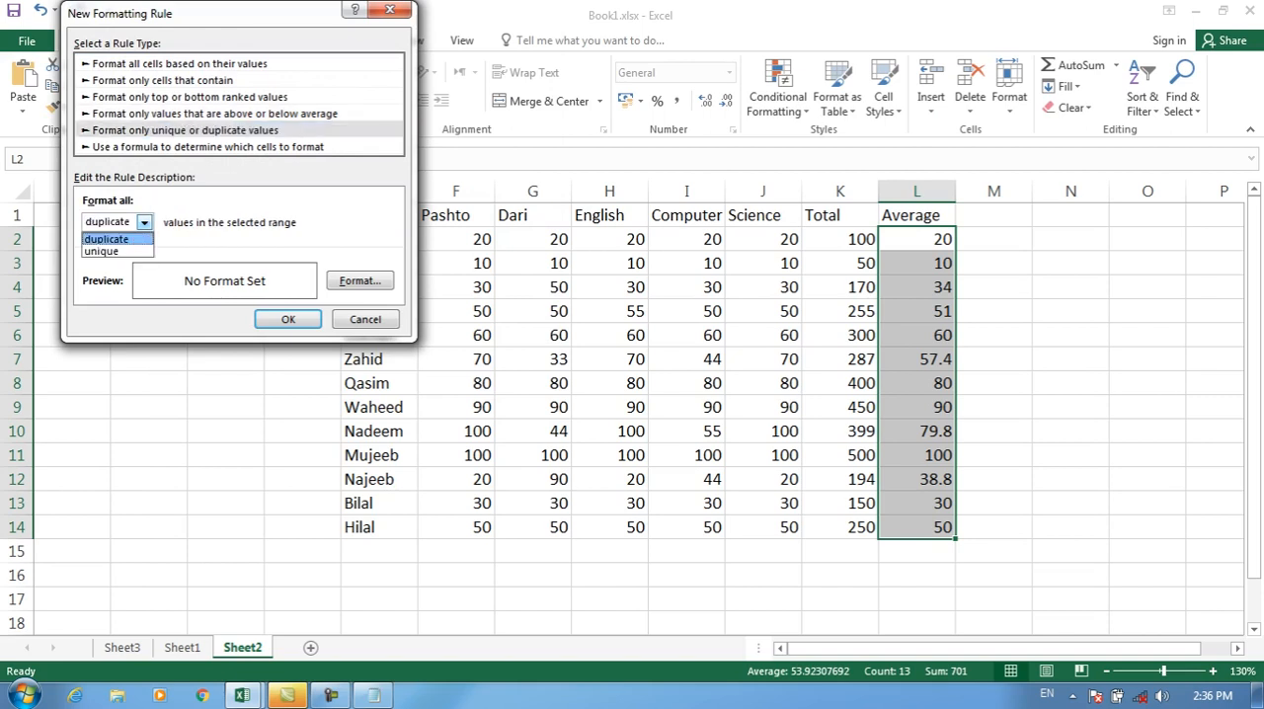
{"action": "left_click", "coordinate": [365, 319]}
{"action": "left_click", "coordinate": [366, 319]}
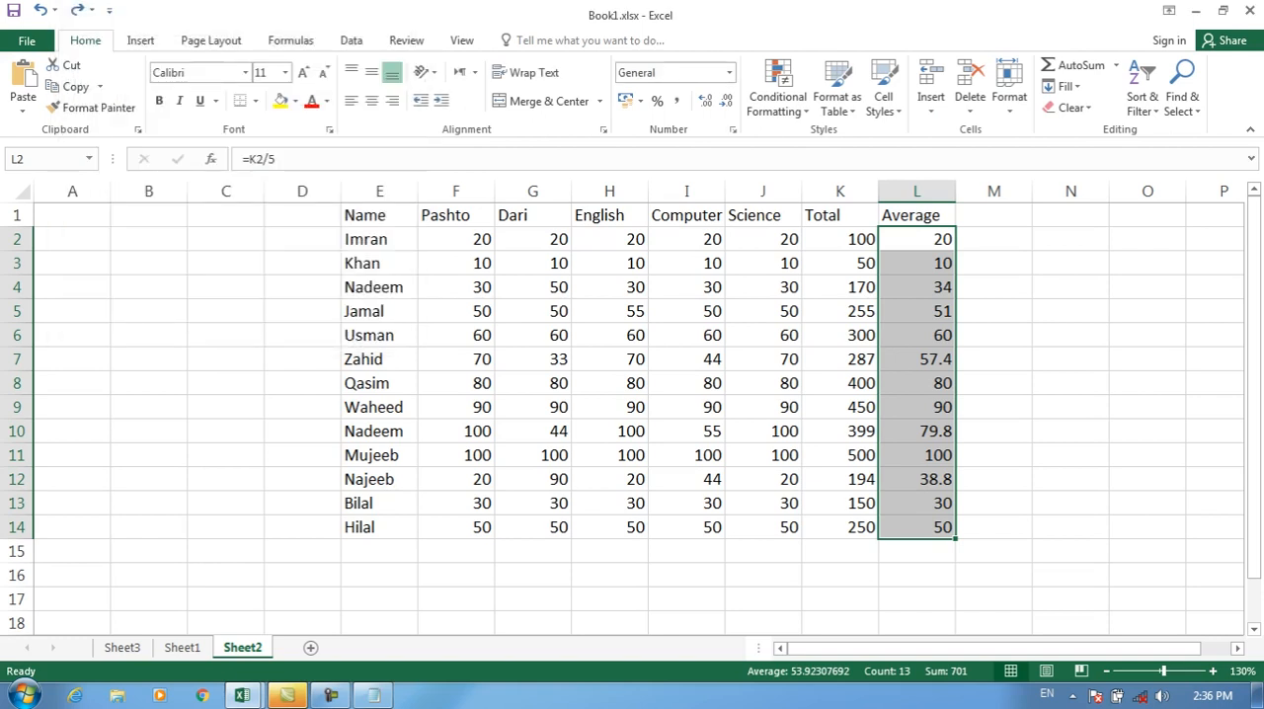
Step: Switch to the Notepad notes and add a separator line of equals signs below "Greater than or equal to (6000)"
{"action": "left_click", "coordinate": [374, 695]}
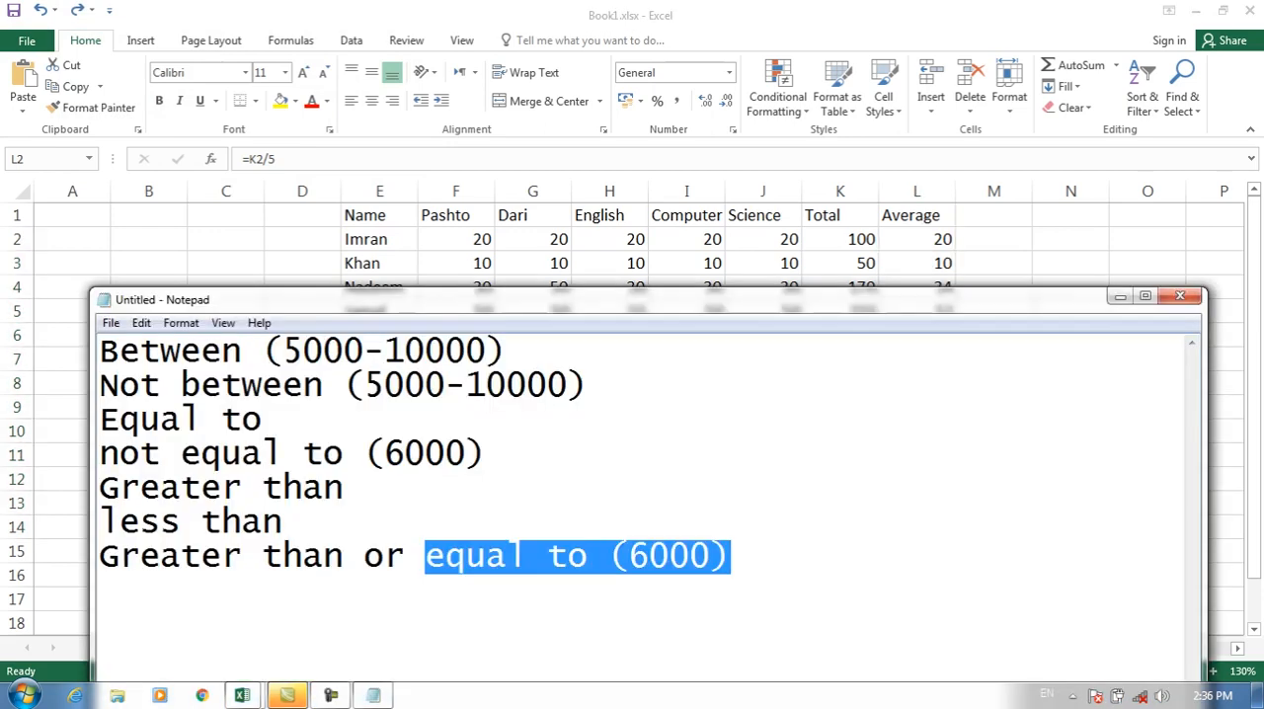
{"action": "key", "text": "Right"}
{"action": "type", "text": "\\"}
{"action": "key", "text": "Return"}
{"action": "type", "text": "="}
{"action": "key", "text": "BackSpace"}
{"action": "key", "text": "BackSpace"}
{"action": "key", "text": "BackSpace"}
{"action": "key", "text": "Return"}
{"action": "type", "text": "=-"}
{"action": "key", "text": "BackSpace"}
{"action": "type", "text": "=================="}
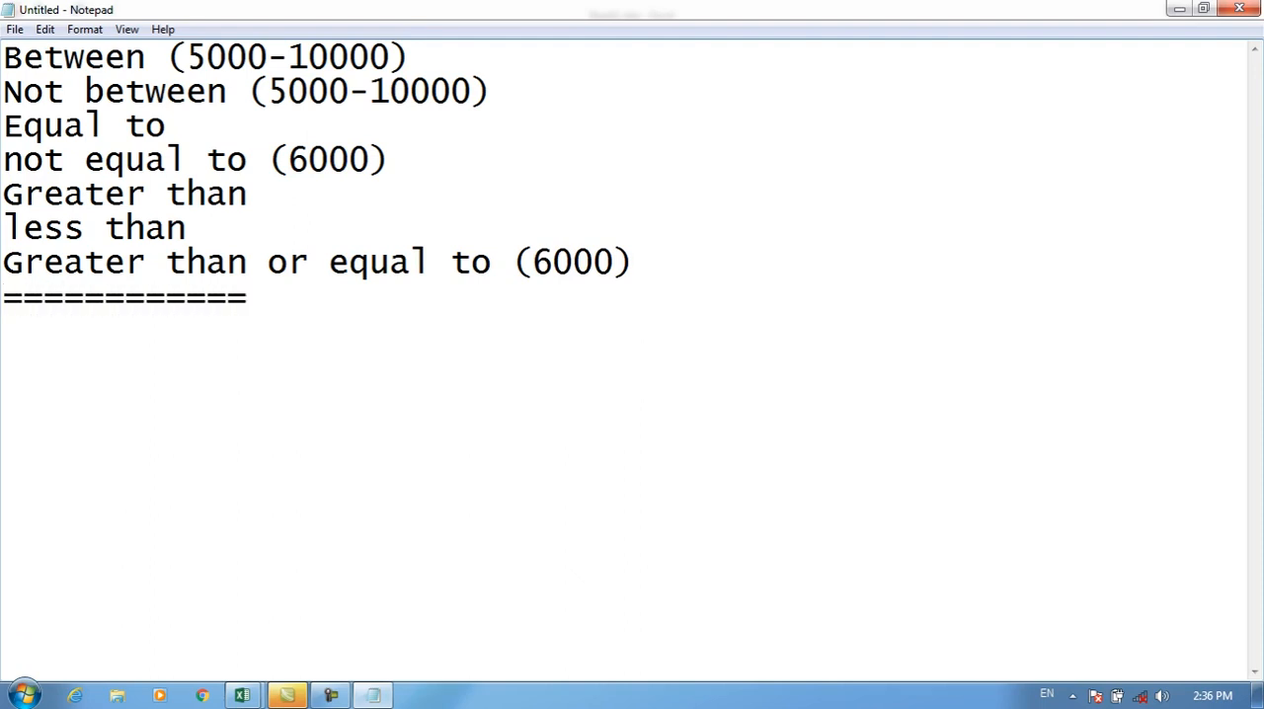
Step: Add the lines "Duplicated" and "Uniqe" below the separator line in the notes
{"action": "key", "text": "Return"}
{"action": "type", "text": "Dp"}
{"action": "key", "text": "BackSpace"}
{"action": "type", "text": "up"}
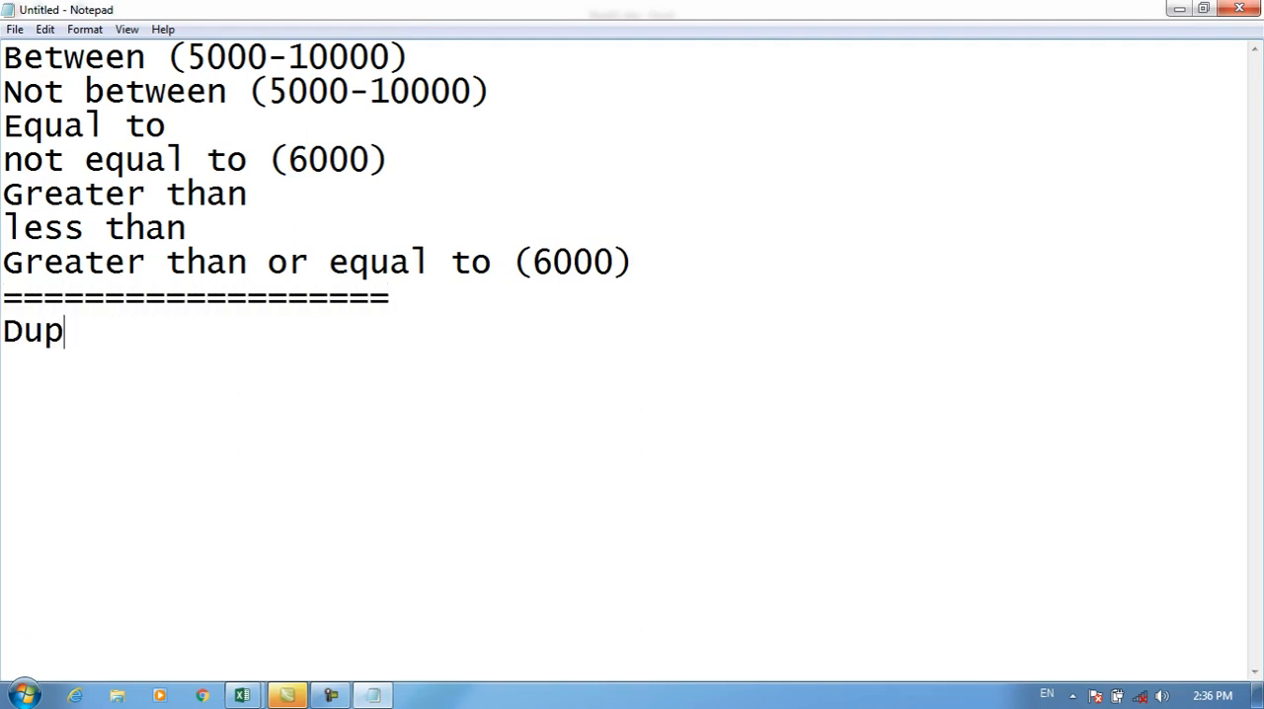
{"action": "type", "text": "licated"}
{"action": "key", "text": "Return"}
{"action": "type", "text": "Un"}
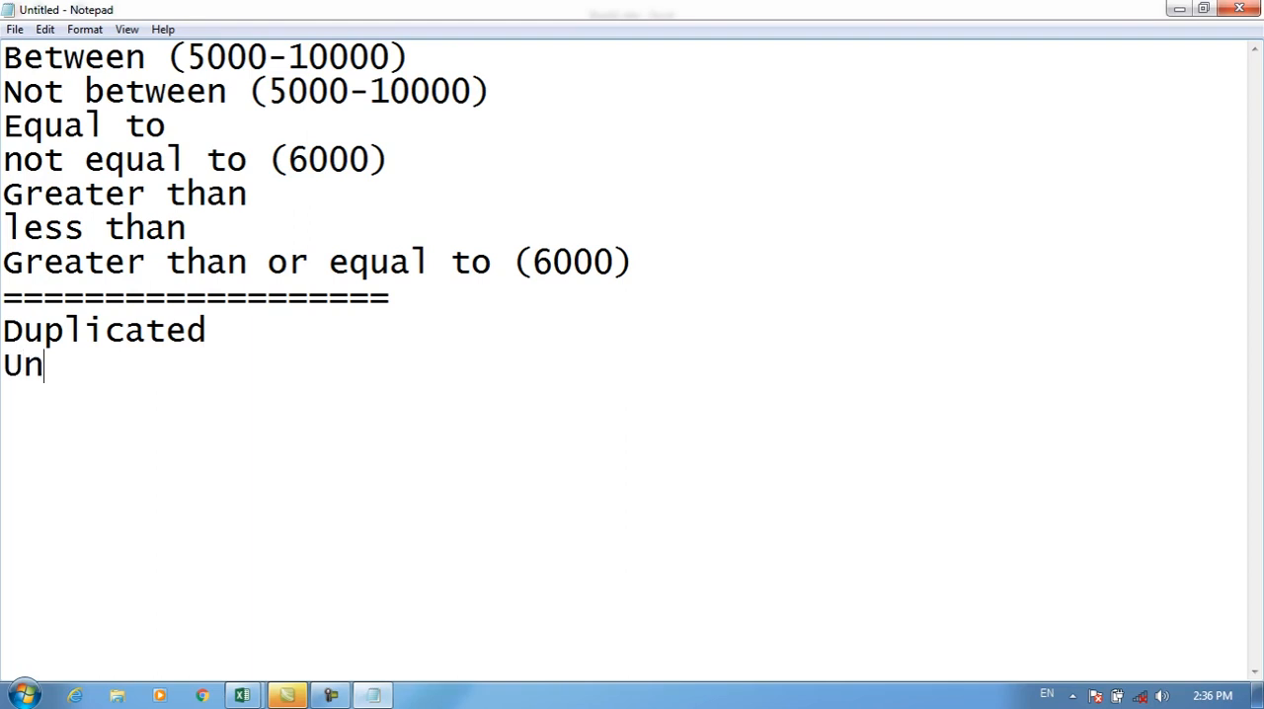
{"action": "type", "text": "qie"}
{"action": "key", "text": "BackSpace"}
{"action": "key", "text": "BackSpace"}
{"action": "key", "text": "BackSpace"}
{"action": "key", "text": "BackSpace"}
{"action": "type", "text": "un"}
{"action": "key", "text": "BackSpace"}
{"action": "key", "text": "BackSpace"}
{"action": "type", "text": "niqe"}
{"action": "key", "text": "Return"}
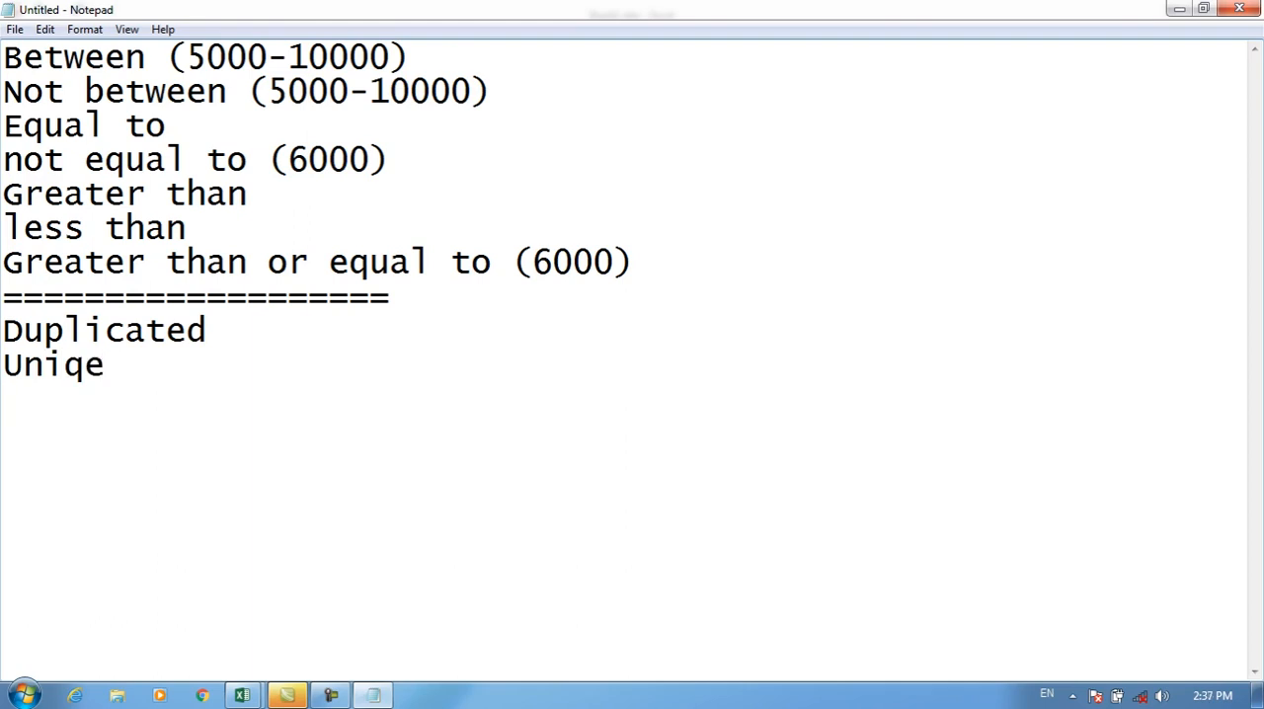
Step: Add the line "ID card, Licnece, Mobile, Passpsot" below "Duplicated" in the notes
{"action": "type", "text": "'"}
{"action": "key", "text": "Return"}
{"action": "type", "text": "ID card, "}
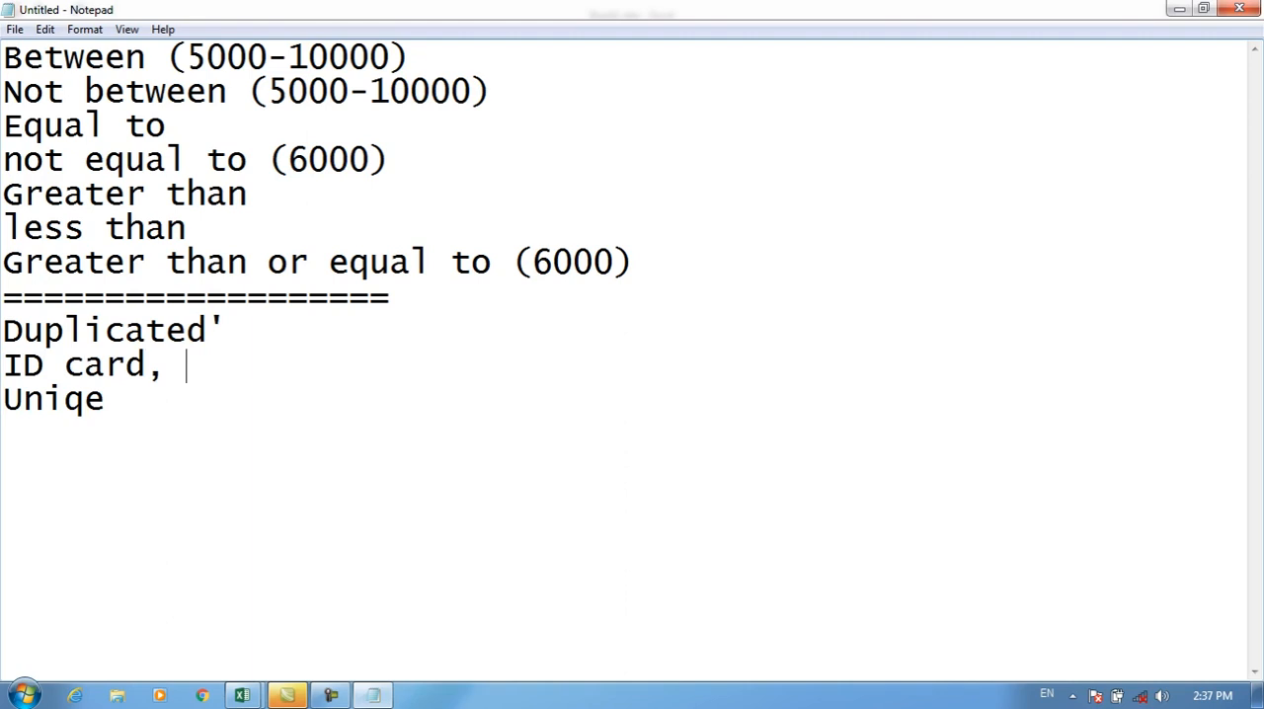
{"action": "type", "text": "Licnece,"}
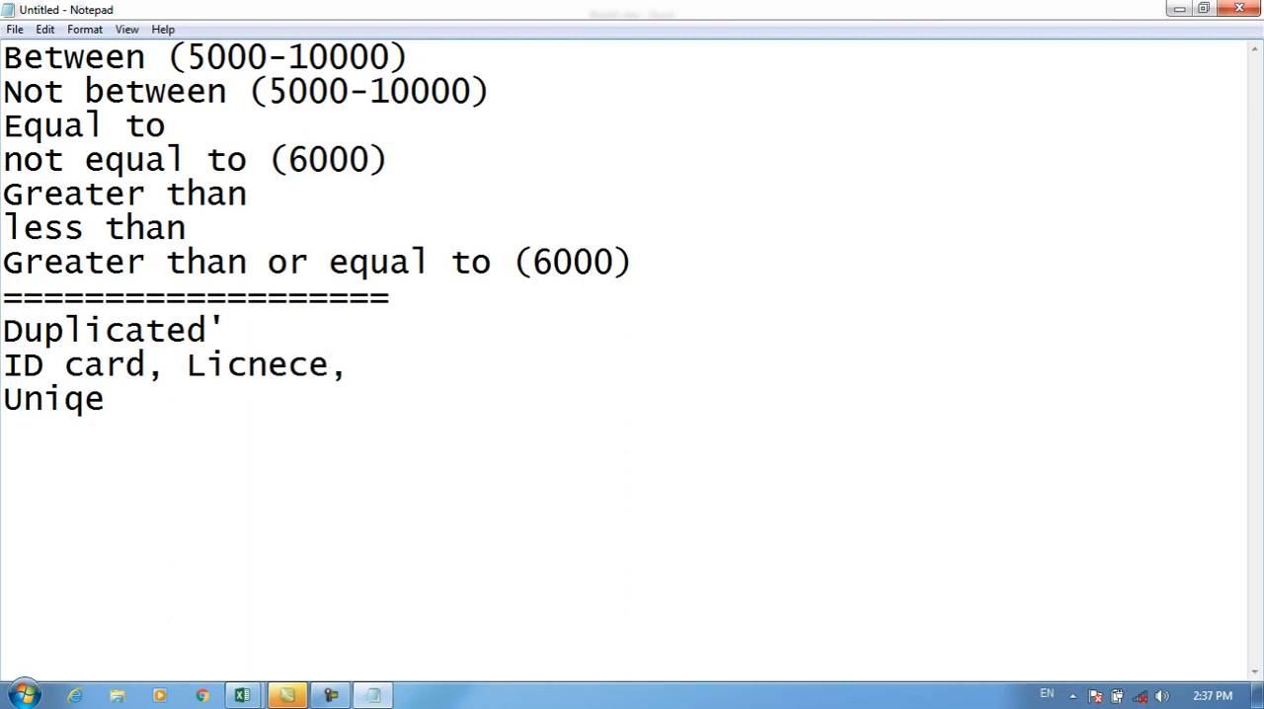
{"action": "type", "text": " Mobile, "}
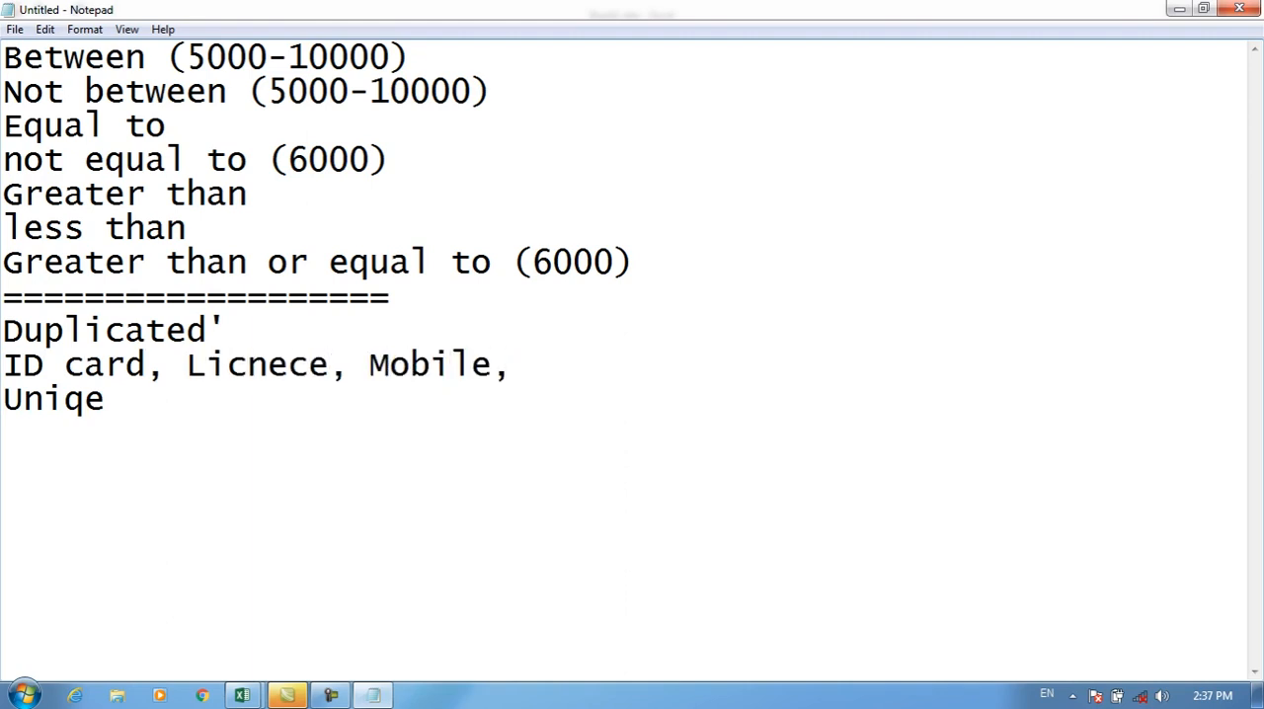
{"action": "type", "text": "Passpsot"}
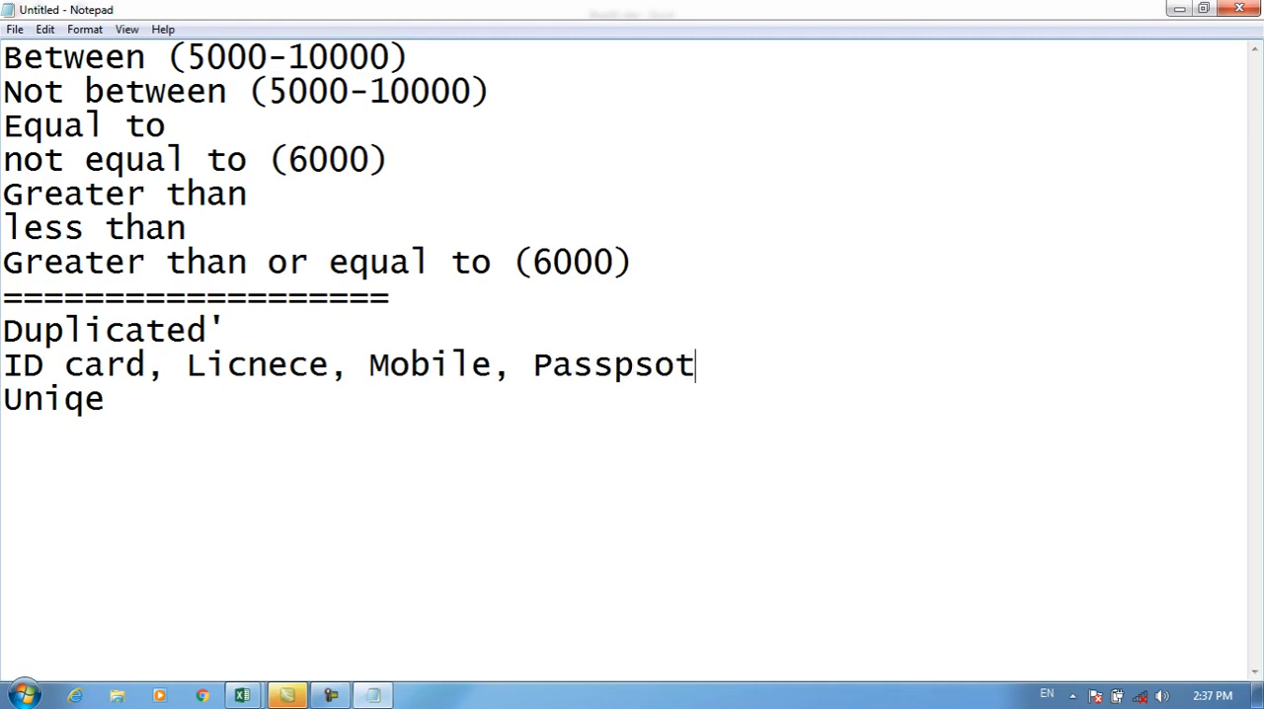
Step: Switch back to the Excel workbook and add an "ID" column in column D, numbering D2:D11 from 1 to 10
{"action": "left_click", "coordinate": [1179, 9]}
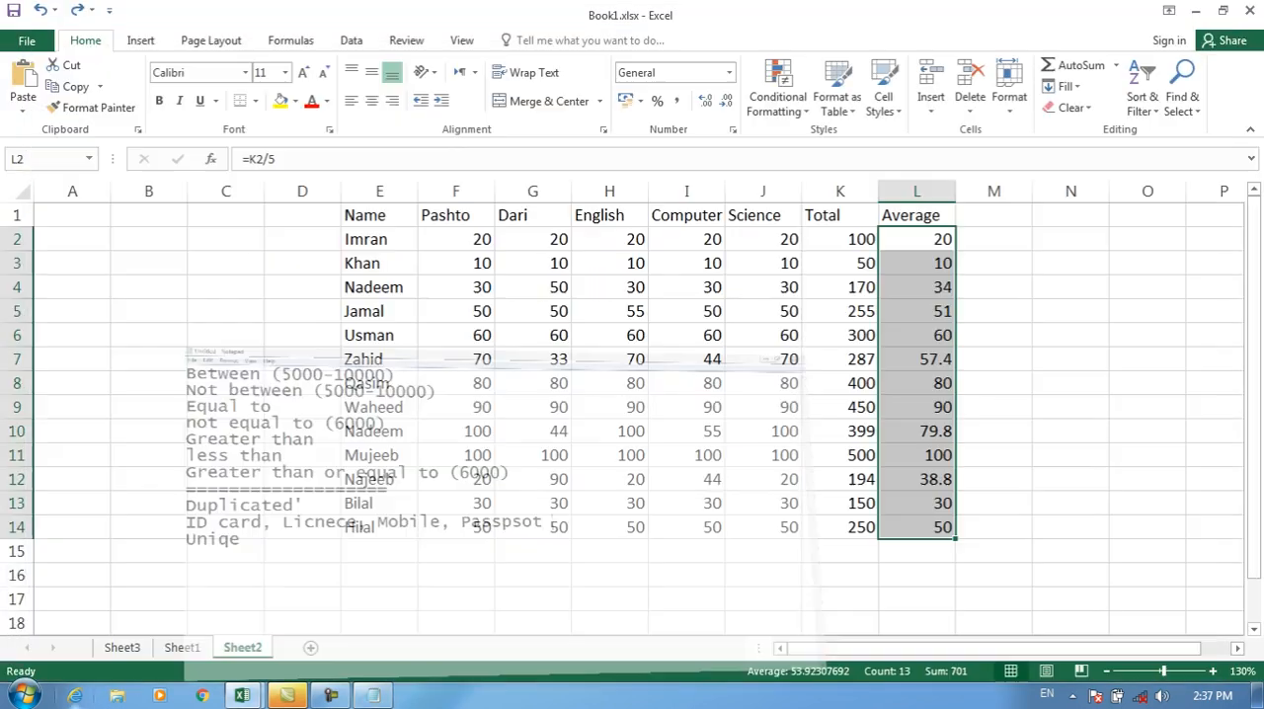
{"action": "left_click", "coordinate": [302, 216]}
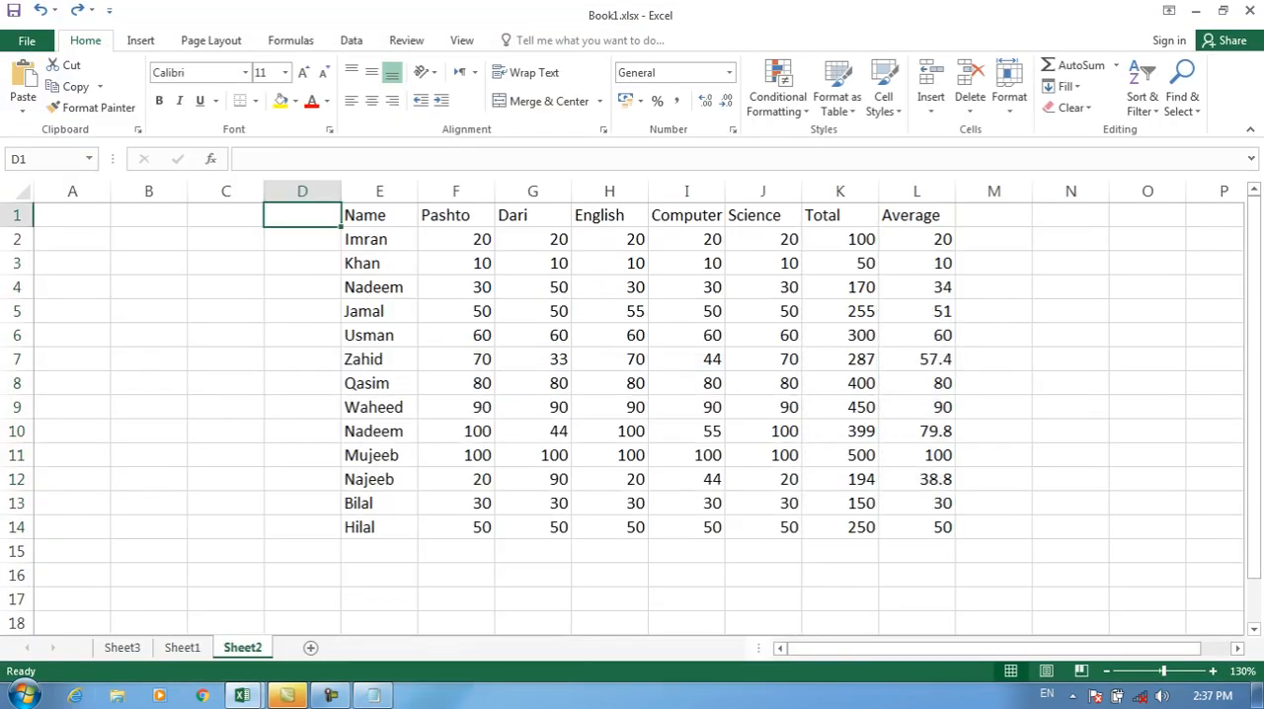
{"action": "type", "text": "ID"}
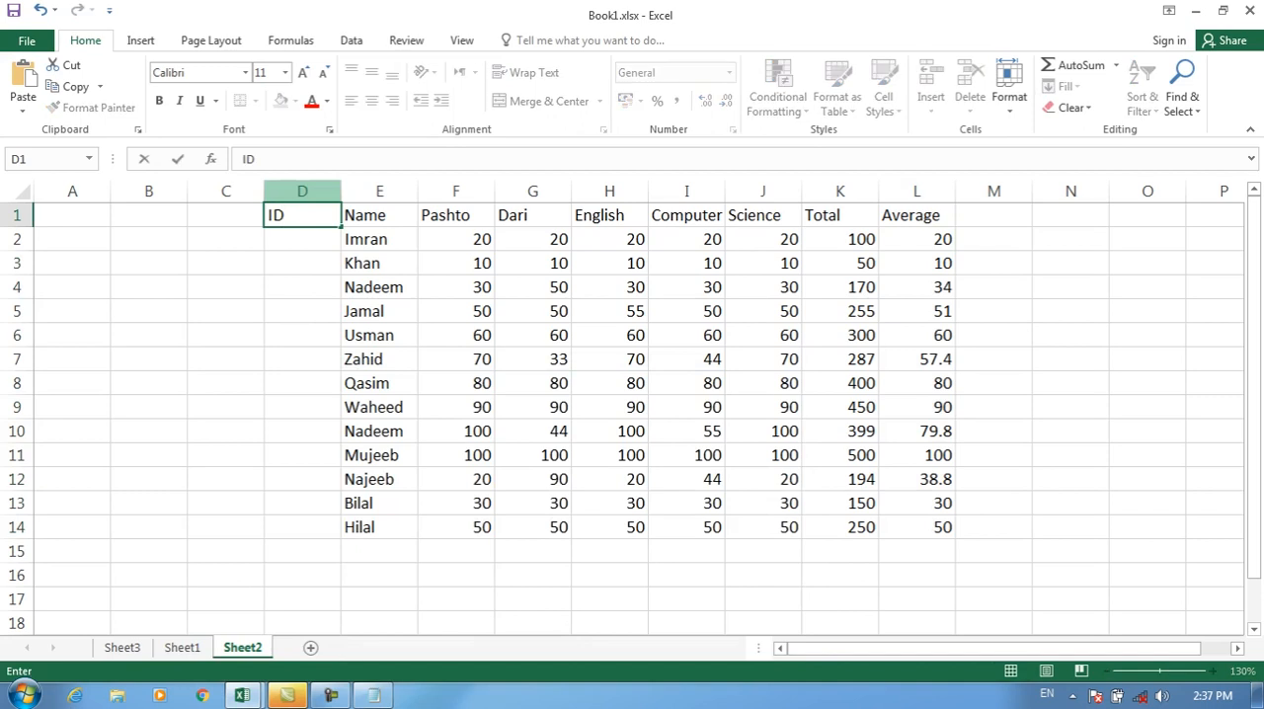
{"action": "key", "text": "Return"}
{"action": "type", "text": "1"}
{"action": "key", "text": "Return"}
{"action": "type", "text": "2"}
{"action": "key", "text": "Return"}
{"action": "type", "text": "3 4"}
{"action": "key", "text": "Return"}
{"action": "type", "text": "5 6 7 8 9 0"}
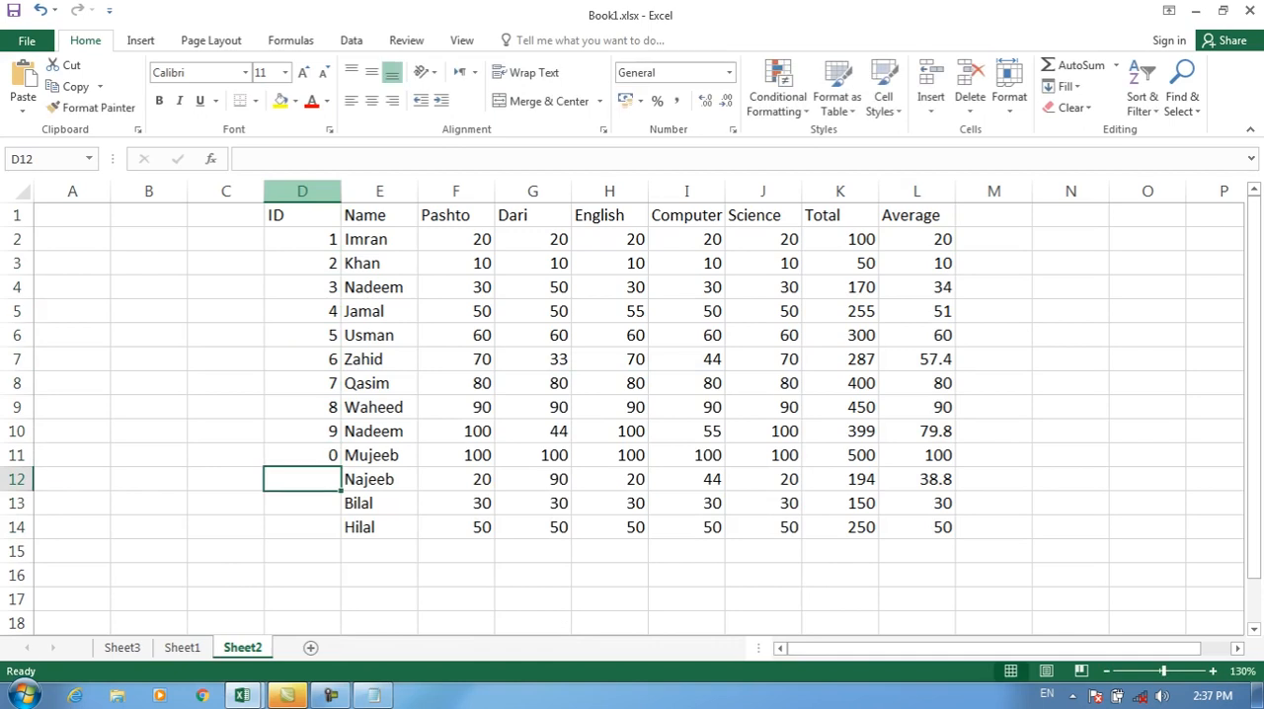
{"action": "key", "text": "Up"}
{"action": "type", "text": "10"}
{"action": "key", "text": "Return"}
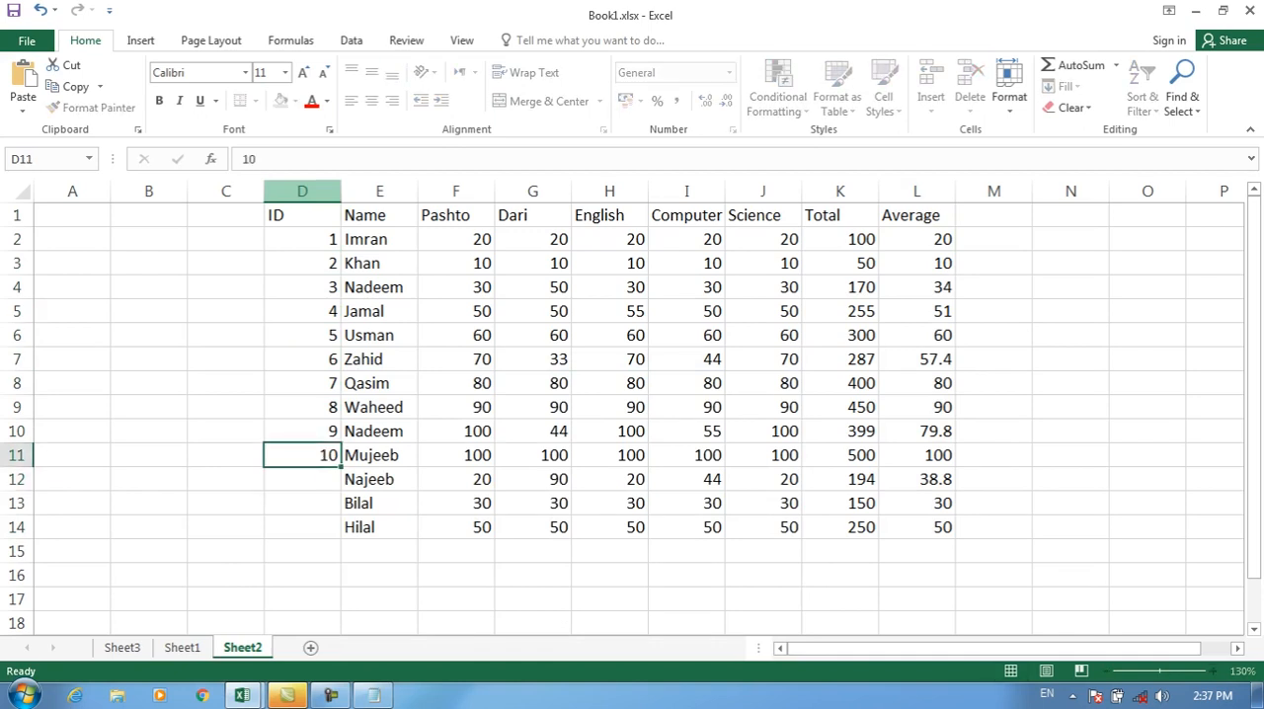
Step: Complete the ID column with 11 in D12, 1 in D13 and 5 in D14
{"action": "type", "text": "11"}
{"action": "key", "text": "Return"}
{"action": "type", "text": "1"}
{"action": "key", "text": "Return"}
{"action": "key", "text": "Return"}
{"action": "key", "text": "Return"}
{"action": "key", "text": "Up"}
{"action": "type", "text": "5"}
{"action": "key", "text": "Return"}
Step: Create a conditional formatting rule on D2:D14 that gives duplicate values a dark orange fill
{"action": "left_click_drag", "start_coordinate": [302, 239], "coordinate": [302, 527]}
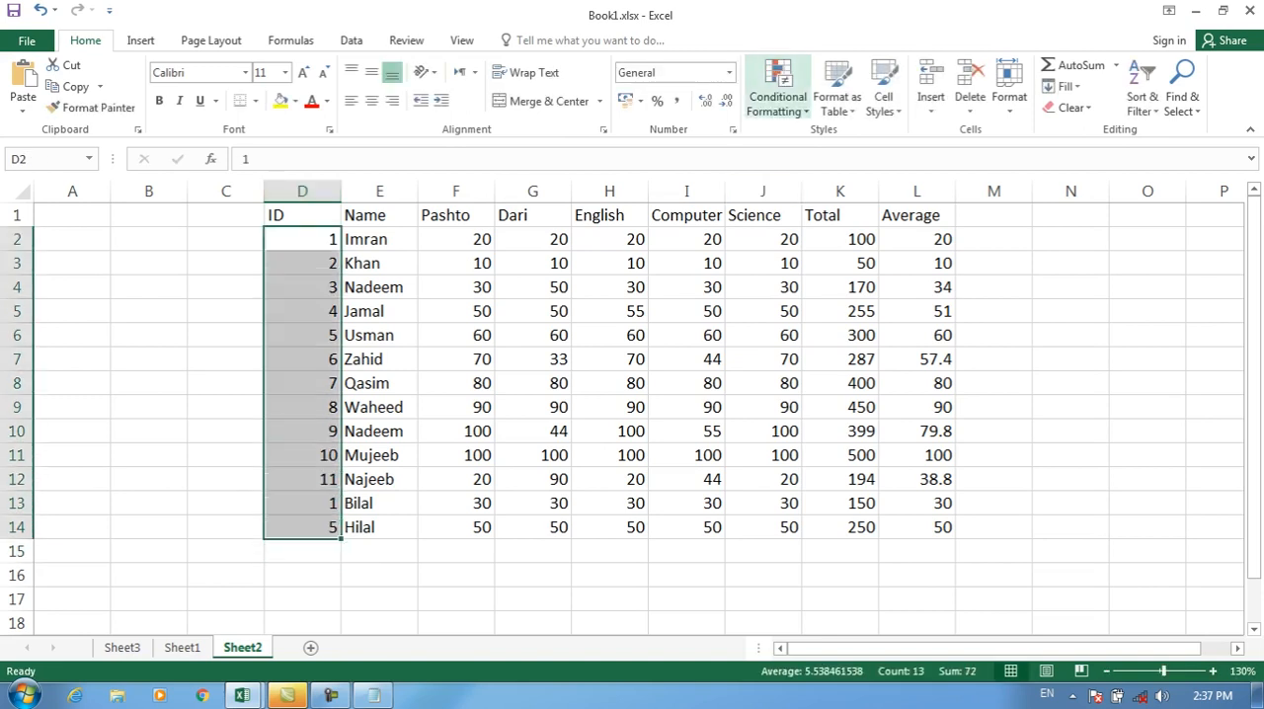
{"action": "left_click", "coordinate": [777, 89]}
{"action": "mouse_move", "coordinate": [840, 140]}
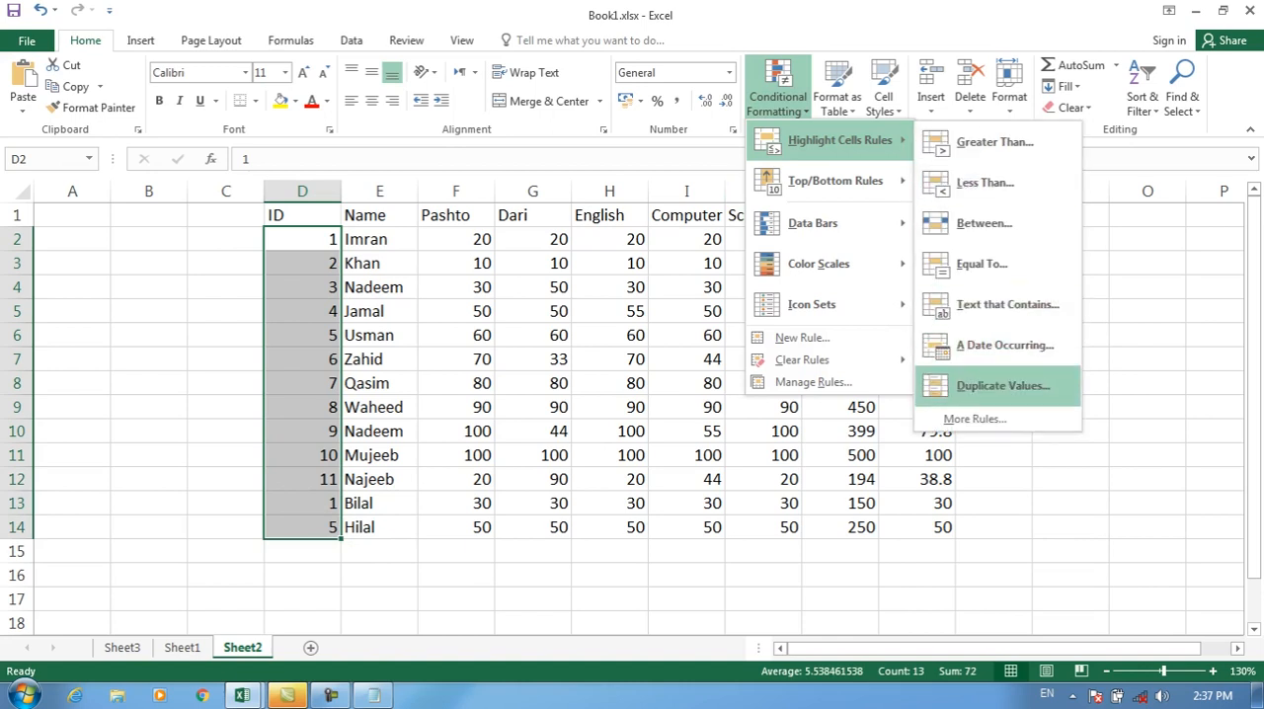
{"action": "left_click", "coordinate": [802, 338]}
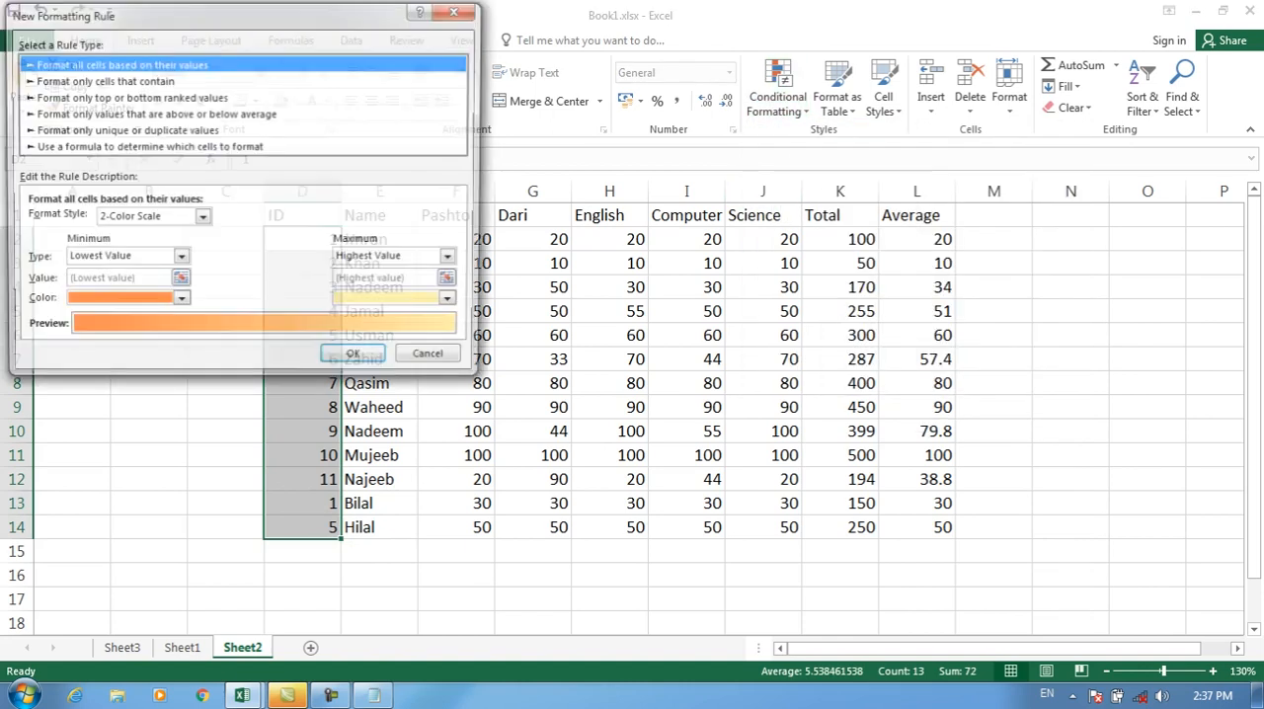
{"action": "left_click", "coordinate": [124, 130]}
{"action": "left_click_drag", "start_coordinate": [247, 13], "coordinate": [723, 13]}
{"action": "left_click", "coordinate": [558, 222]}
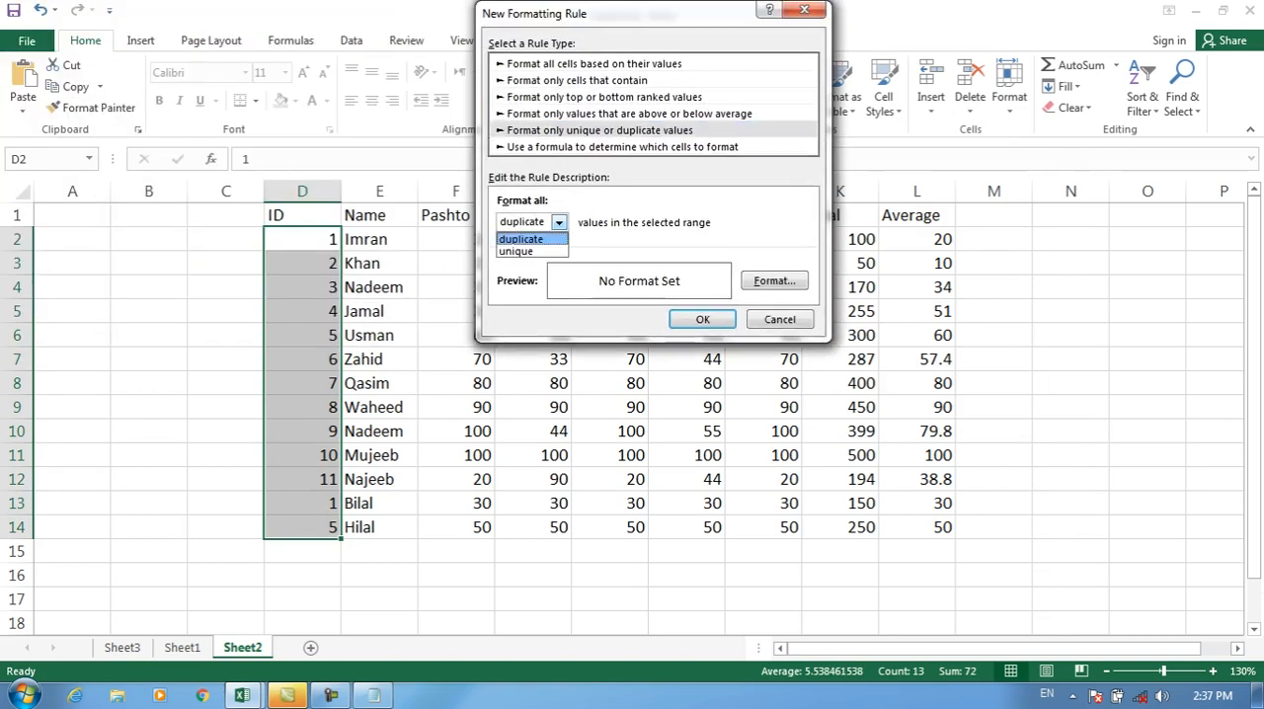
{"action": "left_click", "coordinate": [531, 239]}
{"action": "left_click", "coordinate": [775, 281]}
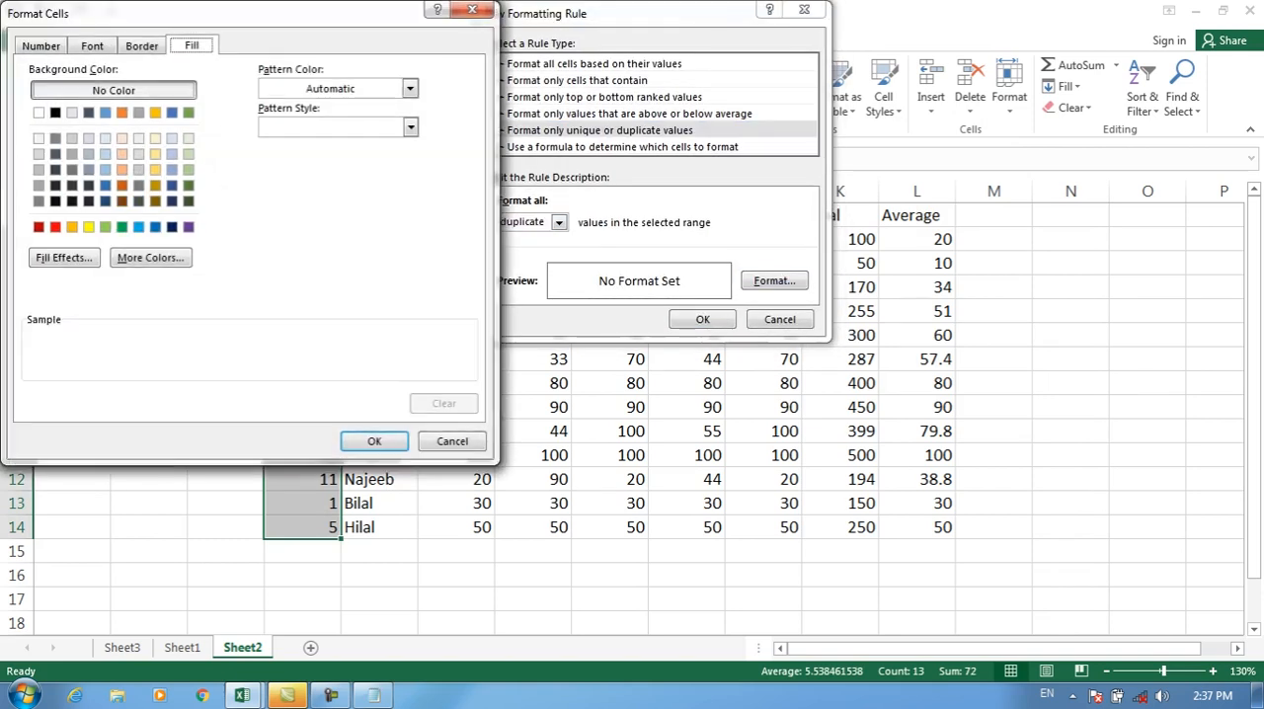
{"action": "left_click", "coordinate": [122, 185]}
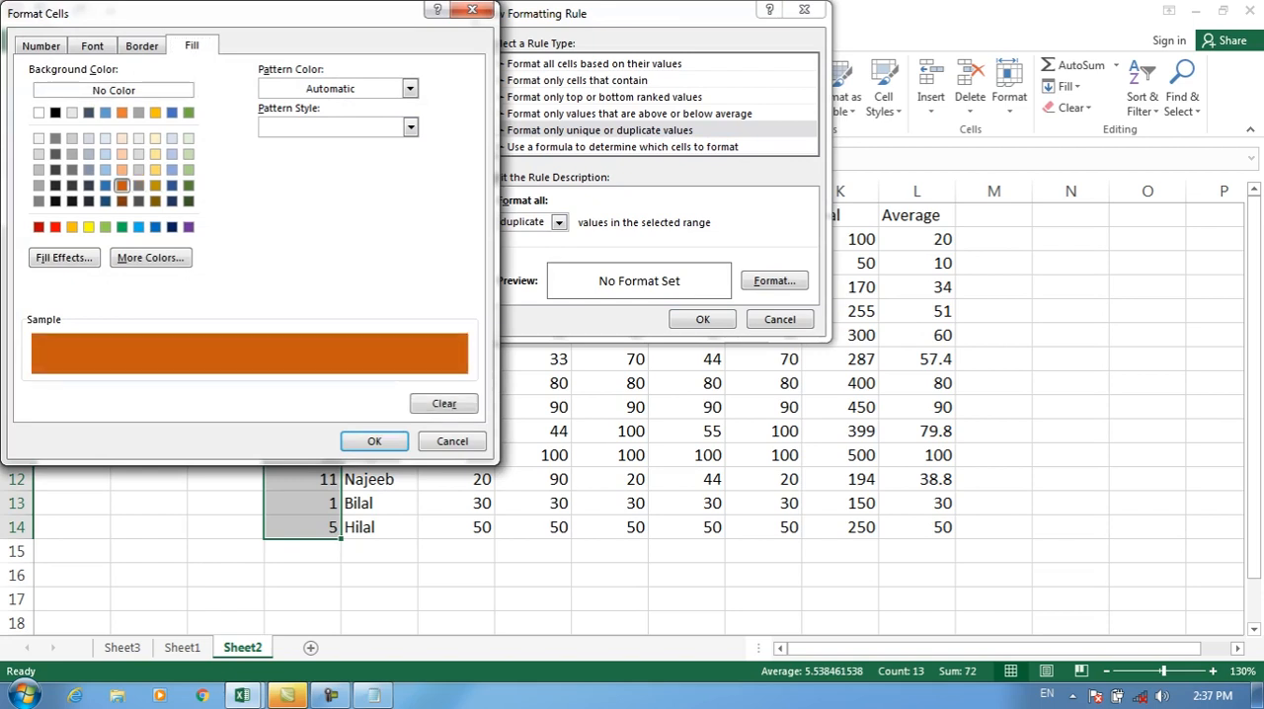
{"action": "left_click", "coordinate": [375, 441]}
{"action": "left_click", "coordinate": [702, 320]}
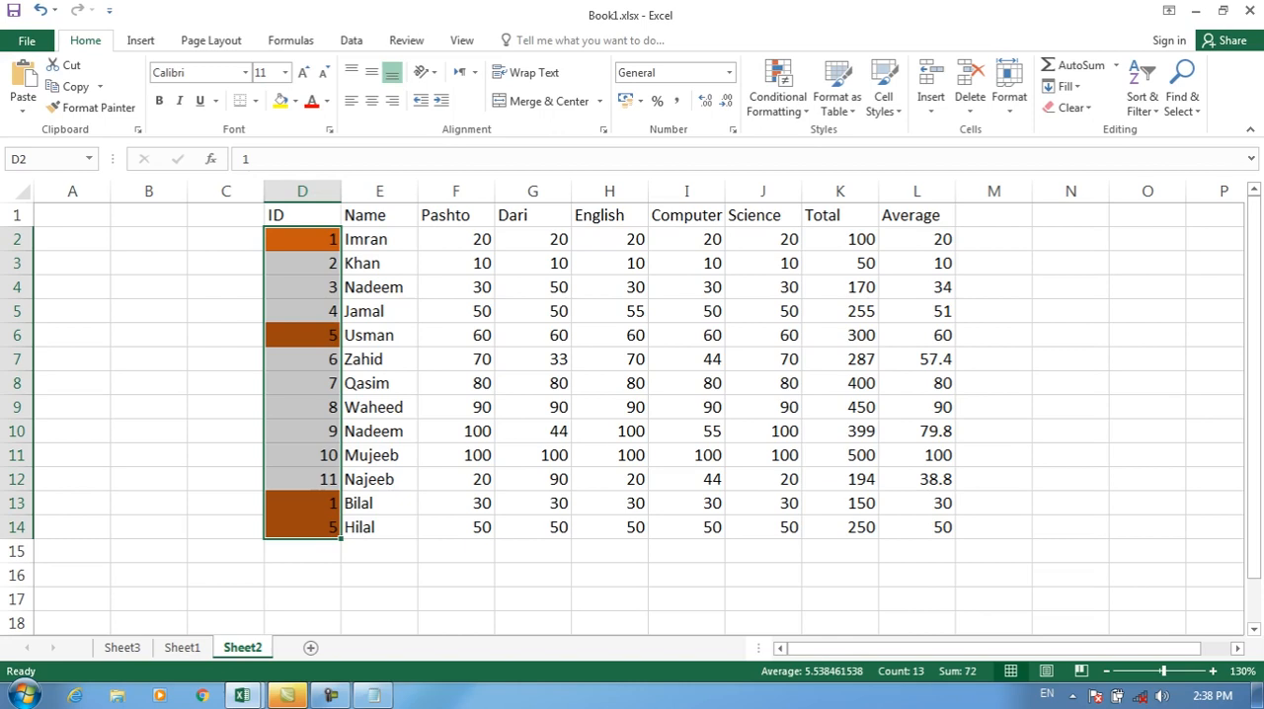
Step: Launch Access with the Run command msaccess, create the blank desktop database Database20.accdb, and close its default table
{"action": "left_click", "coordinate": [303, 312]}
{"action": "key", "text": "super+r"}
{"action": "type", "text": "msaccess"}
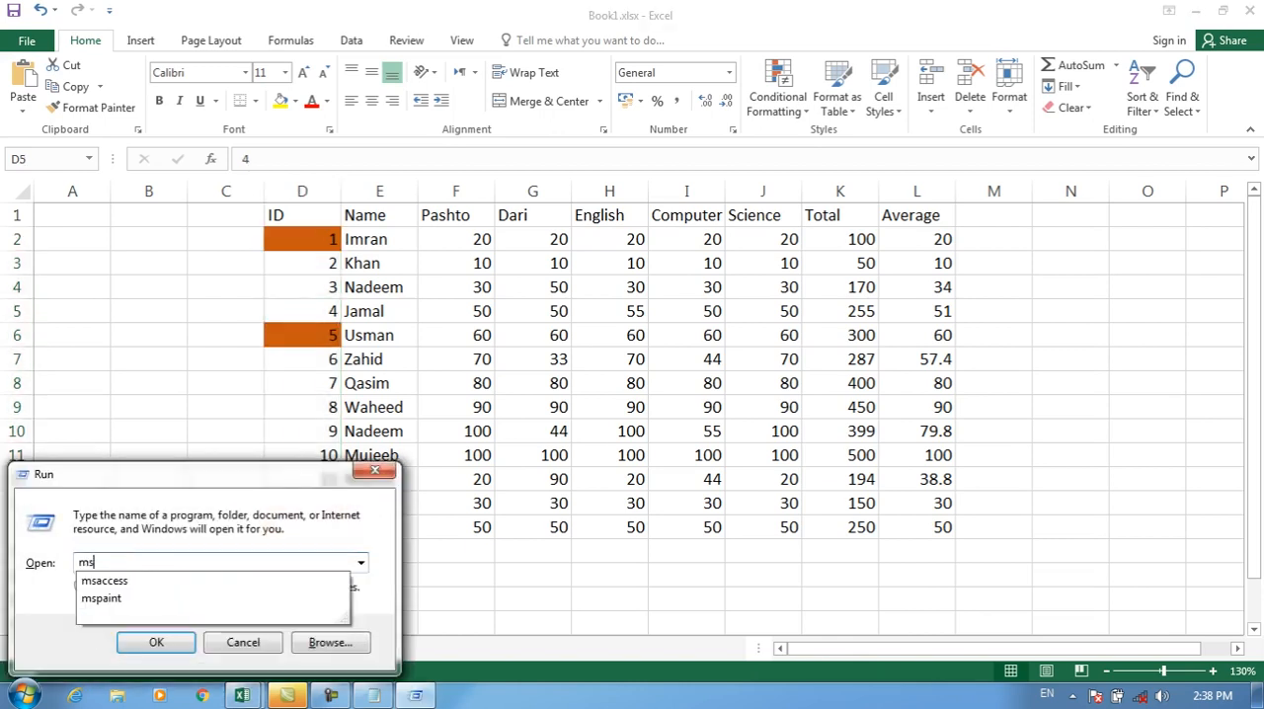
{"action": "key", "text": "Return"}
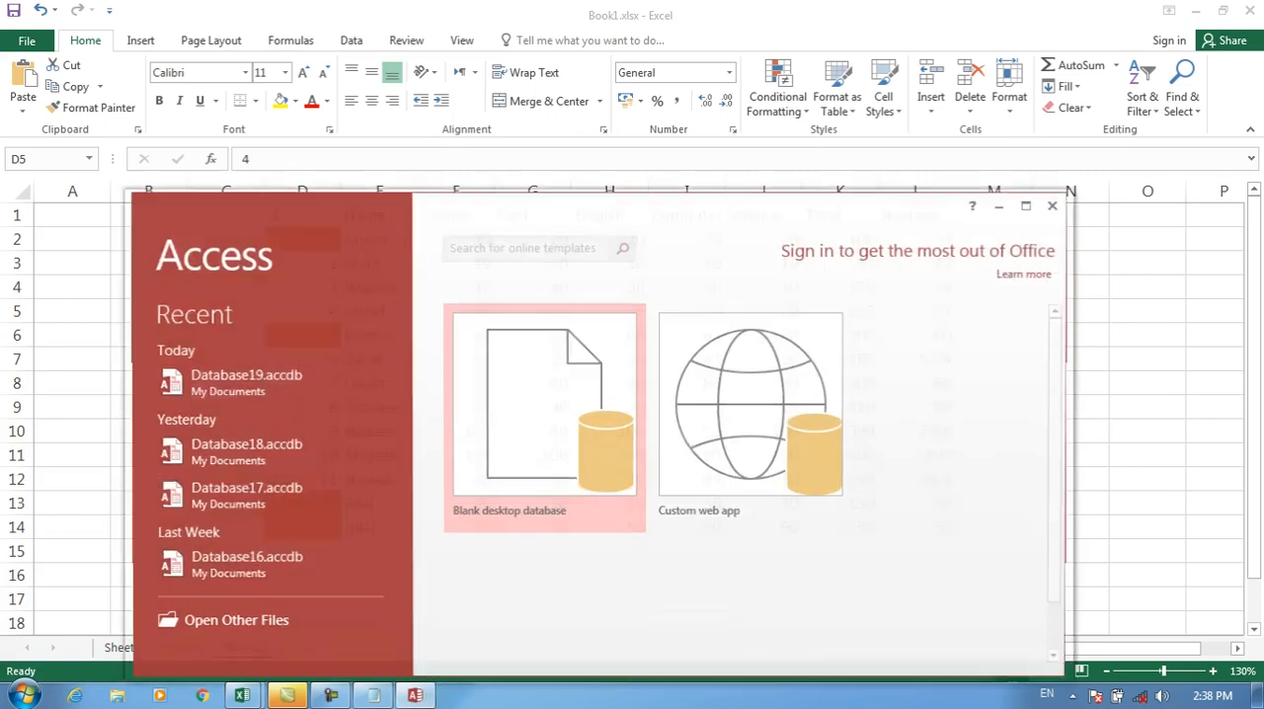
{"action": "key", "text": "Return"}
{"action": "left_click", "coordinate": [1032, 203]}
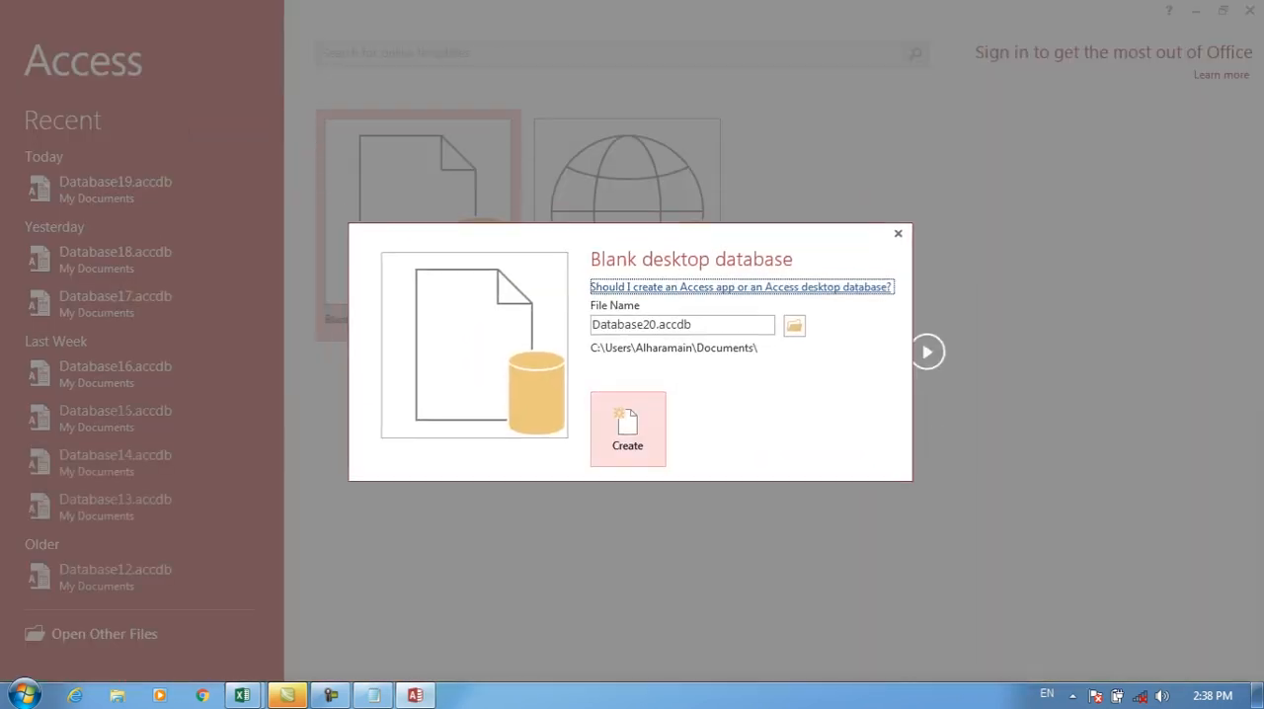
{"action": "left_click", "coordinate": [628, 429]}
{"action": "left_click", "coordinate": [1252, 148]}
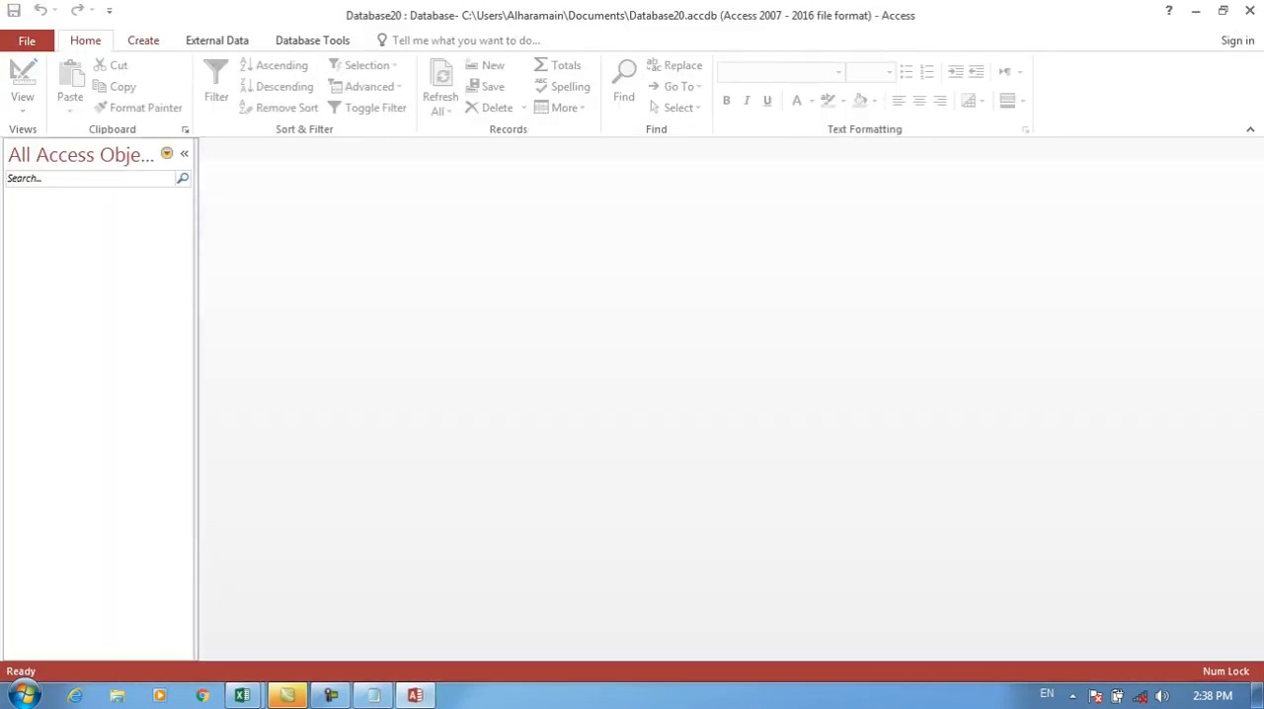
Step: Create a table in Design view with the fields ID and ename
{"action": "left_click", "coordinate": [143, 40]}
{"action": "left_click", "coordinate": [132, 88]}
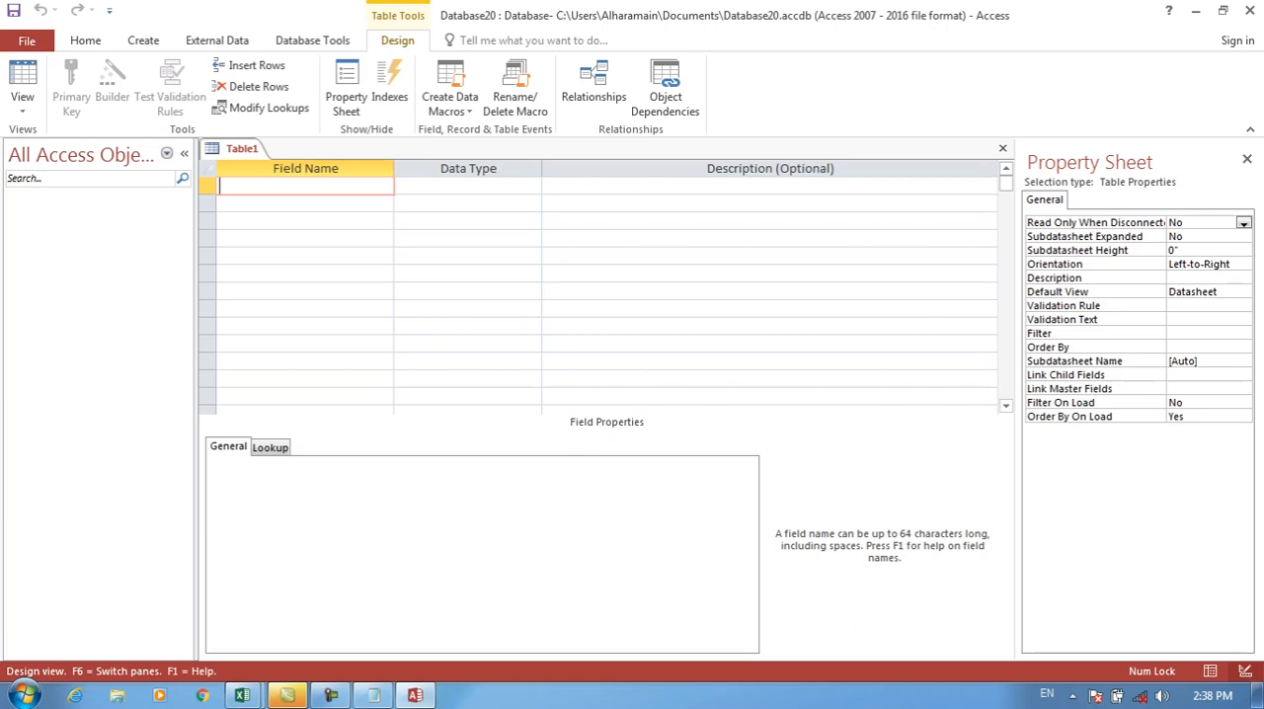
{"action": "type", "text": "ID"}
{"action": "key", "text": "Return"}
{"action": "key", "text": "Down"}
{"action": "type", "text": "e"}
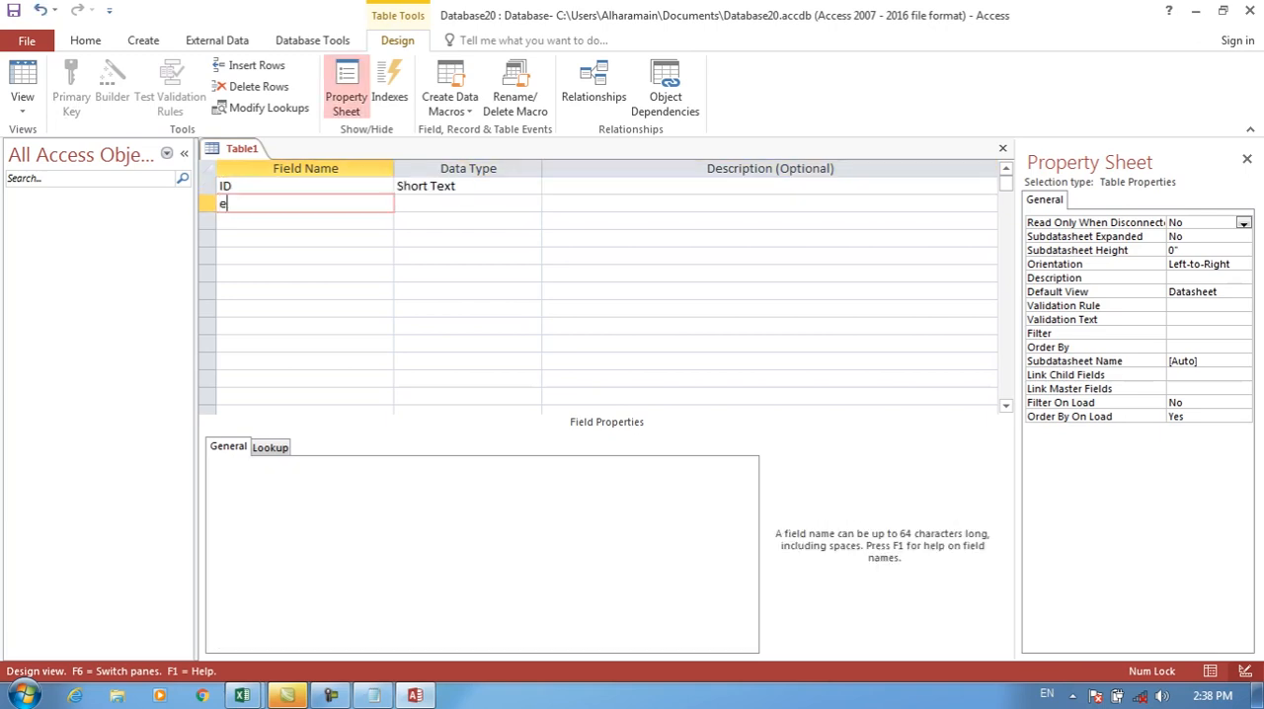
{"action": "type", "text": "name"}
{"action": "key", "text": "Return"}
{"action": "key", "text": "Down"}
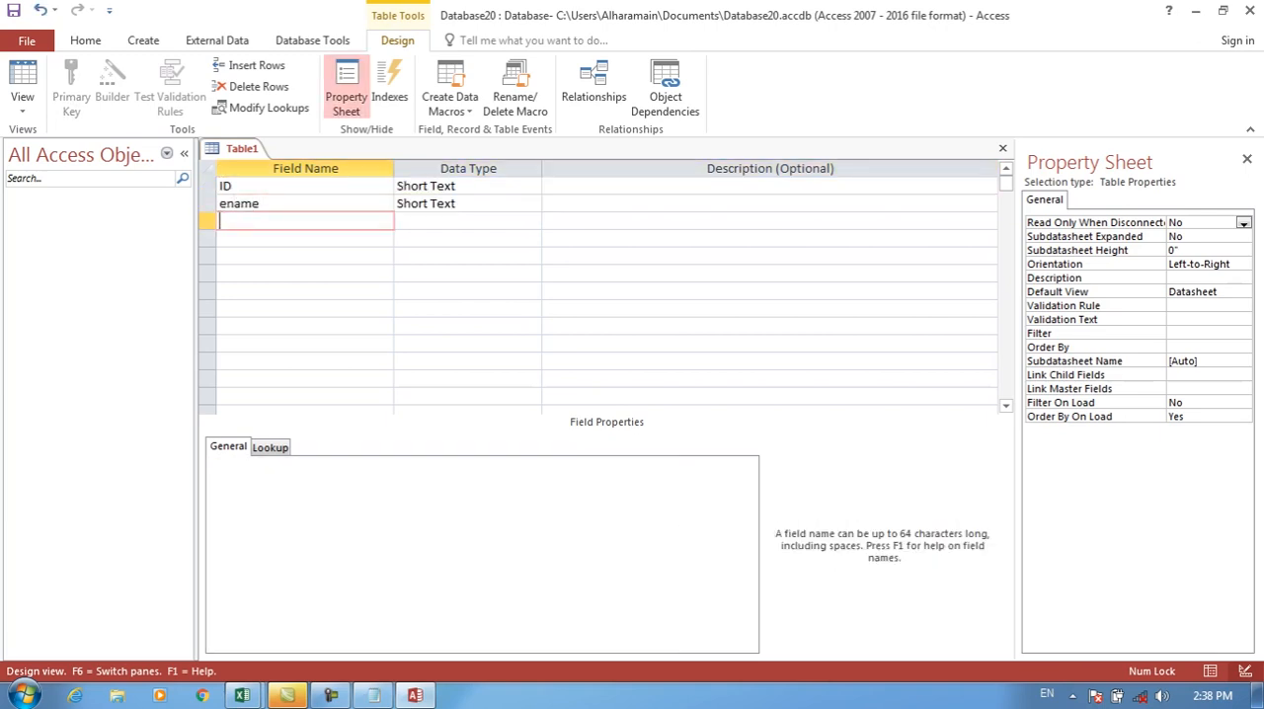
Step: Rename the table's second field as StdName
{"action": "key", "text": "Up"}
{"action": "type", "text": "STdN"}
{"action": "key", "text": "BackSpace"}
{"action": "key", "text": "BackSpace"}
{"action": "key", "text": "BackSpace"}
{"action": "type", "text": "tdm"}
{"action": "key", "text": "BackSpace"}
{"action": "key", "text": "BackSpace"}
{"action": "type", "text": "t"}
{"action": "key", "text": "BackSpace"}
{"action": "type", "text": "dName"}
{"action": "key", "text": "Return"}
{"action": "key", "text": "Return"}
{"action": "key", "text": "Return"}
Step: Add the fields Program and MonthlyFee below StdName
{"action": "type", "text": "Program"}
{"action": "key", "text": "Return"}
{"action": "key", "text": "Return"}
{"action": "key", "text": "Return"}
{"action": "type", "text": "FM"}
{"action": "key", "text": "BackSpace"}
{"action": "key", "text": "BackSpace"}
{"action": "type", "text": "Month"}
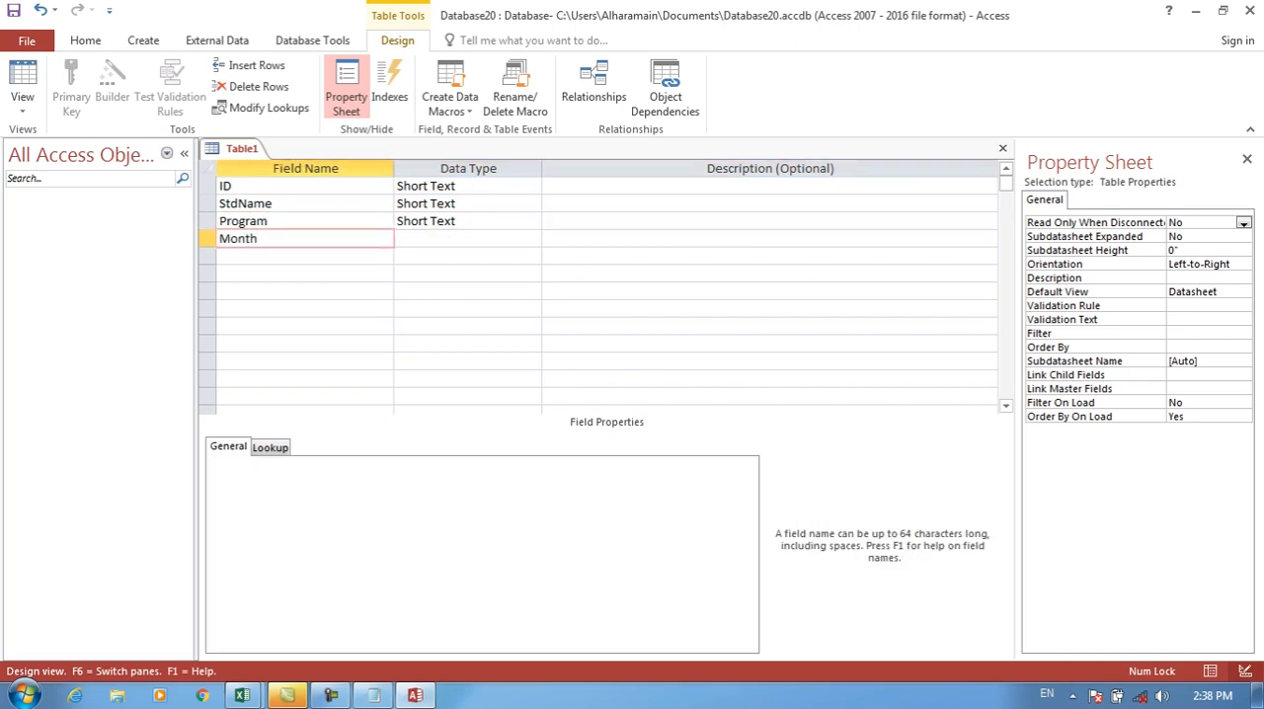
{"action": "type", "text": "lyFee"}
{"action": "key", "text": "Return"}
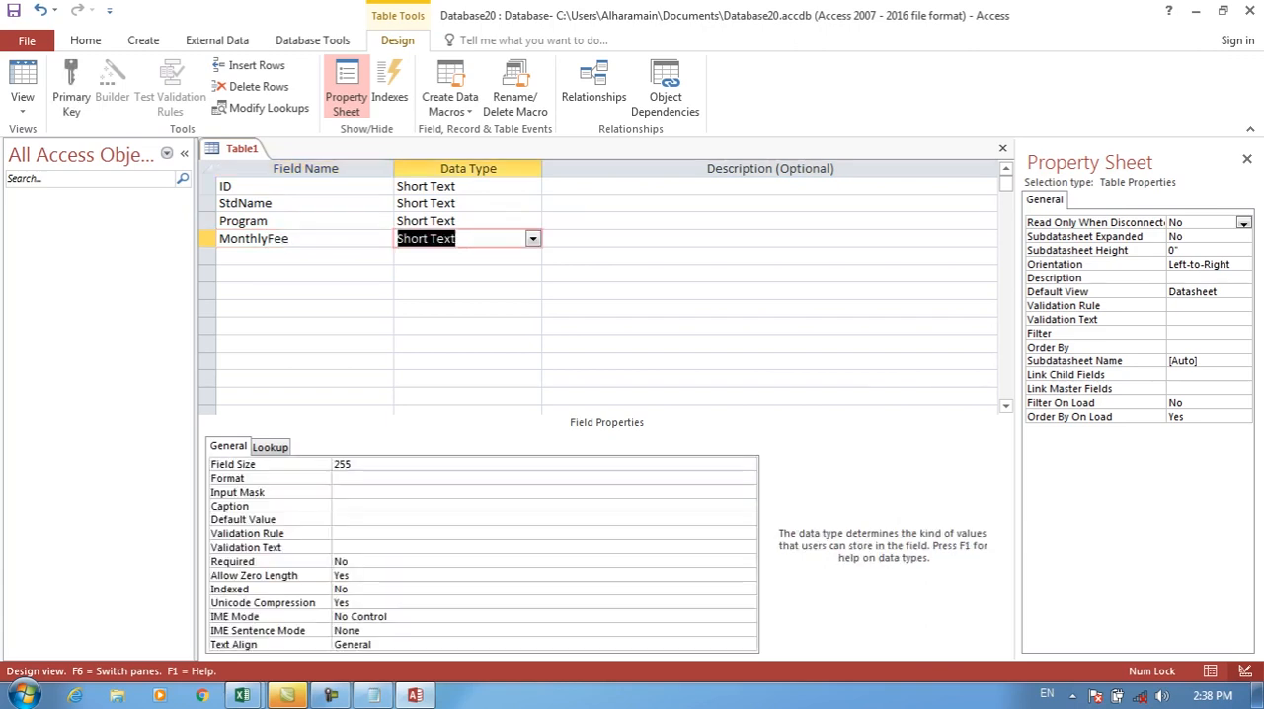
Step: Set the data type of the MonthlyFee and ID fields to Number
{"action": "type", "text": "n"}
{"action": "key", "text": "Up"}
{"action": "key", "text": "Up"}
{"action": "key", "text": "Up"}
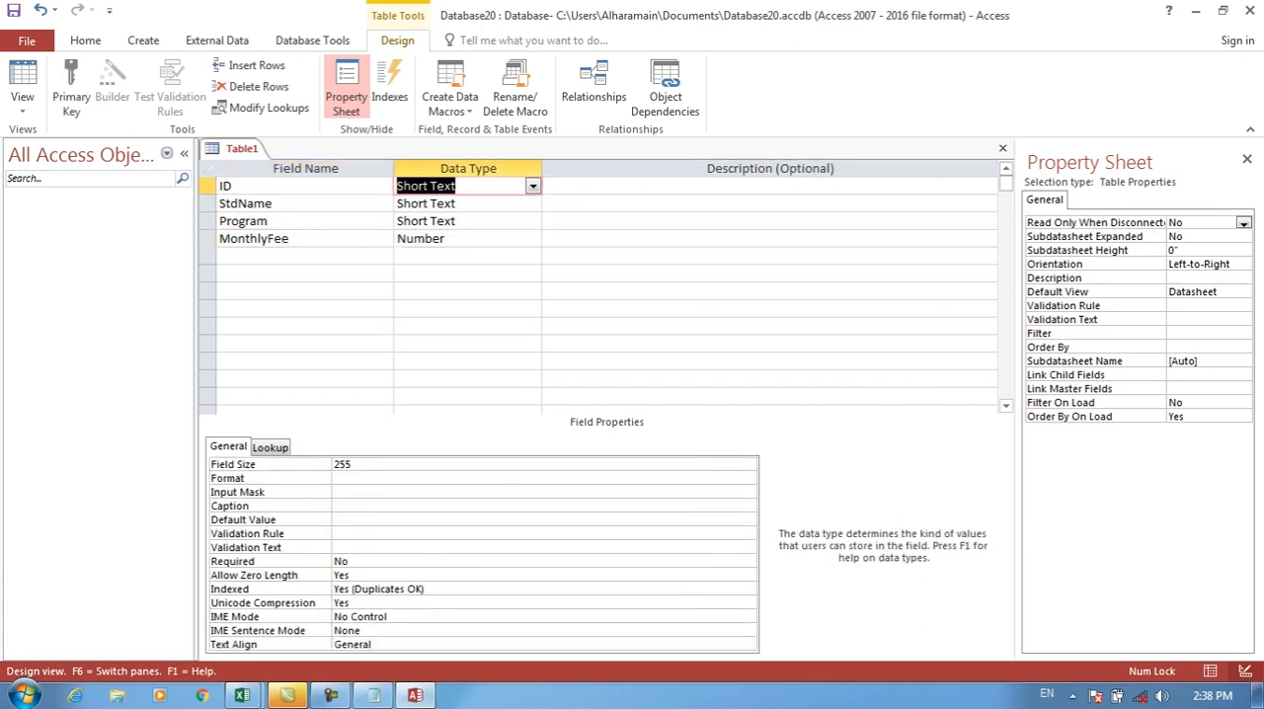
{"action": "type", "text": "n"}
{"action": "key", "text": "Return"}
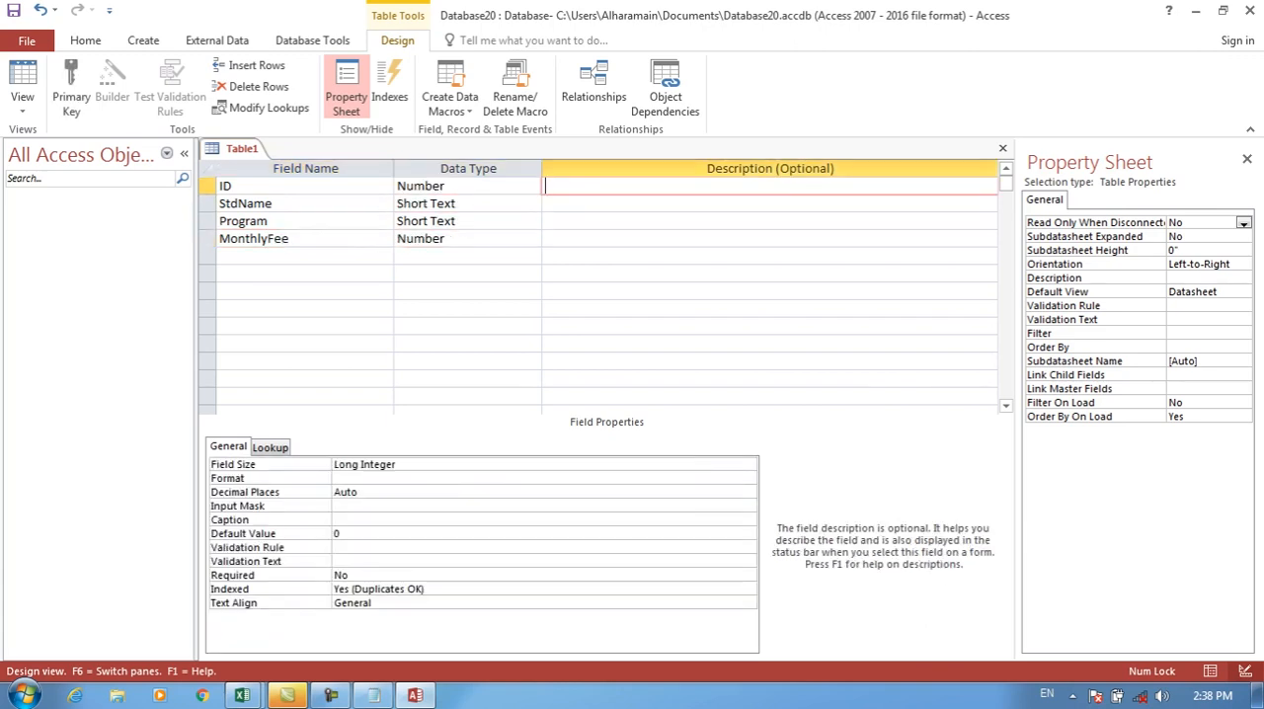
Step: Make the ID field the primary key and save the table as std
{"action": "left_click", "coordinate": [208, 185]}
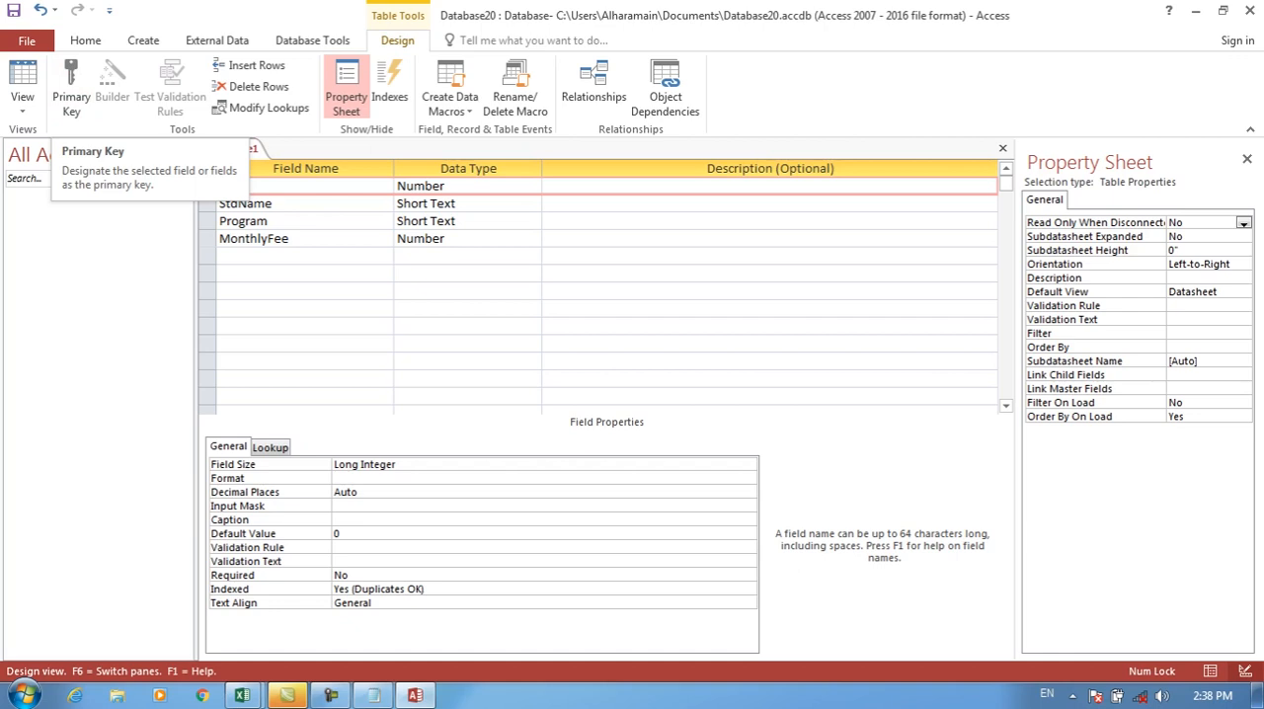
{"action": "left_click", "coordinate": [71, 97]}
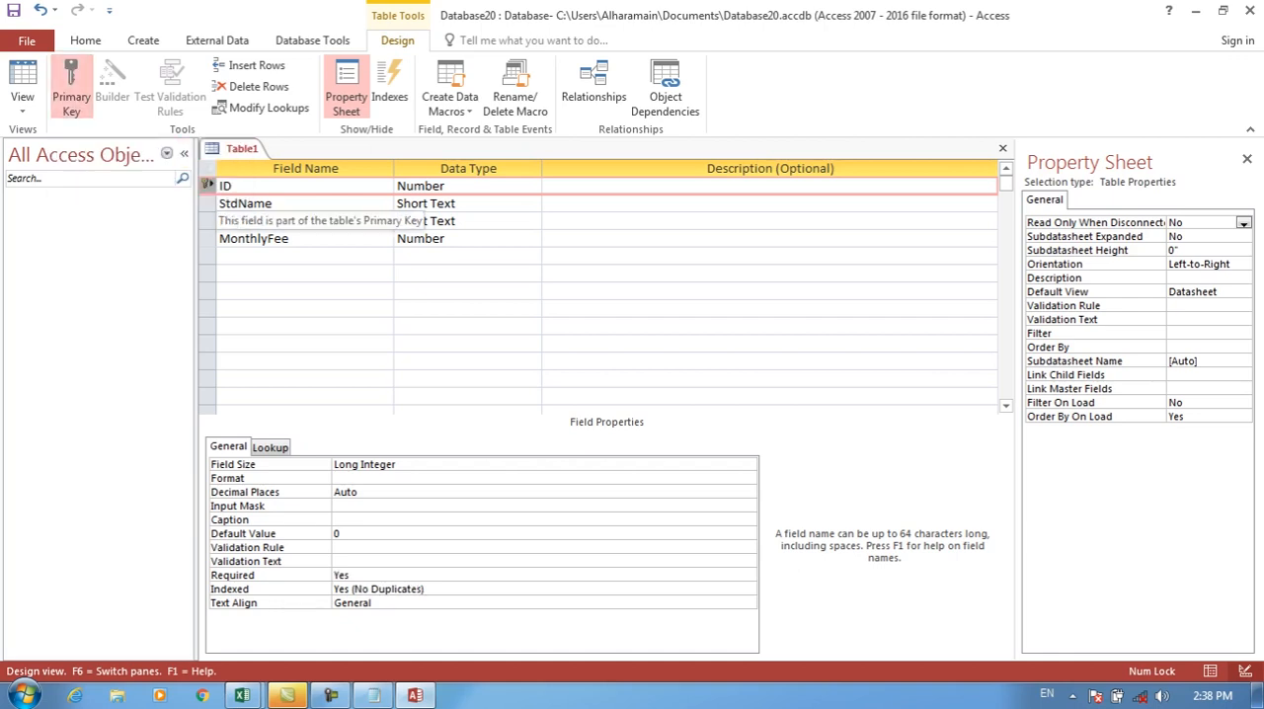
{"action": "key", "text": "ctrl+s"}
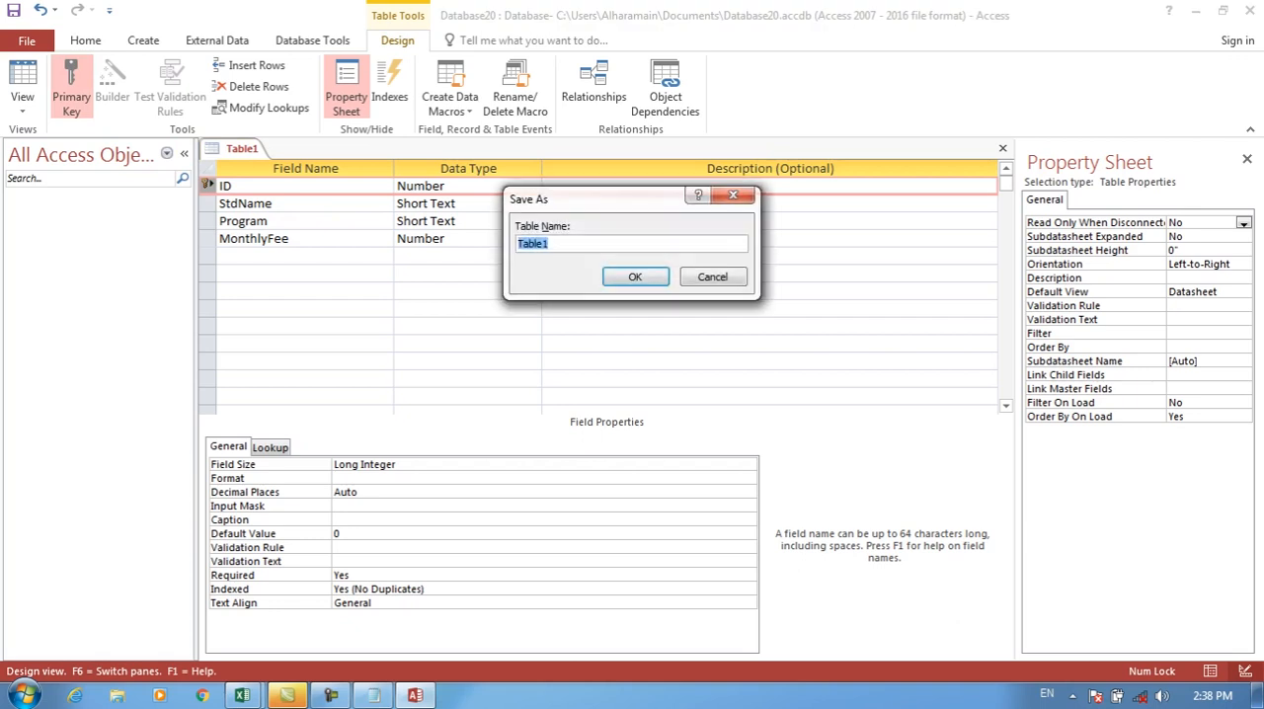
{"action": "type", "text": "std"}
{"action": "key", "text": "Return"}
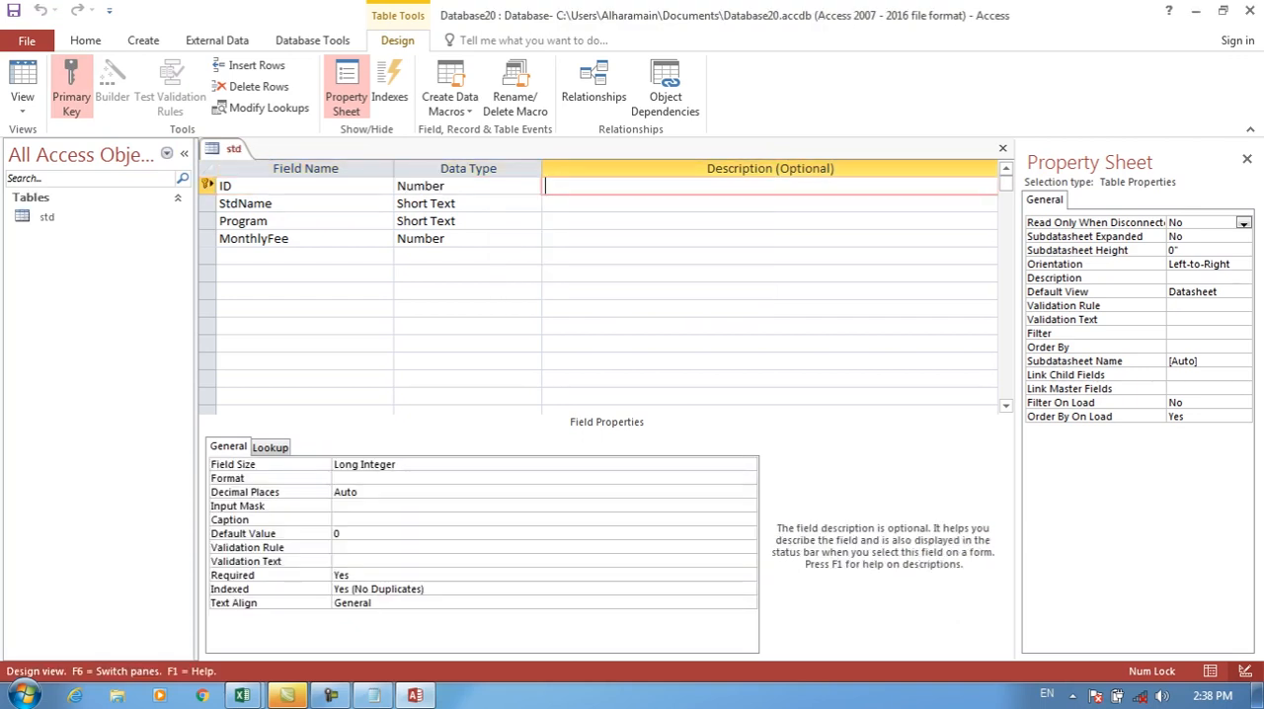
Step: Open the std table in Datasheet view and add a record with ID 1, the student's name, program DIT and monthly fee 3000
{"action": "left_click", "coordinate": [22, 79]}
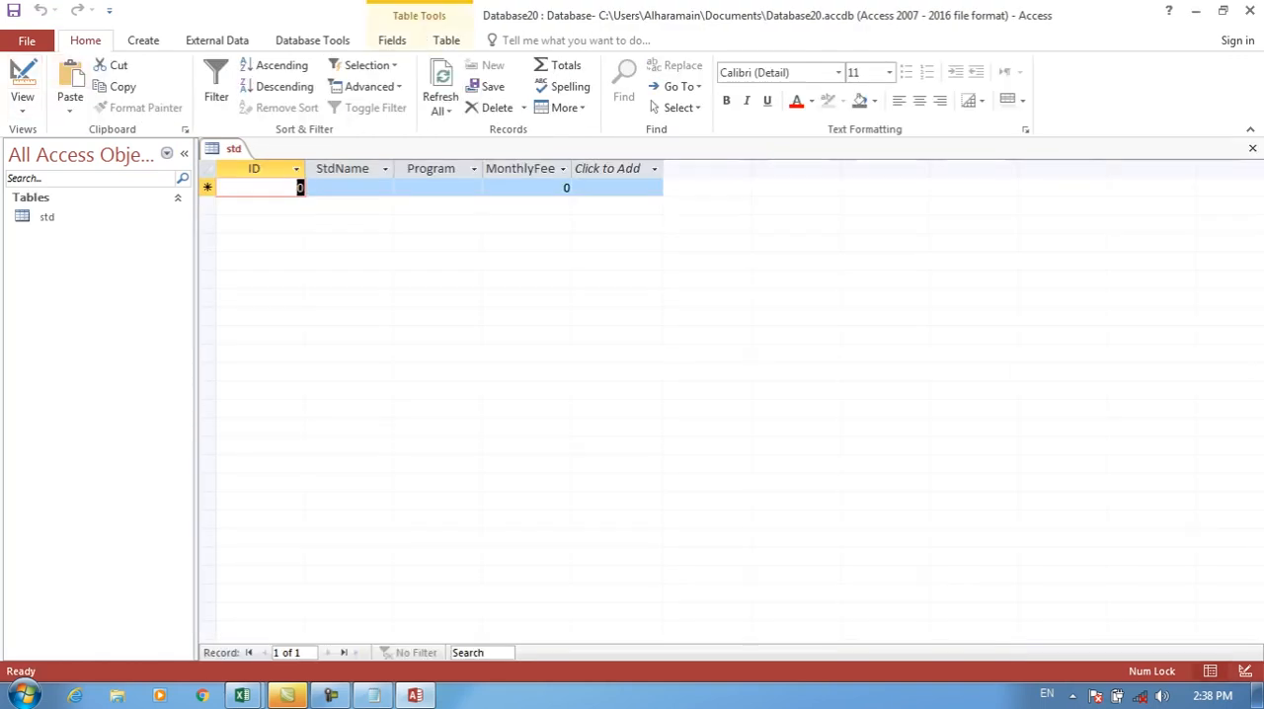
{"action": "type", "text": "1"}
{"action": "key", "text": "Tab"}
{"action": "type", "text": "Mujeeb"}
{"action": "key", "text": "Tab"}
{"action": "type", "text": "DIT"}
{"action": "key", "text": "Tab"}
{"action": "type", "text": "3000"}
{"action": "key", "text": "Tab"}
Step: Add a second record with ID 2, the student's name, program DIT and monthly fee 4000
{"action": "type", "text": "1"}
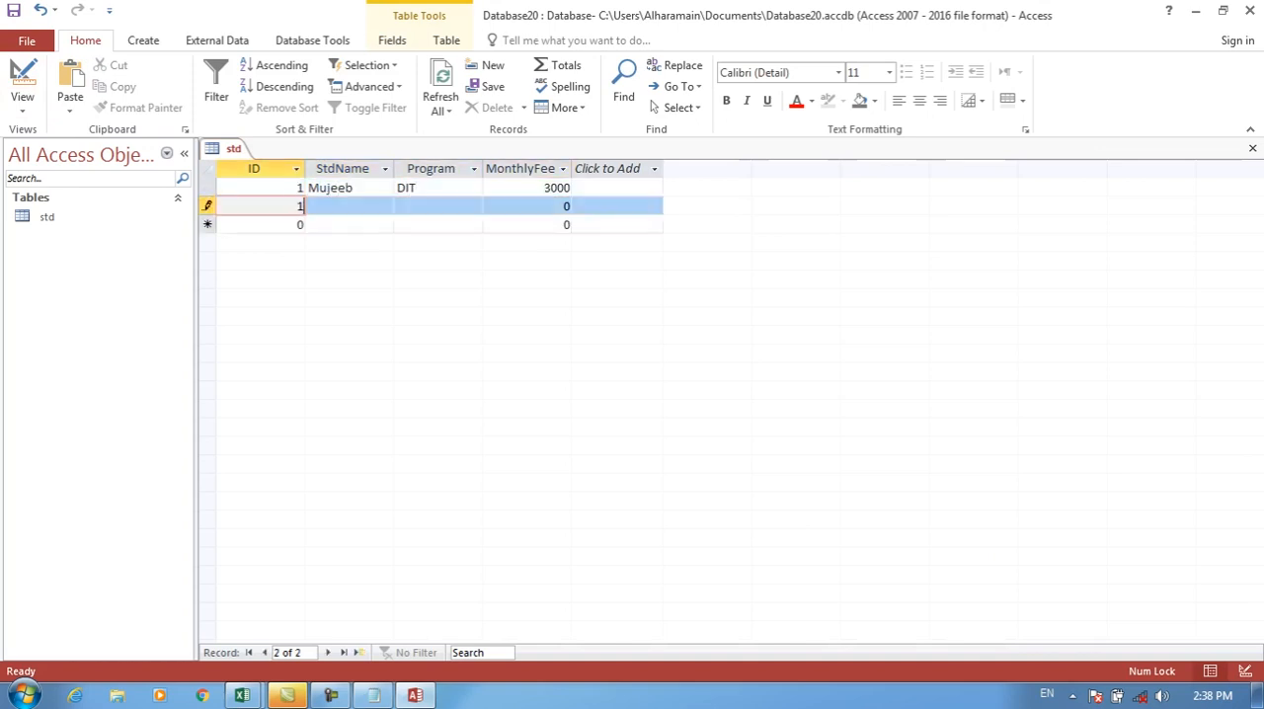
{"action": "key", "text": "Tab"}
{"action": "type", "text": "Nisar"}
{"action": "key", "text": "Tab"}
{"action": "type", "text": "DIT"}
{"action": "key", "text": "Tab"}
{"action": "type", "text": "40"}
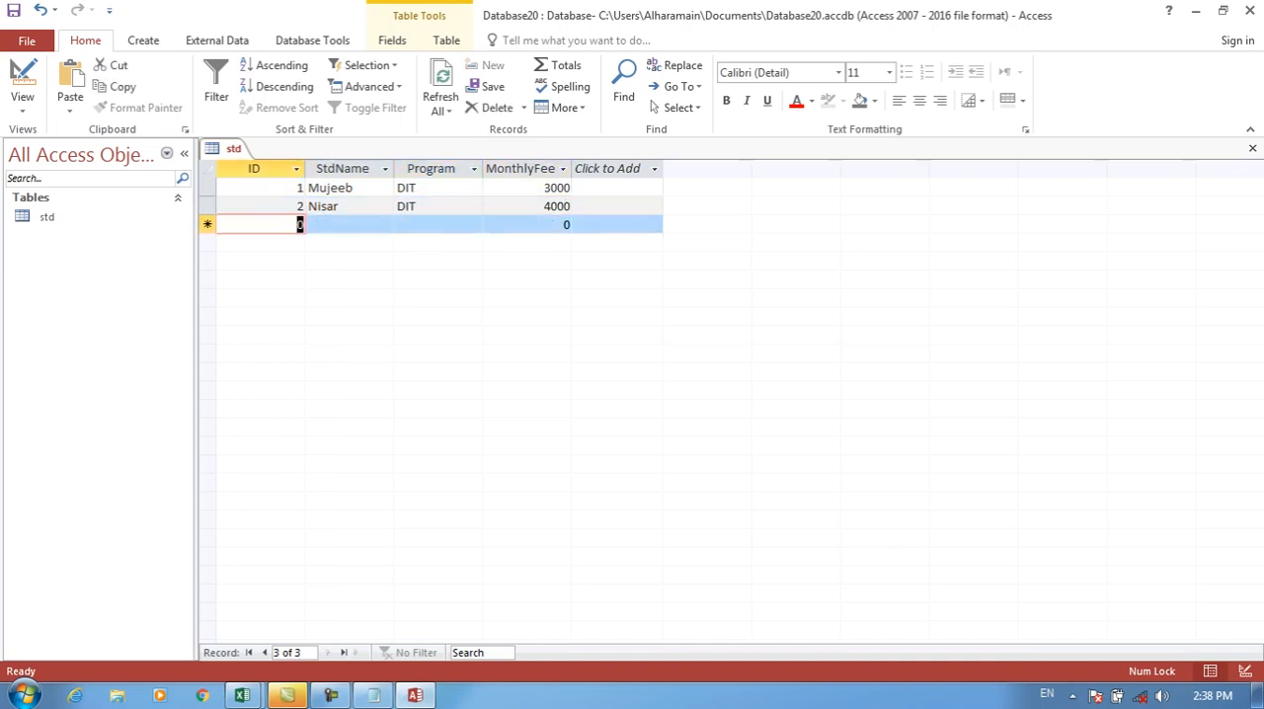
Step: Try to add a third record reusing ID 1, with the student's name, program DIT and monthly fee 4000
{"action": "type", "text": "1"}
{"action": "key", "text": "Tab"}
{"action": "type", "text": "mu"}
{"action": "key", "text": "BackSpace"}
{"action": "key", "text": "BackSpace"}
{"action": "type", "text": "akbar"}
{"action": "key", "text": "Tab"}
{"action": "type", "text": "DIT"}
{"action": "key", "text": "Tab"}
{"action": "type", "text": "4000"}
{"action": "key", "text": "Tab"}
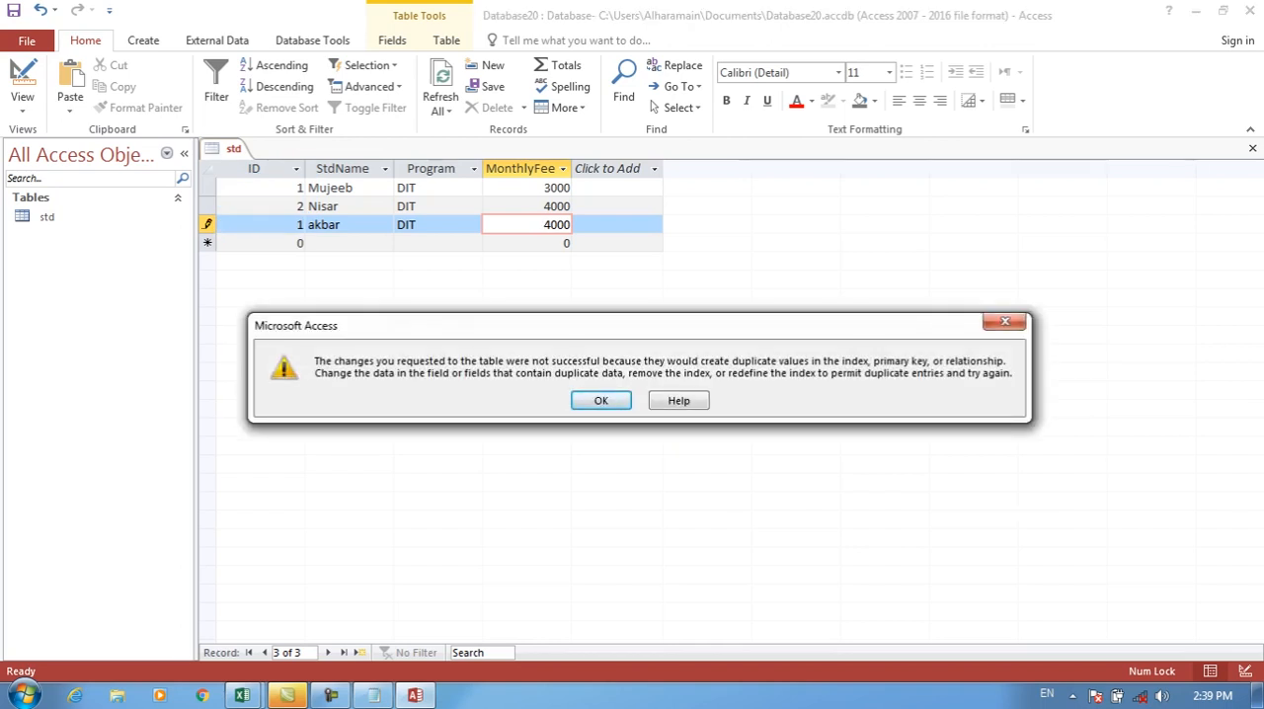
Step: Change the third record's ID to 3 in the std table and save the record
{"action": "key", "text": "Return"}
{"action": "double_click", "coordinate": [299, 225]}
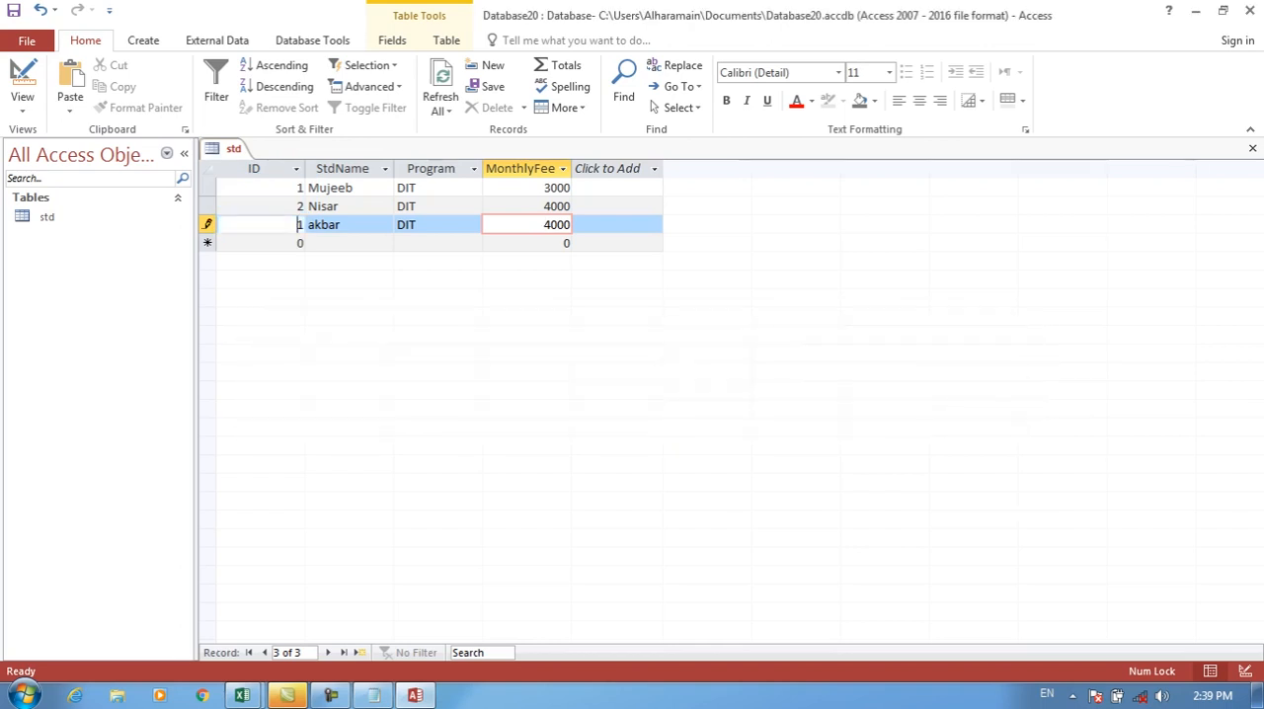
{"action": "type", "text": "3"}
{"action": "key", "text": "Tab"}
{"action": "left_click", "coordinate": [299, 243]}
{"action": "key", "text": "Tab"}
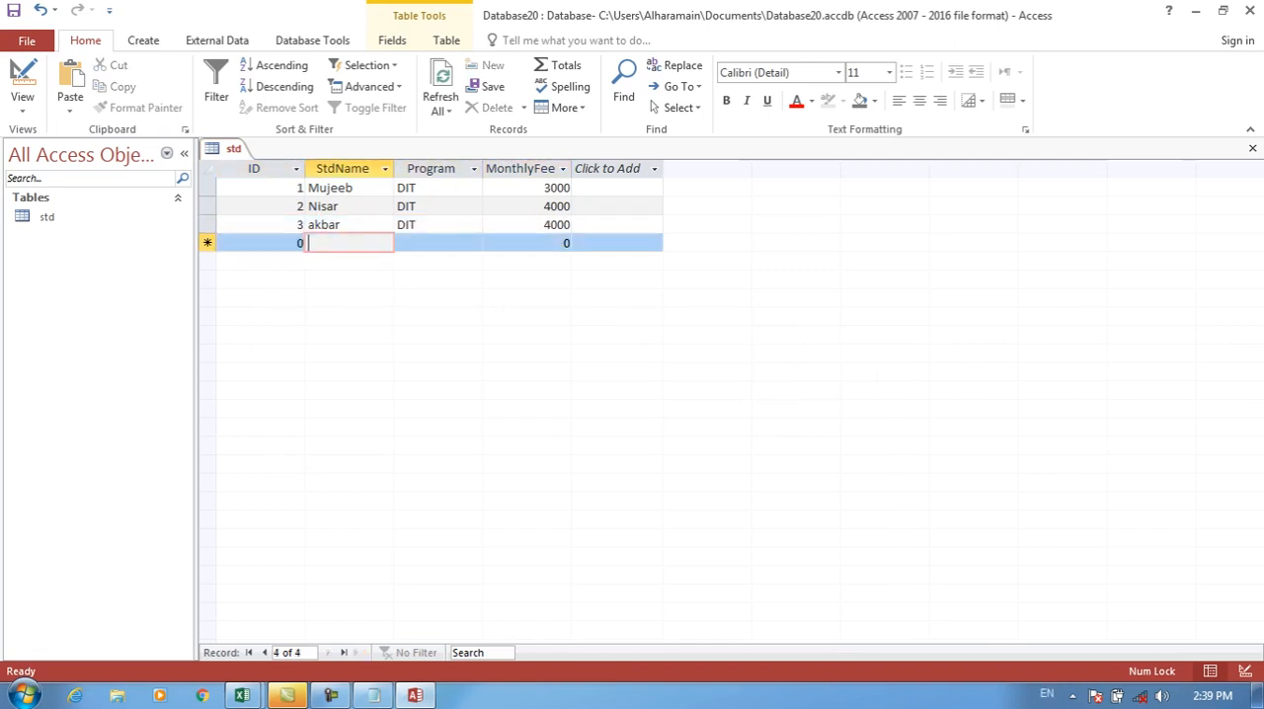
{"action": "key", "text": "shift+Tab"}
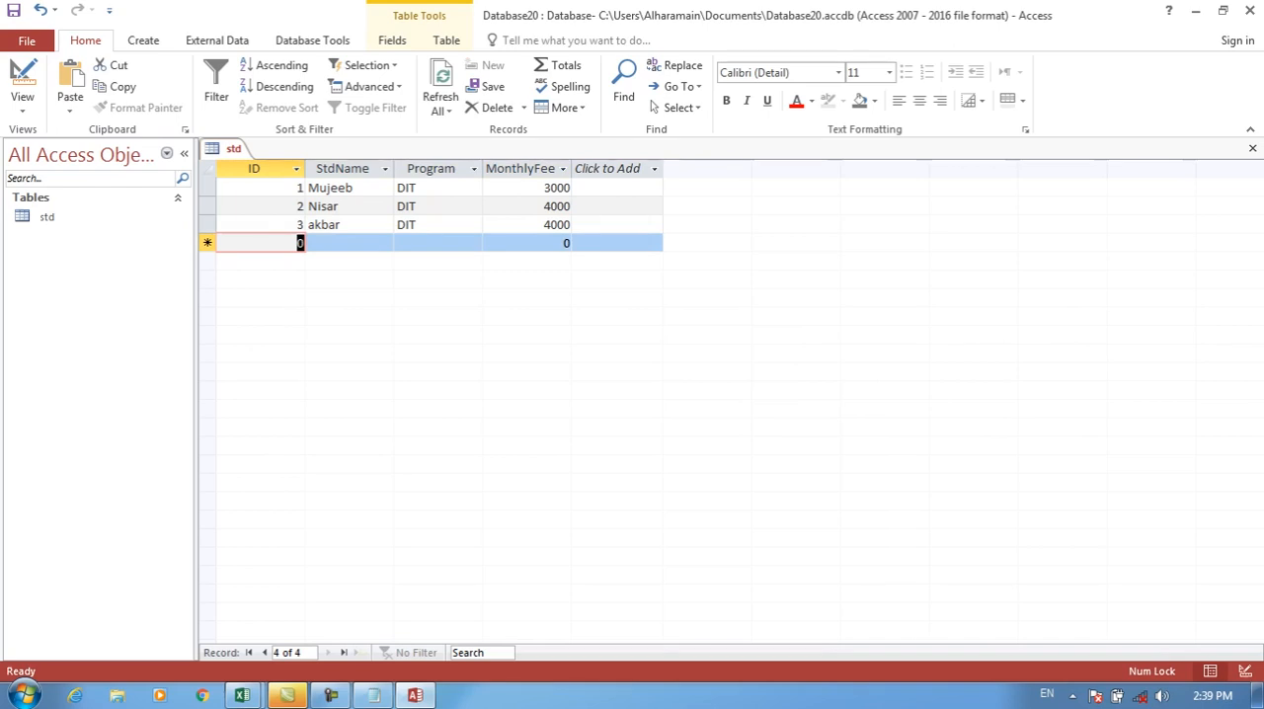
Step: Switch back to the Excel workbook and clear the conditional formatting rules from the ID values in D2:D14
{"action": "left_click", "coordinate": [1196, 11]}
{"action": "left_click_drag", "start_coordinate": [301, 239], "coordinate": [301, 528]}
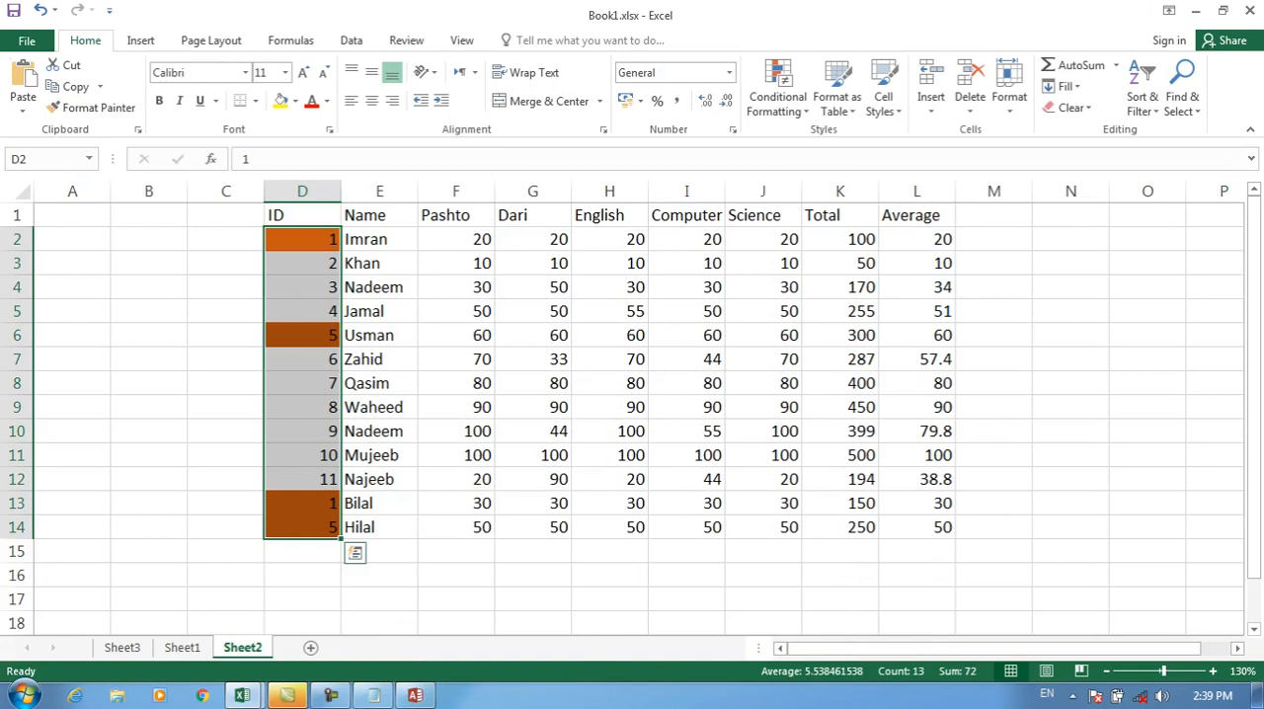
{"action": "left_click", "coordinate": [778, 89]}
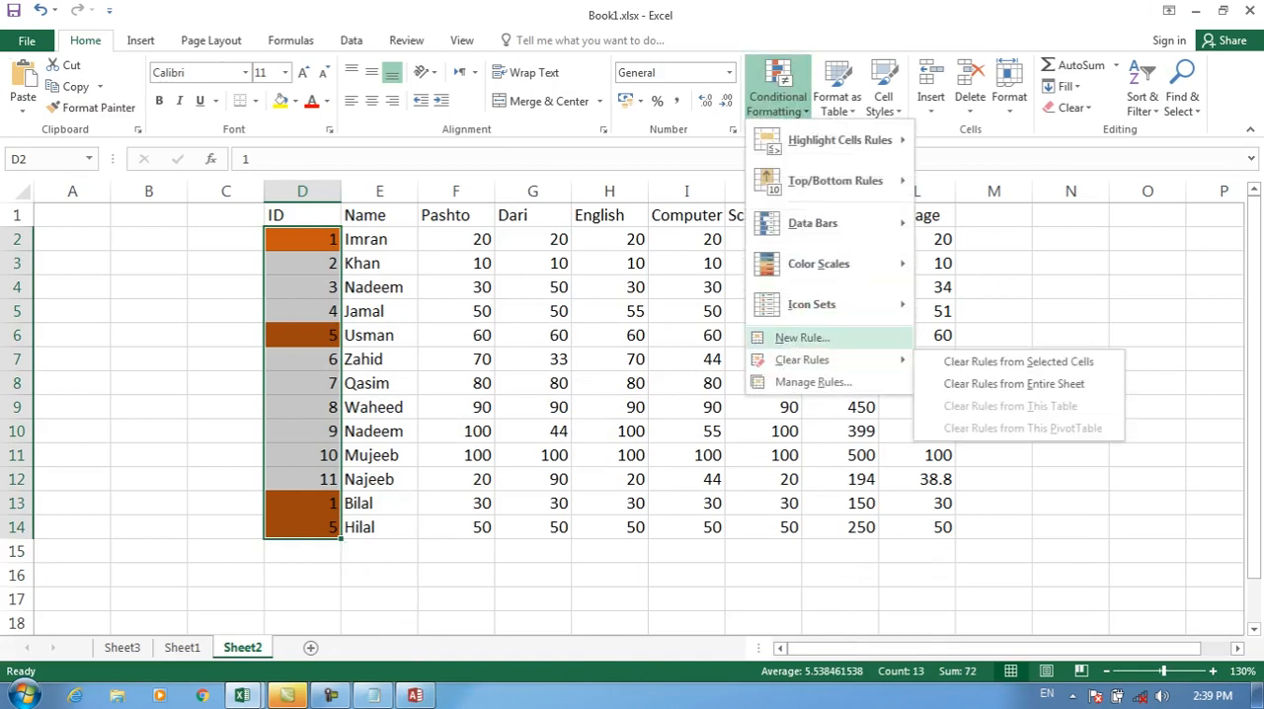
{"action": "left_click", "coordinate": [1019, 361]}
Step: Create a new rule that formats only the unique ID values in D2:D14 with a blue fill
{"action": "left_click", "coordinate": [778, 89]}
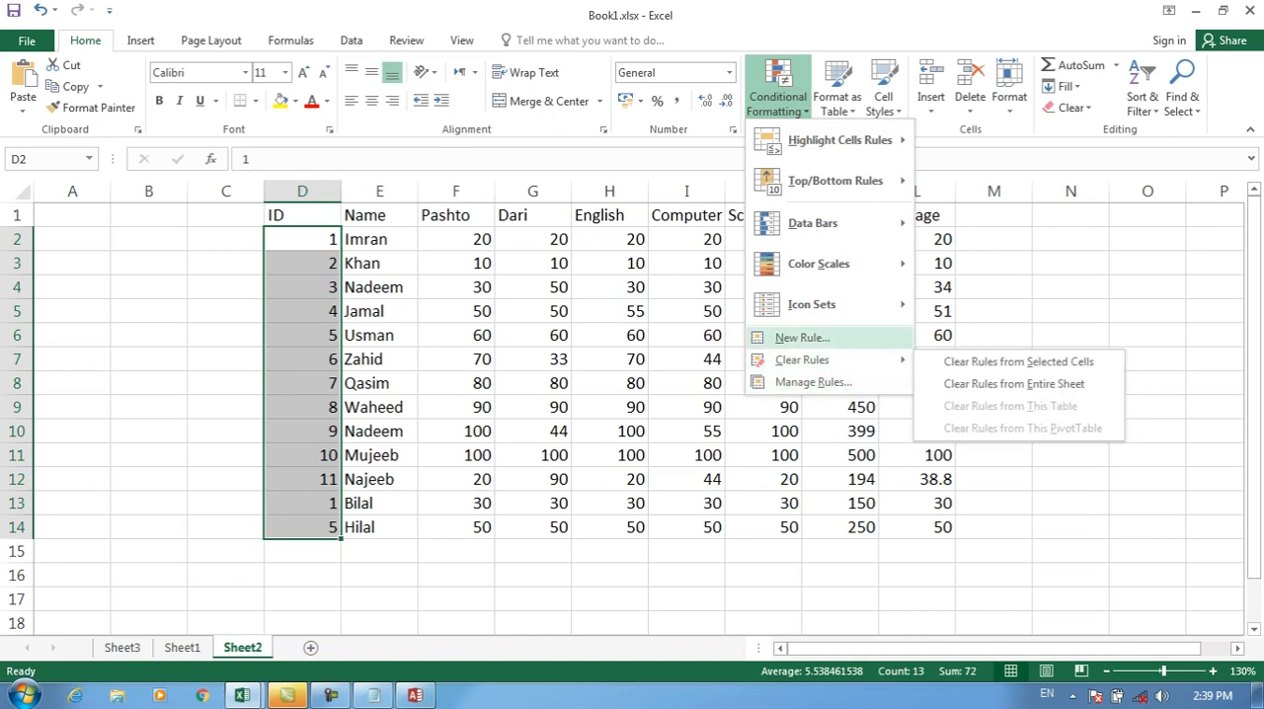
{"action": "left_click", "coordinate": [802, 338]}
{"action": "left_click", "coordinate": [535, 131]}
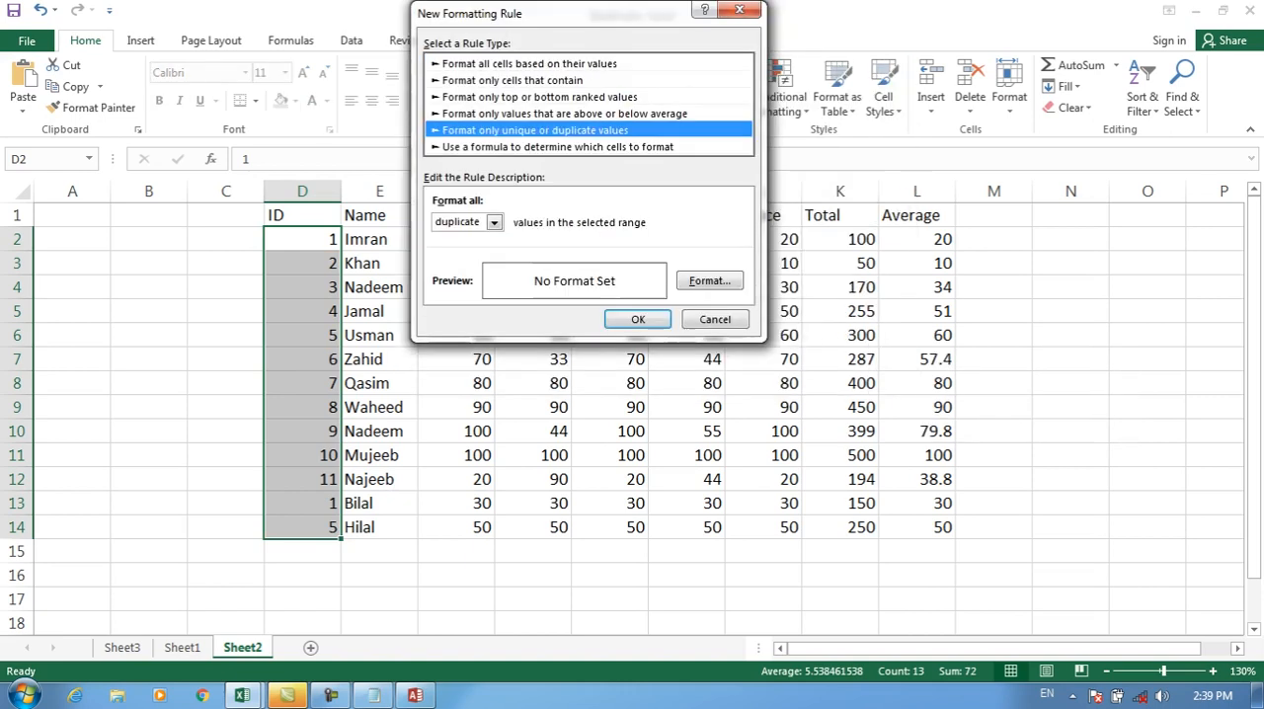
{"action": "left_click", "coordinate": [495, 223]}
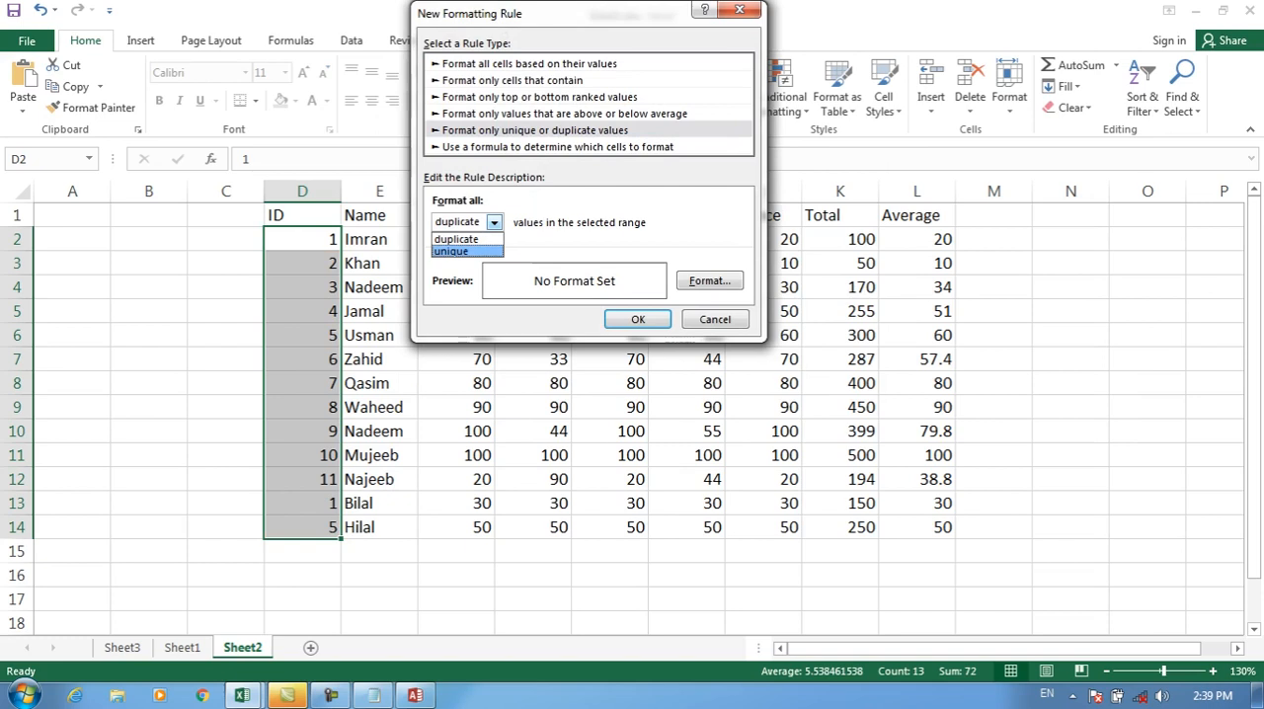
{"action": "key", "text": "Return"}
{"action": "left_click", "coordinate": [709, 281]}
{"action": "left_click", "coordinate": [508, 186]}
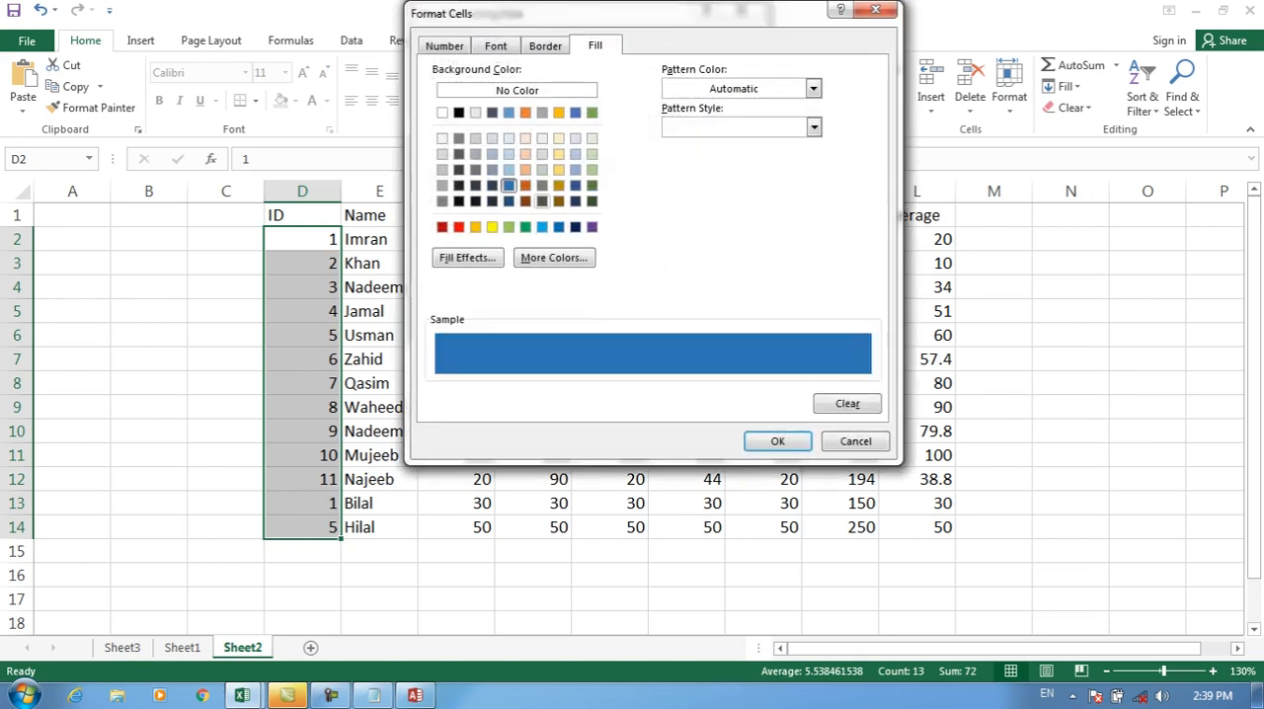
{"action": "left_click", "coordinate": [777, 441]}
{"action": "left_click", "coordinate": [635, 318]}
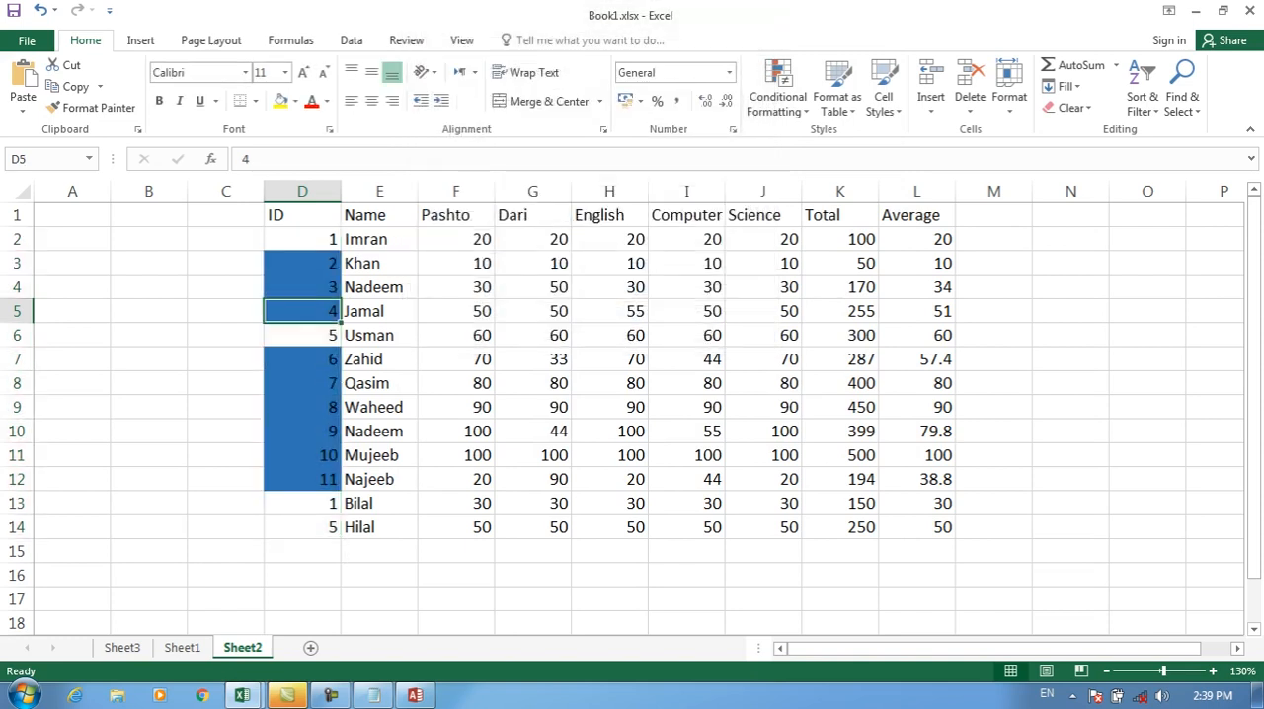
Step: Clear the unique-values rule from the ID cells D2:D14
{"action": "left_click_drag", "start_coordinate": [303, 239], "coordinate": [302, 528]}
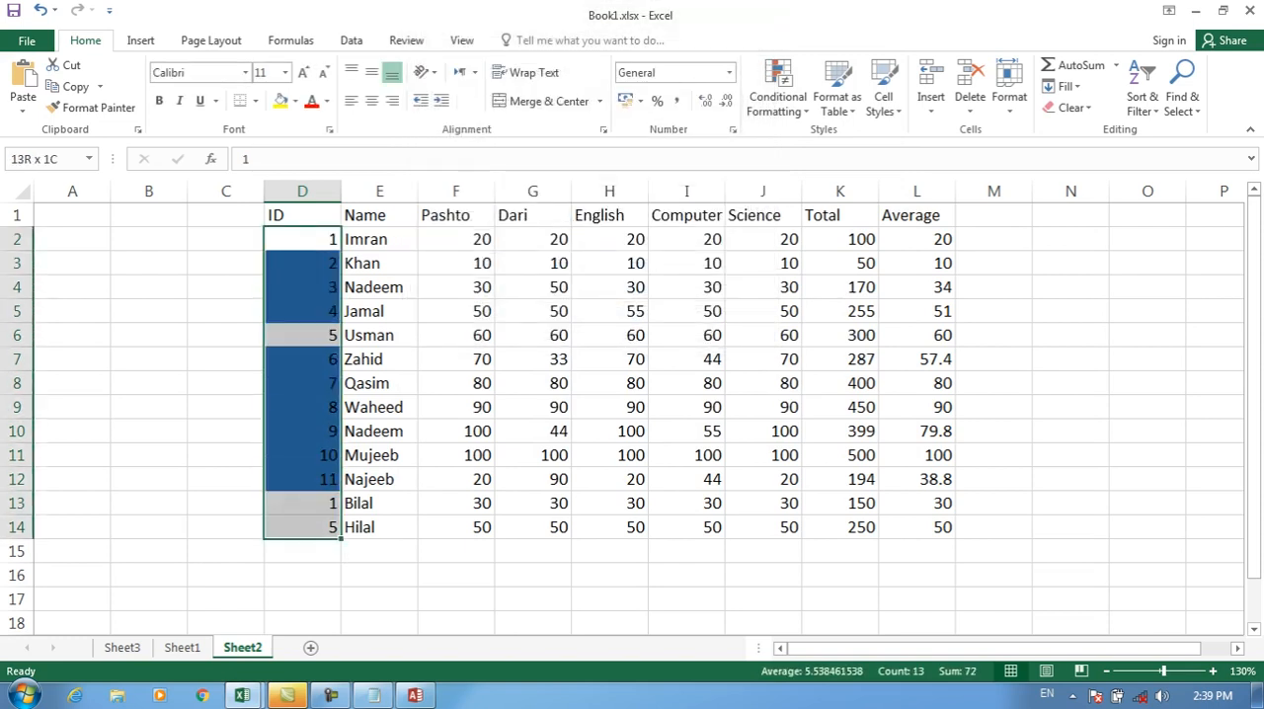
{"action": "left_click", "coordinate": [779, 96]}
{"action": "mouse_move", "coordinate": [849, 361]}
{"action": "left_click", "coordinate": [1019, 361]}
{"action": "left_click", "coordinate": [778, 96]}
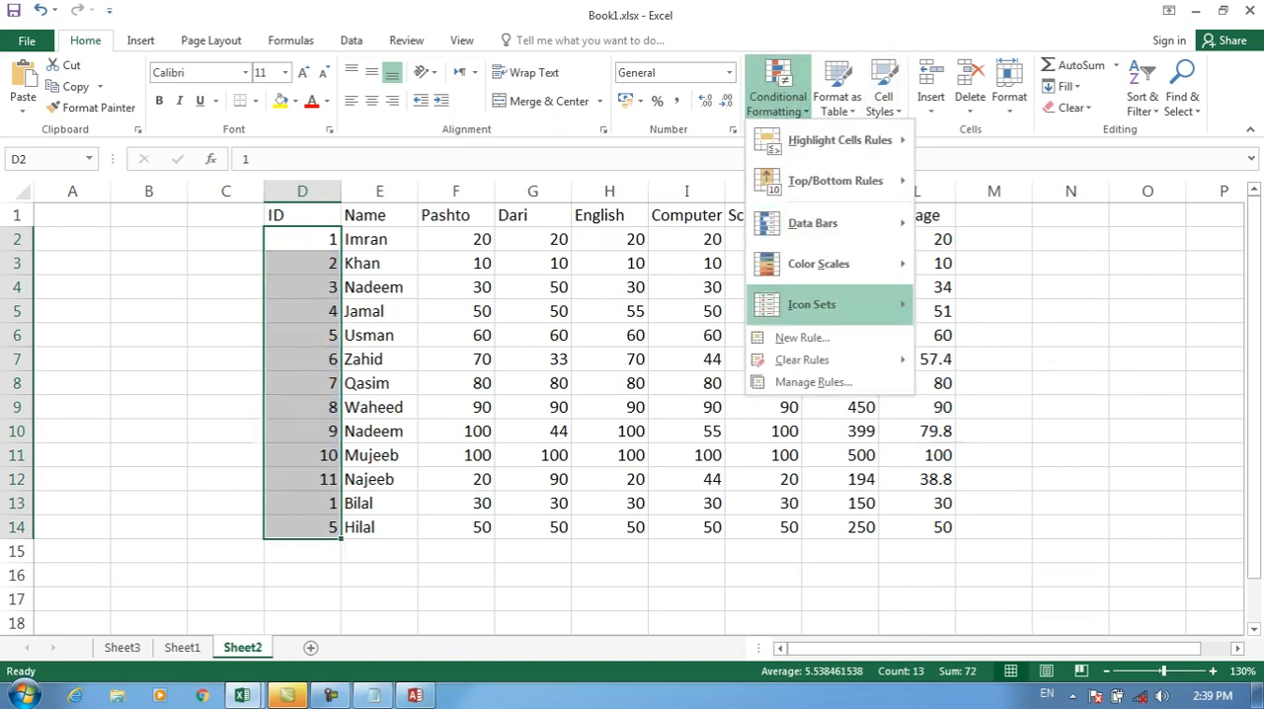
{"action": "left_click", "coordinate": [802, 337]}
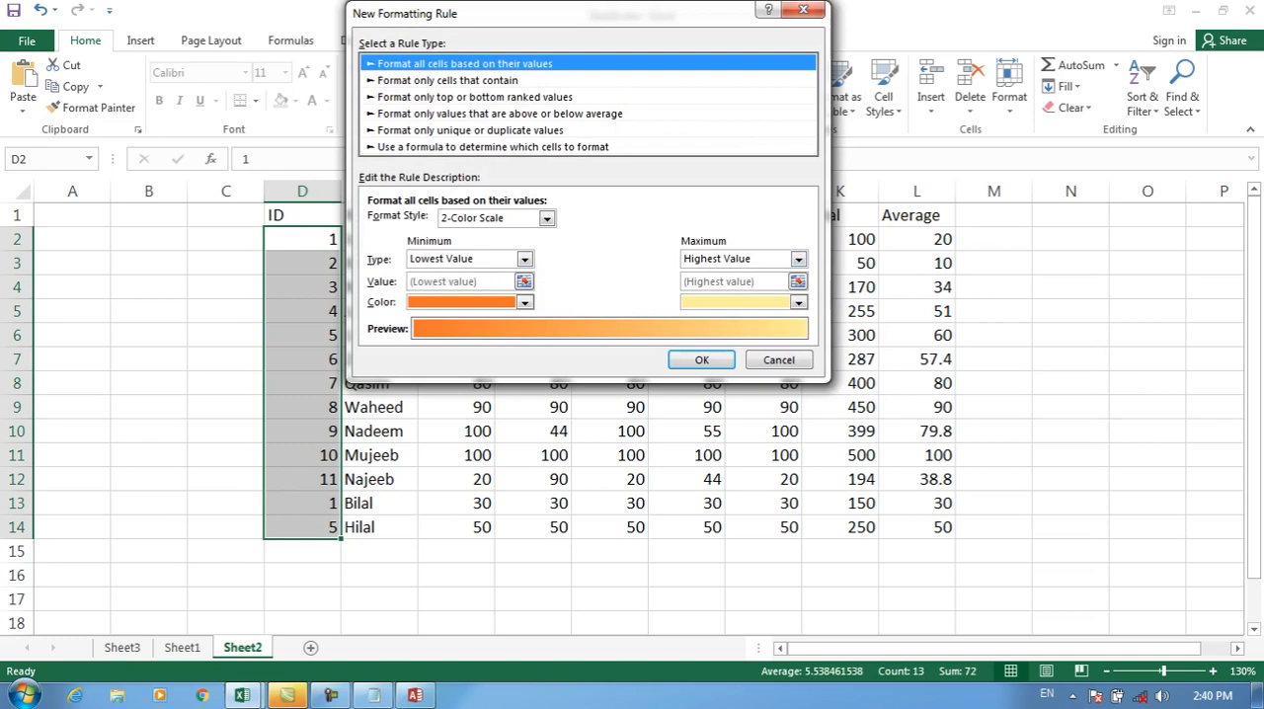
{"action": "left_click", "coordinate": [471, 130]}
{"action": "left_click", "coordinate": [493, 147]}
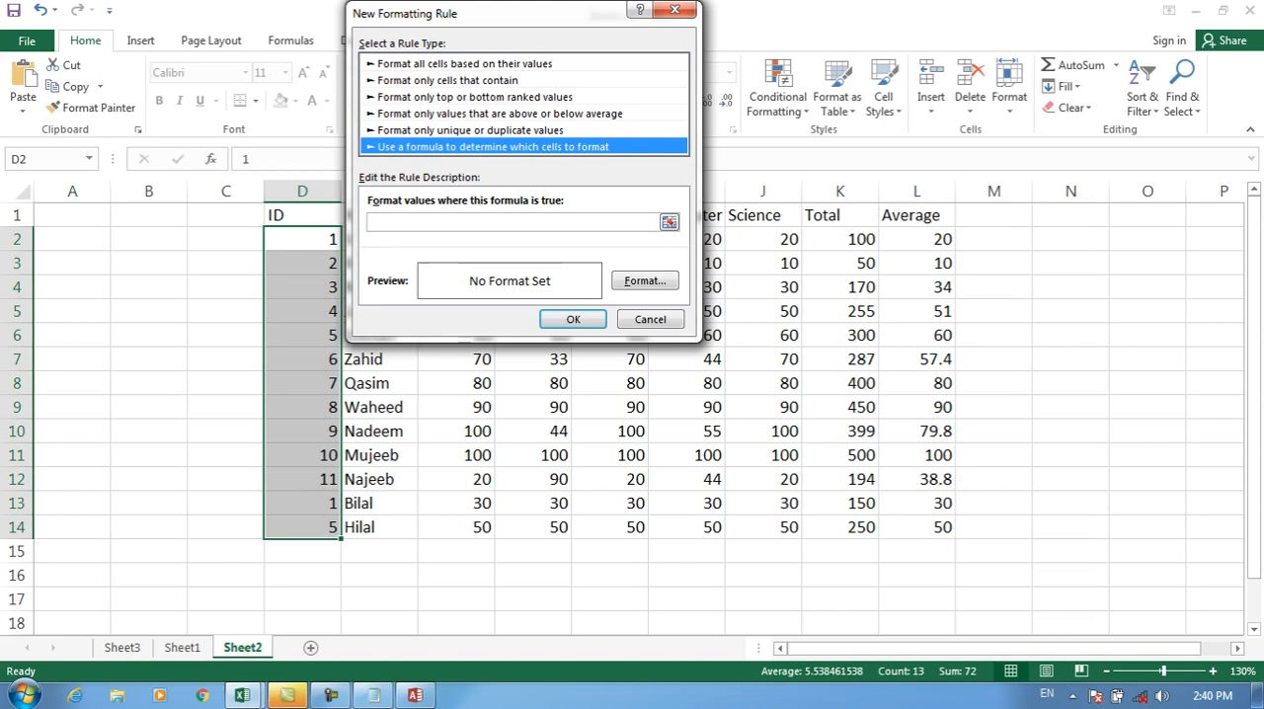
{"action": "left_click", "coordinate": [651, 319]}
Step: Add a new worksheet after Sheet2 and enter the heading Name in cell D1
{"action": "left_click", "coordinate": [311, 648]}
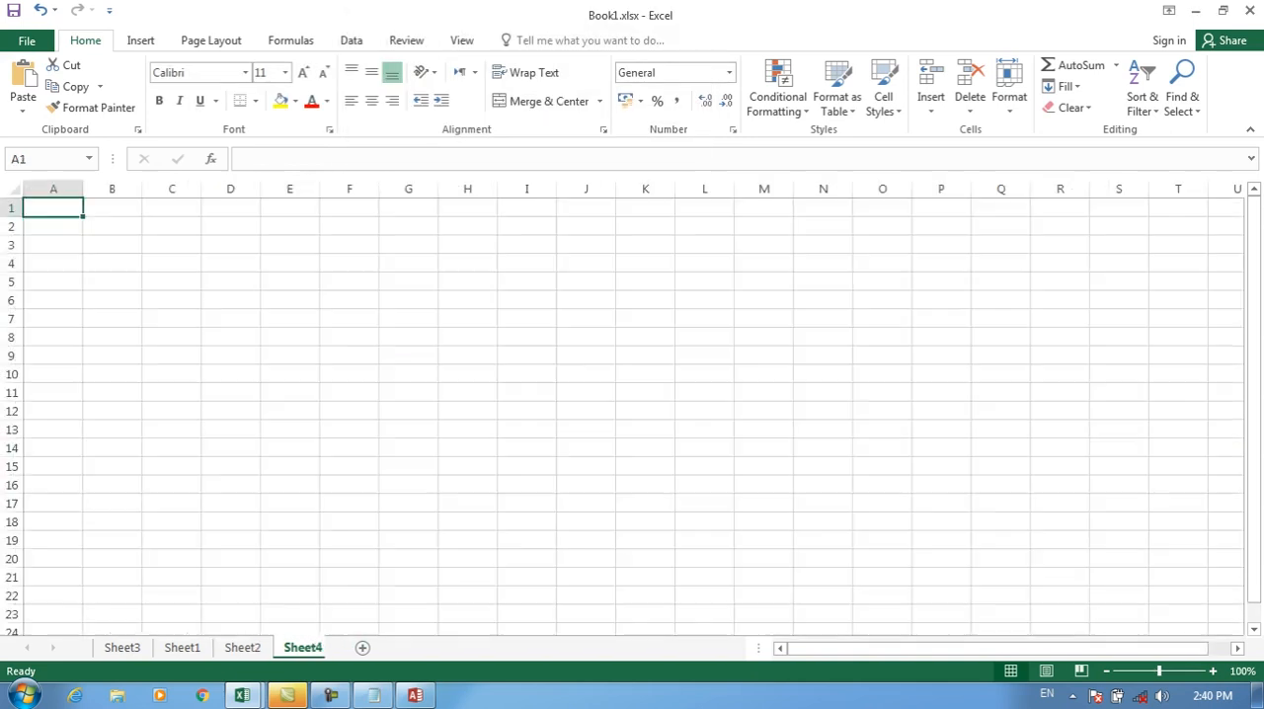
{"action": "left_click_drag", "start_coordinate": [1160, 671], "coordinate": [1166, 672]}
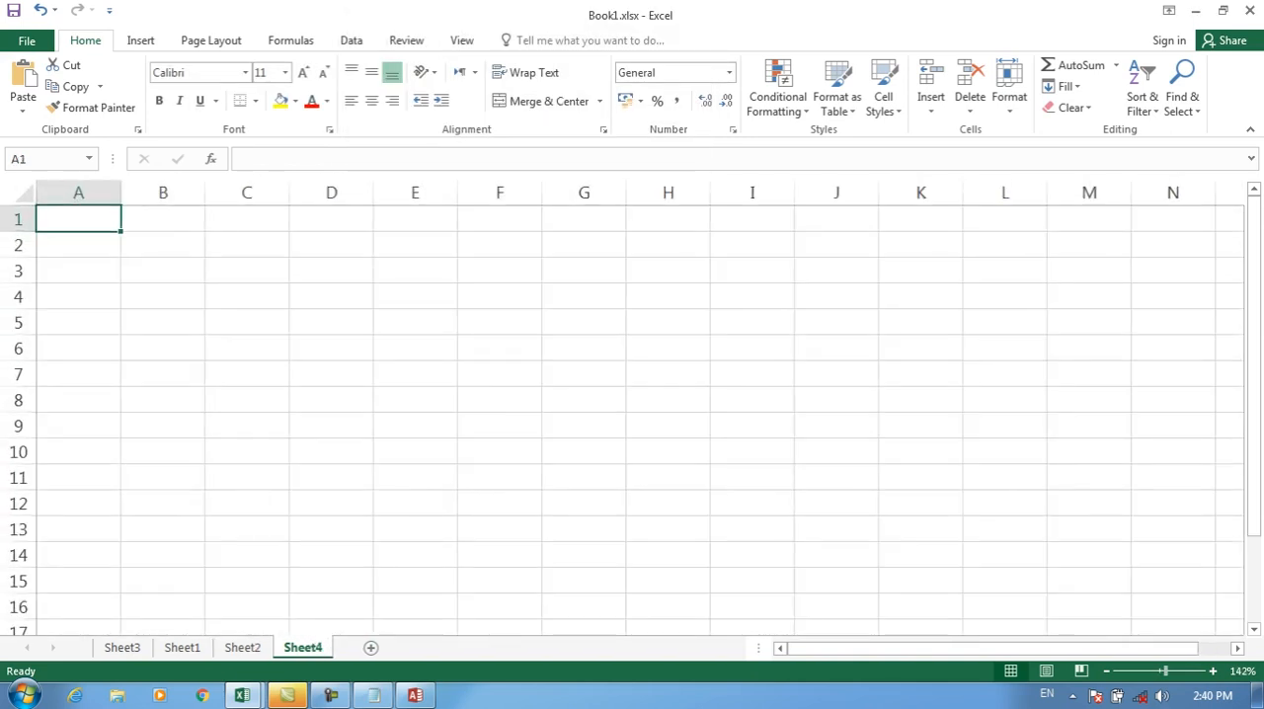
{"action": "left_click", "coordinate": [330, 219]}
{"action": "type", "text": "Name"}
{"action": "key", "text": "Tab"}
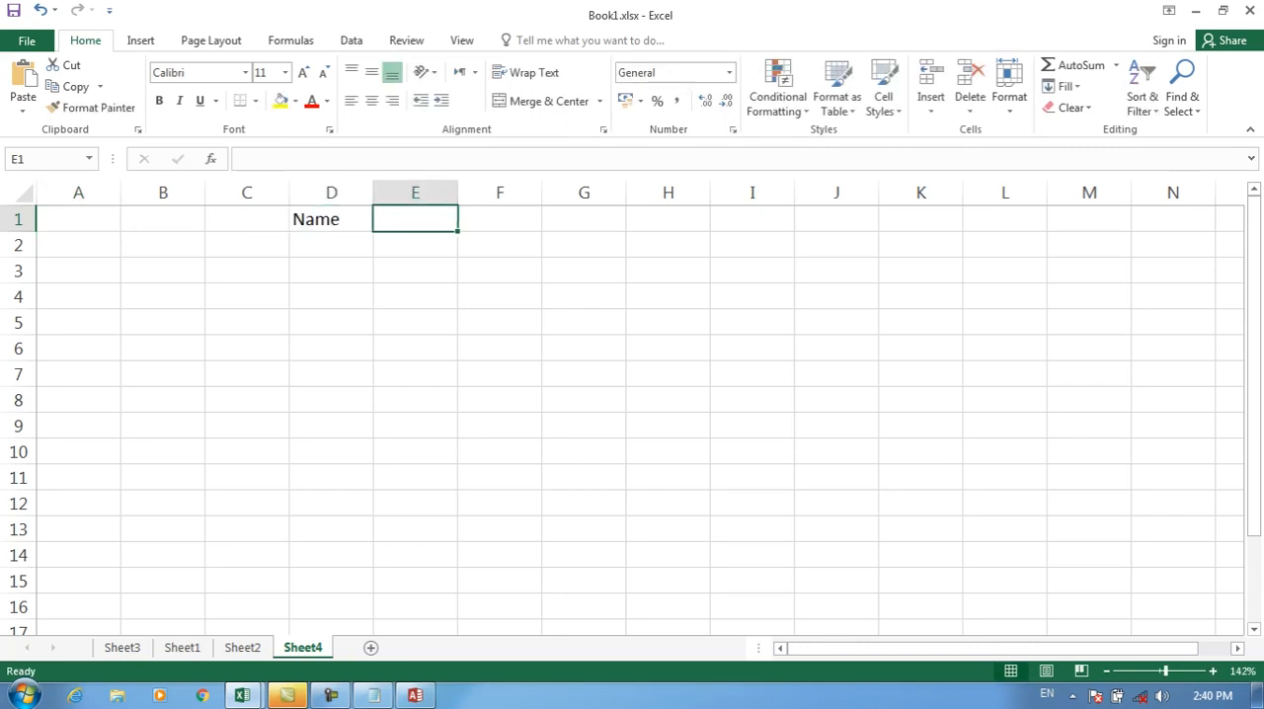
Step: Enter the heading PasspostNo in cell E1 and fit column E to its width
{"action": "type", "text": "Passp"}
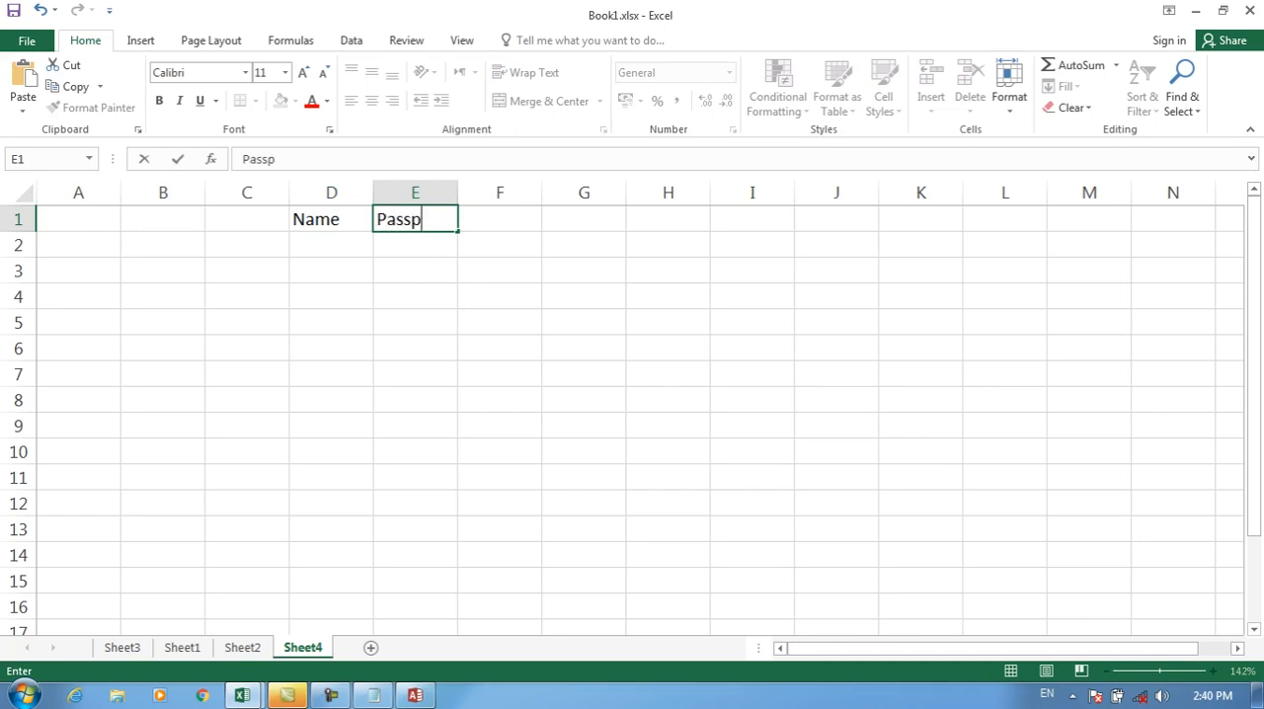
{"action": "type", "text": "ostNo"}
{"action": "key", "text": "Return"}
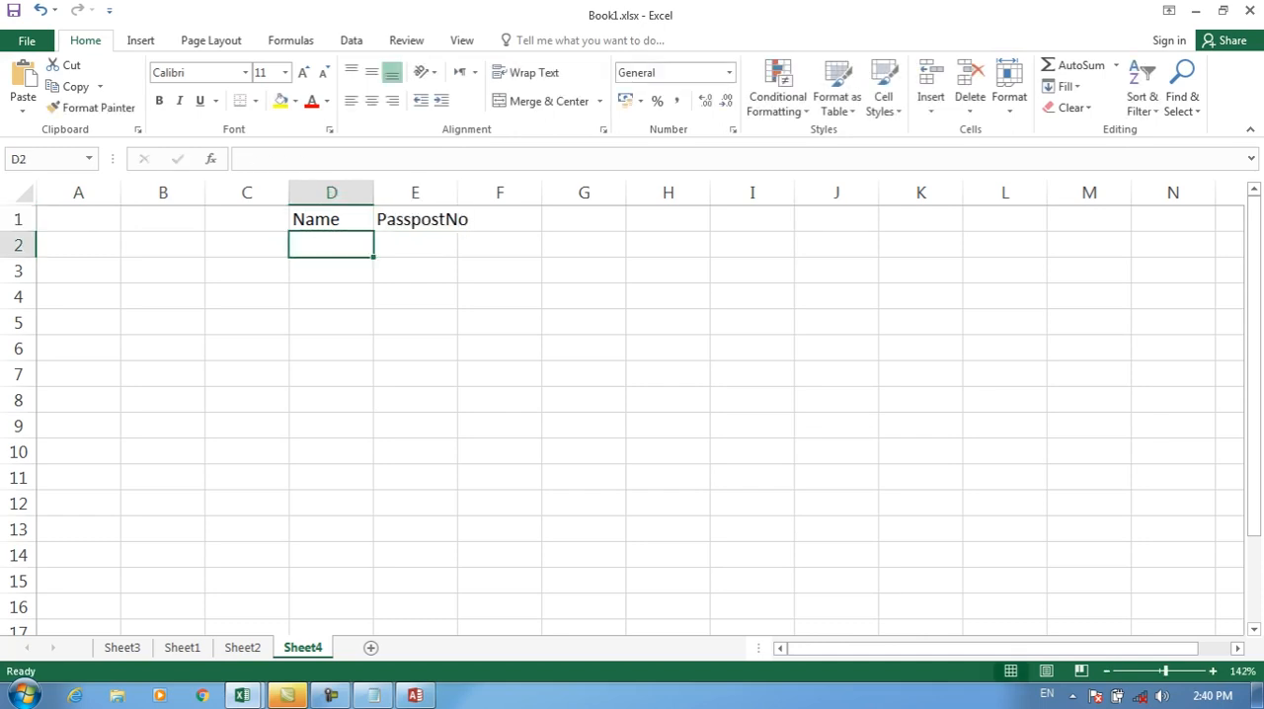
{"action": "double_click", "coordinate": [457, 192]}
{"action": "left_click", "coordinate": [425, 245]}
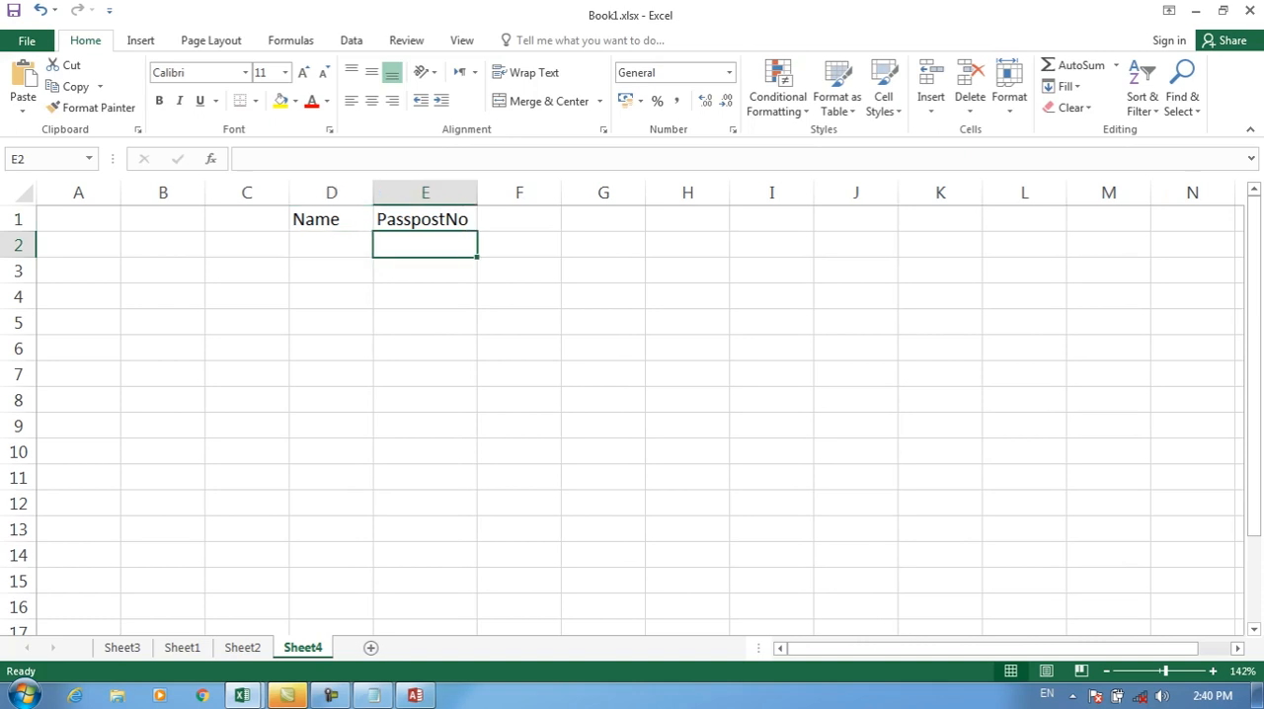
Step: Enter a sample person's name in D2 and 23232 in D3, and clear both entries
{"action": "left_click", "coordinate": [331, 245]}
{"action": "type", "text": "Ahmad"}
{"action": "key", "text": "Return"}
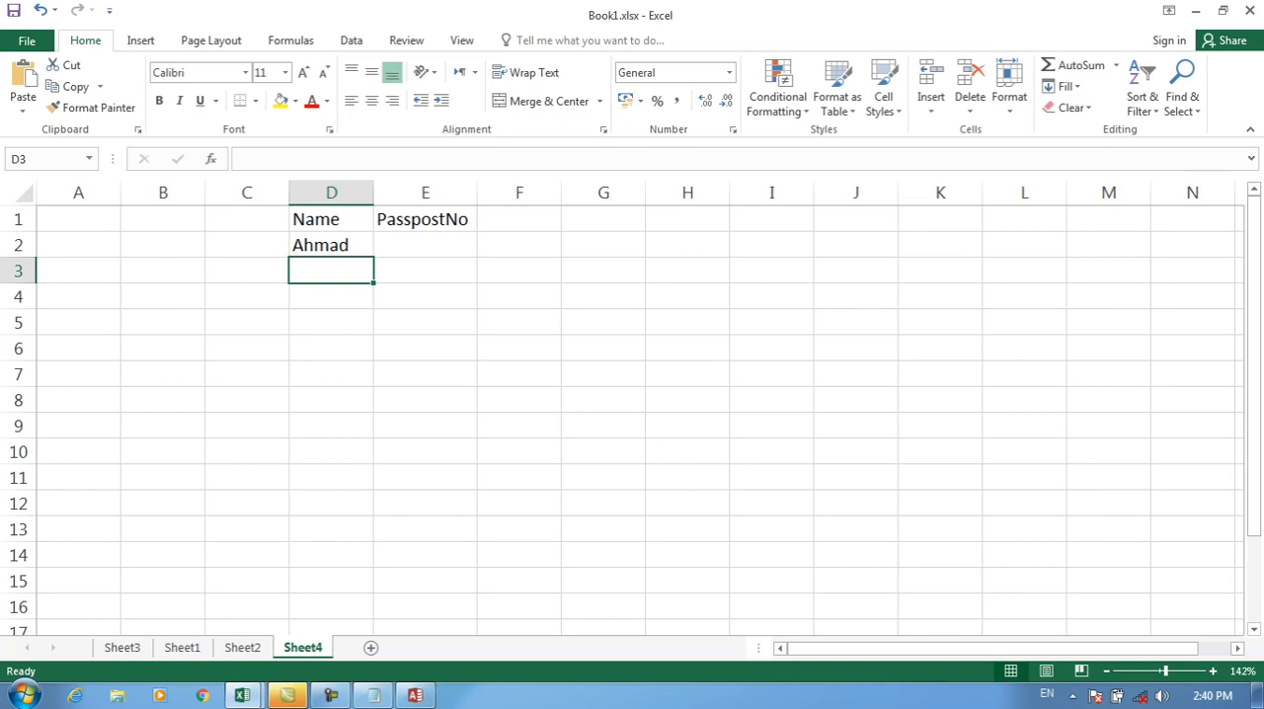
{"action": "type", "text": "23232"}
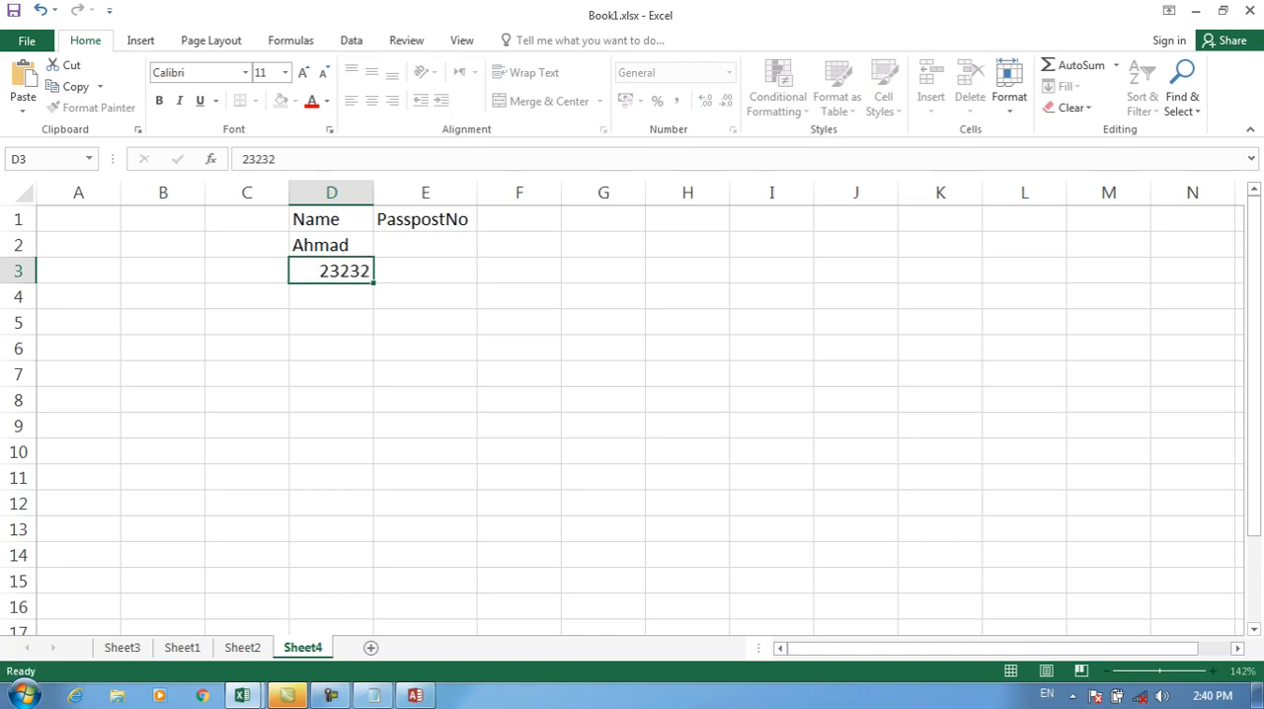
{"action": "key", "text": "Return"}
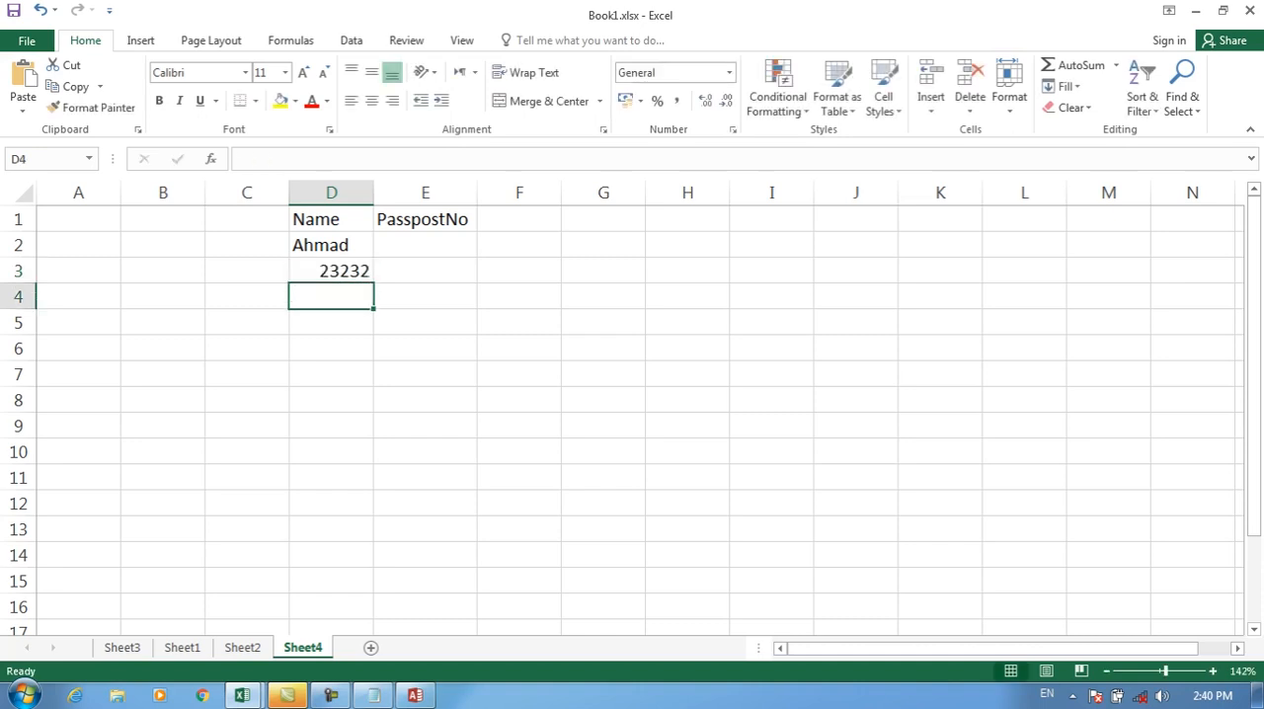
{"action": "left_click_drag", "start_coordinate": [331, 245], "coordinate": [331, 373]}
{"action": "key", "text": "Delete"}
{"action": "left_click_drag", "start_coordinate": [331, 244], "coordinate": [331, 556]}
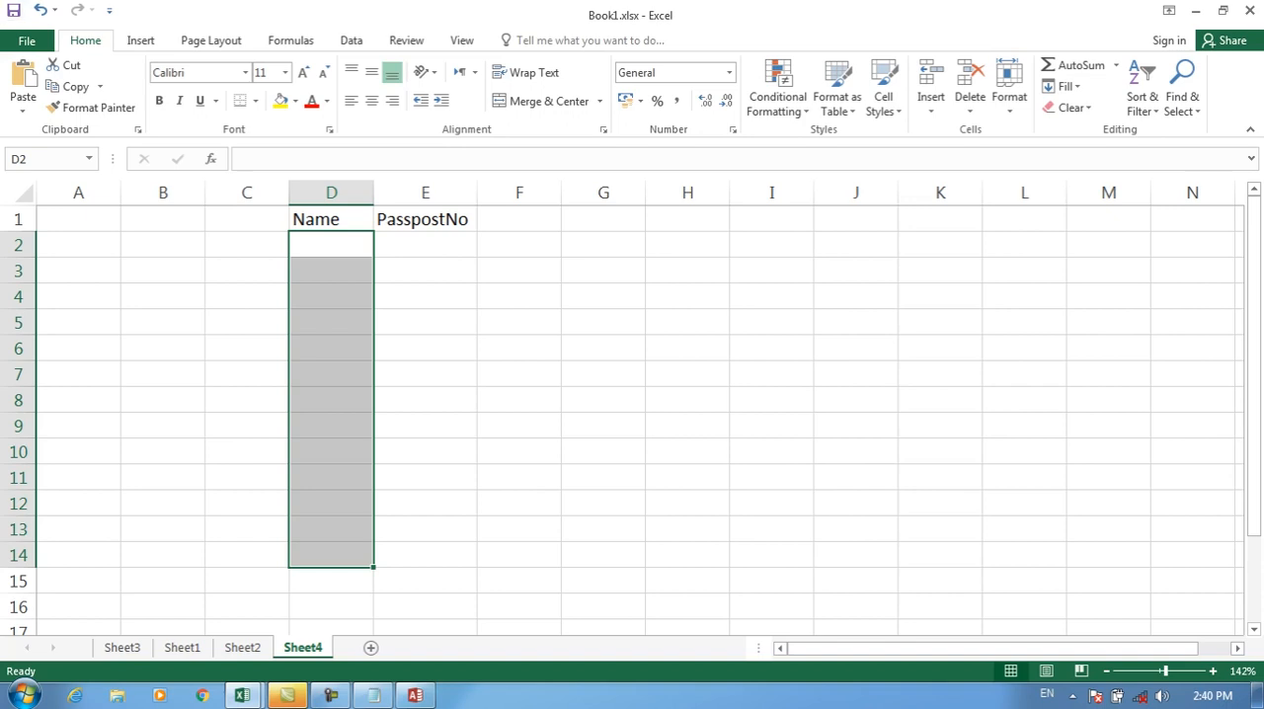
{"action": "left_click", "coordinate": [778, 89]}
{"action": "left_click", "coordinate": [798, 336]}
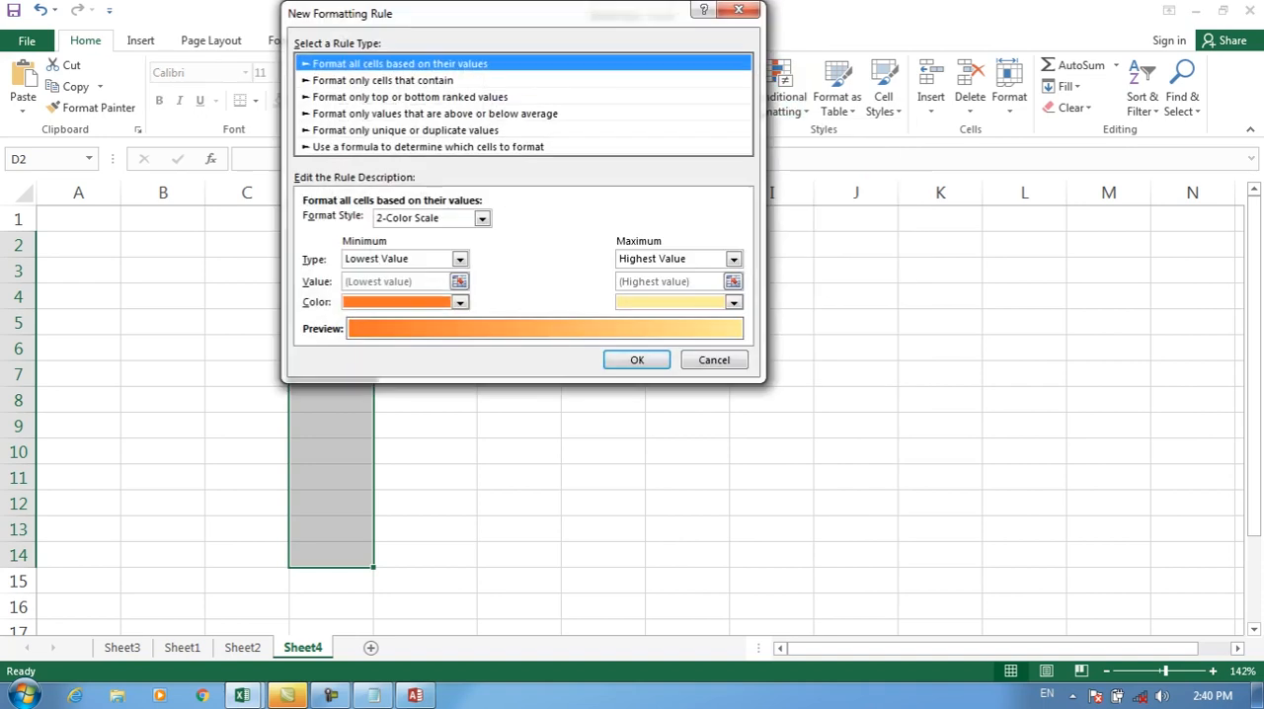
{"action": "left_click", "coordinate": [427, 147]}
{"action": "left_click_drag", "start_coordinate": [454, 14], "coordinate": [728, 34]}
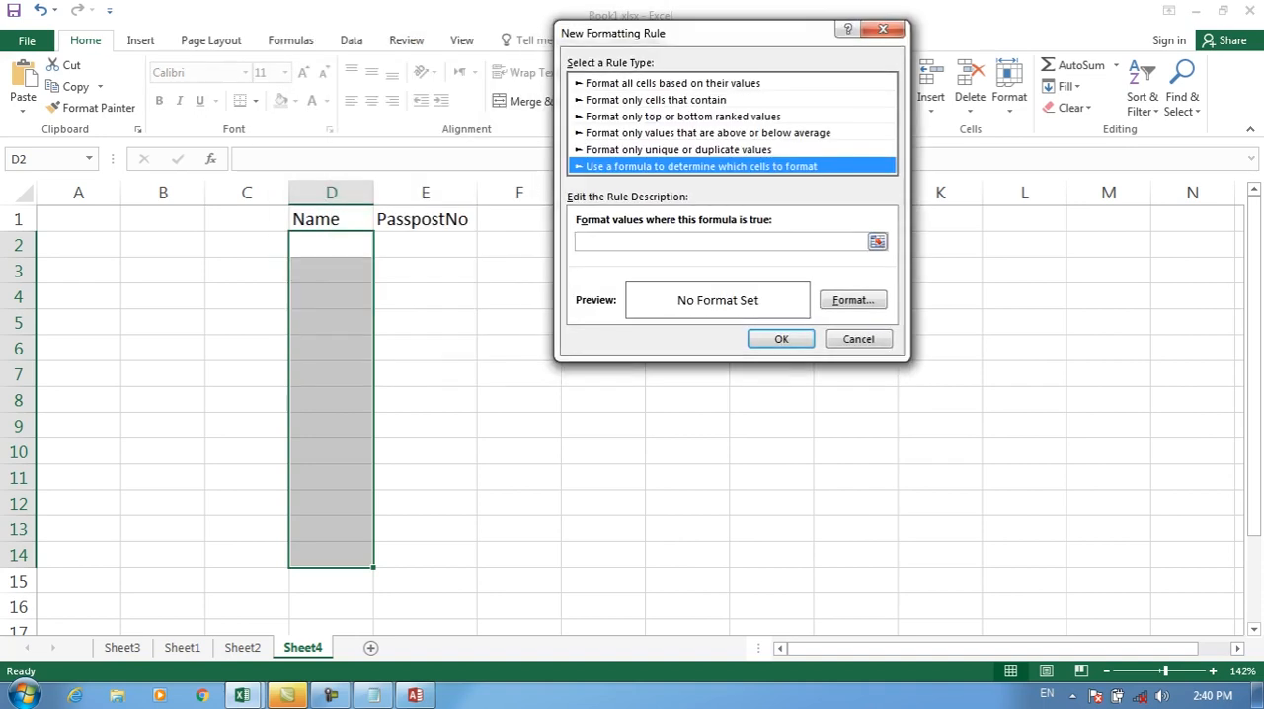
{"action": "key", "text": "Escape"}
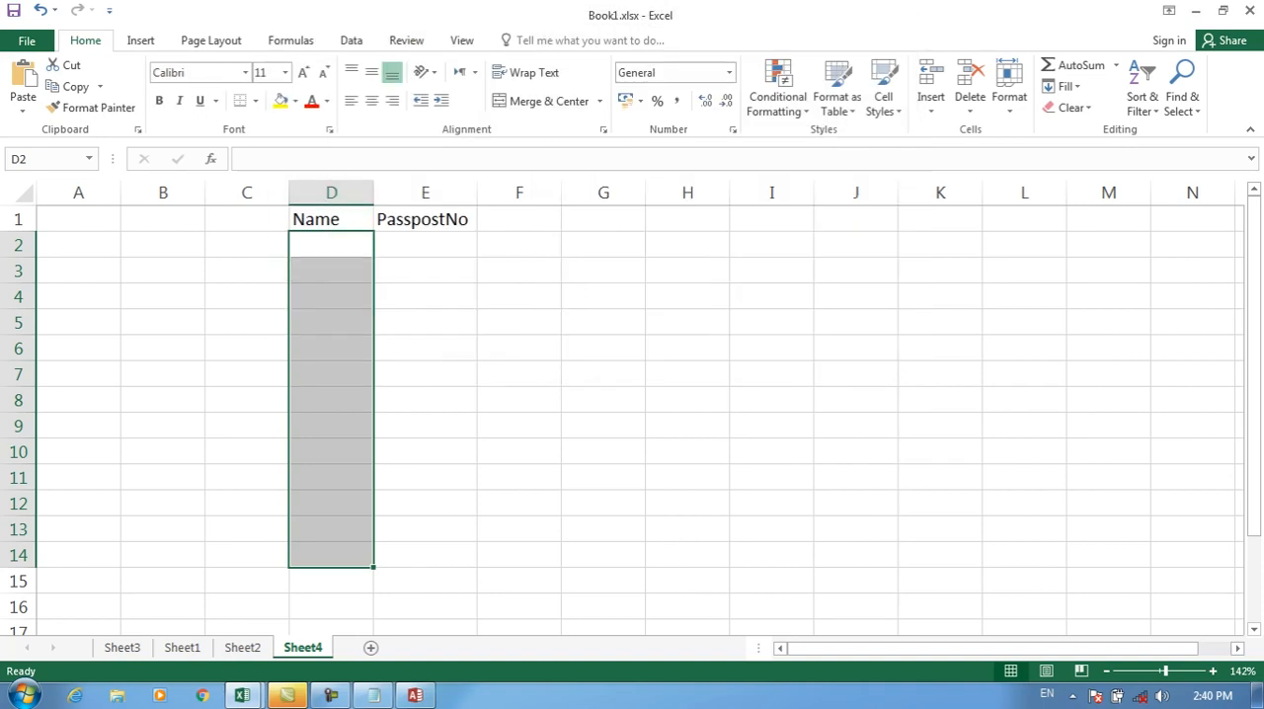
Step: Start a formula-based conditional formatting rule for D2 with the formula isnumber($D$2:$D$15)
{"action": "left_click", "coordinate": [331, 245]}
{"action": "left_click", "coordinate": [778, 89]}
{"action": "left_click", "coordinate": [798, 336]}
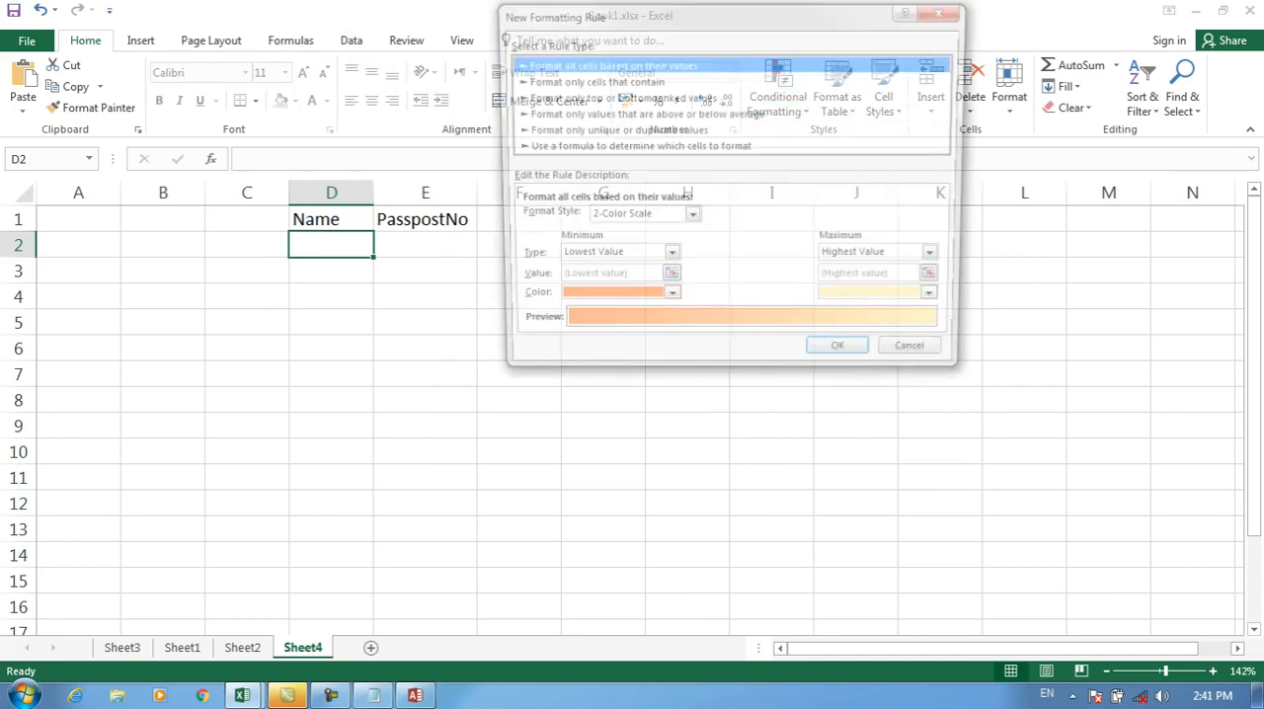
{"action": "left_click", "coordinate": [636, 147]}
{"action": "left_click", "coordinate": [656, 223]}
{"action": "type", "text": "="}
{"action": "key", "text": "BackSpace"}
{"action": "type", "text": "istext("}
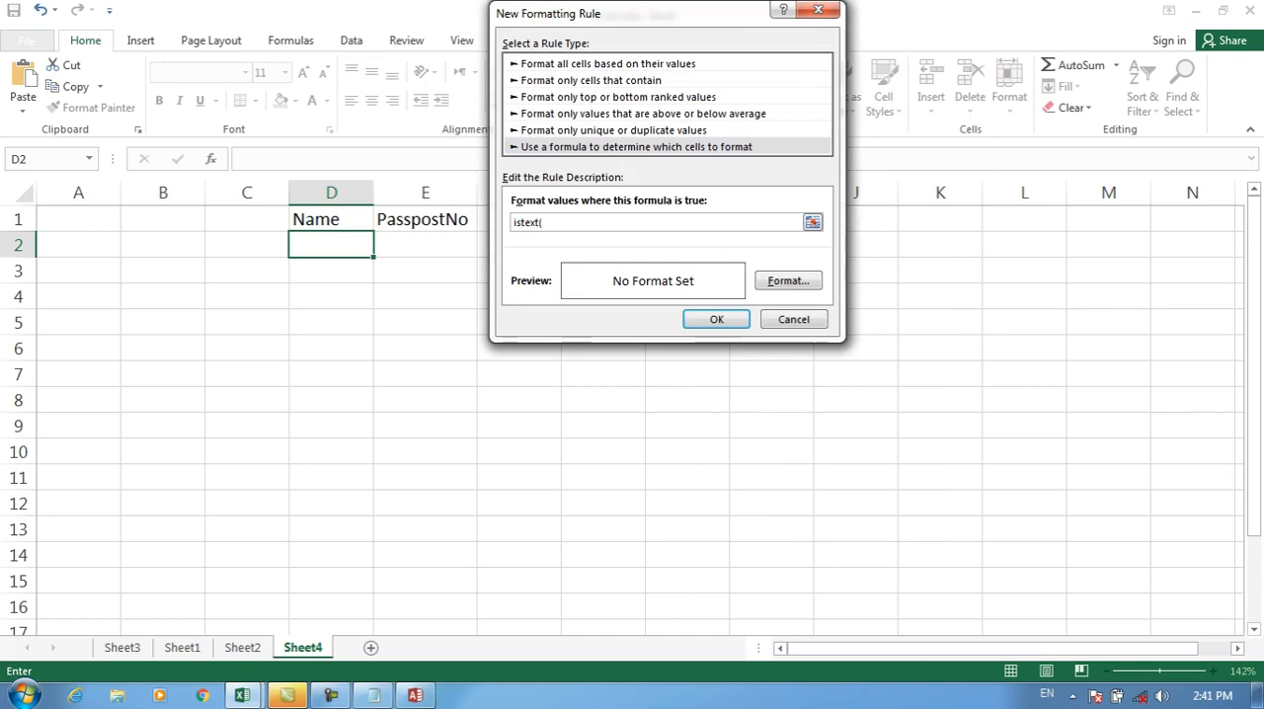
{"action": "key", "text": "BackSpace"}
{"action": "key", "text": "BackSpace"}
{"action": "key", "text": "BackSpace"}
{"action": "key", "text": "BackSpace"}
{"action": "key", "text": "BackSpace"}
{"action": "key", "text": "BackSpace"}
{"action": "key", "text": "BackSpace"}
{"action": "type", "text": "isnumber("}
{"action": "left_click_drag", "start_coordinate": [331, 245], "coordinate": [331, 582]}
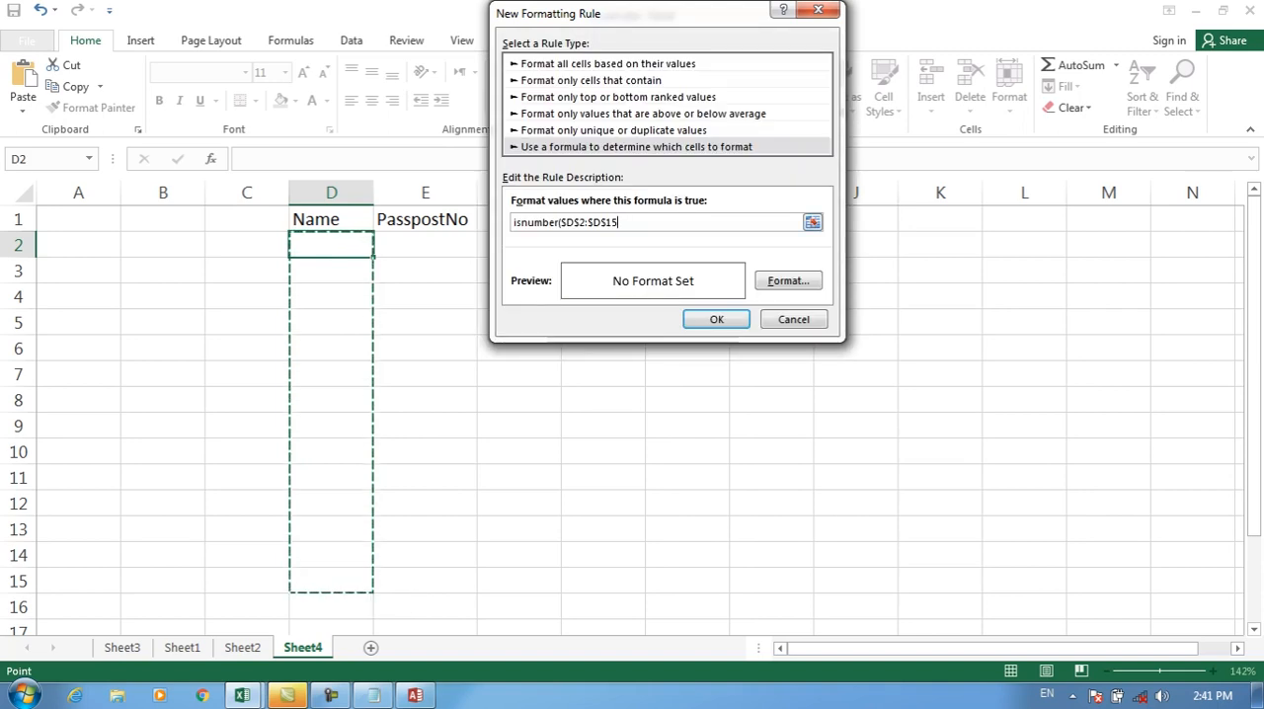
{"action": "type", "text": ")"}
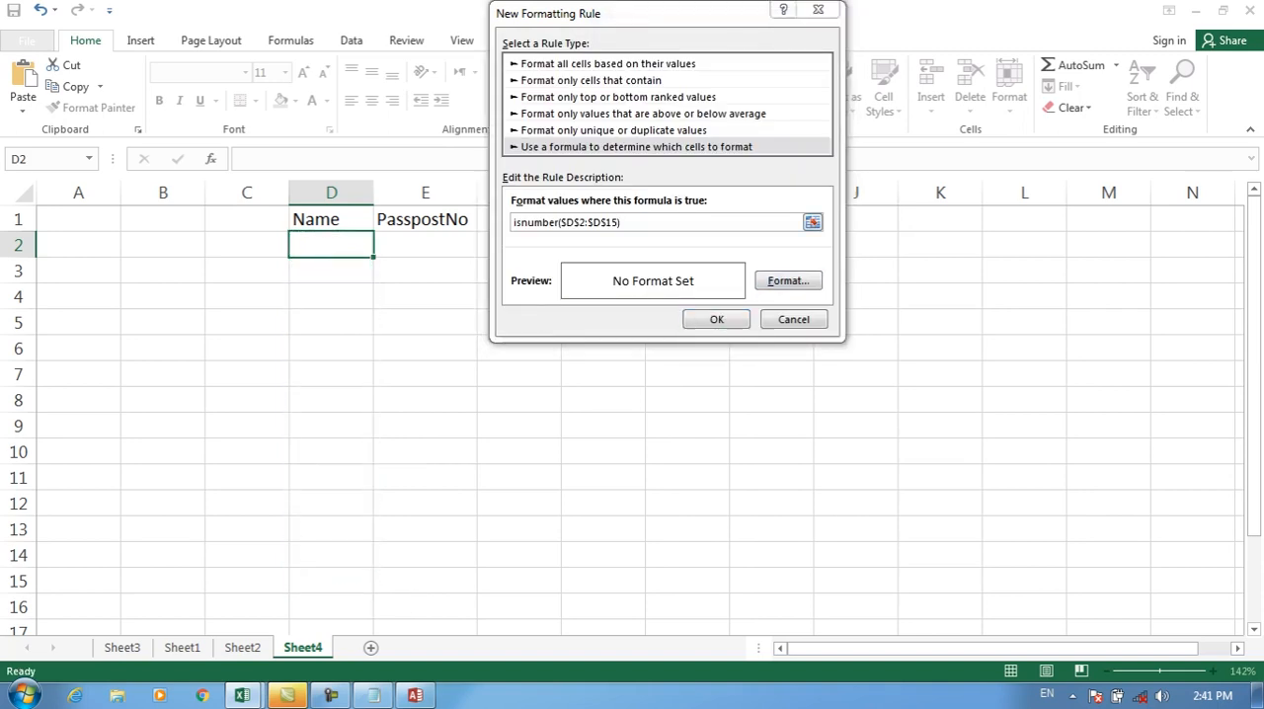
Step: Give the isnumber rule a fill colour and apply the rule
{"action": "left_click", "coordinate": [788, 280]}
{"action": "left_click", "coordinate": [637, 201]}
{"action": "left_click", "coordinate": [856, 442]}
{"action": "left_click", "coordinate": [717, 318]}
{"action": "left_click_drag", "start_coordinate": [425, 245], "coordinate": [426, 608]}
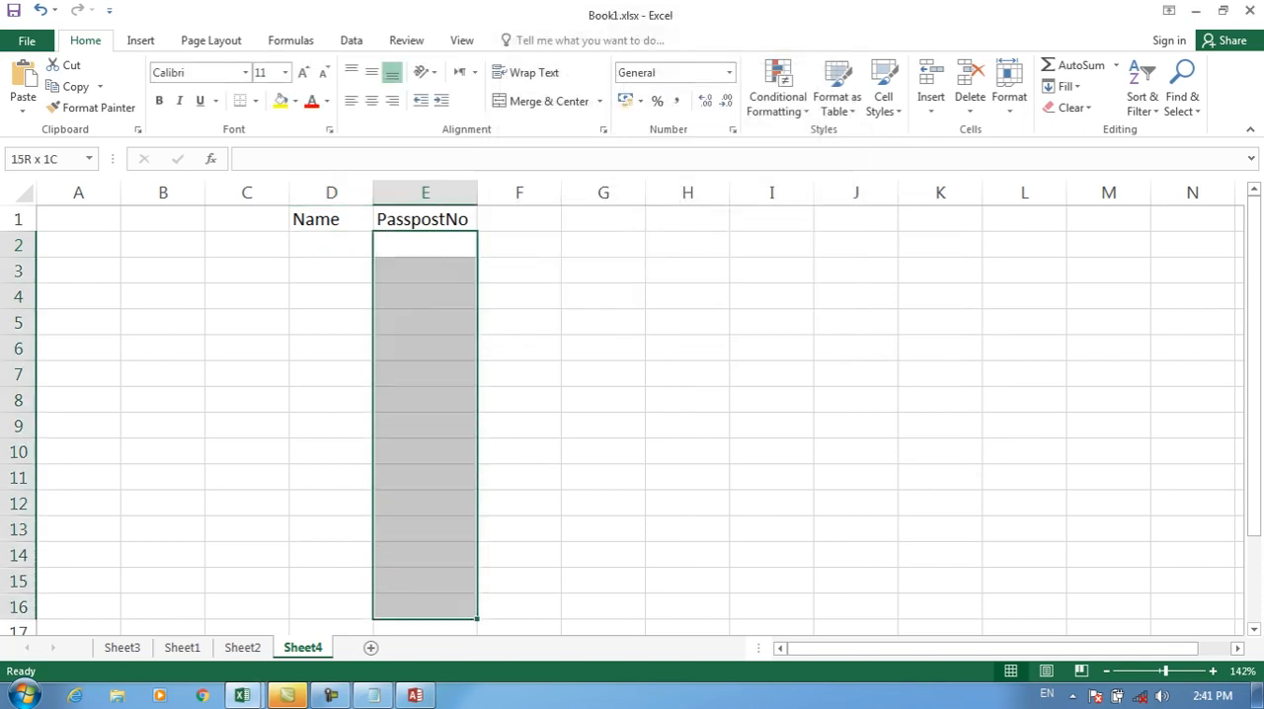
{"action": "left_click", "coordinate": [426, 245]}
{"action": "left_click", "coordinate": [778, 97]}
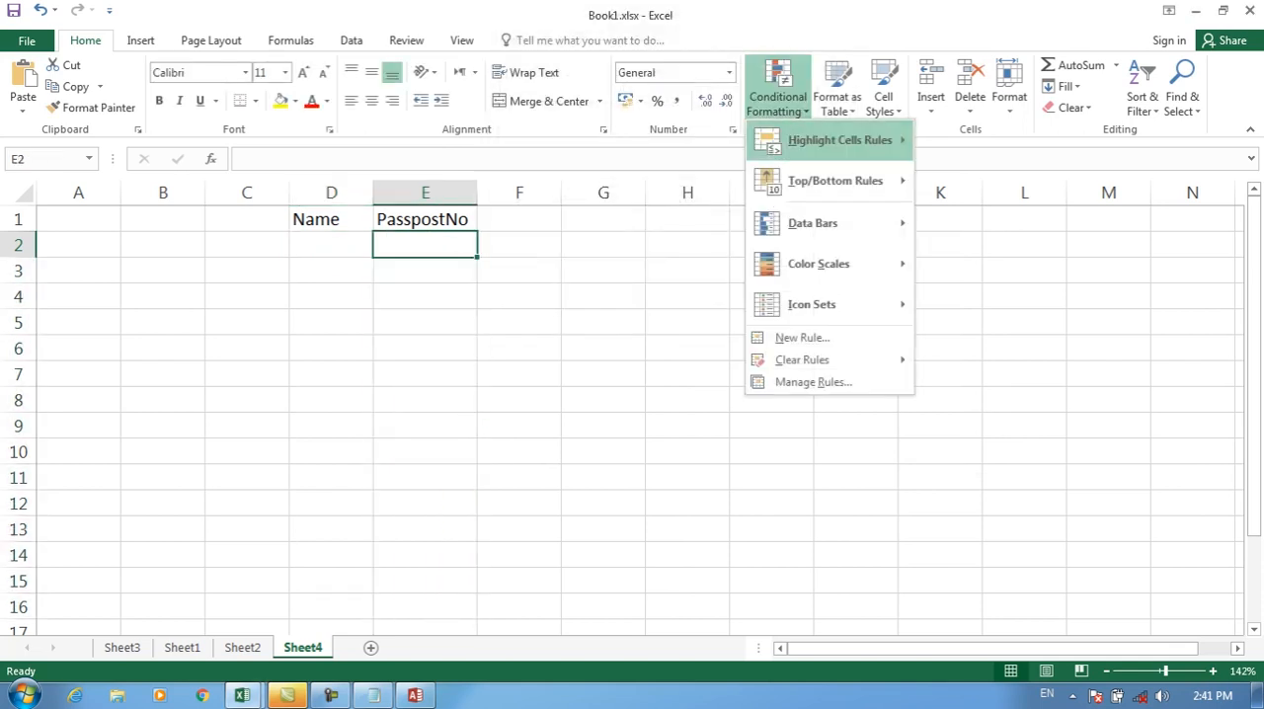
{"action": "mouse_move", "coordinate": [840, 140]}
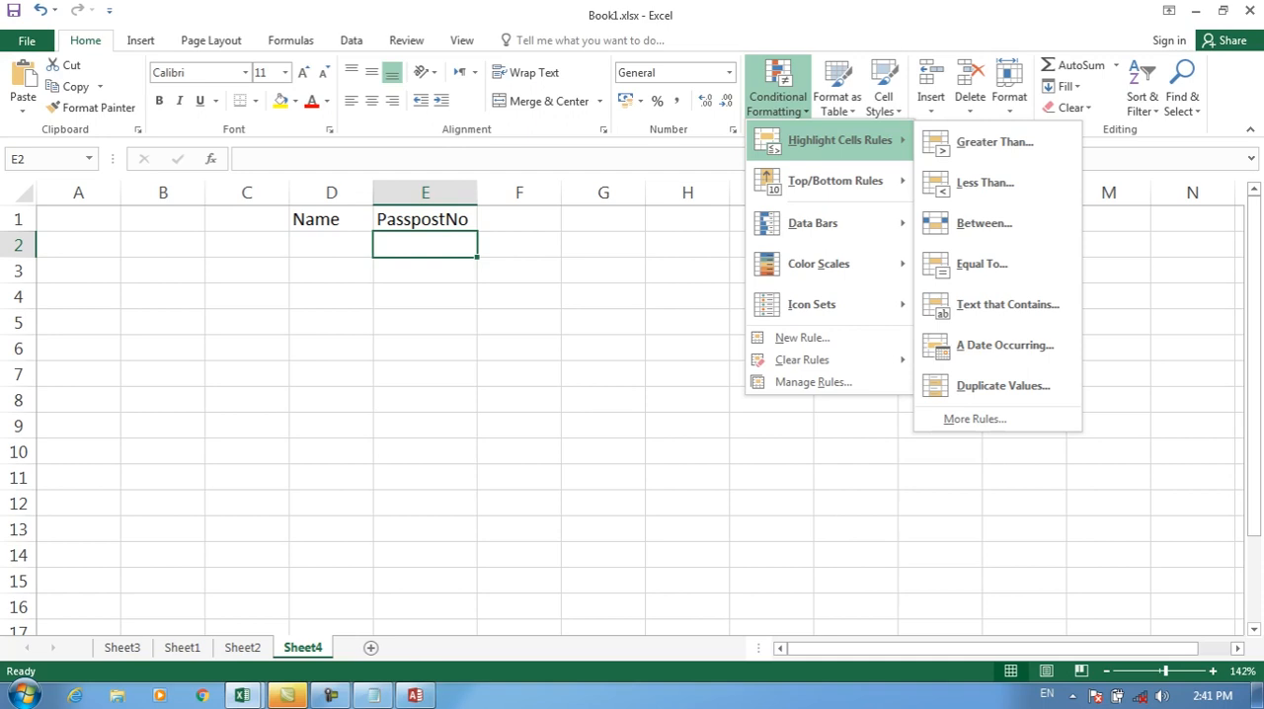
{"action": "left_click_drag", "start_coordinate": [426, 245], "coordinate": [426, 582]}
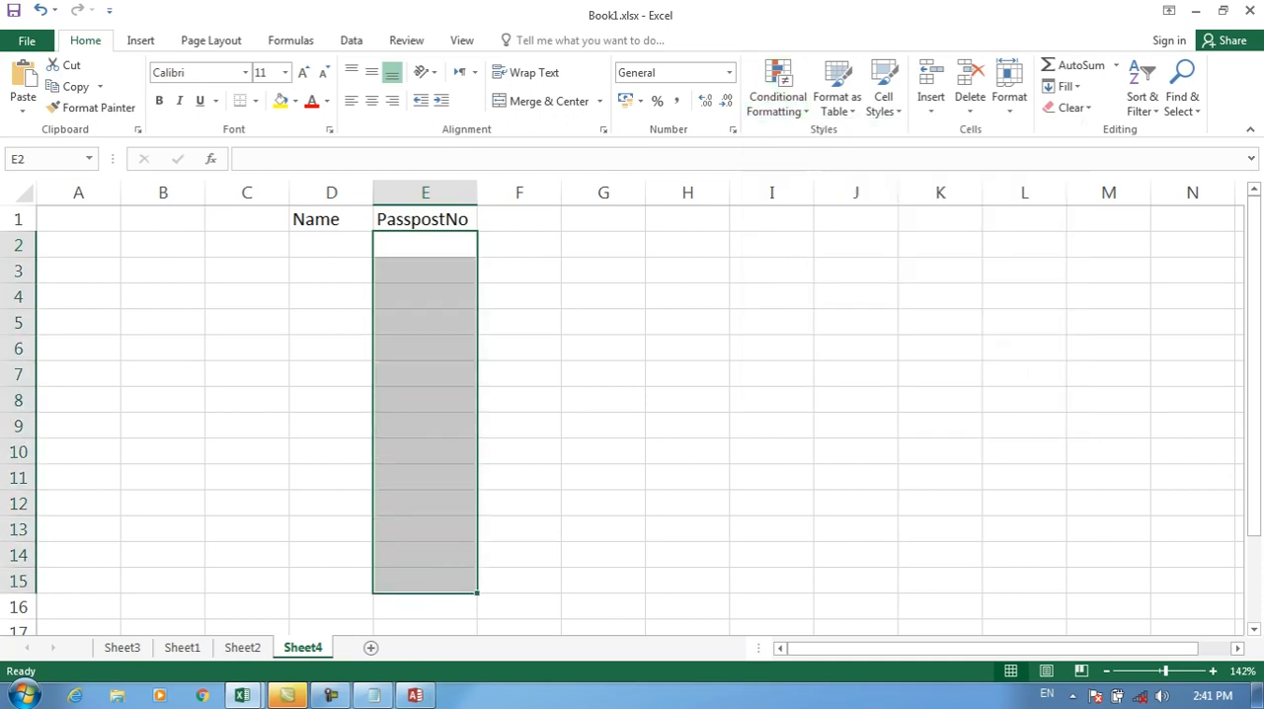
{"action": "left_click_drag", "start_coordinate": [331, 245], "coordinate": [331, 607]}
Step: Start a formula-based conditional formatting rule for E2 with the formula istext($E$2:$E$17
{"action": "left_click", "coordinate": [426, 245]}
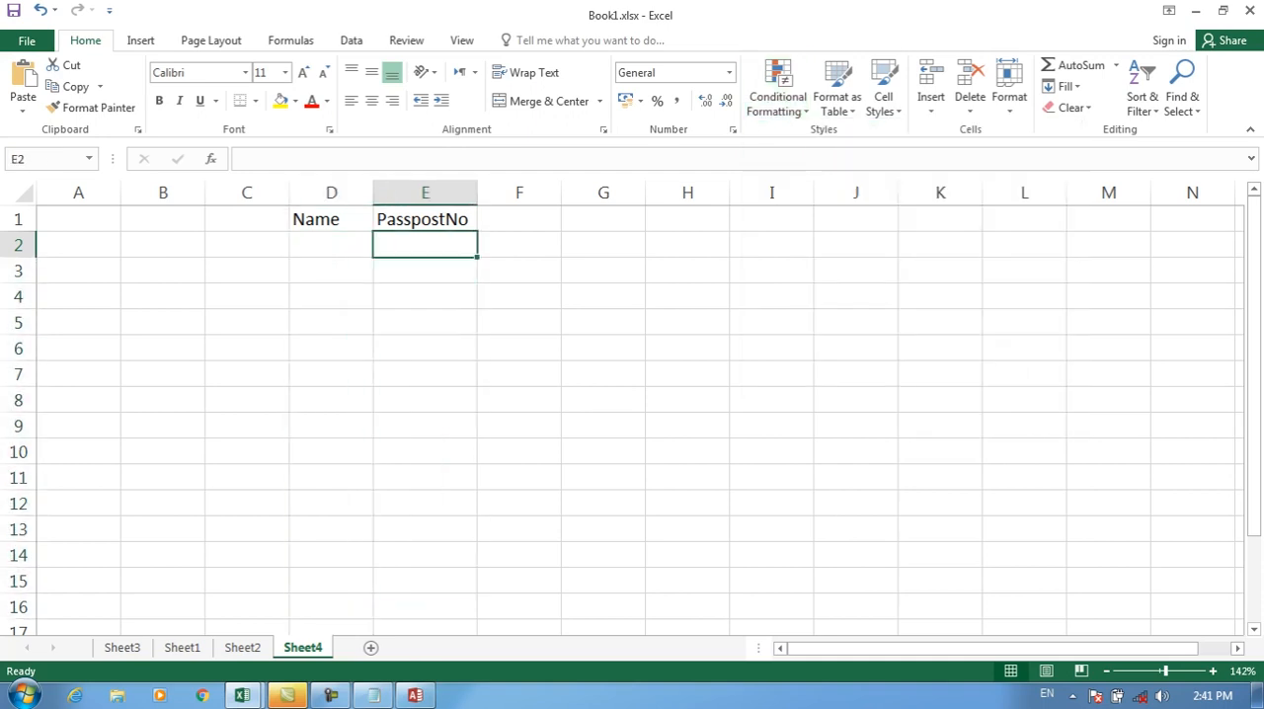
{"action": "left_click", "coordinate": [779, 96]}
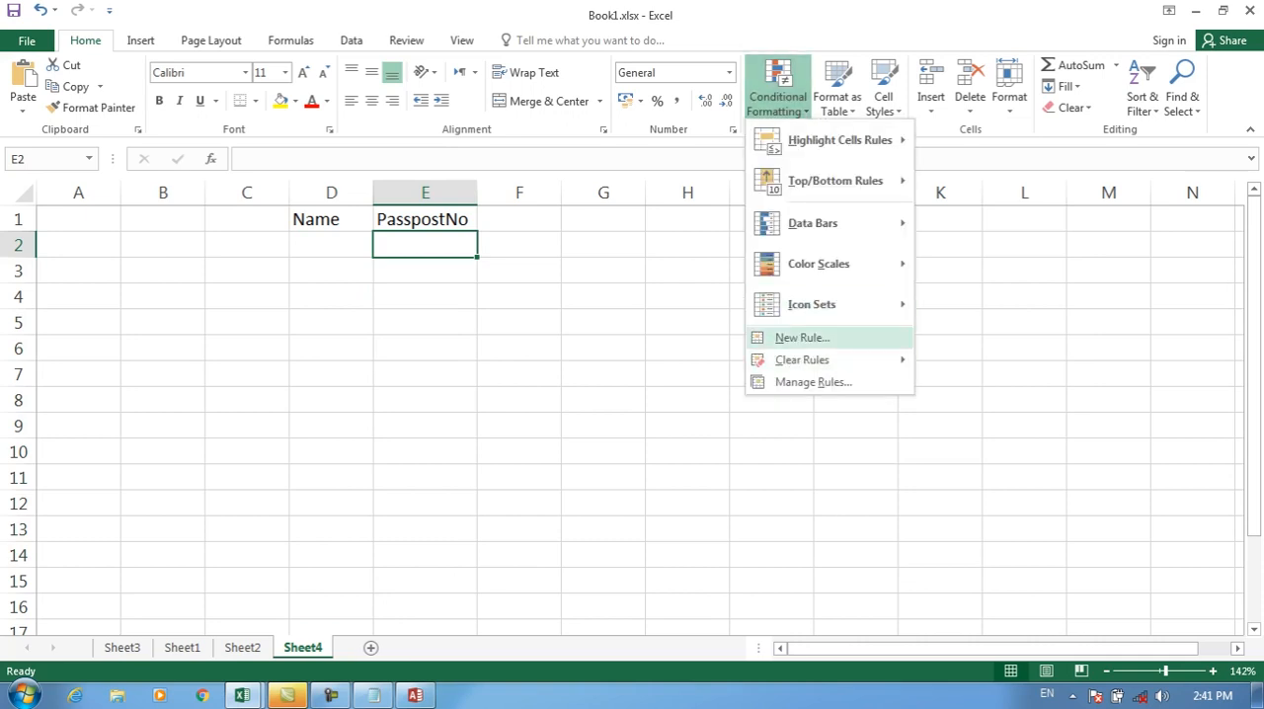
{"action": "left_click", "coordinate": [790, 337]}
{"action": "left_click_drag", "start_coordinate": [513, 15], "coordinate": [785, 14]}
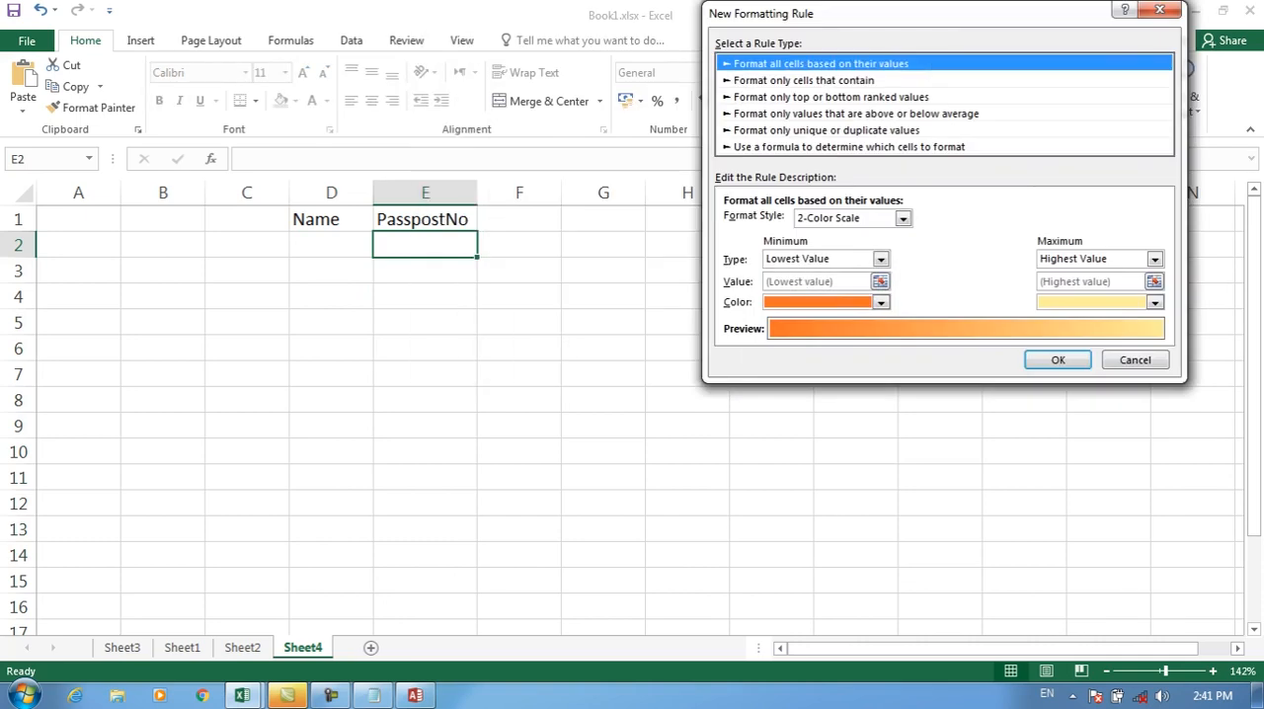
{"action": "left_click", "coordinate": [850, 147]}
{"action": "left_click", "coordinate": [869, 222]}
{"action": "type", "text": "isted"}
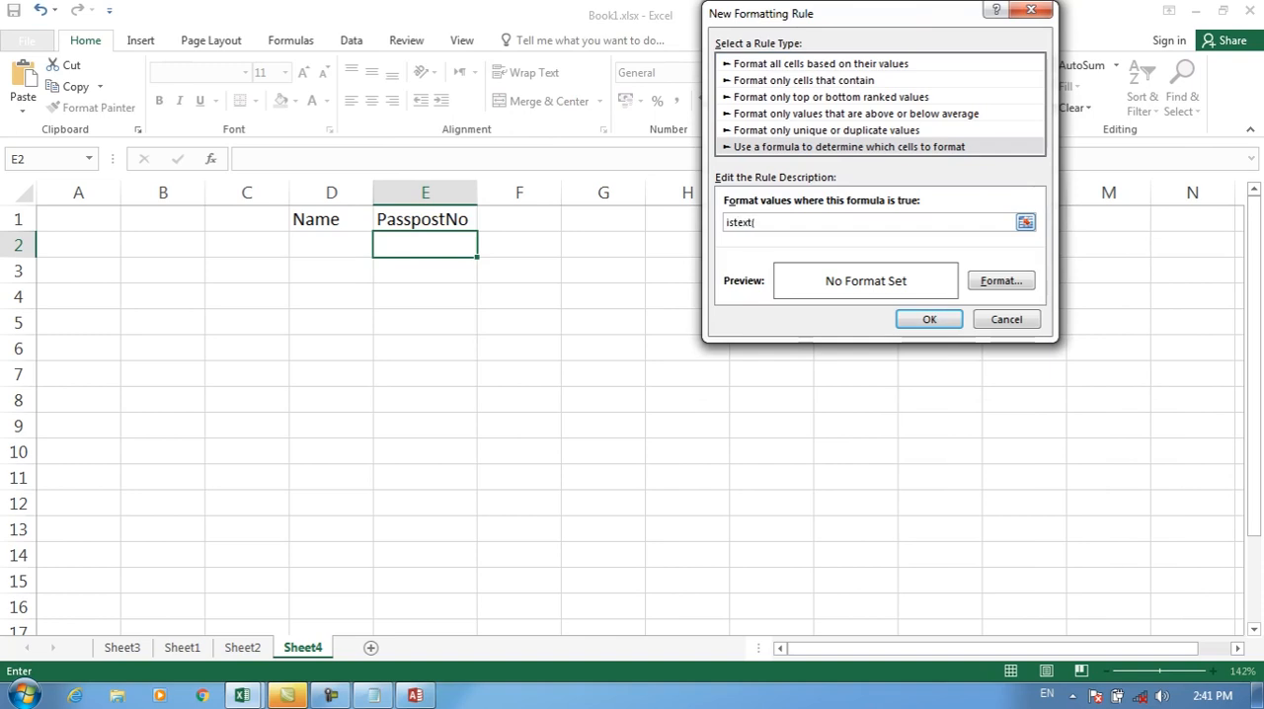
{"action": "left_click_drag", "start_coordinate": [424, 245], "coordinate": [425, 629]}
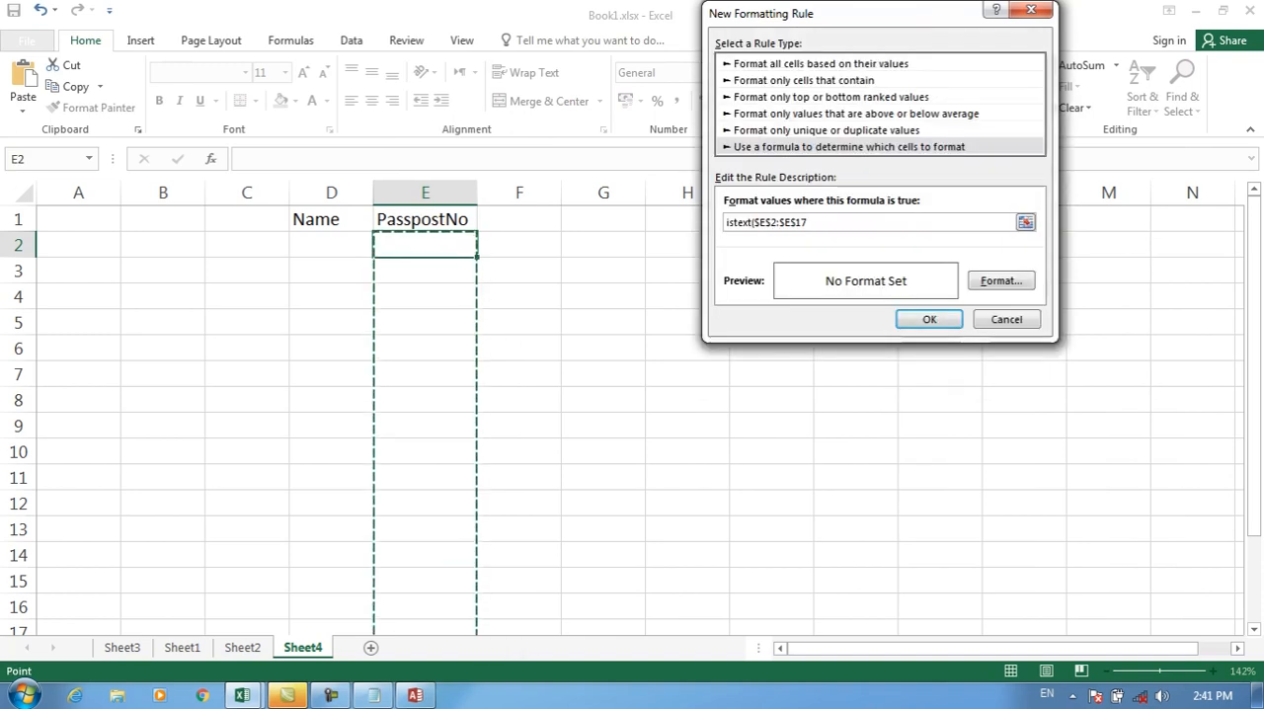
Step: Give the istext rule a light blue fill and apply the rule
{"action": "left_click", "coordinate": [1000, 281]}
{"action": "left_click", "coordinate": [589, 154]}
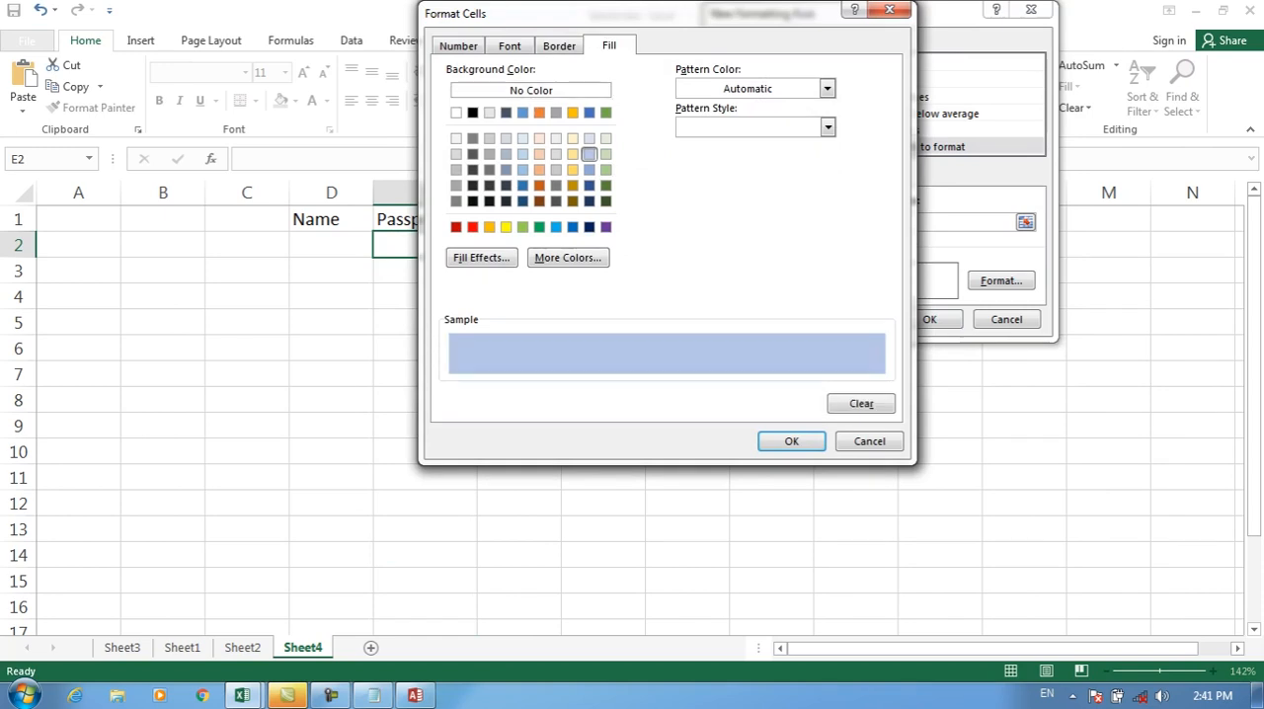
{"action": "left_click", "coordinate": [791, 441]}
{"action": "left_click", "coordinate": [930, 319]}
Step: Enter sample people's names in D2 and D3 and 3433 in D4, and clear the three entries
{"action": "left_click", "coordinate": [330, 245]}
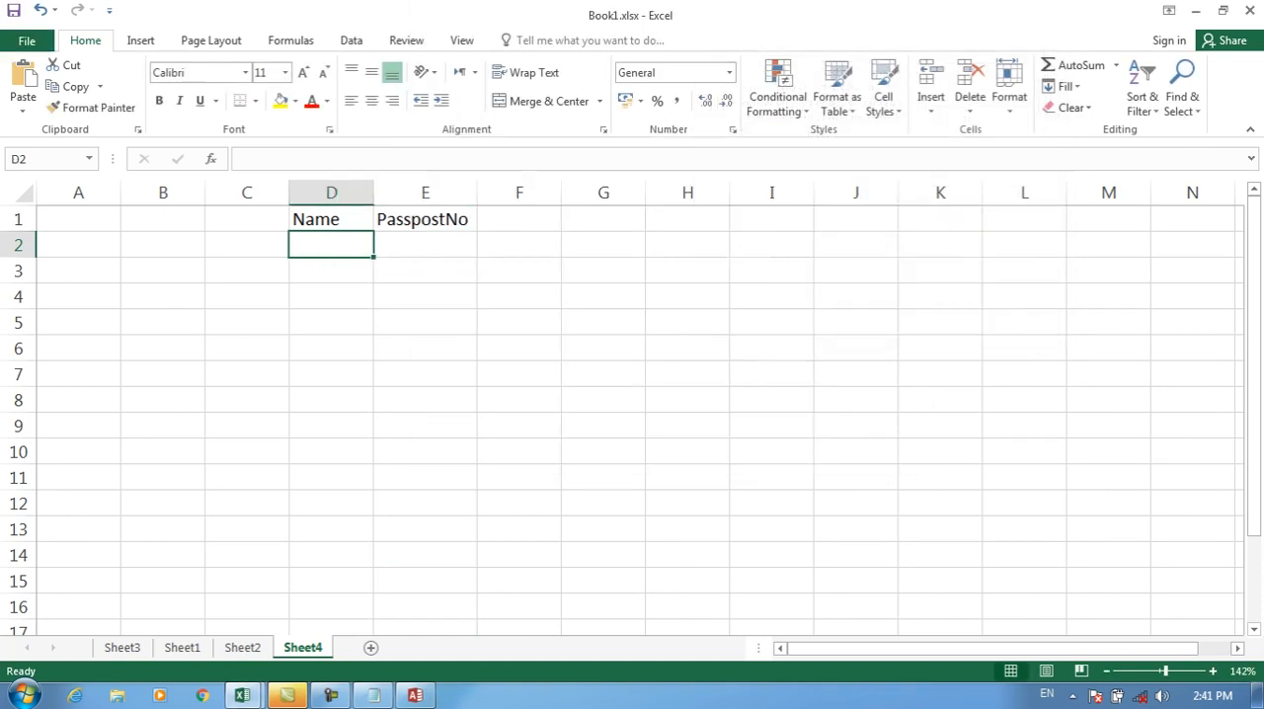
{"action": "type", "text": "Ahmad"}
{"action": "key", "text": "Return"}
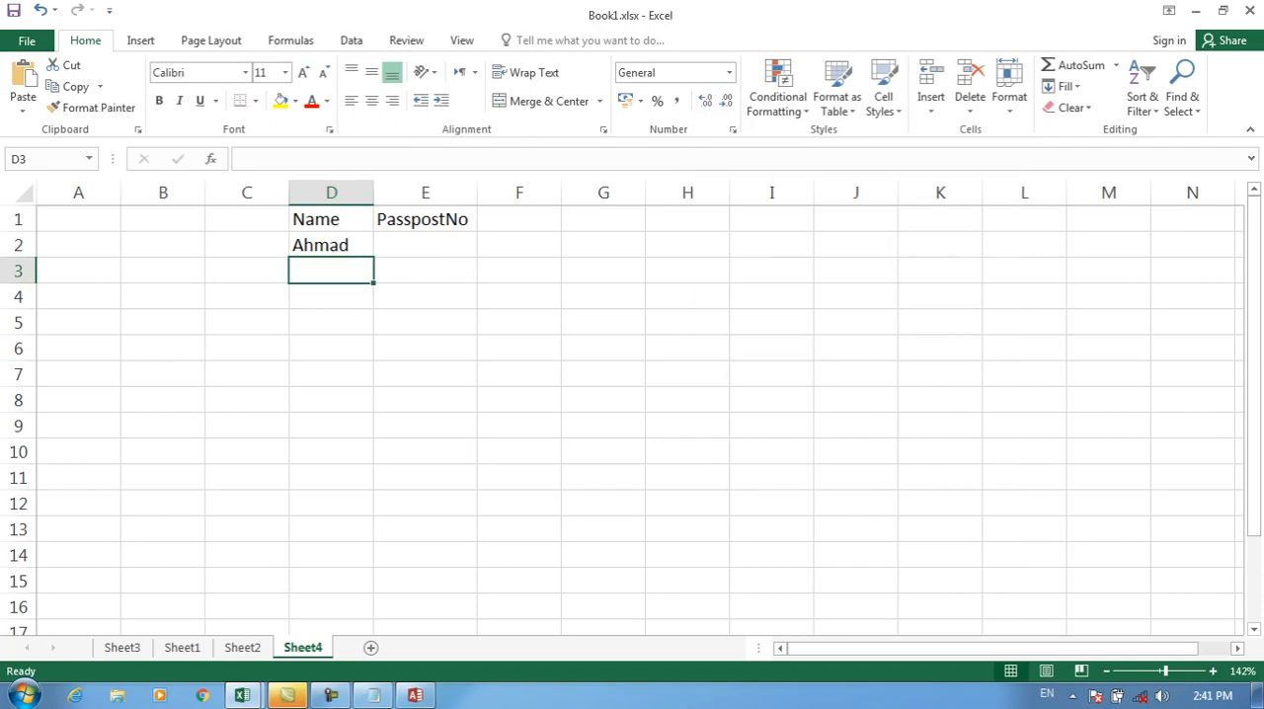
{"action": "type", "text": "Mujeeb"}
{"action": "key", "text": "Return"}
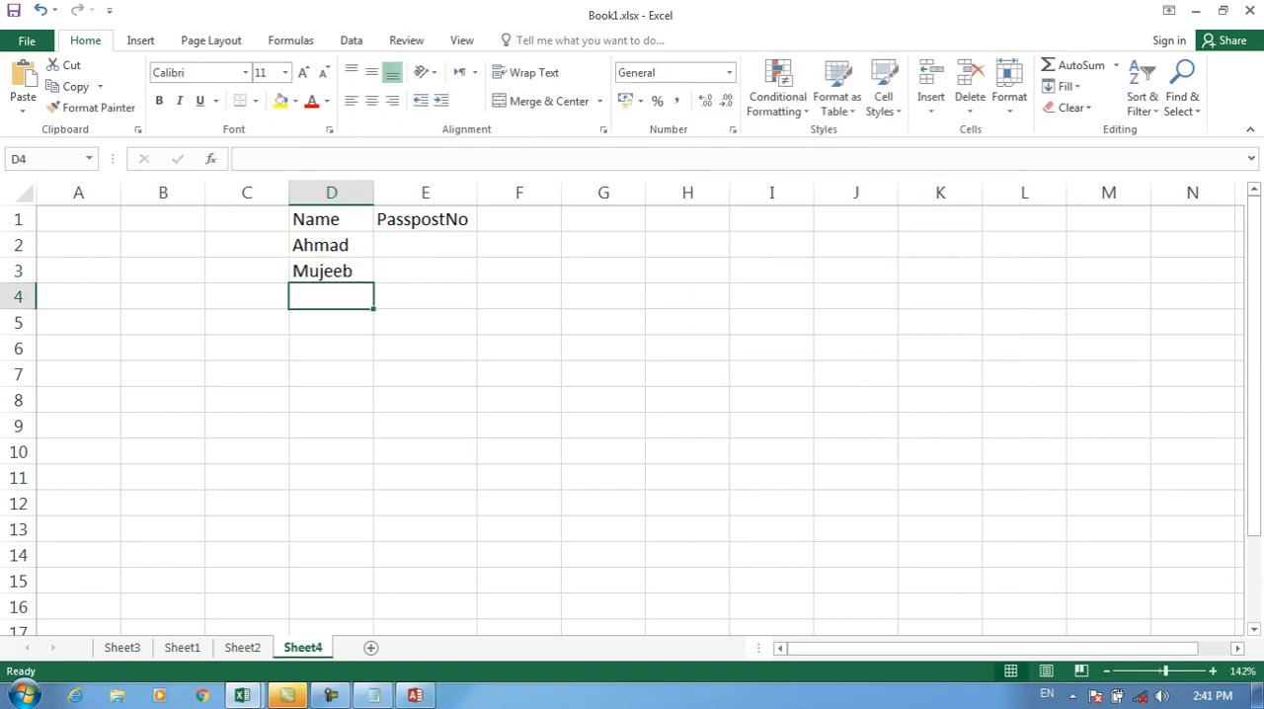
{"action": "type", "text": "3433"}
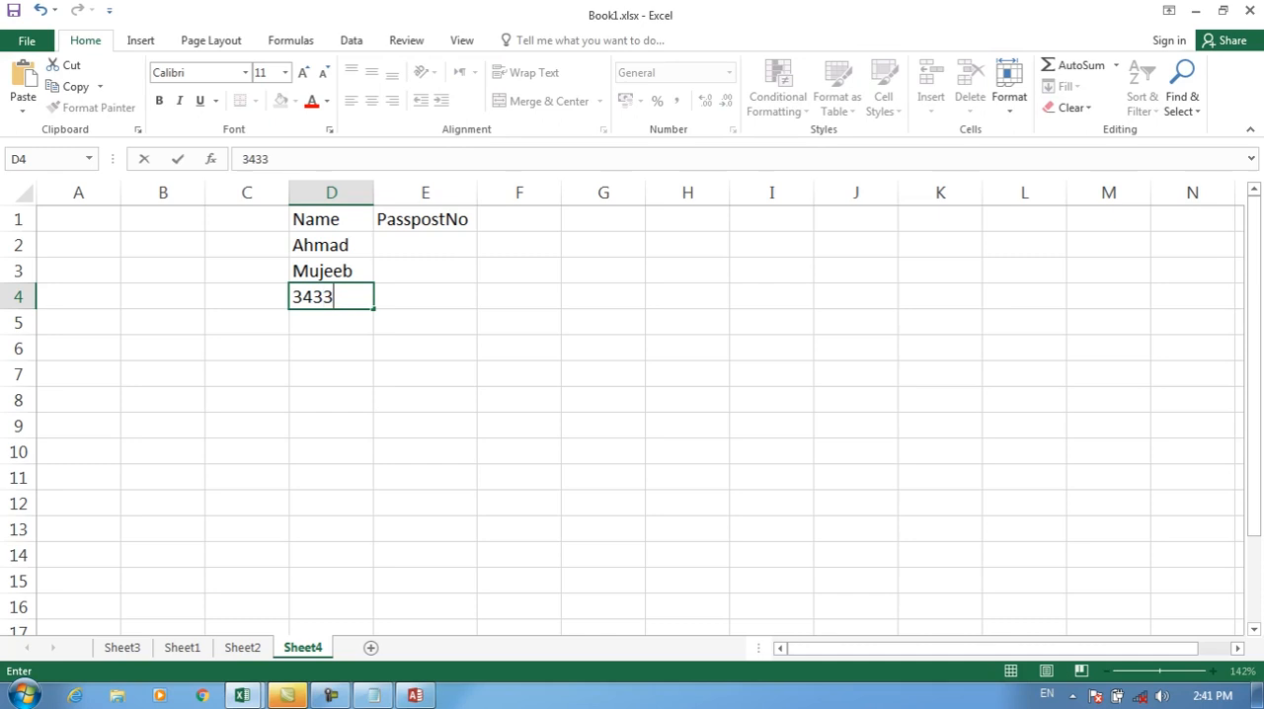
{"action": "key", "text": "Return"}
{"action": "left_click", "coordinate": [331, 296]}
{"action": "left_click_drag", "start_coordinate": [331, 245], "coordinate": [331, 322]}
{"action": "key", "text": "Delete"}
{"action": "left_click", "coordinate": [331, 297]}
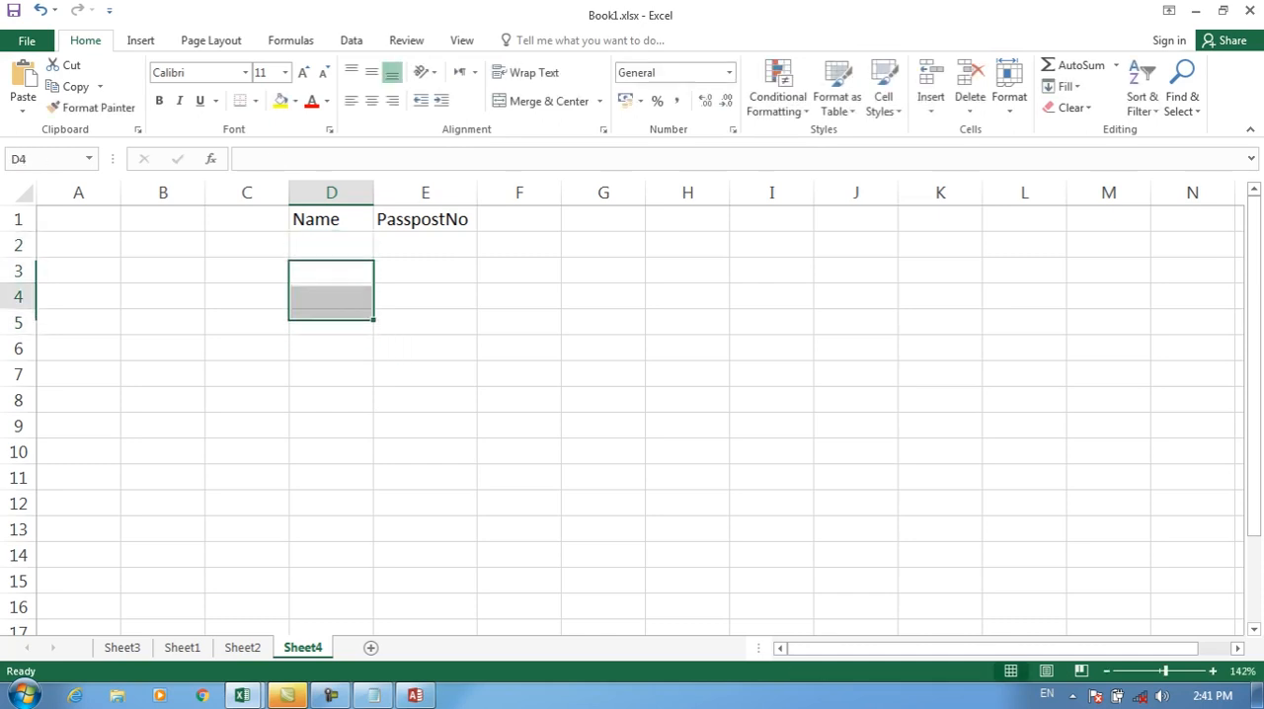
Step: Start a formula-based conditional formatting rule for D2 with the formula =isnumber($D$2
{"action": "left_click", "coordinate": [331, 245]}
{"action": "left_click", "coordinate": [778, 96]}
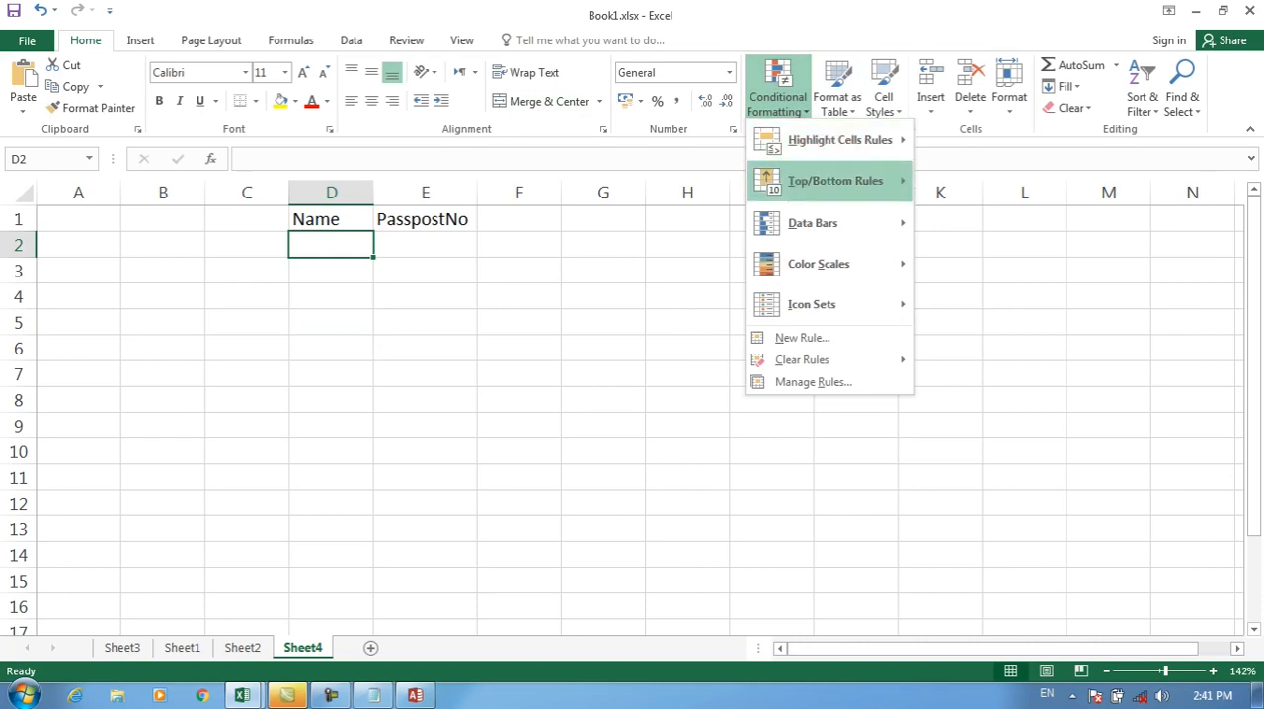
{"action": "left_click", "coordinate": [803, 337]}
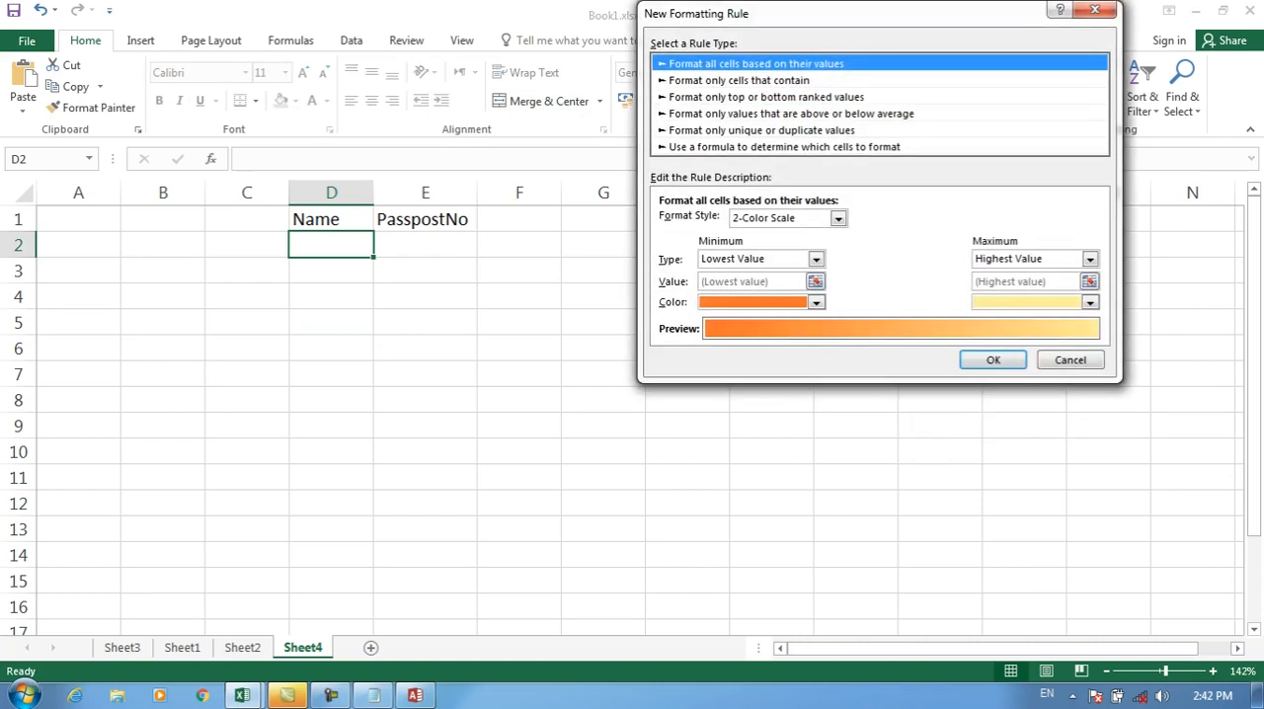
{"action": "left_click", "coordinate": [785, 148]}
{"action": "left_click", "coordinate": [790, 222]}
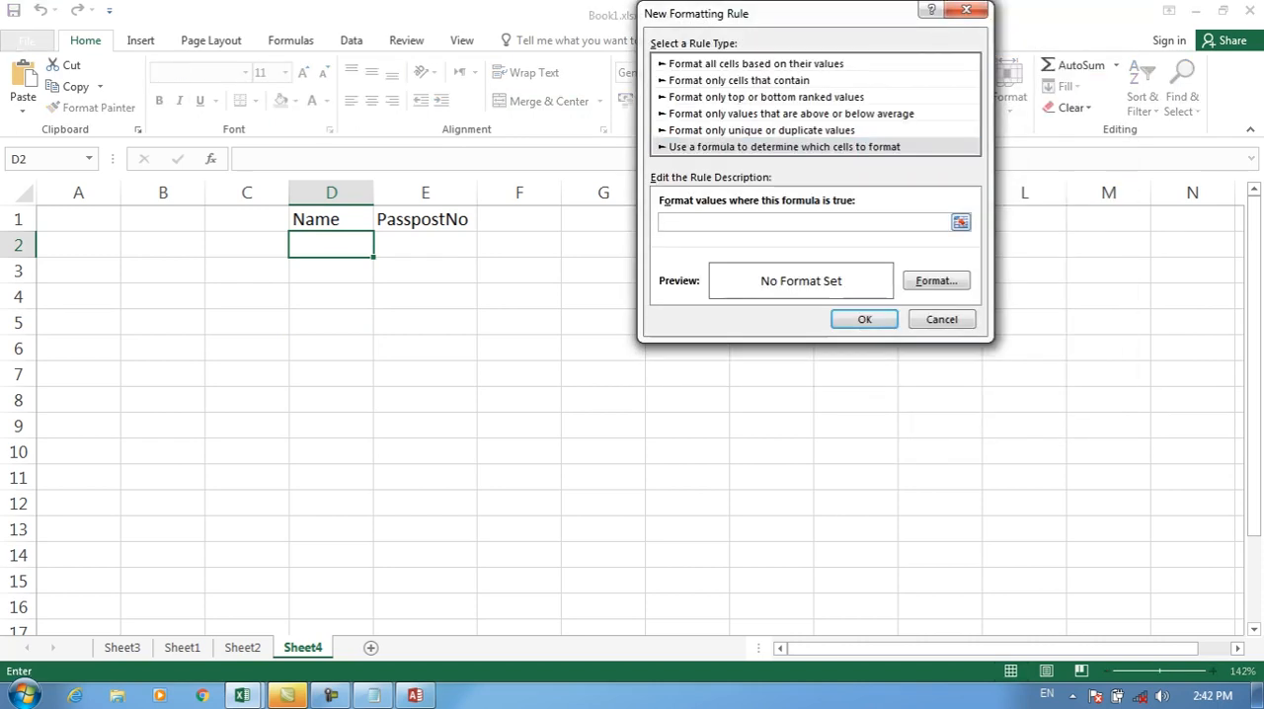
{"action": "type", "text": "=isnumber("}
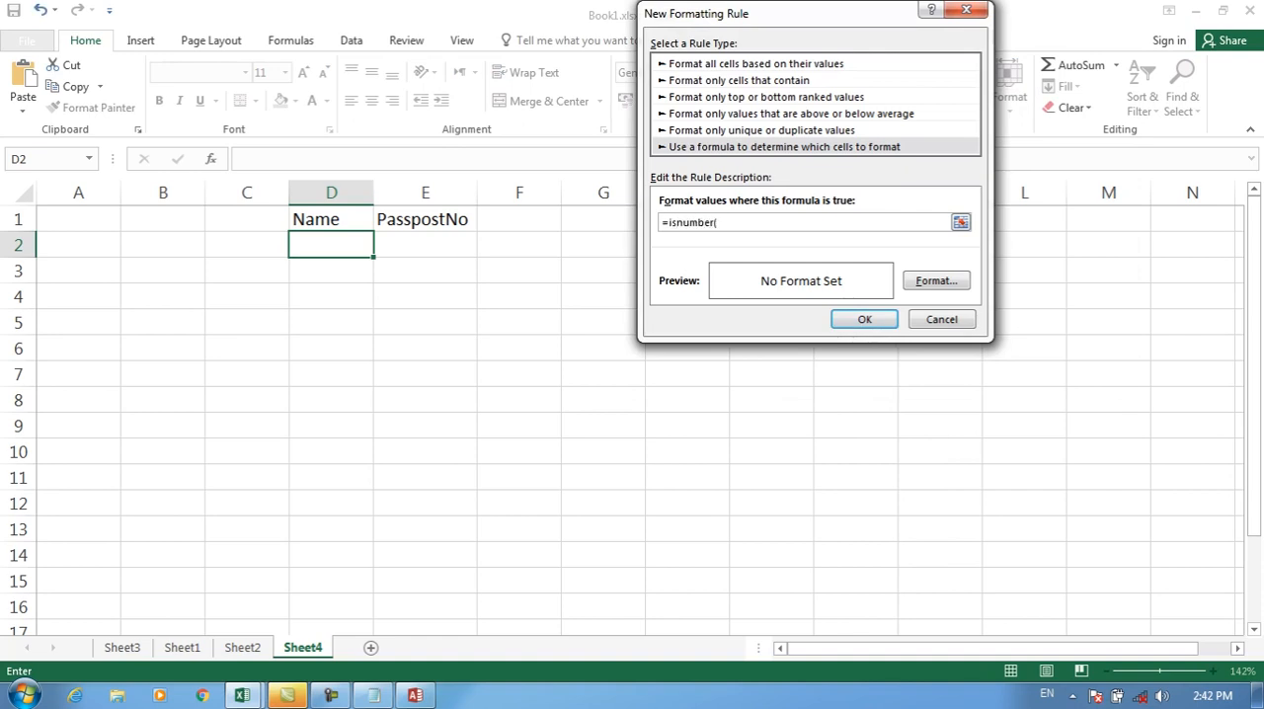
{"action": "mouse_move", "coordinate": [331, 245]}
{"action": "left_mouse_down"}
{"action": "mouse_move", "coordinate": [361, 326]}
{"action": "mouse_move", "coordinate": [465, 400]}
{"action": "mouse_move", "coordinate": [365, 316]}
{"action": "mouse_move", "coordinate": [334, 245]}
{"action": "left_mouse_up"}
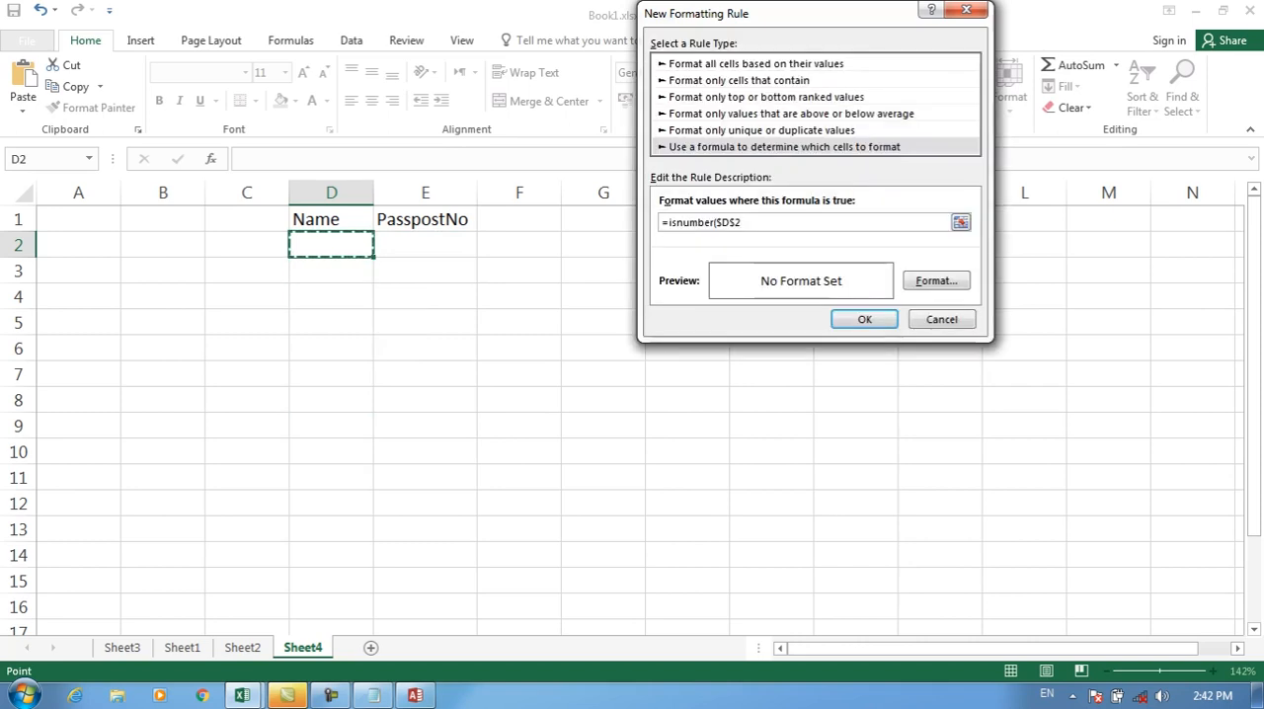
Step: Give the =isnumber rule for D2 a light blue fill and apply the rule
{"action": "left_click", "coordinate": [936, 281]}
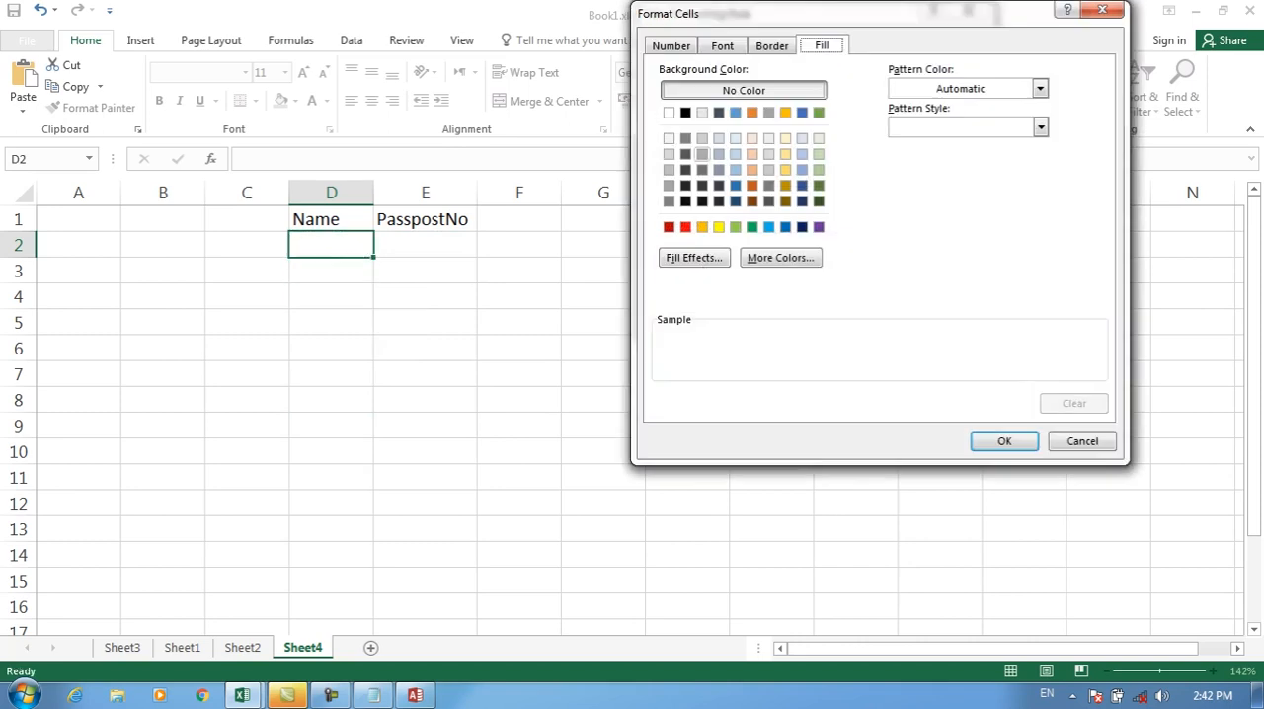
{"action": "left_click", "coordinate": [736, 170]}
{"action": "left_click", "coordinate": [1003, 440]}
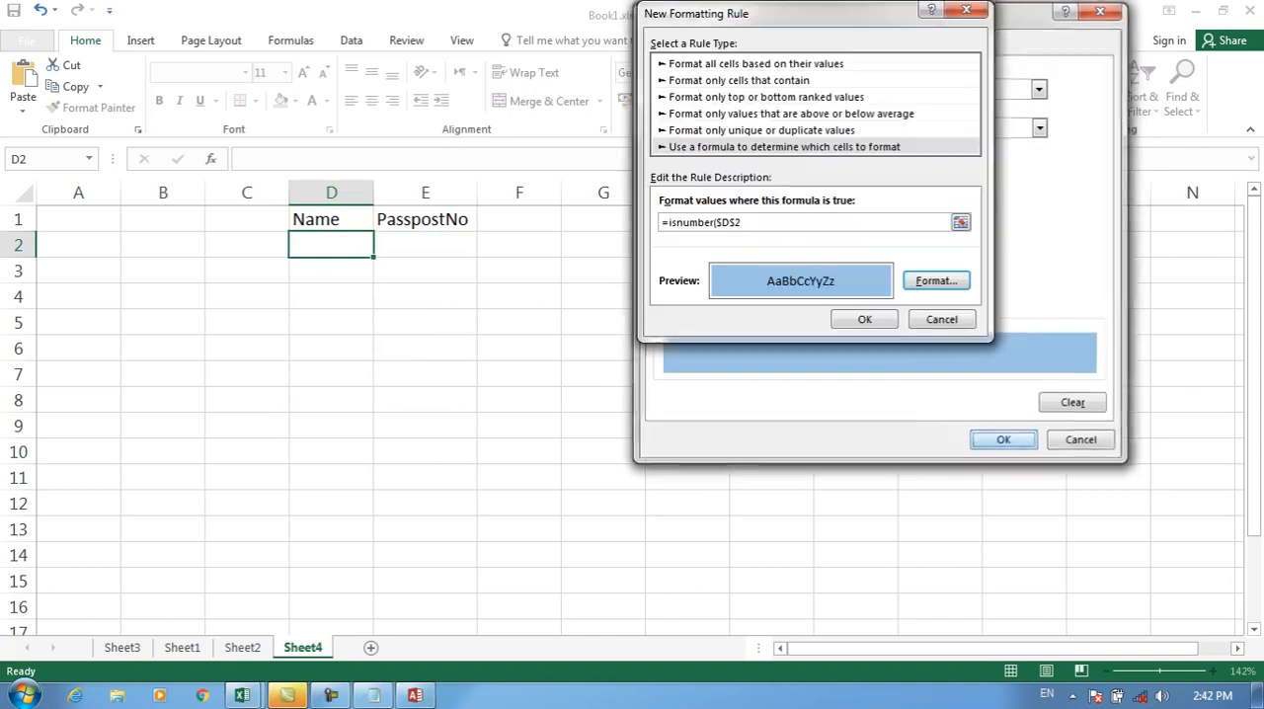
{"action": "left_click", "coordinate": [866, 319]}
Step: Start a formula-based conditional formatting rule for E2 with the formula istext($E$2
{"action": "left_click", "coordinate": [425, 245]}
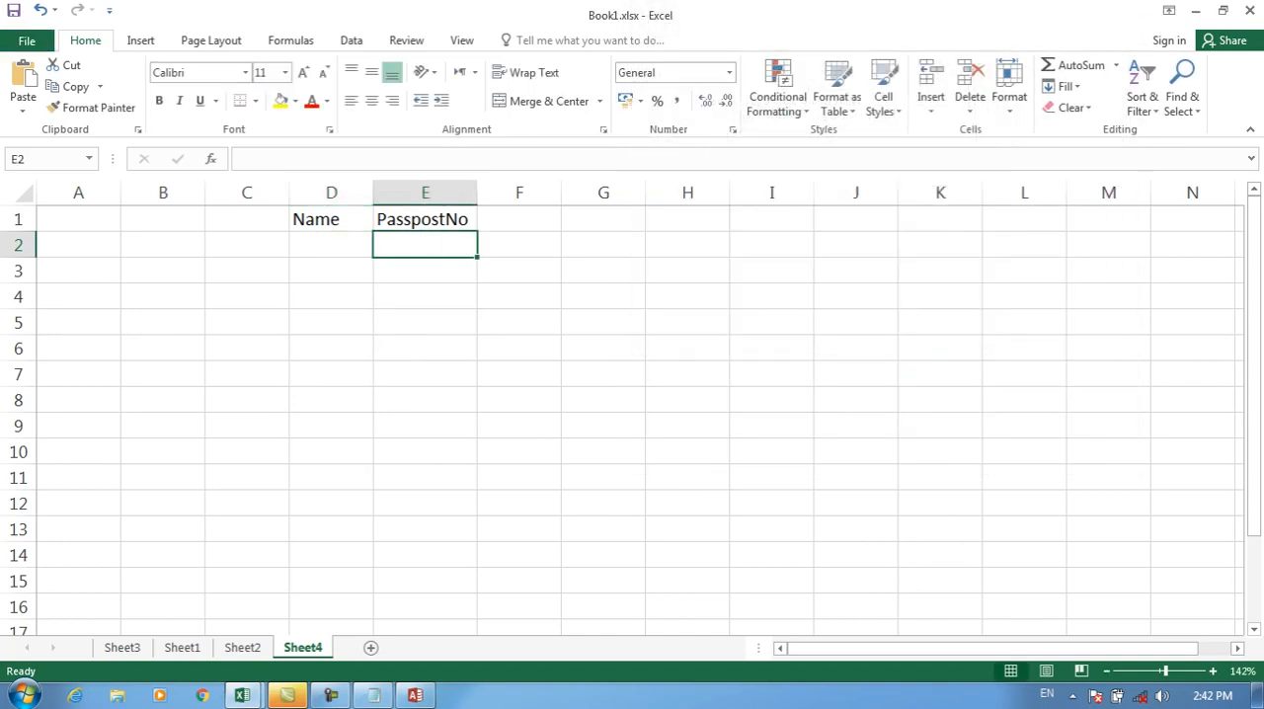
{"action": "left_click", "coordinate": [778, 97]}
{"action": "left_click", "coordinate": [802, 338]}
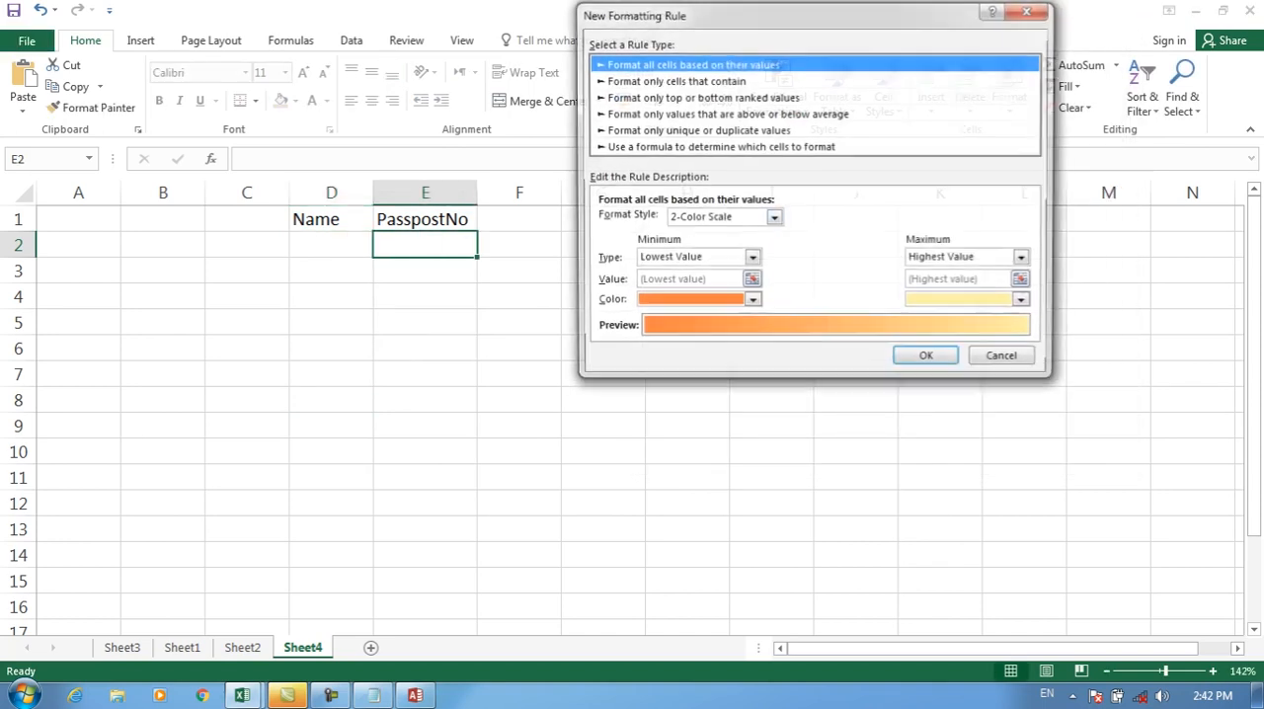
{"action": "left_click", "coordinate": [719, 147]}
{"action": "left_click", "coordinate": [739, 222]}
{"action": "type", "text": "istext("}
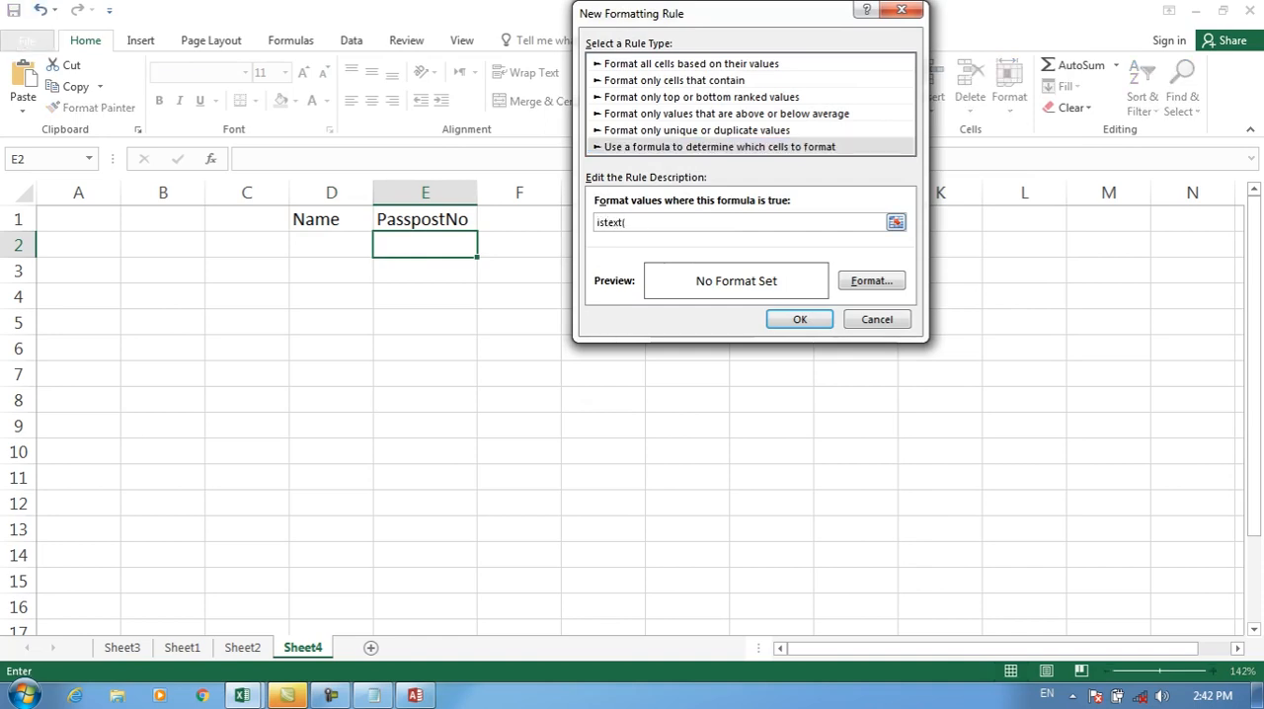
{"action": "left_click", "coordinate": [424, 244]}
Step: Give the istext rule for E2 a yellow fill and apply the rule
{"action": "left_click", "coordinate": [871, 281]}
{"action": "left_click", "coordinate": [737, 226]}
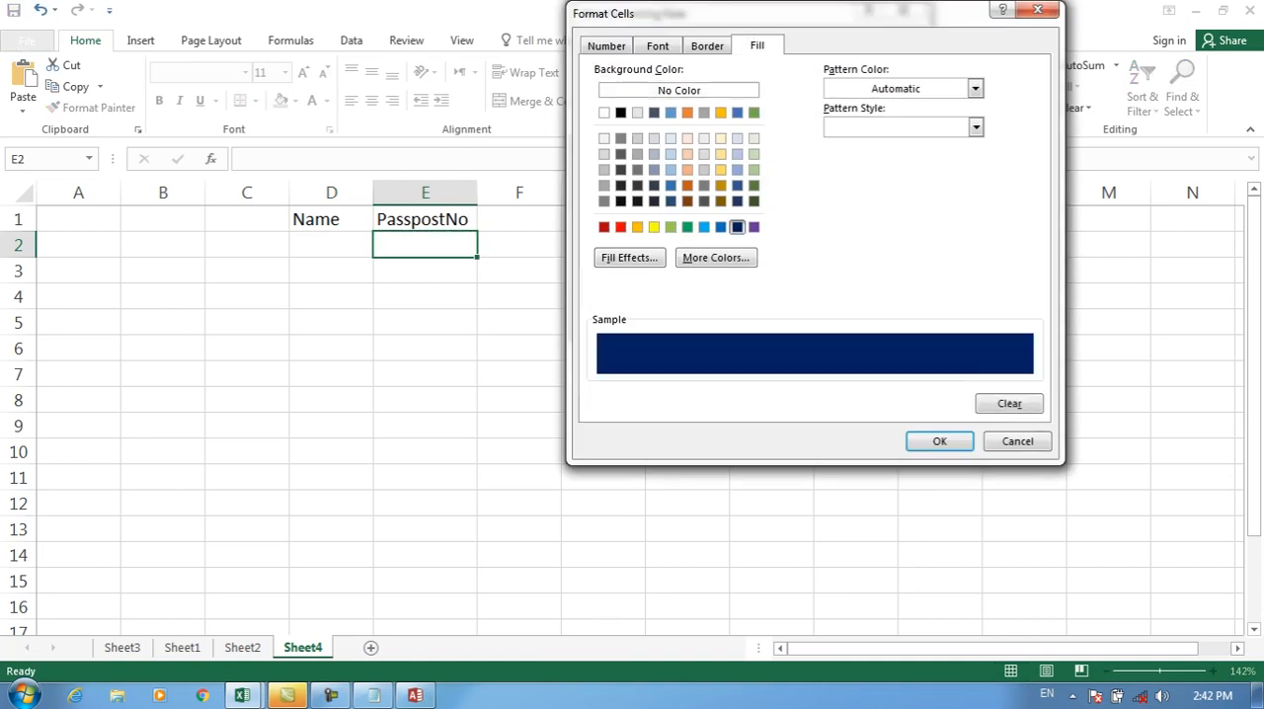
{"action": "left_click", "coordinate": [654, 227]}
{"action": "left_click", "coordinate": [940, 441]}
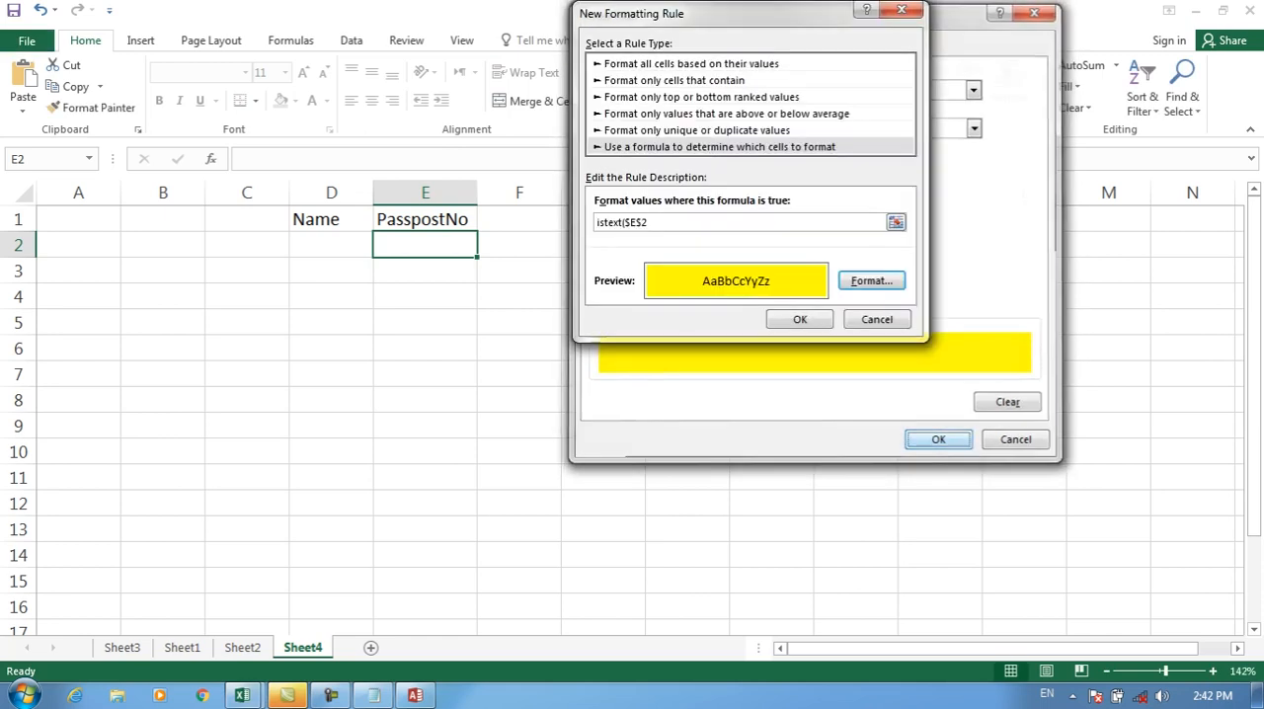
{"action": "left_click", "coordinate": [800, 320]}
Step: Test the rule in D2 by entering a sample person's name and replacing it with 345
{"action": "left_click", "coordinate": [331, 245]}
{"action": "type", "text": "Ahm"}
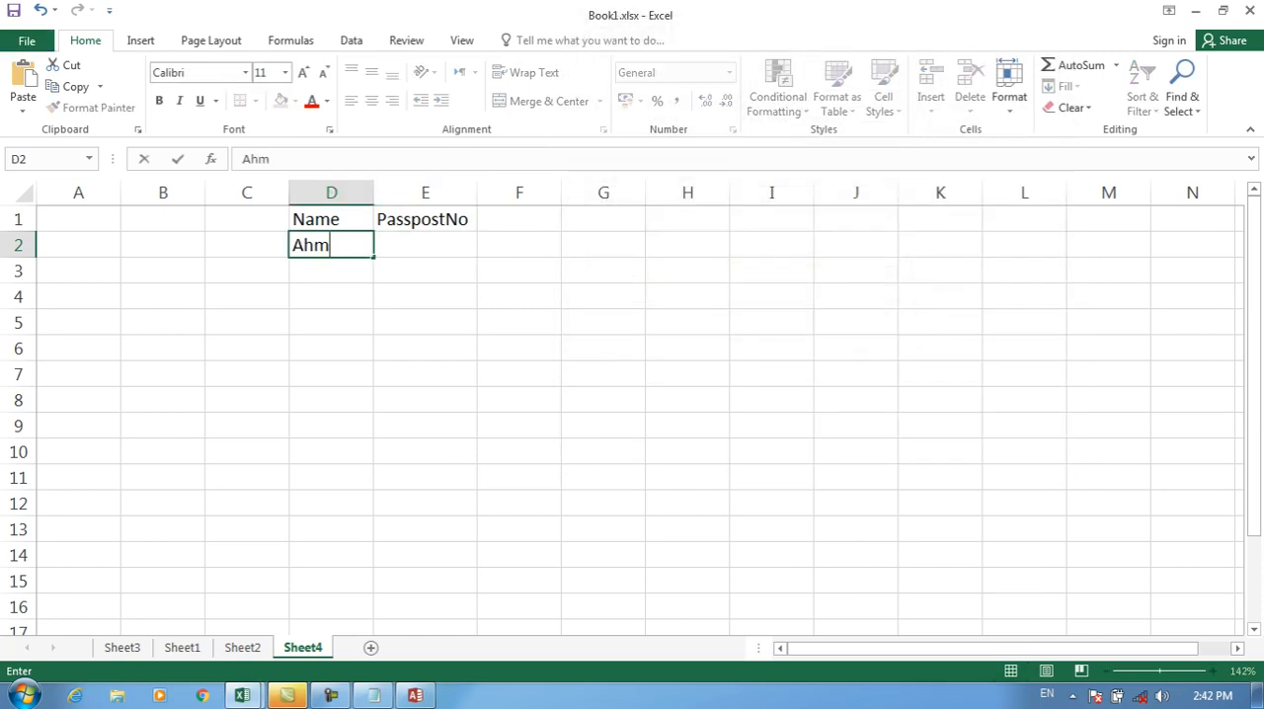
{"action": "type", "text": "ad"}
{"action": "key", "text": "Return"}
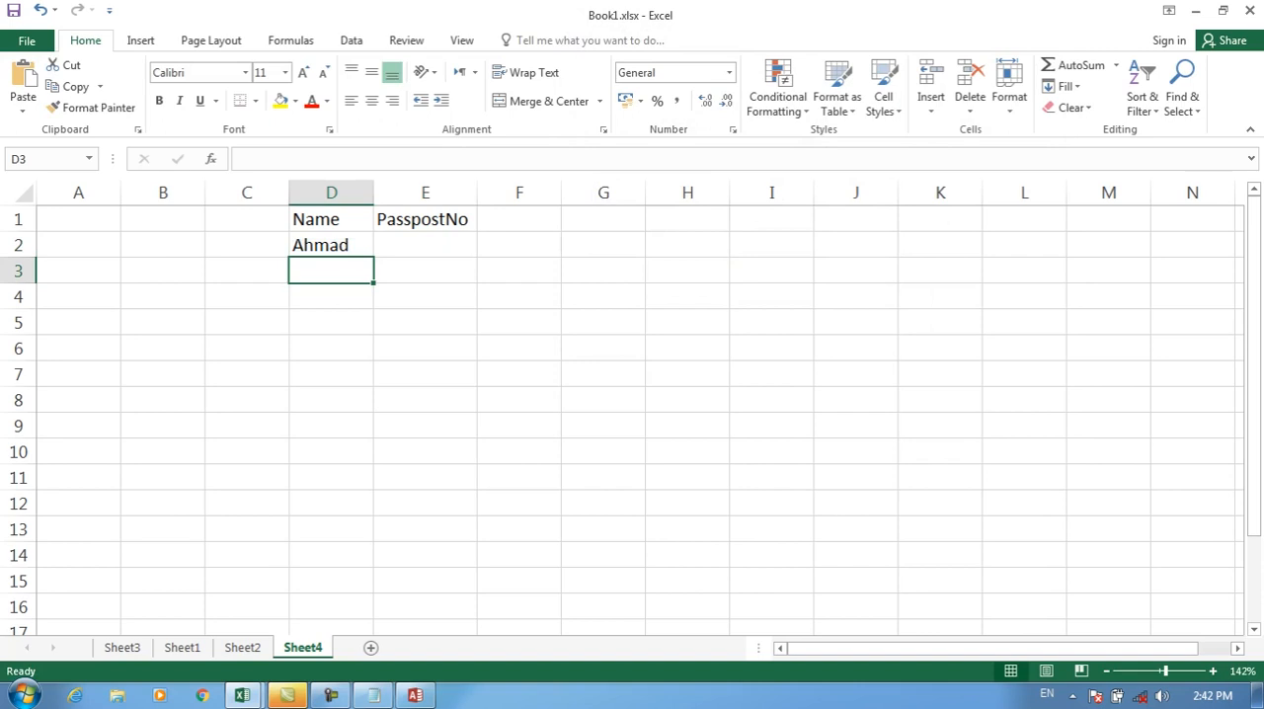
{"action": "key", "text": "Up"}
{"action": "type", "text": "345"}
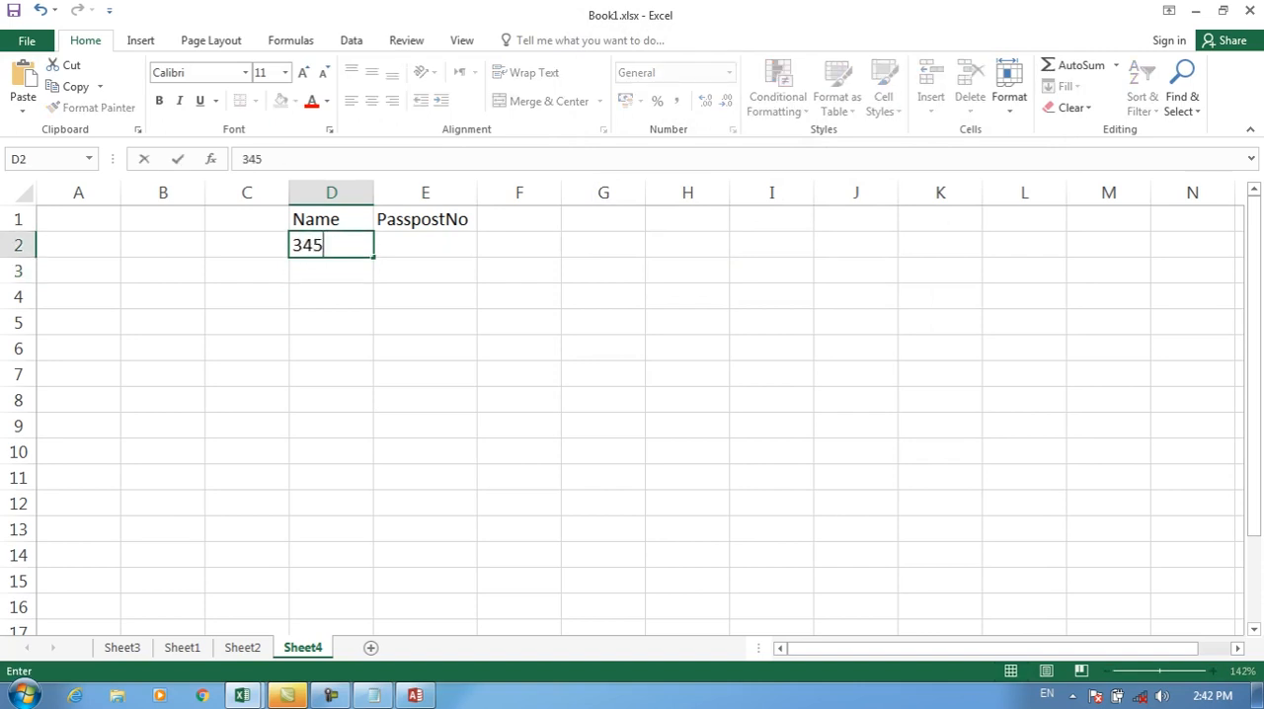
{"action": "key", "text": "Return"}
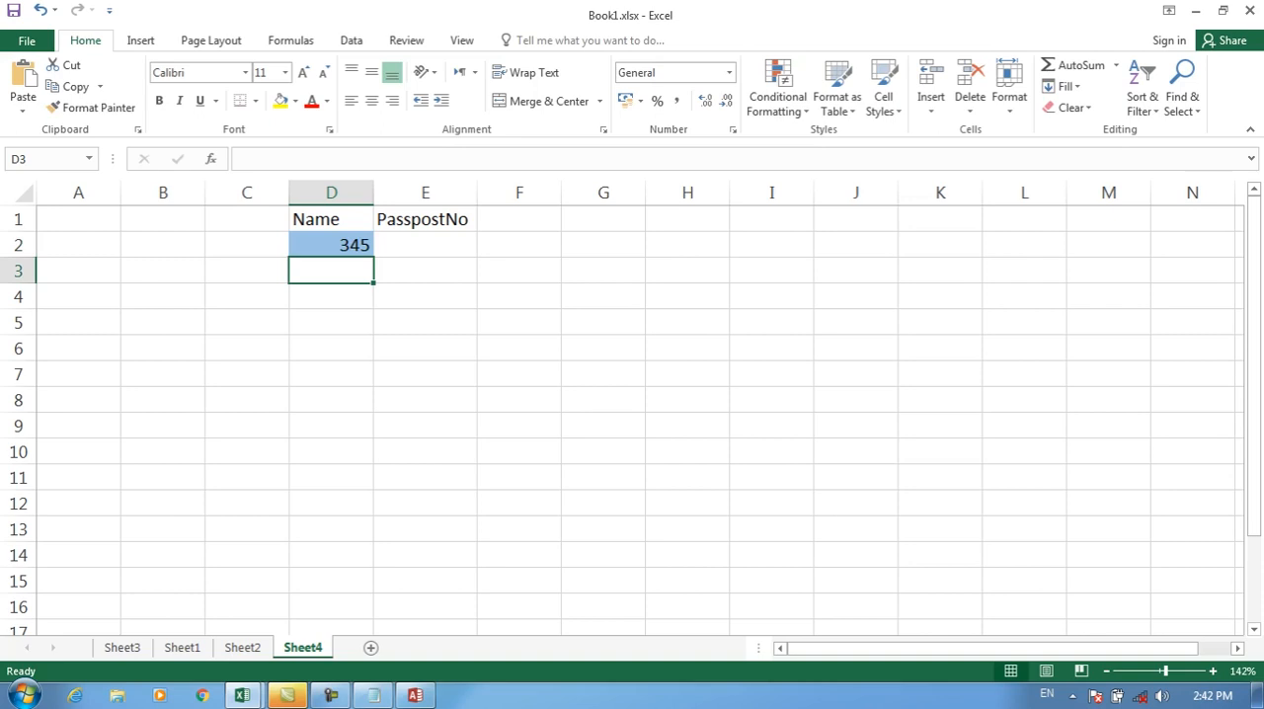
Step: Enter the function names istext in H2 and isnumber in H3
{"action": "key", "text": "Up"}
{"action": "key", "text": "Right"}
{"action": "key", "text": "Right"}
{"action": "key", "text": "Right"}
{"action": "key", "text": "Right"}
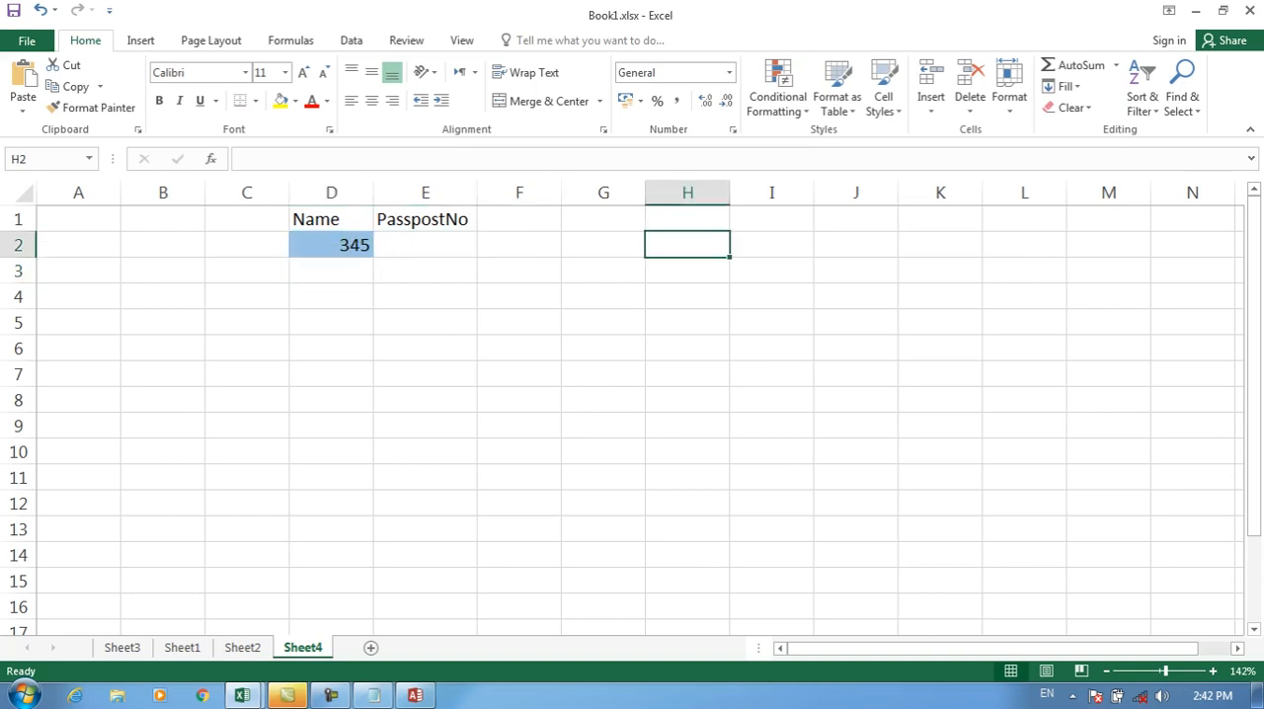
{"action": "type", "text": "istext"}
{"action": "key", "text": "Return"}
{"action": "type", "text": "isnum"}
{"action": "key", "text": "BackSpace"}
{"action": "type", "text": "umber"}
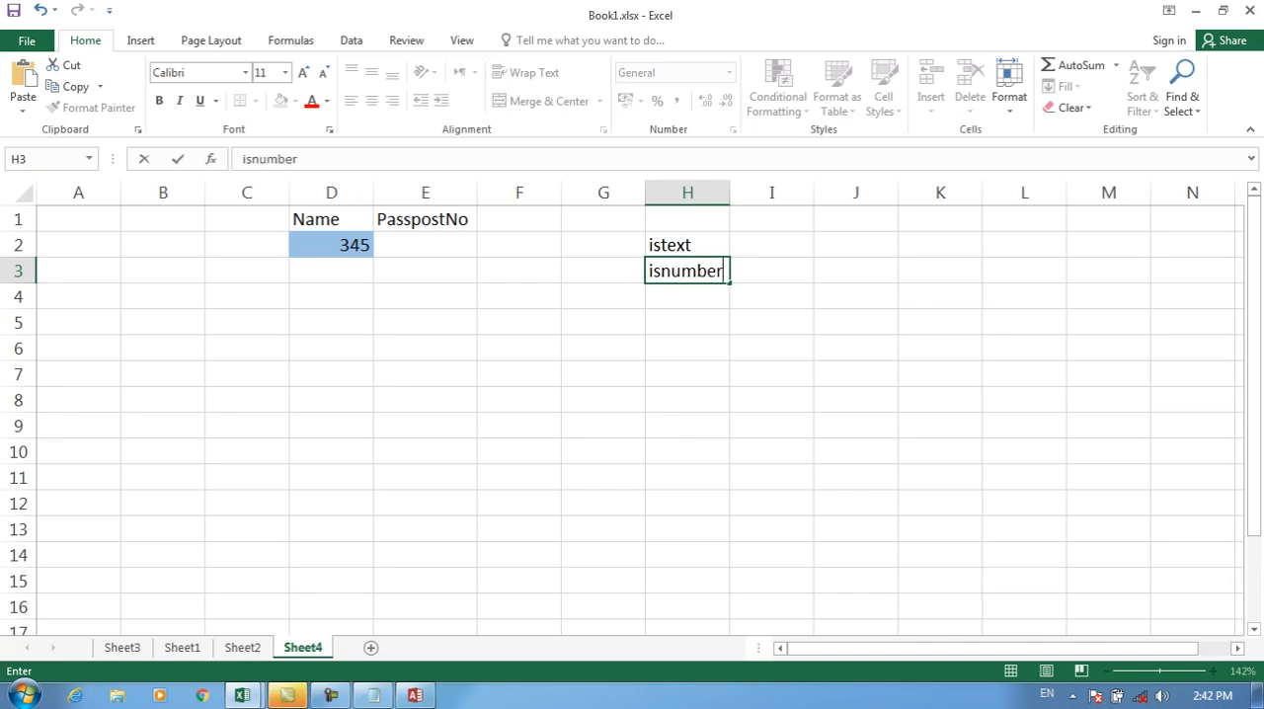
{"action": "key", "text": "Up"}
{"action": "key", "text": "Right"}
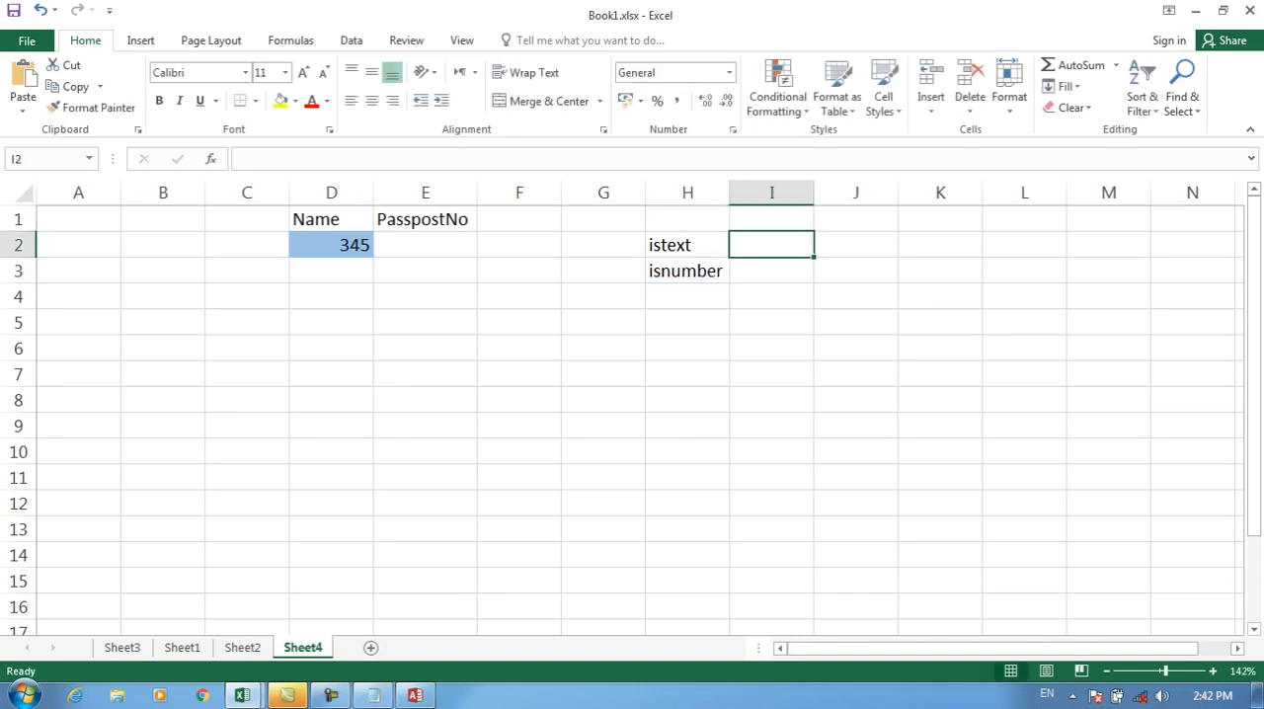
{"action": "left_click_drag", "start_coordinate": [331, 245], "coordinate": [331, 555]}
{"action": "left_click", "coordinate": [687, 270]}
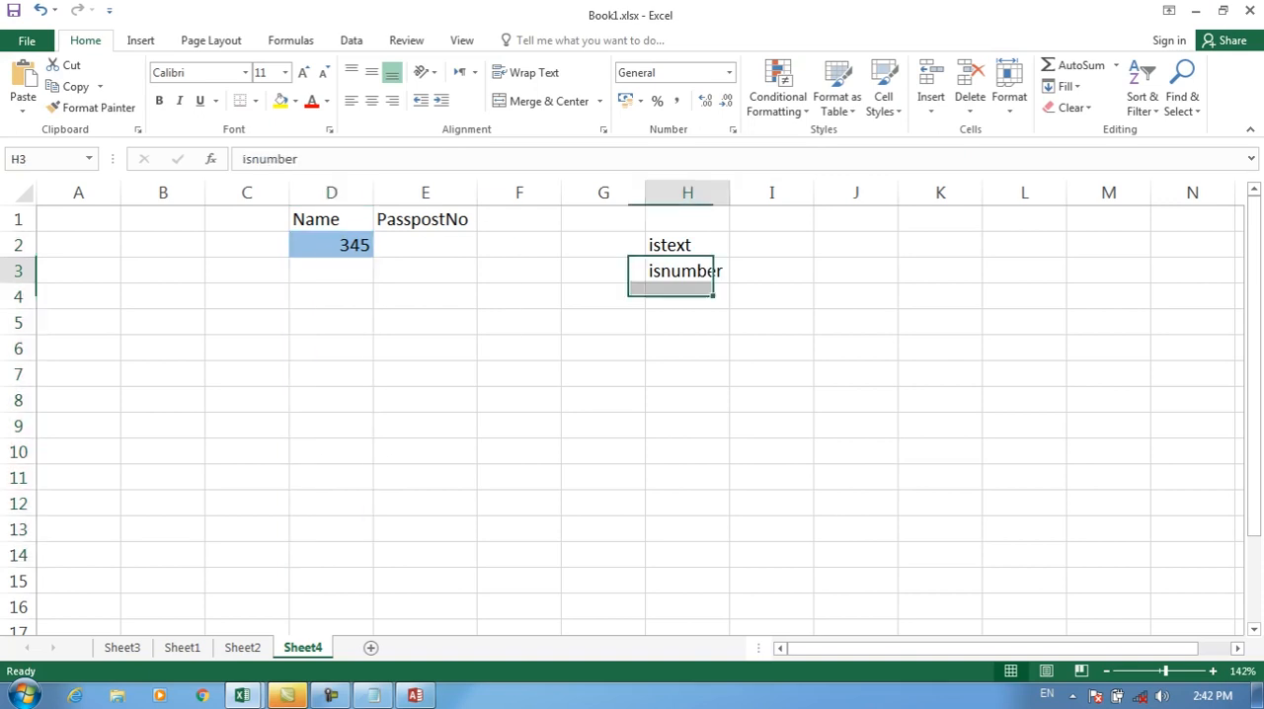
Step: Enter Format in I3 beside isnumber and format in I2 beside istext
{"action": "left_click", "coordinate": [772, 270]}
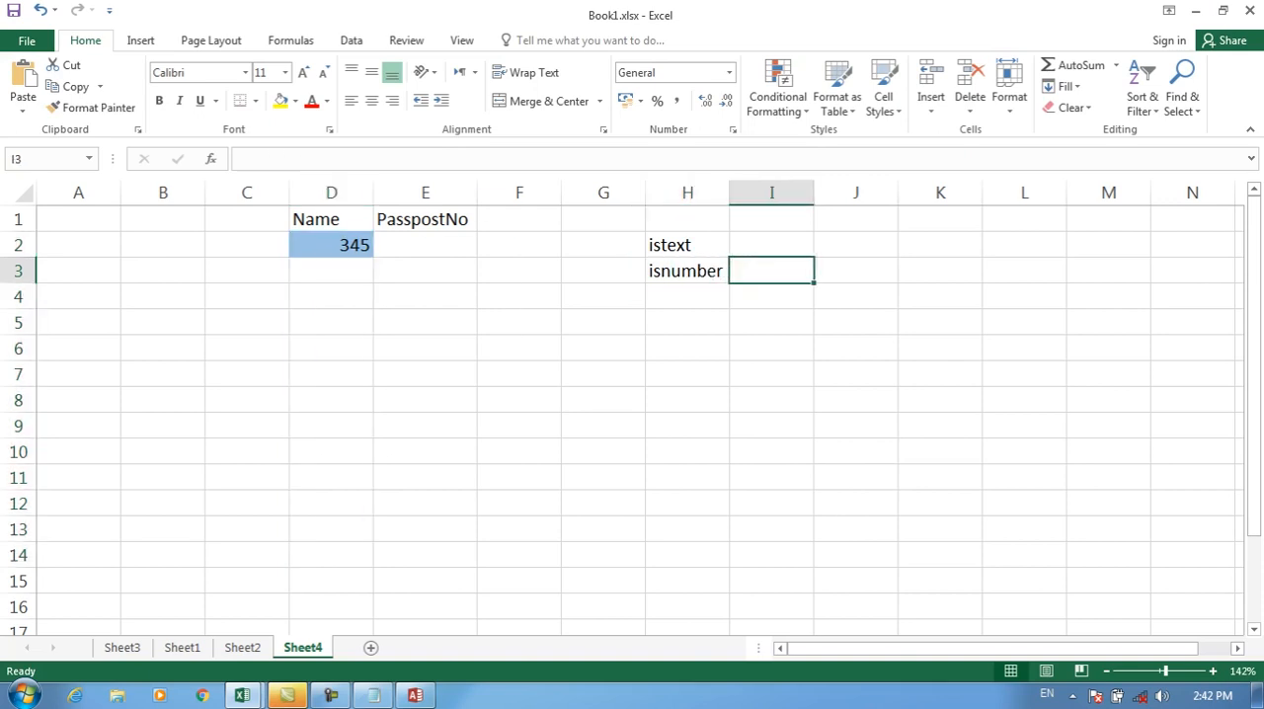
{"action": "type", "text": "Format"}
{"action": "key", "text": "Return"}
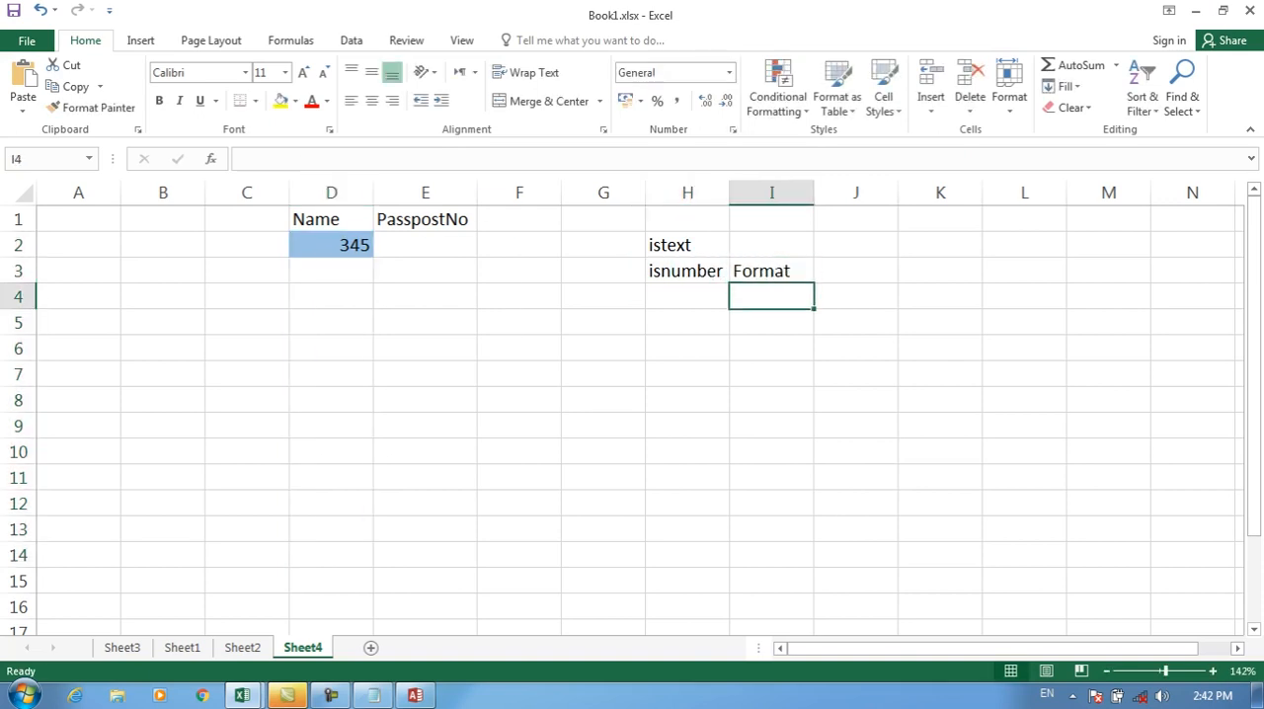
{"action": "left_click", "coordinate": [772, 245]}
{"action": "left_click_drag", "start_coordinate": [425, 245], "coordinate": [426, 555]}
{"action": "left_click", "coordinate": [771, 245]}
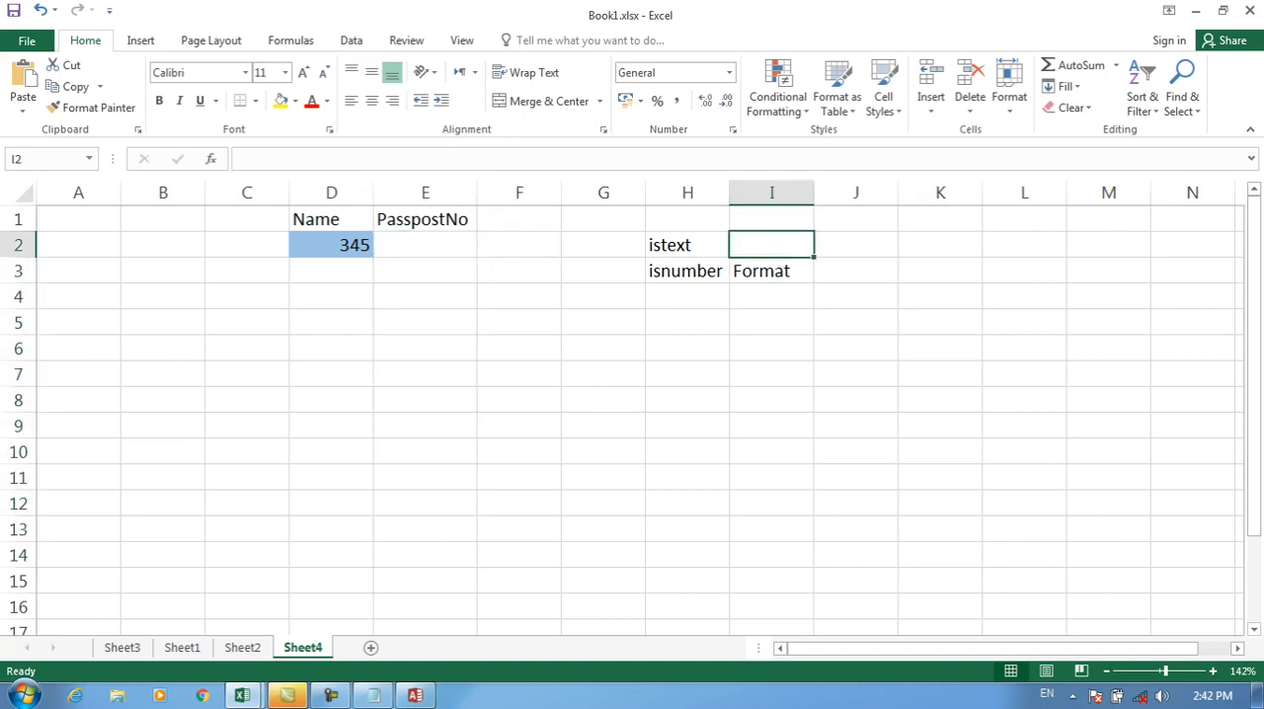
{"action": "type", "text": "format"}
{"action": "key", "text": "Return"}
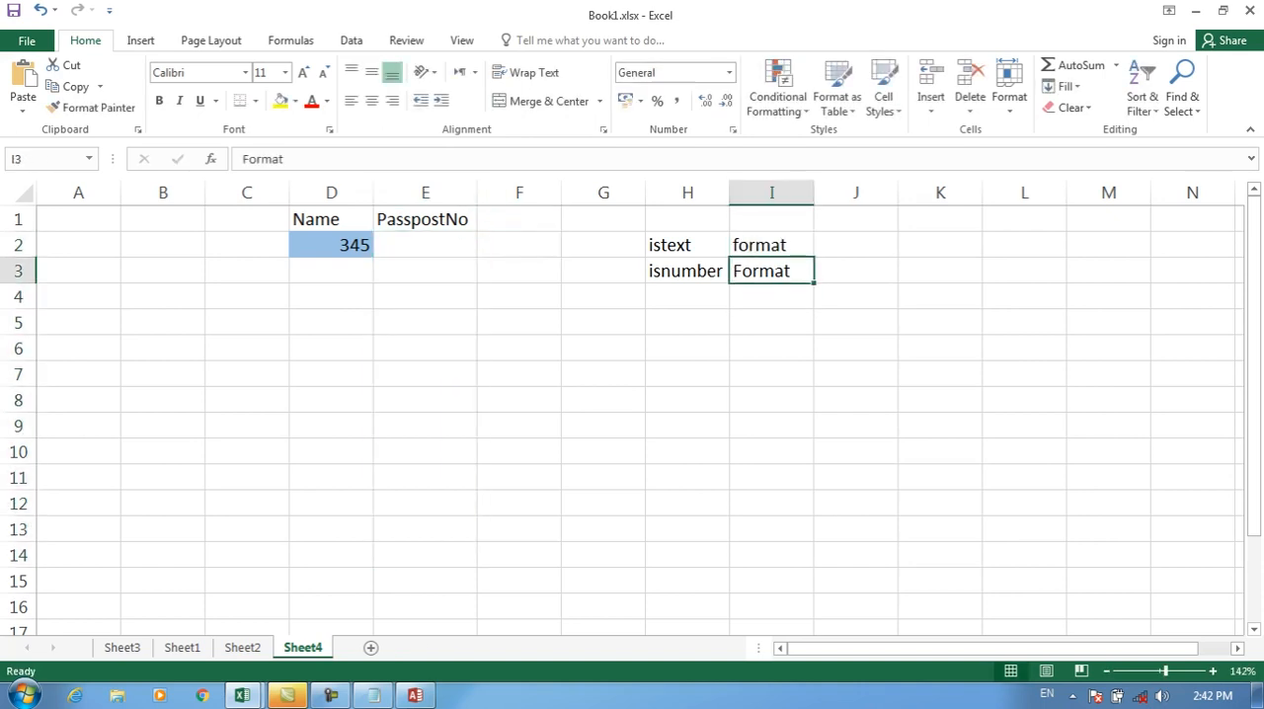
Step: Test E2 by entering 3455, replacing it with a sample person's name and clearing the cell
{"action": "left_click", "coordinate": [425, 245]}
{"action": "type", "text": "3455"}
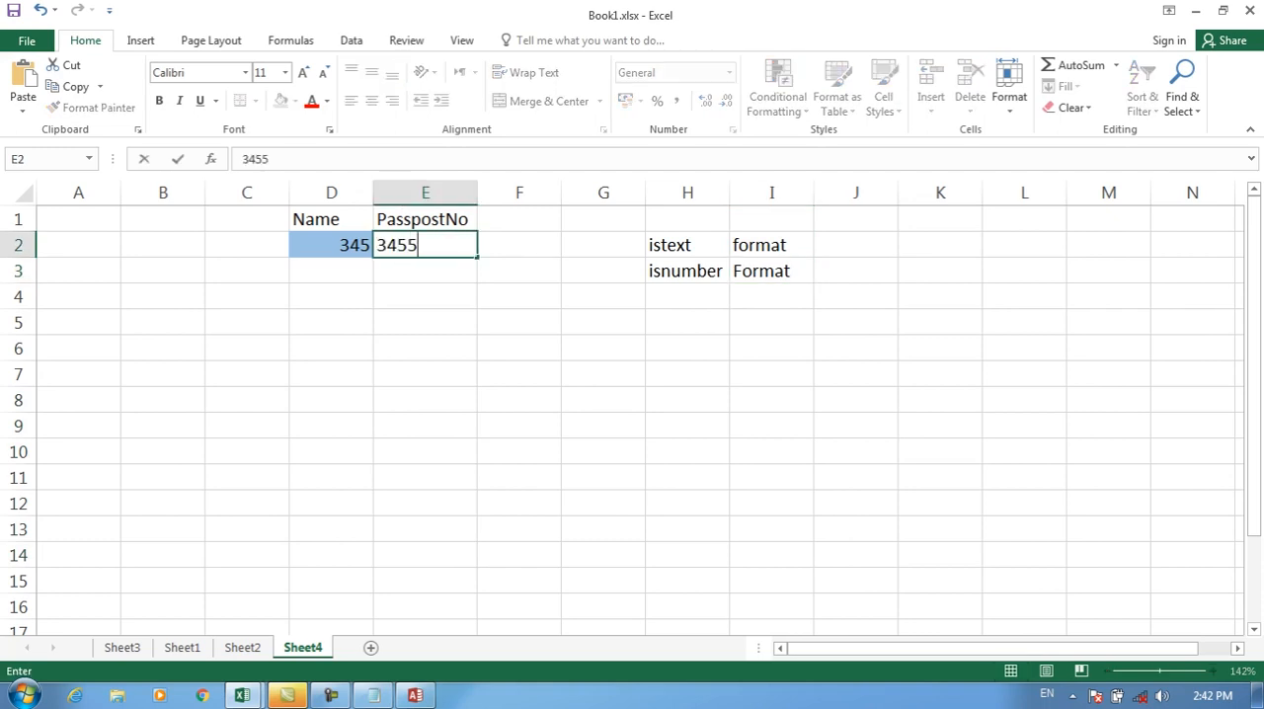
{"action": "key", "text": "Return"}
{"action": "left_click", "coordinate": [426, 245]}
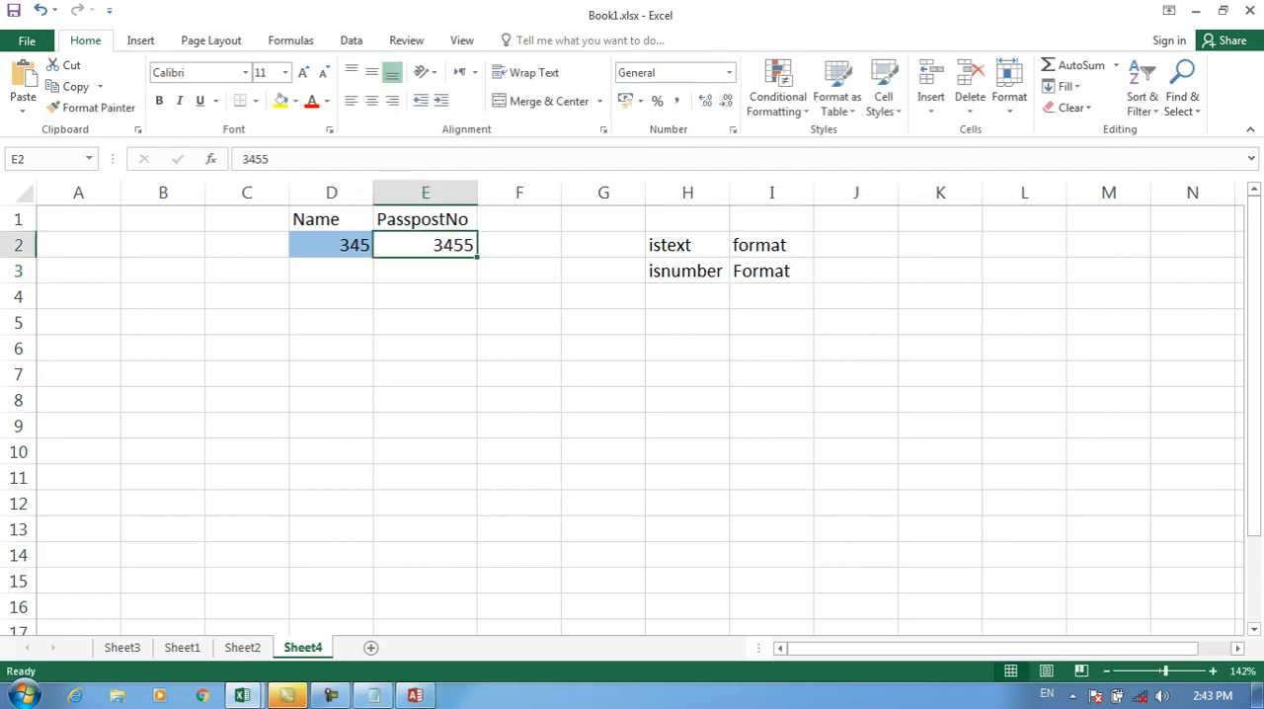
{"action": "type", "text": "khan"}
{"action": "key", "text": "Return"}
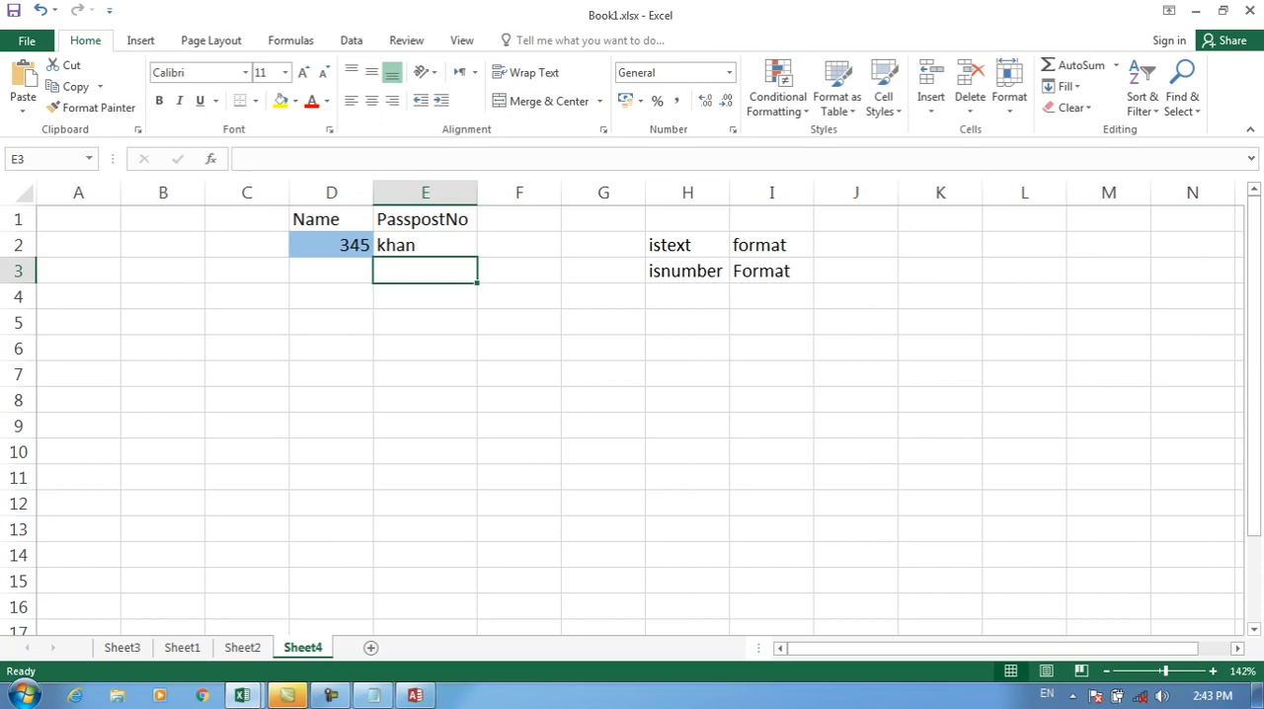
{"action": "key", "text": "Left"}
{"action": "key", "text": "Up"}
{"action": "key", "text": "Right"}
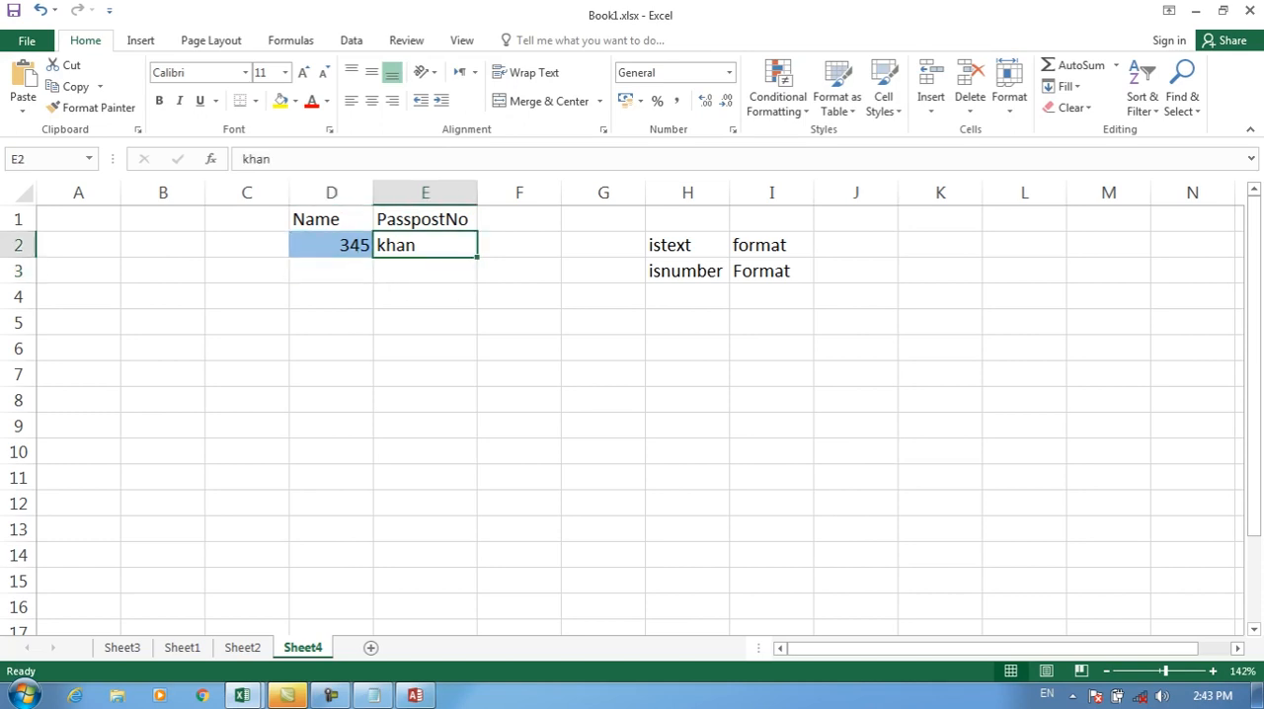
{"action": "key", "text": "Delete"}
{"action": "key", "text": "Down"}
{"action": "key", "text": "Up"}
Step: Start a new formula-based conditional formatting rule for E2 with the formula =istext($E$2
{"action": "left_click", "coordinate": [777, 89]}
{"action": "left_click", "coordinate": [795, 336]}
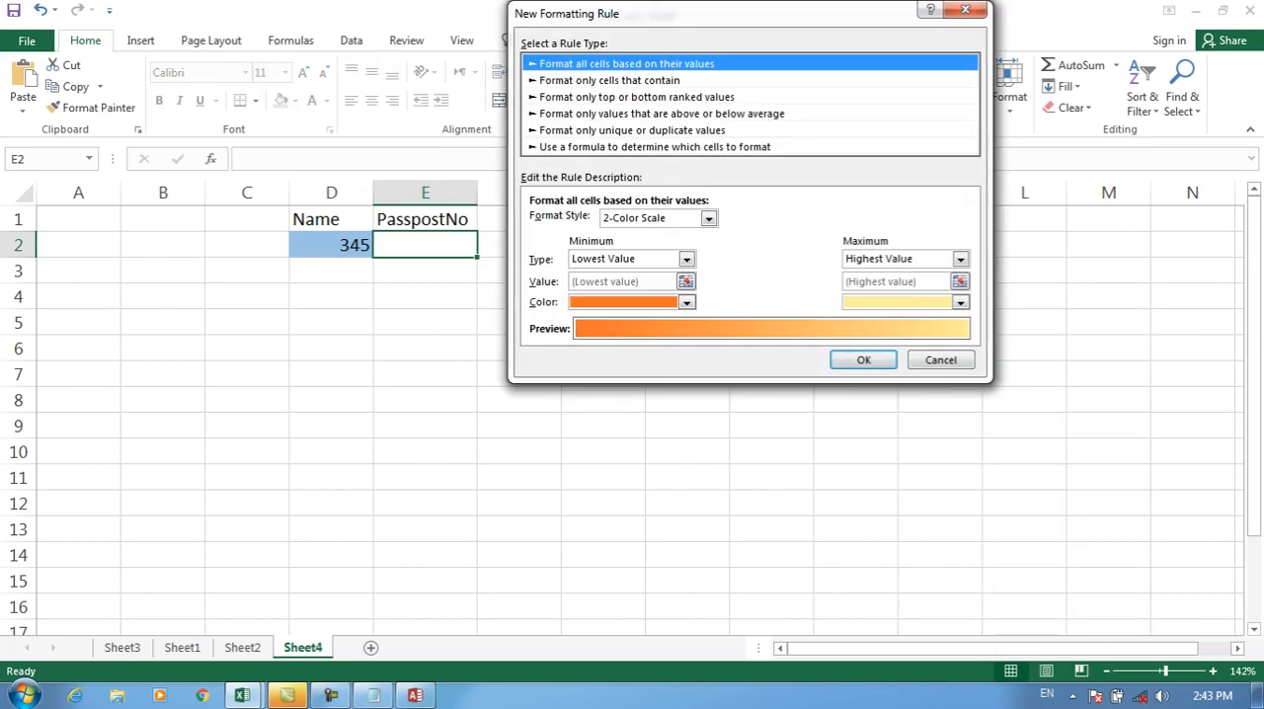
{"action": "left_click", "coordinate": [655, 147]}
{"action": "left_click", "coordinate": [642, 222]}
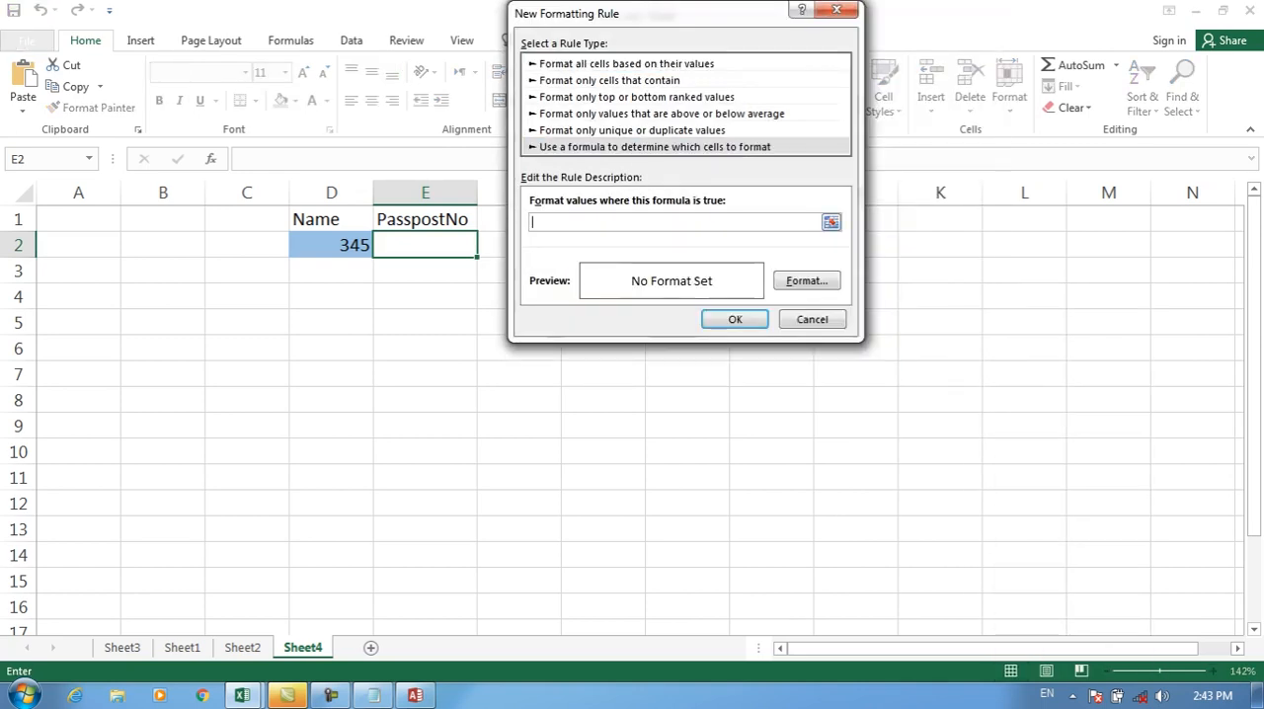
{"action": "type", "text": "=istext("}
{"action": "left_click", "coordinate": [425, 245]}
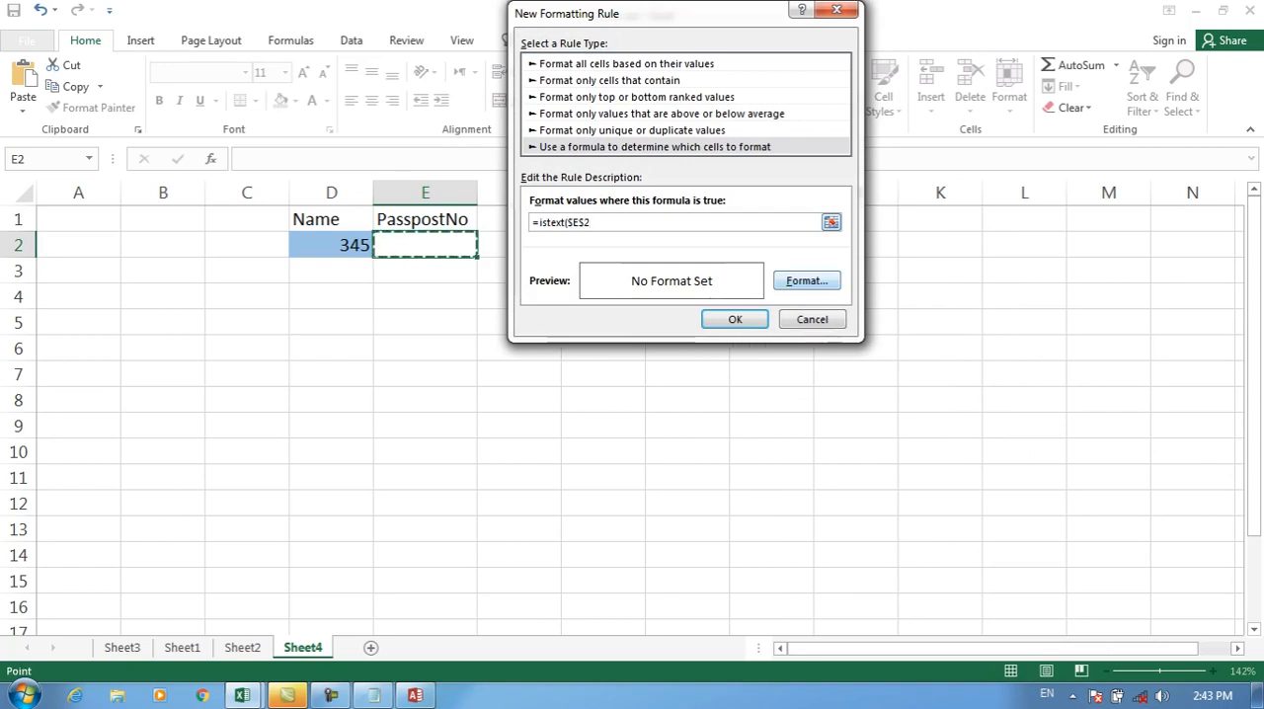
Step: Give the E2 rule a dark gold fill, apply it, and test it by entering a sample person's name in E2
{"action": "left_click", "coordinate": [807, 281]}
{"action": "left_click", "coordinate": [656, 185]}
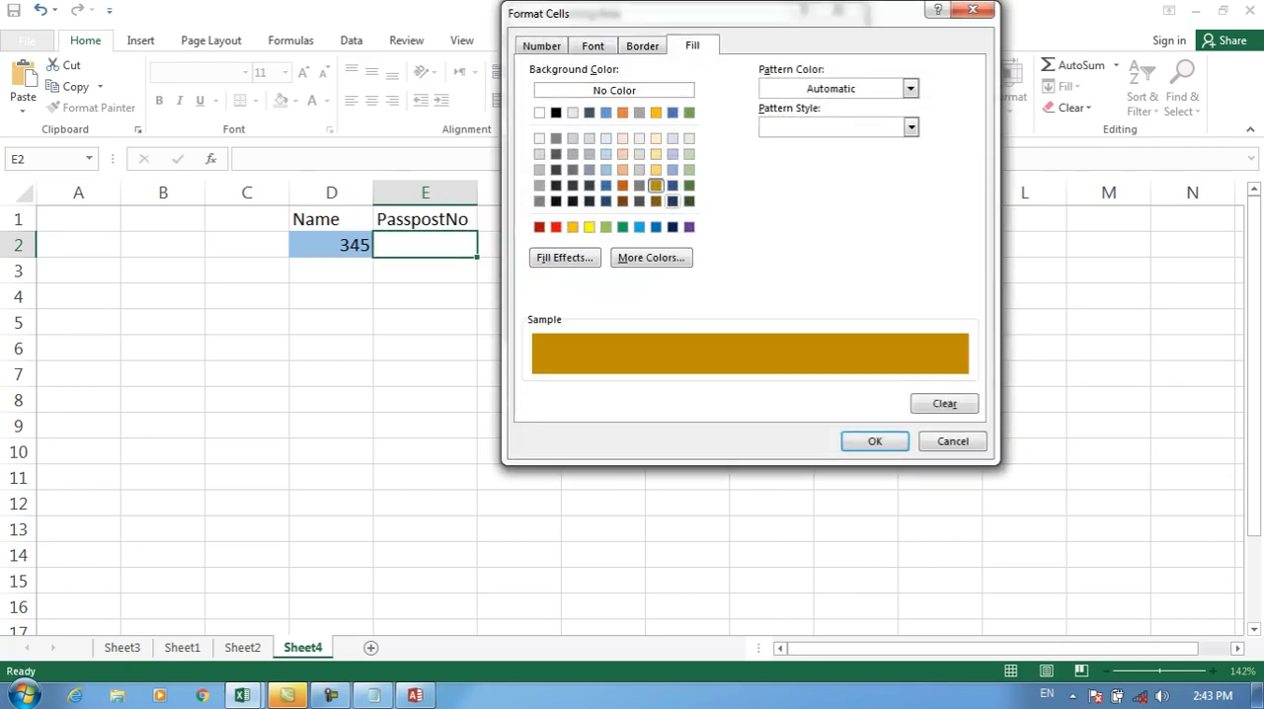
{"action": "left_click", "coordinate": [875, 441]}
{"action": "key", "text": "Return"}
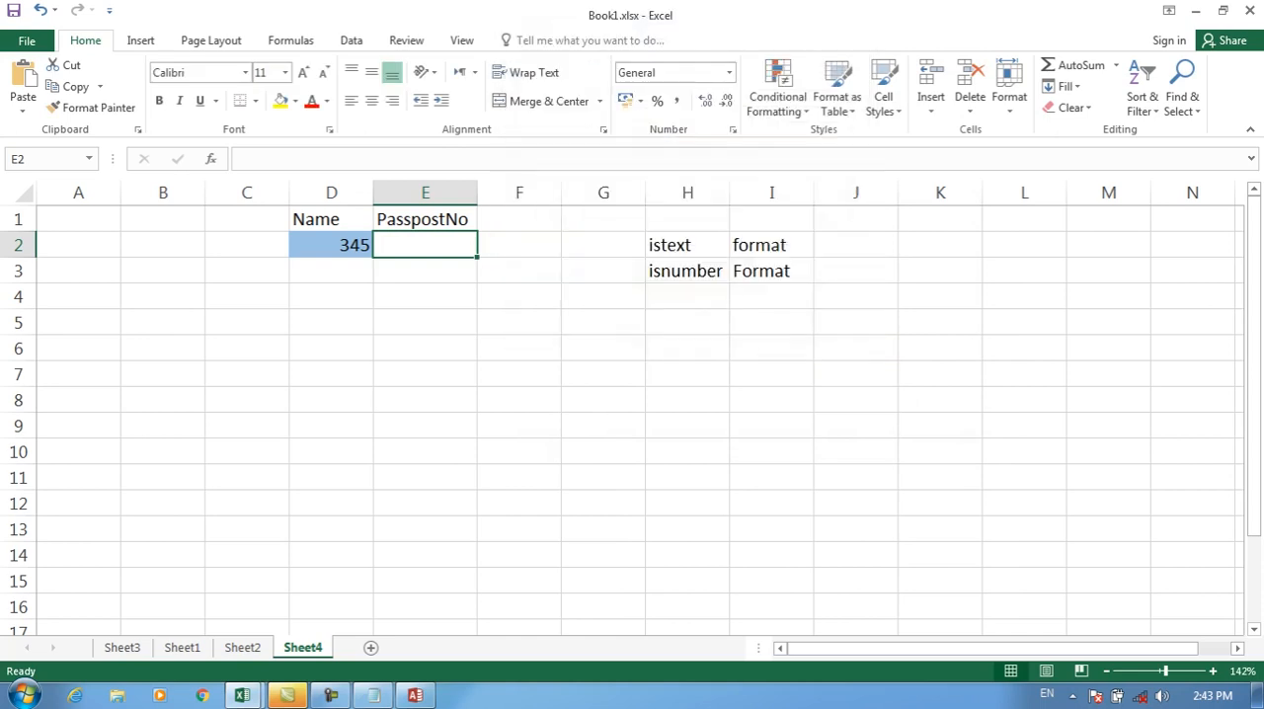
{"action": "type", "text": "khan"}
{"action": "key", "text": "Return"}
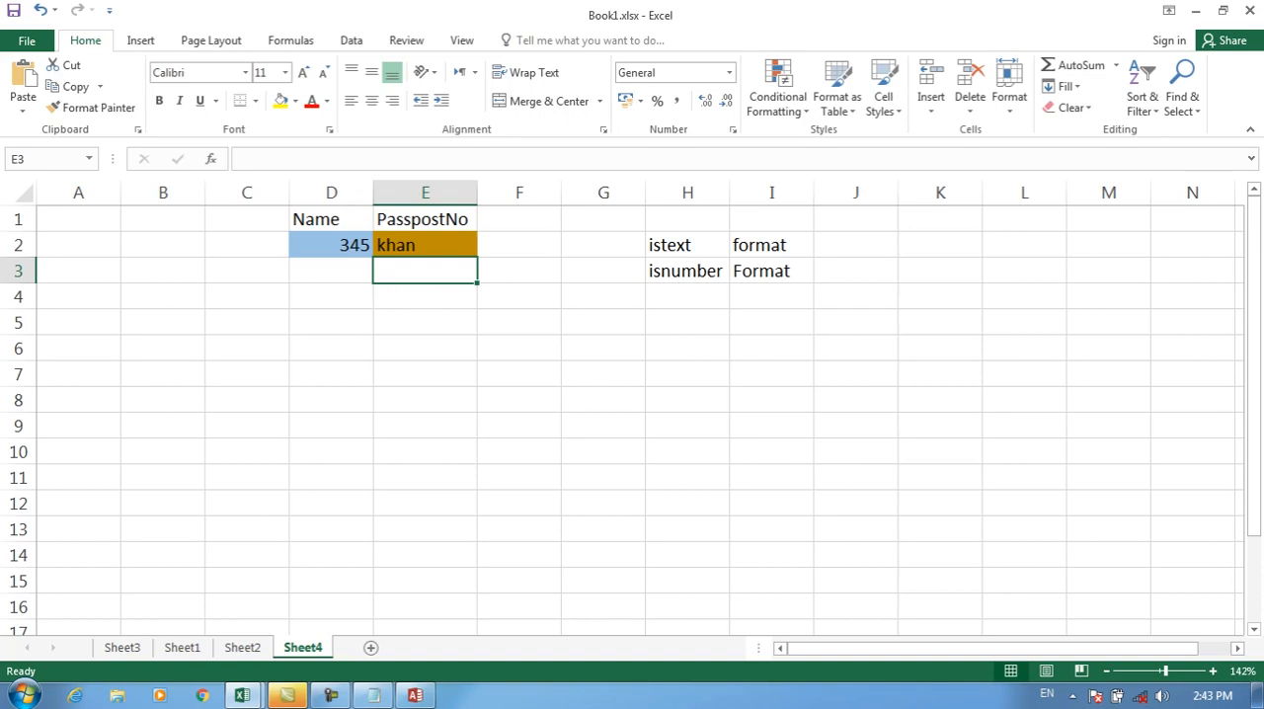
Step: Enter the heading Enter YourName in I6 and auto-fit column I to it
{"action": "left_click", "coordinate": [771, 348]}
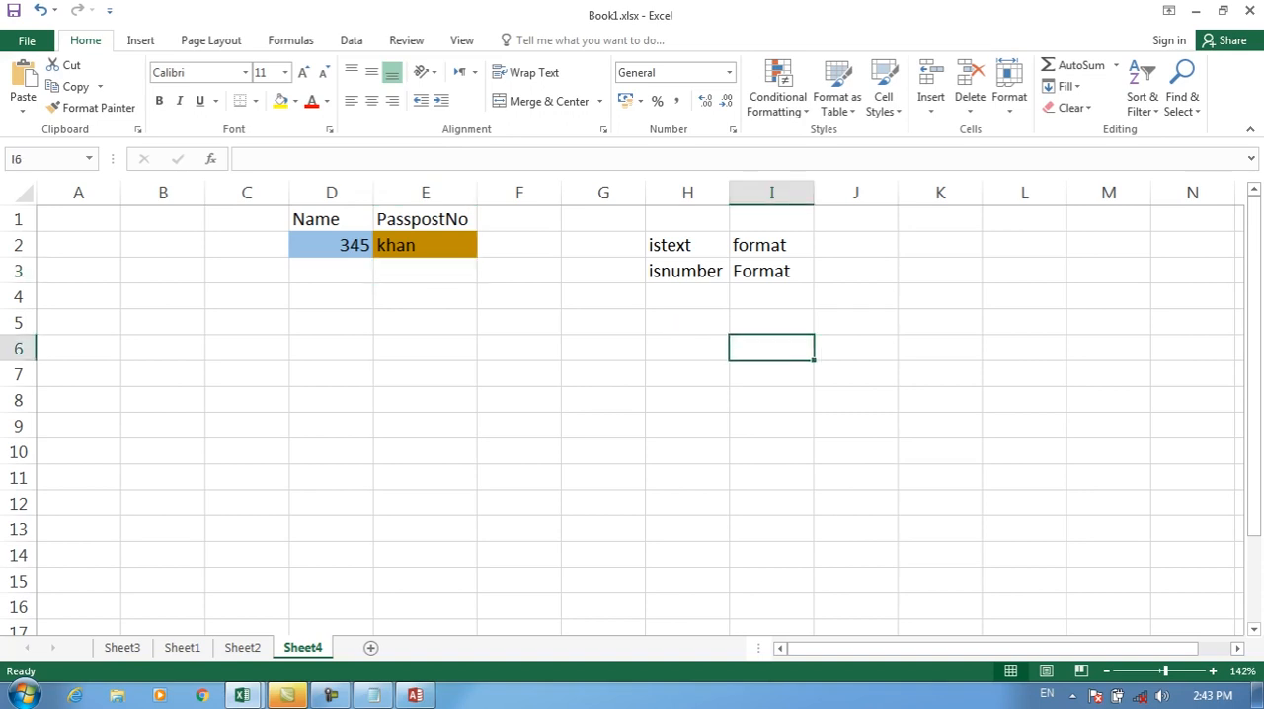
{"action": "type", "text": "Enter YourName"}
{"action": "key", "text": "Return"}
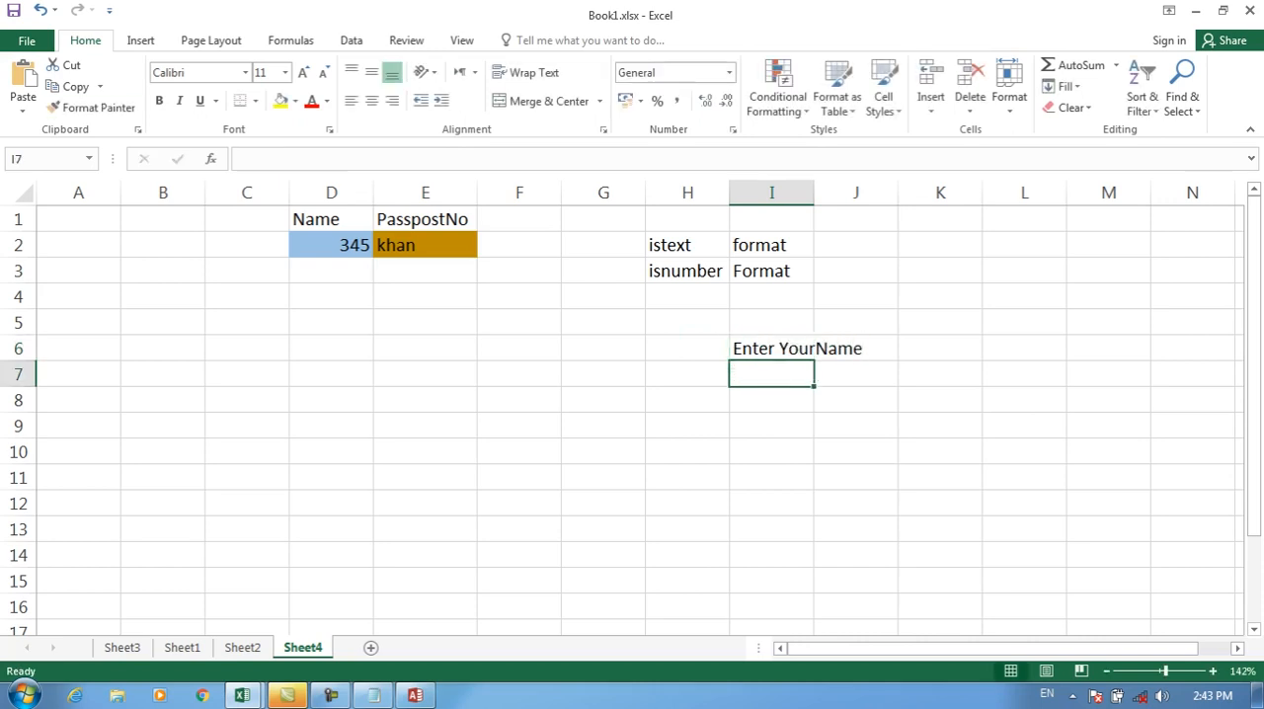
{"action": "double_click", "coordinate": [814, 193]}
Step: Enter the heading Enter Your Passpost in J6 and auto-fit column J to it
{"action": "left_click", "coordinate": [915, 349]}
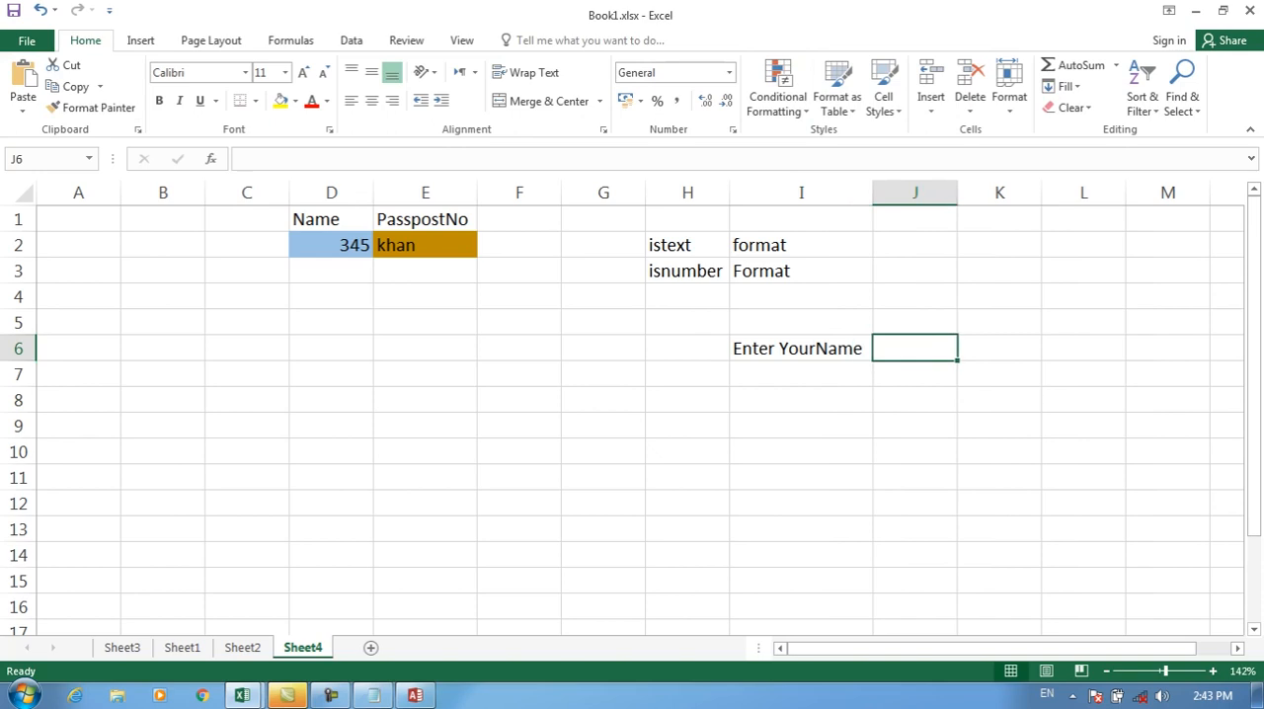
{"action": "type", "text": "Enter Your"}
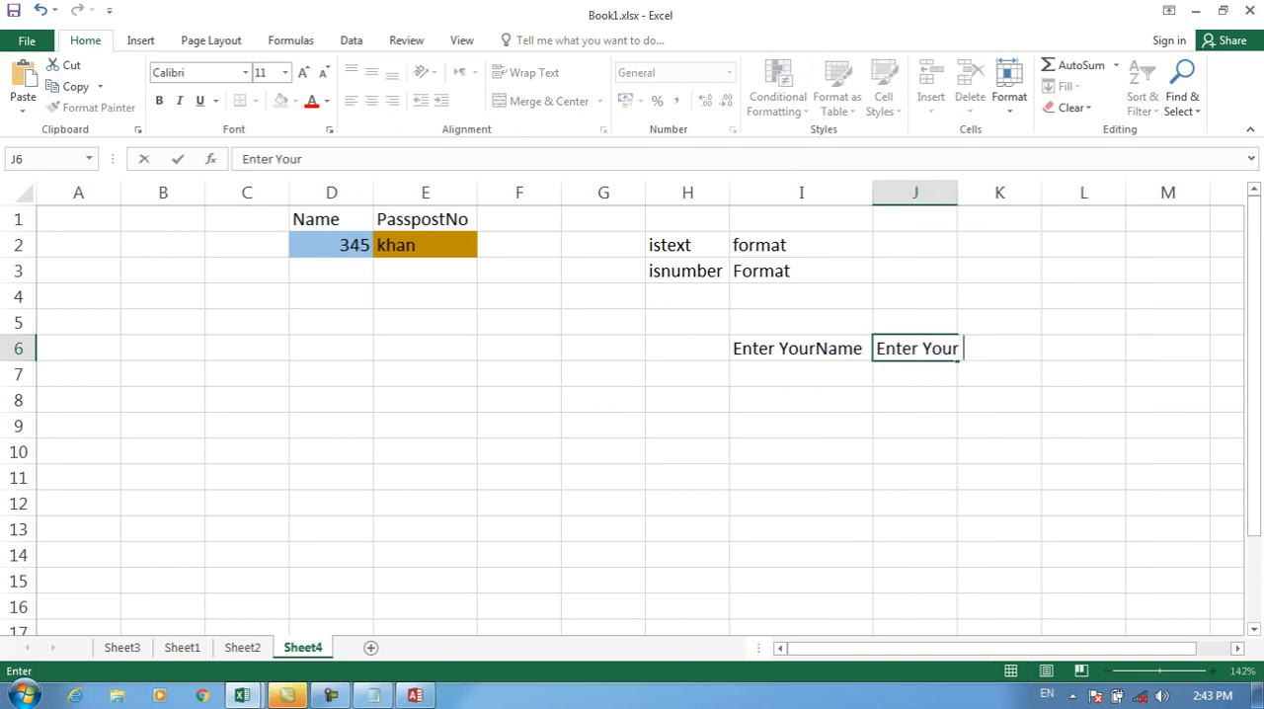
{"action": "type", "text": " Passpost"}
{"action": "key", "text": "Return"}
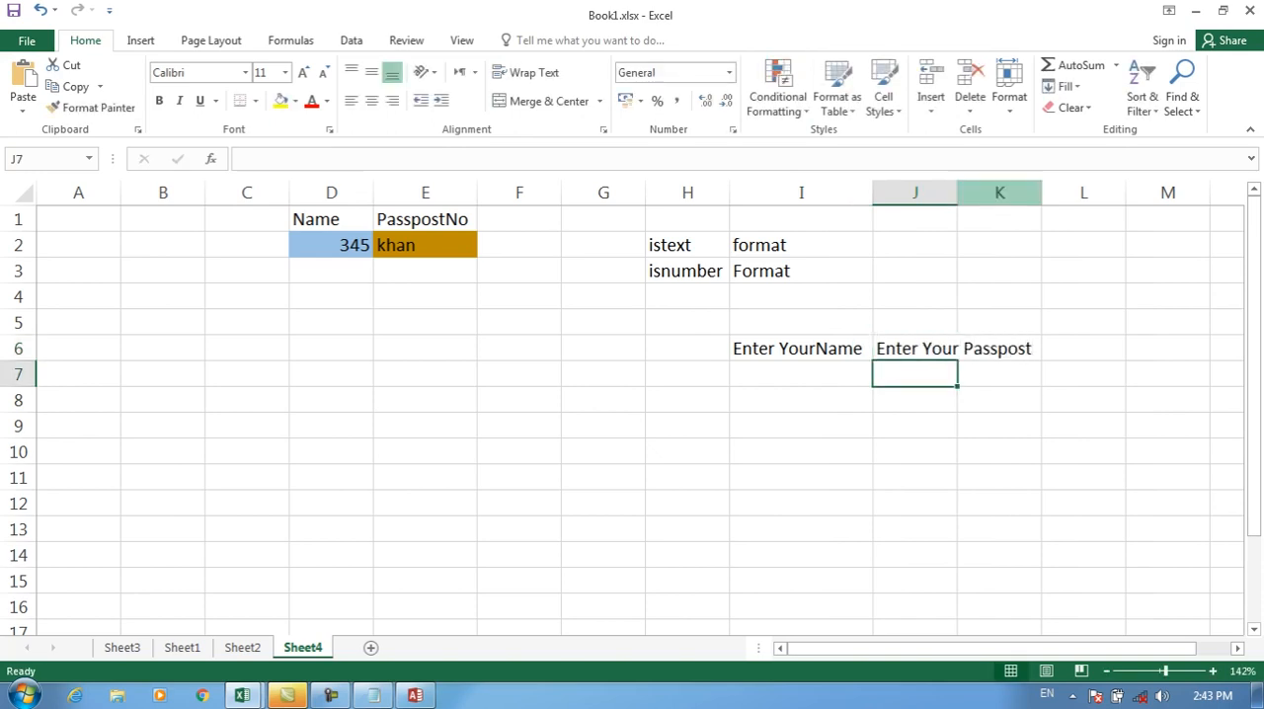
{"action": "double_click", "coordinate": [957, 192]}
Step: Replace the heading in J6 with Enter RollNO
{"action": "left_click", "coordinate": [801, 374]}
{"action": "left_click", "coordinate": [959, 375]}
{"action": "left_click", "coordinate": [958, 348]}
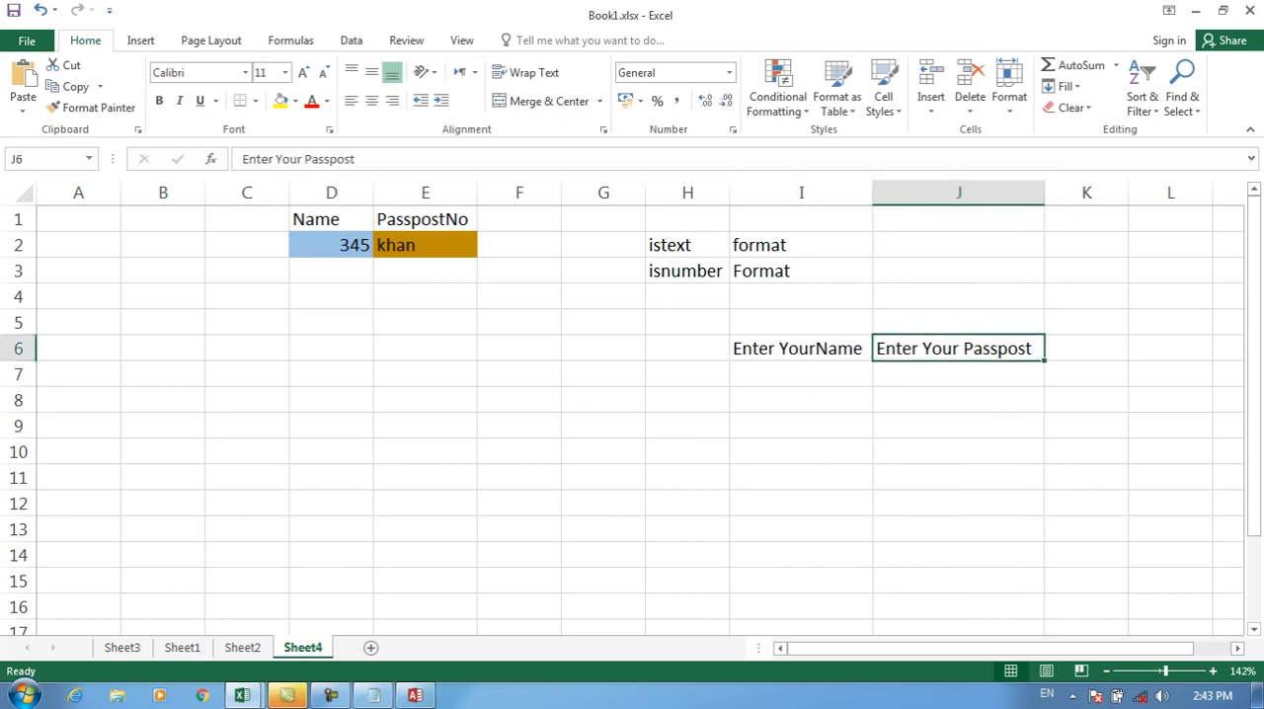
{"action": "type", "text": "Enter RollNO"}
{"action": "key", "text": "Return"}
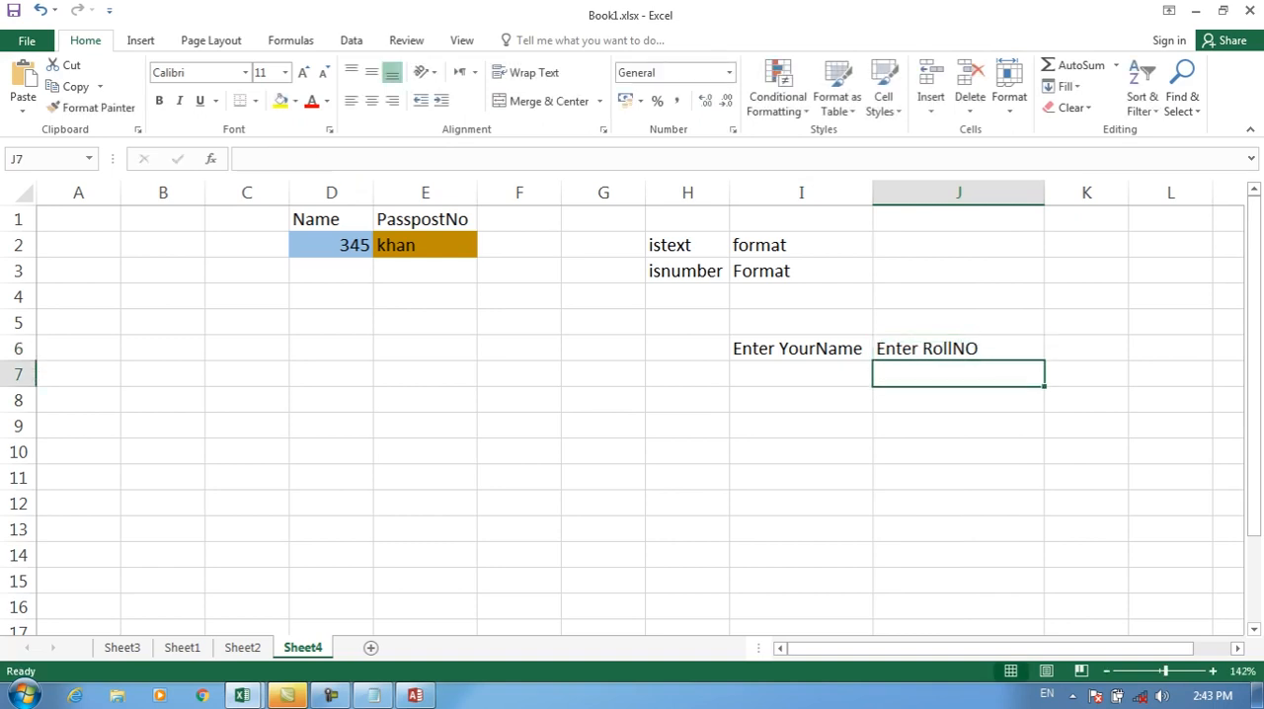
Step: Enter 54 in I7 under the name heading as a wrong-type example and delete it again
{"action": "left_click", "coordinate": [801, 400]}
{"action": "left_click", "coordinate": [801, 375]}
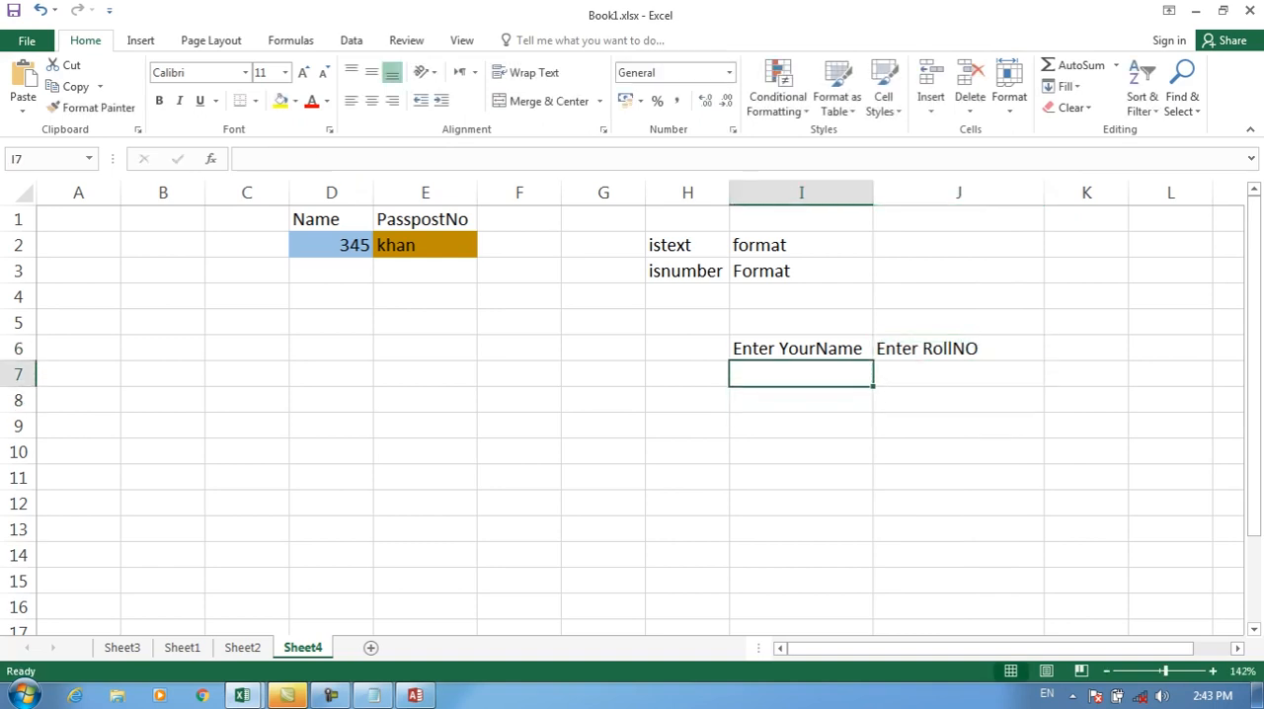
{"action": "type", "text": "54"}
{"action": "key", "text": "Return"}
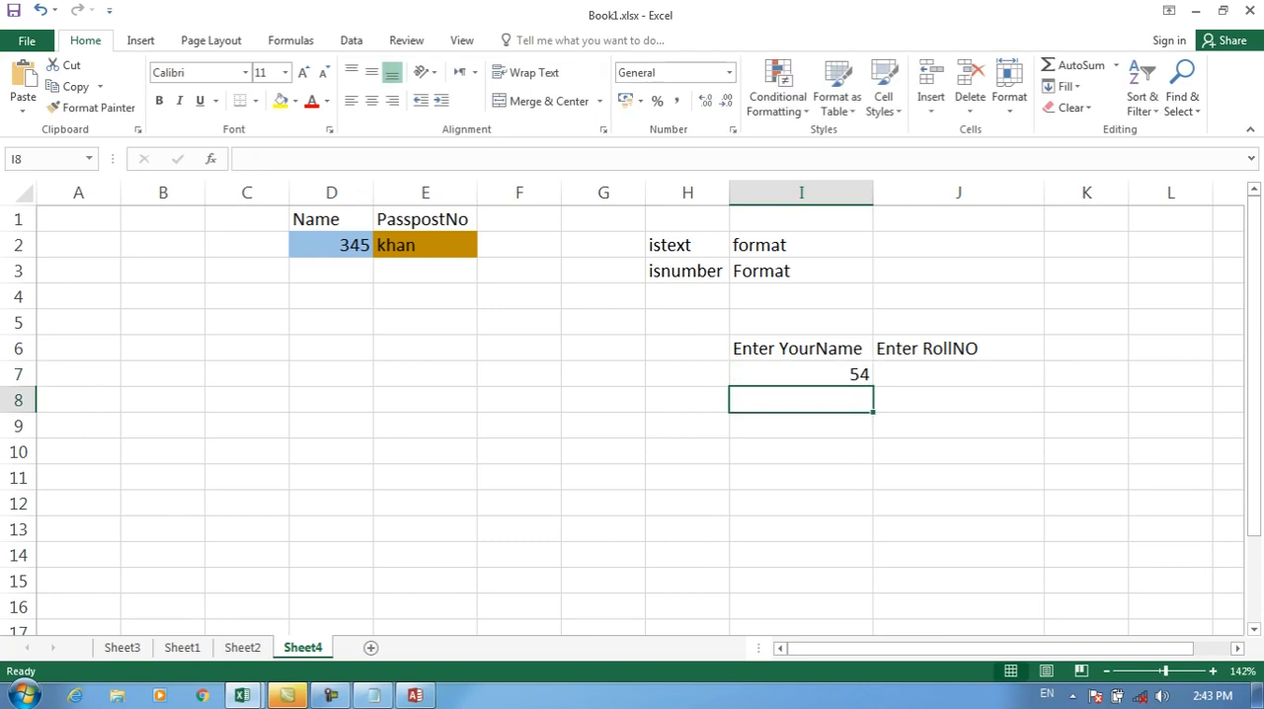
{"action": "key", "text": "Up"}
{"action": "key", "text": "Delete"}
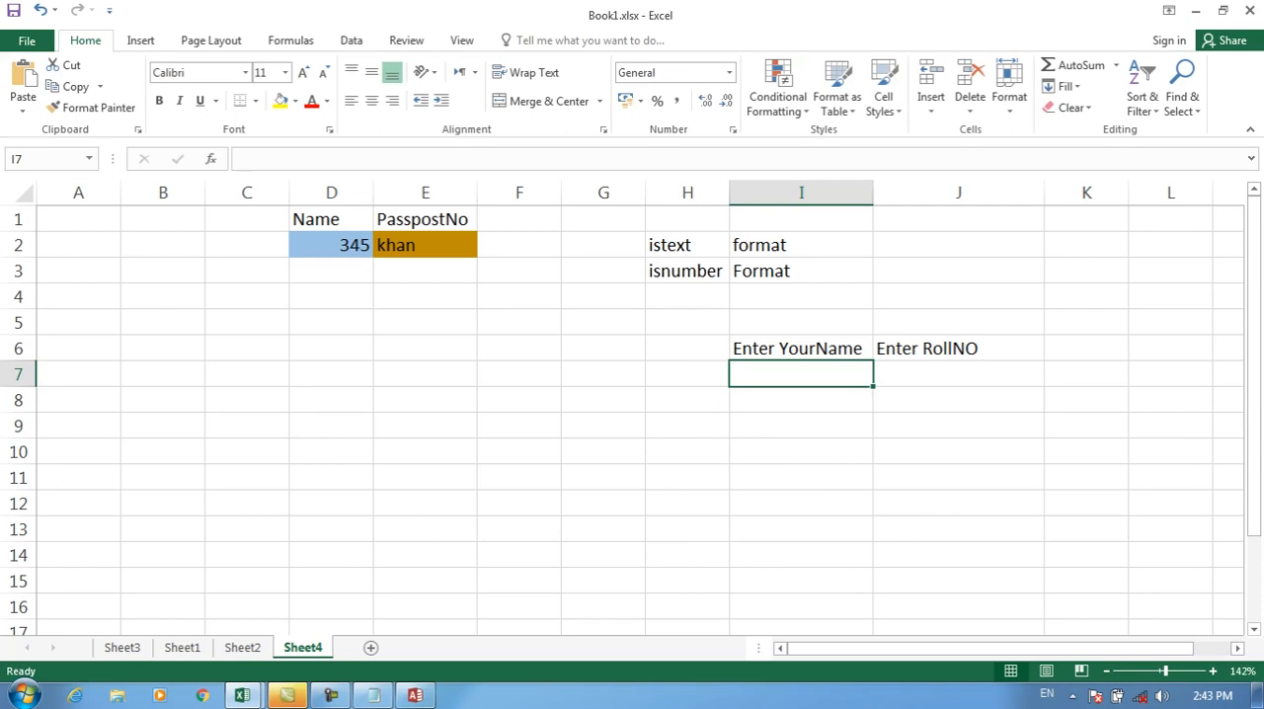
{"action": "left_click", "coordinate": [958, 374]}
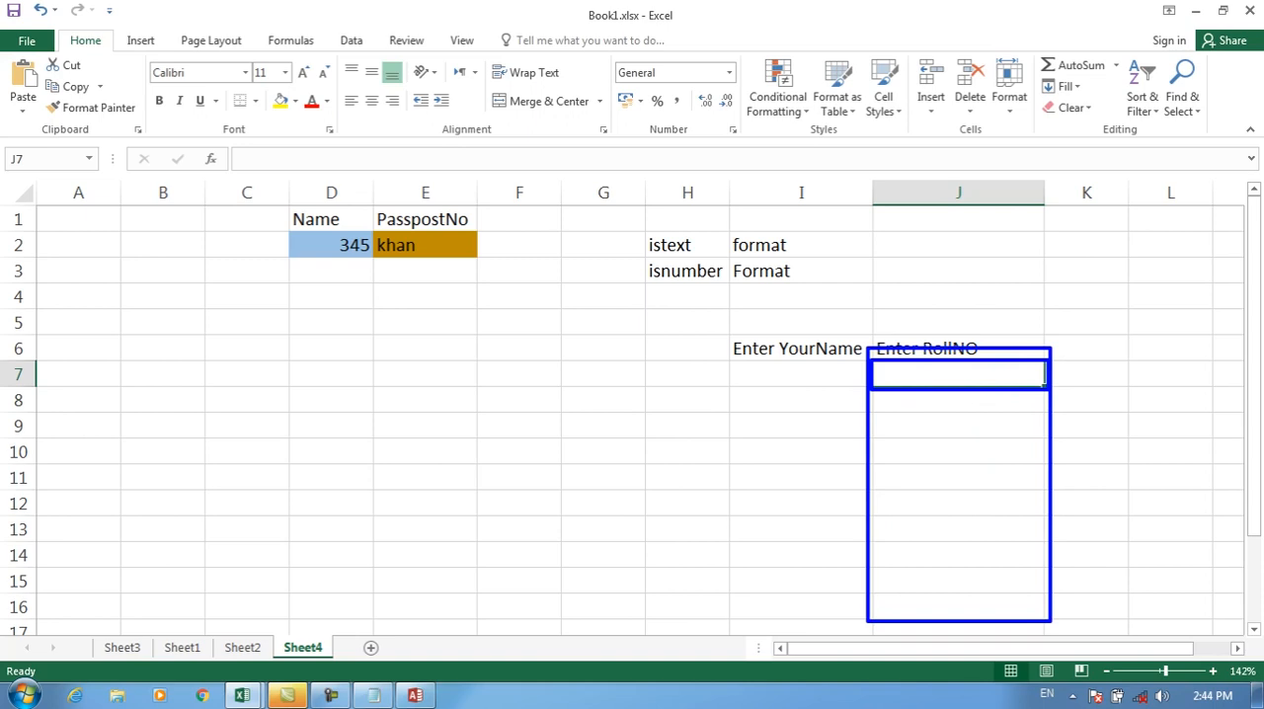
{"action": "left_click", "coordinate": [778, 89]}
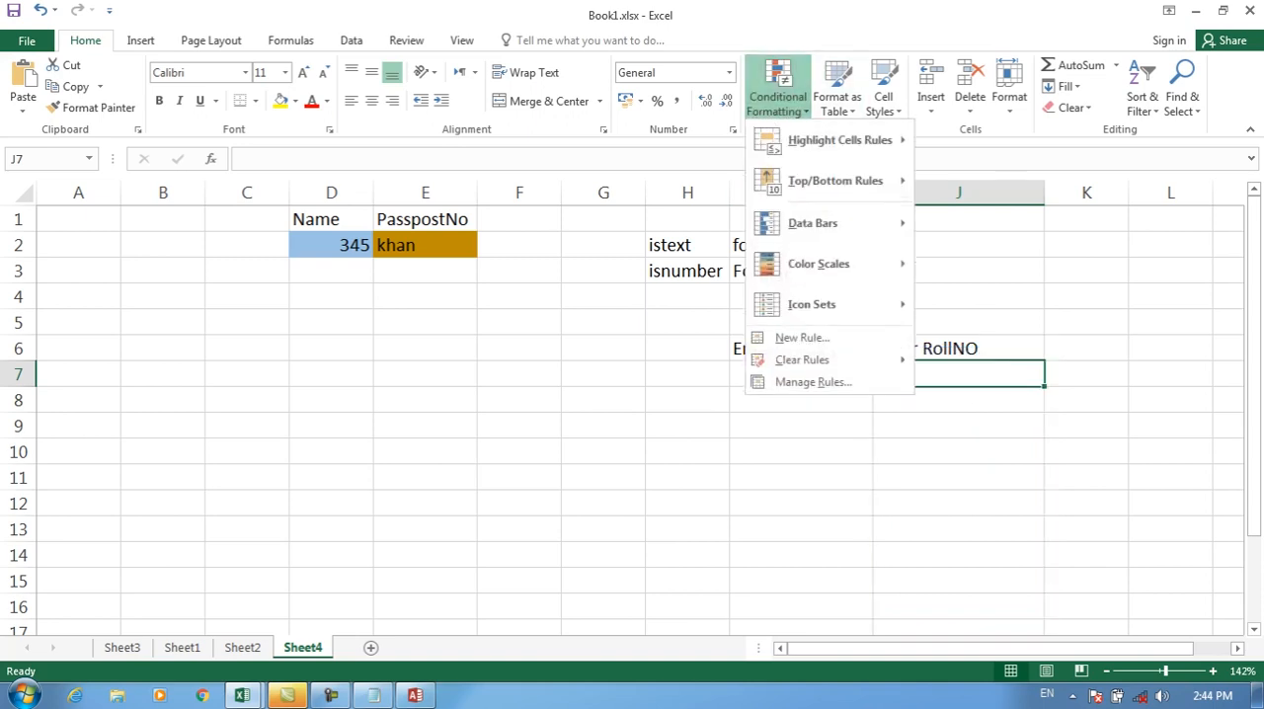
{"action": "left_click", "coordinate": [800, 336]}
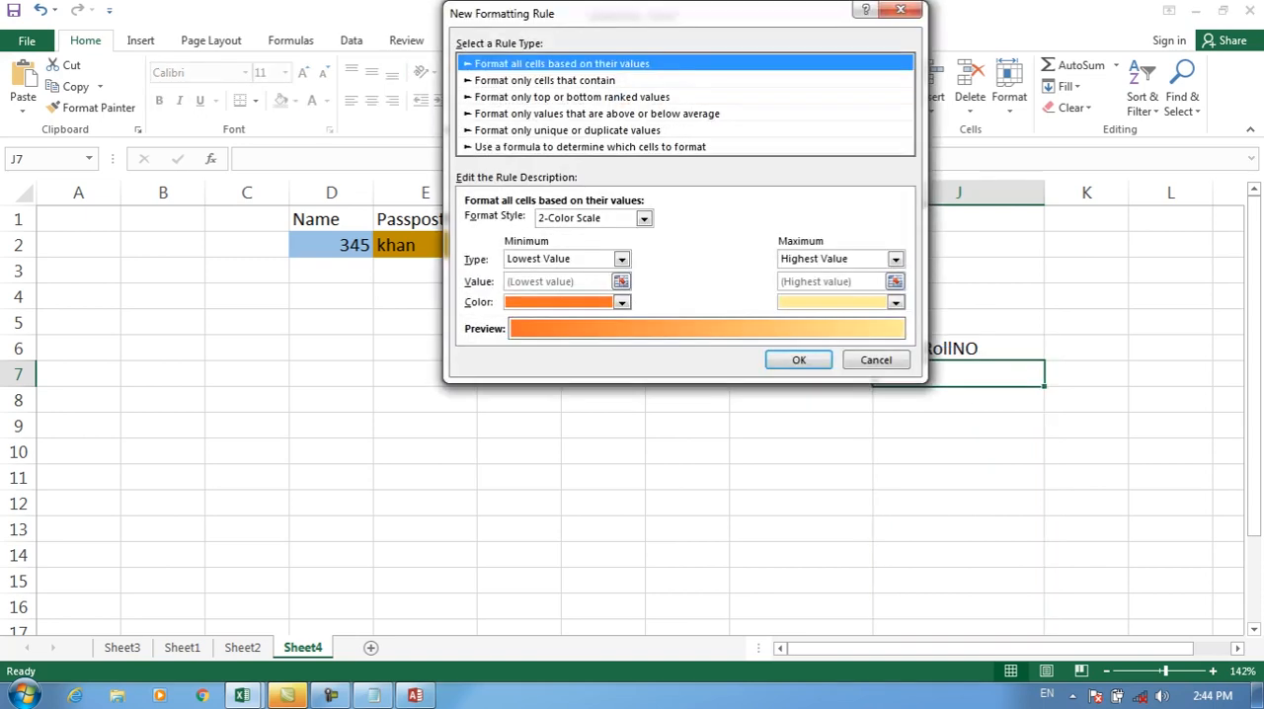
{"action": "left_click", "coordinate": [592, 146]}
{"action": "key", "text": "Escape"}
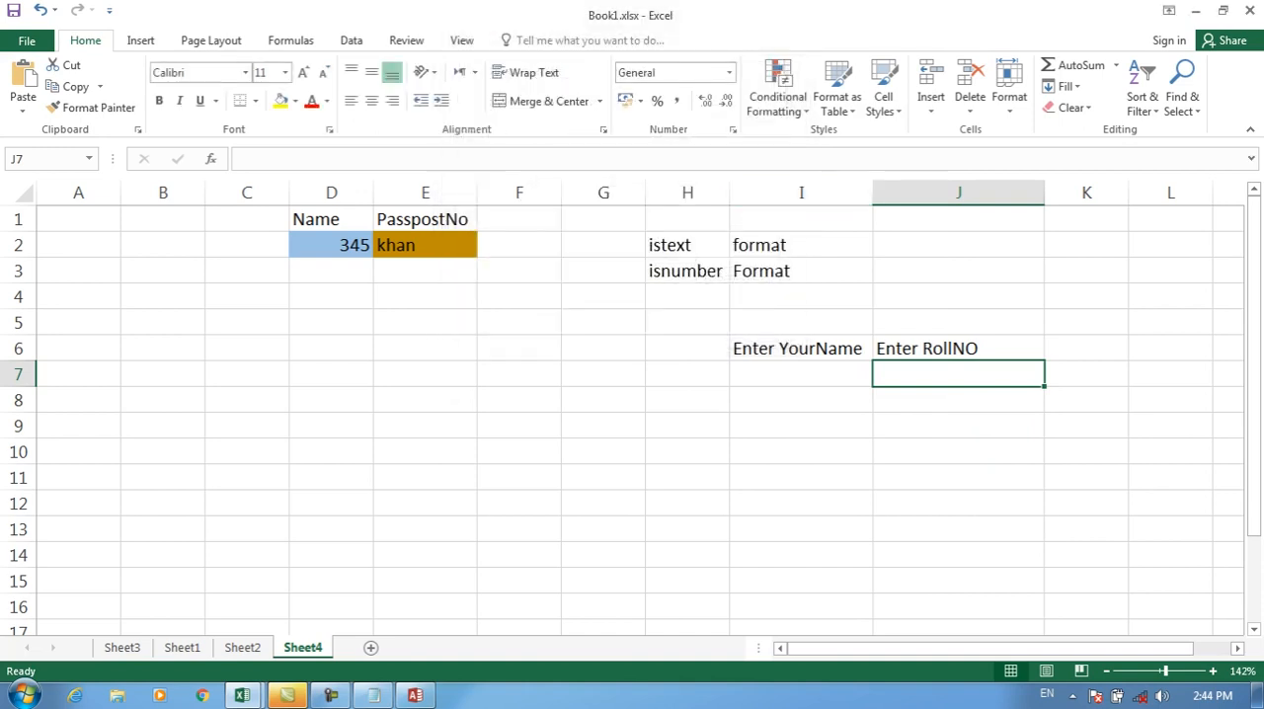
Step: View the options for clearing rules and the Conditional Formatting Rules Manager for cell J7, and close the manager
{"action": "left_click", "coordinate": [779, 89]}
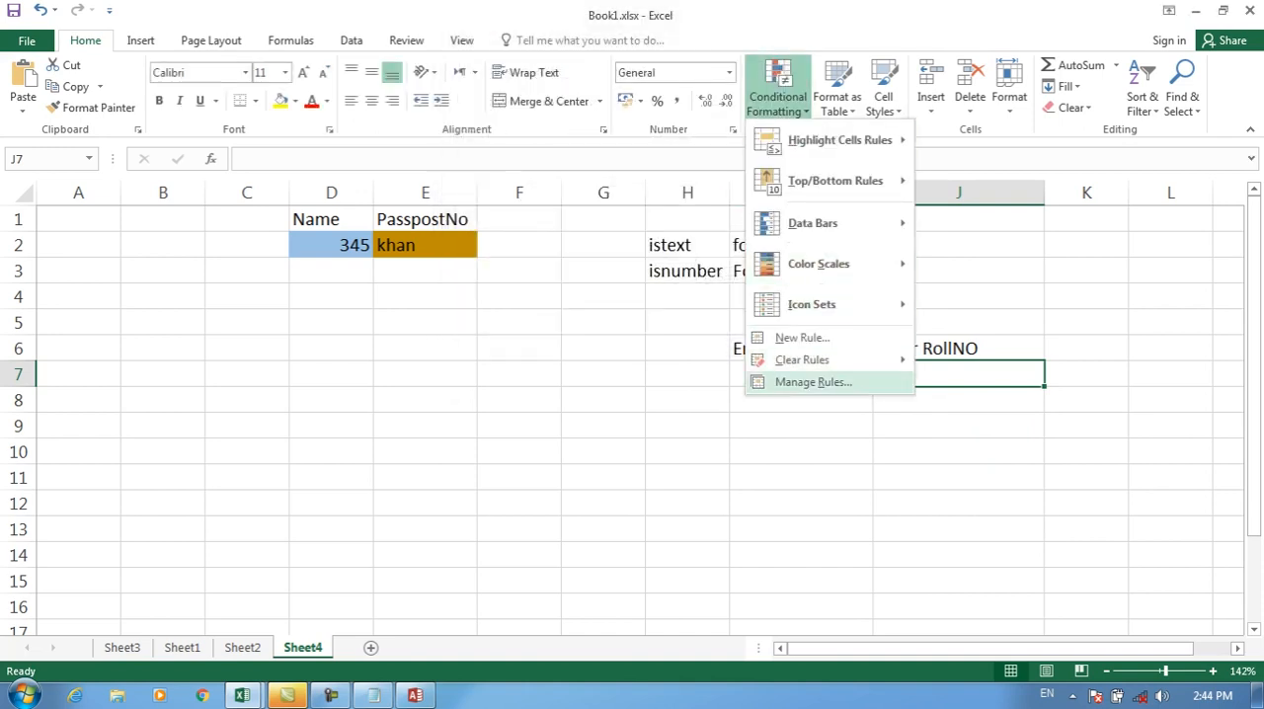
{"action": "mouse_move", "coordinate": [802, 359]}
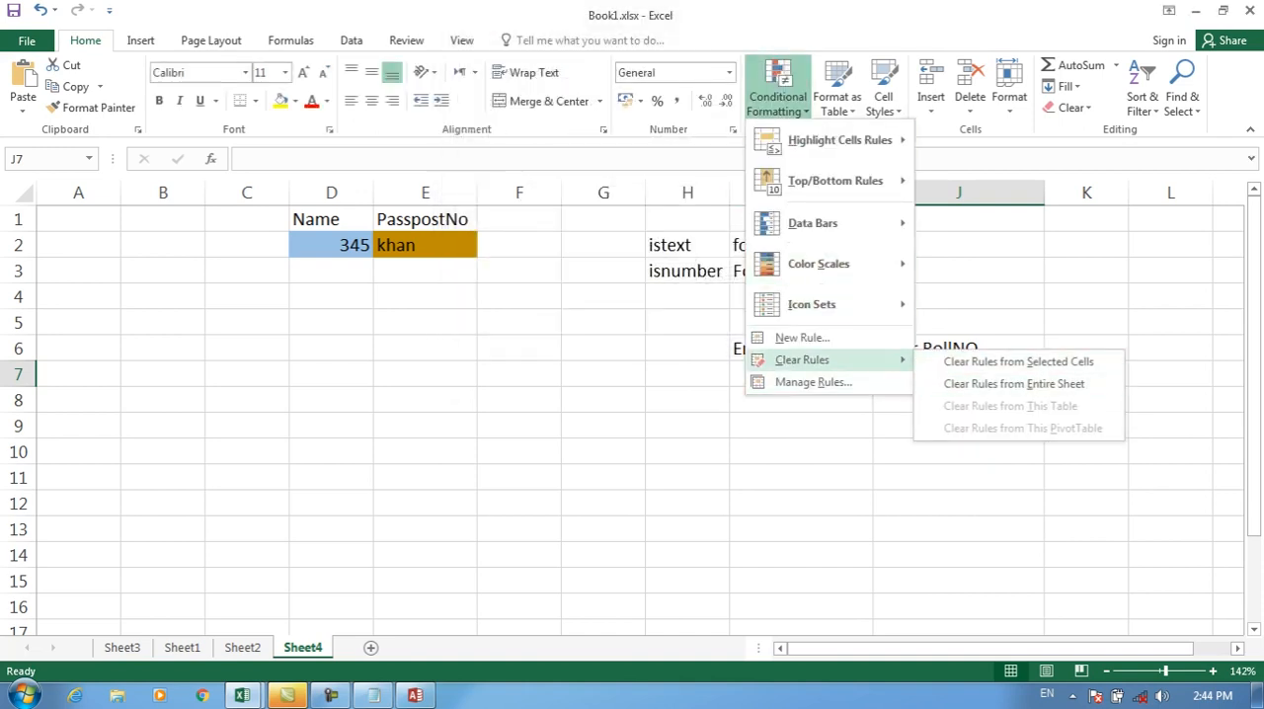
{"action": "left_click", "coordinate": [813, 383]}
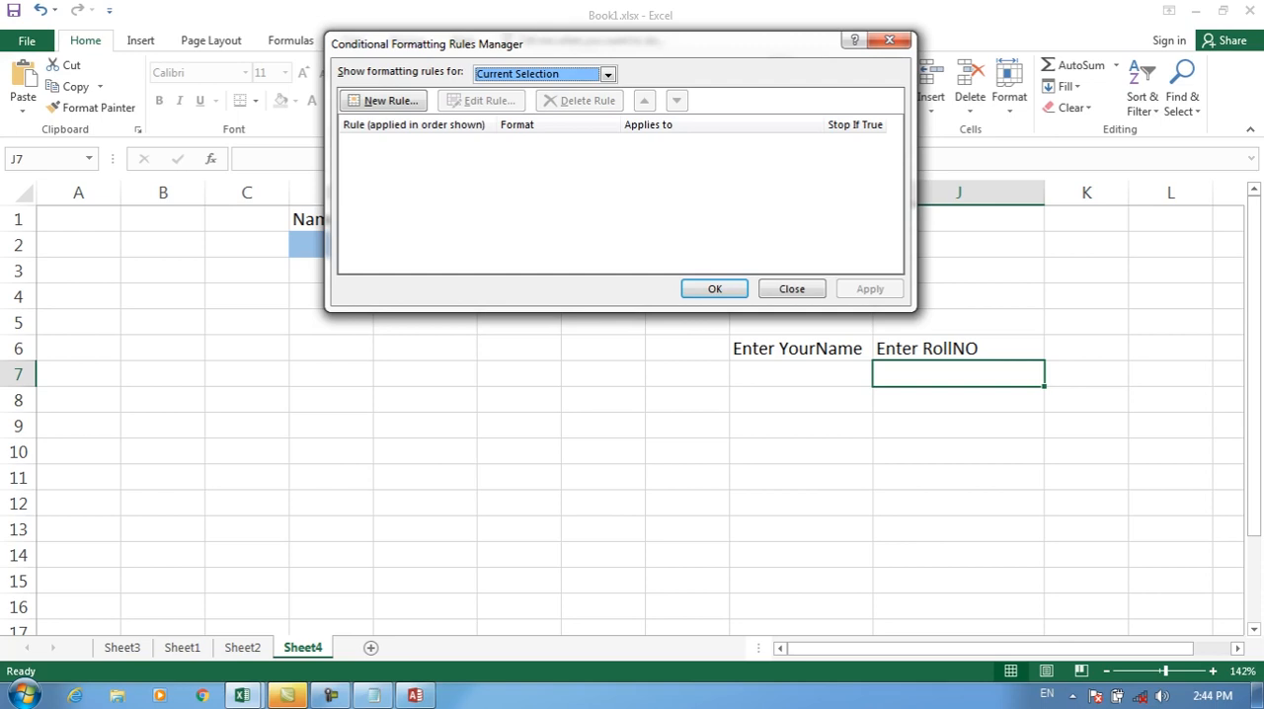
{"action": "key", "text": "Escape"}
Step: On Sheet2, highlight duplicate values in the ID range D2:D14 with Light Red Fill with Dark Red Text
{"action": "left_click", "coordinate": [242, 648]}
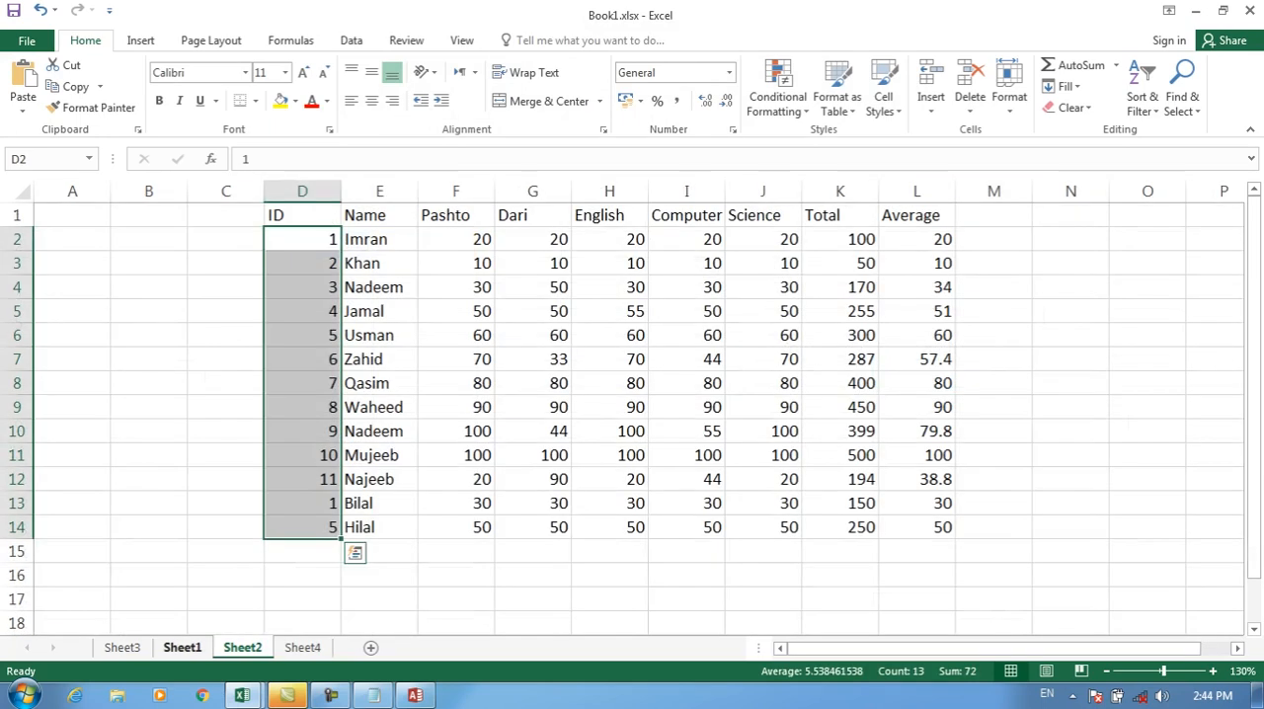
{"action": "left_click", "coordinate": [182, 648]}
{"action": "left_click", "coordinate": [242, 648]}
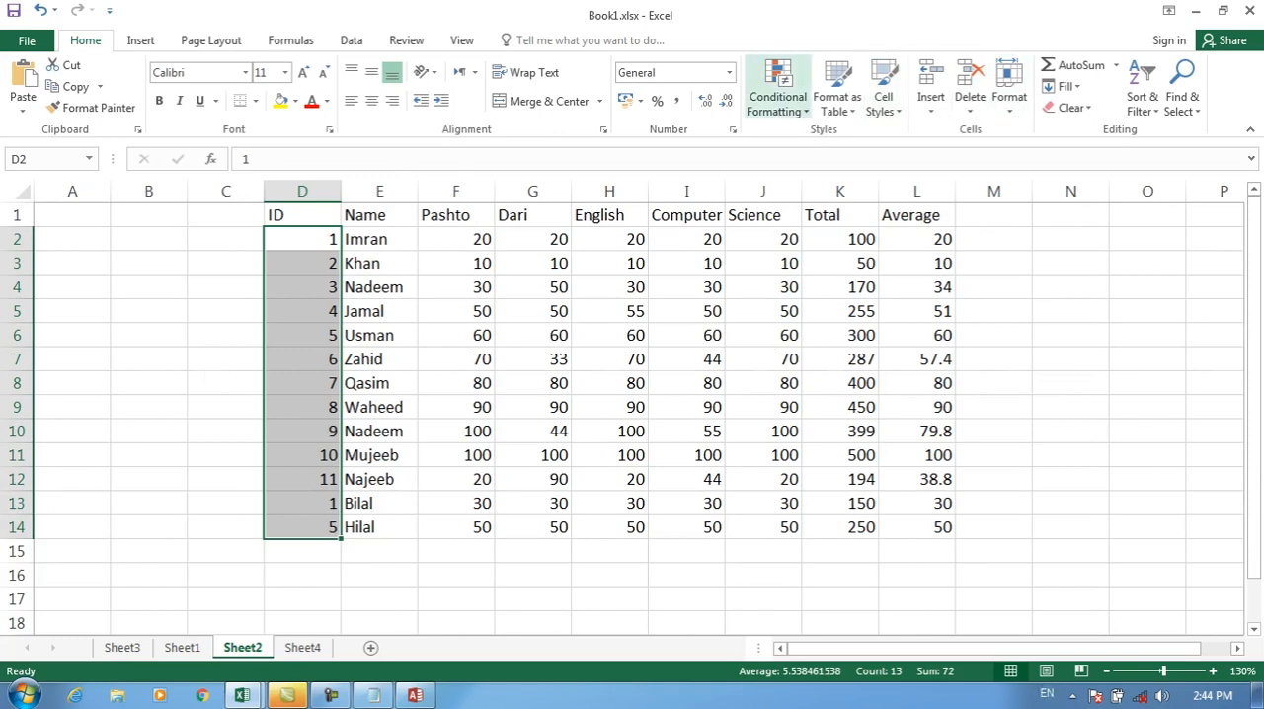
{"action": "left_click", "coordinate": [777, 89]}
{"action": "mouse_move", "coordinate": [839, 140]}
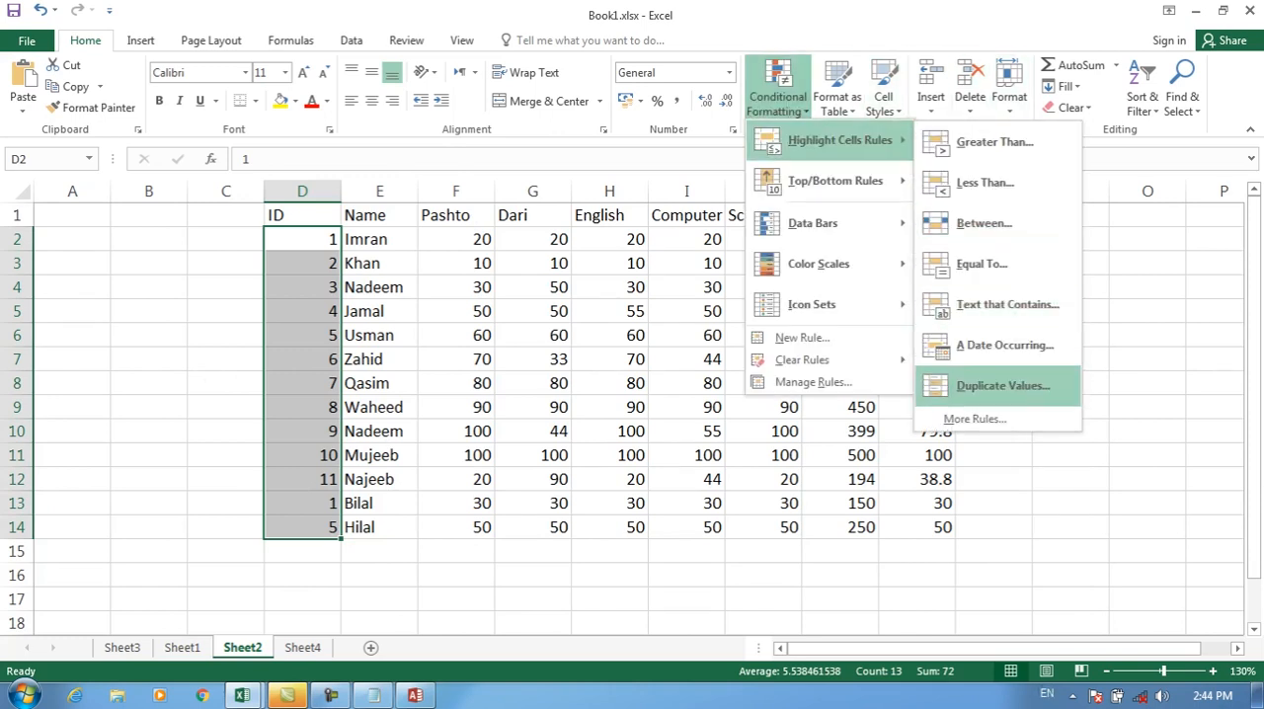
{"action": "left_click", "coordinate": [1002, 385]}
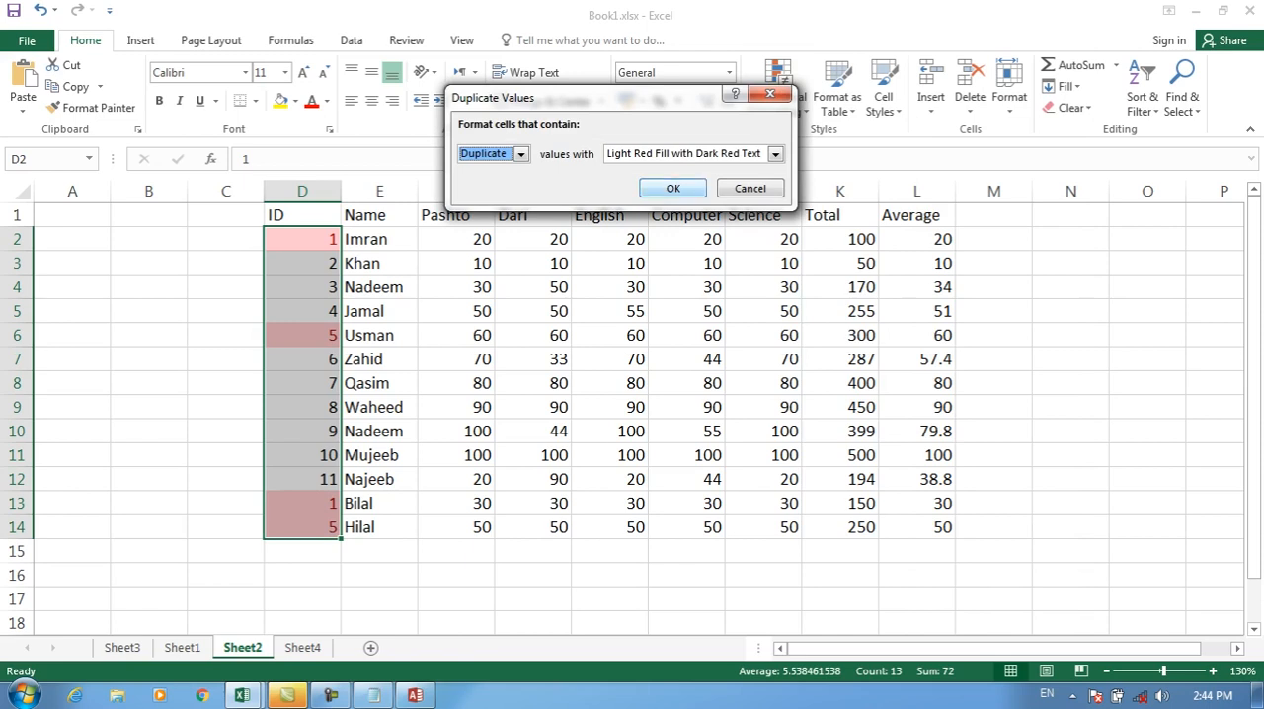
{"action": "key", "text": "Return"}
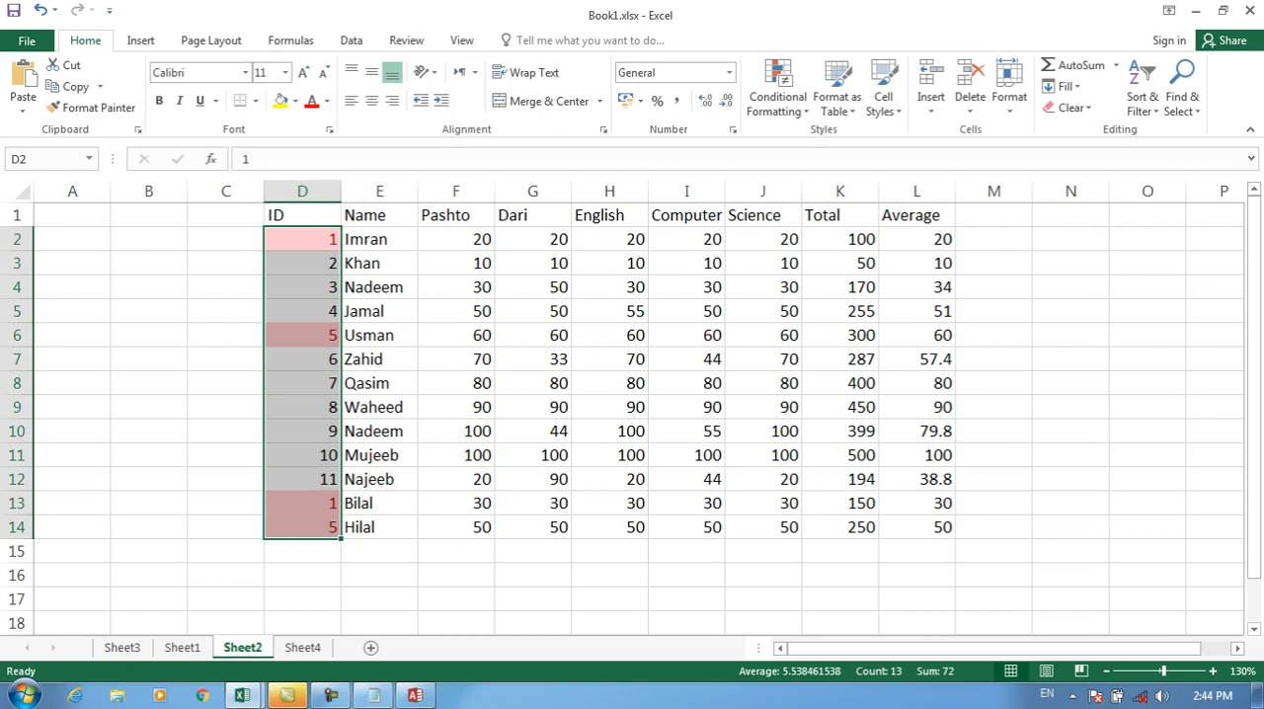
Step: Edit the conditional formatting rule for D2:D14 to format unique values with Stop If True enabled, and check the repeated IDs
{"action": "left_click", "coordinate": [777, 89]}
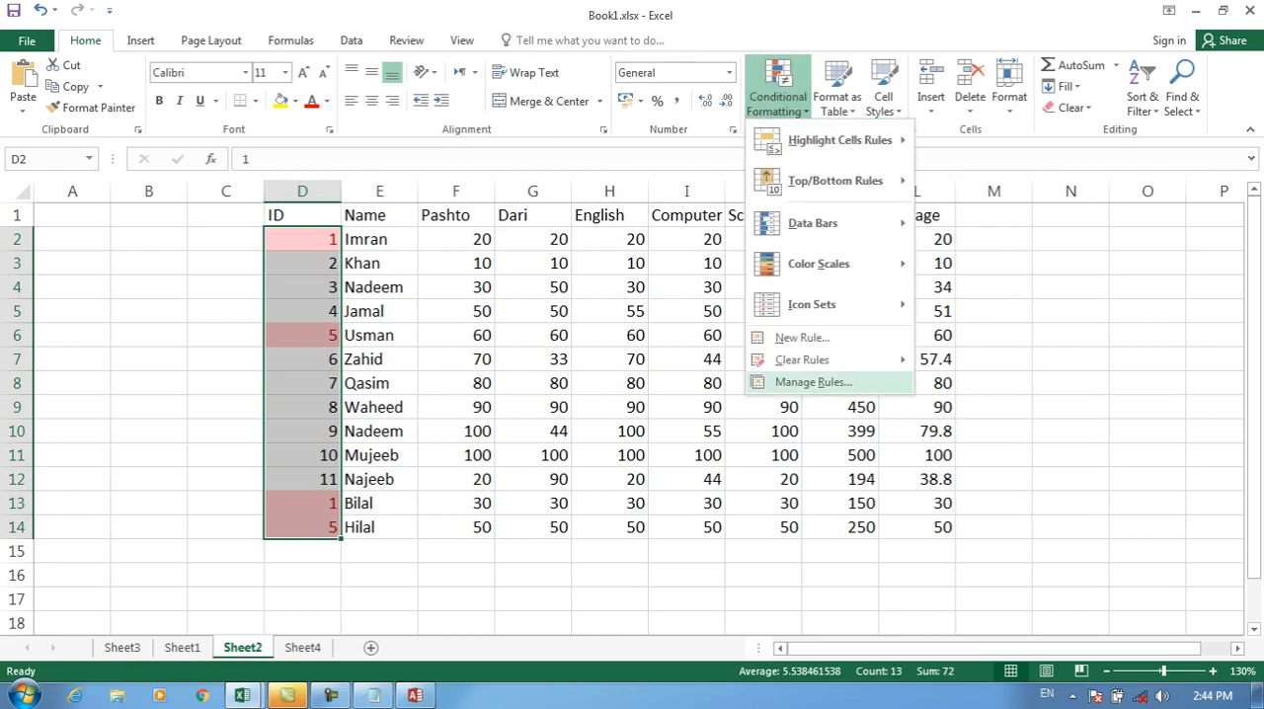
{"action": "left_click", "coordinate": [813, 382]}
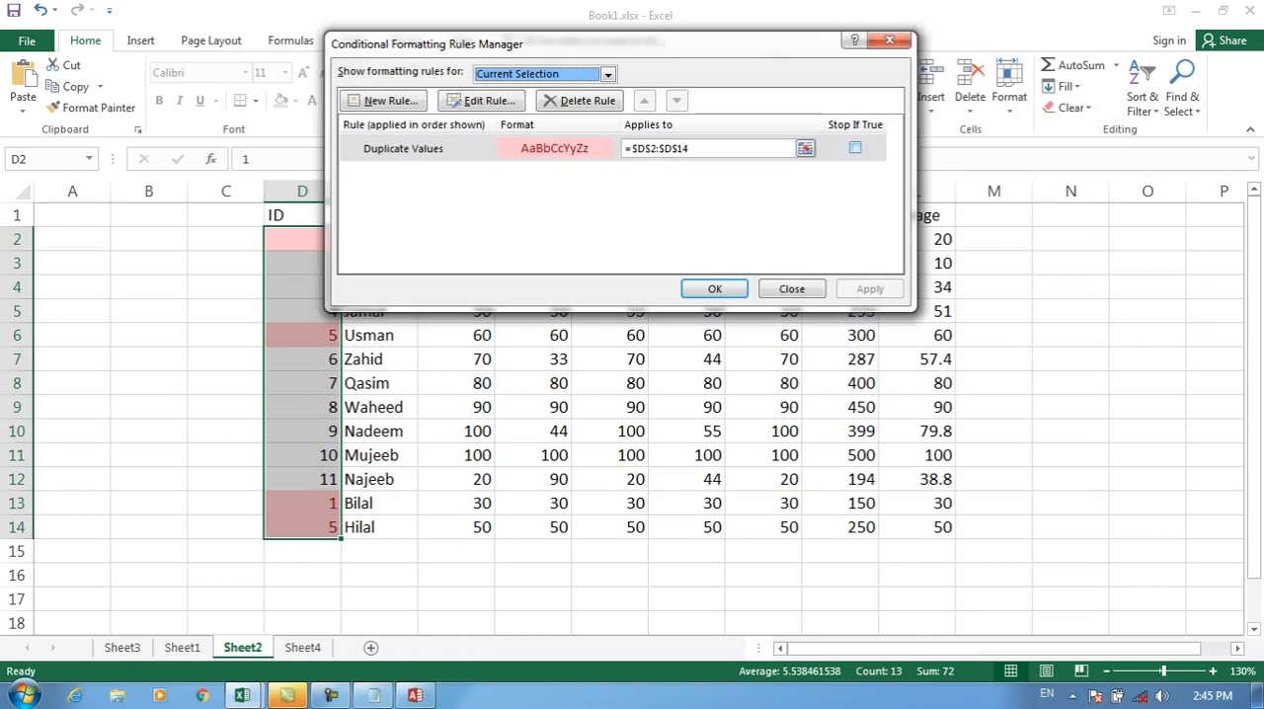
{"action": "left_click", "coordinate": [855, 148]}
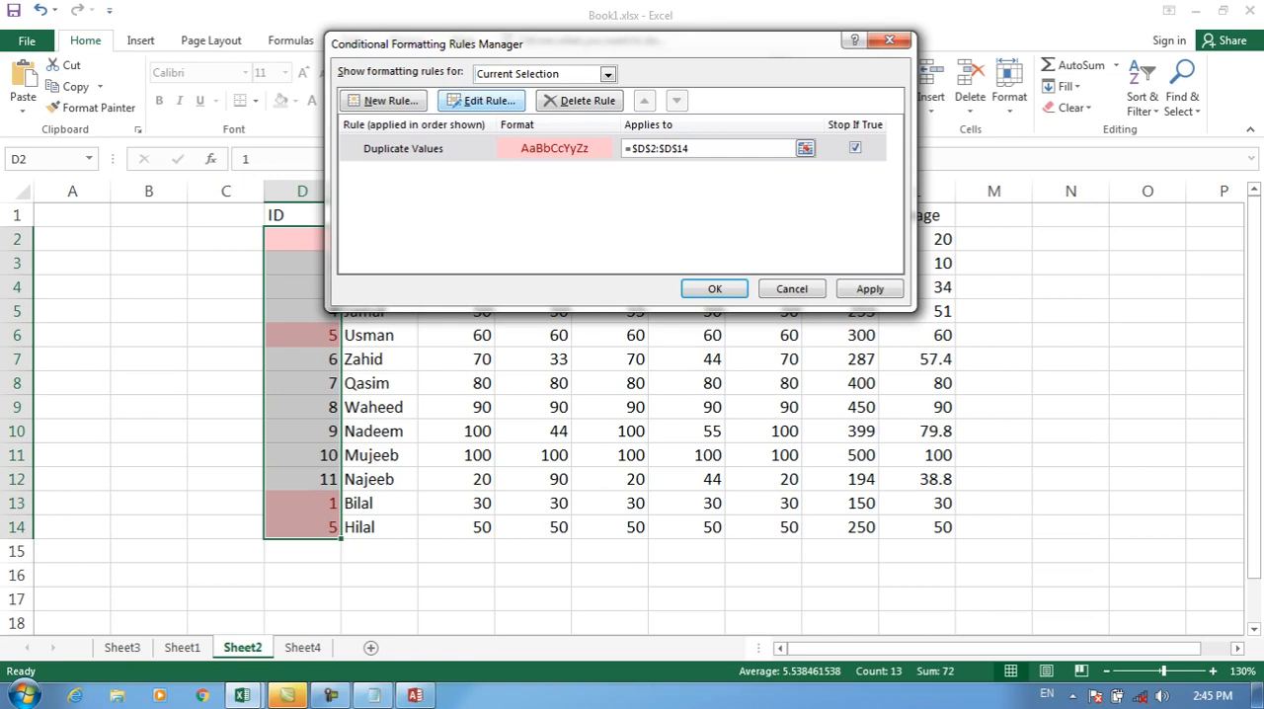
{"action": "left_click", "coordinate": [481, 100]}
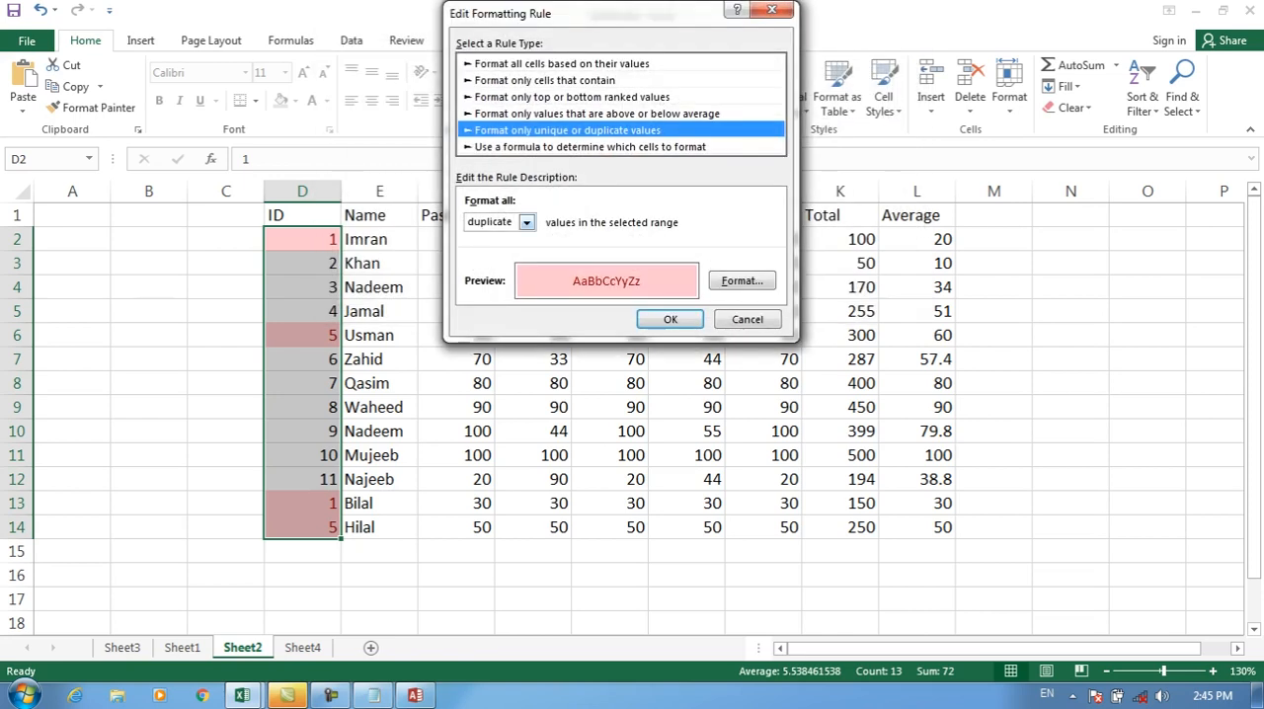
{"action": "left_click", "coordinate": [528, 224]}
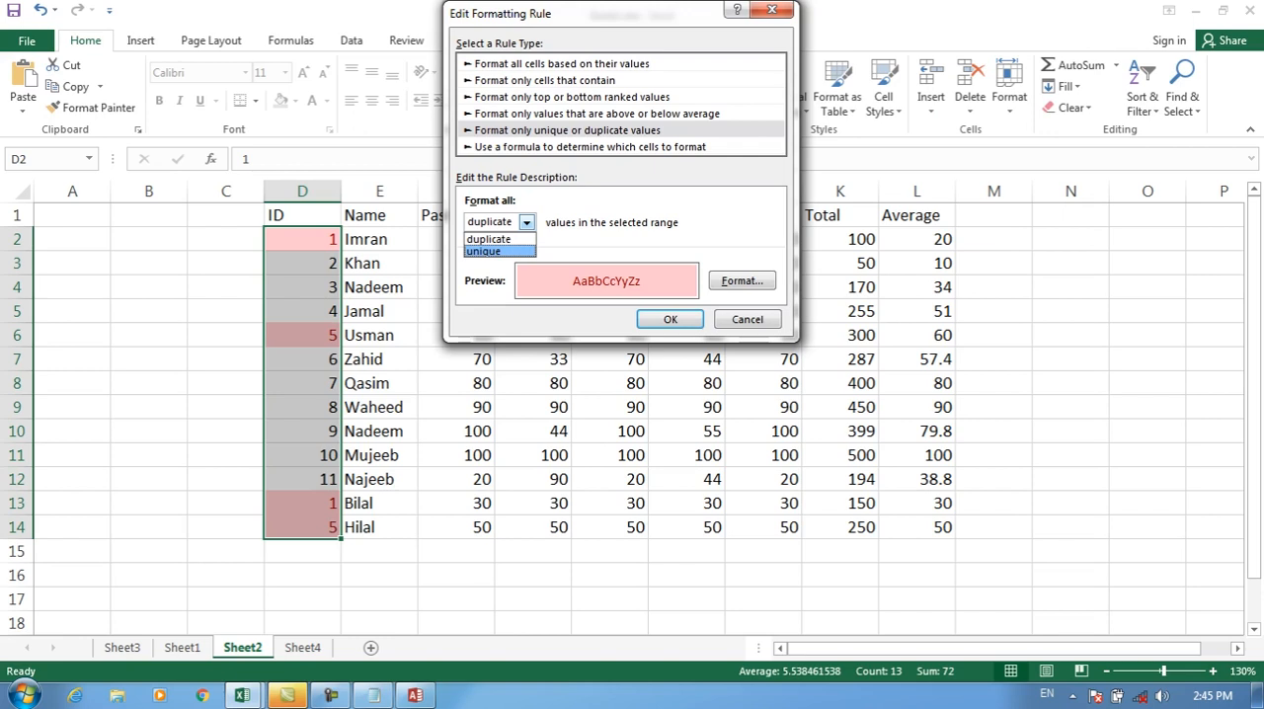
{"action": "left_click", "coordinate": [499, 251]}
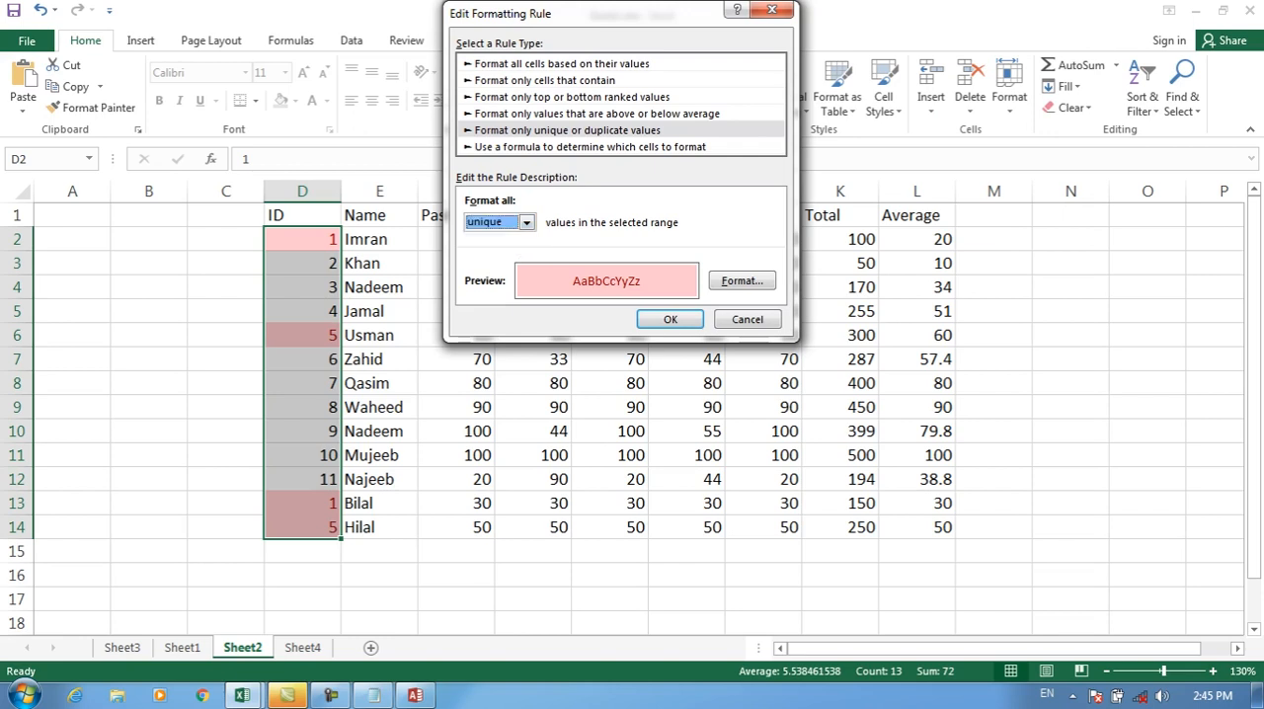
{"action": "left_click", "coordinate": [670, 319]}
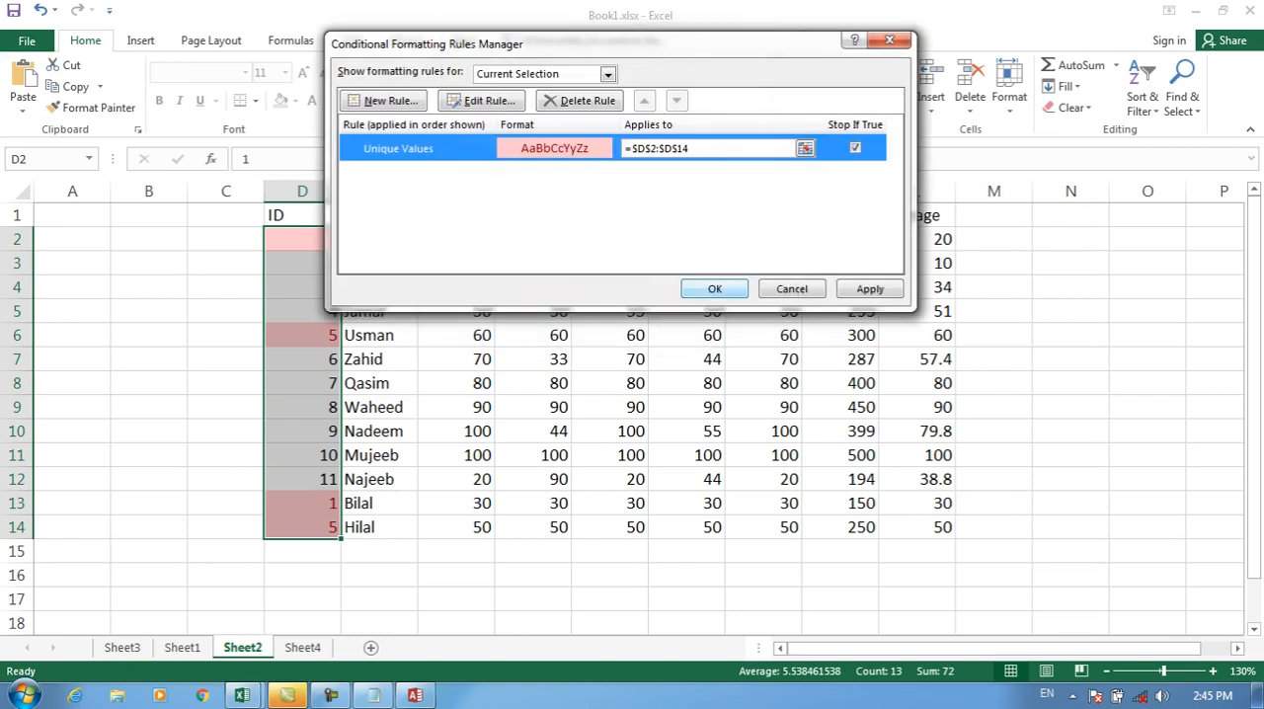
{"action": "left_click", "coordinate": [714, 288]}
{"action": "left_click", "coordinate": [380, 359]}
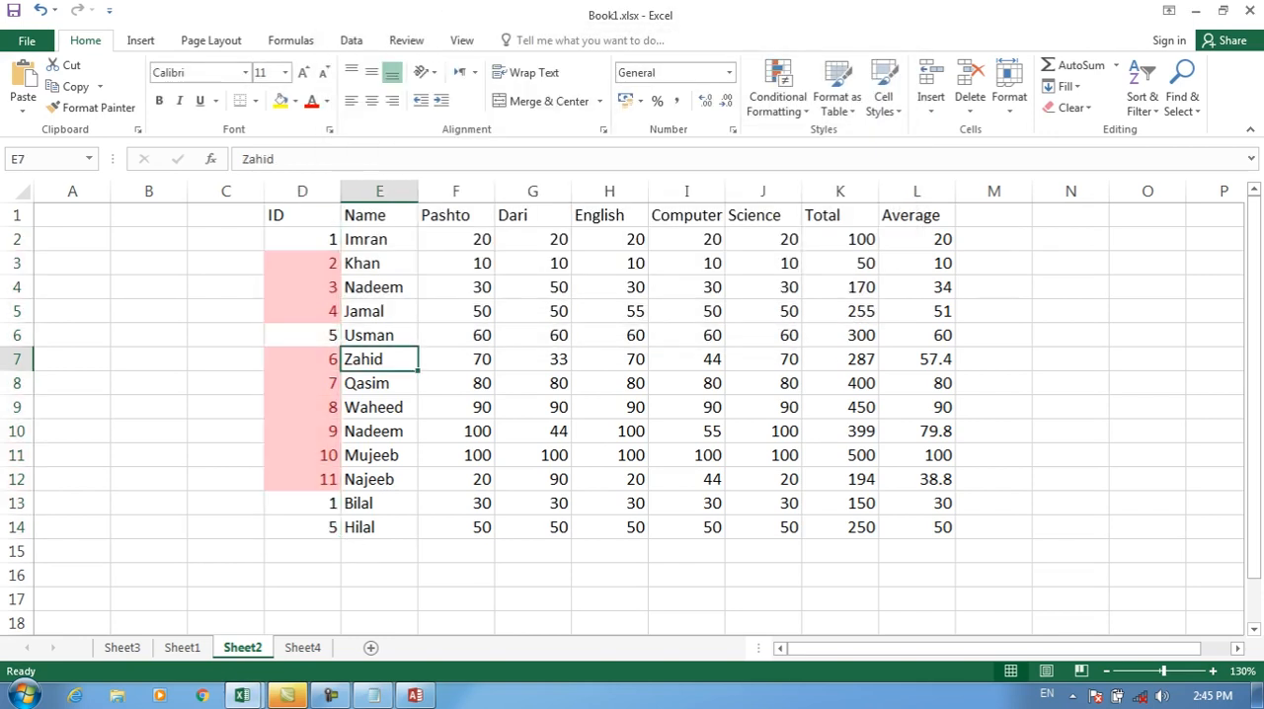
{"action": "left_click", "coordinate": [302, 239]}
{"action": "left_click", "coordinate": [302, 336]}
{"action": "left_click", "coordinate": [302, 504]}
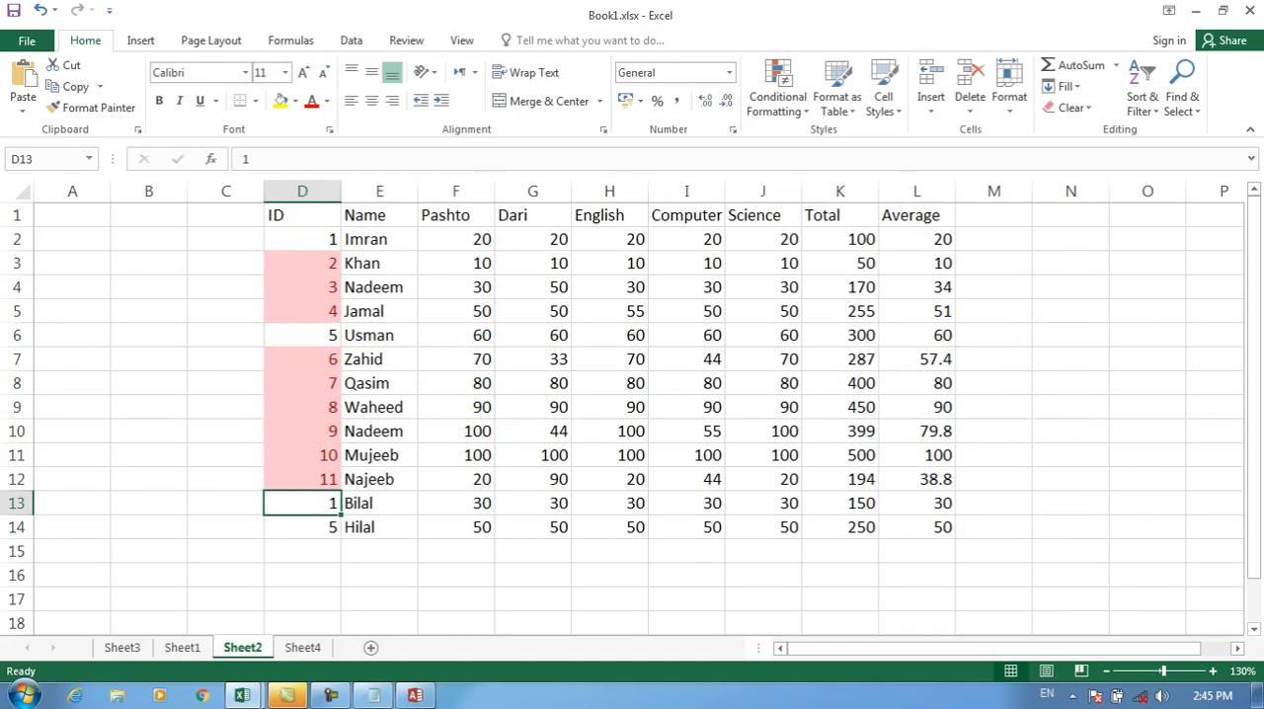
Step: On Sheet1, highlight salaries greater than 6000 in H2:H20 with Light Red Fill with Dark Red Text
{"action": "left_click", "coordinate": [302, 648]}
{"action": "left_click", "coordinate": [183, 648]}
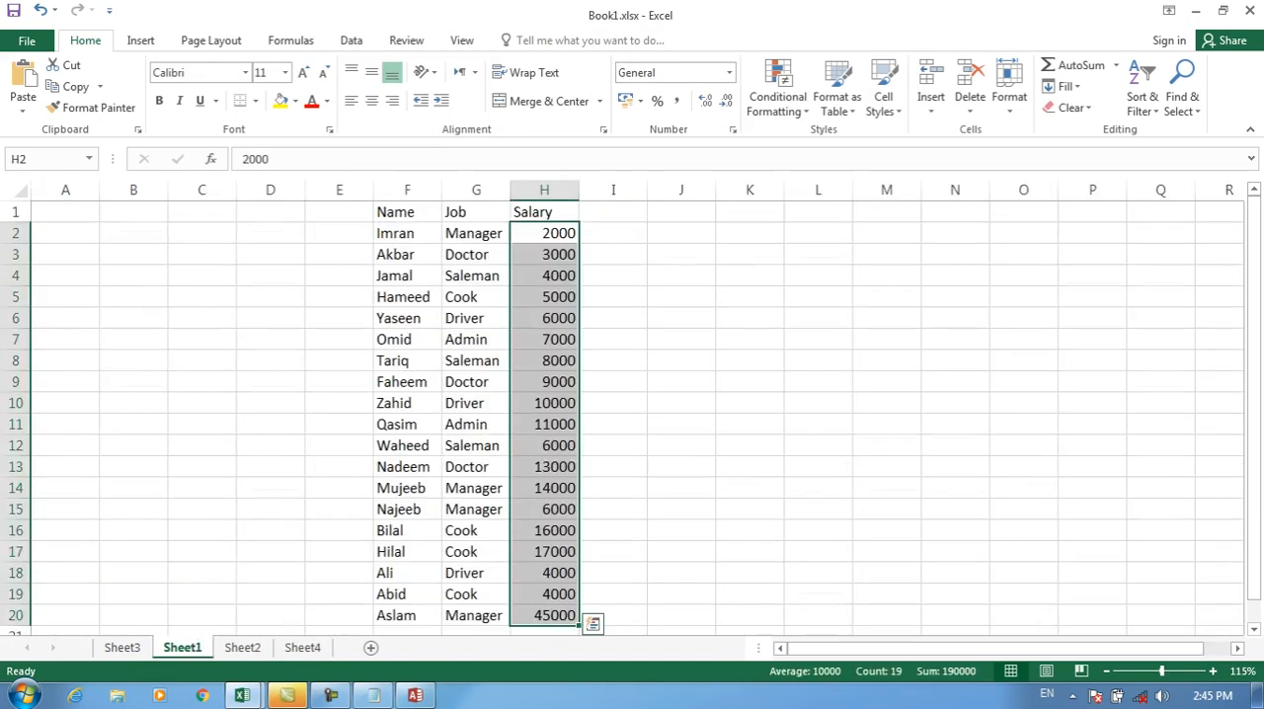
{"action": "left_click", "coordinate": [778, 89]}
{"action": "left_click", "coordinate": [778, 89]}
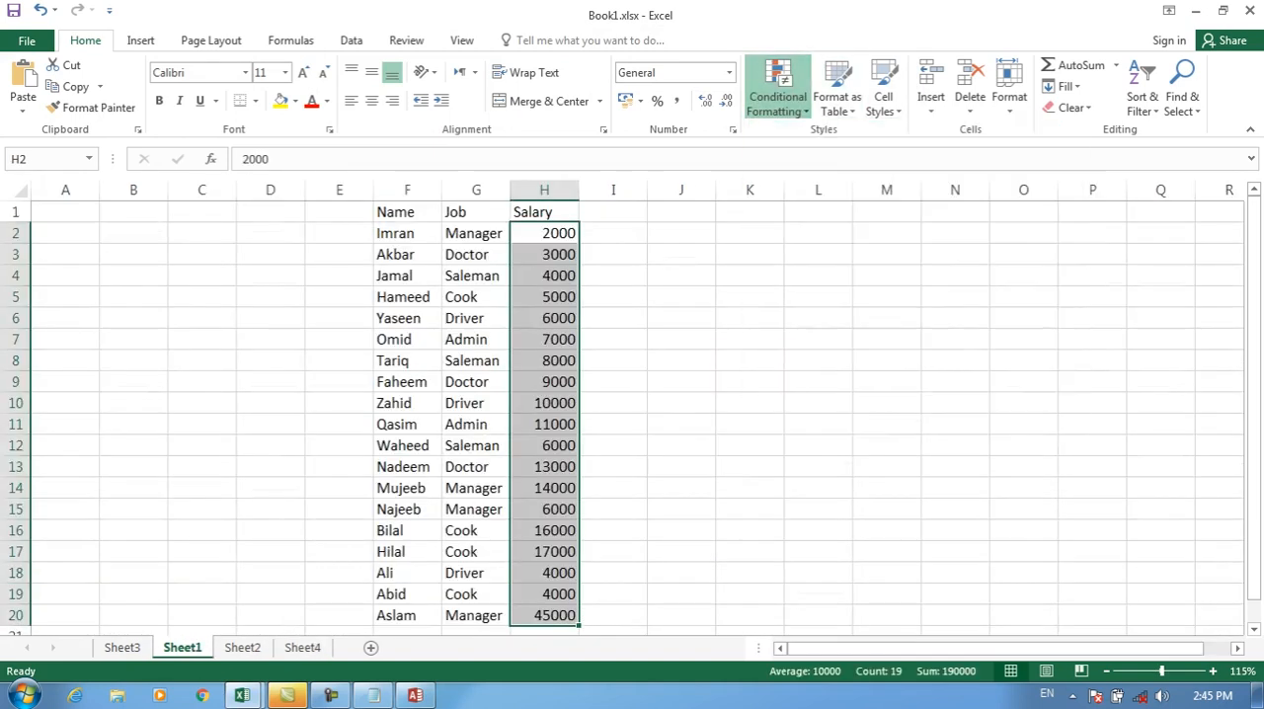
{"action": "type", "text": "6000"}
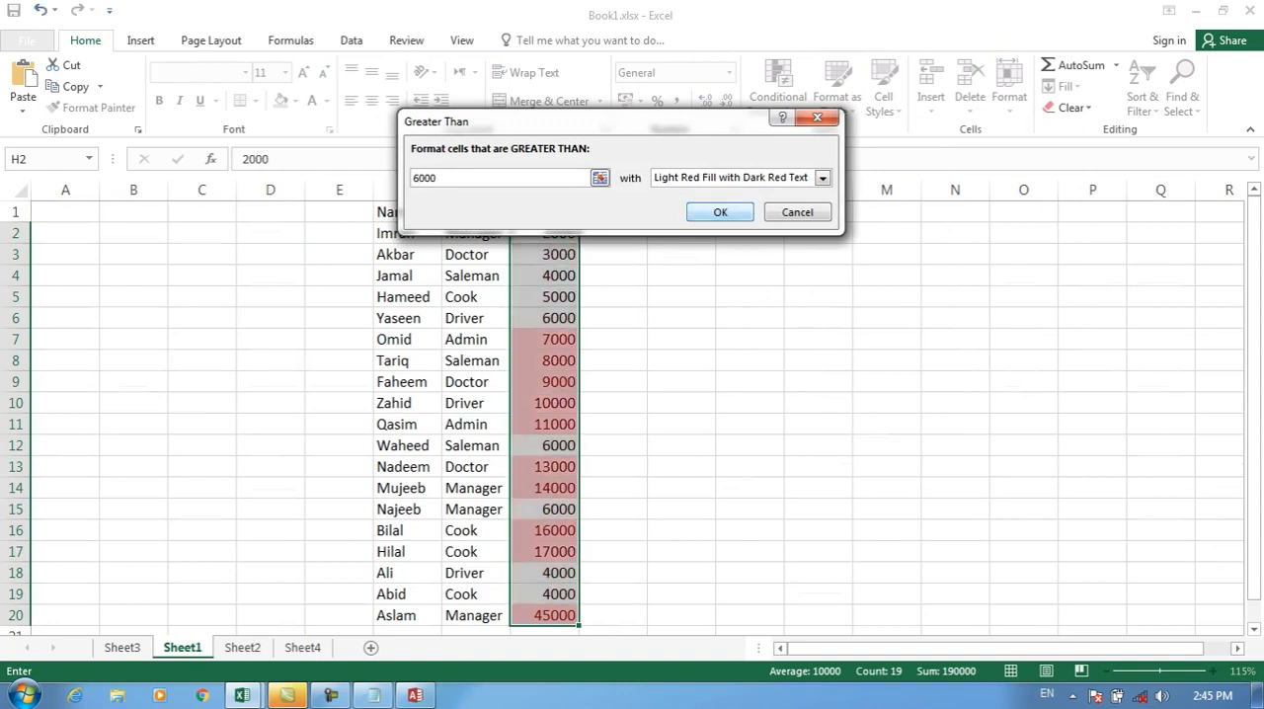
{"action": "key", "text": "Return"}
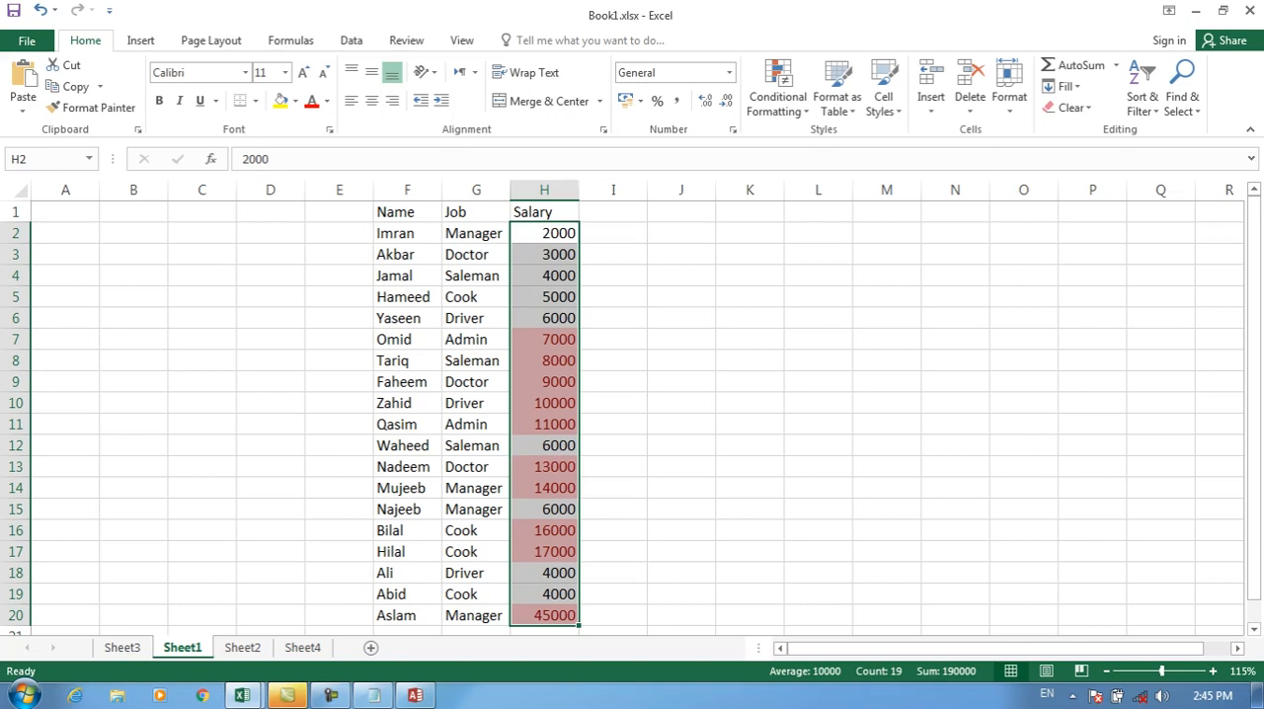
Step: Edit the salary rule for H2:H20 to format cell values less than 6000, with Stop If True enabled
{"action": "left_click", "coordinate": [778, 97]}
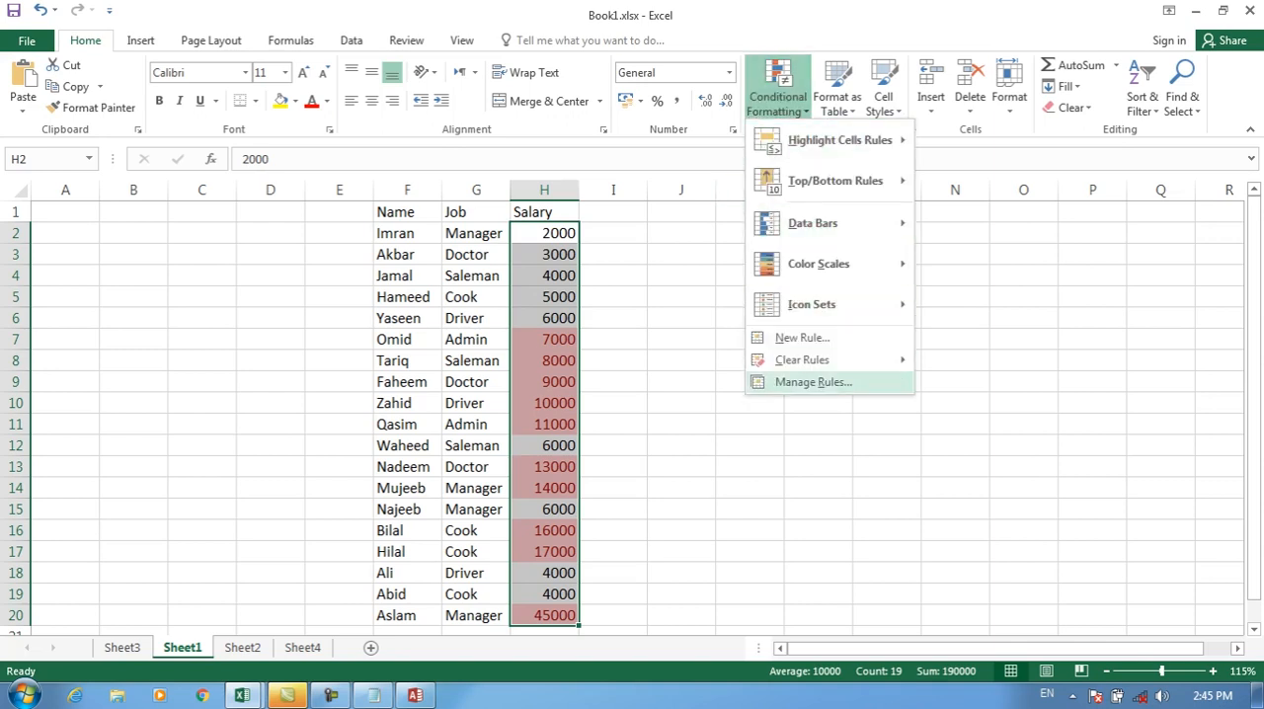
{"action": "left_click", "coordinate": [810, 382]}
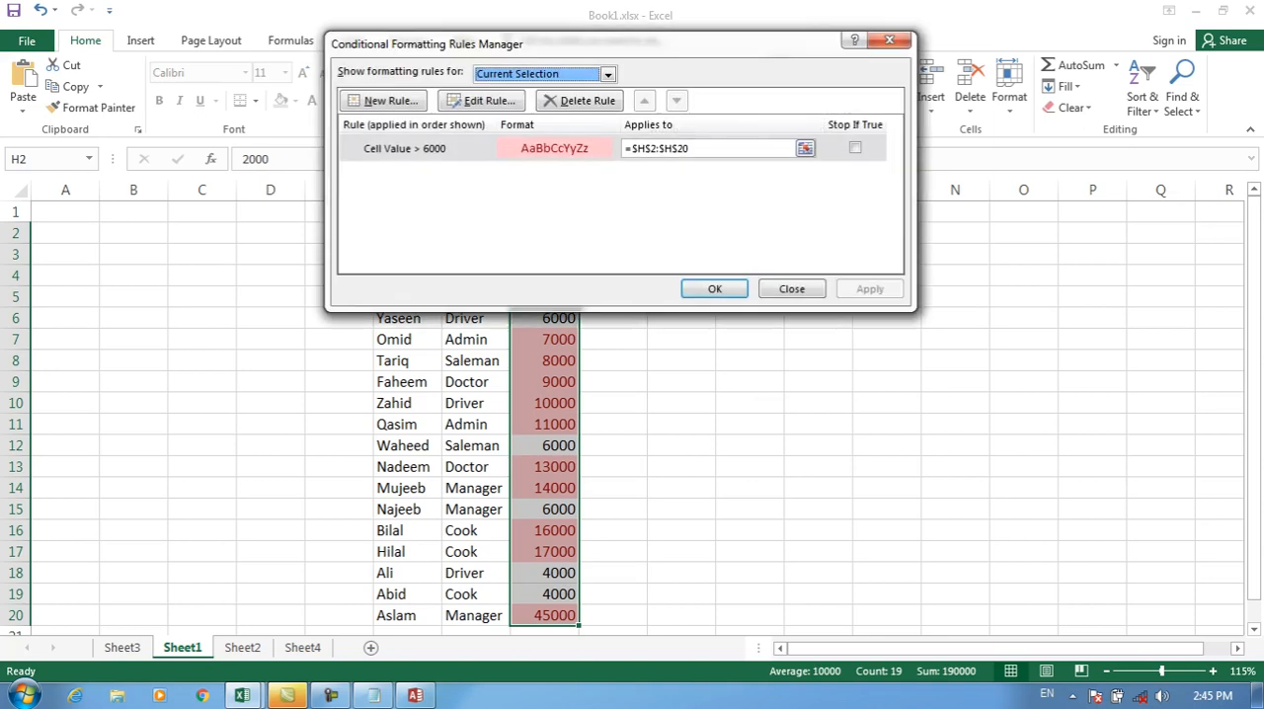
{"action": "left_click", "coordinate": [482, 101]}
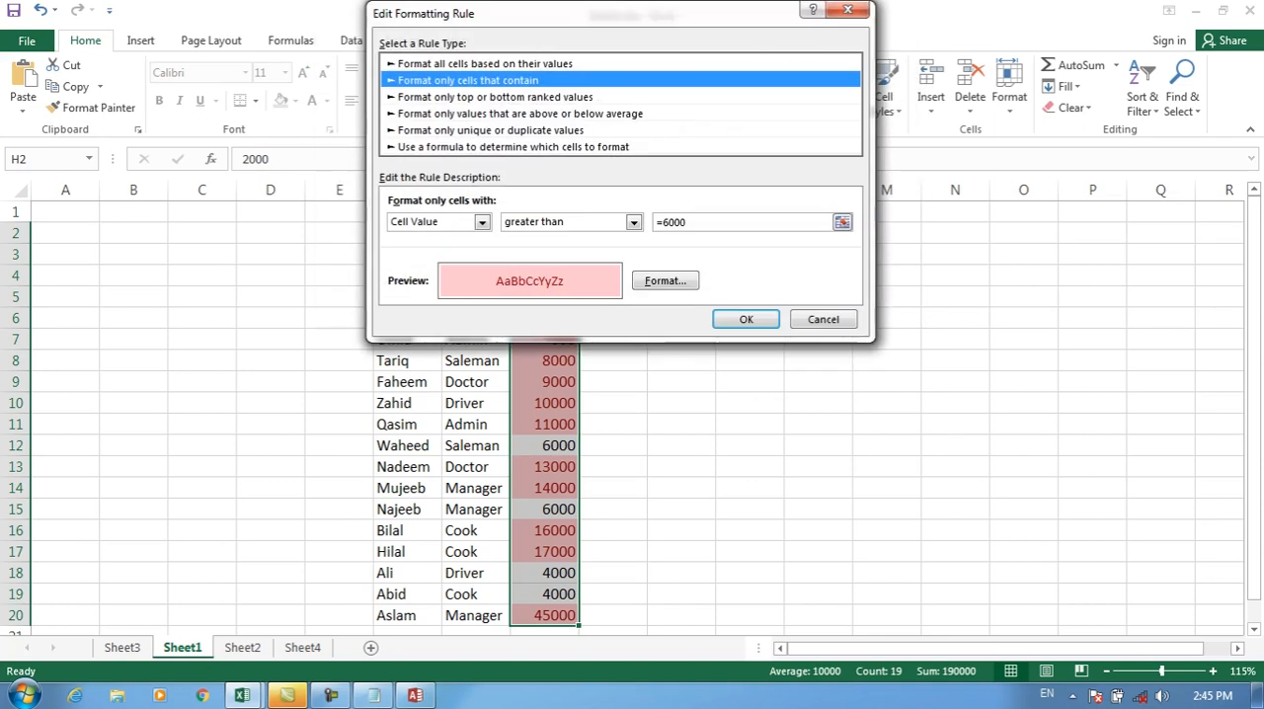
{"action": "left_click", "coordinate": [635, 222]}
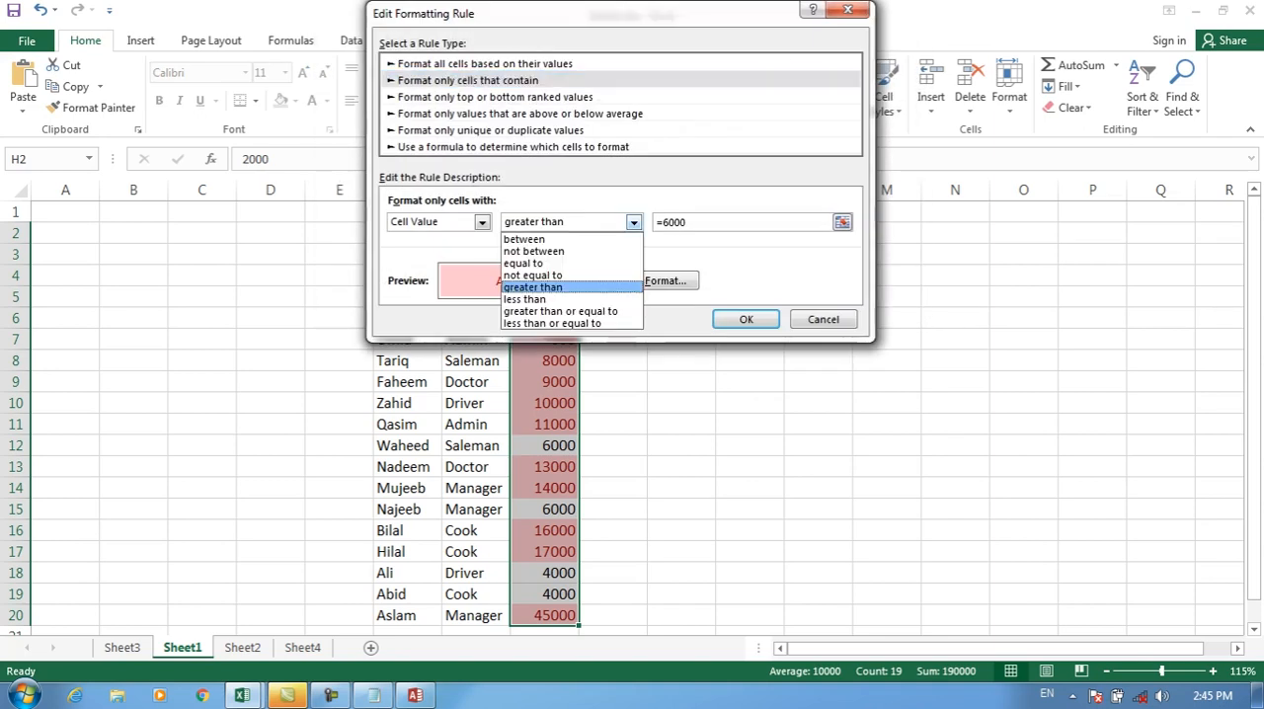
{"action": "left_click", "coordinate": [553, 299]}
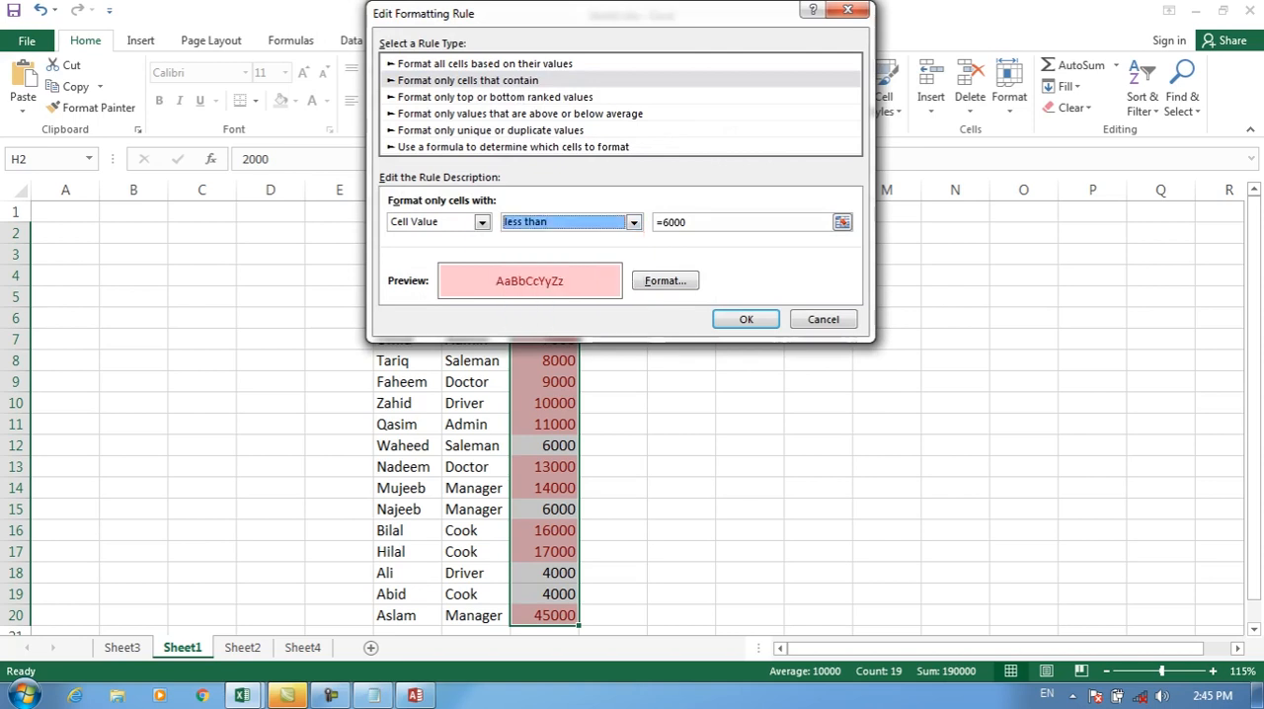
{"action": "left_click", "coordinate": [745, 319]}
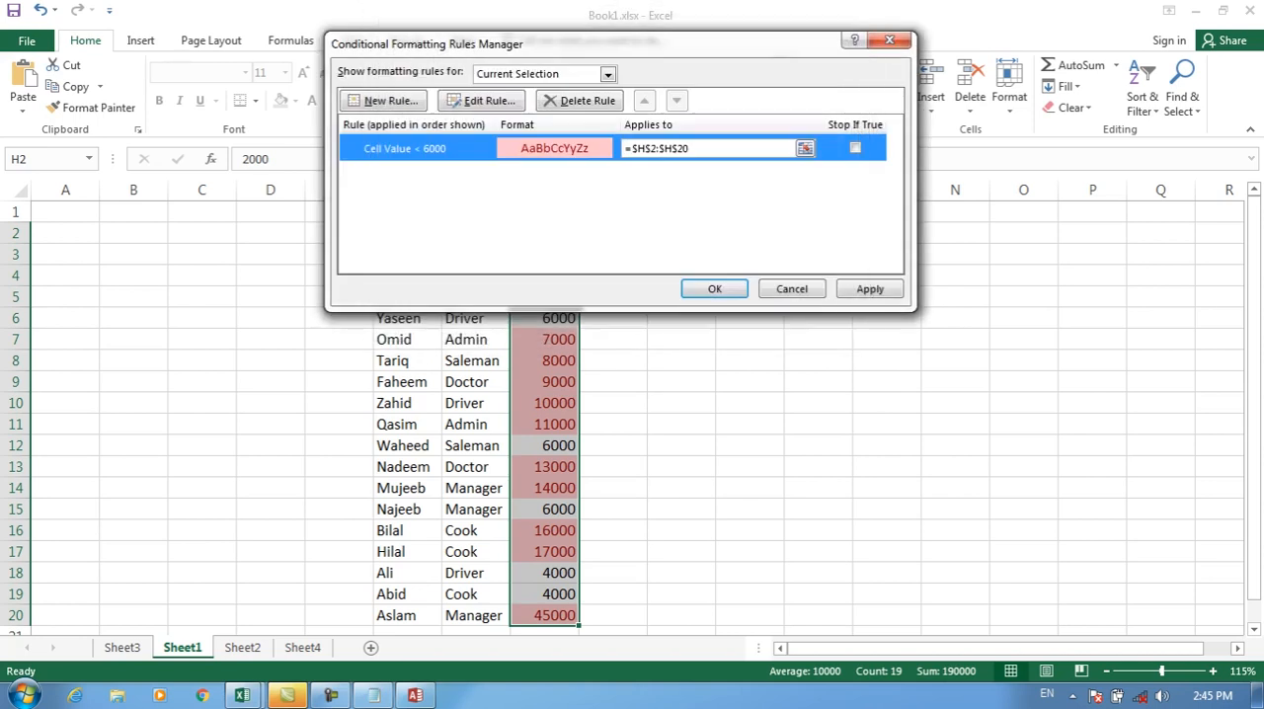
{"action": "left_click", "coordinate": [714, 288]}
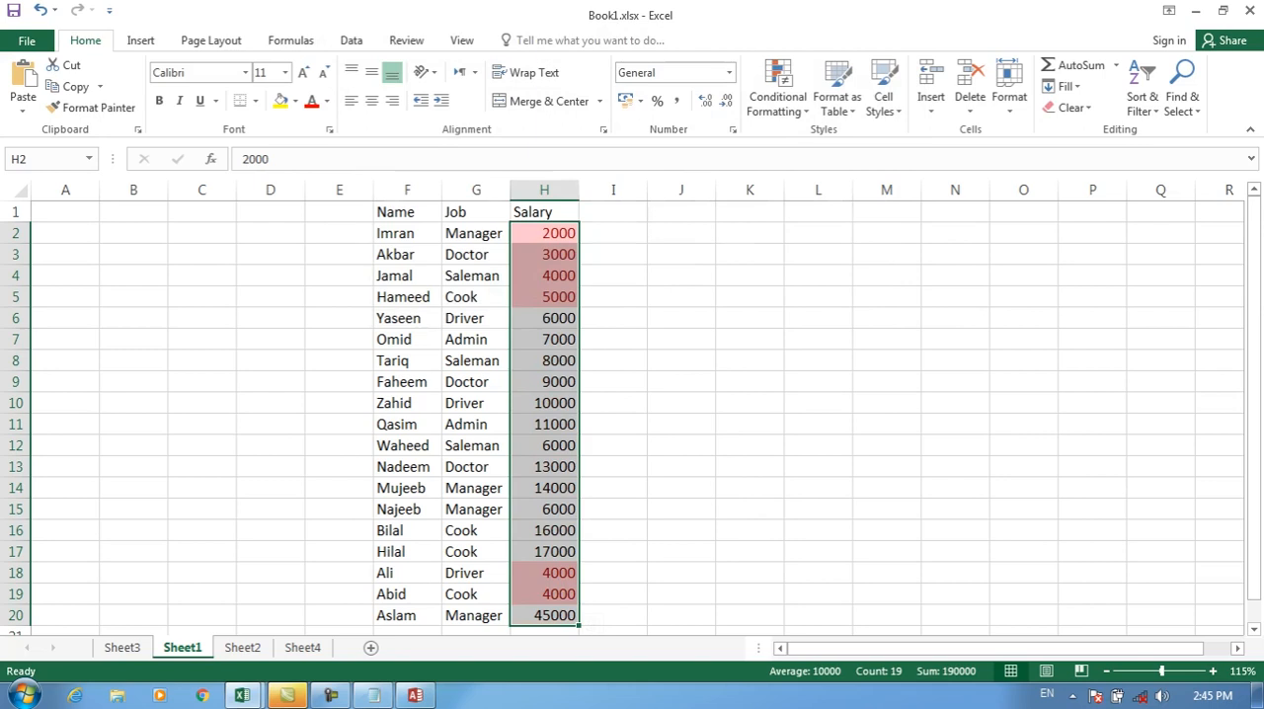
Step: View the New Formatting Rule options through the rules manager for the salary range, and close both without adding a rule
{"action": "left_click", "coordinate": [777, 96]}
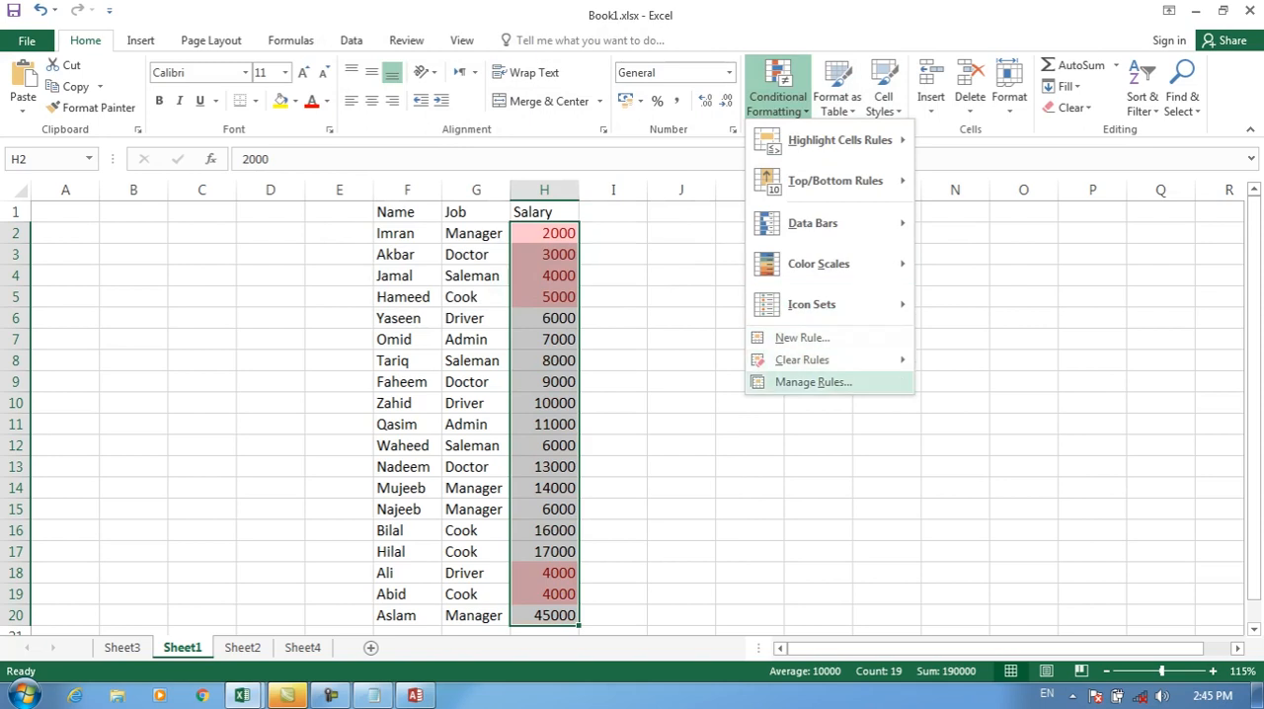
{"action": "left_click", "coordinate": [810, 382]}
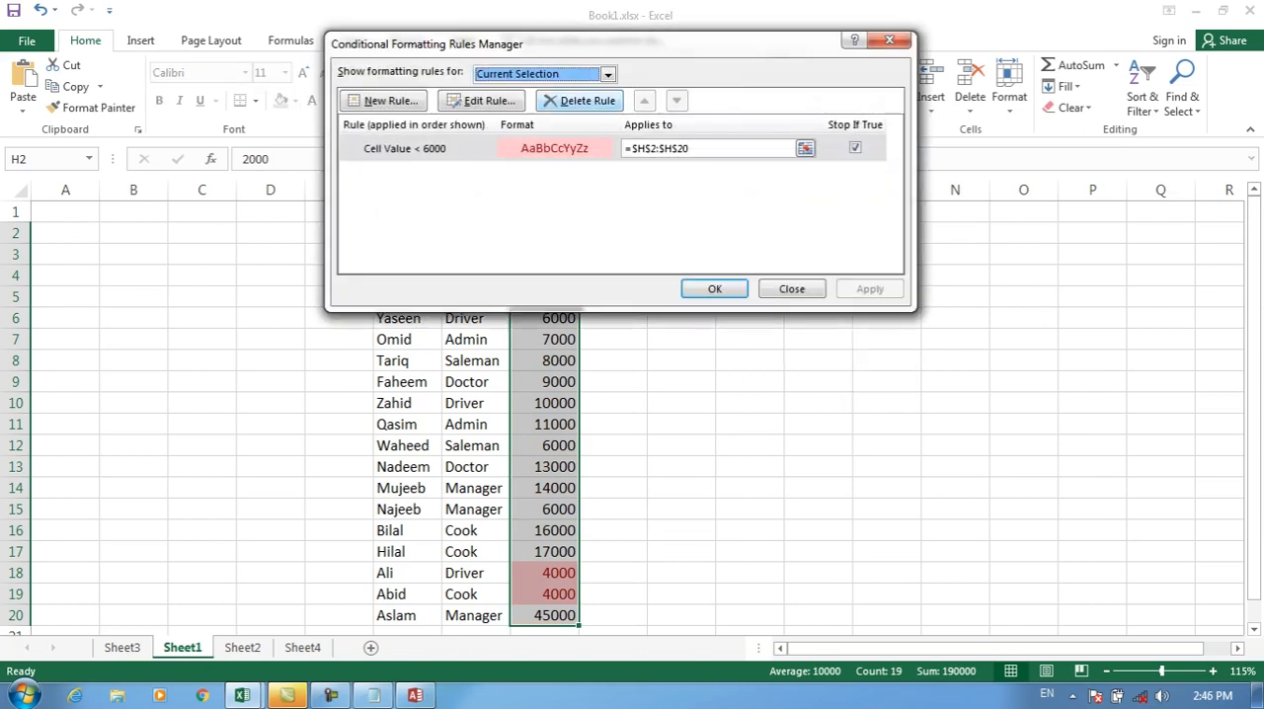
{"action": "left_click", "coordinate": [383, 101]}
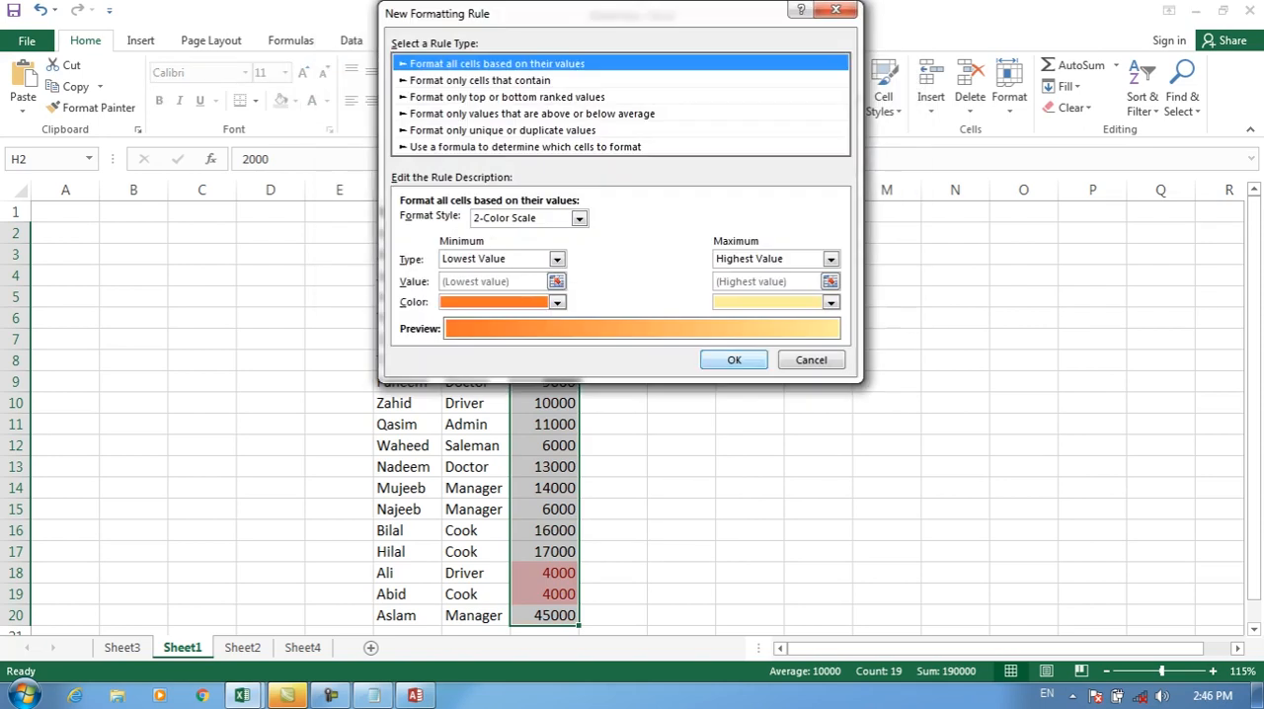
{"action": "left_click", "coordinate": [811, 360]}
{"action": "left_click", "coordinate": [793, 289]}
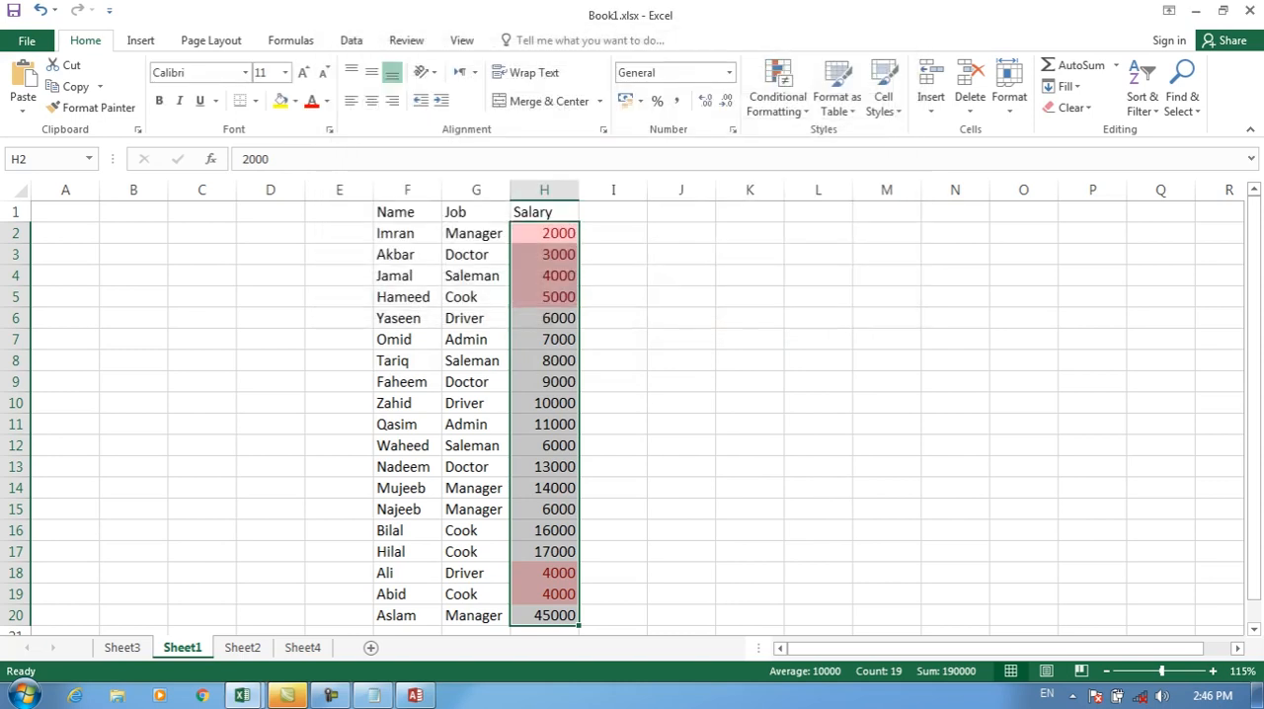
Step: Clear the conditional formatting rules from the selected salary cells H2:H20
{"action": "left_click", "coordinate": [777, 95]}
{"action": "left_click", "coordinate": [777, 96]}
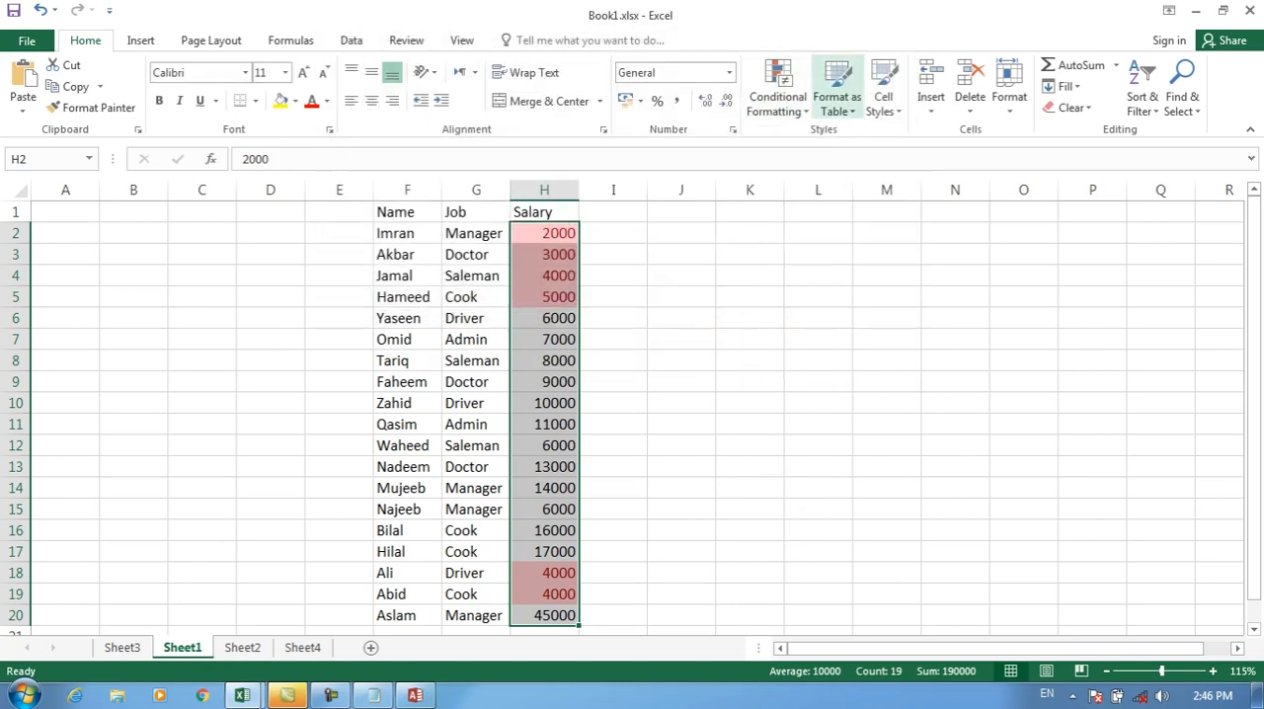
{"action": "left_click", "coordinate": [838, 96]}
{"action": "left_click", "coordinate": [777, 96]}
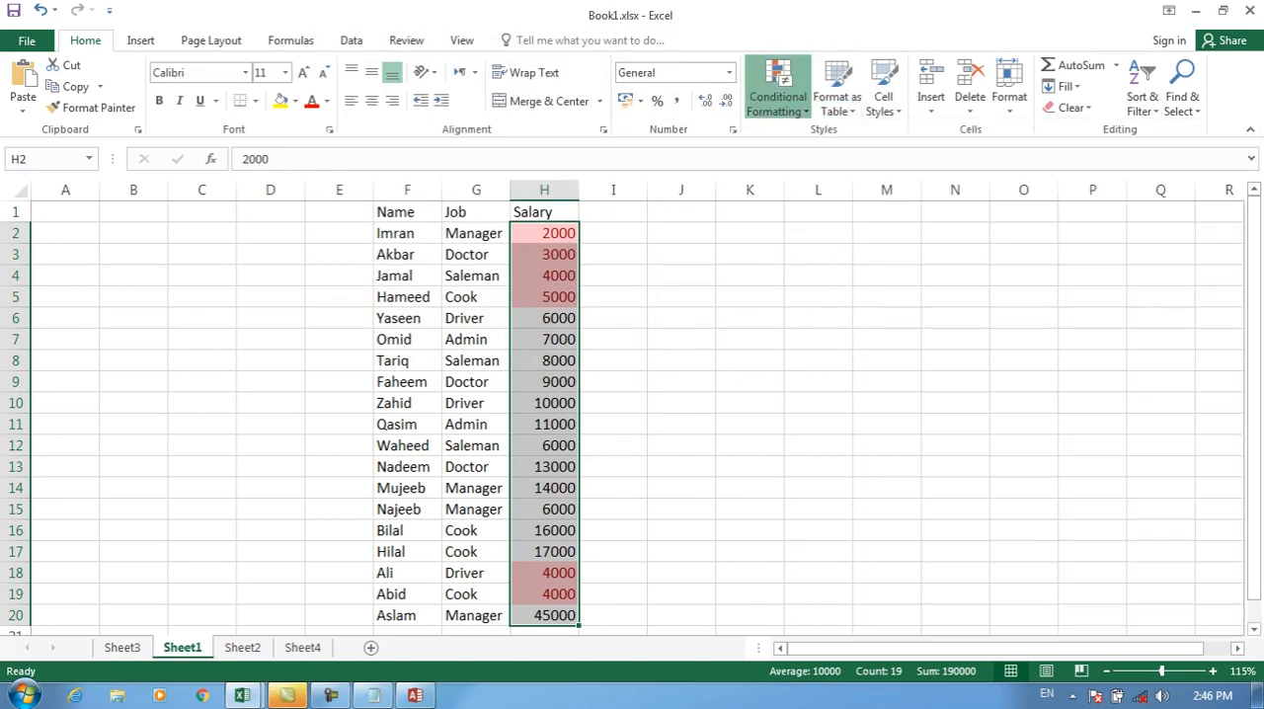
{"action": "mouse_move", "coordinate": [802, 360]}
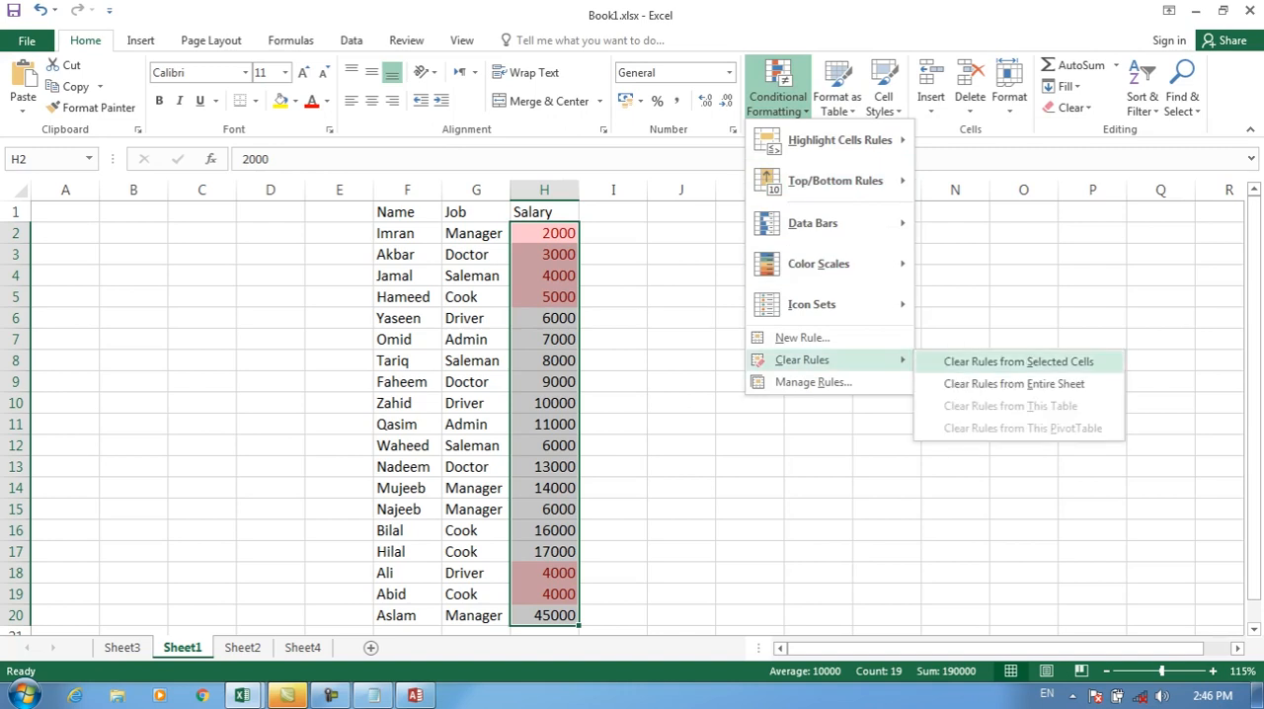
{"action": "left_click", "coordinate": [1018, 362]}
{"action": "left_click_drag", "start_coordinate": [396, 211], "coordinate": [592, 624]}
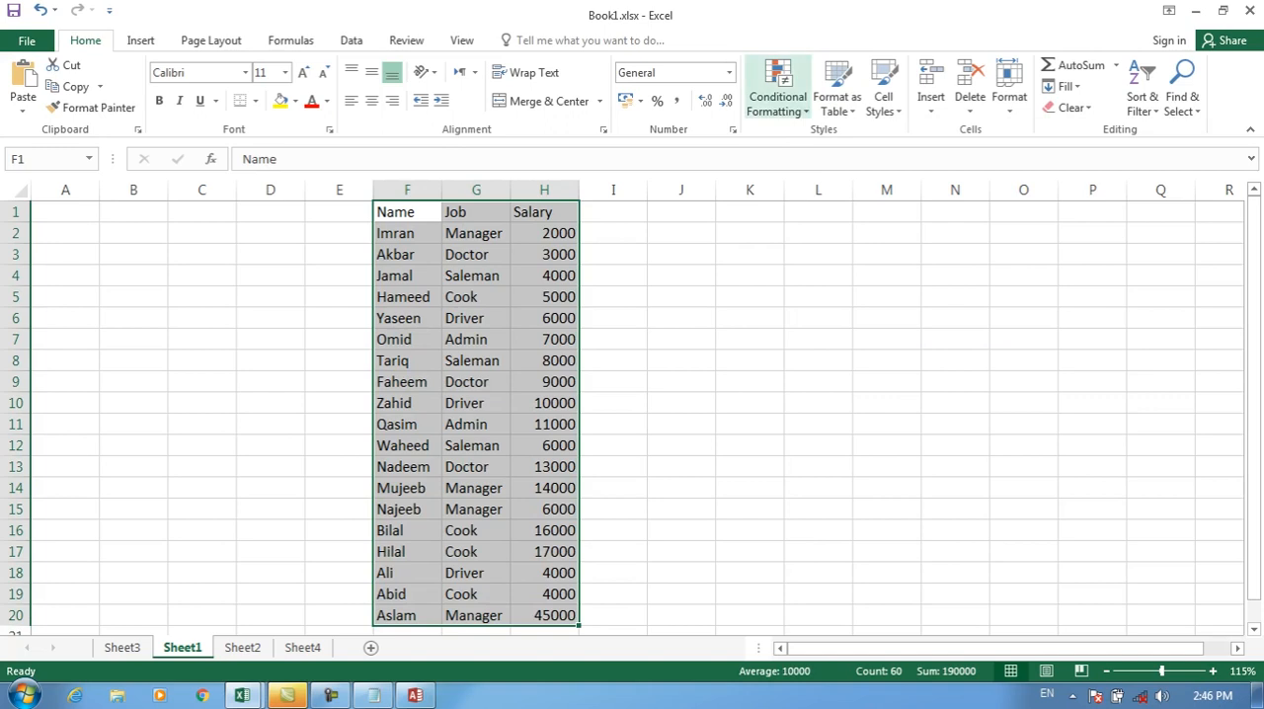
{"action": "left_click", "coordinate": [837, 96]}
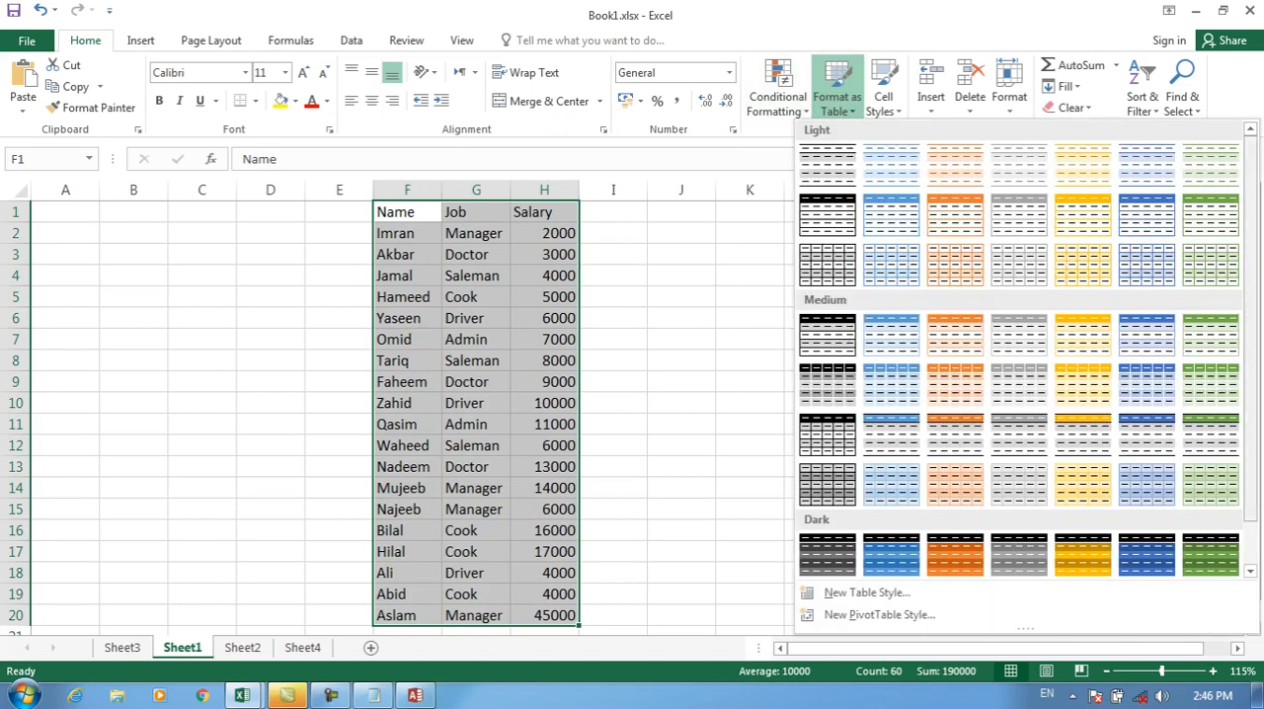
{"action": "scroll", "coordinate": [1027, 348], "scroll_direction": "down", "scroll_amount": 1}
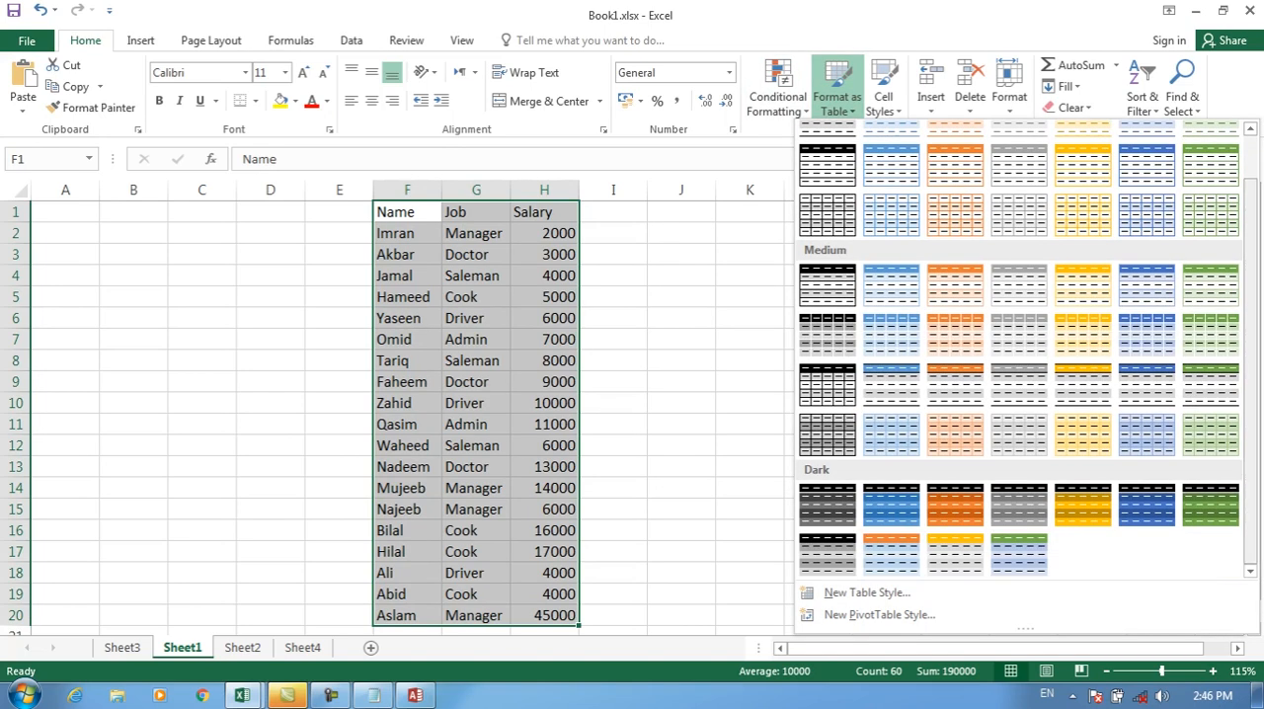
{"action": "left_click", "coordinate": [1083, 286]}
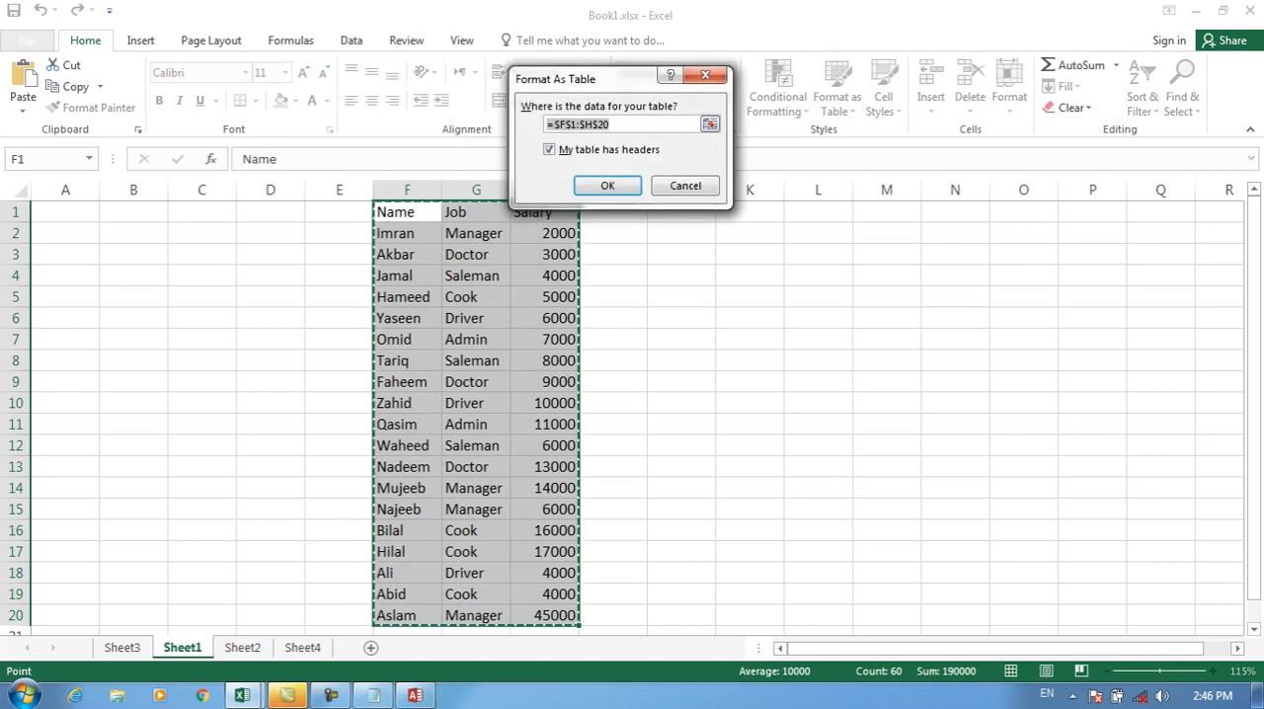
{"action": "left_click", "coordinate": [685, 185]}
{"action": "left_click", "coordinate": [750, 275]}
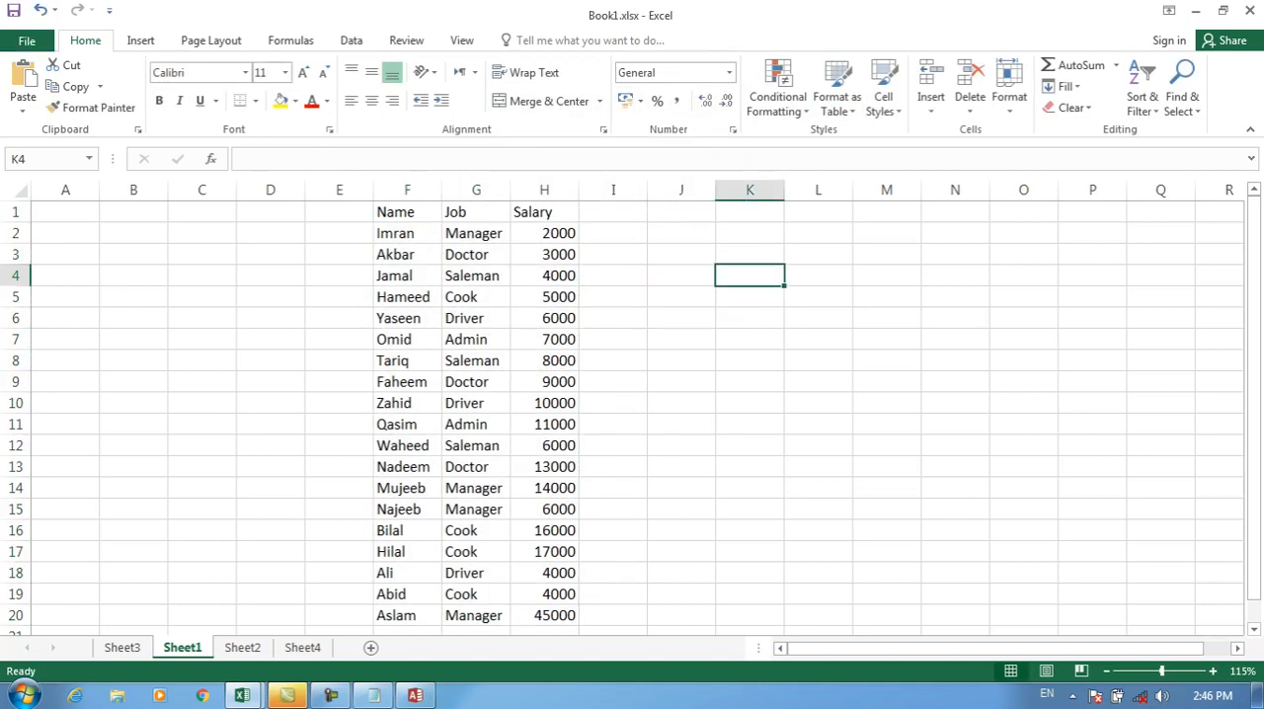
Step: Format F1:H20 as a table with the gold gridded Light style, leaving the headers option off
{"action": "left_click", "coordinate": [838, 99]}
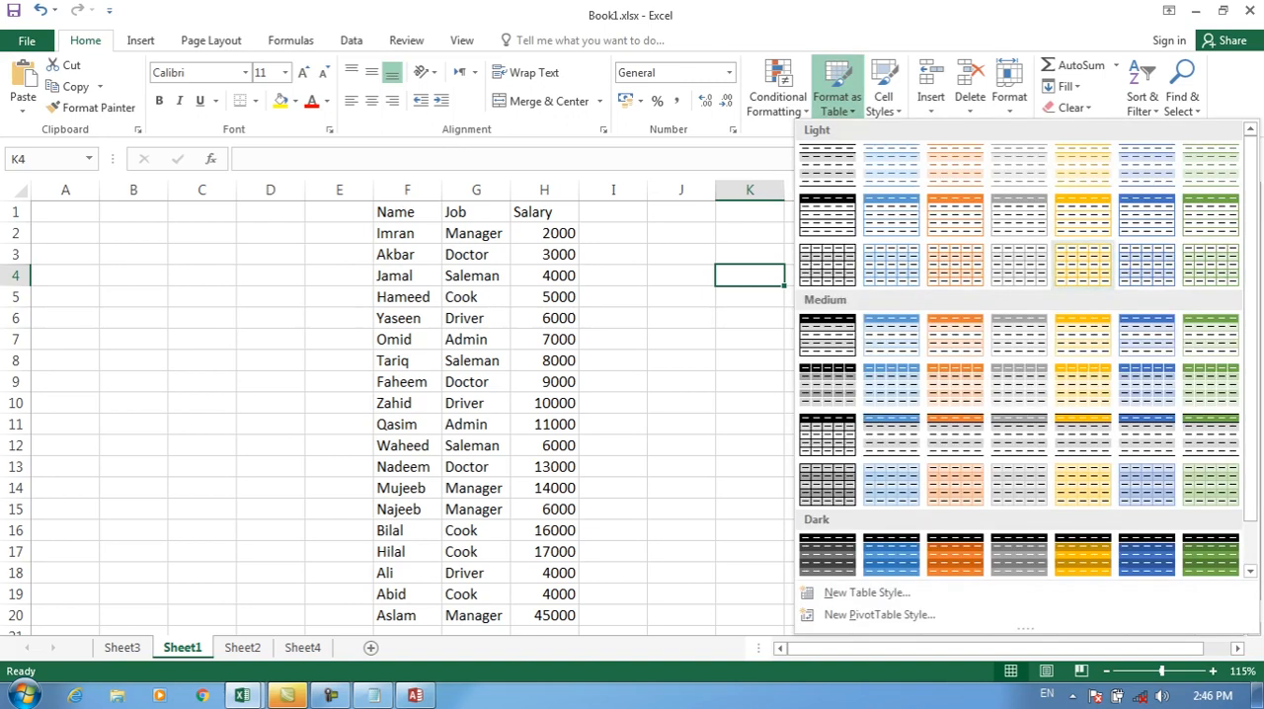
{"action": "left_click", "coordinate": [1083, 265]}
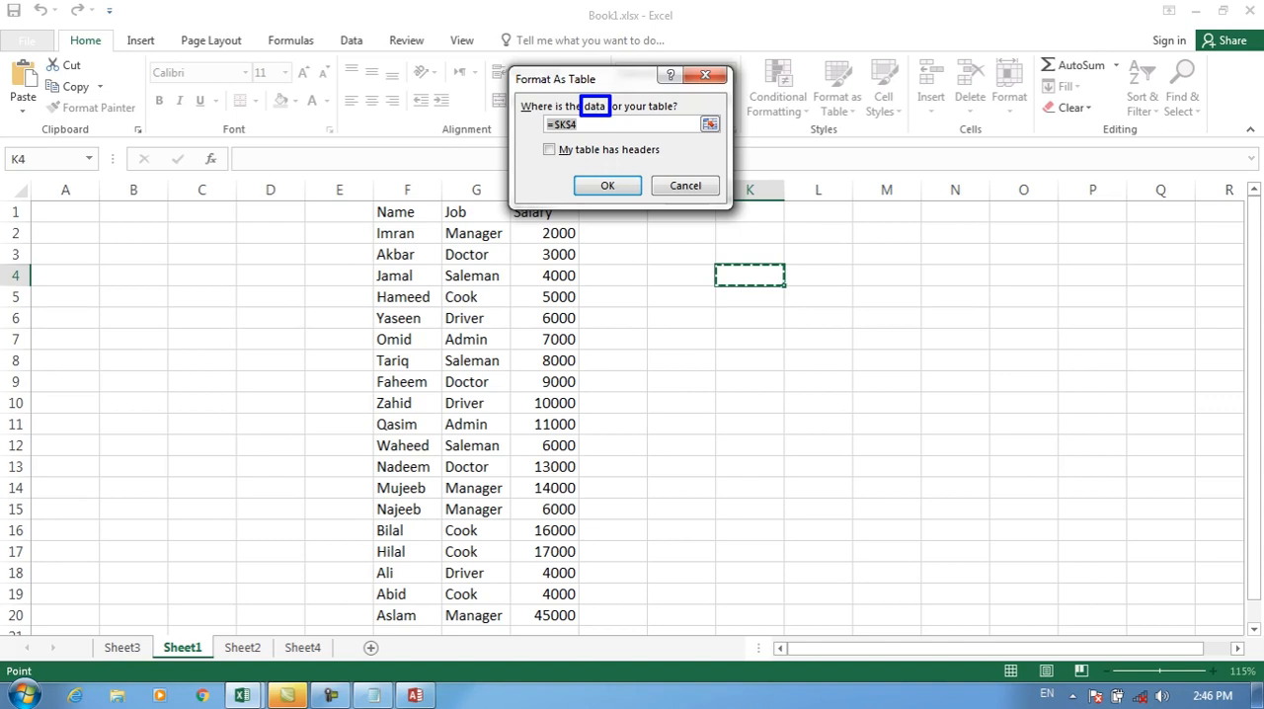
{"action": "key", "text": "BackSpace"}
{"action": "key", "text": "BackSpace"}
{"action": "key", "text": "BackSpace"}
{"action": "key", "text": "BackSpace"}
{"action": "key", "text": "BackSpace"}
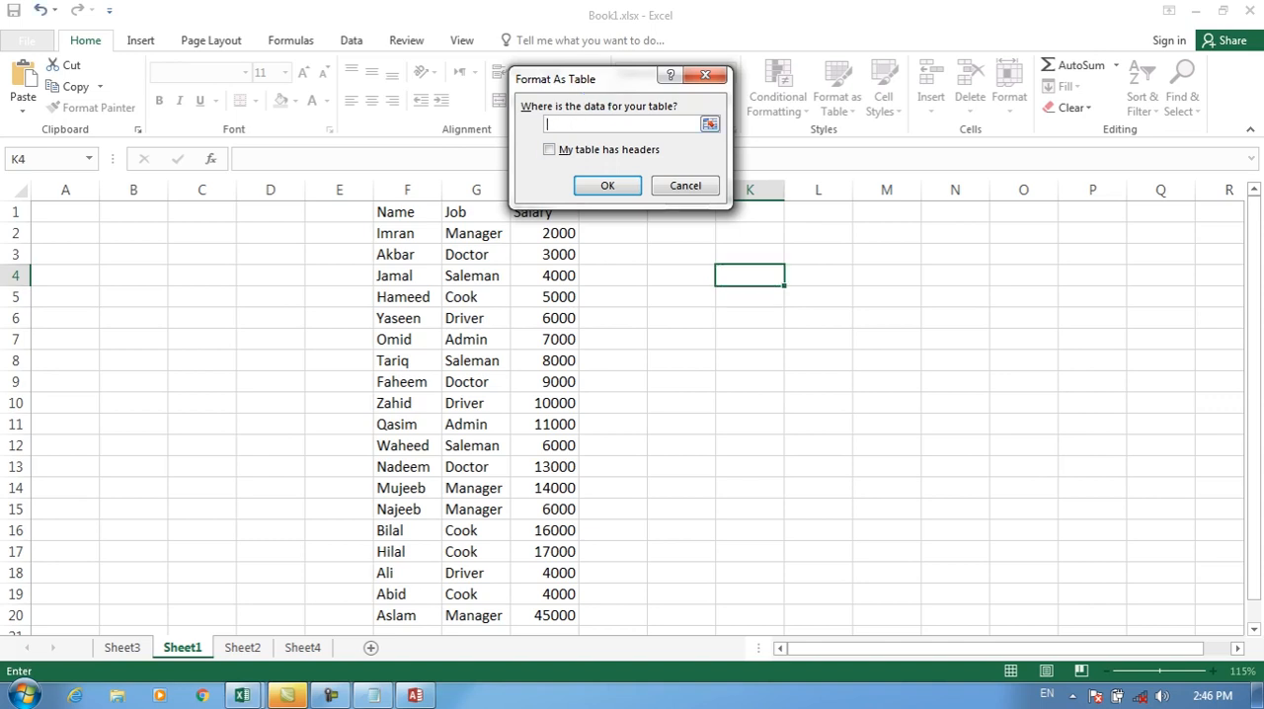
{"action": "left_click_drag", "start_coordinate": [395, 213], "coordinate": [568, 616]}
{"action": "left_click", "coordinate": [607, 185]}
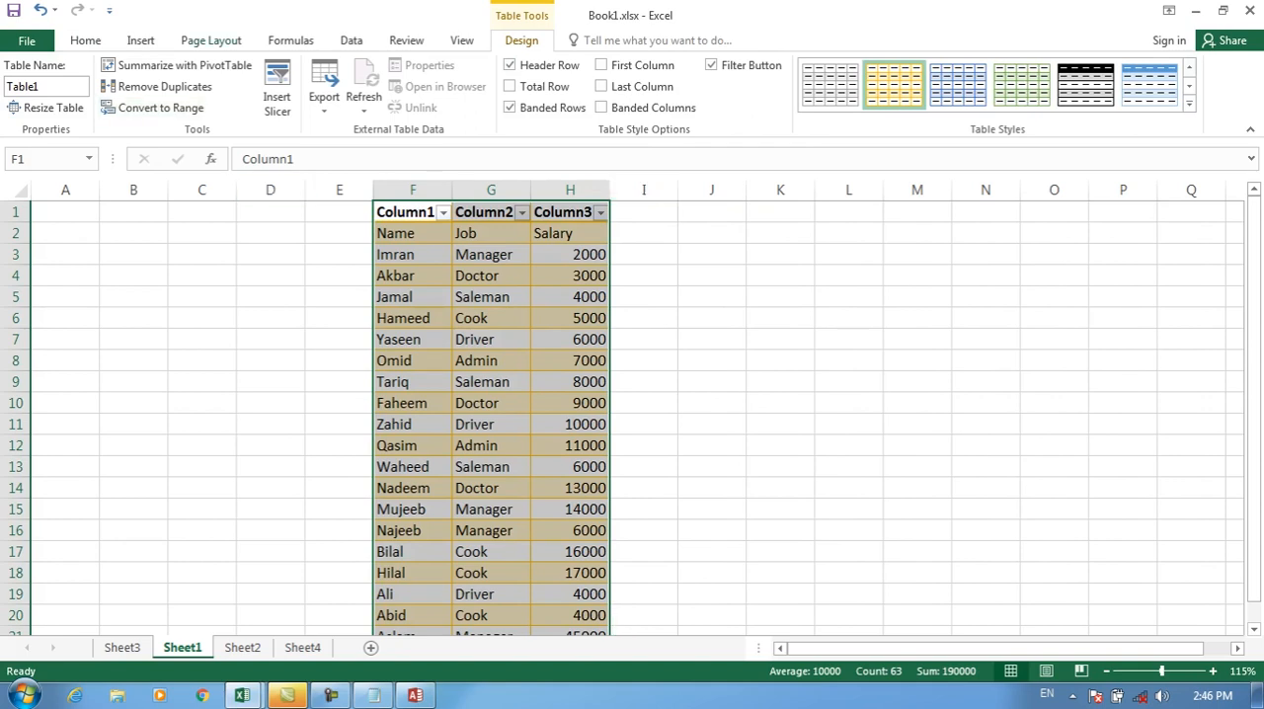
Step: Undo the gold table formatting on the Name, Job and Salary data
{"action": "left_click", "coordinate": [141, 40]}
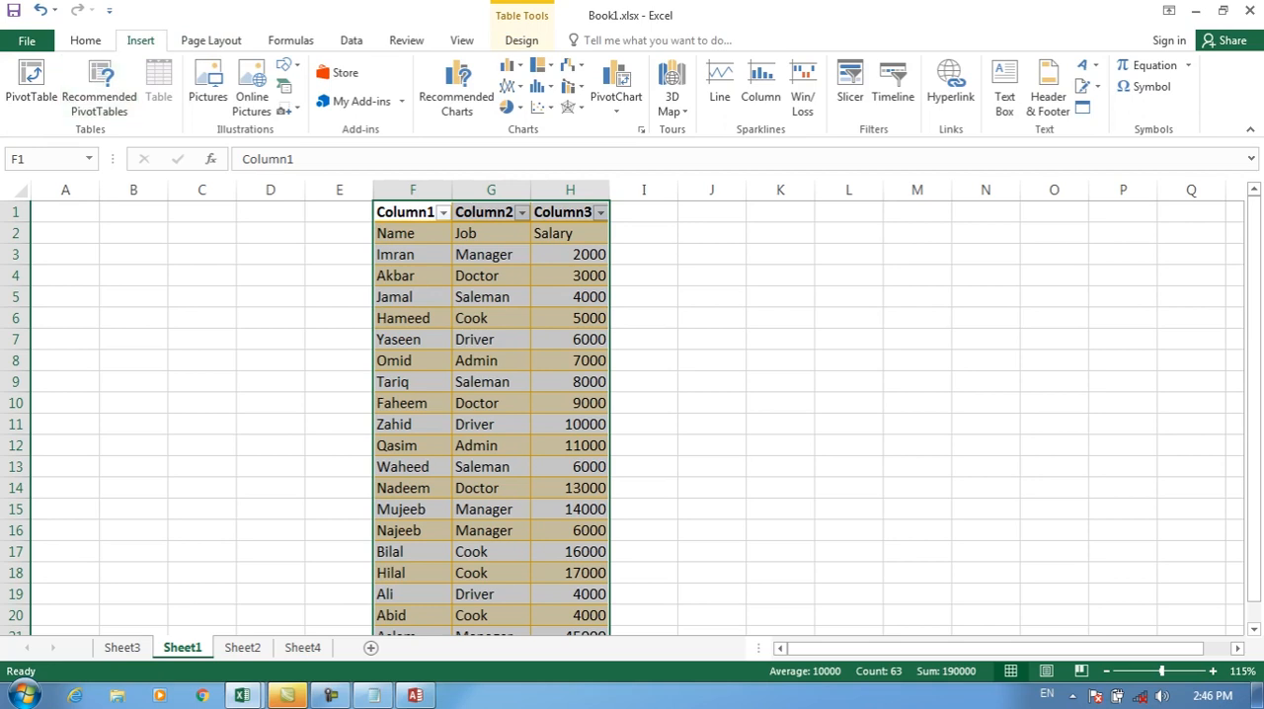
{"action": "left_click", "coordinate": [84, 40]}
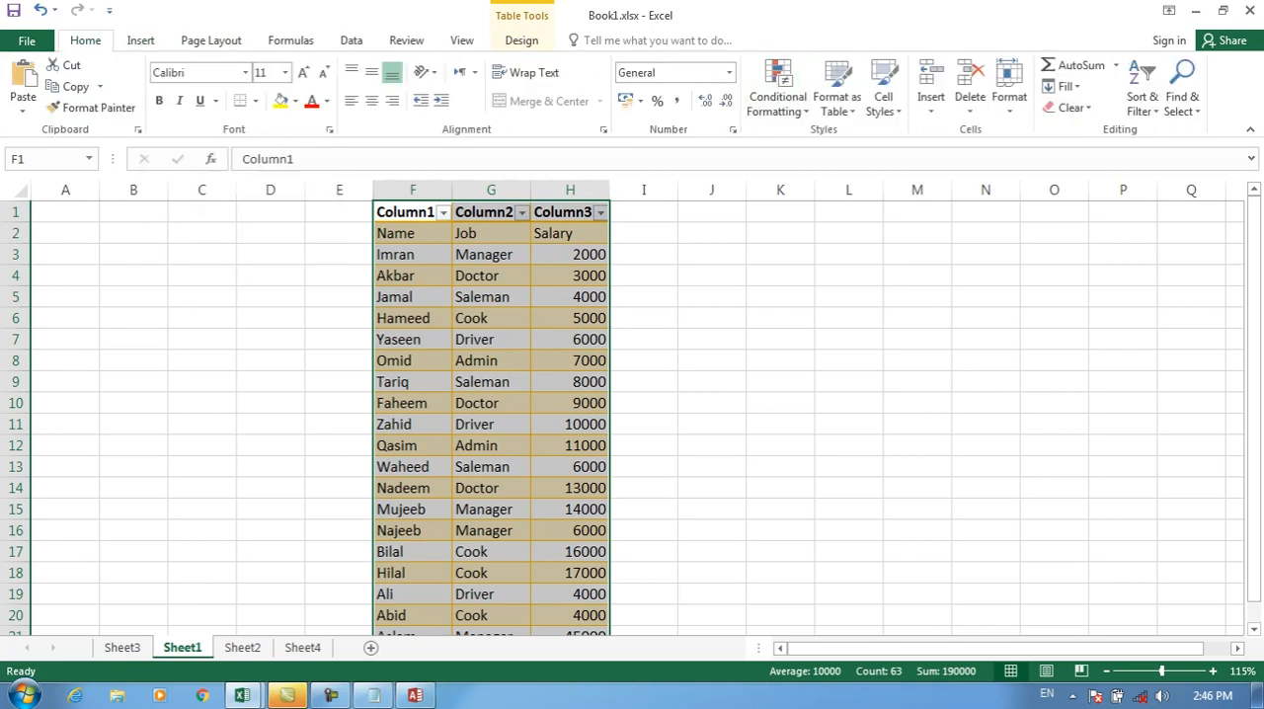
{"action": "key", "text": "ctrl+z"}
Step: Try the blue first-row Medium table style on F1:H20 with headers enabled, and undo it
{"action": "left_click_drag", "start_coordinate": [395, 212], "coordinate": [553, 615]}
{"action": "left_click", "coordinate": [838, 96]}
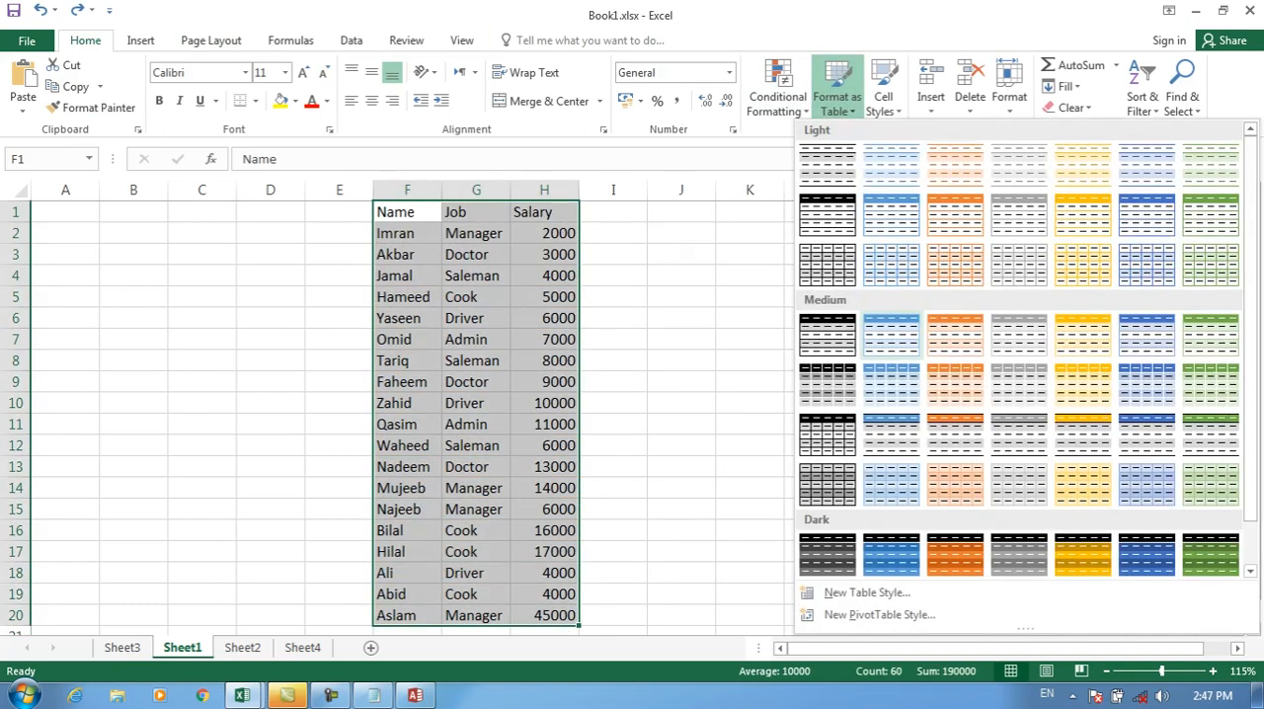
{"action": "left_click", "coordinate": [891, 330]}
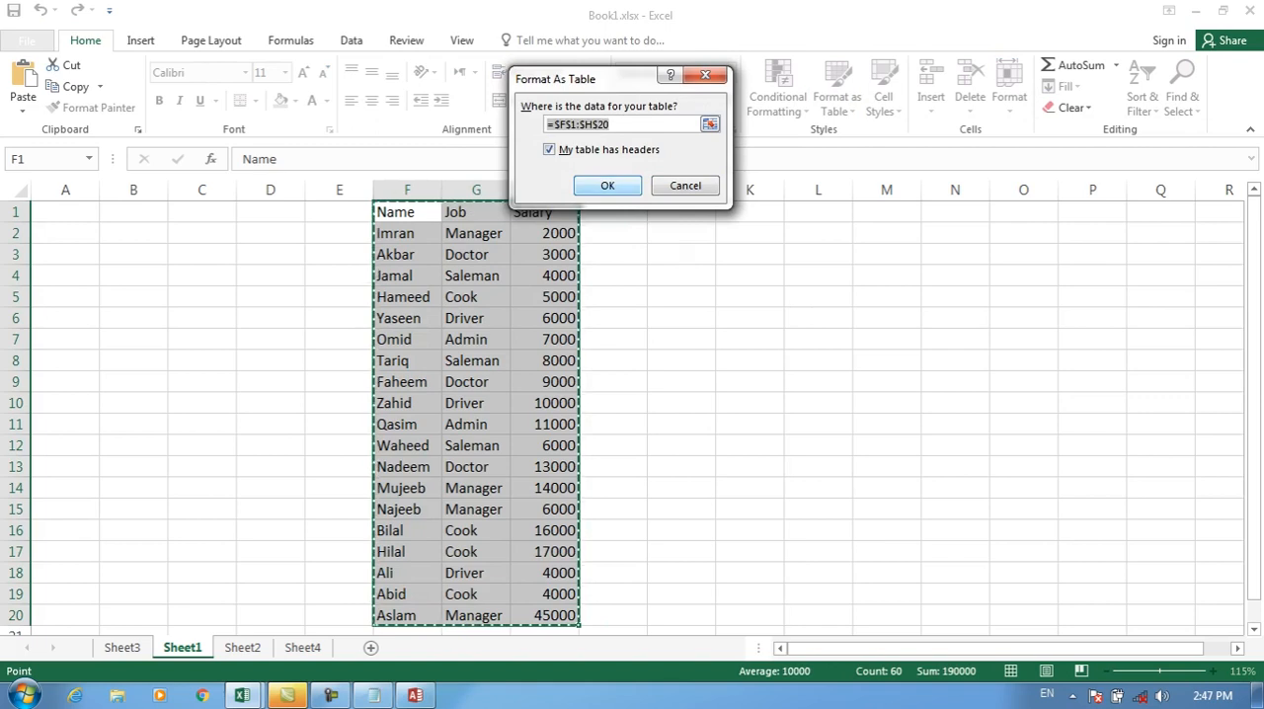
{"action": "left_click", "coordinate": [608, 186]}
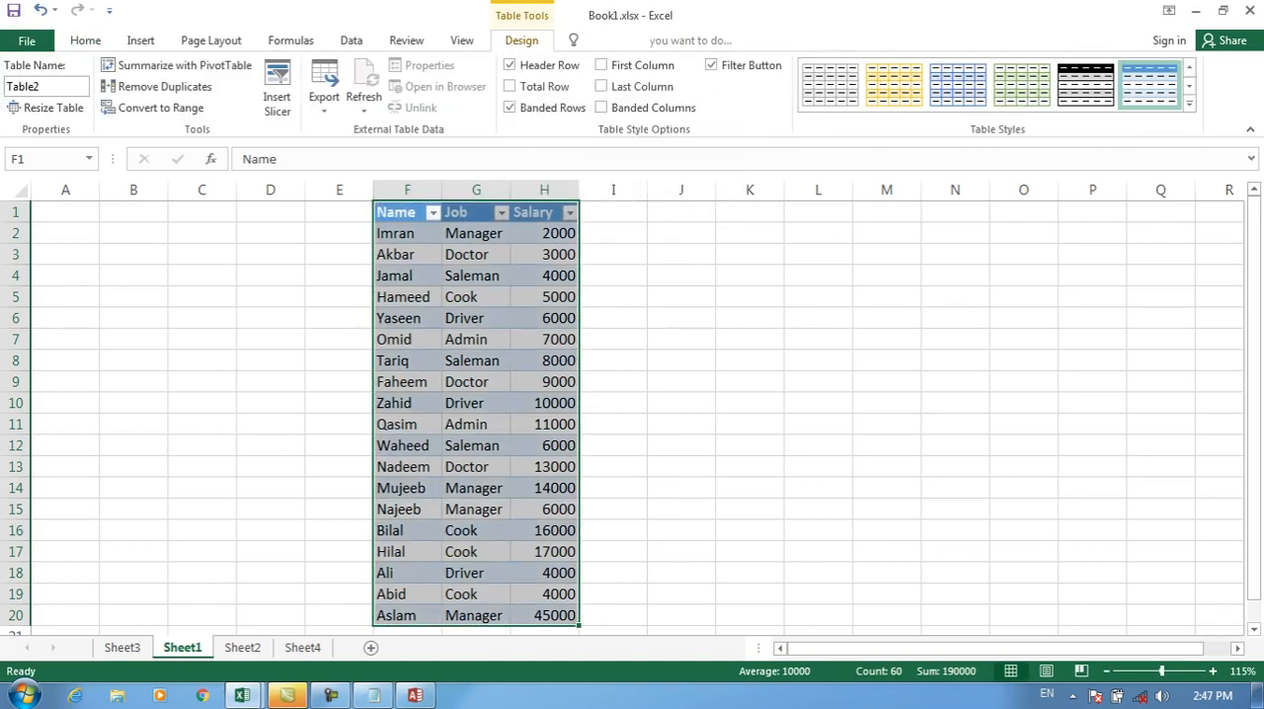
{"action": "key", "text": "ctrl+z"}
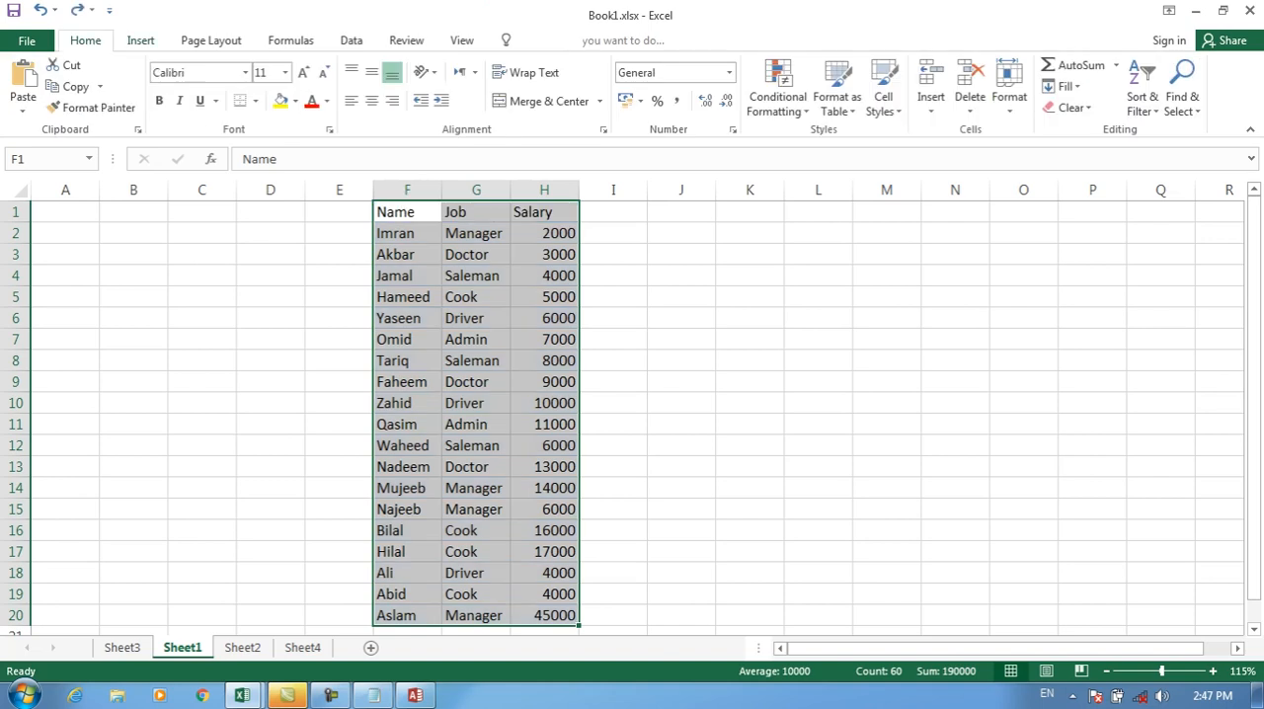
{"action": "left_click", "coordinate": [838, 97]}
{"action": "left_click", "coordinate": [891, 334]}
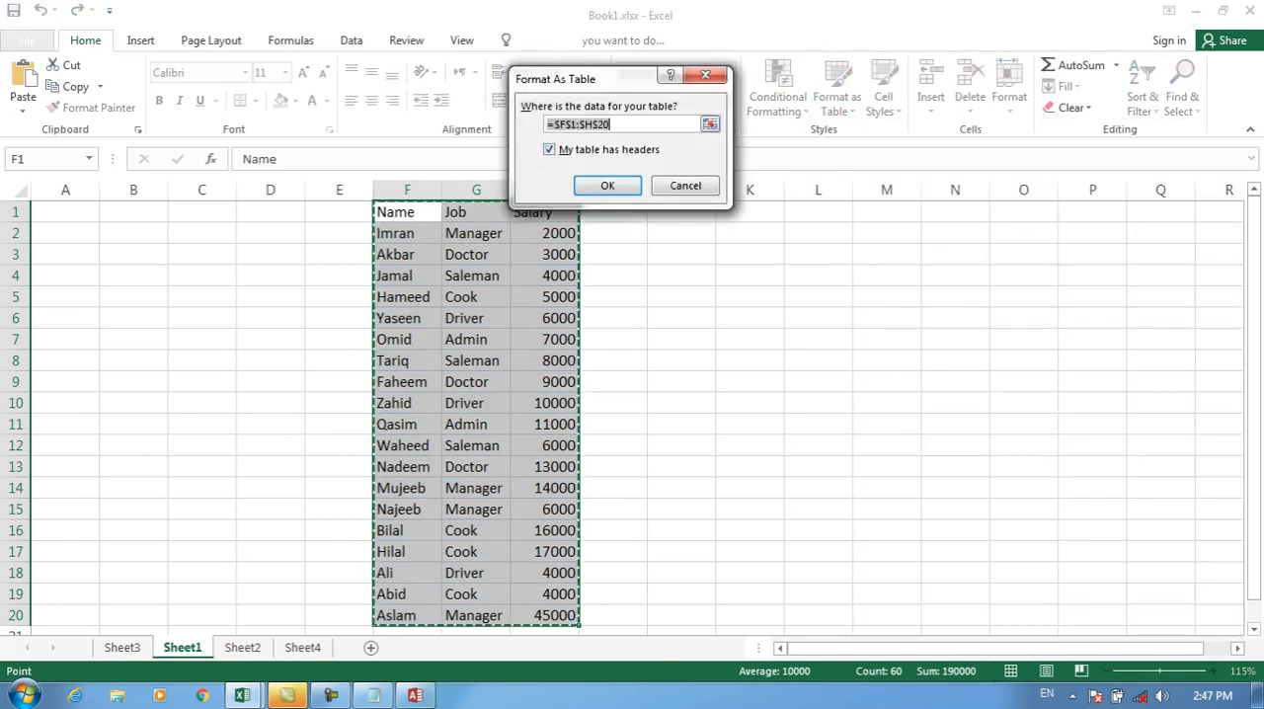
{"action": "key", "text": "Escape"}
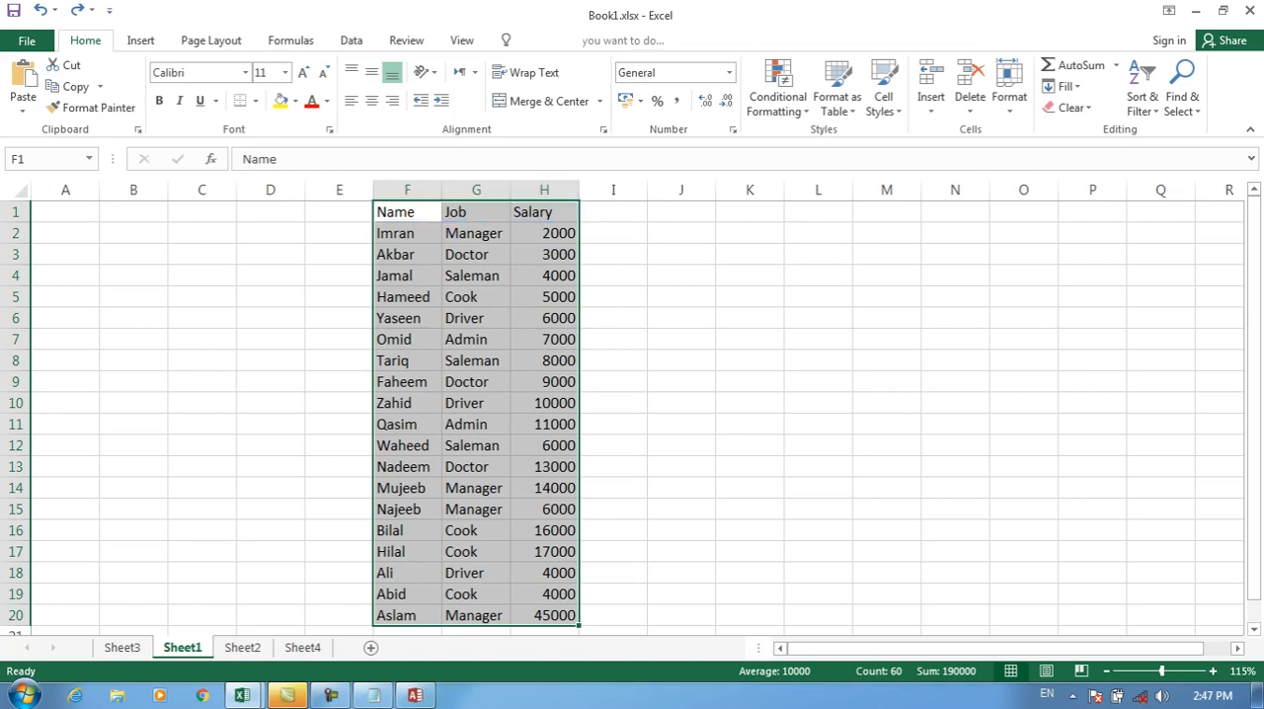
Step: Format F1:H20 as a table in the blue Medium style with its own headers again, and undo the formatting
{"action": "left_click", "coordinate": [778, 96]}
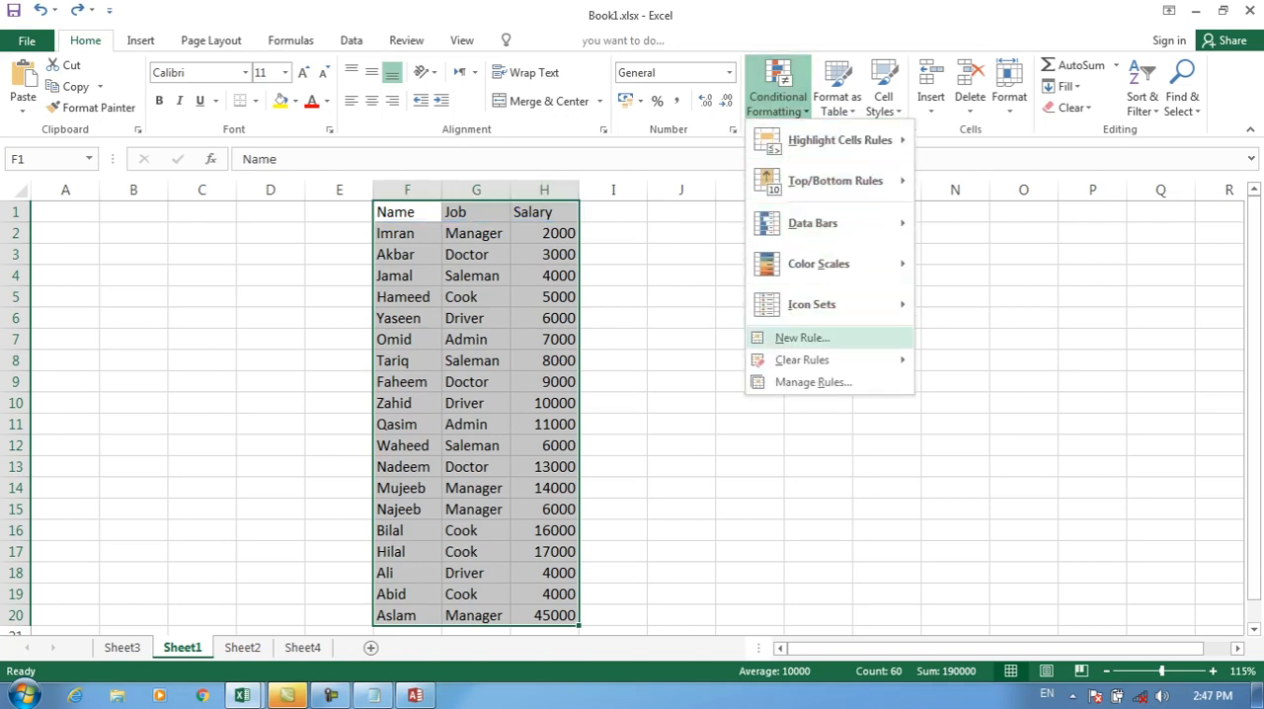
{"action": "left_click", "coordinate": [837, 96]}
{"action": "left_click", "coordinate": [892, 336]}
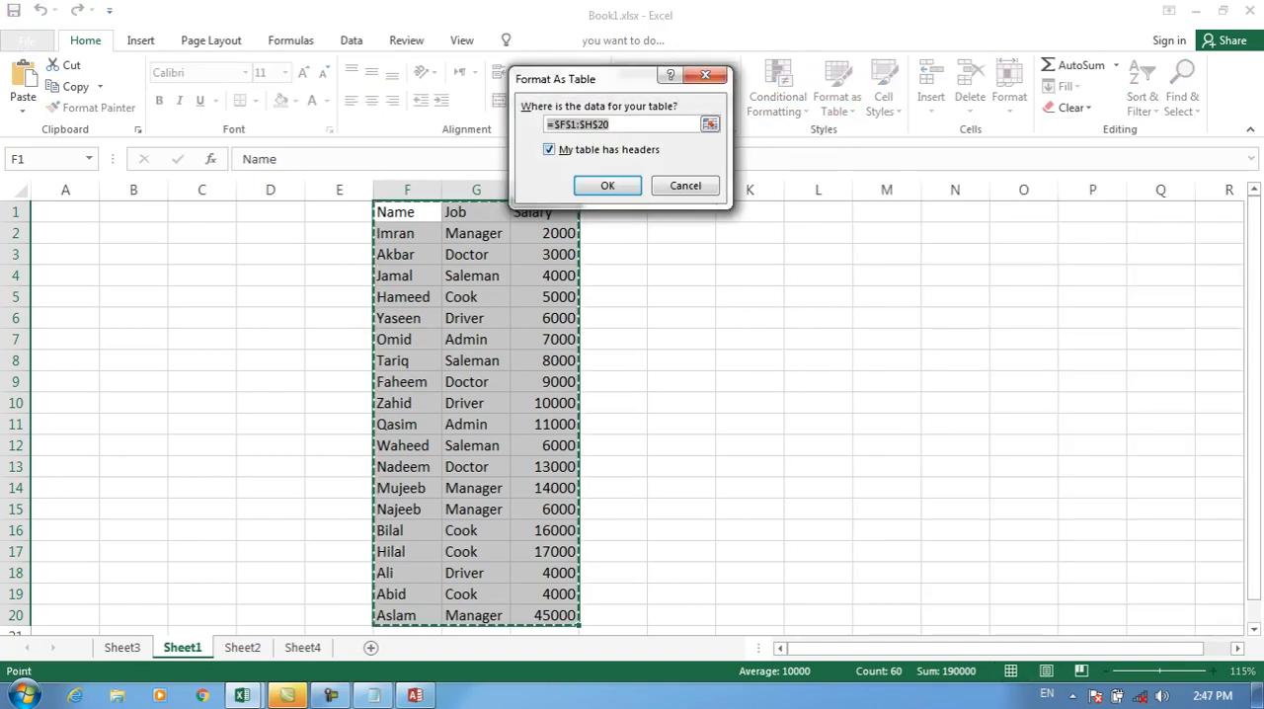
{"action": "left_click", "coordinate": [608, 186]}
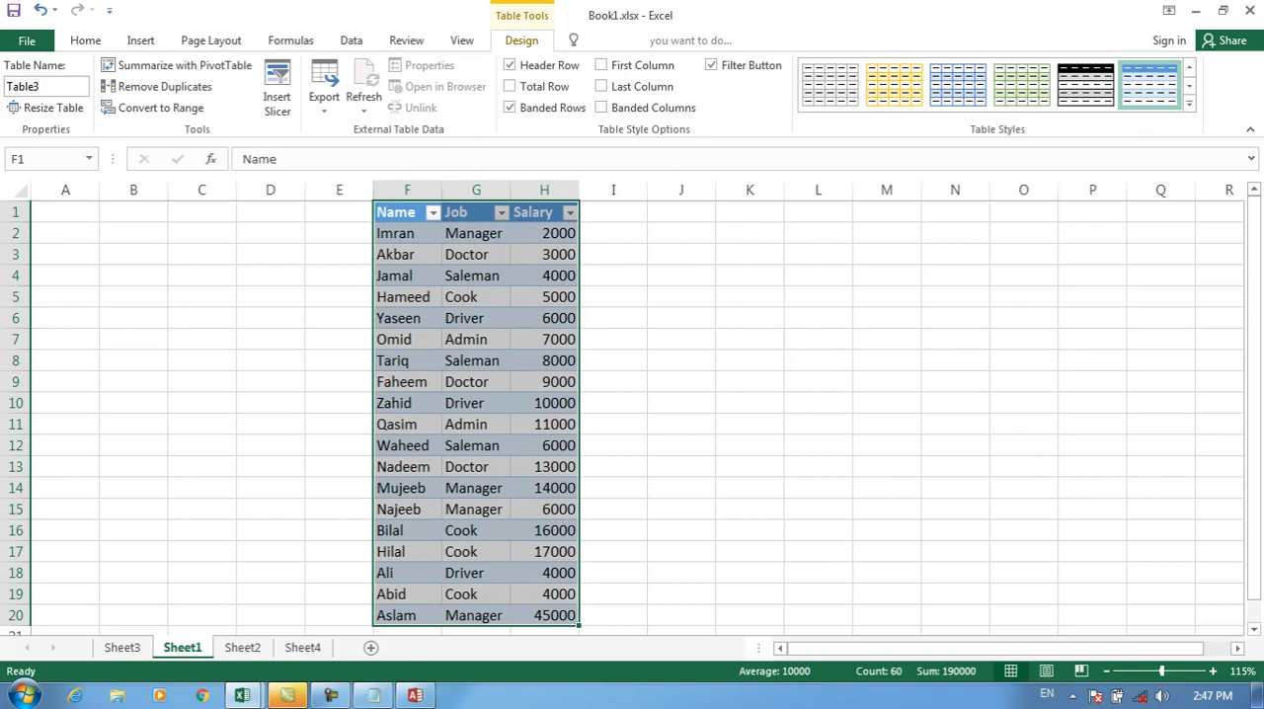
{"action": "key", "text": "ctrl+z"}
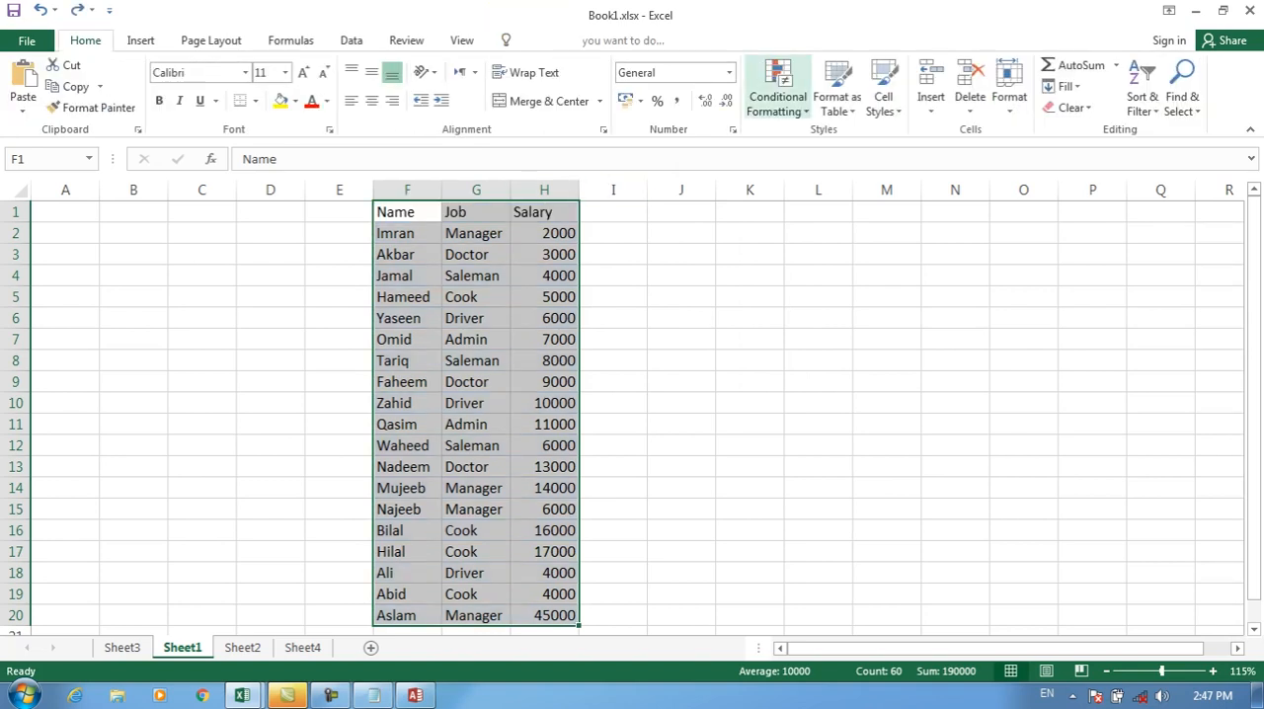
Step: Try the orange second-row Medium table style on F1:H20 with the headers option off, and undo it
{"action": "left_click", "coordinate": [836, 99]}
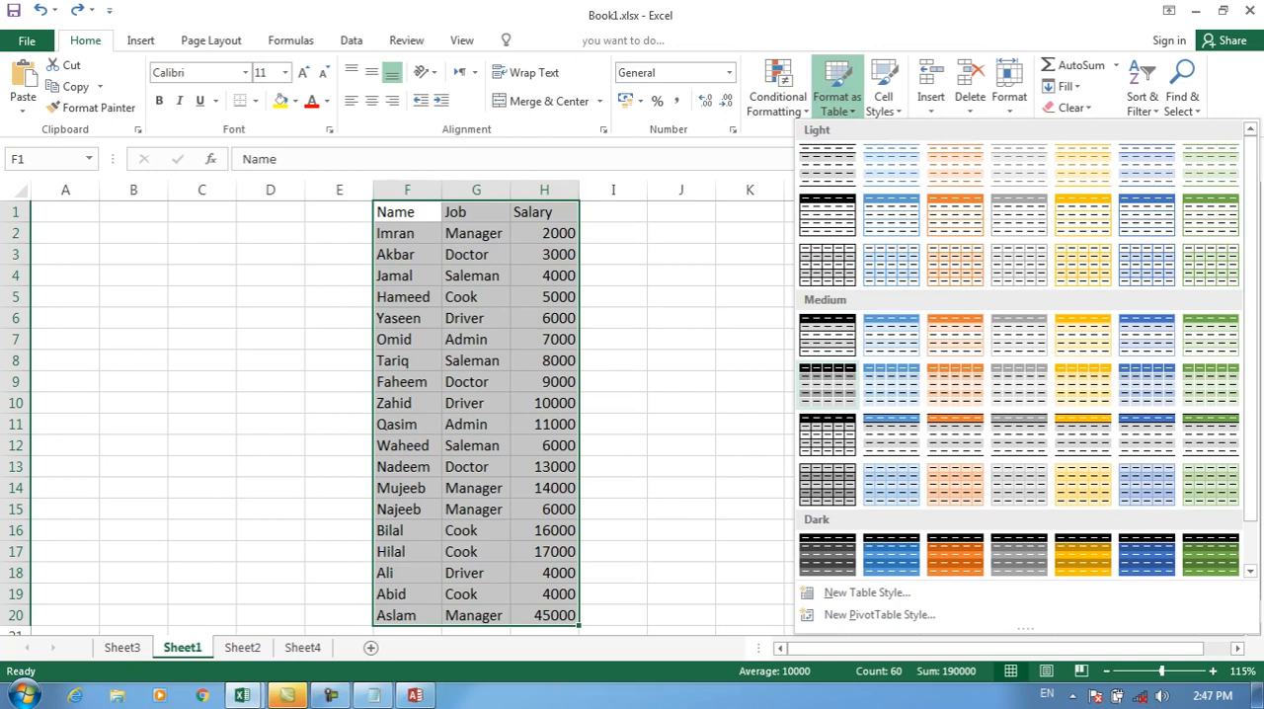
{"action": "left_click", "coordinate": [955, 385]}
{"action": "left_click", "coordinate": [550, 149]}
{"action": "left_click", "coordinate": [607, 186]}
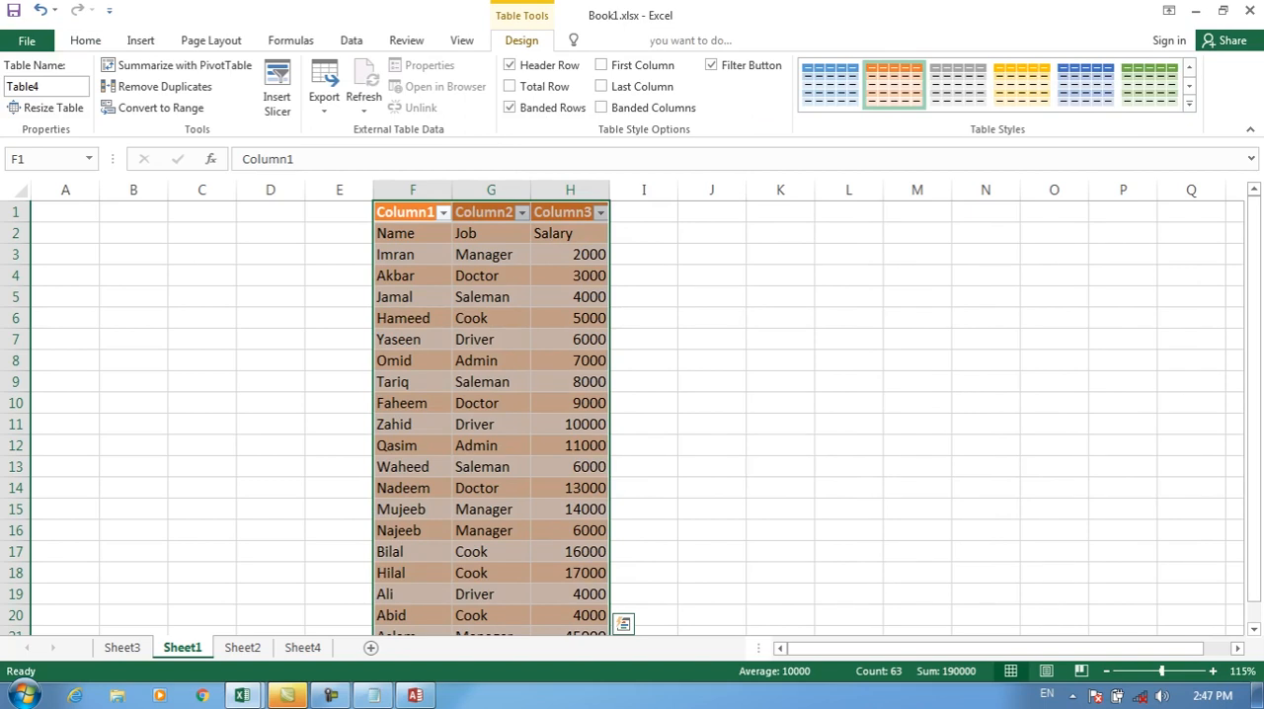
{"action": "key", "text": "ctrl+z"}
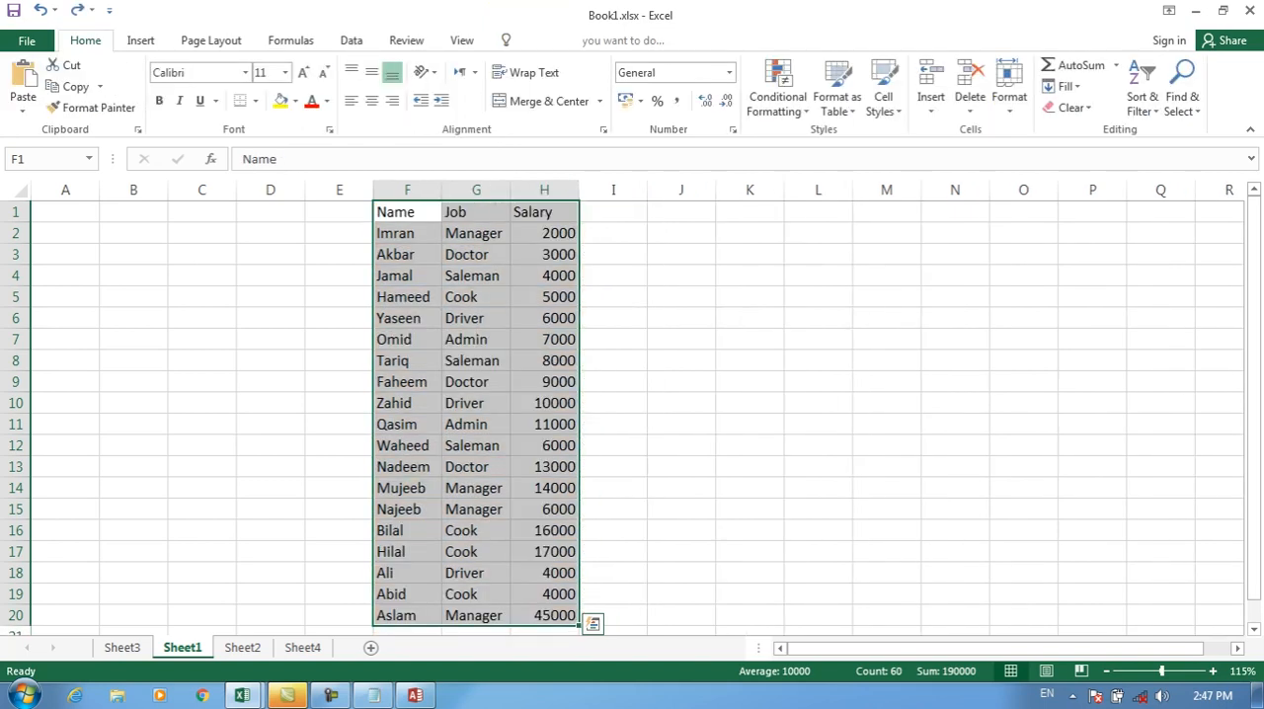
{"action": "left_click", "coordinate": [777, 88]}
{"action": "left_click", "coordinate": [837, 89]}
{"action": "left_click", "coordinate": [892, 336]}
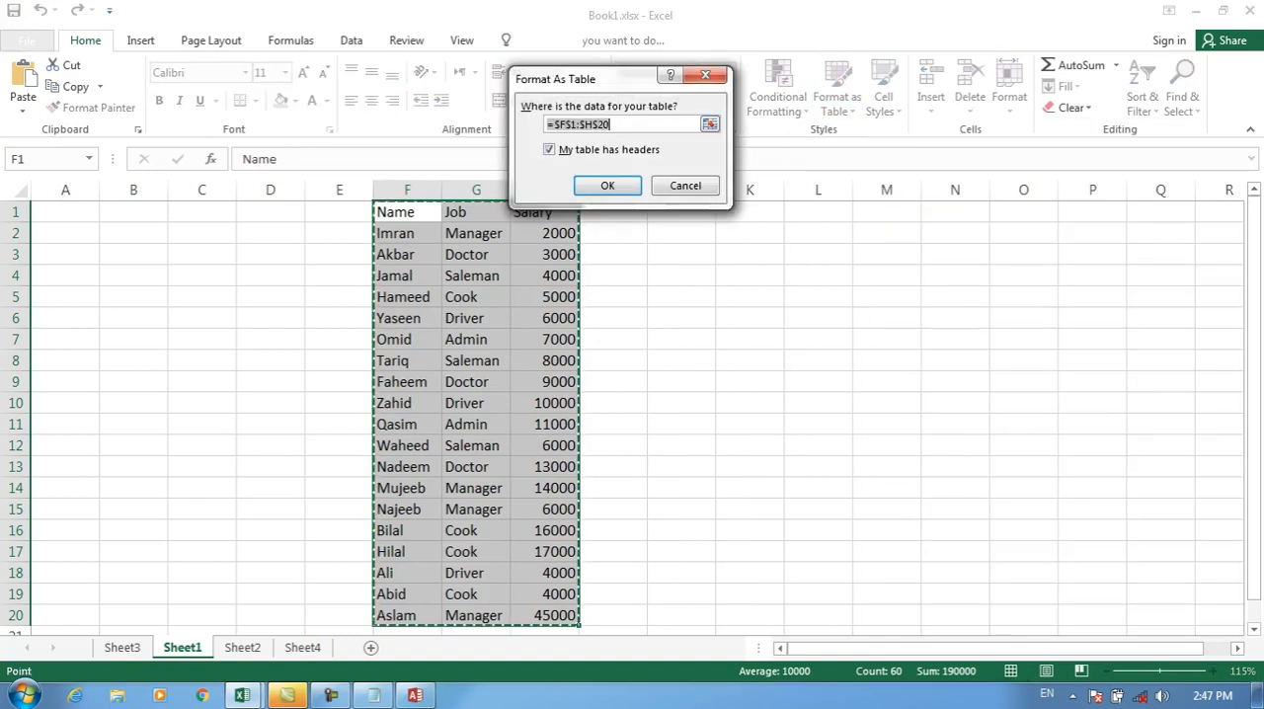
{"action": "key", "text": "Escape"}
Step: Start a new table style and look through its table elements, such as the column and row stripes, First Column and Header Row
{"action": "left_click", "coordinate": [836, 89]}
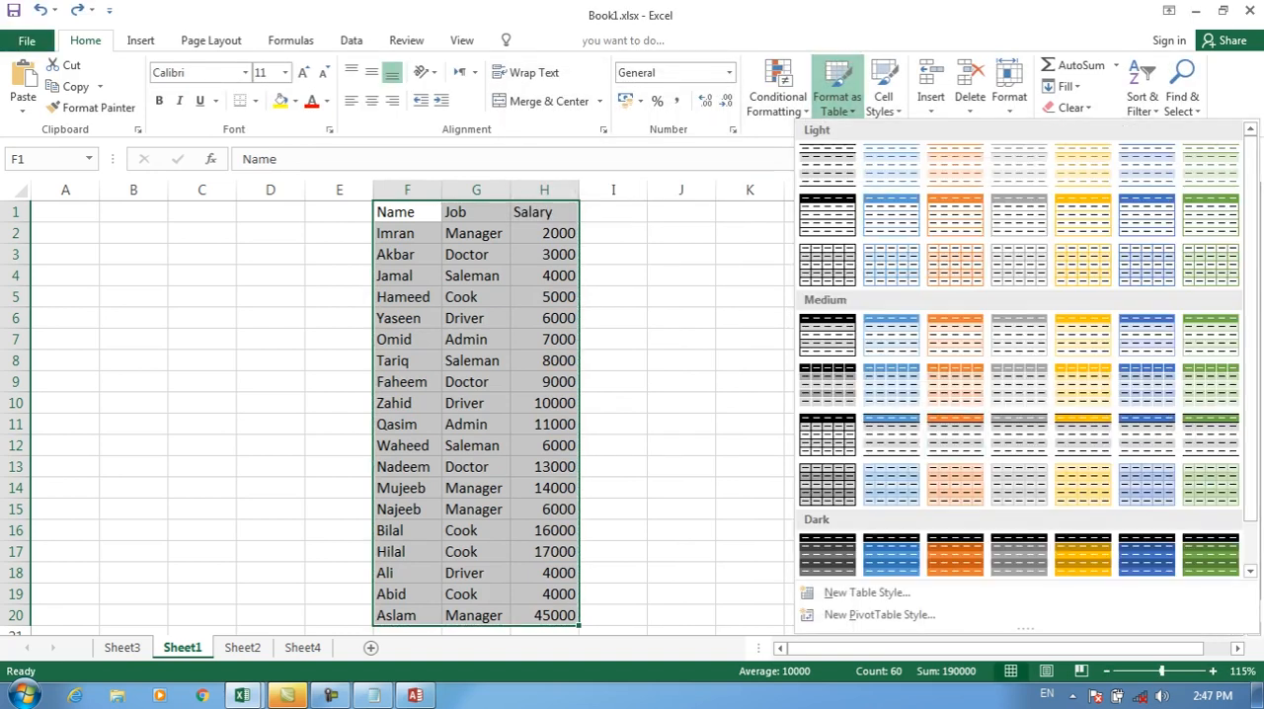
{"action": "left_click", "coordinate": [866, 593]}
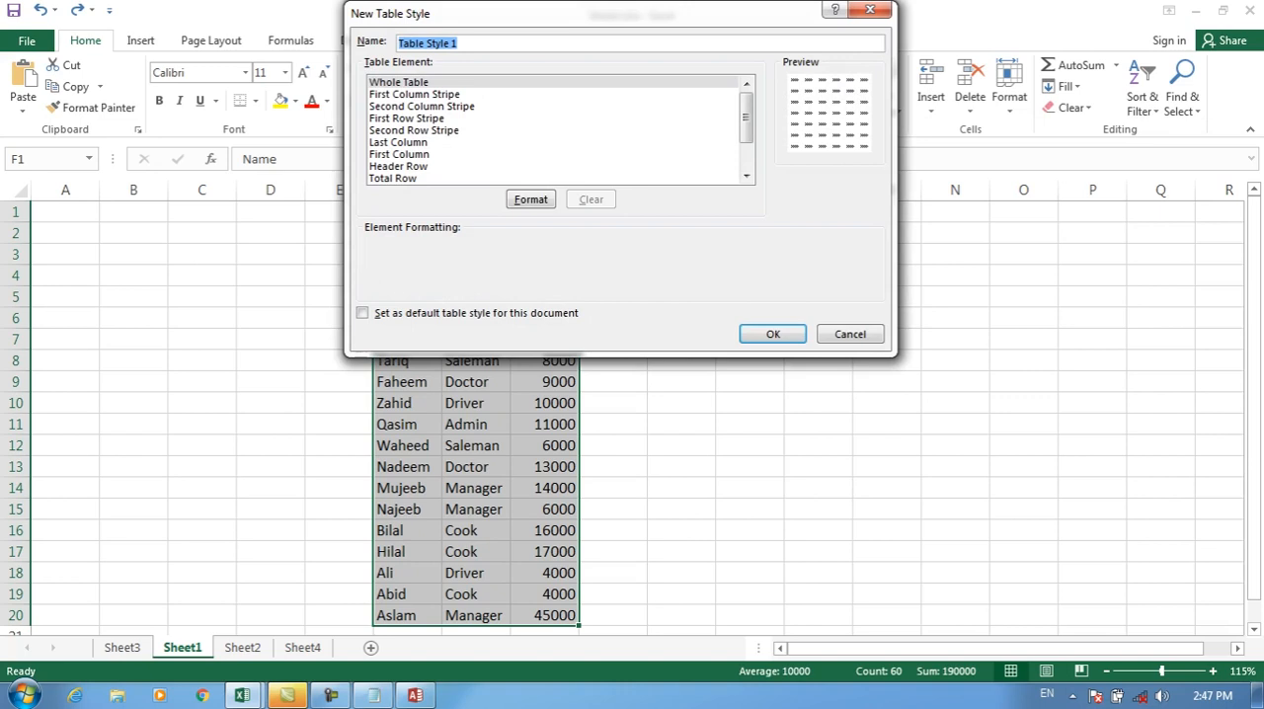
{"action": "left_click", "coordinate": [399, 82]}
{"action": "left_click", "coordinate": [414, 95]}
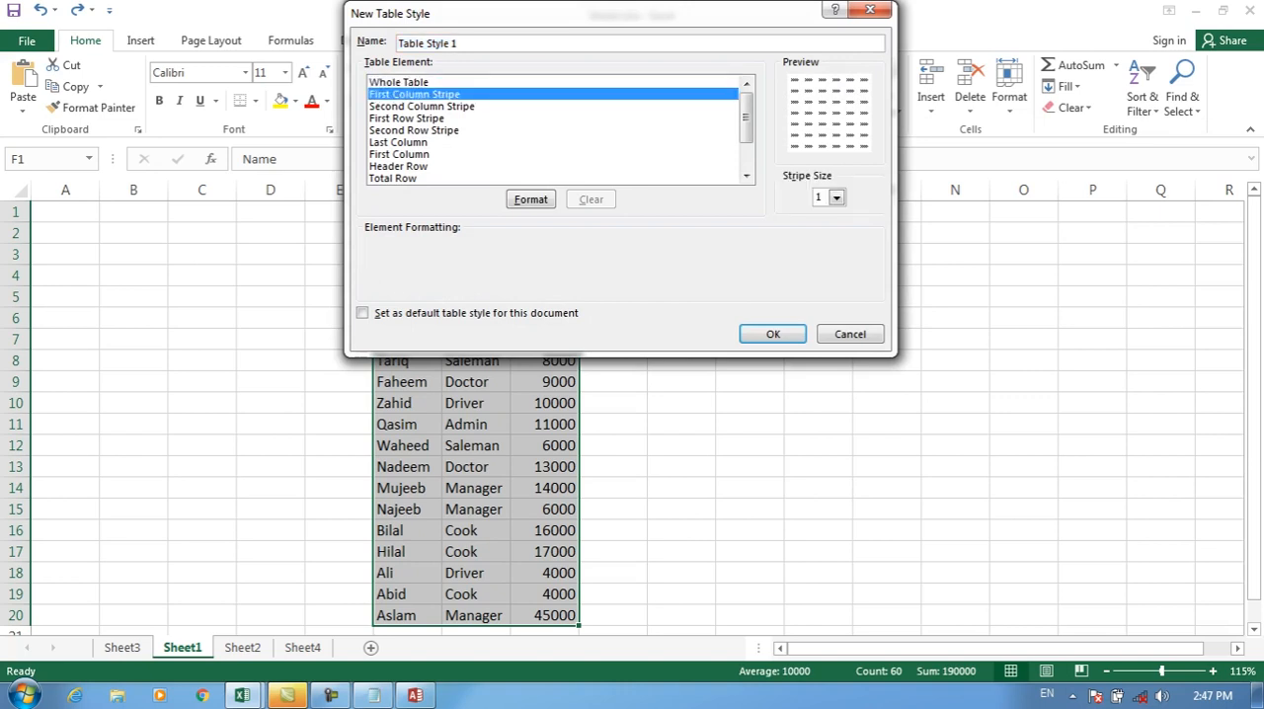
{"action": "left_click", "coordinate": [422, 107]}
{"action": "left_click", "coordinate": [407, 118]}
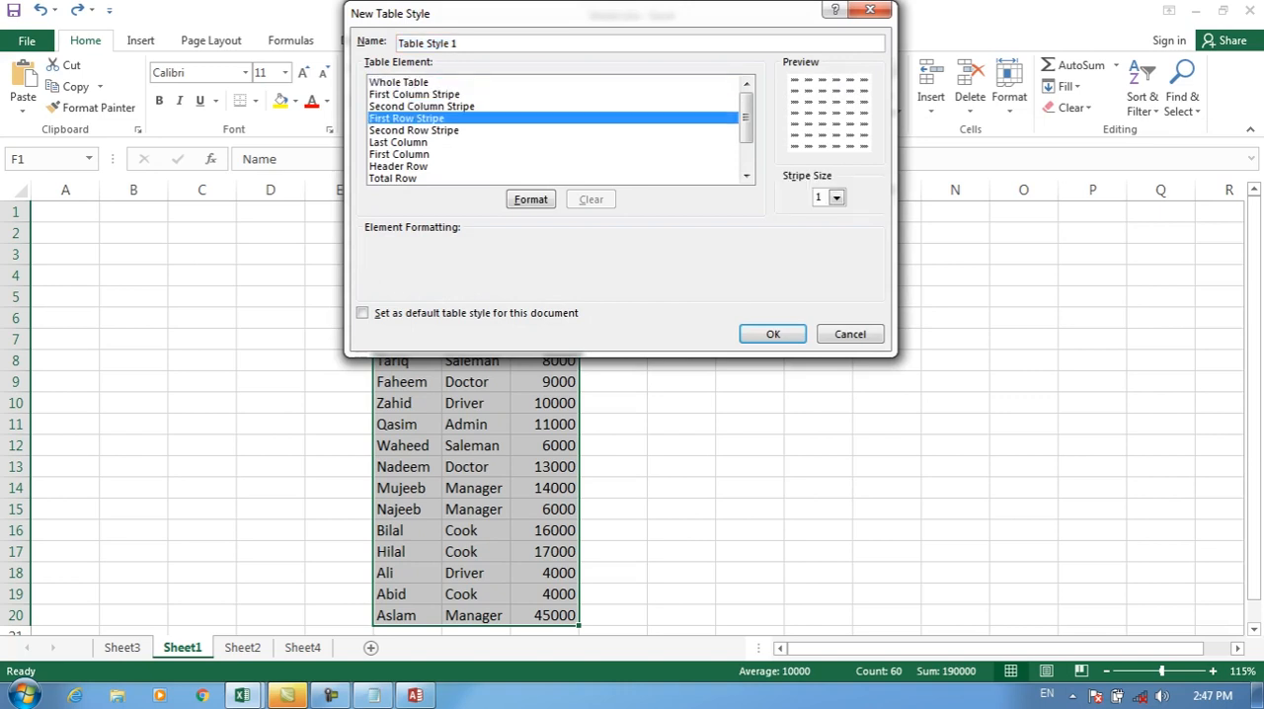
{"action": "left_click", "coordinate": [414, 131]}
{"action": "mouse_move", "coordinate": [746, 118]}
{"action": "left_mouse_down"}
{"action": "mouse_move", "coordinate": [747, 144]}
{"action": "mouse_move", "coordinate": [747, 124]}
{"action": "left_mouse_up"}
{"action": "left_click", "coordinate": [398, 156]}
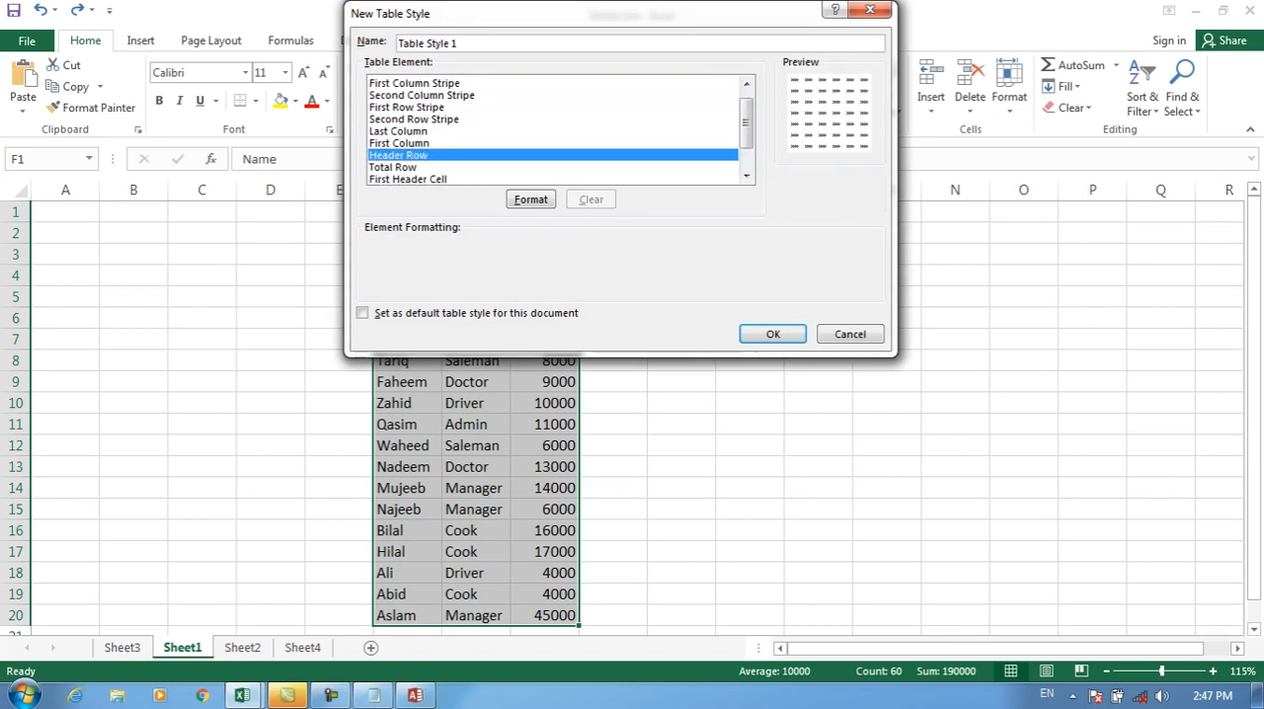
{"action": "left_click", "coordinate": [399, 144]}
{"action": "left_click", "coordinate": [407, 107]}
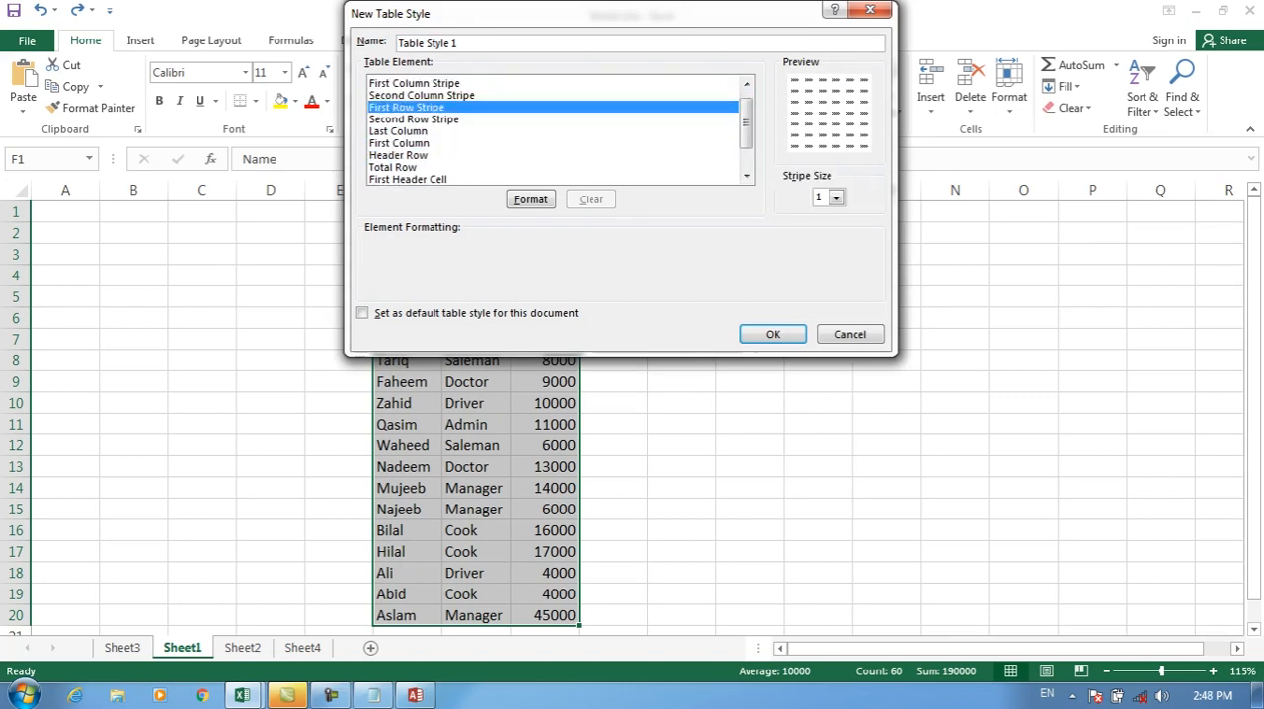
Step: Name the new table style alharamain and give its First Column Stripe a dark blue fill
{"action": "left_click_drag", "start_coordinate": [462, 44], "coordinate": [395, 43]}
{"action": "type", "text": "alharamain"}
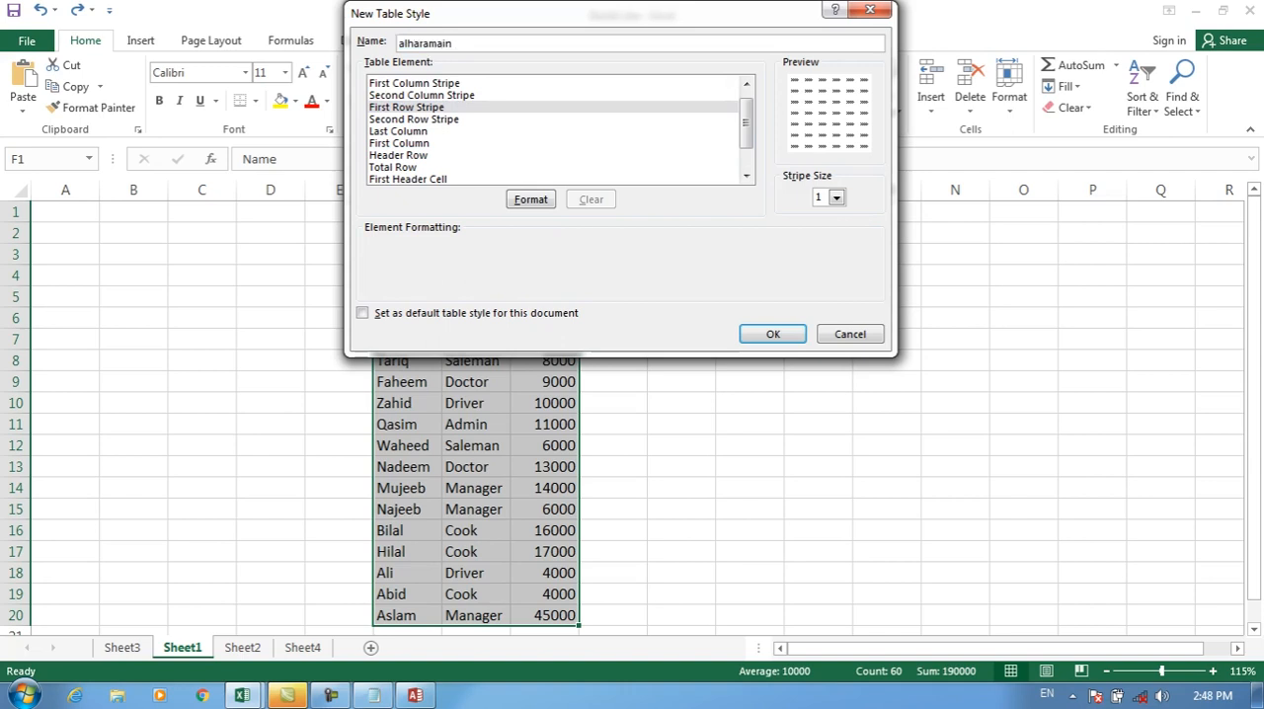
{"action": "left_click", "coordinate": [415, 83]}
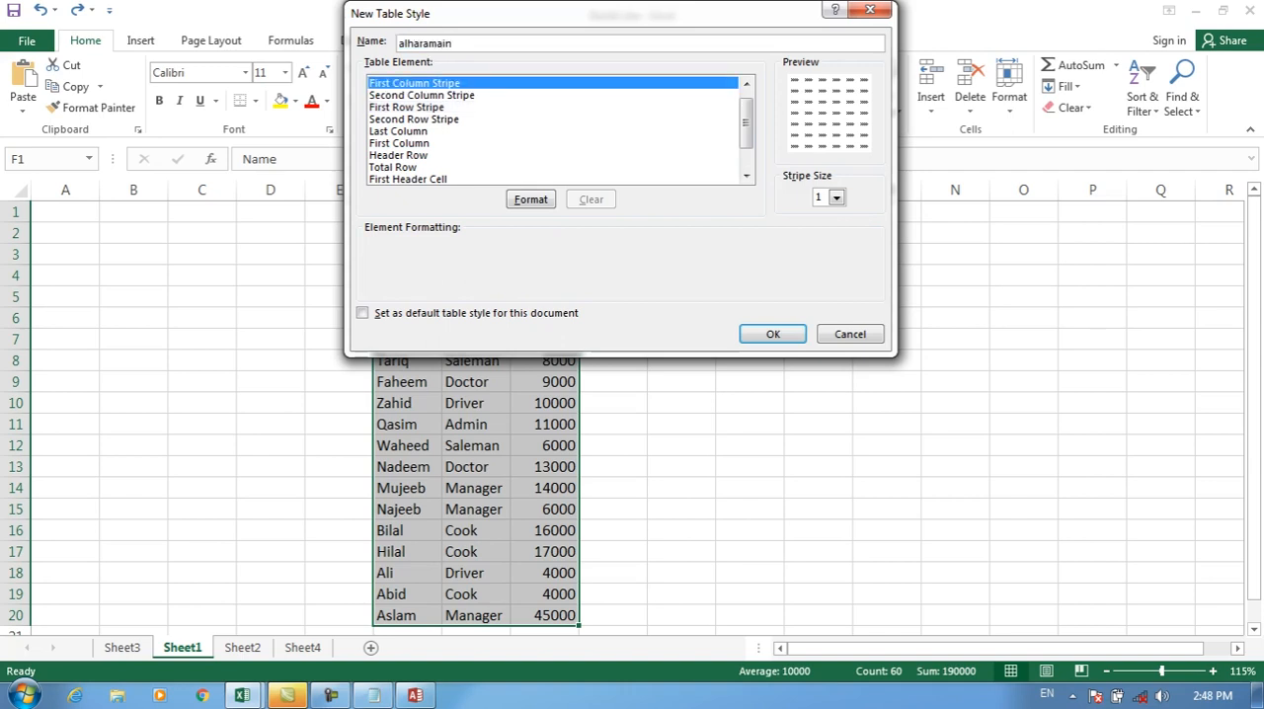
{"action": "left_click", "coordinate": [531, 198]}
{"action": "left_click", "coordinate": [543, 186]}
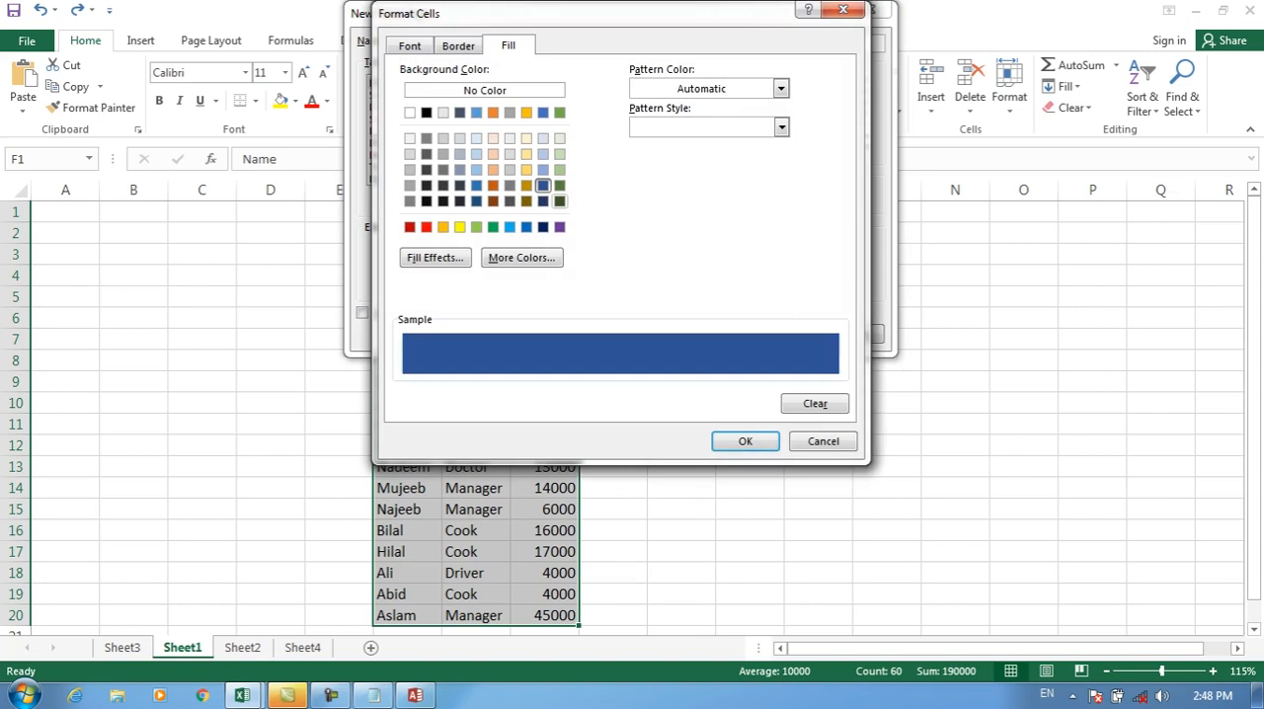
{"action": "left_click", "coordinate": [745, 440]}
Step: Give the table style's Second Column Stripe a dark green fill
{"action": "left_click", "coordinate": [421, 96]}
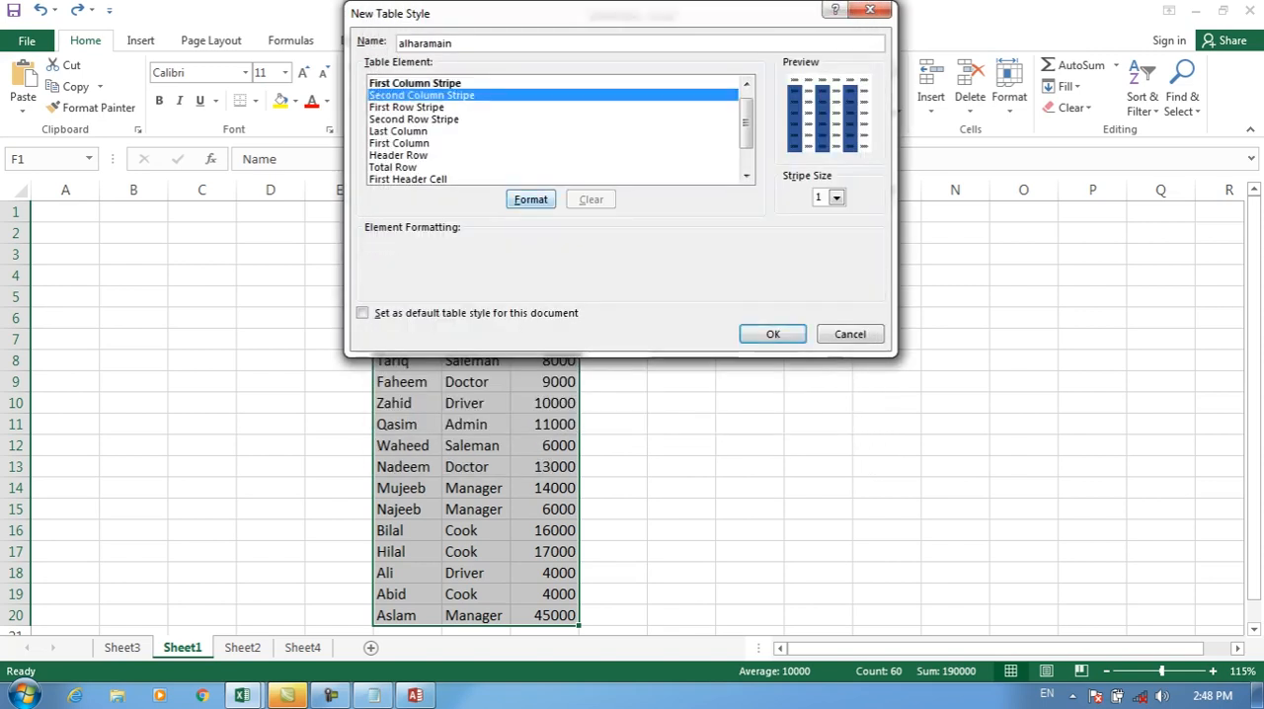
{"action": "left_click", "coordinate": [531, 199]}
{"action": "left_click", "coordinate": [560, 186]}
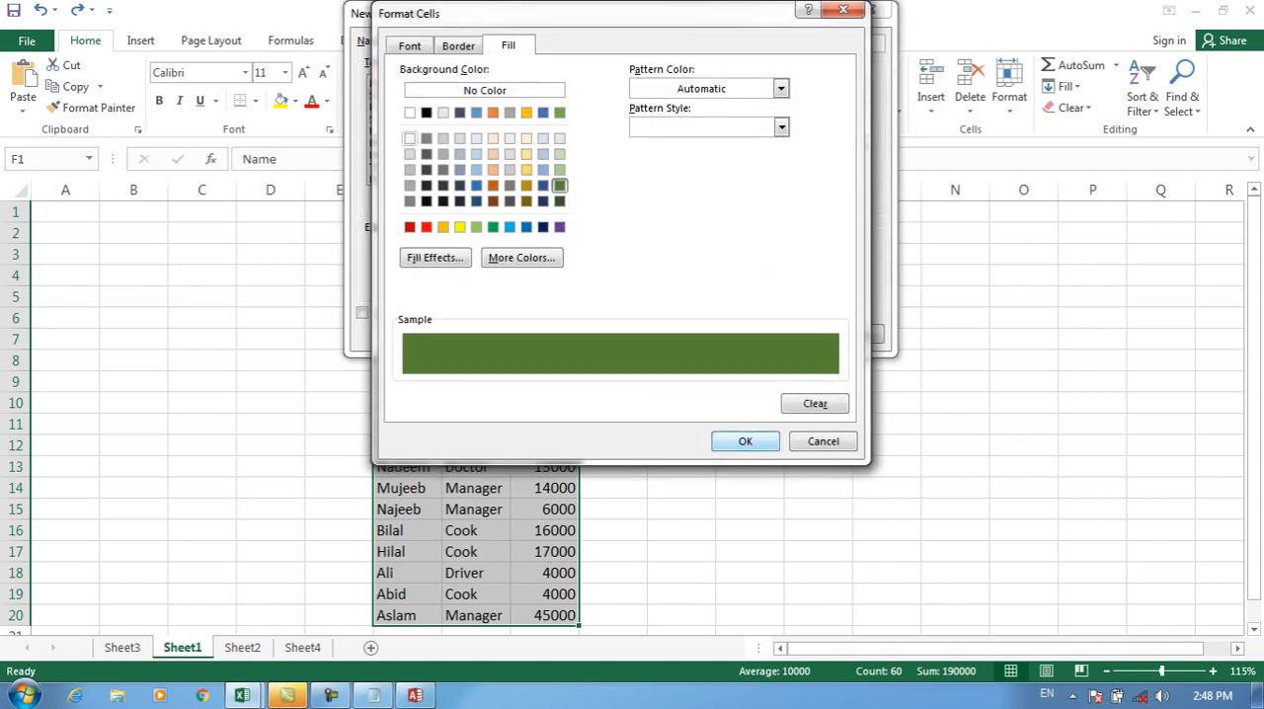
{"action": "key", "text": "Return"}
Step: Fill the First Row Stripe with light gold and the Second Row Stripe with dark gray
{"action": "left_click", "coordinate": [407, 108]}
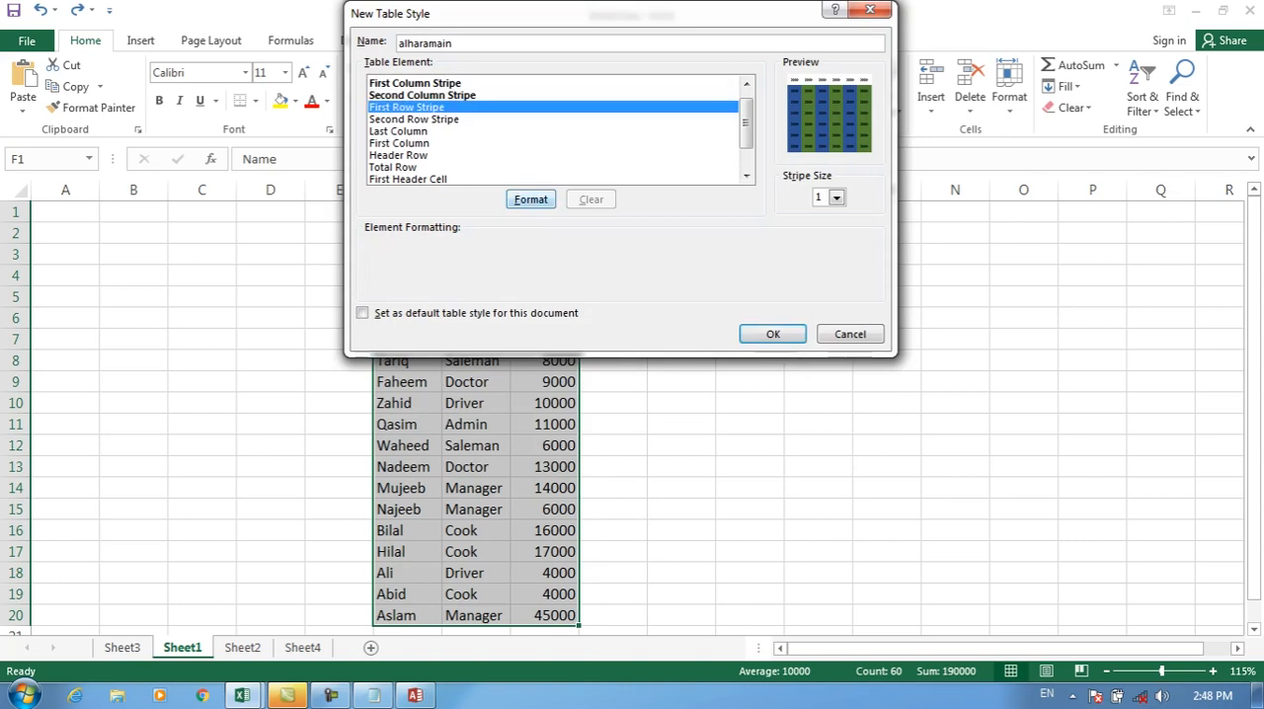
{"action": "left_click", "coordinate": [531, 200]}
{"action": "left_click", "coordinate": [527, 154]}
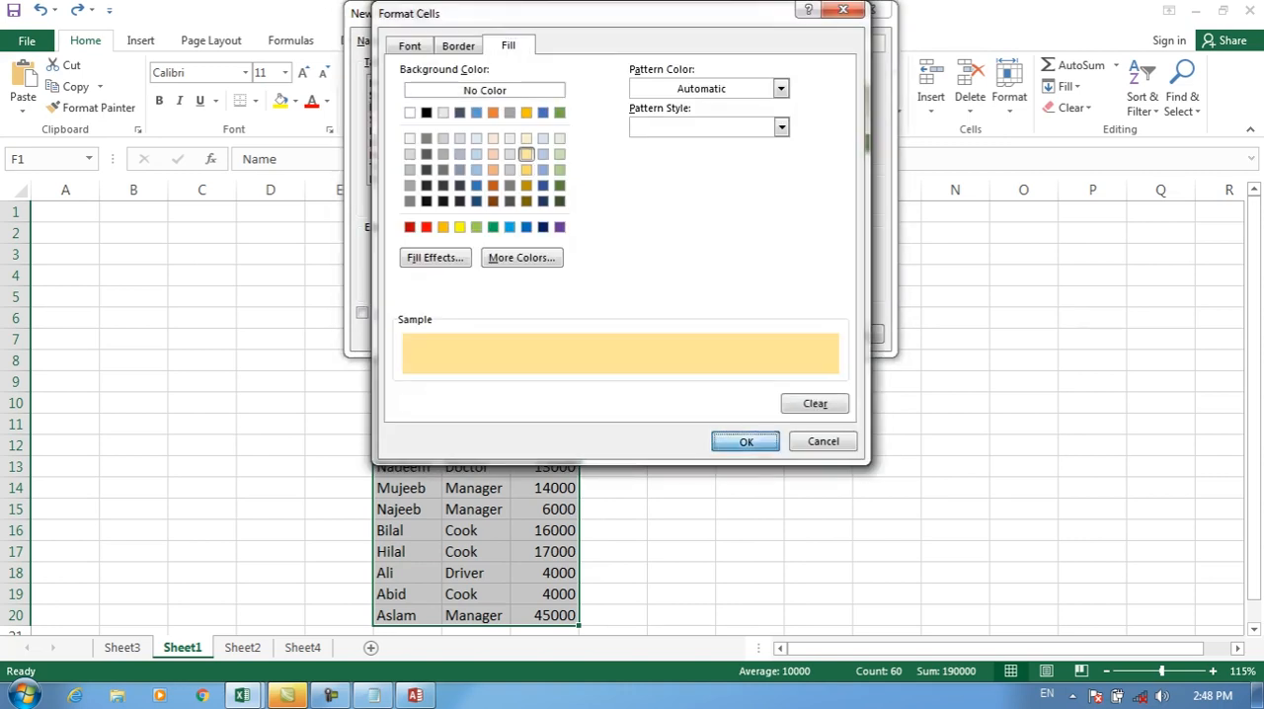
{"action": "left_click", "coordinate": [745, 440]}
{"action": "left_click", "coordinate": [413, 119]}
{"action": "left_click", "coordinate": [531, 200]}
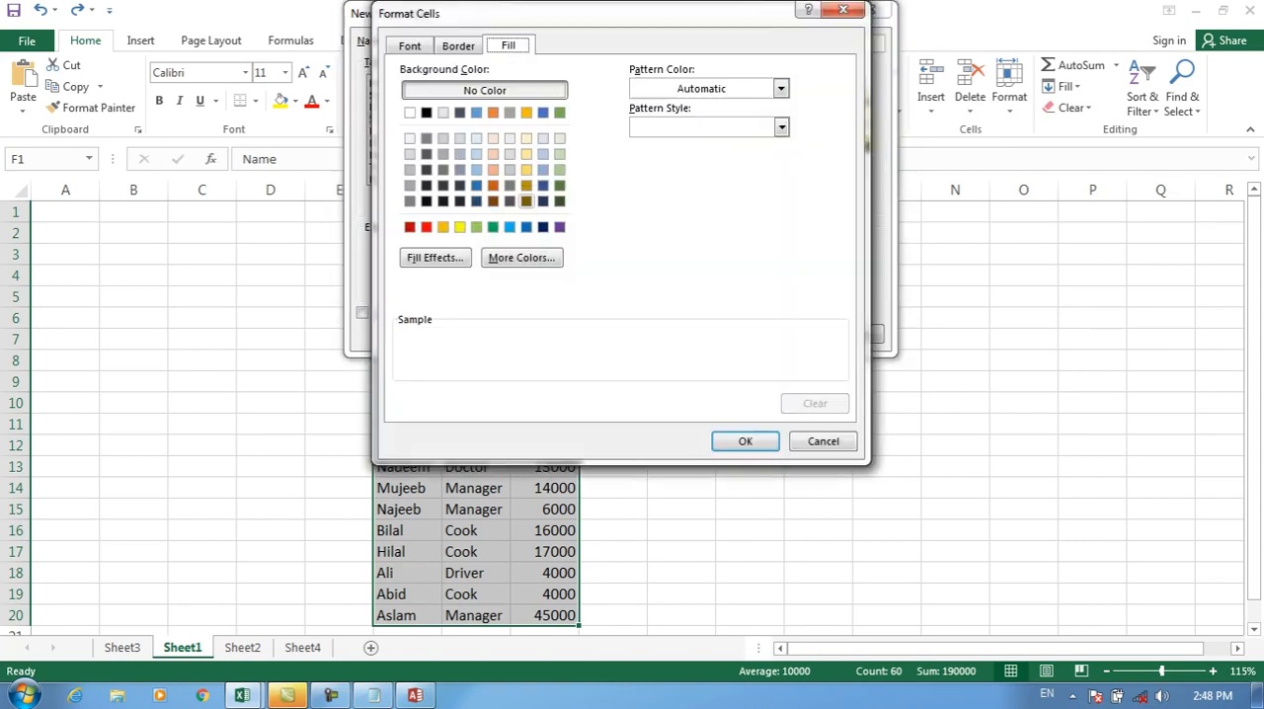
{"action": "left_click", "coordinate": [510, 185]}
{"action": "left_click", "coordinate": [745, 440]}
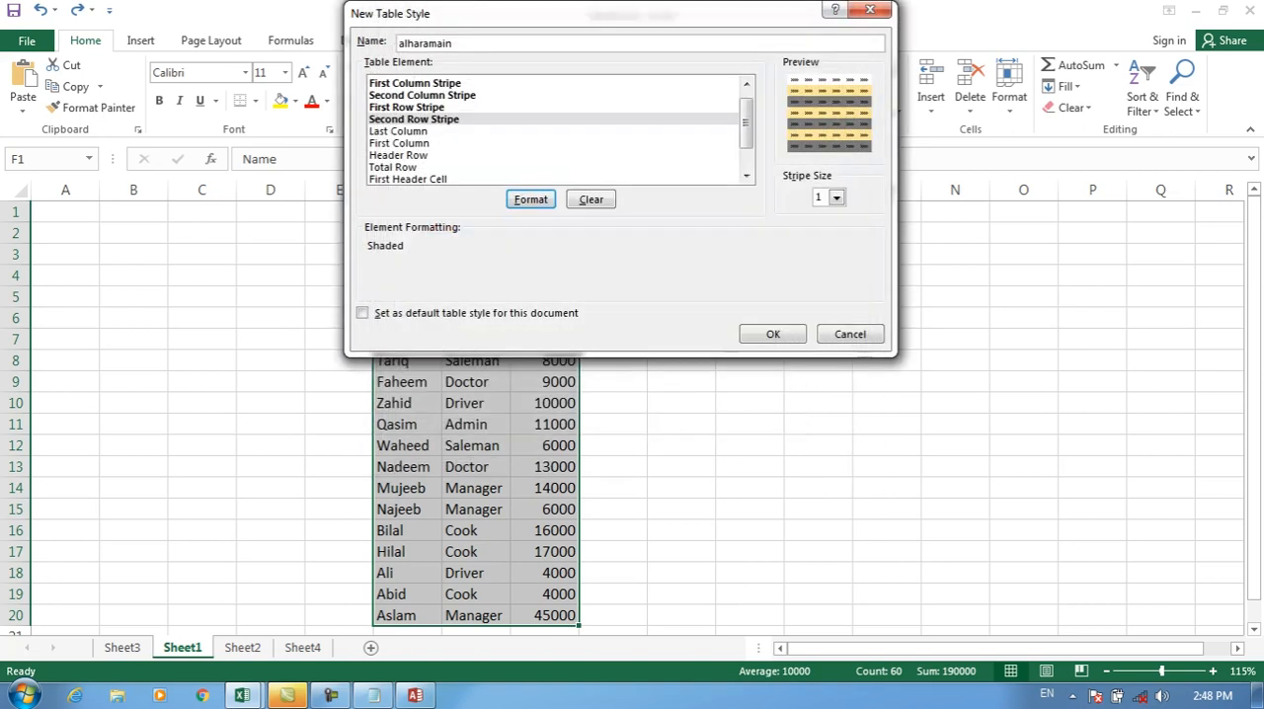
Step: Give the Last Column element a dark gold-brown fill and the First Column element a red fill
{"action": "left_click", "coordinate": [398, 131]}
{"action": "left_click", "coordinate": [530, 200]}
{"action": "left_click", "coordinate": [527, 202]}
{"action": "left_click", "coordinate": [746, 442]}
{"action": "left_click", "coordinate": [398, 138]}
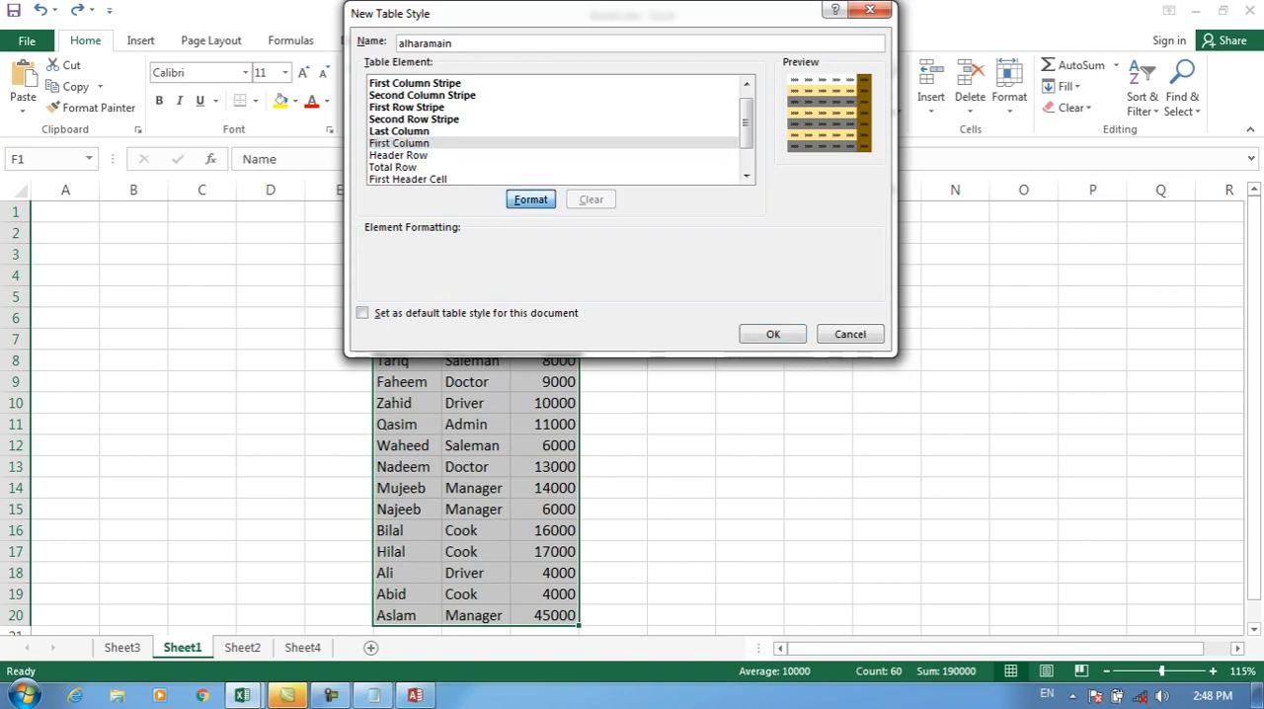
{"action": "left_click", "coordinate": [530, 200]}
{"action": "left_click", "coordinate": [427, 226]}
{"action": "left_click", "coordinate": [745, 440]}
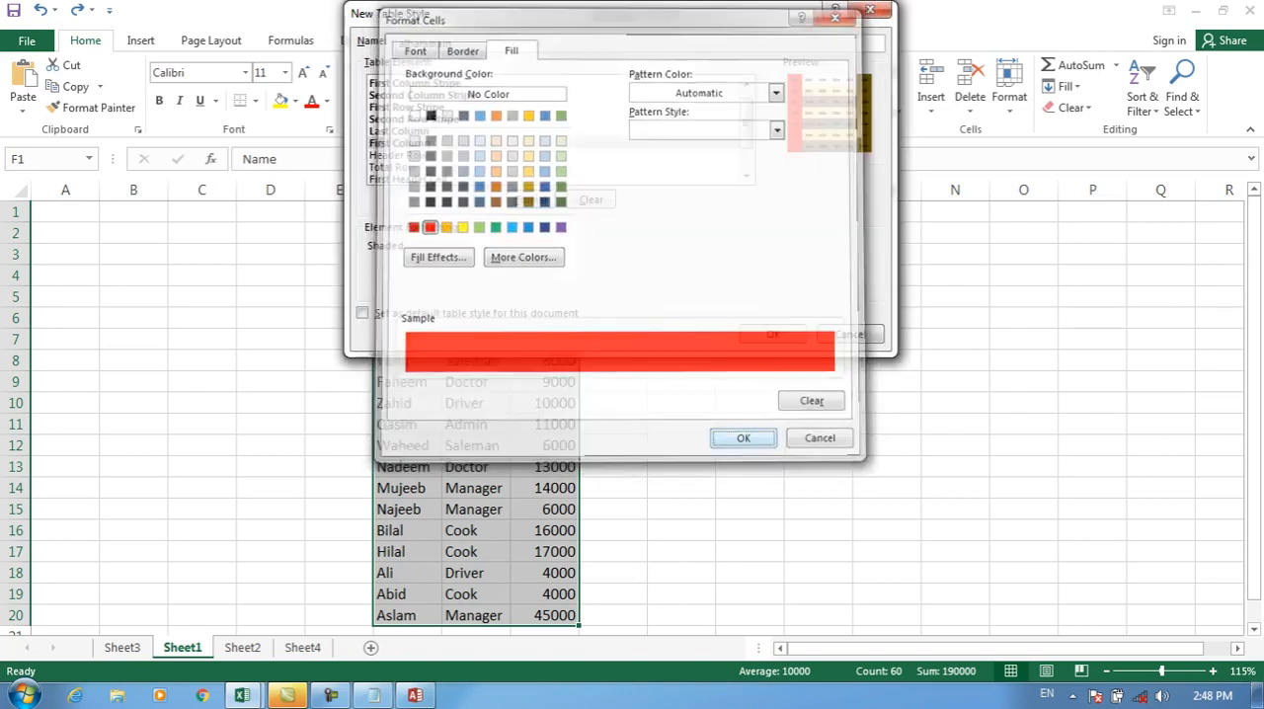
Step: Fill the Header Row element with yellow and the Total Row element with orange
{"action": "left_click", "coordinate": [398, 155]}
{"action": "left_click", "coordinate": [530, 200]}
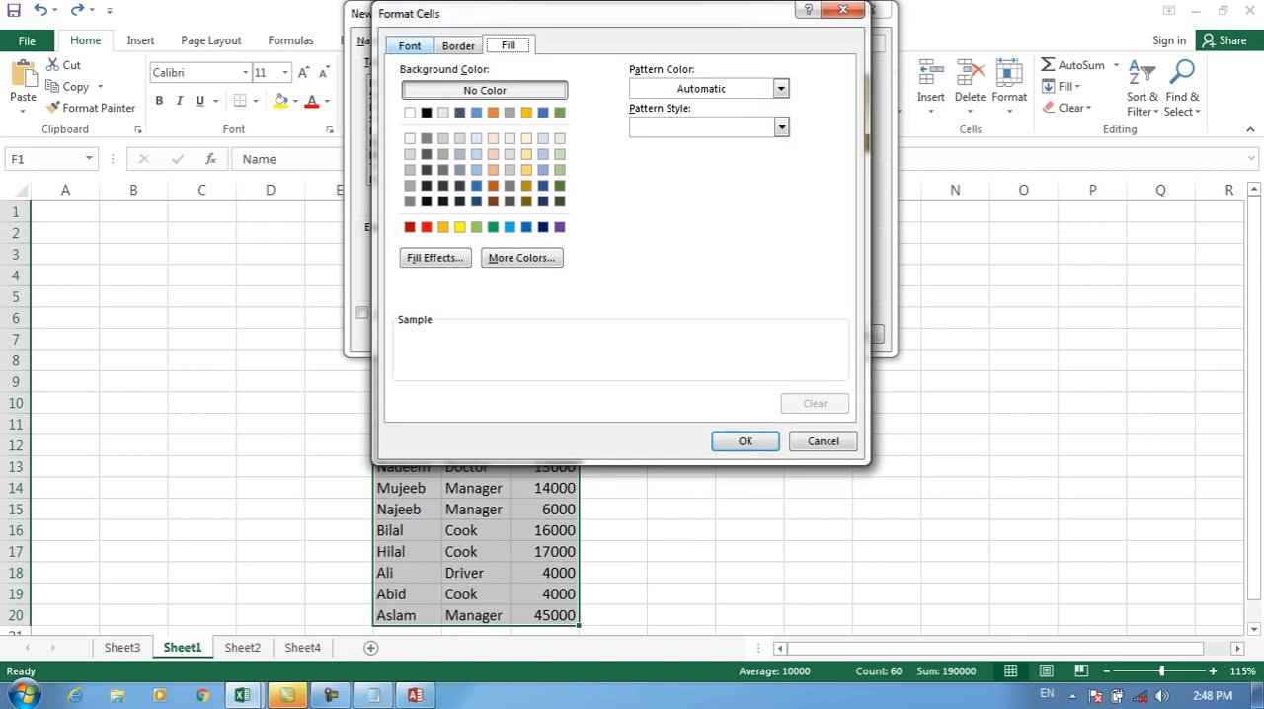
{"action": "left_click", "coordinate": [459, 226]}
{"action": "left_click", "coordinate": [744, 440]}
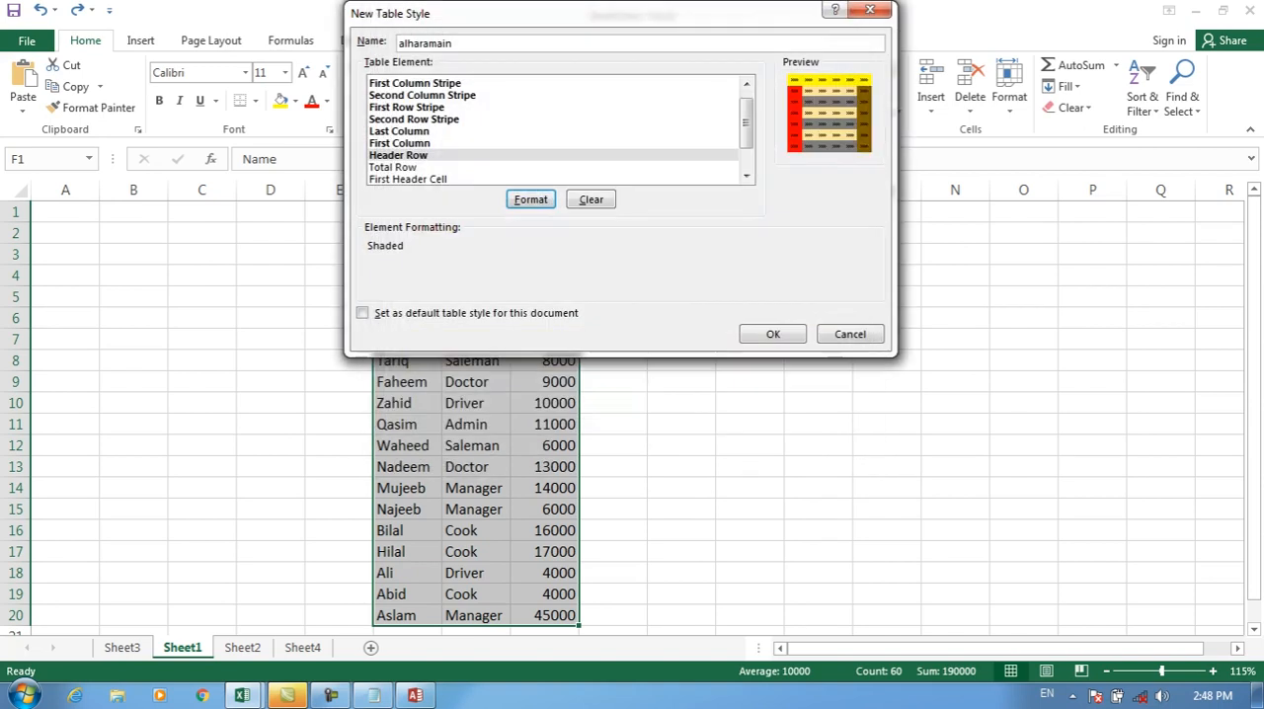
{"action": "left_click", "coordinate": [393, 167]}
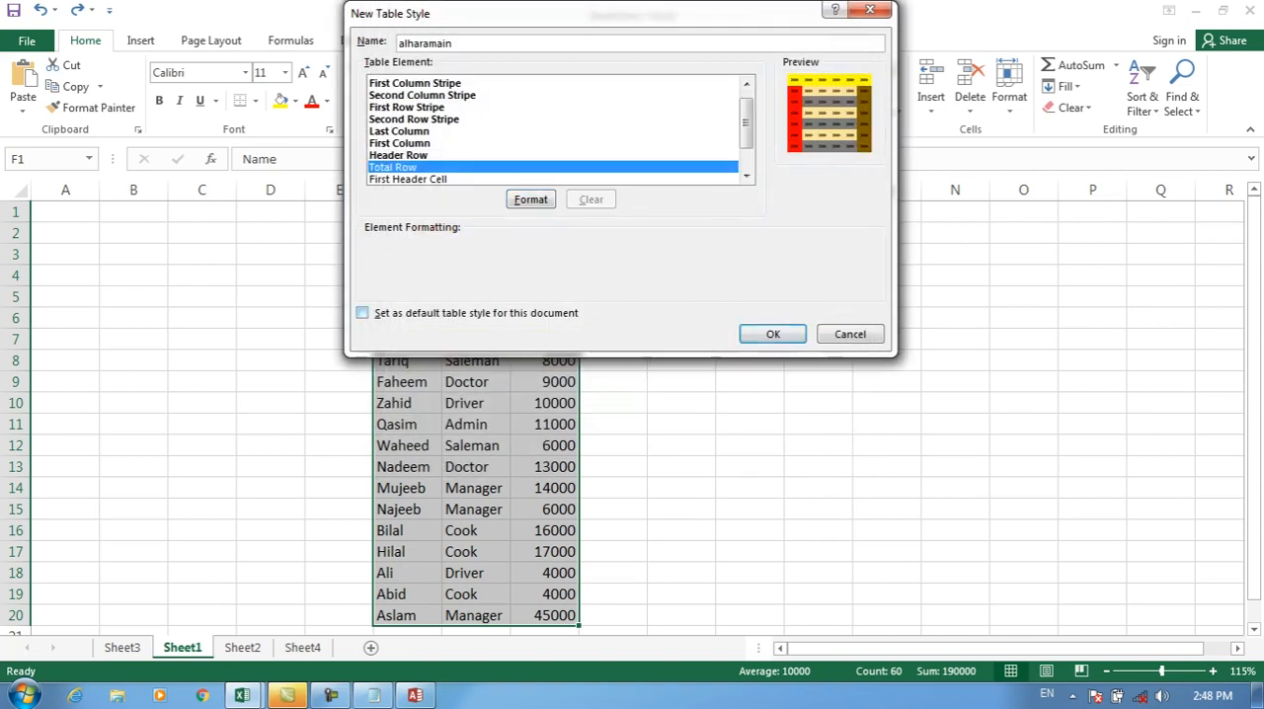
{"action": "left_click", "coordinate": [531, 199]}
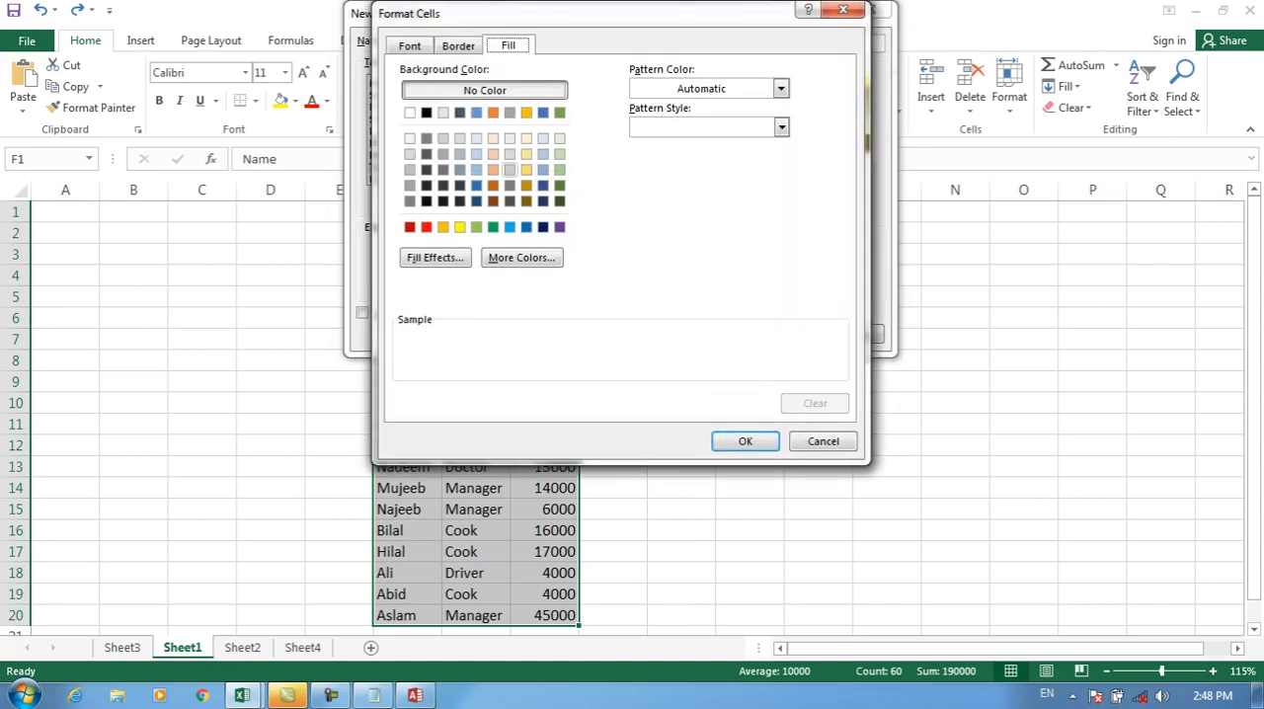
{"action": "left_click", "coordinate": [443, 226]}
{"action": "left_click", "coordinate": [745, 441]}
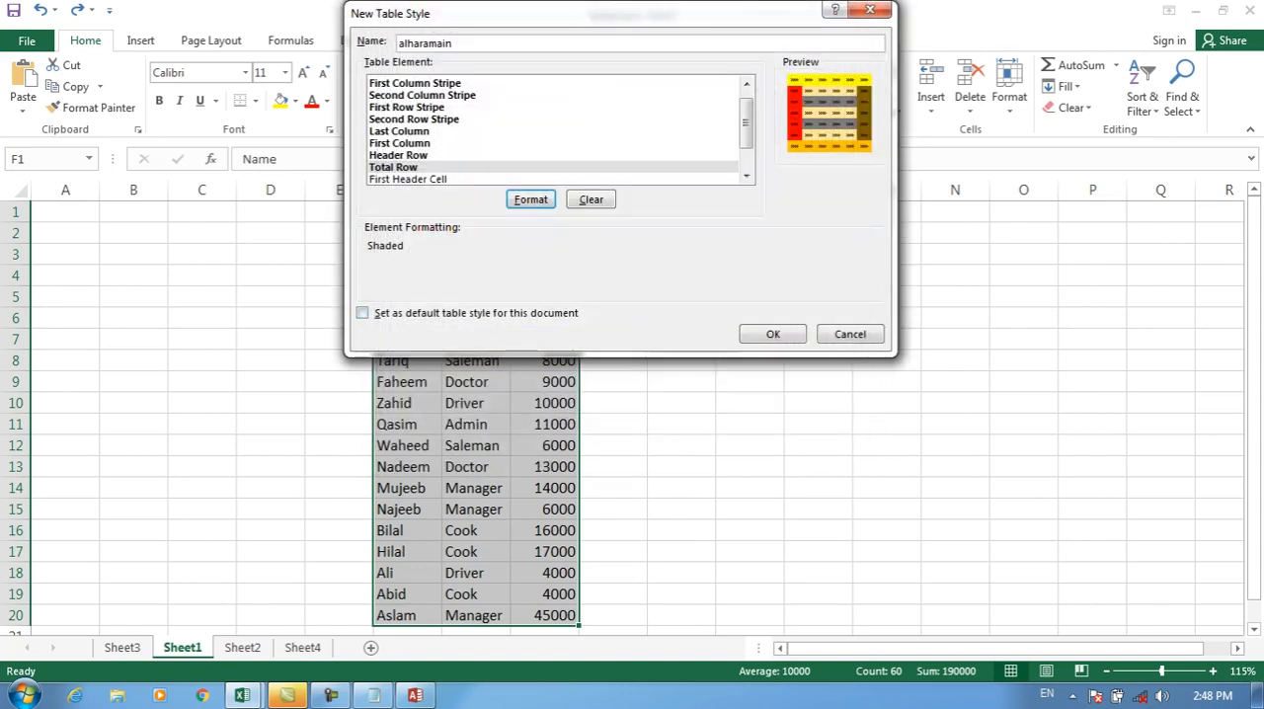
Step: Give the First Header Cell element a light gold fill and save the alharamain table style
{"action": "left_click", "coordinate": [408, 178]}
{"action": "left_click_drag", "start_coordinate": [746, 124], "coordinate": [747, 144]}
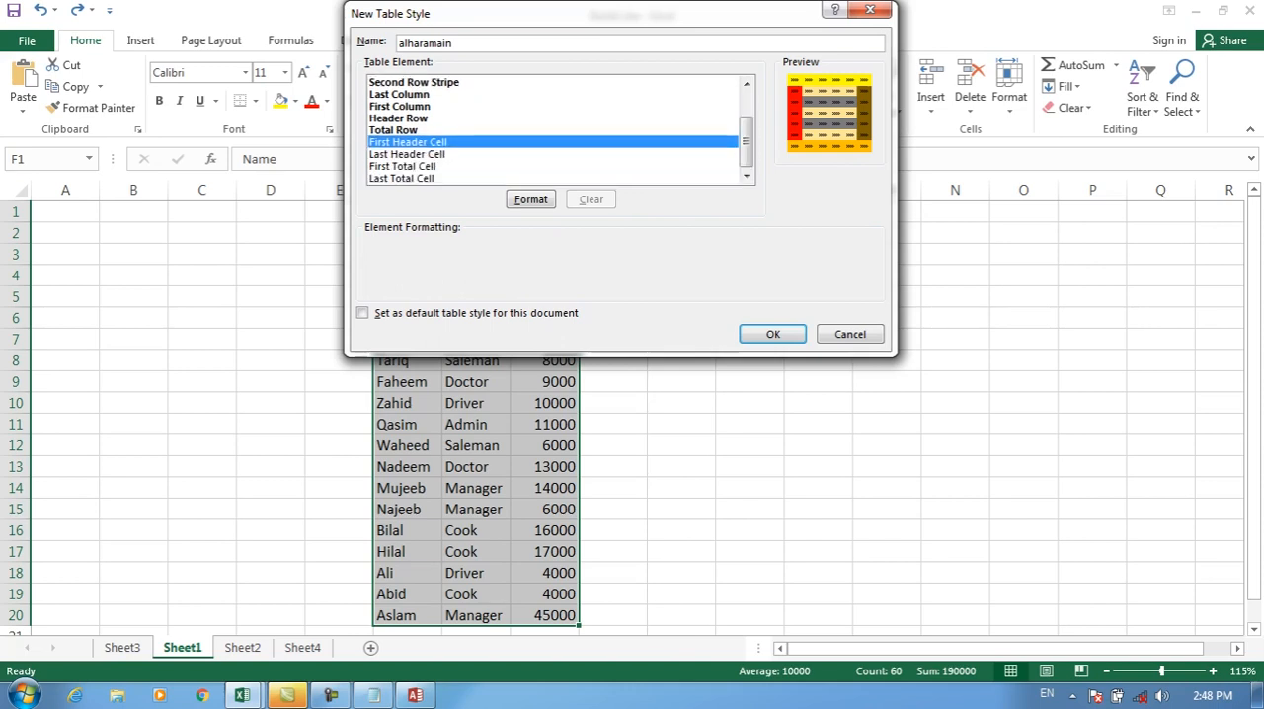
{"action": "left_click", "coordinate": [530, 200]}
{"action": "left_click", "coordinate": [530, 172]}
{"action": "left_click", "coordinate": [742, 436]}
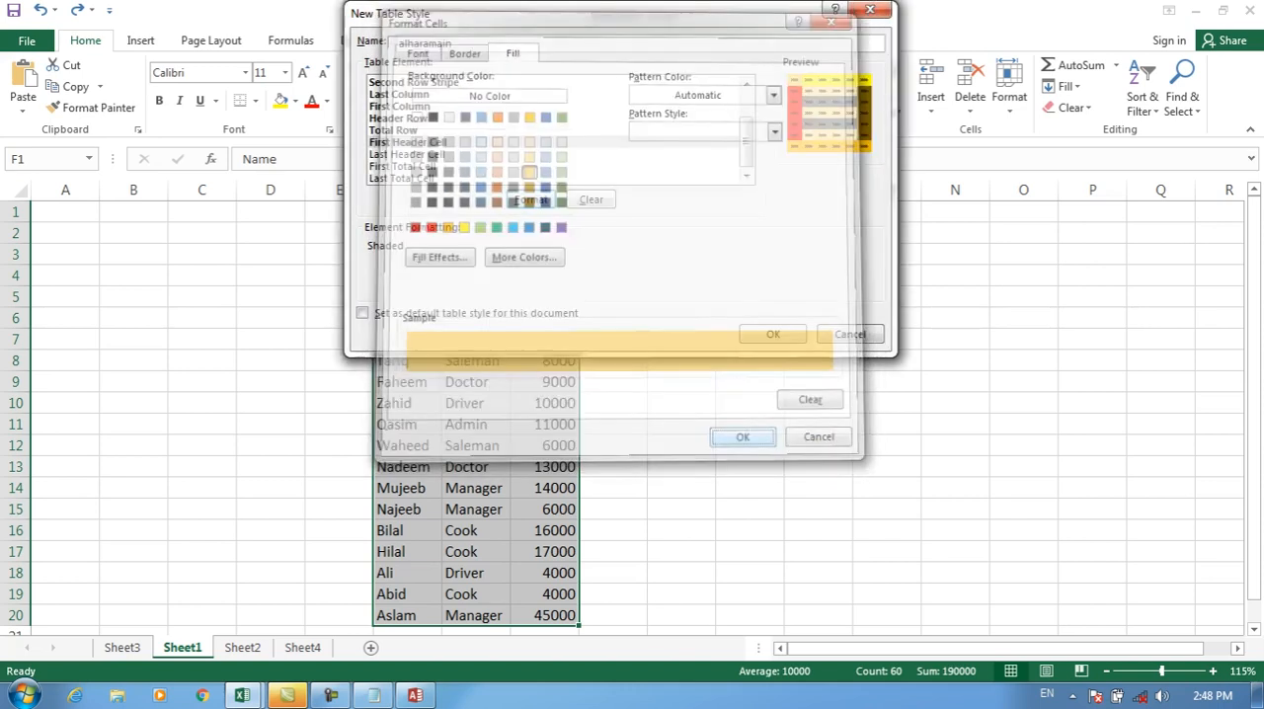
{"action": "left_click", "coordinate": [774, 334]}
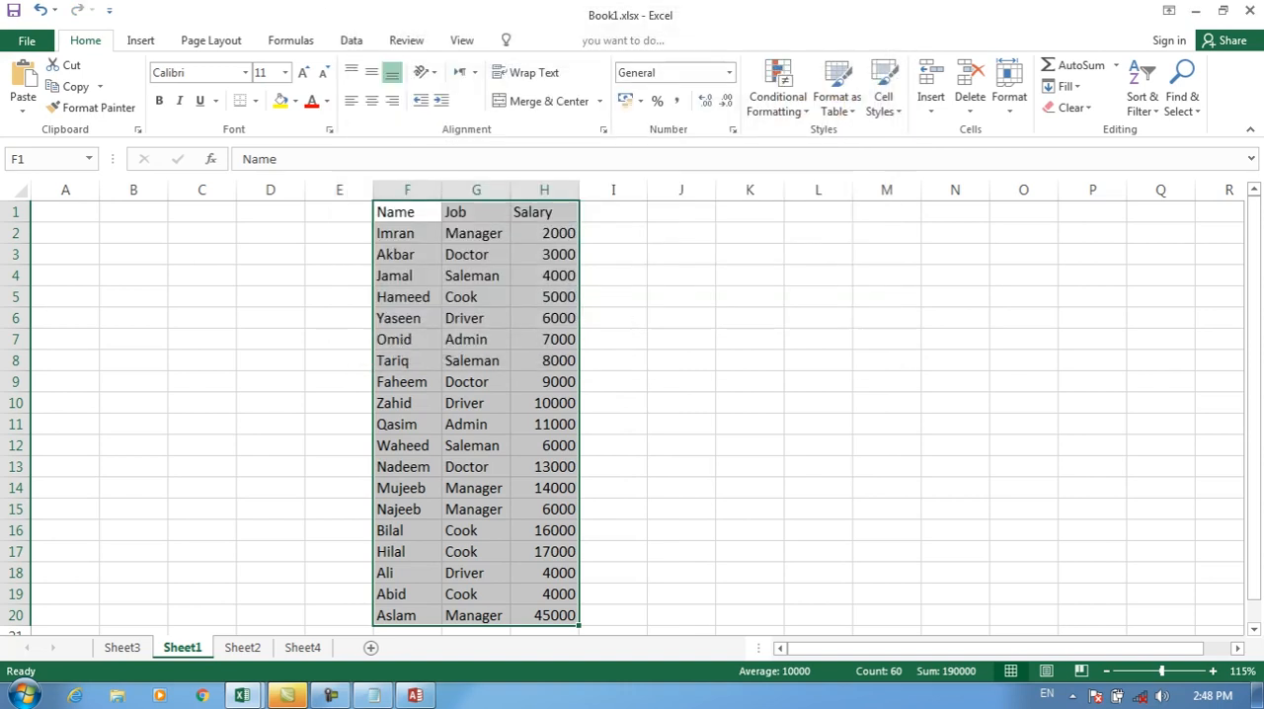
Step: Format F1:H20 as a table with headers in the custom alharamain style, and undo the formatting
{"action": "left_click", "coordinate": [777, 99]}
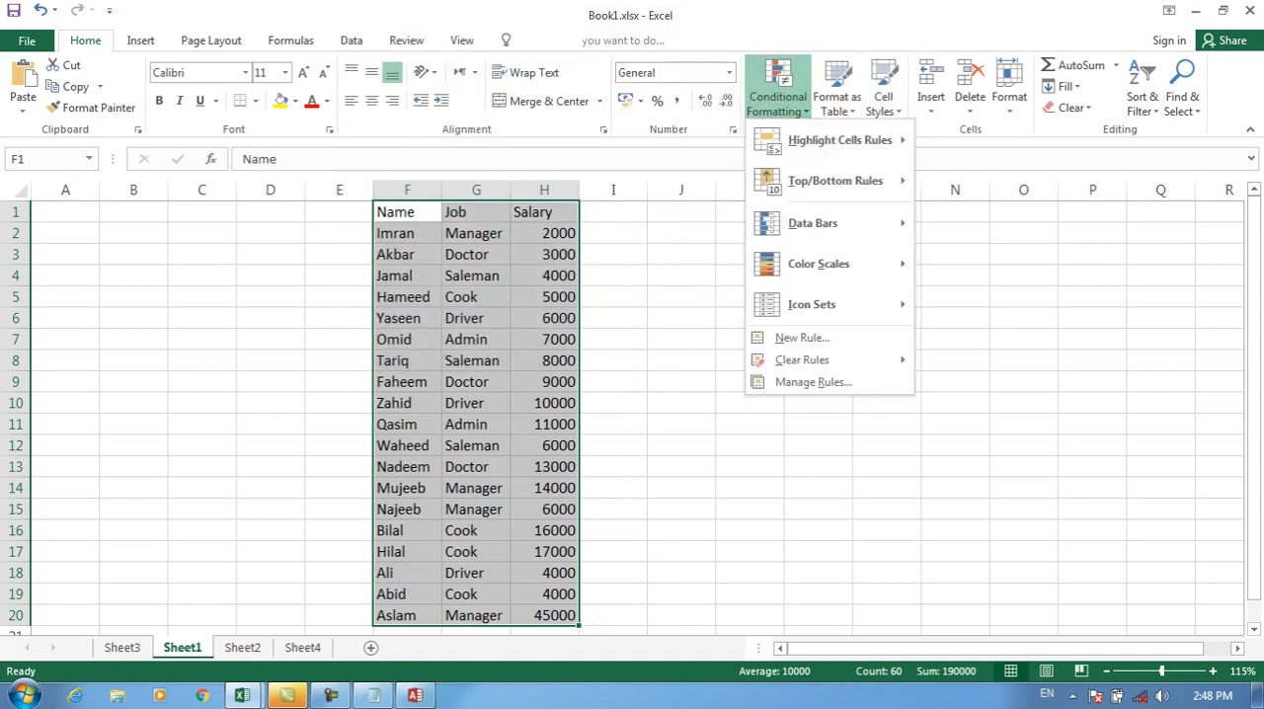
{"action": "left_click", "coordinate": [883, 97]}
{"action": "left_click", "coordinate": [837, 97]}
{"action": "left_click", "coordinate": [827, 166]}
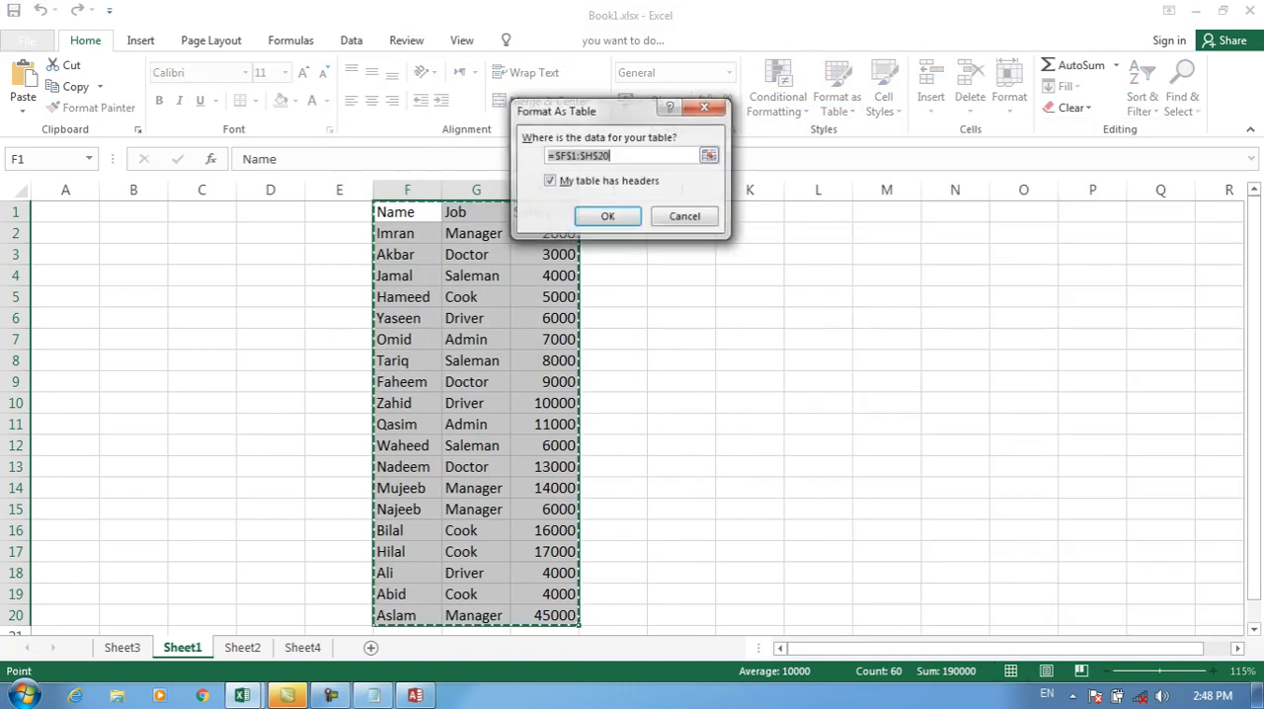
{"action": "left_click", "coordinate": [608, 216]}
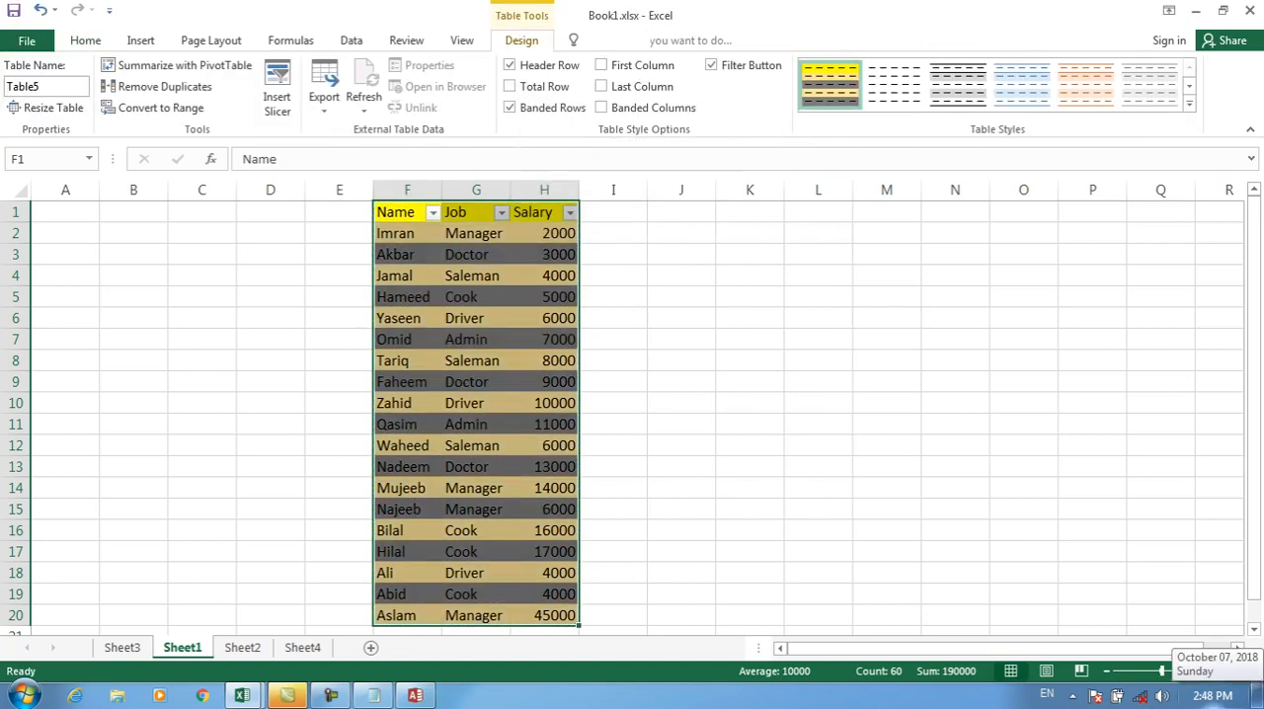
{"action": "left_click", "coordinate": [85, 39]}
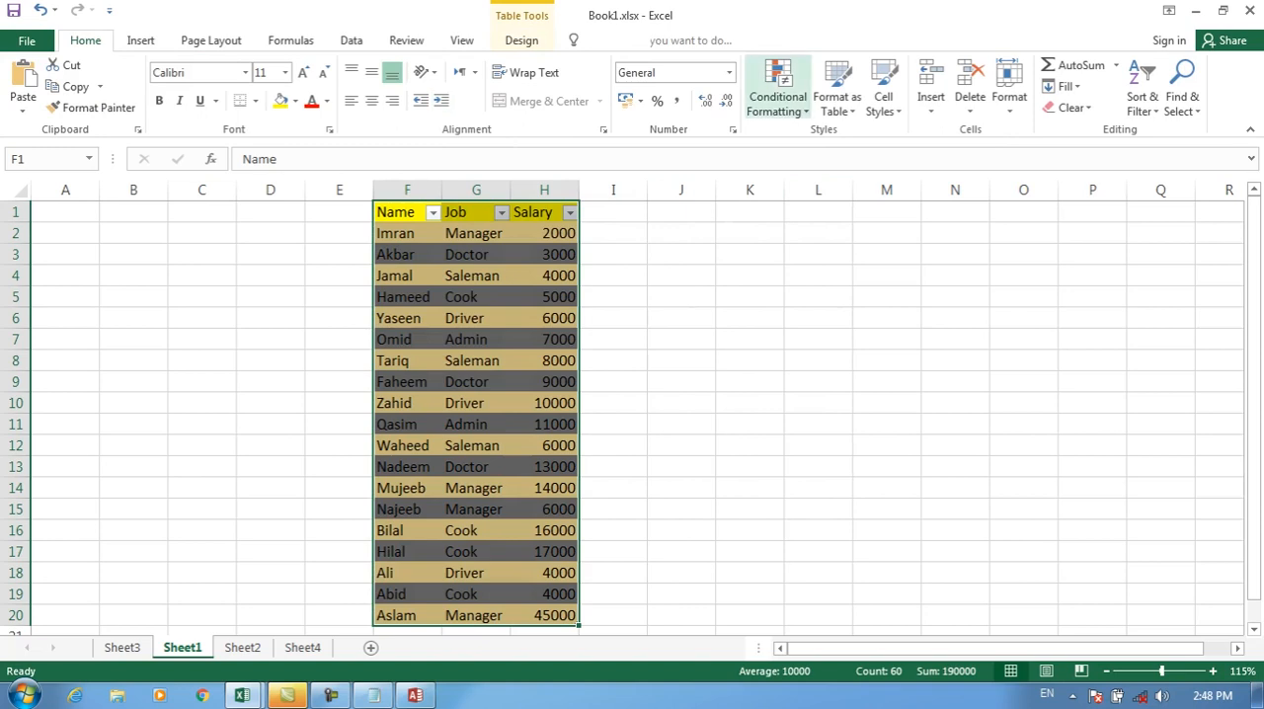
{"action": "left_click", "coordinate": [837, 96]}
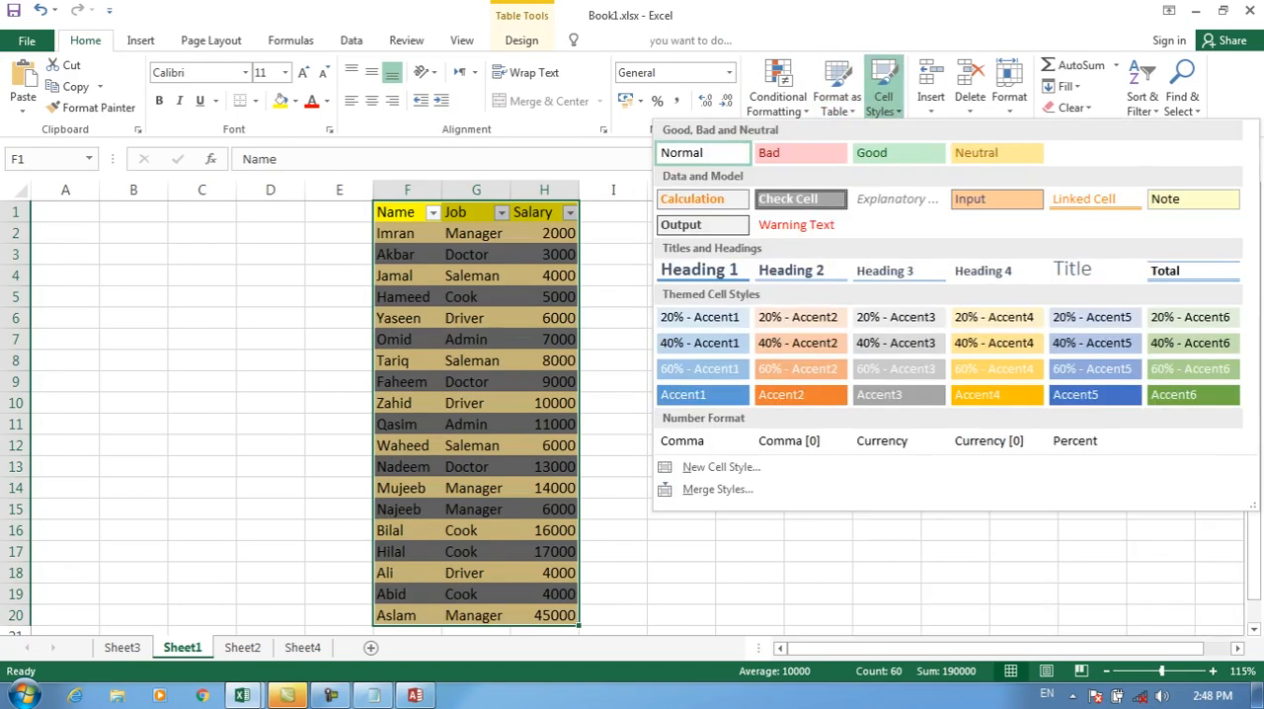
{"action": "key", "text": "Escape"}
{"action": "key", "text": "ctrl+z"}
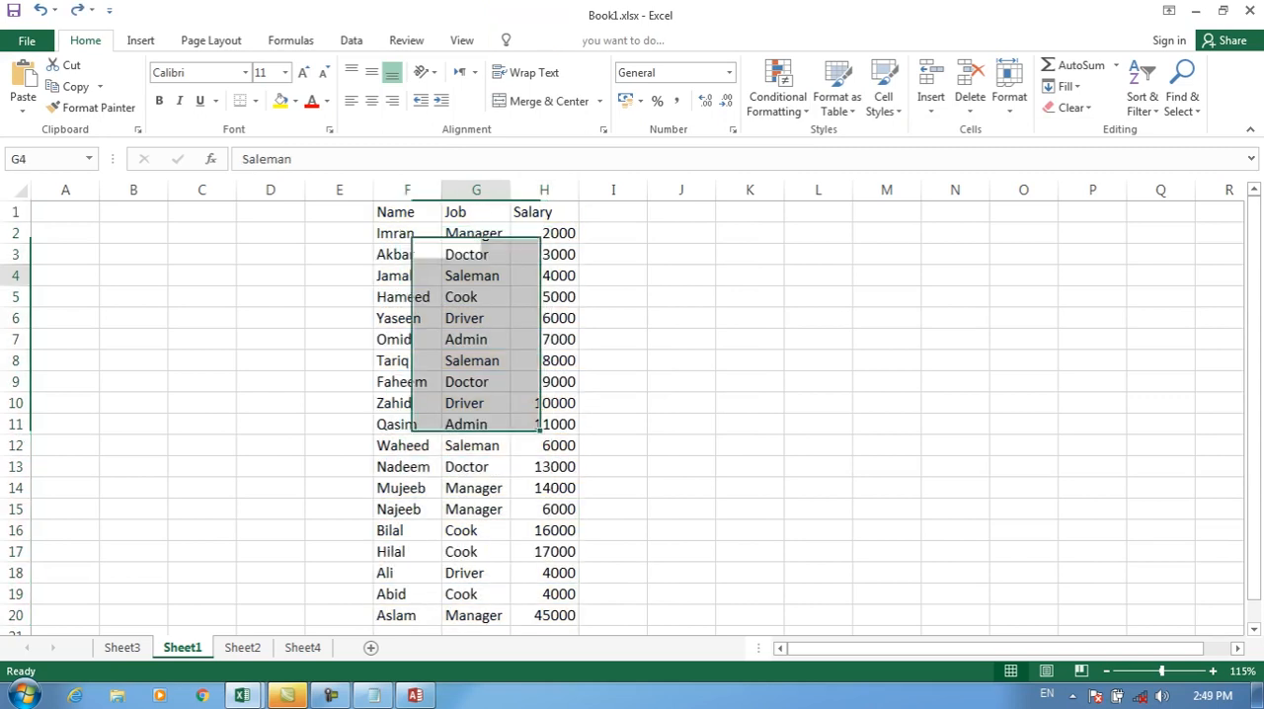
Step: Apply the Good cell style to the Manager cells G2, G14, G15 and G20
{"action": "left_click", "coordinate": [476, 233]}
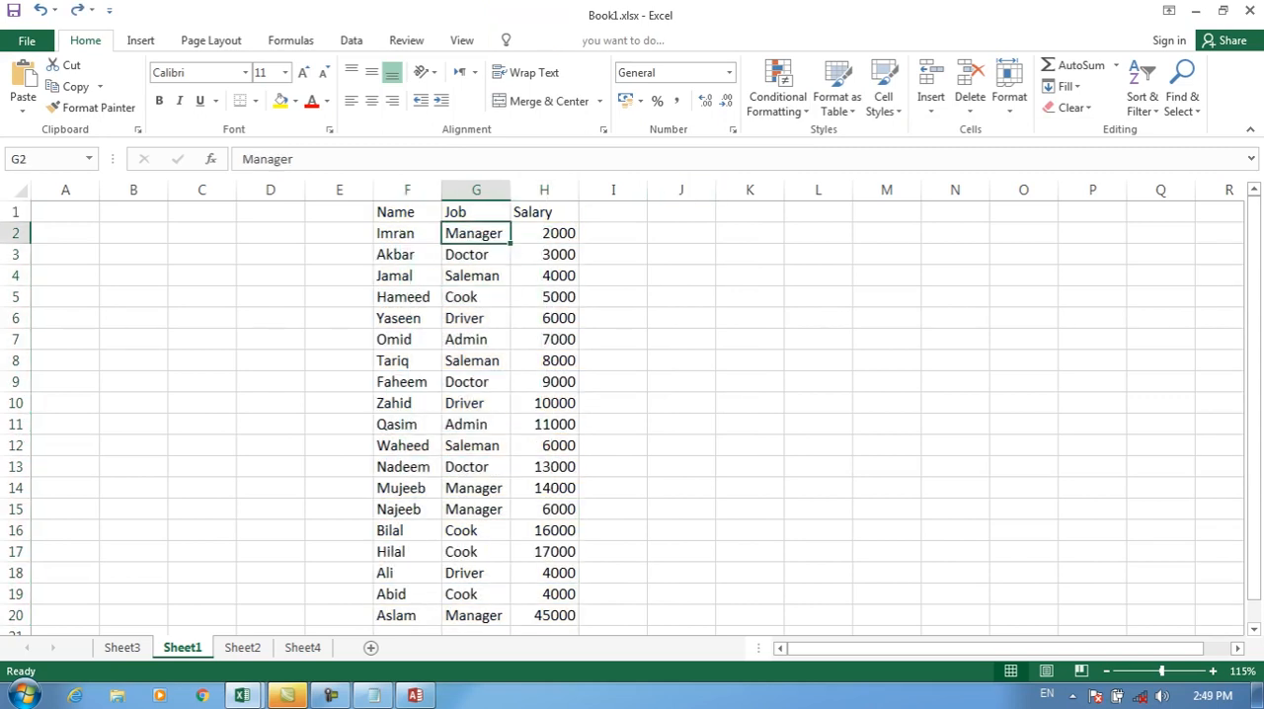
{"action": "left_click", "coordinate": [884, 95]}
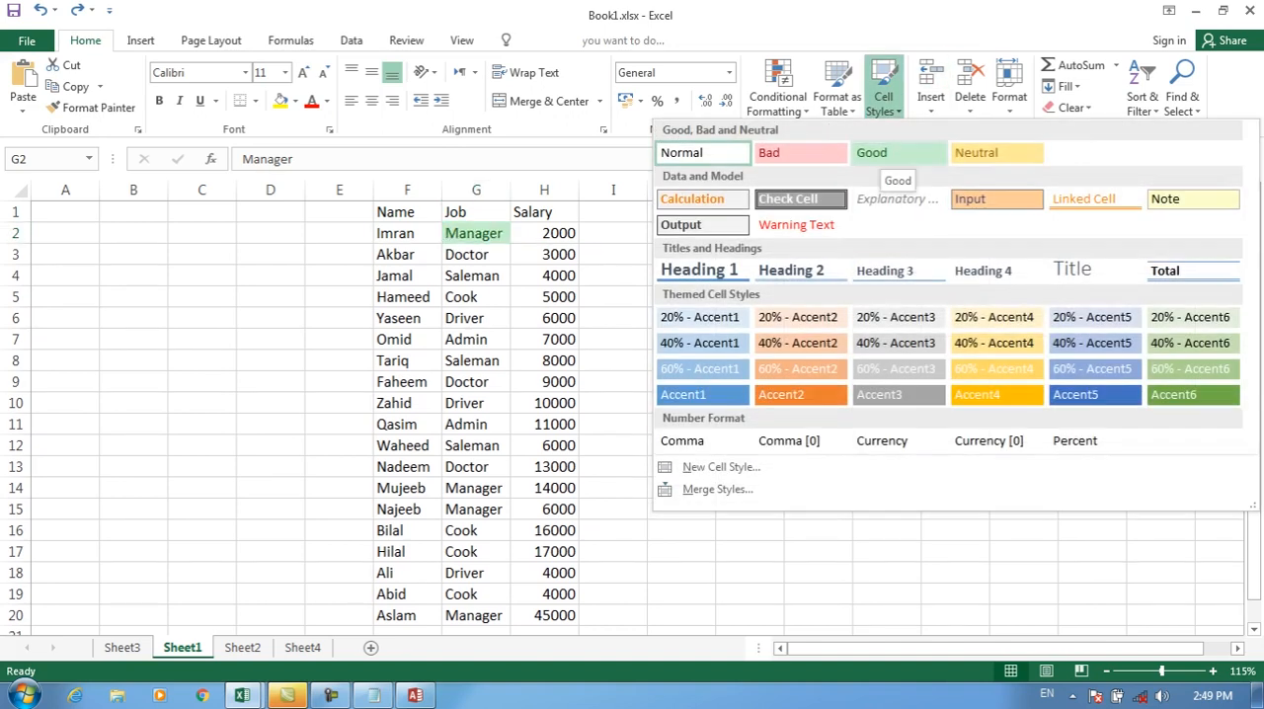
{"action": "key", "text": "Escape"}
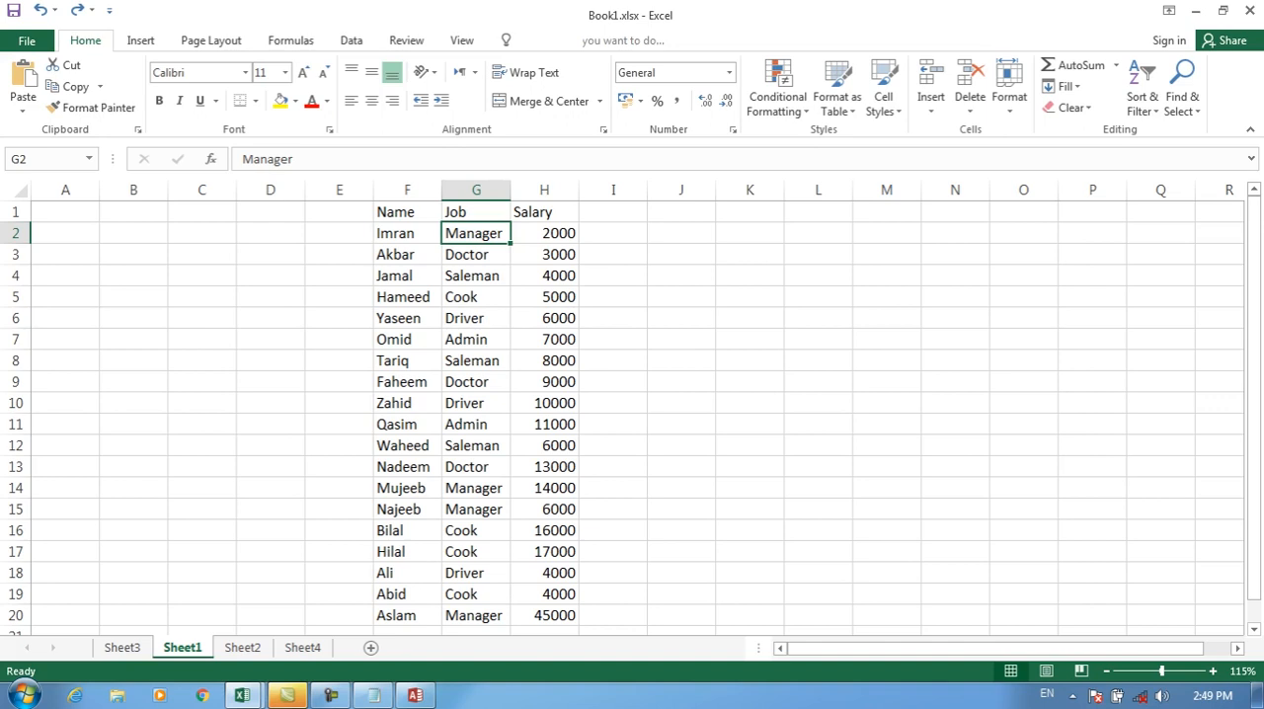
{"action": "left_click", "coordinate": [475, 509], "text": "ctrl"}
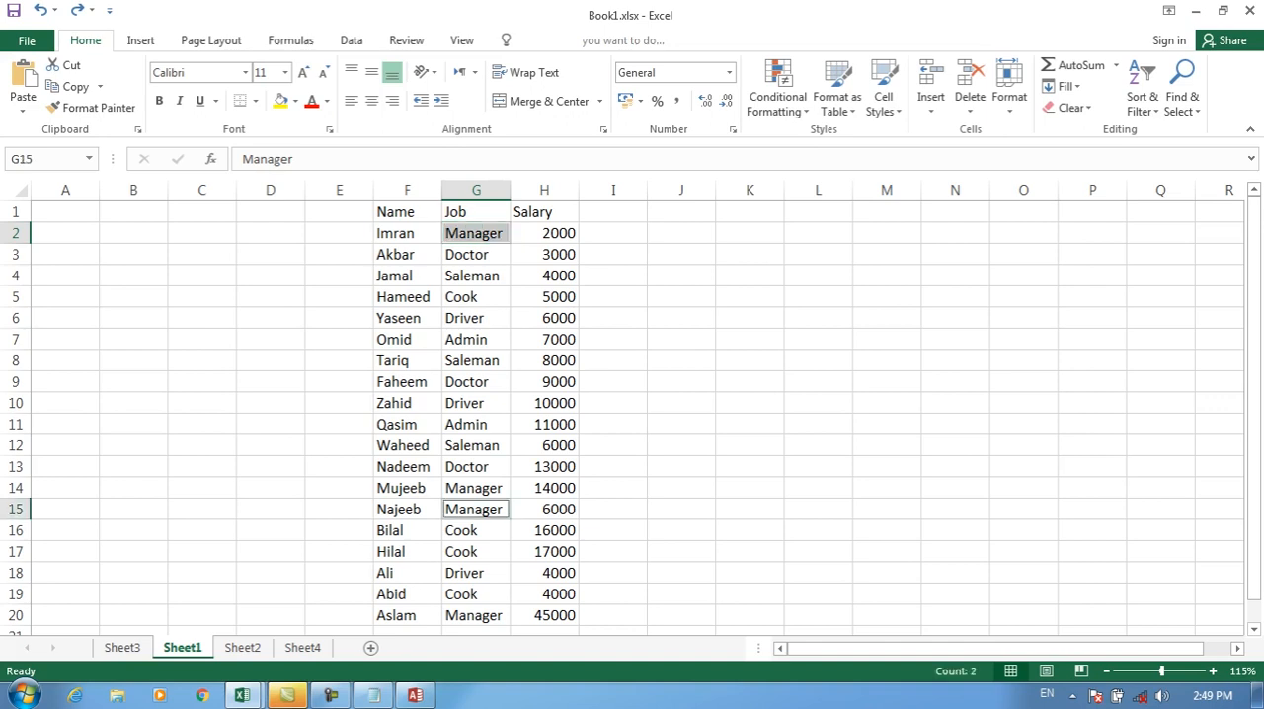
{"action": "left_click", "coordinate": [475, 488], "text": "ctrl"}
{"action": "left_click", "coordinate": [475, 616], "text": "ctrl"}
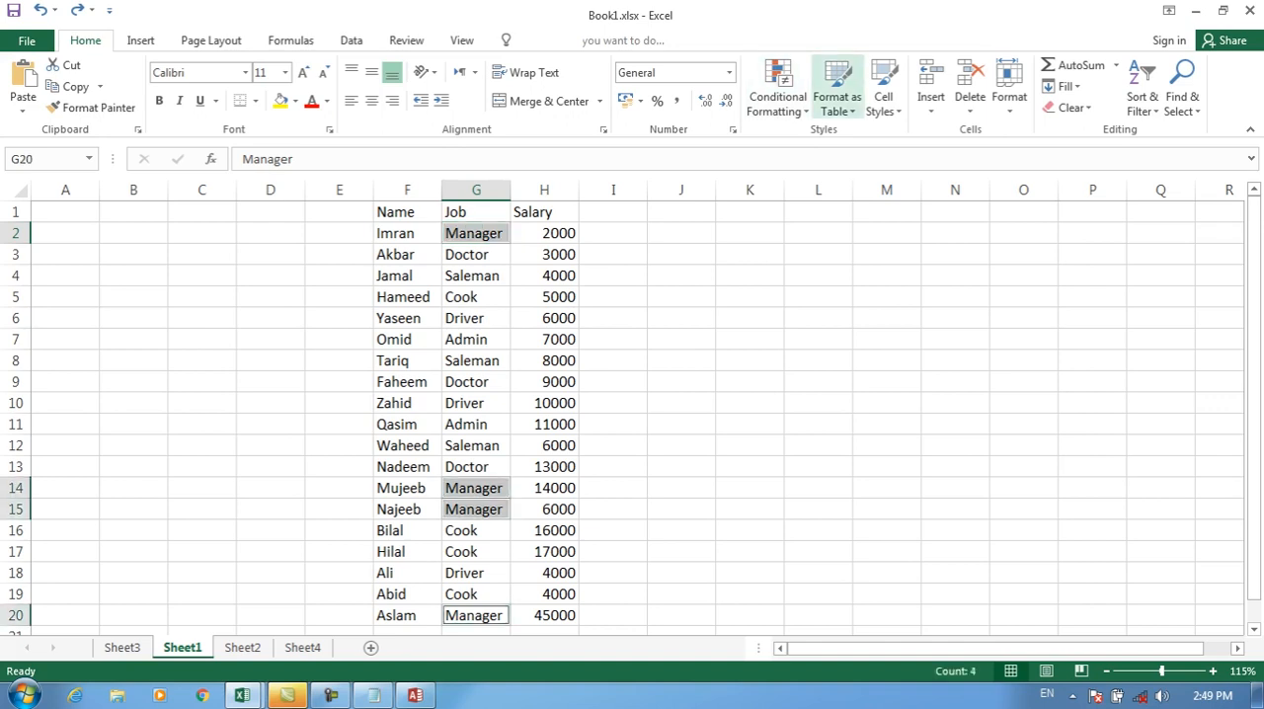
{"action": "left_click", "coordinate": [883, 99]}
{"action": "left_click", "coordinate": [899, 153]}
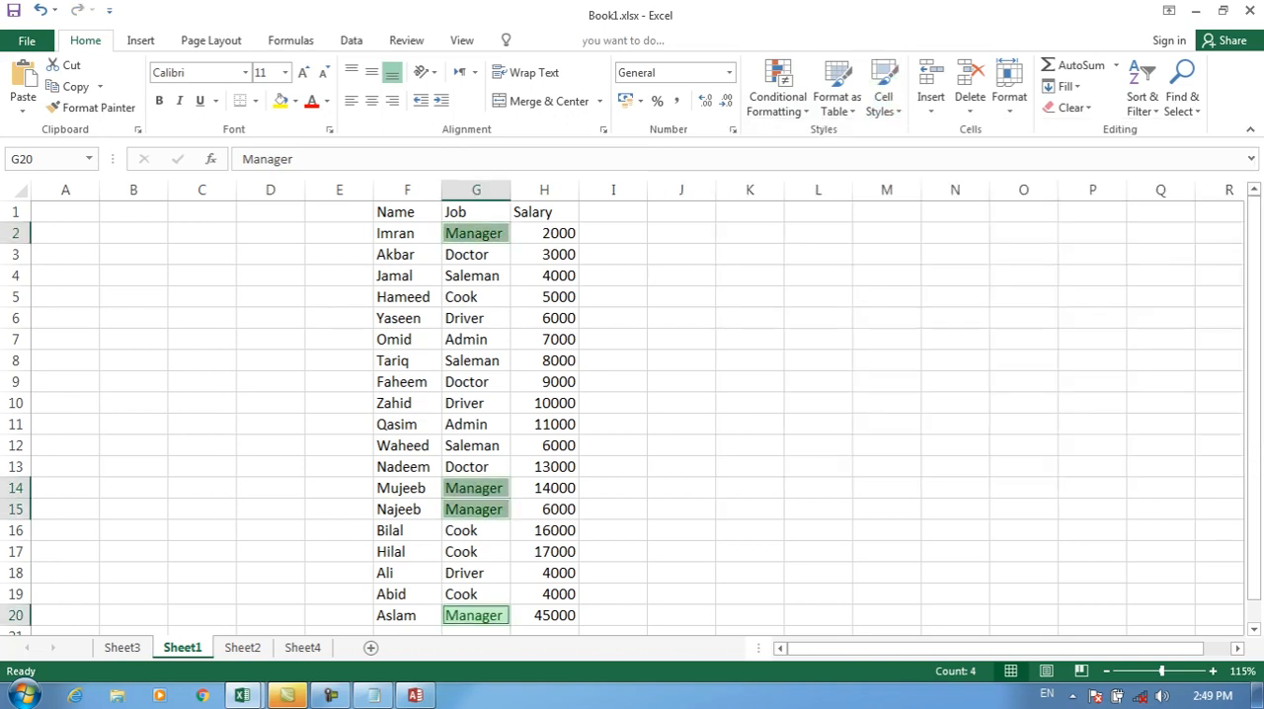
Step: Apply the Neutral cell style to the Doctor cells G3, G9 and G13
{"action": "left_click", "coordinate": [475, 255]}
{"action": "left_click", "coordinate": [475, 467], "text": "ctrl"}
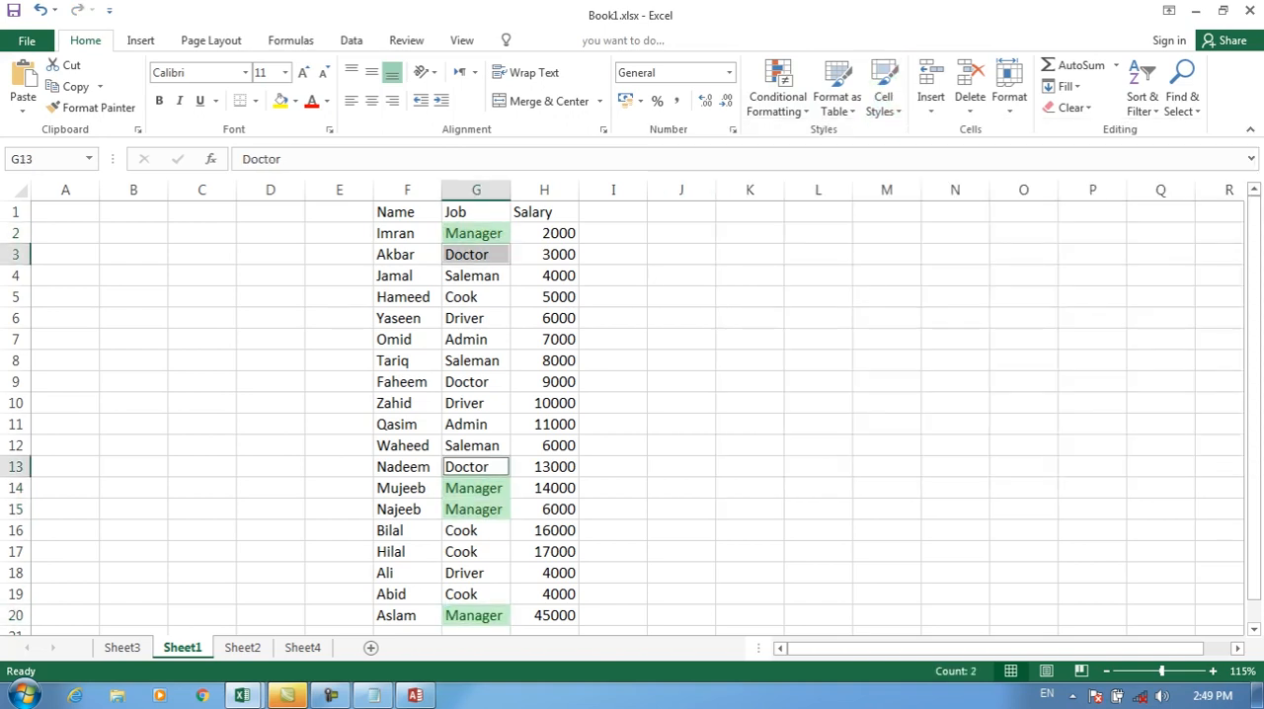
{"action": "left_click", "coordinate": [475, 382], "text": "ctrl"}
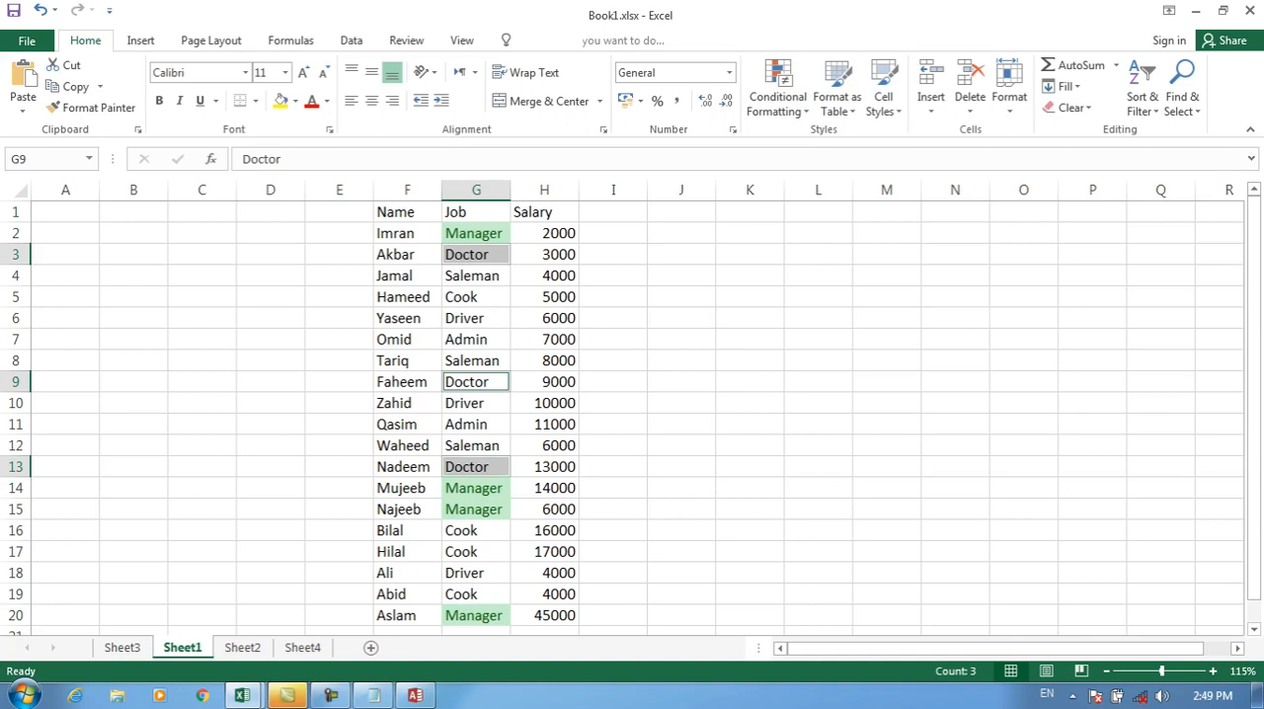
{"action": "left_click", "coordinate": [837, 96]}
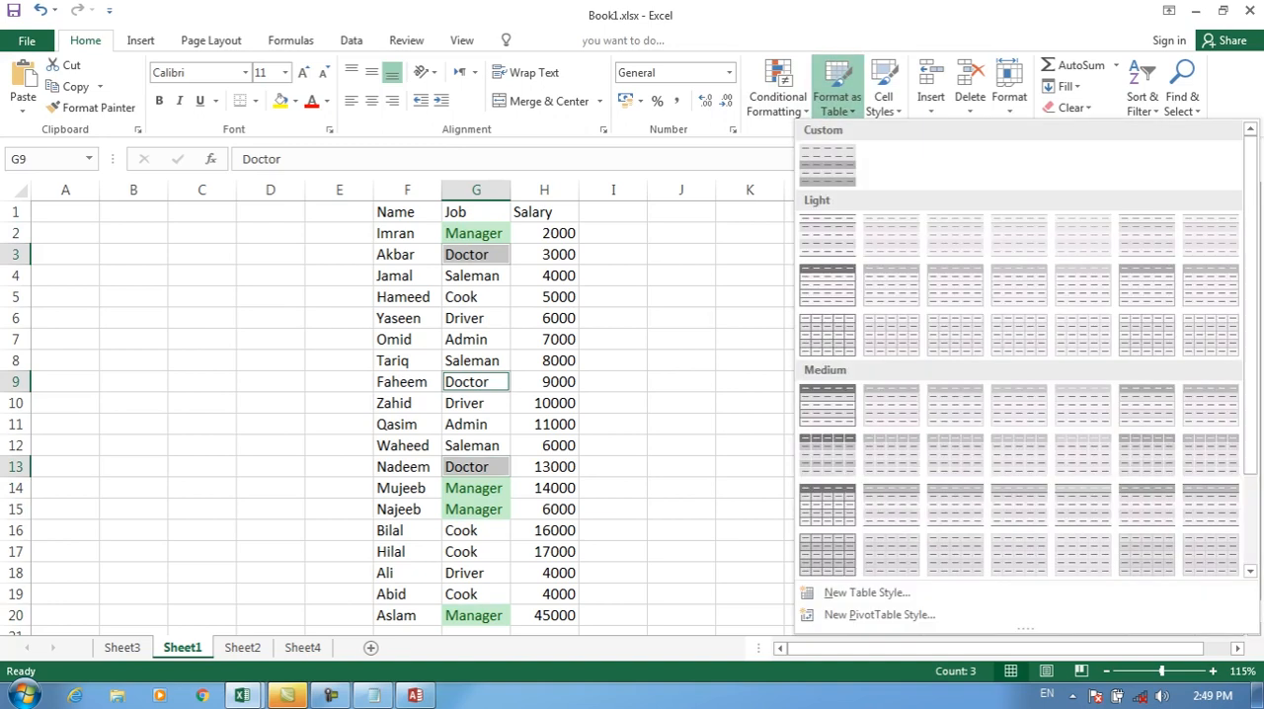
{"action": "left_click", "coordinate": [883, 96]}
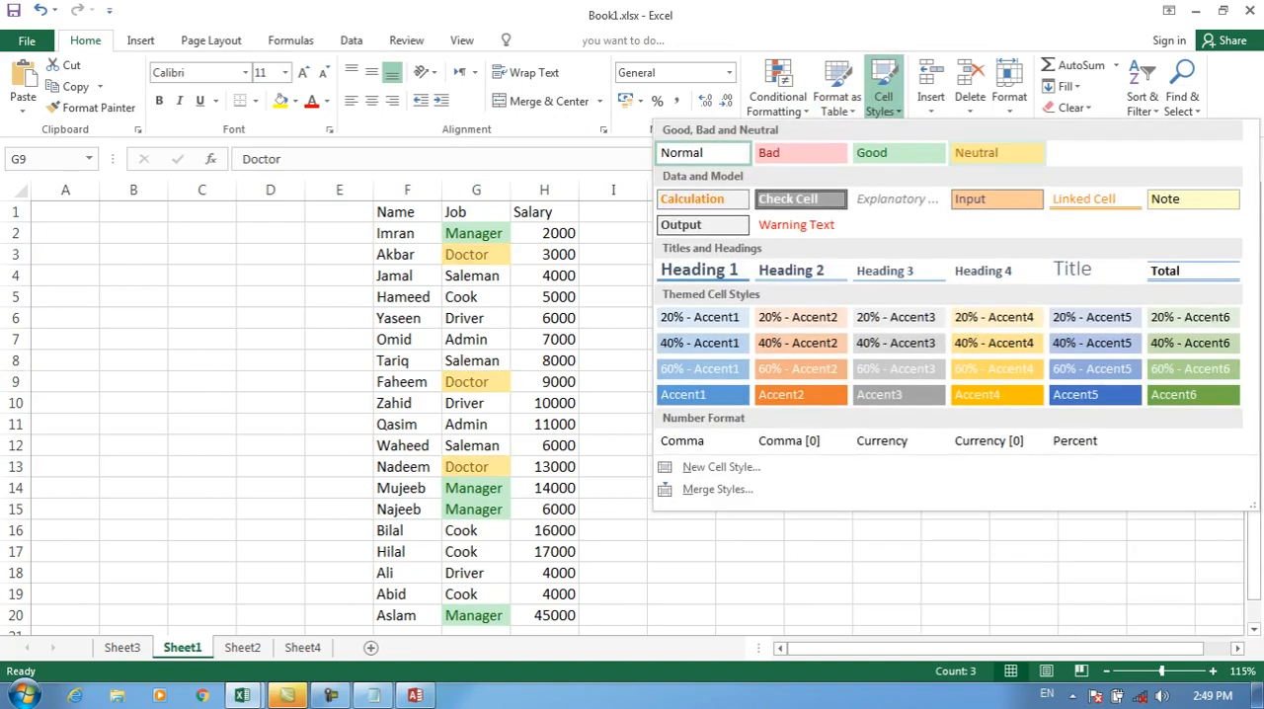
{"action": "left_click", "coordinate": [998, 152]}
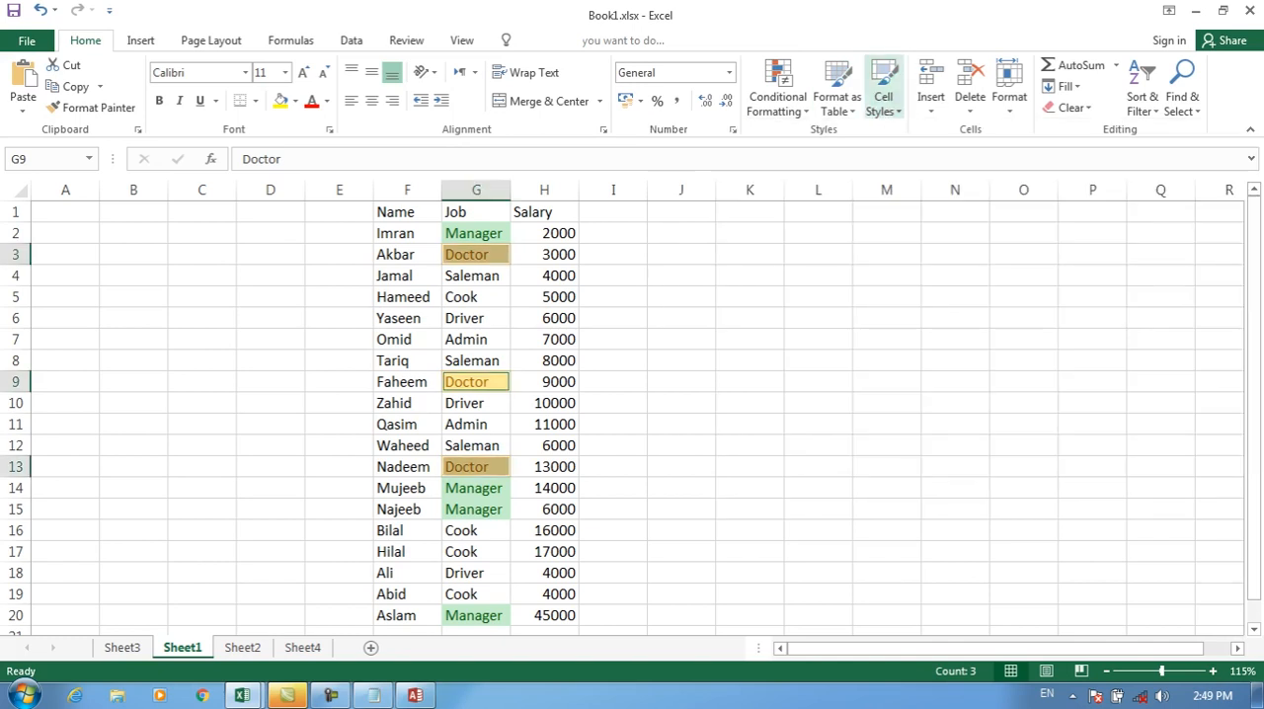
Step: Look over the settings for a new cell style and close them without creating one
{"action": "left_click", "coordinate": [883, 95]}
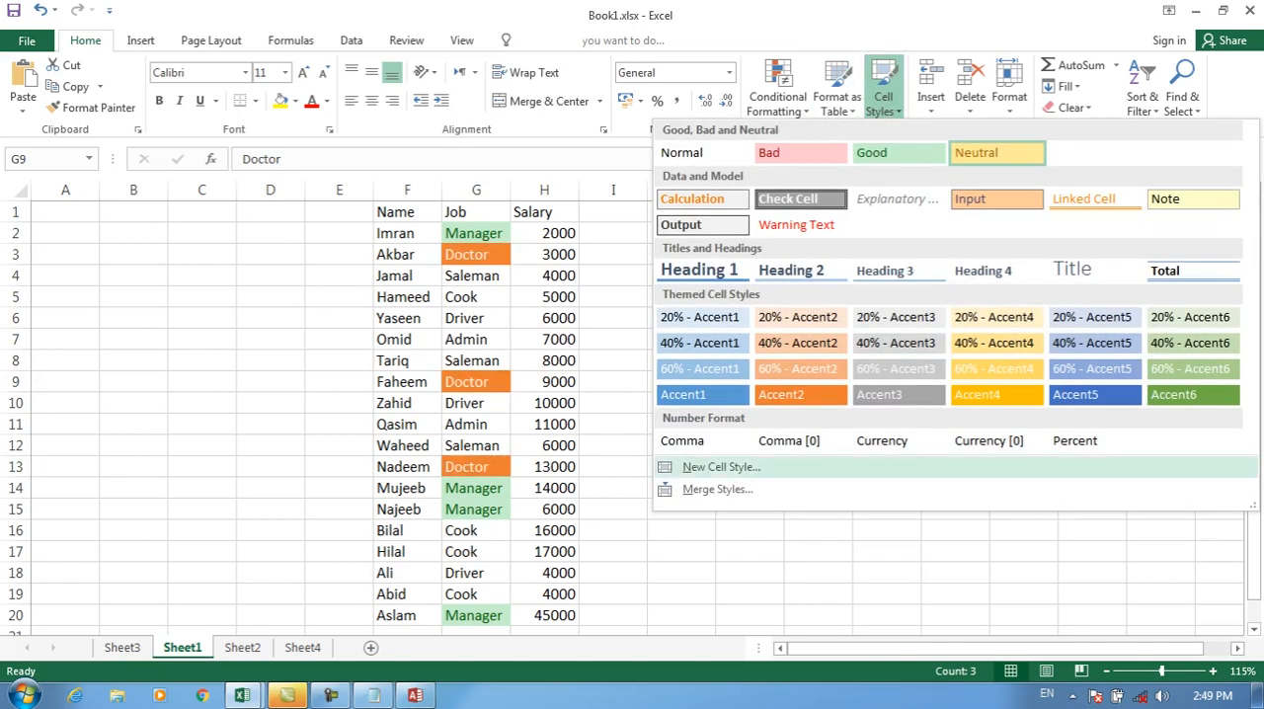
{"action": "left_click", "coordinate": [721, 466]}
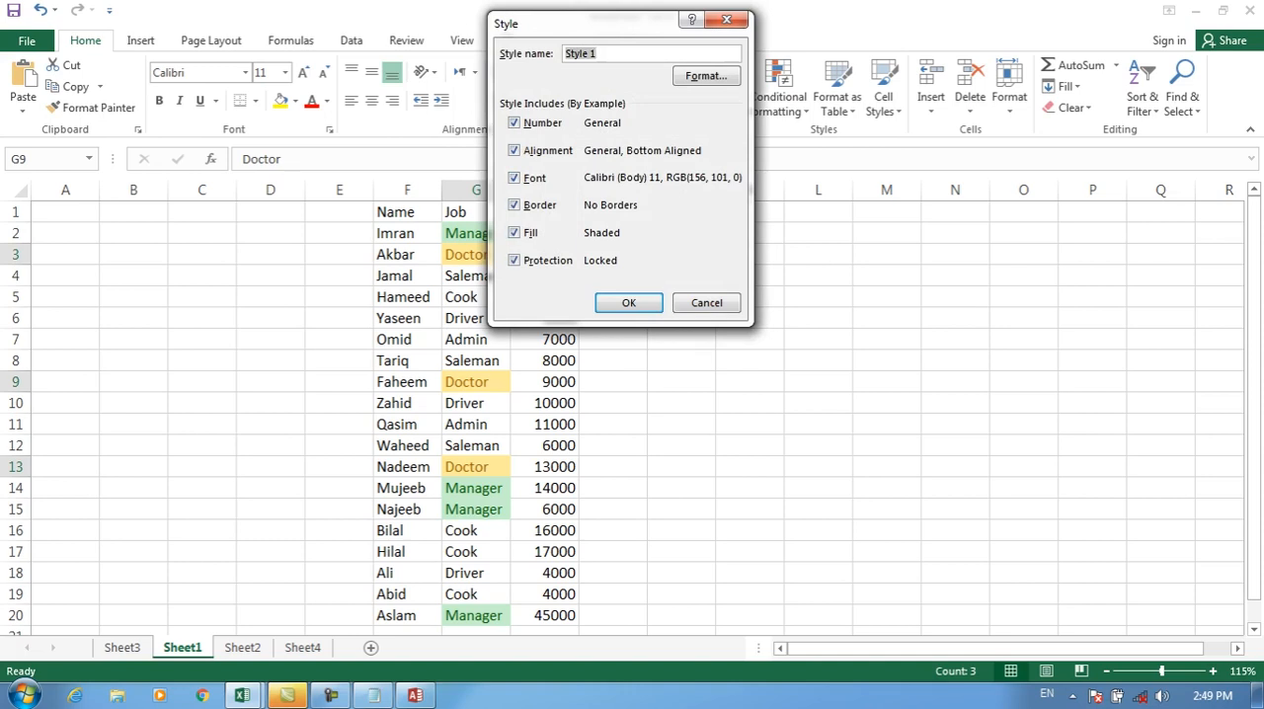
{"action": "left_click", "coordinate": [706, 304]}
{"action": "left_click", "coordinate": [837, 96]}
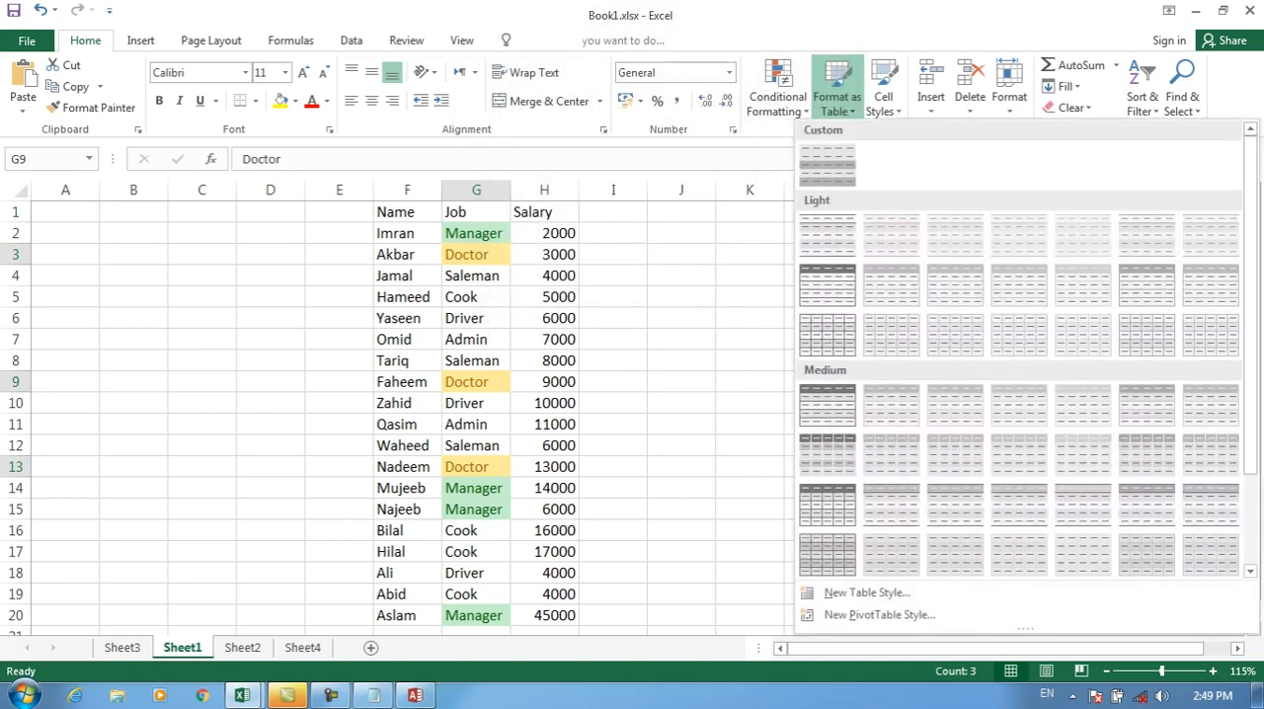
{"action": "left_click", "coordinate": [883, 96]}
{"action": "left_click", "coordinate": [883, 95]}
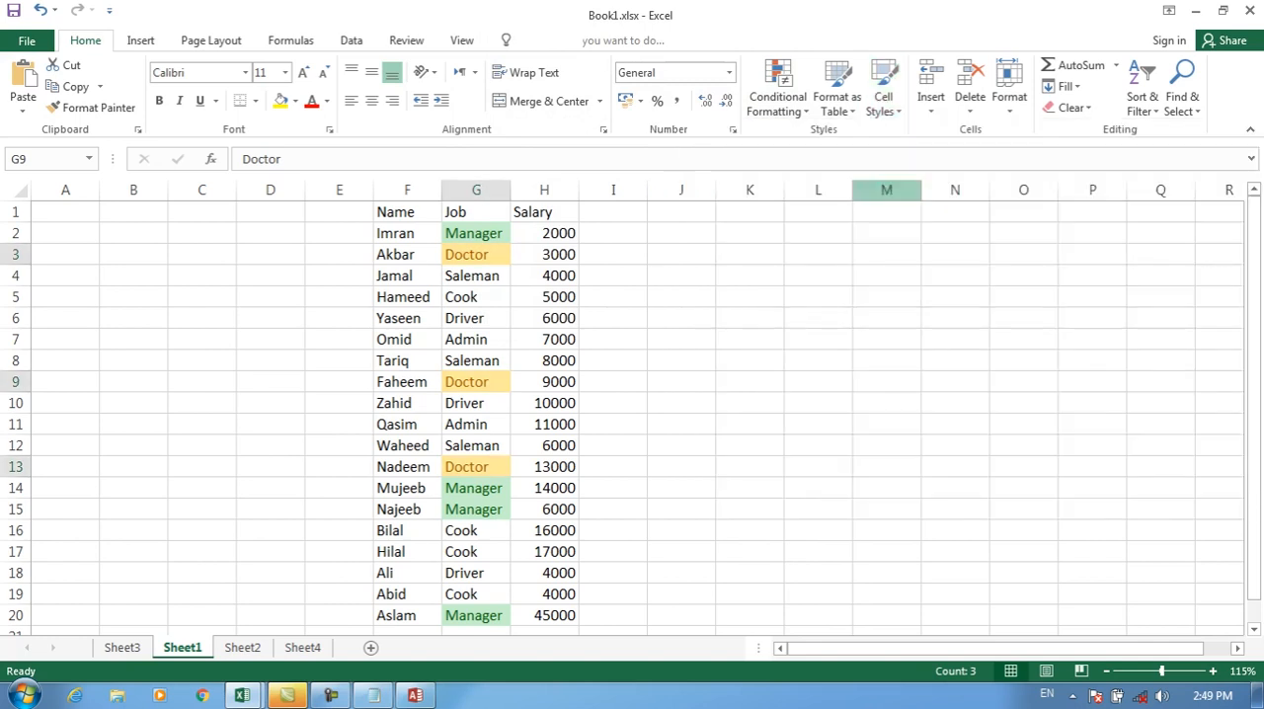